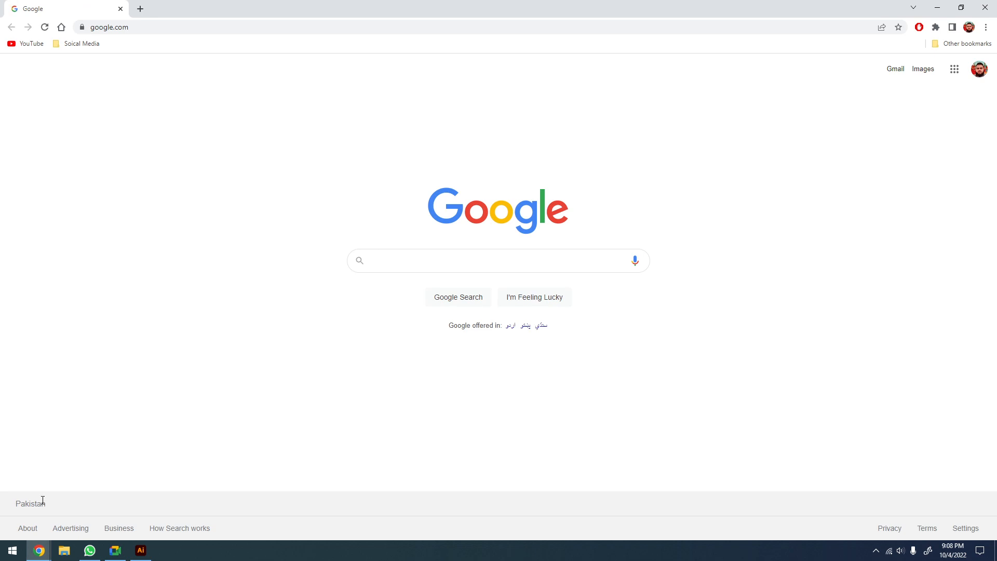
Search Google for "Gird base logo Design", accept the corrected query "Grid based logo Design", and show its image results
{"action": "left_click", "coordinate": [441, 261]}
{"action": "type", "text": "Gird "}
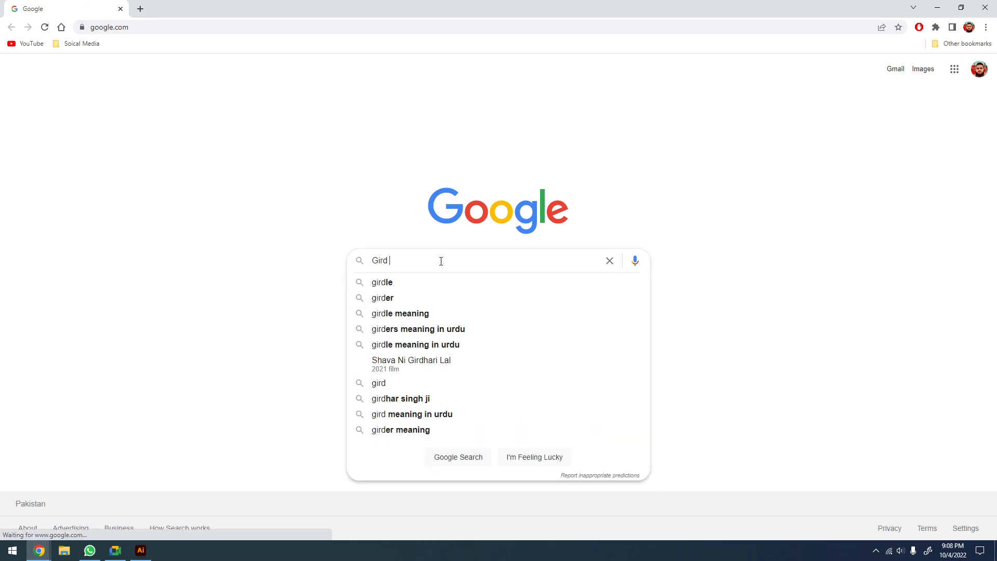
{"action": "type", "text": "base lo"}
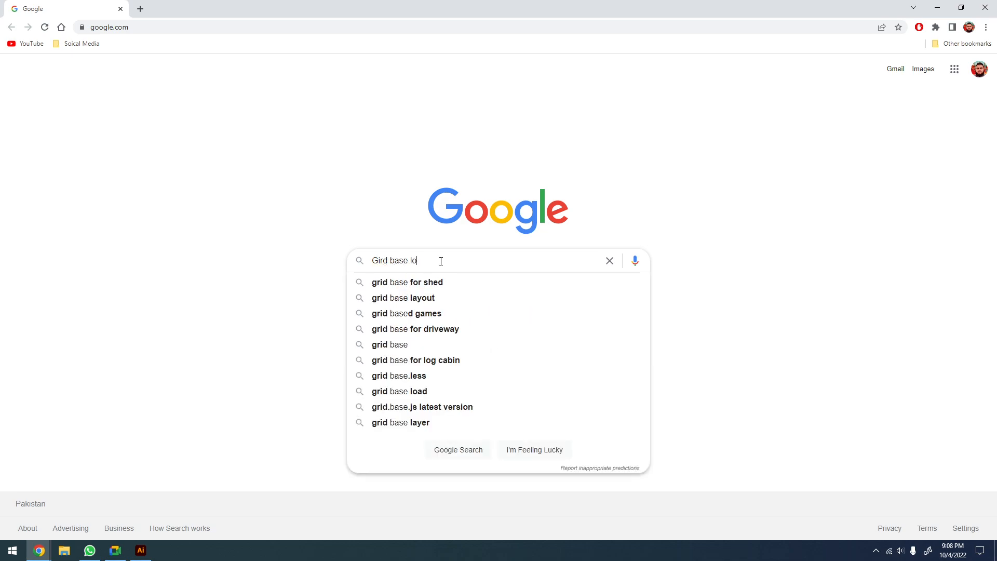
{"action": "type", "text": "go Design"}
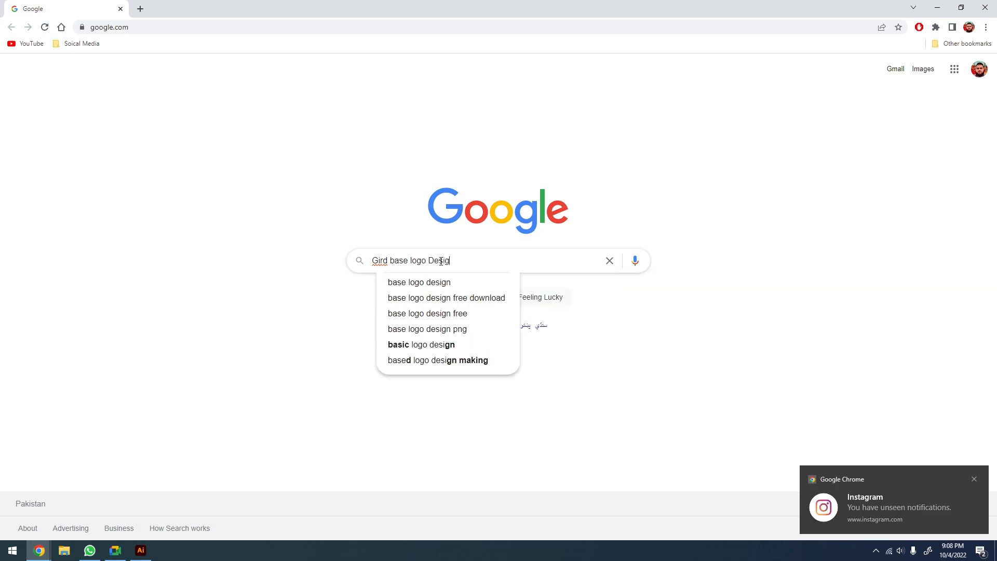
{"action": "key", "text": "Return"}
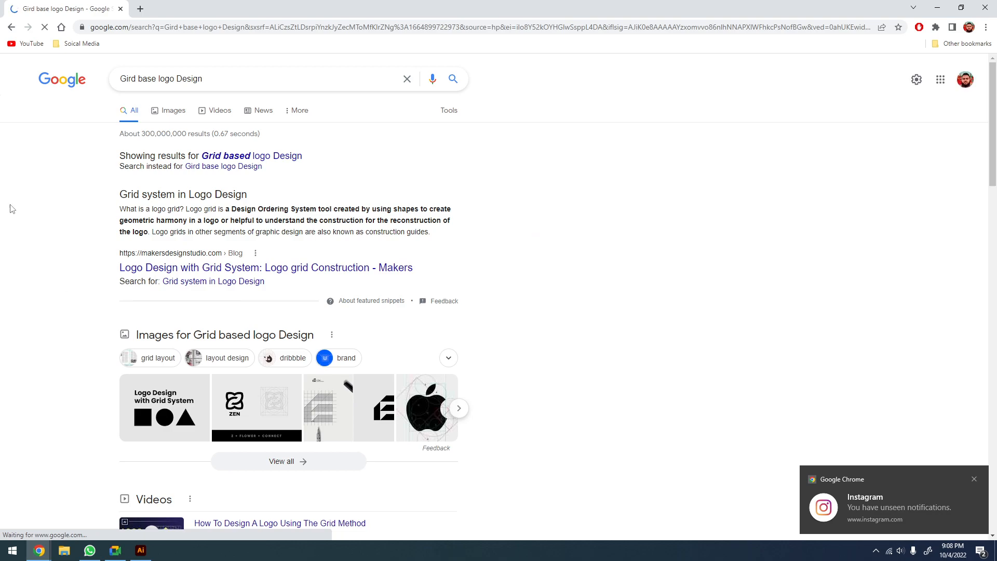
{"action": "left_click", "coordinate": [243, 156]}
{"action": "left_click", "coordinate": [172, 114]}
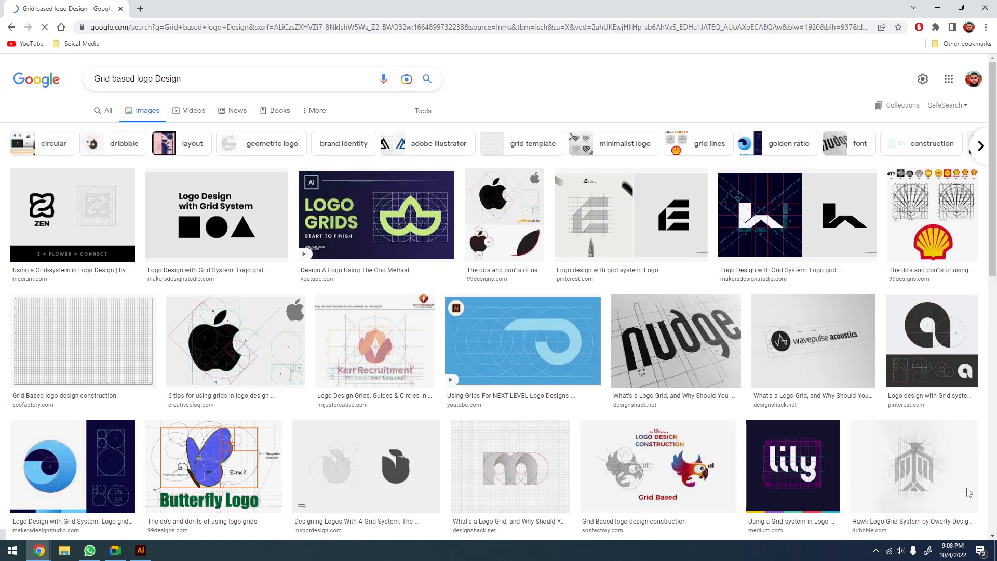
Clear all pending notifications from the Windows notification centre and close it
{"action": "left_click", "coordinate": [980, 550]}
{"action": "left_click", "coordinate": [967, 492]}
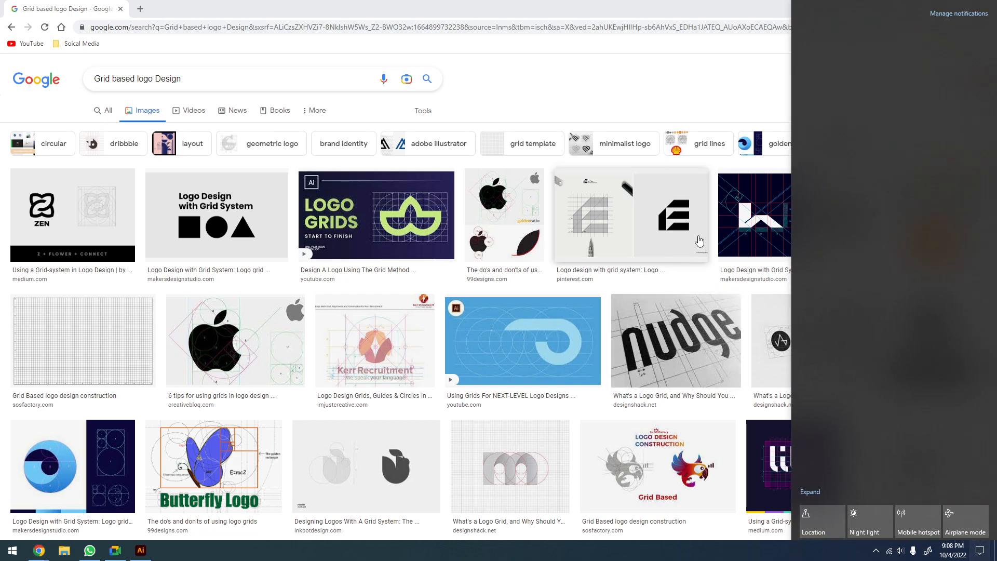
{"action": "left_click", "coordinate": [294, 4]}
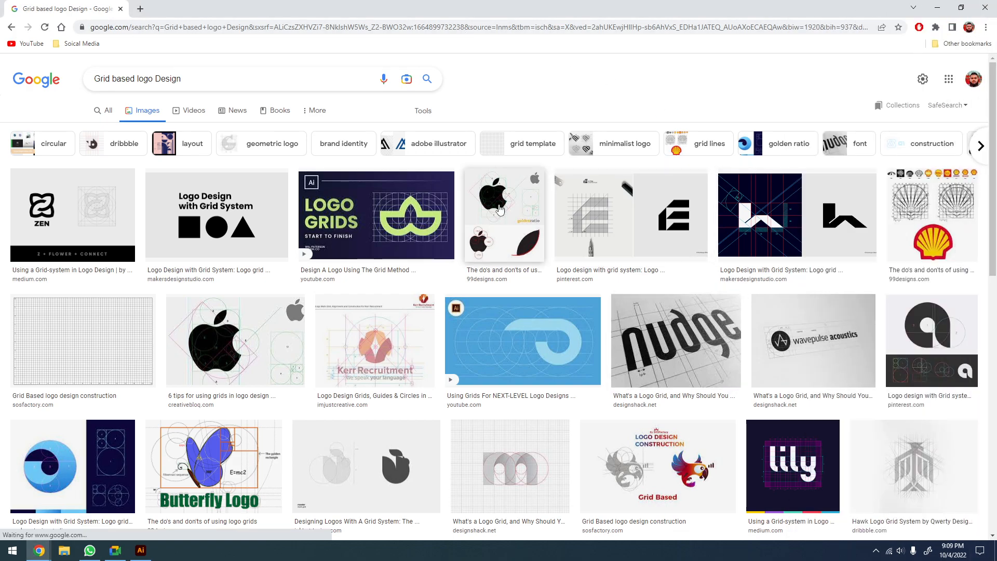
Examine grid-based logo examples, including the Logo Grids video, the letter E logo, the Dribbble logo grid and the Apple logo construction
{"action": "left_click", "coordinate": [430, 227]}
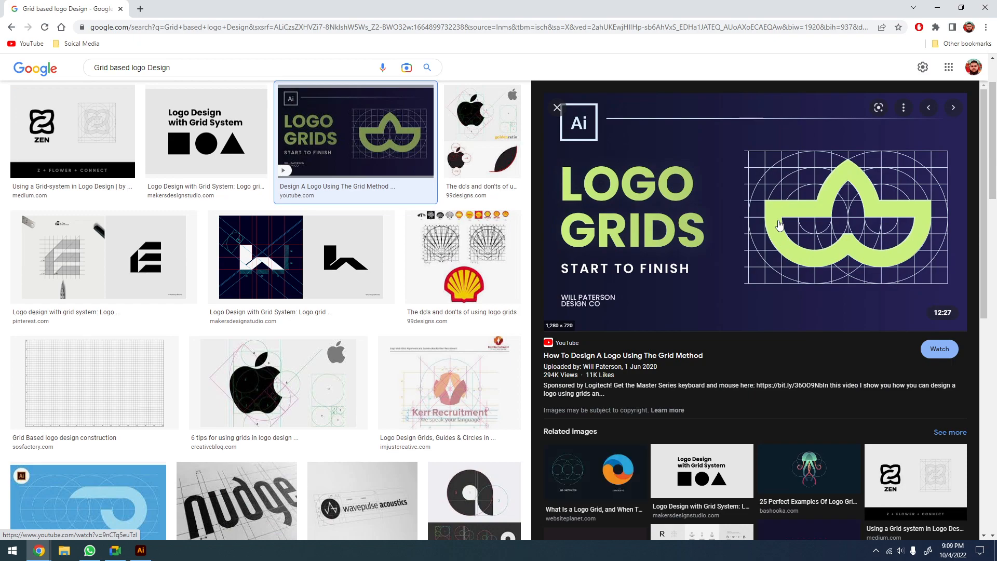
{"action": "left_click", "coordinate": [104, 257]}
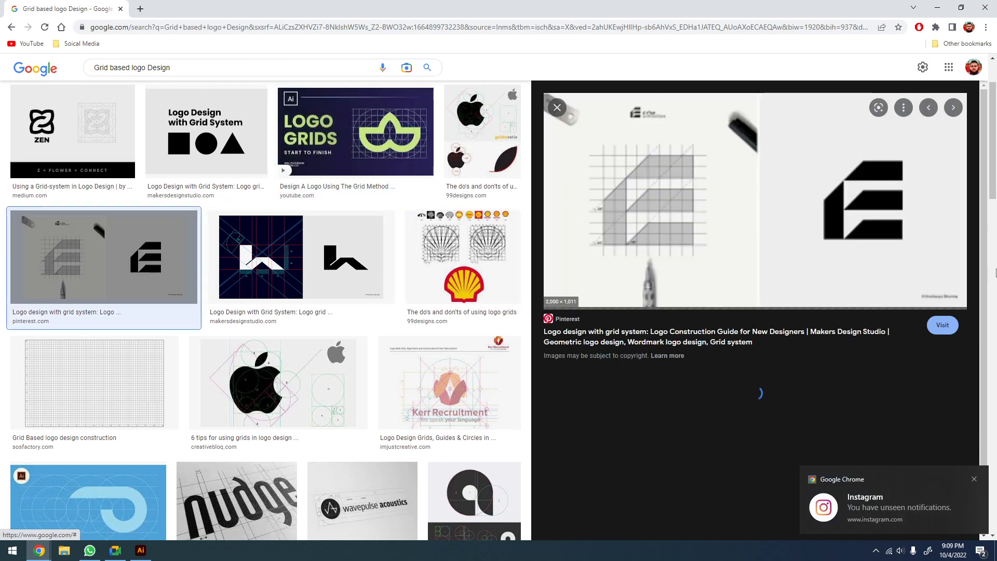
{"action": "scroll", "coordinate": [690, 252], "scroll_direction": "down", "scroll_amount": 4}
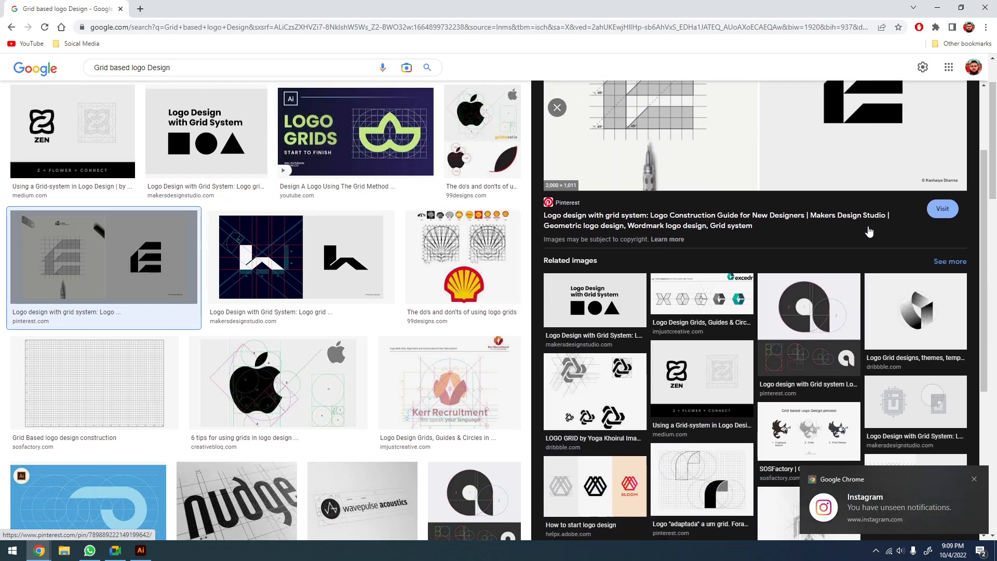
{"action": "scroll", "coordinate": [690, 252], "scroll_direction": "down", "scroll_amount": 3}
{"action": "left_click", "coordinate": [612, 171]}
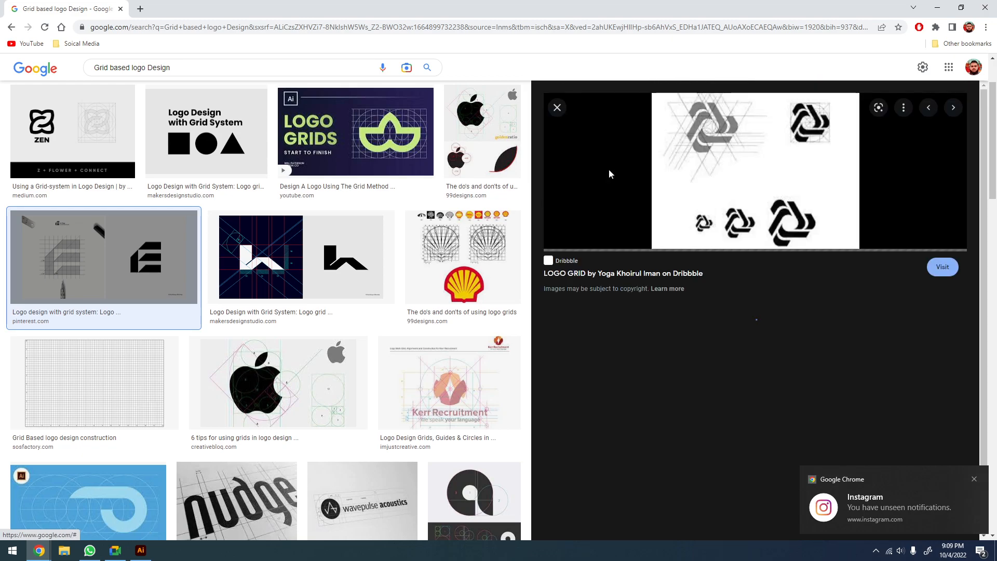
{"action": "scroll", "coordinate": [334, 291], "scroll_direction": "down", "scroll_amount": 3}
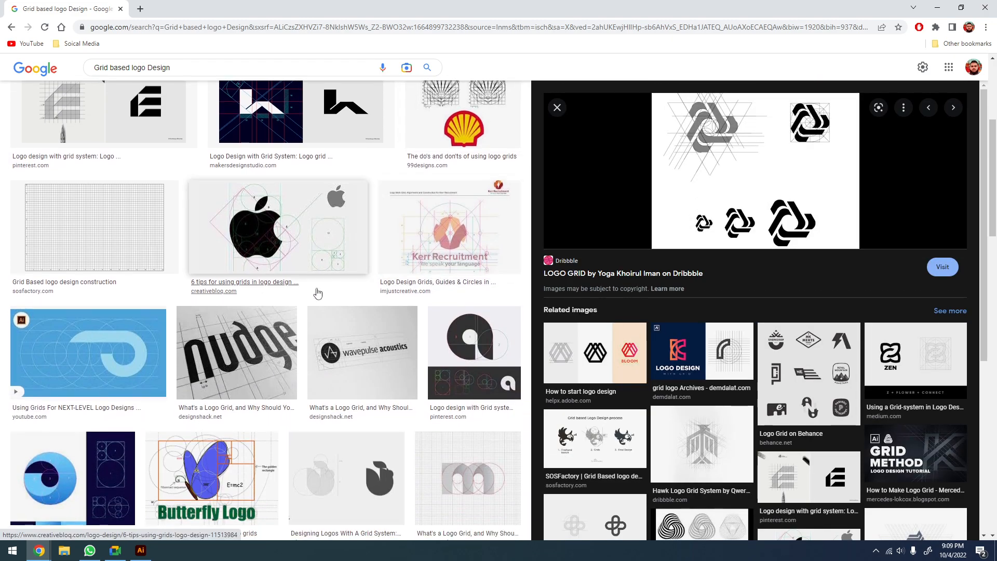
{"action": "left_click", "coordinate": [285, 248]}
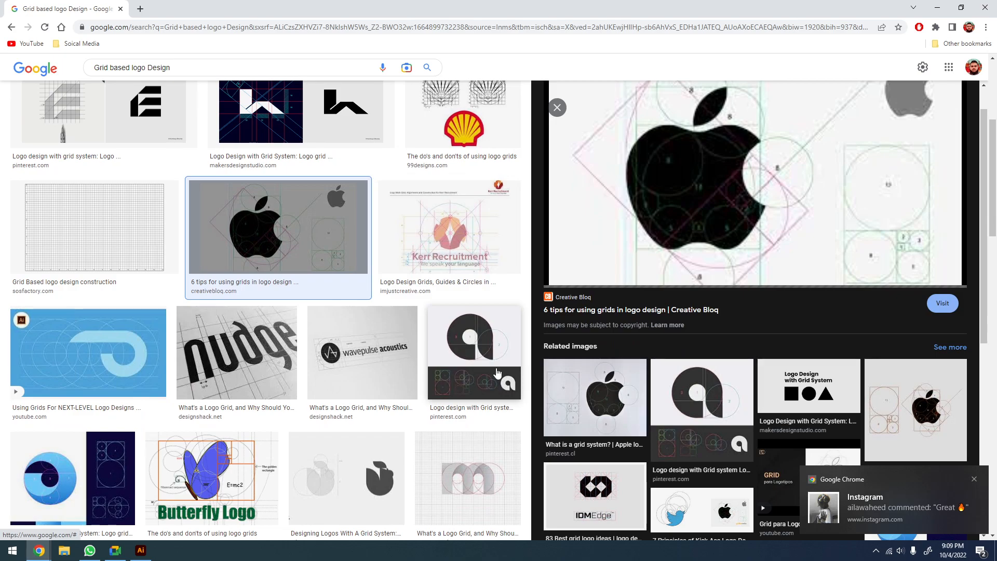
{"action": "scroll", "coordinate": [478, 369], "scroll_direction": "down", "scroll_amount": 6}
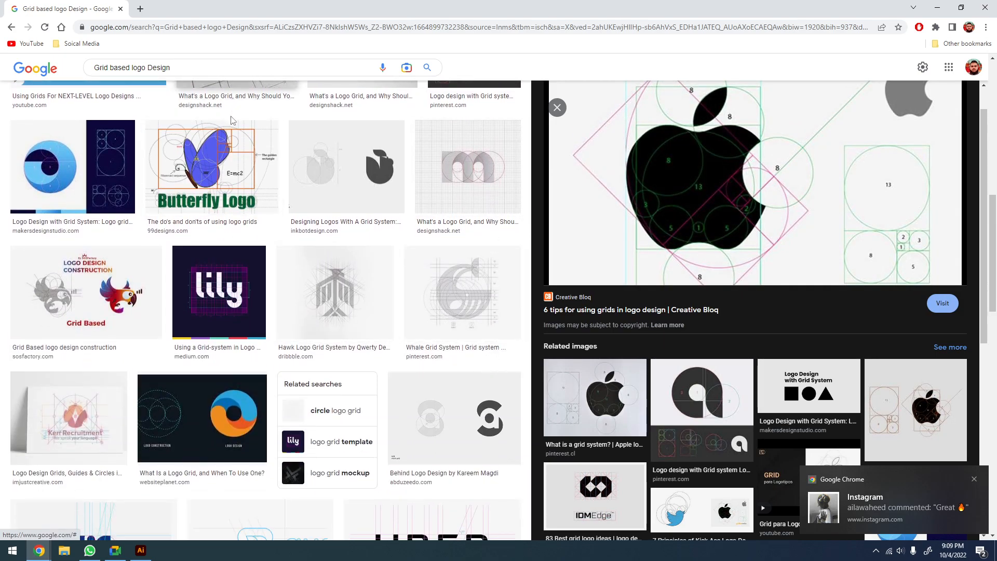
Search images for "monogram logo design" and preview the Vecteezy monogram set and the Freepik letter M set
{"action": "triple_click", "coordinate": [211, 67]}
{"action": "left_click", "coordinate": [212, 67]}
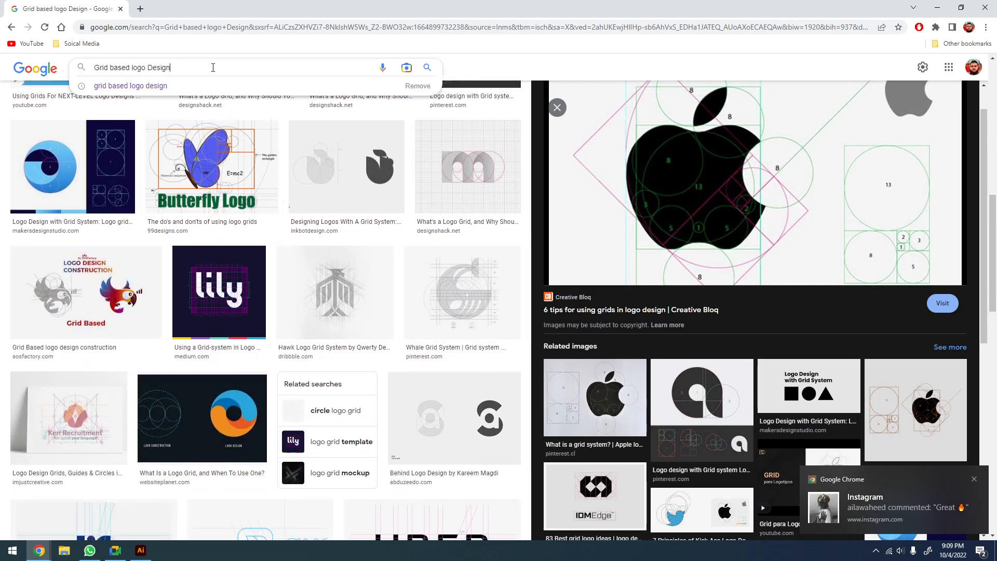
{"action": "triple_click", "coordinate": [213, 68]}
{"action": "type", "text": "mono"}
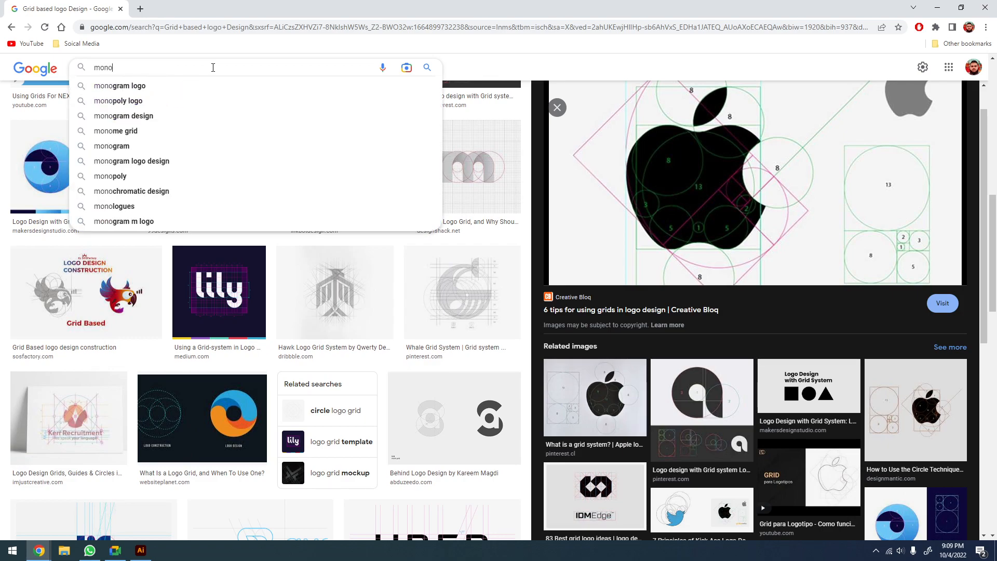
{"action": "key", "text": "Down"}
{"action": "type", "text": "design"}
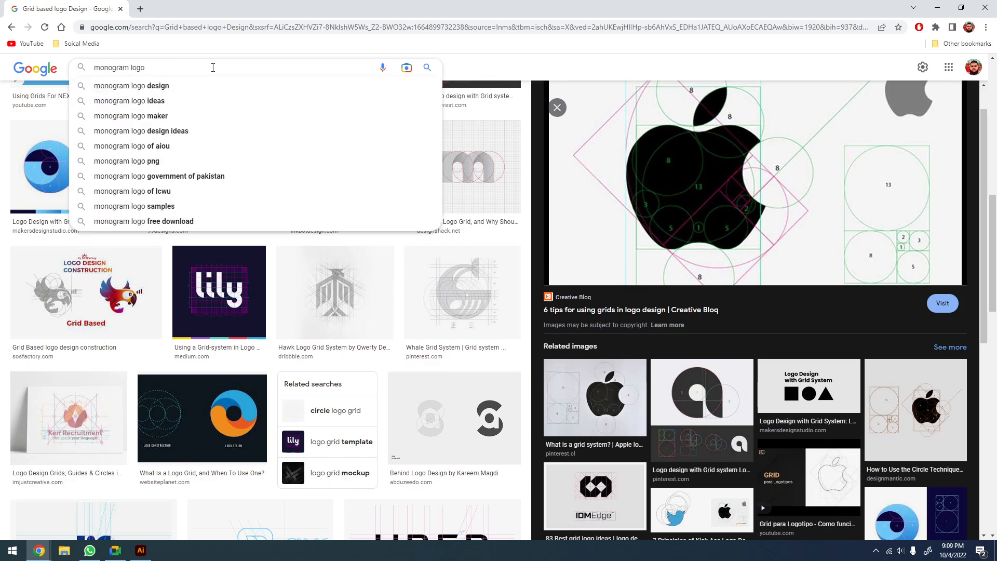
{"action": "key", "text": "Return"}
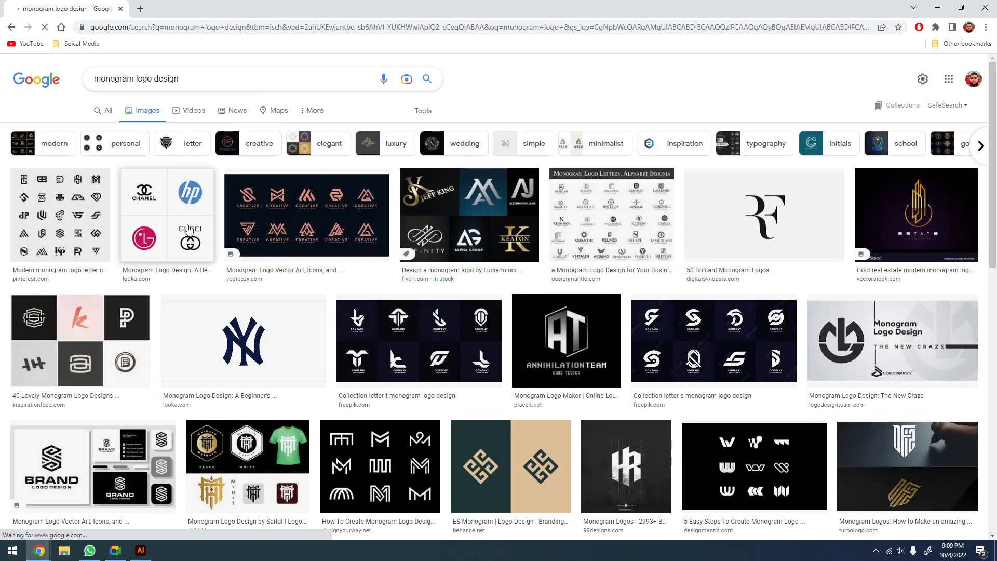
{"action": "left_click", "coordinate": [332, 207]}
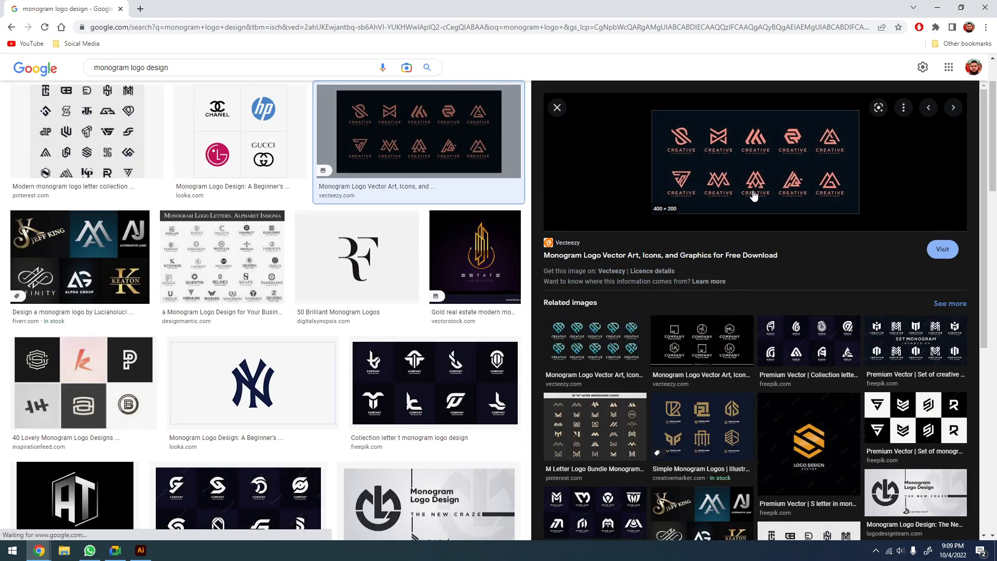
{"action": "left_click", "coordinate": [901, 331]}
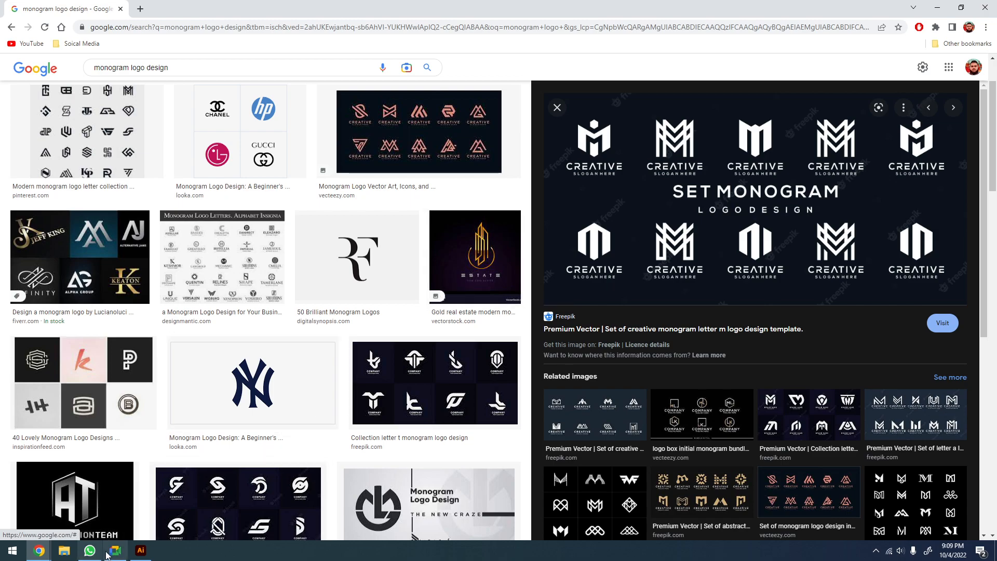
Switch to the Google Meet call, stop the current presentation and share the entire screen instead
{"action": "left_click", "coordinate": [89, 551]}
{"action": "left_click", "coordinate": [116, 550]}
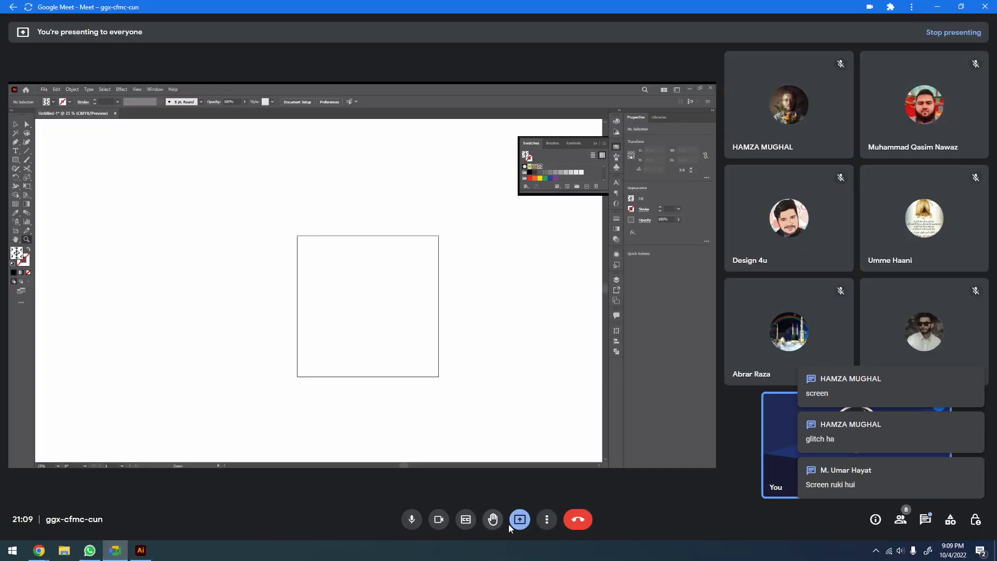
{"action": "left_click", "coordinate": [520, 520]}
{"action": "left_click", "coordinate": [547, 481]}
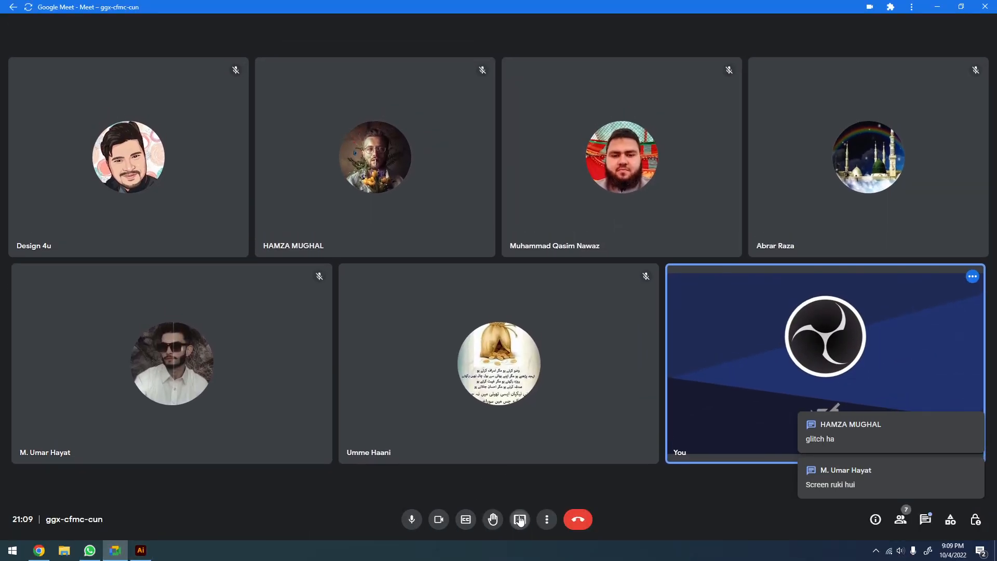
{"action": "left_click", "coordinate": [520, 519]}
{"action": "left_click", "coordinate": [556, 444]}
{"action": "left_click", "coordinate": [414, 142]}
{"action": "left_click", "coordinate": [590, 217]}
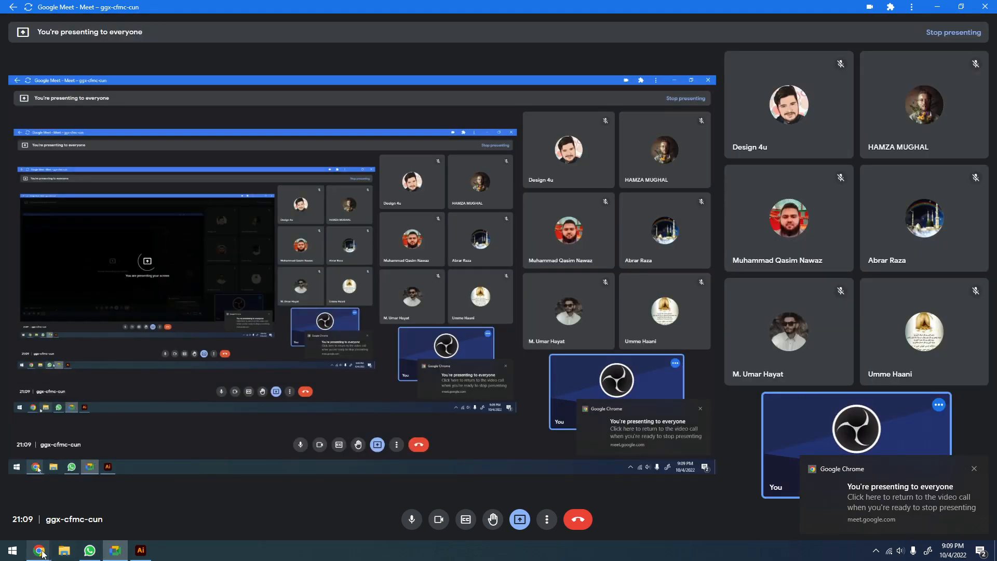
Return to the Chrome image results and examine monogram examples from Pinterest, Vecteezy and DesignMantic along with their related images
{"action": "mouse_move", "coordinate": [39, 549]}
{"action": "left_click", "coordinate": [65, 510]}
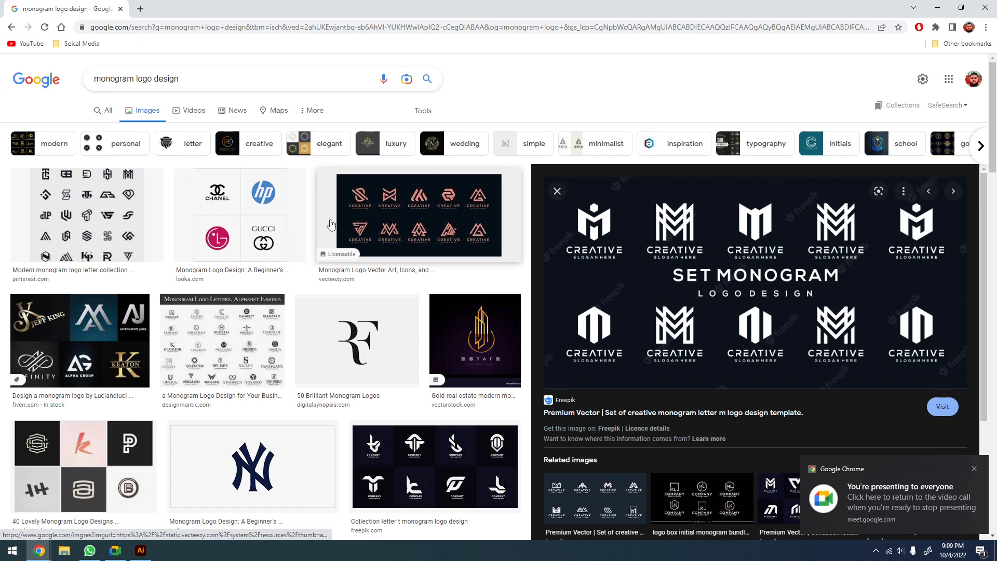
{"action": "left_click", "coordinate": [116, 231]}
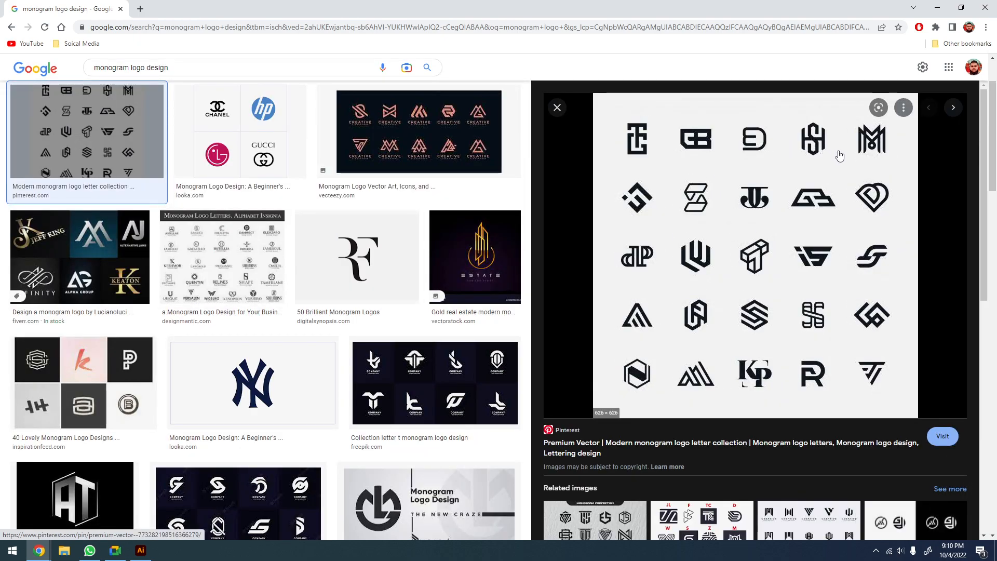
{"action": "scroll", "coordinate": [779, 254], "scroll_direction": "down", "scroll_amount": 4}
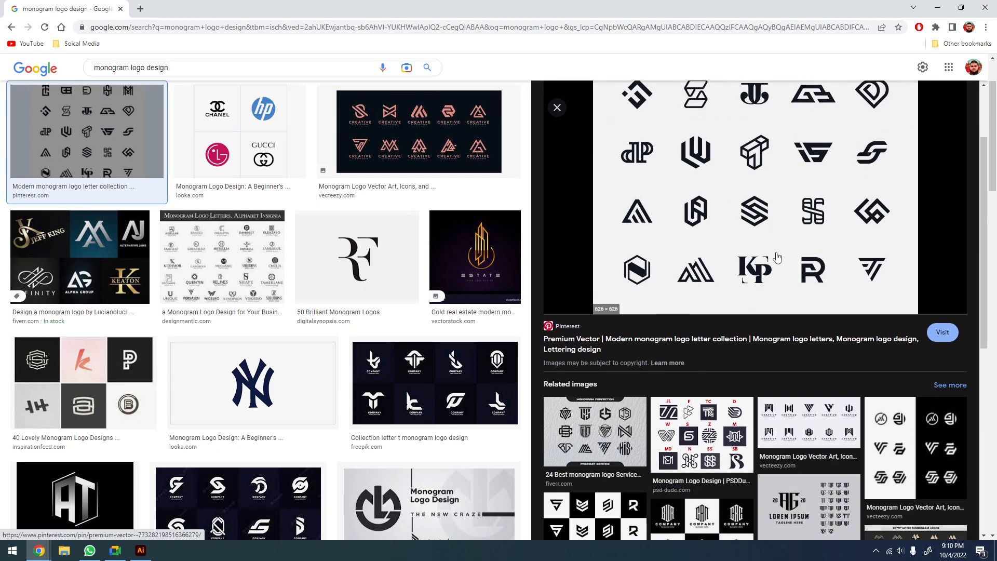
{"action": "left_click", "coordinate": [810, 258]}
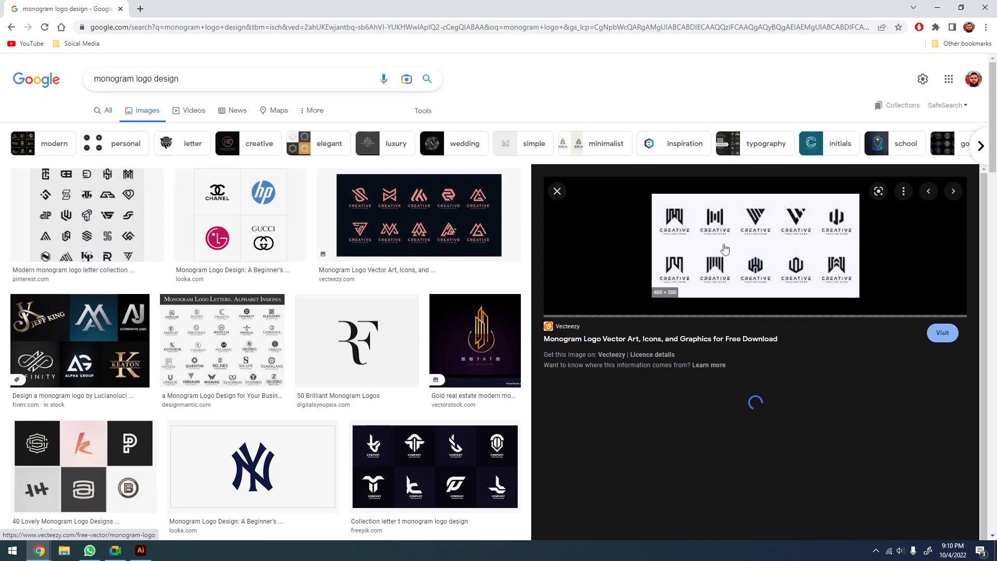
{"action": "scroll", "coordinate": [760, 242], "scroll_direction": "down", "scroll_amount": 6}
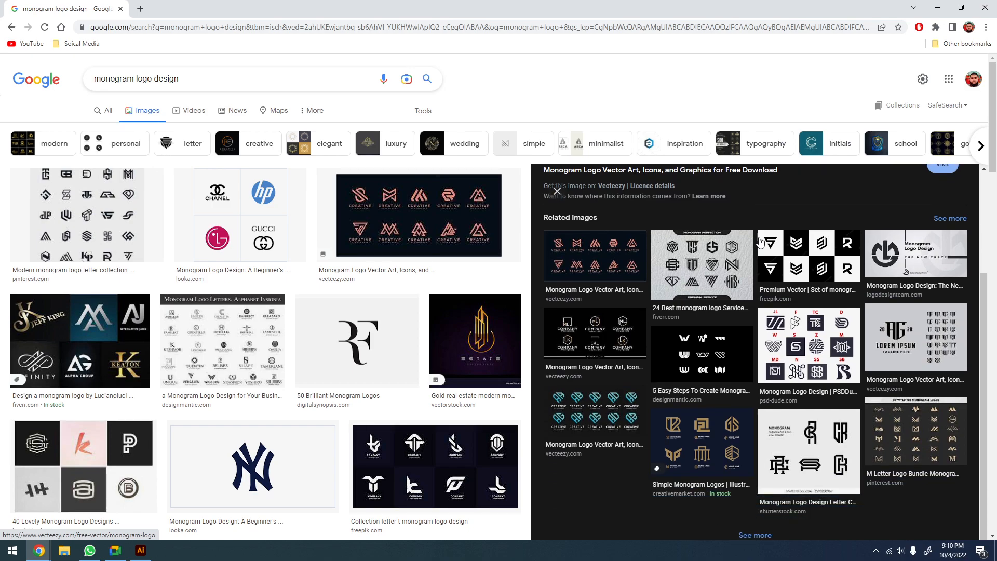
{"action": "left_click", "coordinate": [563, 320]}
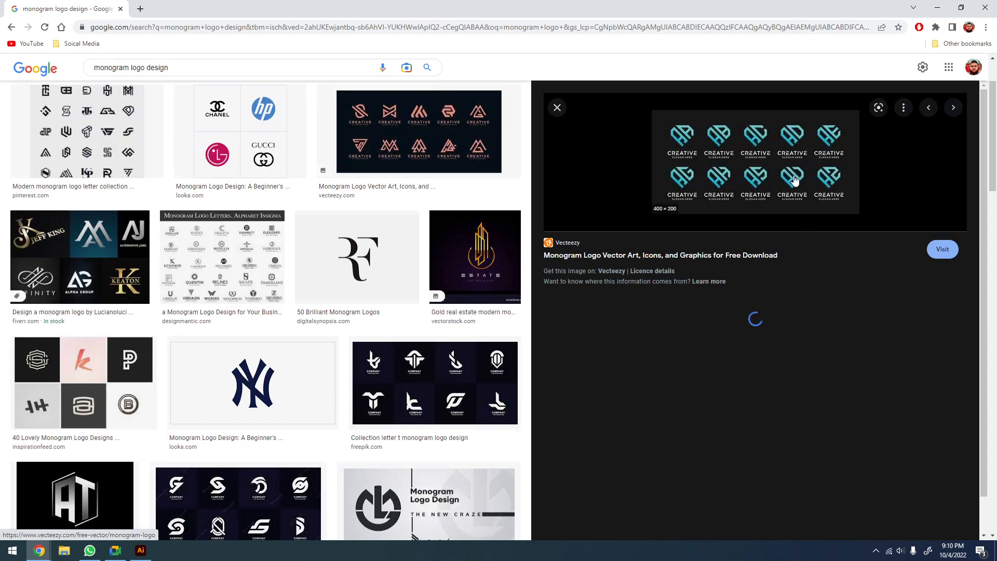
{"action": "scroll", "coordinate": [223, 259], "scroll_direction": "down", "scroll_amount": 1}
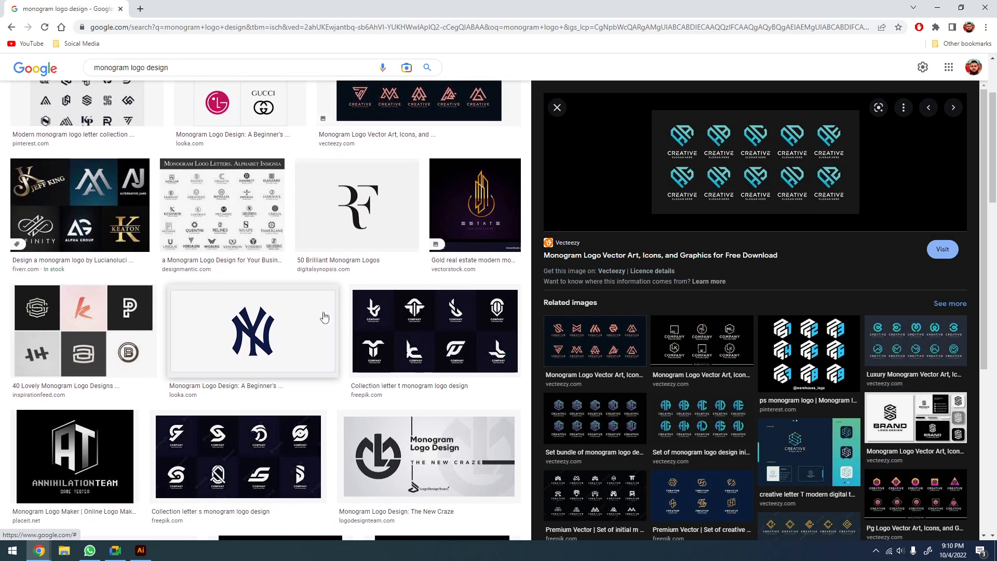
{"action": "left_click", "coordinate": [223, 212]}
{"action": "scroll", "coordinate": [793, 321], "scroll_direction": "down", "scroll_amount": 1}
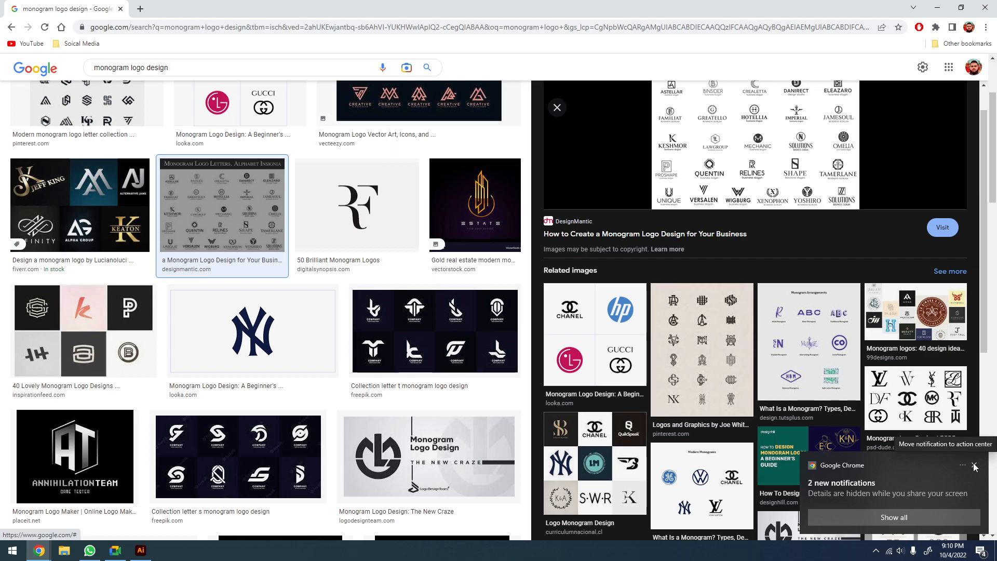
Dismiss the Chrome notifications one by one in the Windows notification centre and close it
{"action": "left_click", "coordinate": [980, 550]}
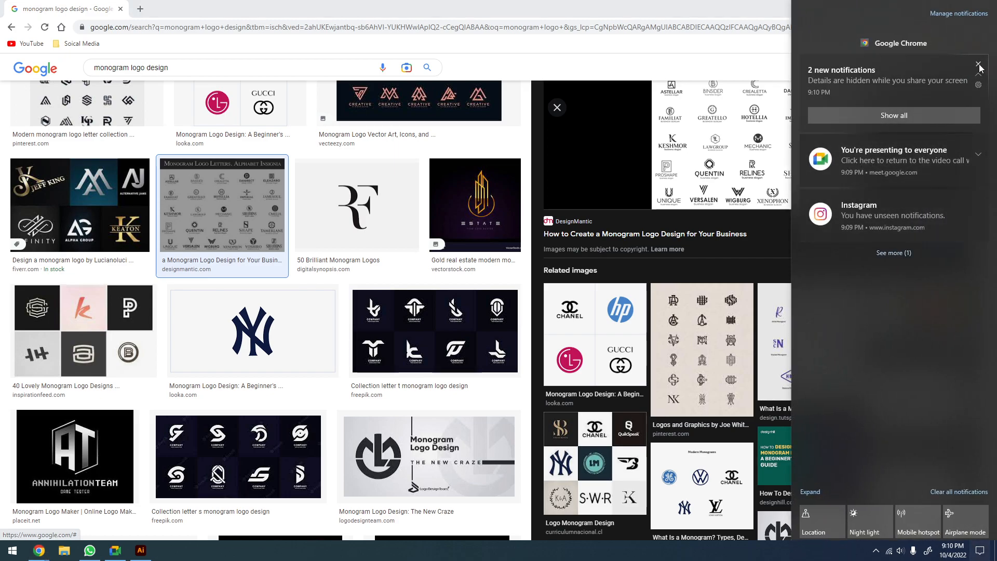
{"action": "left_click", "coordinate": [978, 65]}
{"action": "left_click", "coordinate": [978, 65]}
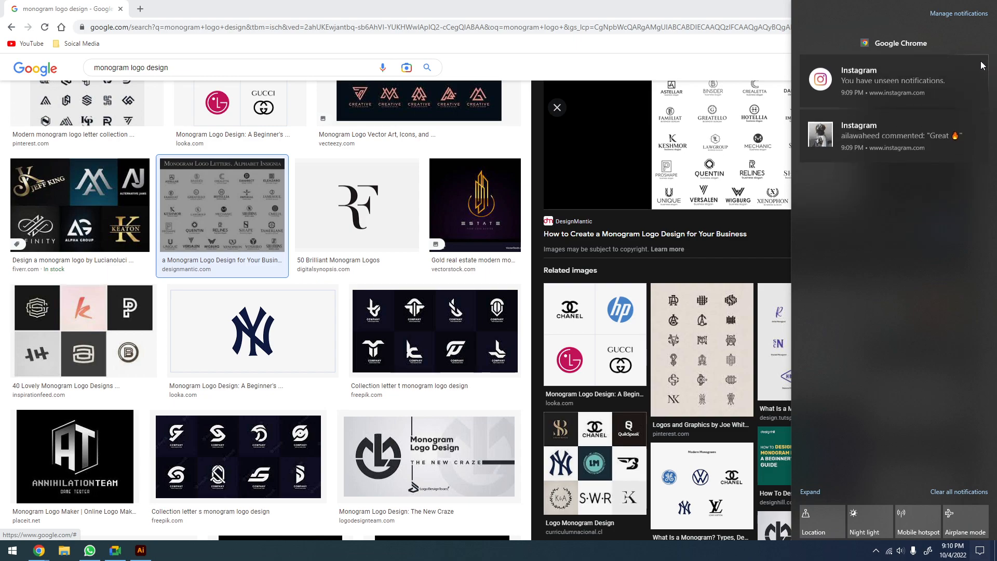
{"action": "left_click", "coordinate": [978, 66]}
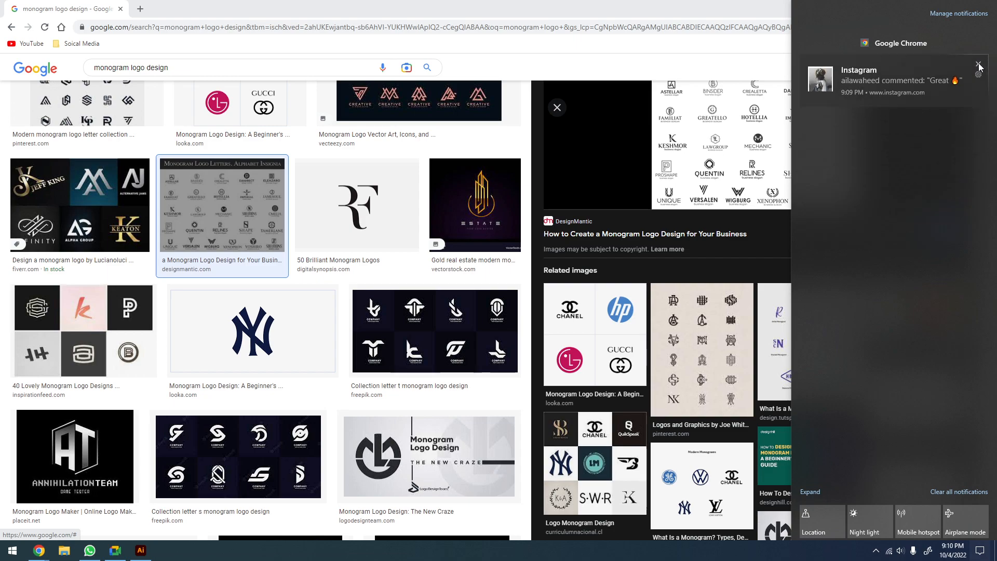
{"action": "left_click", "coordinate": [978, 66]}
{"action": "left_click", "coordinate": [150, 106]}
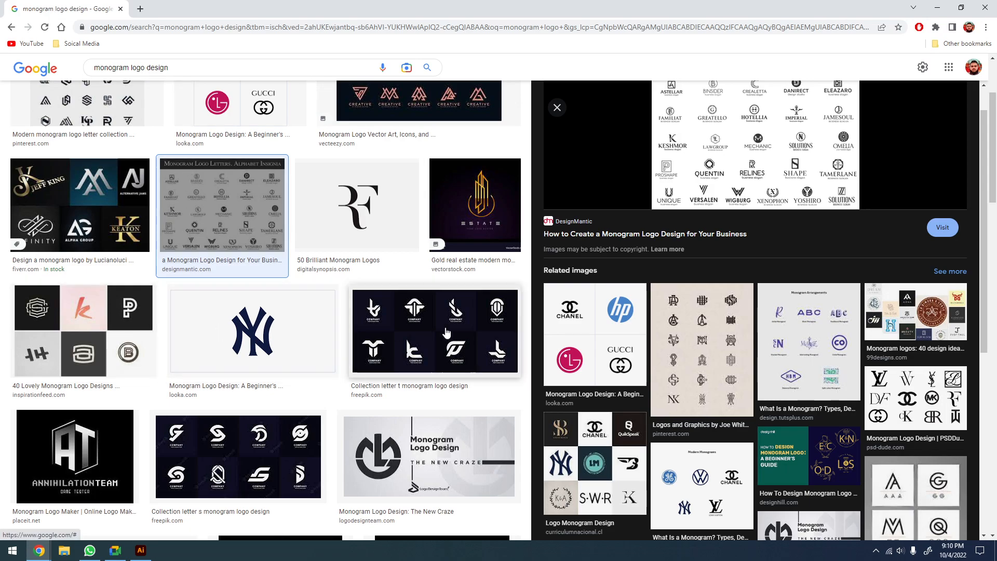
Preview the Freepik letter T collection and the related Freepik set of monogram logos, and browse further image results
{"action": "left_click", "coordinate": [399, 332]}
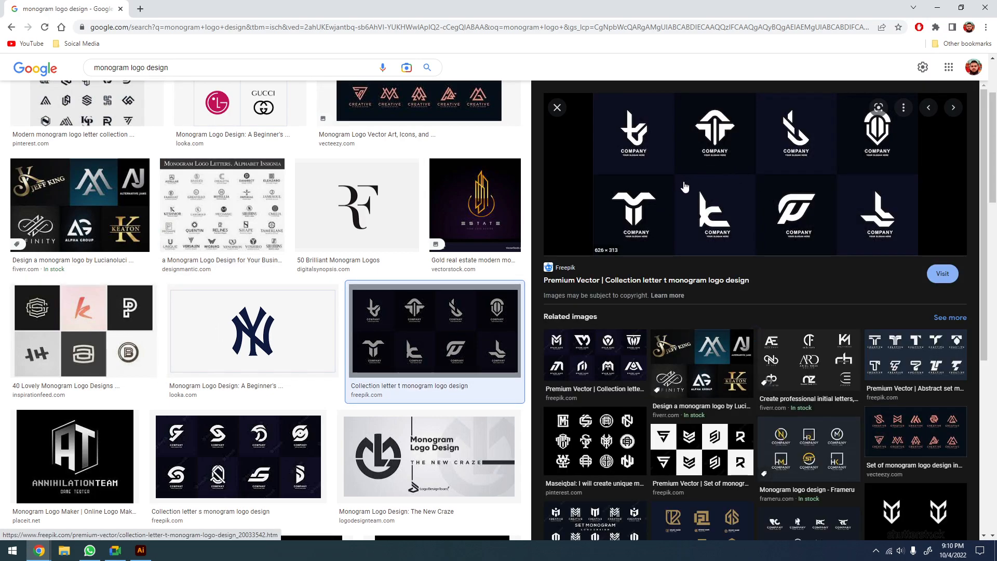
{"action": "scroll", "coordinate": [675, 198], "scroll_direction": "down", "scroll_amount": 2}
{"action": "scroll", "coordinate": [688, 254], "scroll_direction": "down", "scroll_amount": 2}
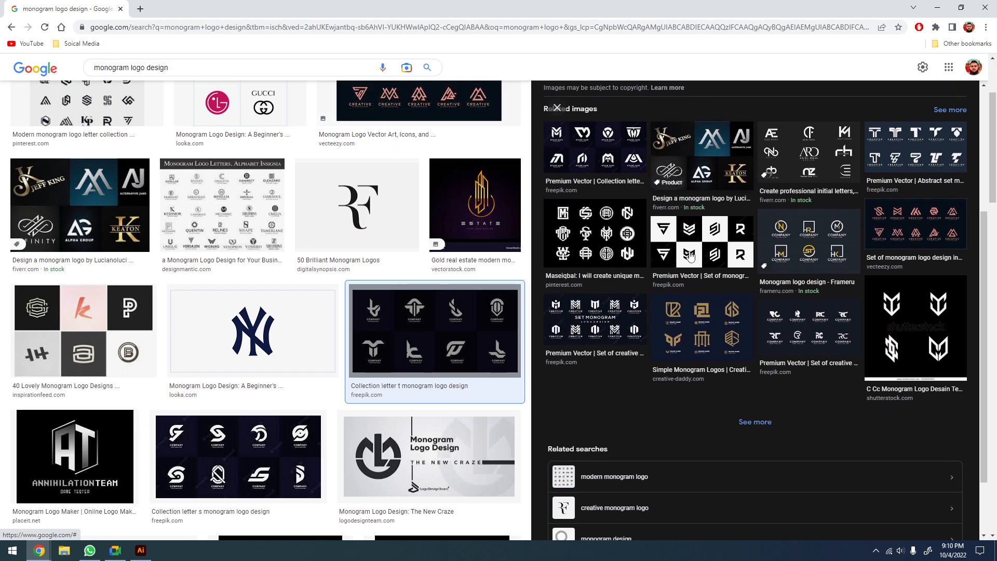
{"action": "left_click", "coordinate": [689, 256]}
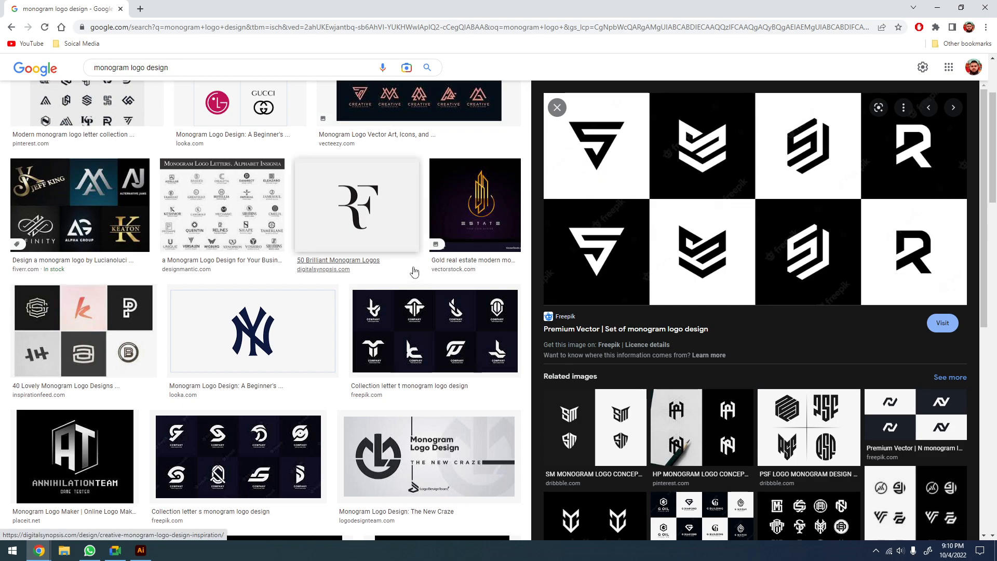
{"action": "scroll", "coordinate": [284, 451], "scroll_direction": "down", "scroll_amount": 3}
{"action": "scroll", "coordinate": [332, 383], "scroll_direction": "down", "scroll_amount": 2}
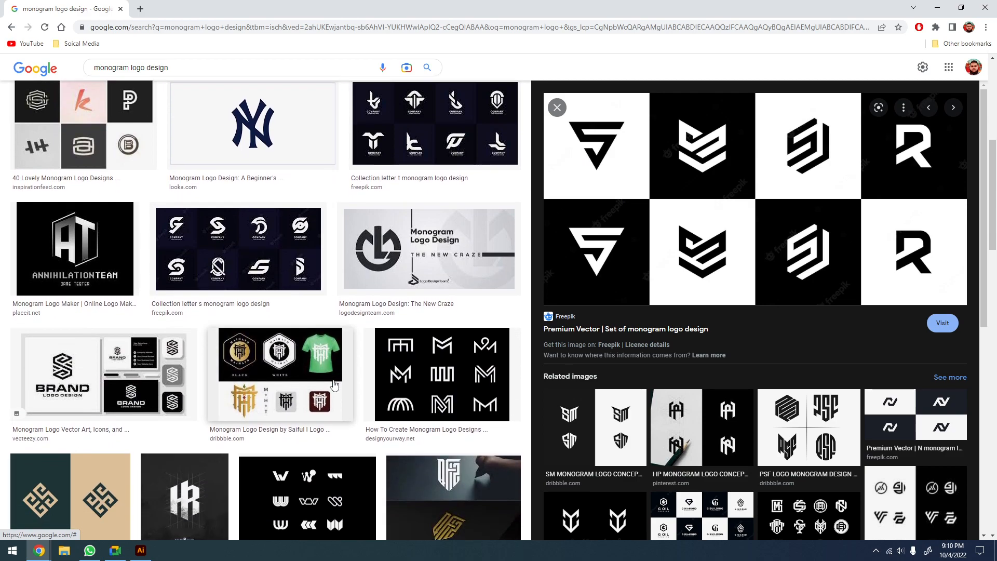
Switch to Illustrator, launch the Carnac keystroke display from the desktop and minimise its settings window
{"action": "left_click", "coordinate": [139, 552]}
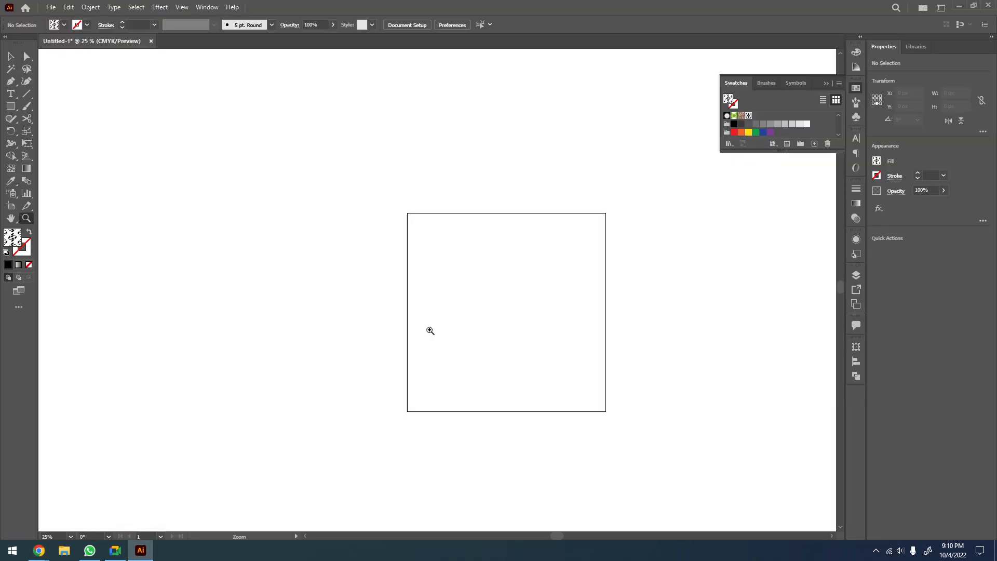
{"action": "left_click_drag", "start_coordinate": [259, 311], "coordinate": [554, 358]}
{"action": "scroll", "coordinate": [553, 357], "scroll_direction": "down", "scroll_amount": 3}
{"action": "key", "text": "space"}
{"action": "left_click_drag", "start_coordinate": [457, 343], "coordinate": [494, 302]}
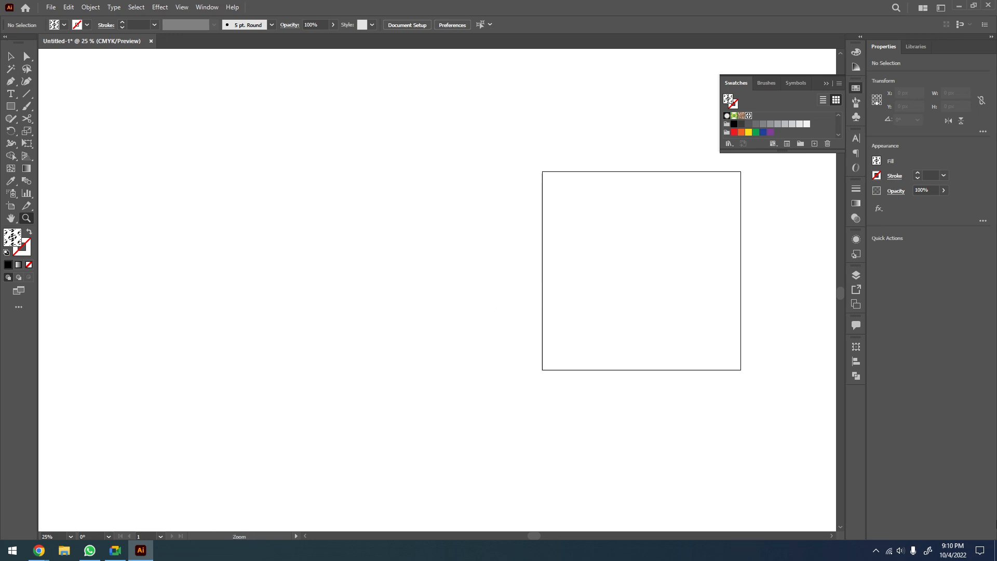
{"action": "key", "text": "super+d"}
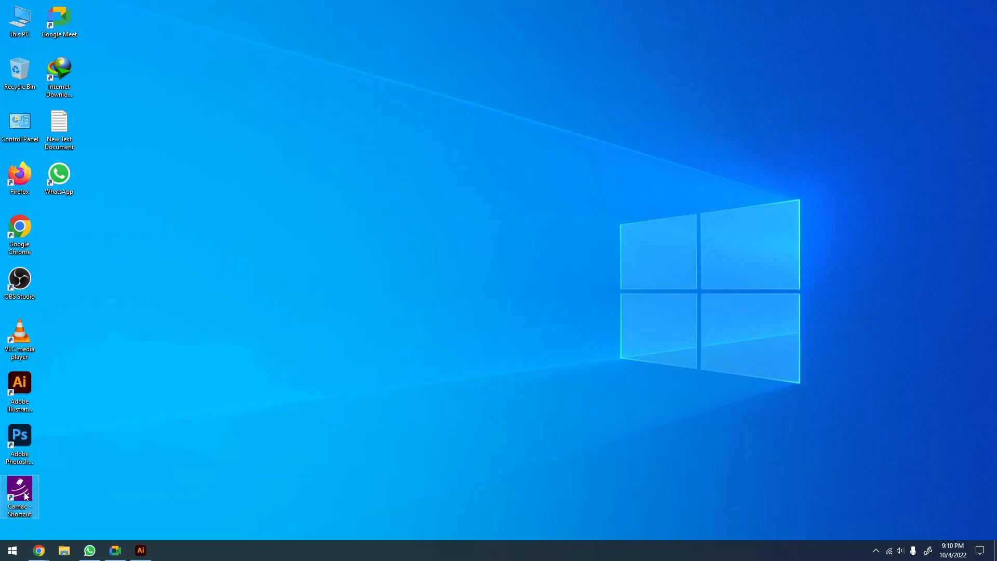
{"action": "left_click", "coordinate": [140, 549]}
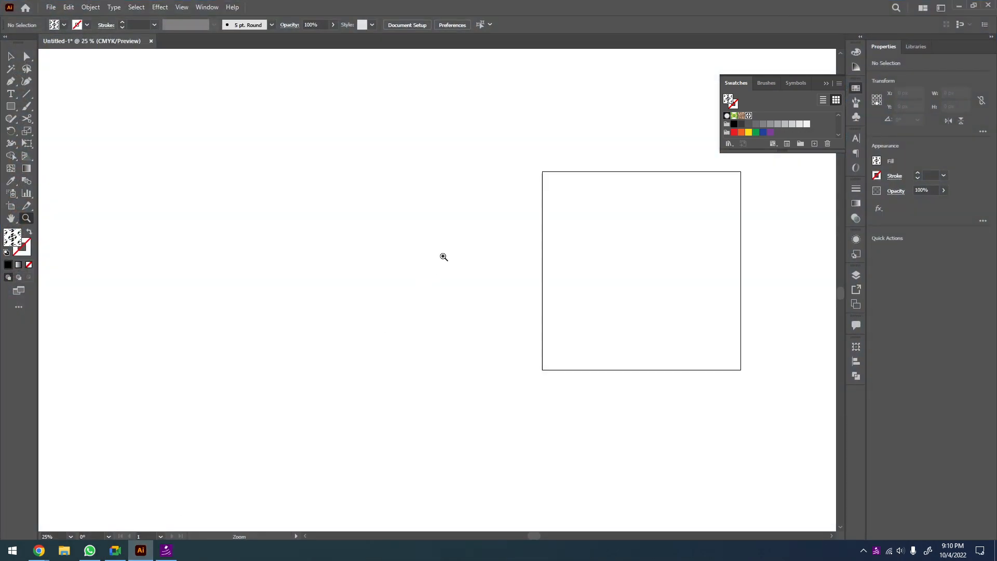
{"action": "left_click", "coordinate": [166, 550]}
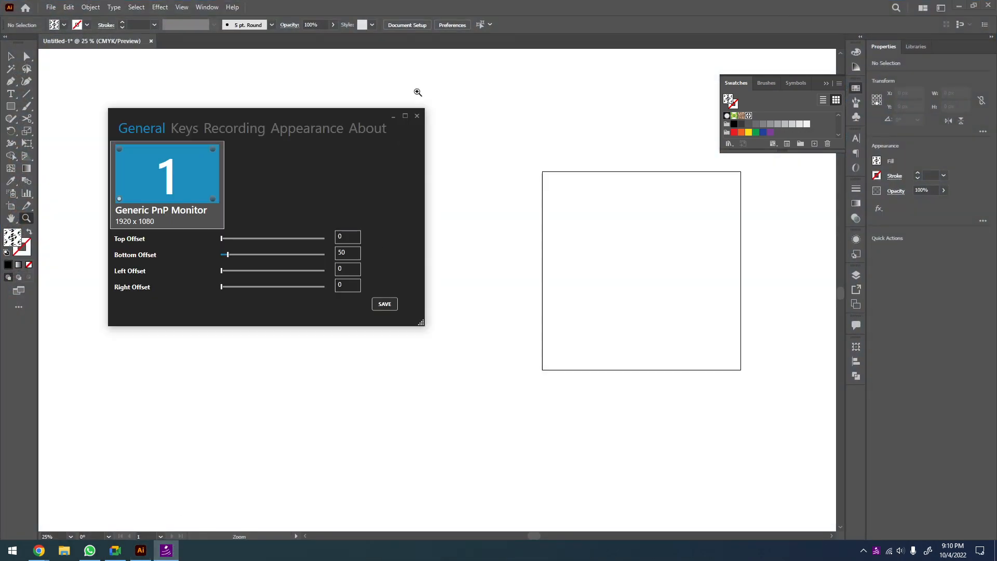
{"action": "left_click", "coordinate": [393, 116]}
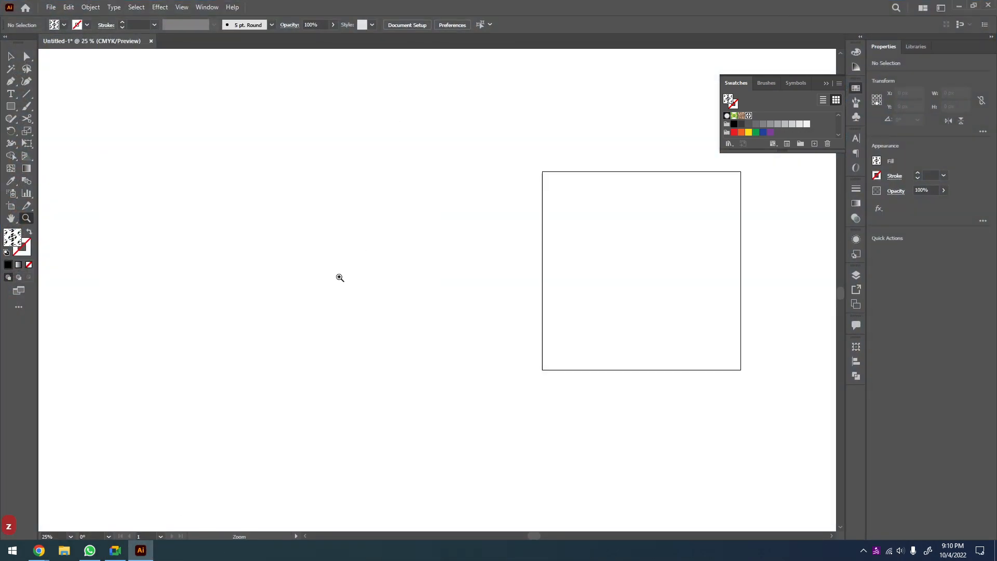
Show the document grid and examine its cells up close beside the artboard
{"action": "left_click", "coordinate": [469, 287]}
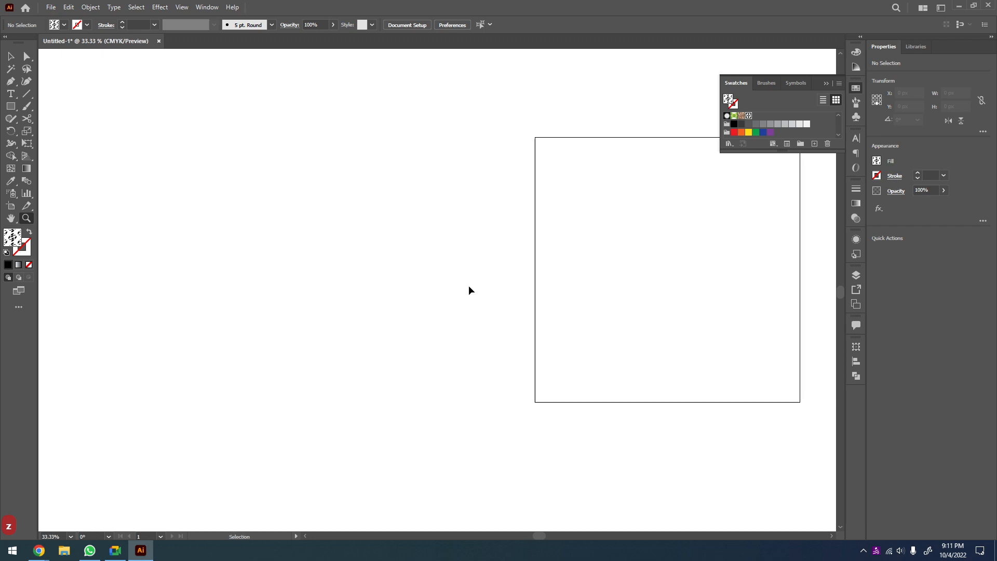
{"action": "key", "text": "ctrl+apostrophe"}
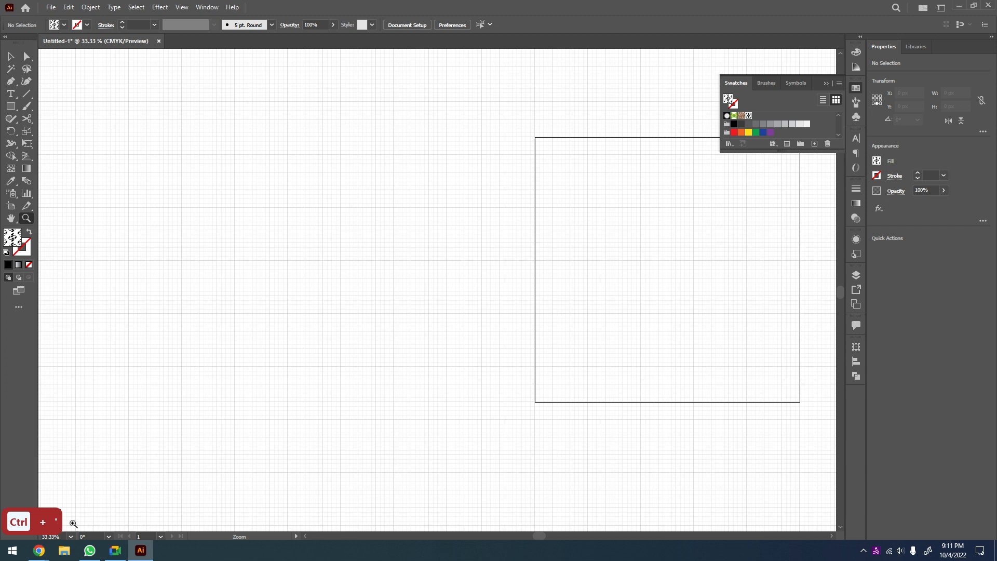
{"action": "left_click_drag", "start_coordinate": [364, 194], "coordinate": [505, 254]}
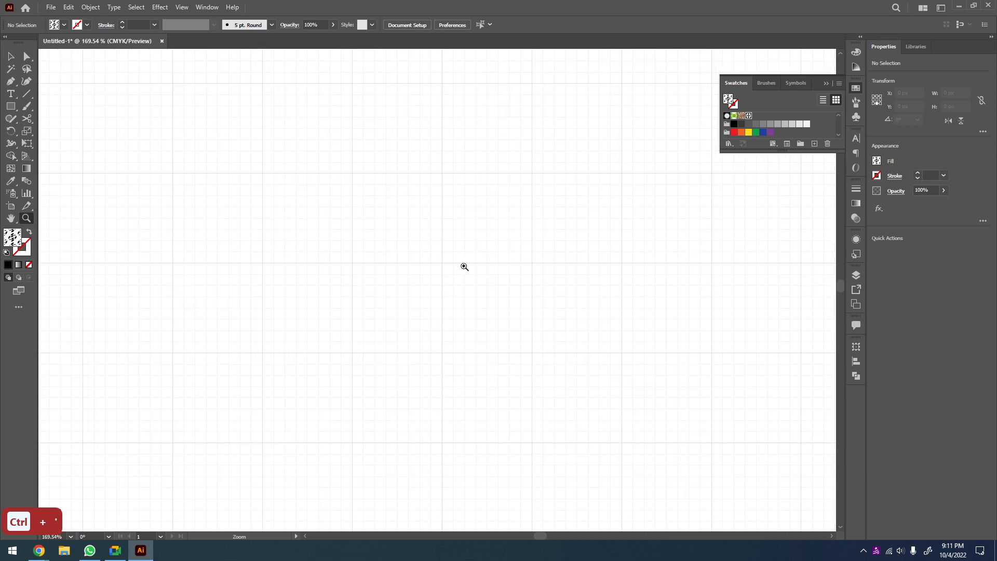
{"action": "key", "text": "space"}
{"action": "left_click_drag", "start_coordinate": [401, 289], "coordinate": [401, 294]}
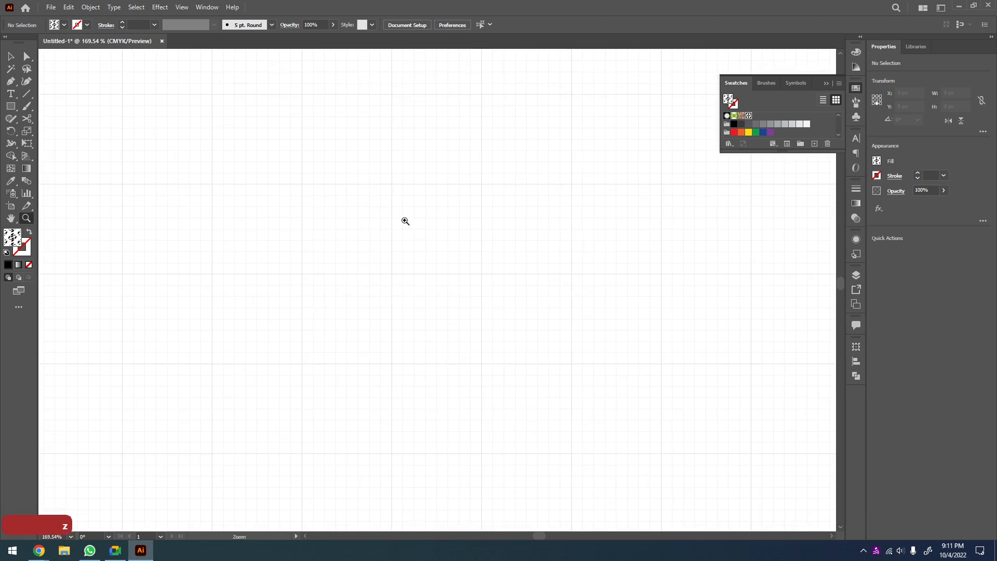
{"action": "left_click", "coordinate": [408, 221]}
{"action": "key", "text": "space"}
{"action": "left_click_drag", "start_coordinate": [402, 204], "coordinate": [458, 284]}
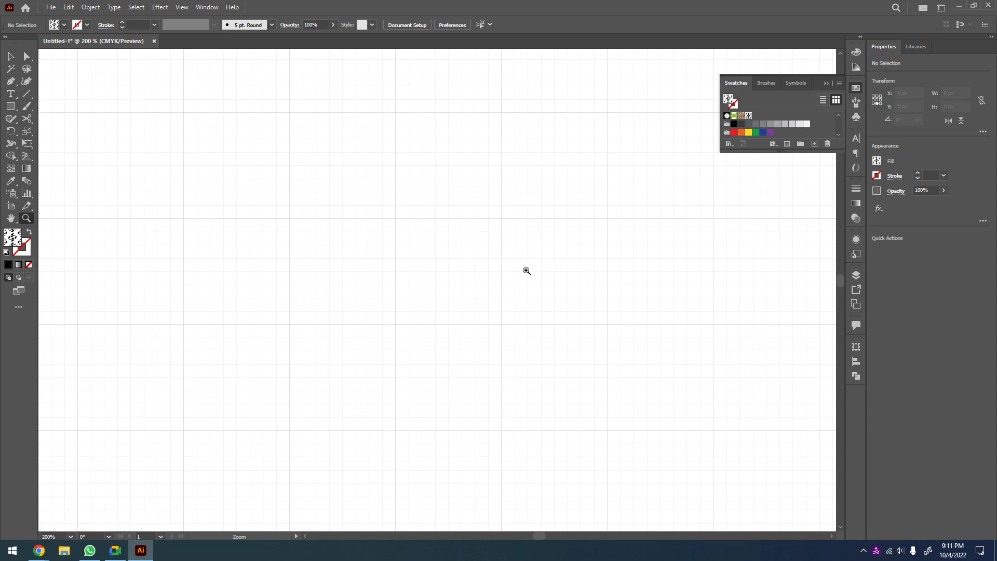
Draw a square with a black stroke and no fill, and fit it to one major grid cell at about 72 px
{"action": "key", "text": "m"}
{"action": "left_click_drag", "start_coordinate": [446, 267], "coordinate": [501, 304]}
{"action": "key", "text": "d"}
{"action": "left_click", "coordinate": [27, 264]}
{"action": "key", "text": "v"}
{"action": "left_click_drag", "start_coordinate": [442, 273], "coordinate": [447, 280]}
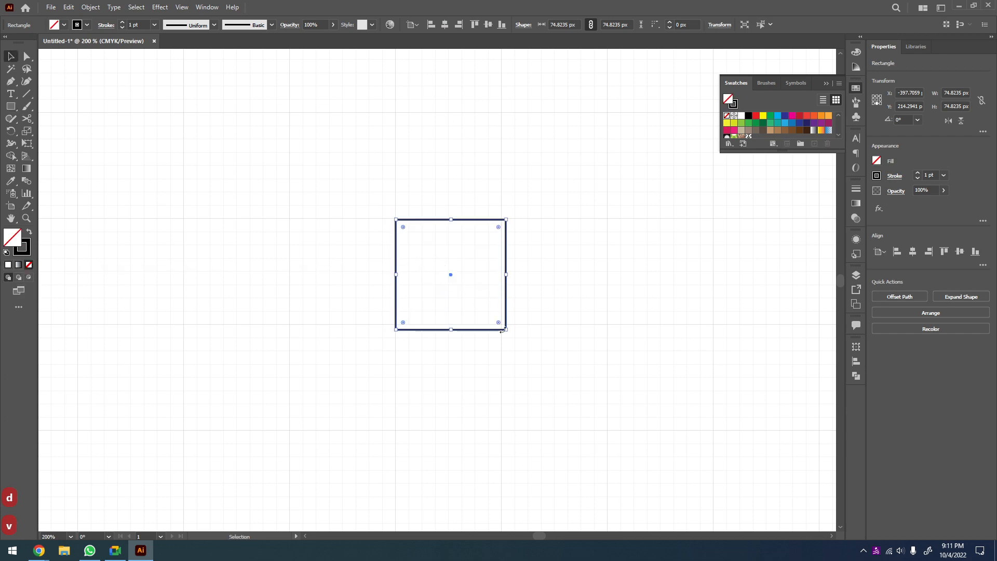
{"action": "left_click_drag", "start_coordinate": [504, 329], "coordinate": [501, 325]}
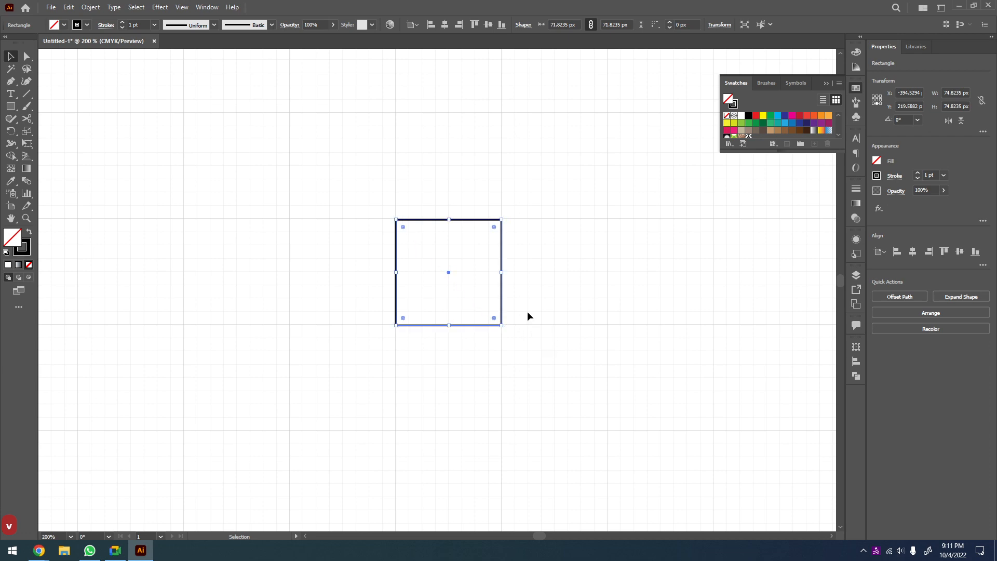
Examine up close how the square's edges line up with the document grid
{"action": "key", "text": "z"}
{"action": "left_click_drag", "start_coordinate": [397, 312], "coordinate": [519, 270]}
{"action": "key", "text": "v"}
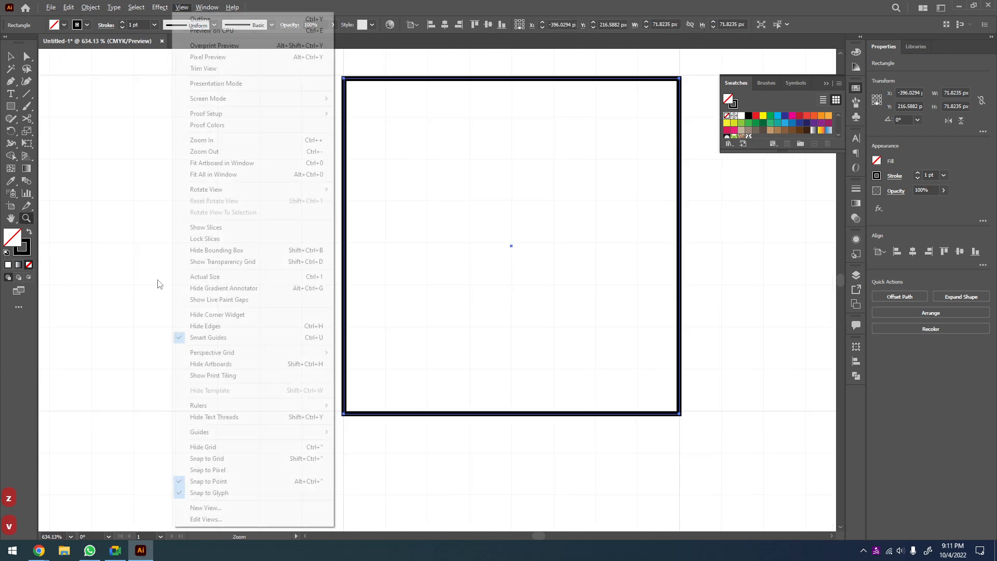
{"action": "left_click", "coordinate": [715, 304]}
{"action": "key", "text": "z"}
{"action": "scroll", "coordinate": [269, 311], "scroll_direction": "down", "scroll_amount": 3}
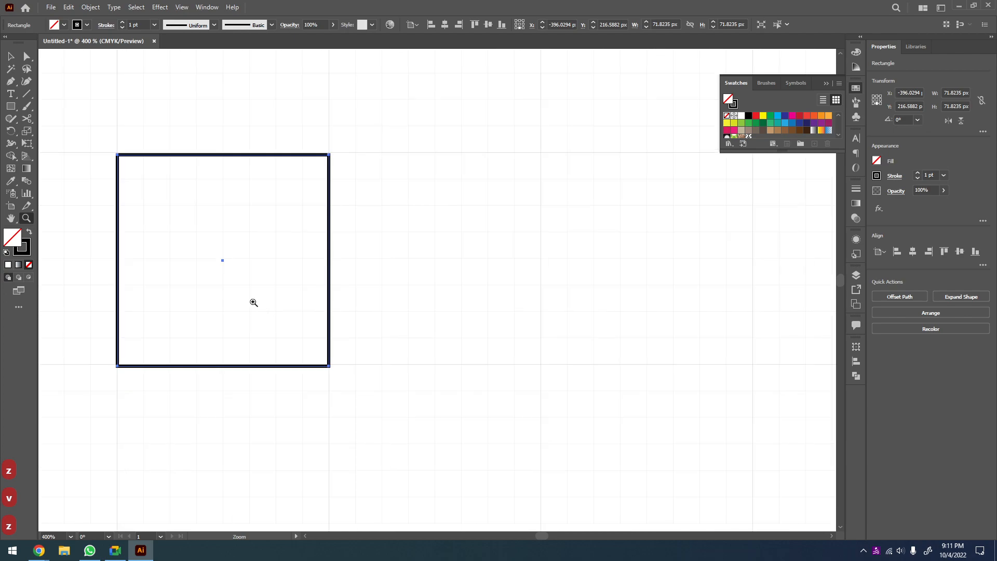
{"action": "left_click_drag", "start_coordinate": [285, 313], "coordinate": [335, 334]}
{"action": "key", "text": "v"}
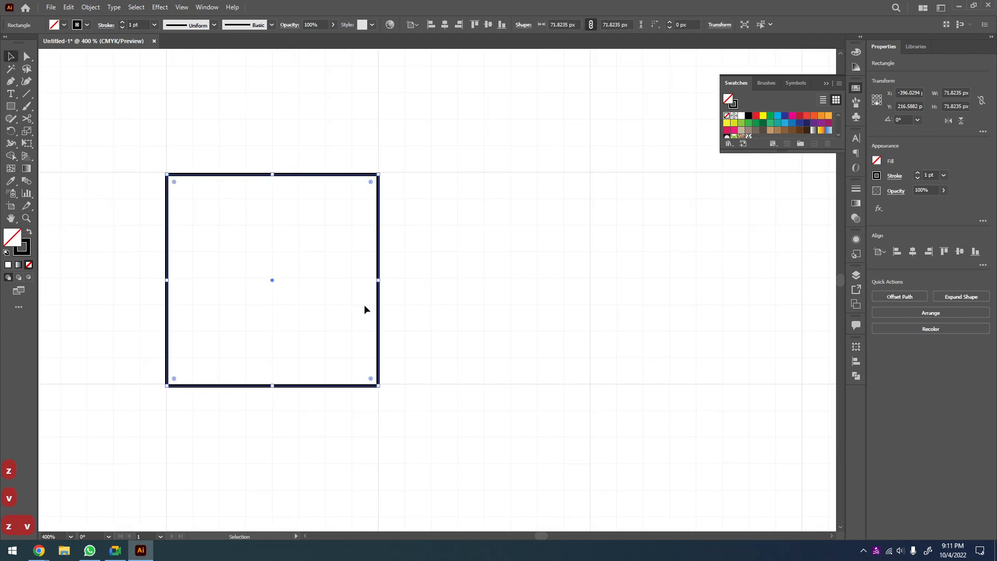
Delete the square, fit the artboard in the window and toggle the document grid repeatedly, leaving it hidden
{"action": "key", "text": "Delete"}
{"action": "key", "text": "ctrl+apostrophe"}
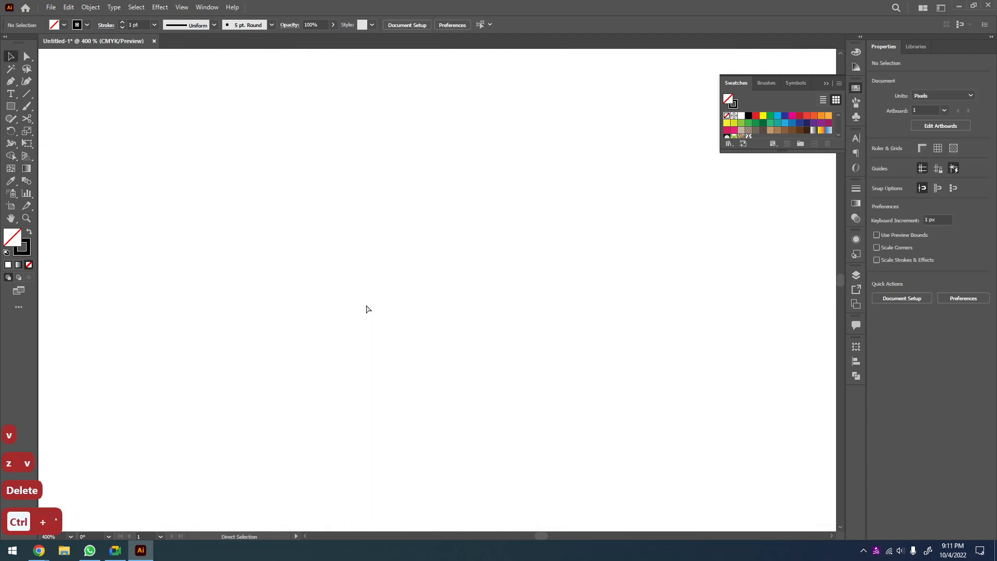
{"action": "key", "text": "ctrl+0"}
{"action": "key", "text": "ctrl+apostrophe"}
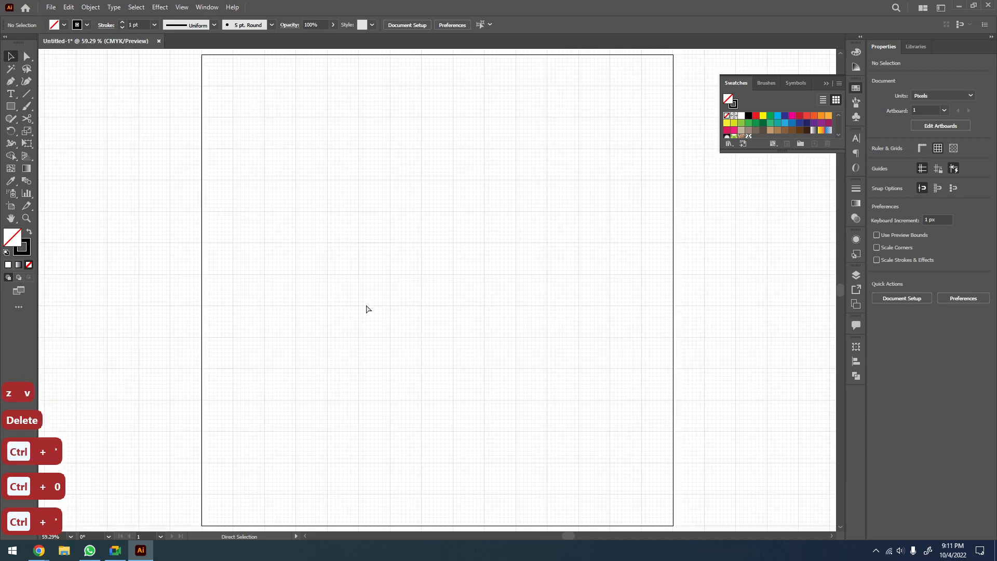
{"action": "key", "text": "ctrl+apostrophe"}
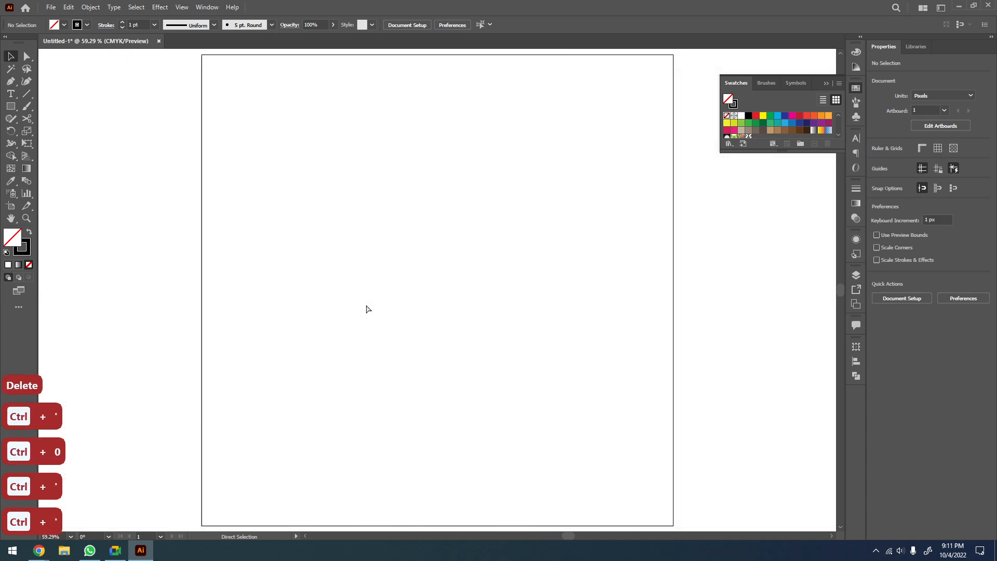
{"action": "key", "text": "ctrl+apostrophe"}
{"action": "key", "text": "ctrl+apostrophe"}
{"action": "key", "text": "ctrl+apostrophe"}
{"action": "key", "text": "ctrl+apostrophe"}
Draw a rectangular grid about 468 px square with six rows and six columns on the blank canvas beside the artboard, and reposition it
{"action": "key", "text": "z"}
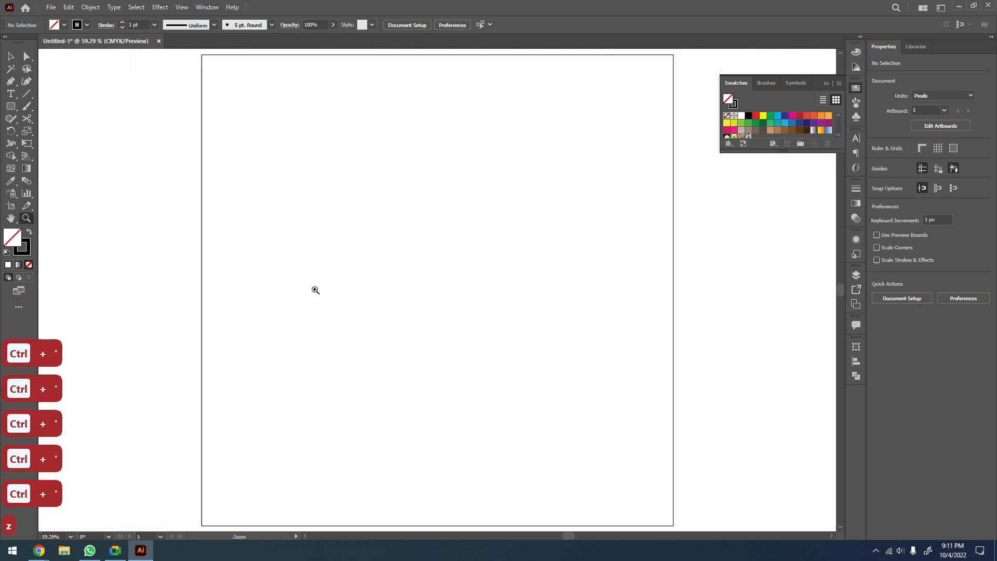
{"action": "left_click", "coordinate": [382, 294]}
{"action": "left_click_drag", "start_coordinate": [465, 292], "coordinate": [579, 289]}
{"action": "left_click_drag", "start_coordinate": [368, 285], "coordinate": [676, 259]}
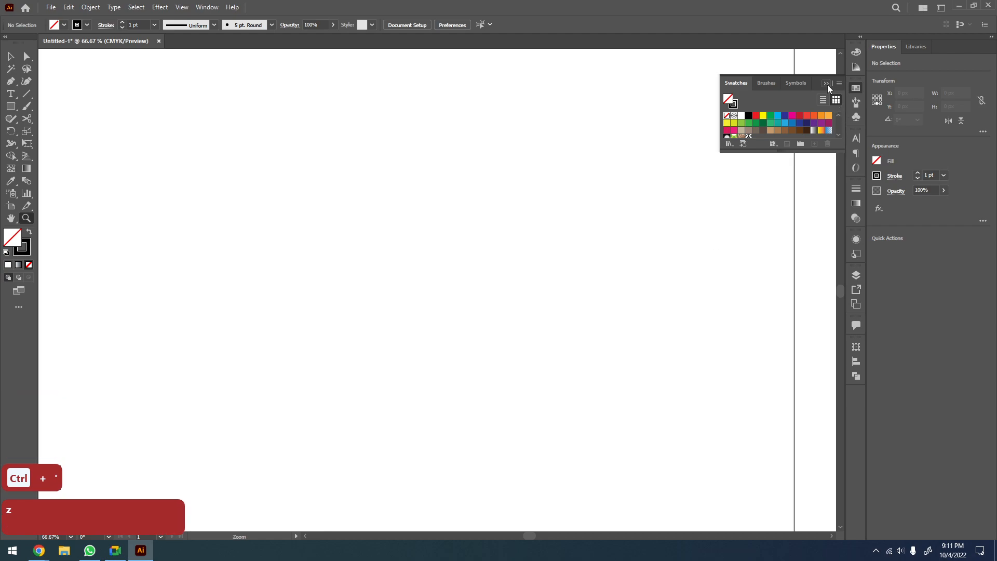
{"action": "left_click_drag", "start_coordinate": [26, 93], "coordinate": [68, 133]}
{"action": "left_click_drag", "start_coordinate": [227, 178], "coordinate": [460, 408]}
{"action": "key", "text": "v"}
{"action": "left_click_drag", "start_coordinate": [384, 280], "coordinate": [280, 204]}
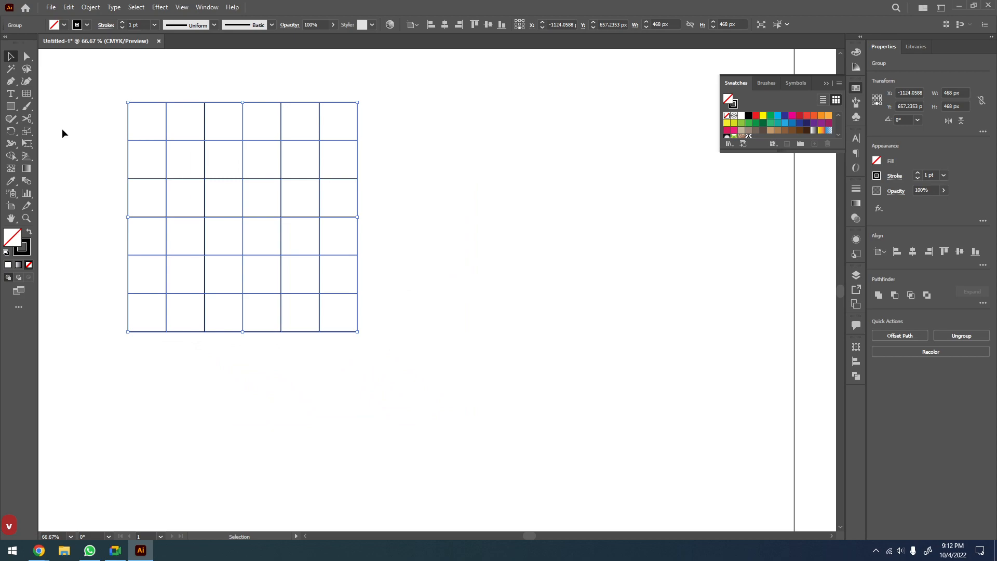
Create a second rectangular grid, 500 px wide and 500 px high, with 10 horizontal and 10 vertical dividers
{"action": "left_click_drag", "start_coordinate": [492, 211], "coordinate": [311, 198]}
{"action": "left_click", "coordinate": [25, 94]}
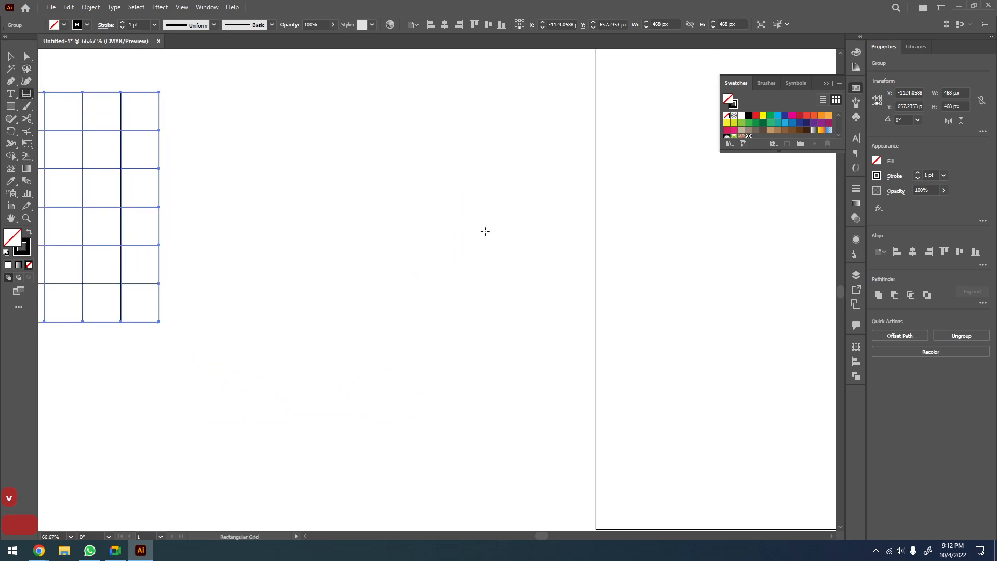
{"action": "left_click", "coordinate": [436, 212]}
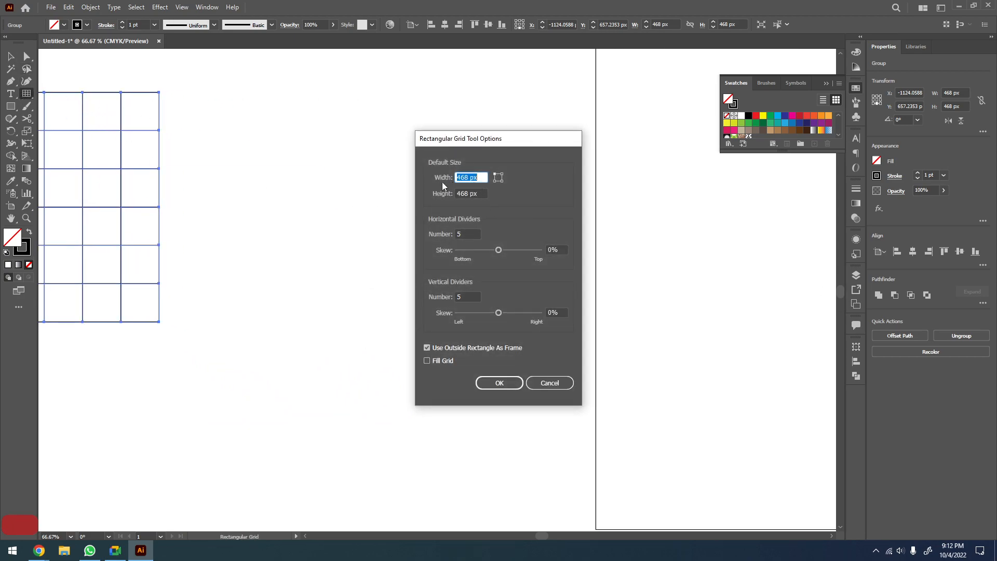
{"action": "type", "text": "500"}
{"action": "key", "text": "Tab"}
{"action": "type", "text": "50"}
{"action": "key", "text": "Tab"}
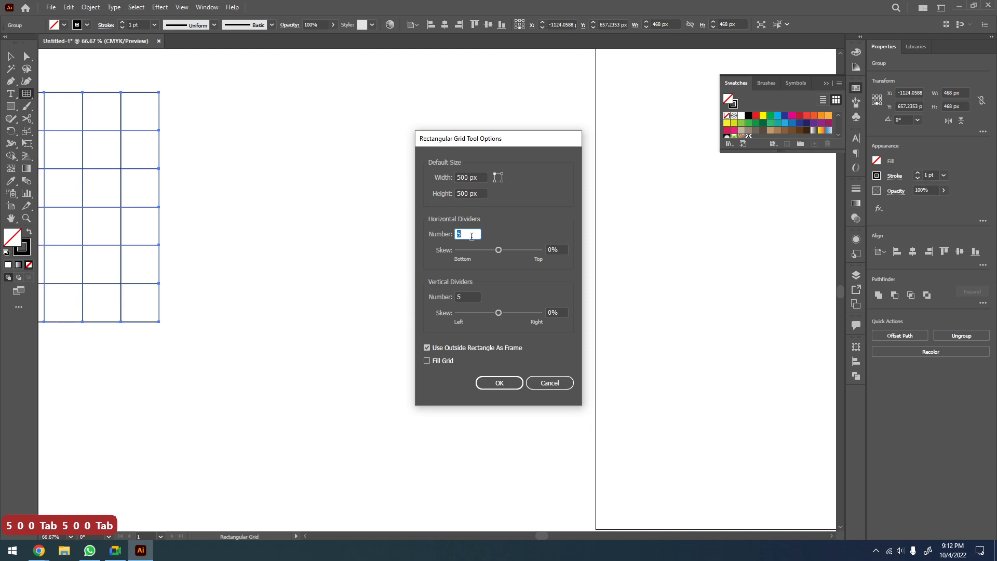
{"action": "type", "text": "1"}
{"action": "key", "text": "Tab"}
{"action": "key", "text": "Tab"}
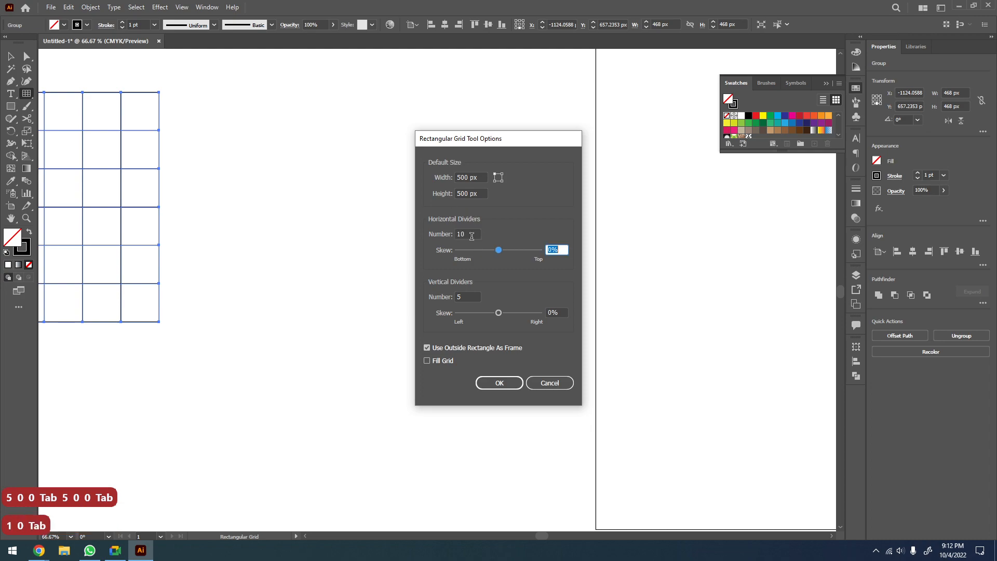
{"action": "left_click", "coordinate": [499, 386]}
Position the 500 px grid beside the first grid, leaving a small gap between them
{"action": "key", "text": "v"}
{"action": "key", "text": "z"}
{"action": "scroll", "coordinate": [522, 367], "scroll_direction": "down", "scroll_amount": 4}
{"action": "key", "text": "v"}
{"action": "left_click_drag", "start_coordinate": [562, 365], "coordinate": [493, 321]}
{"action": "key", "text": "z"}
{"action": "left_click_drag", "start_coordinate": [542, 254], "coordinate": [323, 381]}
{"action": "key", "text": "v"}
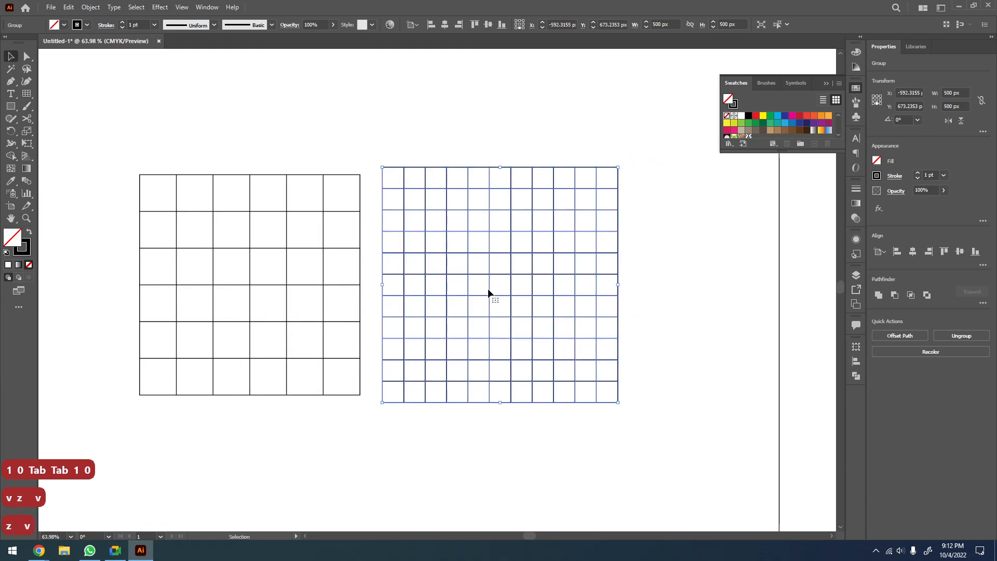
{"action": "left_click_drag", "start_coordinate": [540, 278], "coordinate": [441, 304]}
{"action": "key", "text": "v"}
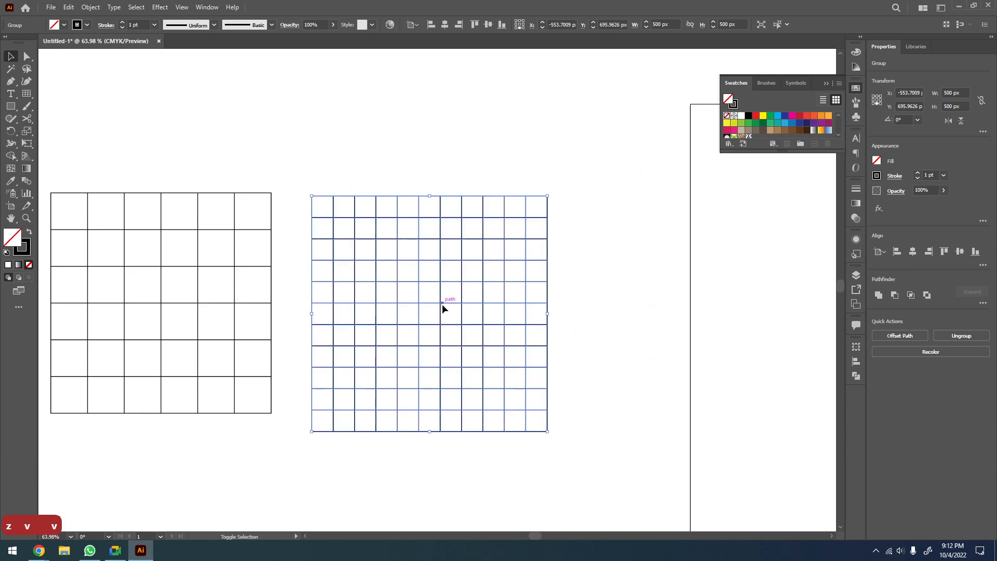
Merge cells of the 500 px grid into a block letter A, four columns wide and seven rows high, and fill it black with Shape Builder
{"action": "key", "text": "shift+m"}
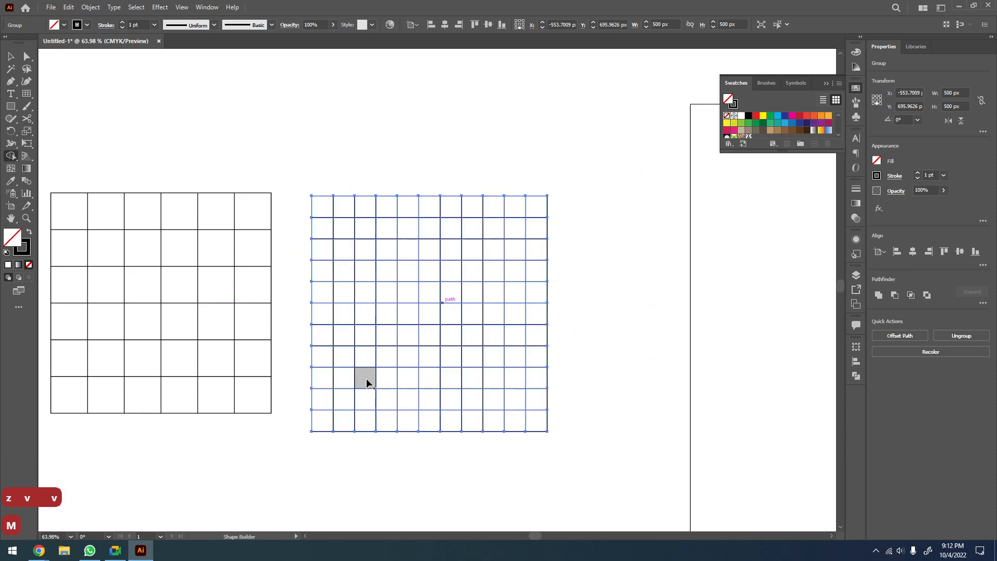
{"action": "mouse_move", "coordinate": [366, 379]}
{"action": "left_mouse_down"}
{"action": "mouse_move", "coordinate": [356, 284]}
{"action": "mouse_move", "coordinate": [363, 243]}
{"action": "mouse_move", "coordinate": [426, 248]}
{"action": "mouse_move", "coordinate": [429, 384]}
{"action": "left_mouse_up"}
{"action": "key", "text": "shift+x"}
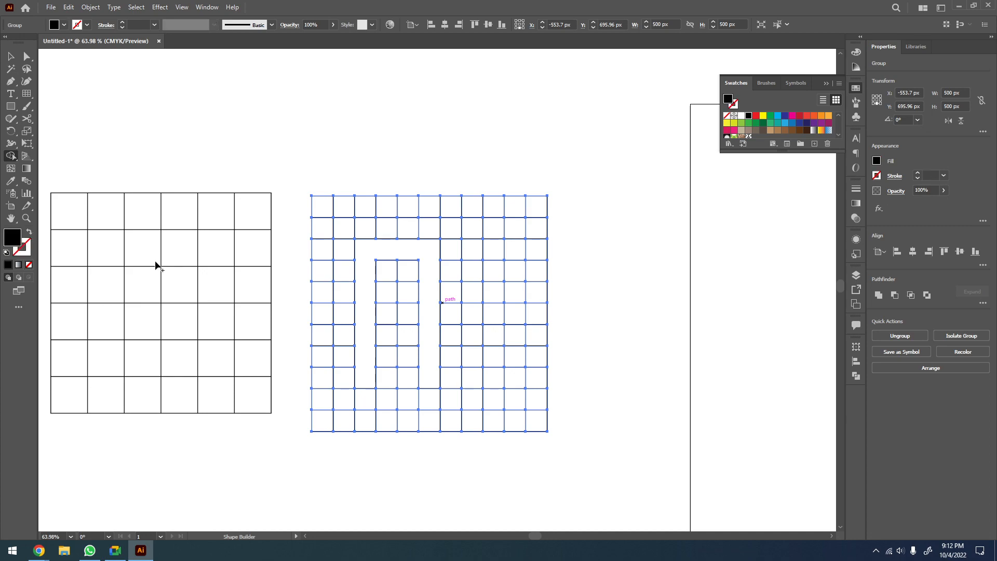
{"action": "left_click", "coordinate": [364, 325]}
{"action": "left_click_drag", "start_coordinate": [380, 317], "coordinate": [429, 321]}
Build a black block letter B of the same size one column beside the A, undoing the misplaced merge along the way
{"action": "mouse_move", "coordinate": [472, 257]}
{"action": "left_mouse_down"}
{"action": "mouse_move", "coordinate": [483, 334]}
{"action": "mouse_move", "coordinate": [475, 373]}
{"action": "left_mouse_up"}
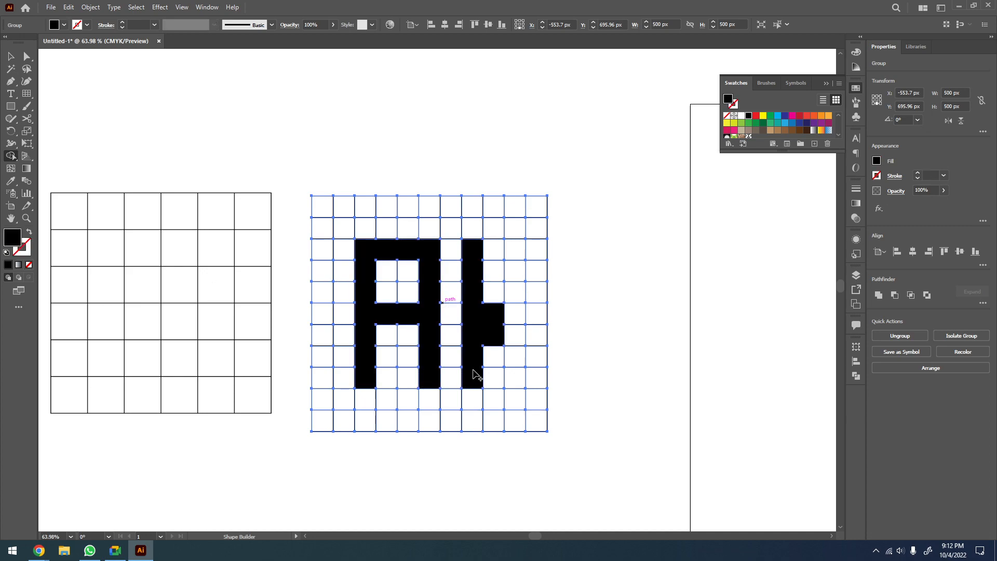
{"action": "key", "text": "ctrl+z"}
{"action": "mouse_move", "coordinate": [478, 262]}
{"action": "left_mouse_down"}
{"action": "mouse_move", "coordinate": [474, 359]}
{"action": "mouse_move", "coordinate": [476, 306]}
{"action": "left_mouse_up"}
{"action": "mouse_move", "coordinate": [476, 254]}
{"action": "left_mouse_down"}
{"action": "mouse_move", "coordinate": [536, 250]}
{"action": "mouse_move", "coordinate": [539, 323]}
{"action": "mouse_move", "coordinate": [484, 317]}
{"action": "mouse_move", "coordinate": [538, 317]}
{"action": "mouse_move", "coordinate": [542, 368]}
{"action": "mouse_move", "coordinate": [479, 375]}
{"action": "mouse_move", "coordinate": [519, 367]}
{"action": "left_mouse_up"}
{"action": "key", "text": "v"}
{"action": "left_click", "coordinate": [623, 345]}
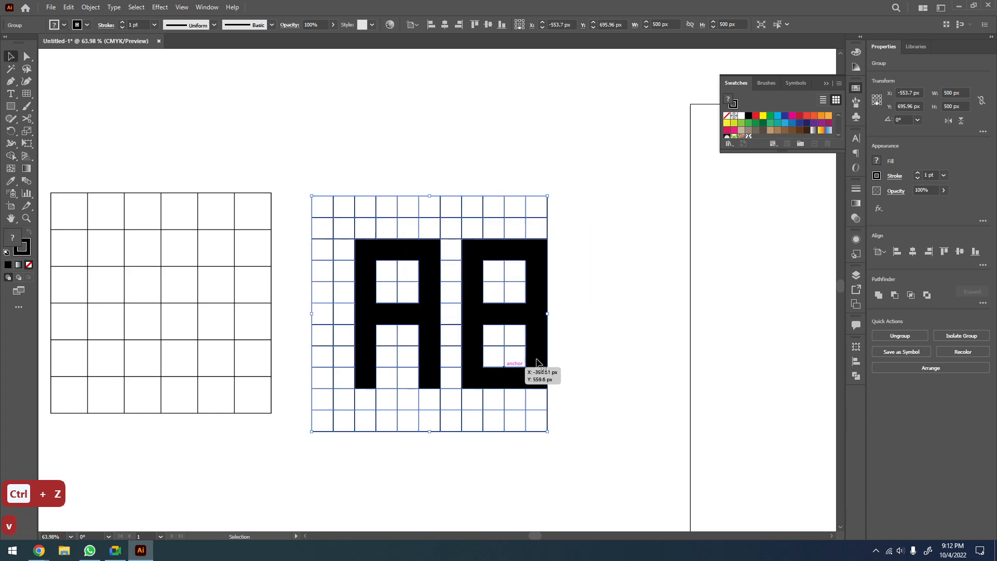
Move the lettered grid below the six-by-six grid and ungroup it
{"action": "key", "text": "z"}
{"action": "left_click_drag", "start_coordinate": [494, 314], "coordinate": [452, 314]}
{"action": "key", "text": "v"}
{"action": "left_click_drag", "start_coordinate": [530, 305], "coordinate": [392, 385]}
{"action": "left_click", "coordinate": [538, 282]}
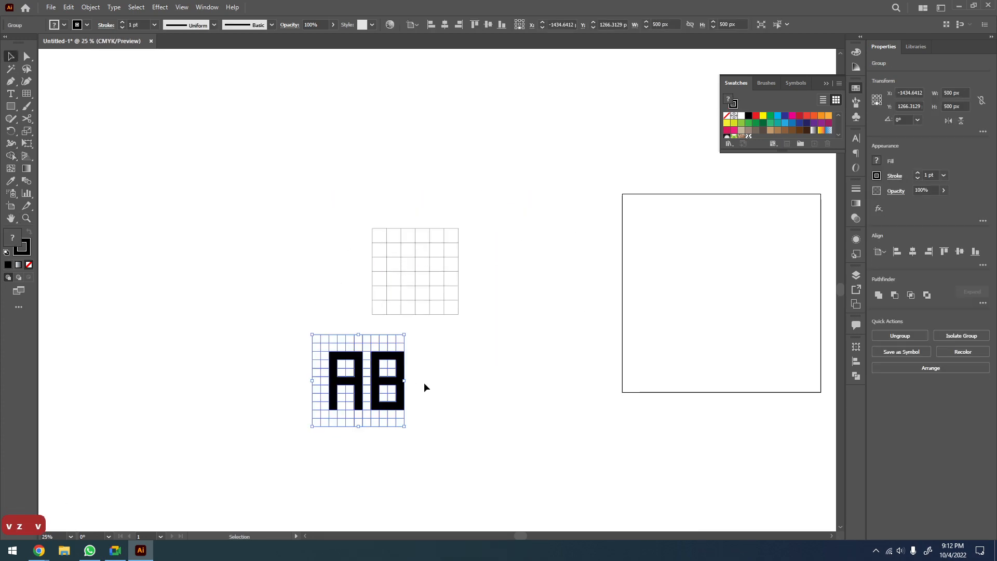
{"action": "right_click", "coordinate": [384, 388]}
{"action": "left_click", "coordinate": [424, 291]}
{"action": "left_click", "coordinate": [434, 372]}
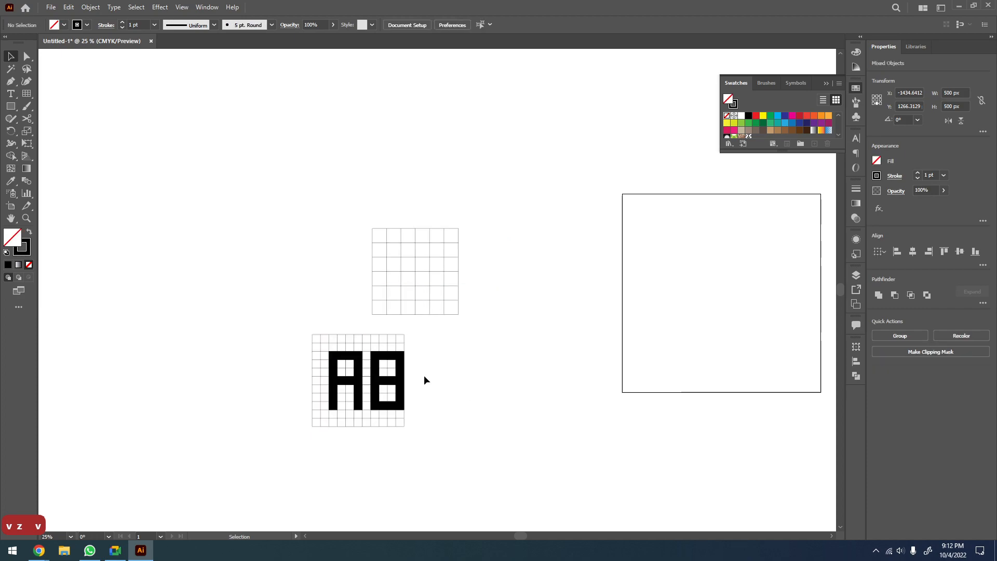
Separate the letters A and B from the grid and place them on the blank canvas with a wide gap between them
{"action": "key", "text": "z"}
{"action": "left_click_drag", "start_coordinate": [443, 340], "coordinate": [262, 448]}
{"action": "key", "text": "a"}
{"action": "left_click", "coordinate": [527, 244]}
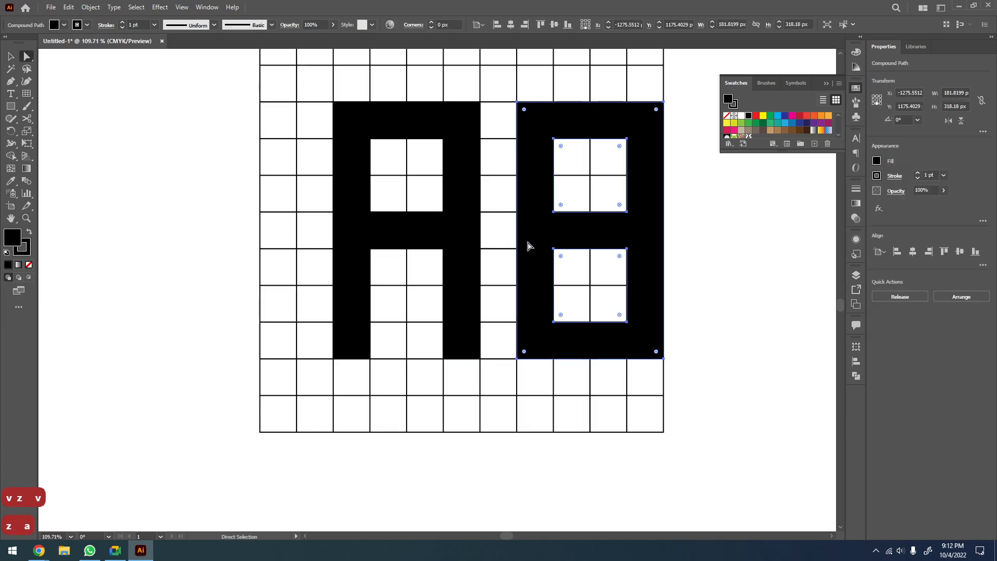
{"action": "left_click_drag", "start_coordinate": [527, 245], "coordinate": [697, 253]}
{"action": "scroll", "coordinate": [556, 255], "scroll_direction": "down", "scroll_amount": 3}
{"action": "left_click_drag", "start_coordinate": [565, 272], "coordinate": [463, 255]}
{"action": "key", "text": "v"}
{"action": "left_click", "coordinate": [412, 236]}
{"action": "left_click", "coordinate": [554, 228], "text": "shift"}
{"action": "left_click_drag", "start_coordinate": [554, 228], "coordinate": [478, 308]}
Remove the stroke from both letters, keeping only their black fill
{"action": "scroll", "coordinate": [716, 403], "scroll_direction": "down", "scroll_amount": 2}
{"action": "key", "text": "v"}
{"action": "key", "text": "z"}
{"action": "left_click_drag", "start_coordinate": [523, 247], "coordinate": [363, 343]}
{"action": "key", "text": "v"}
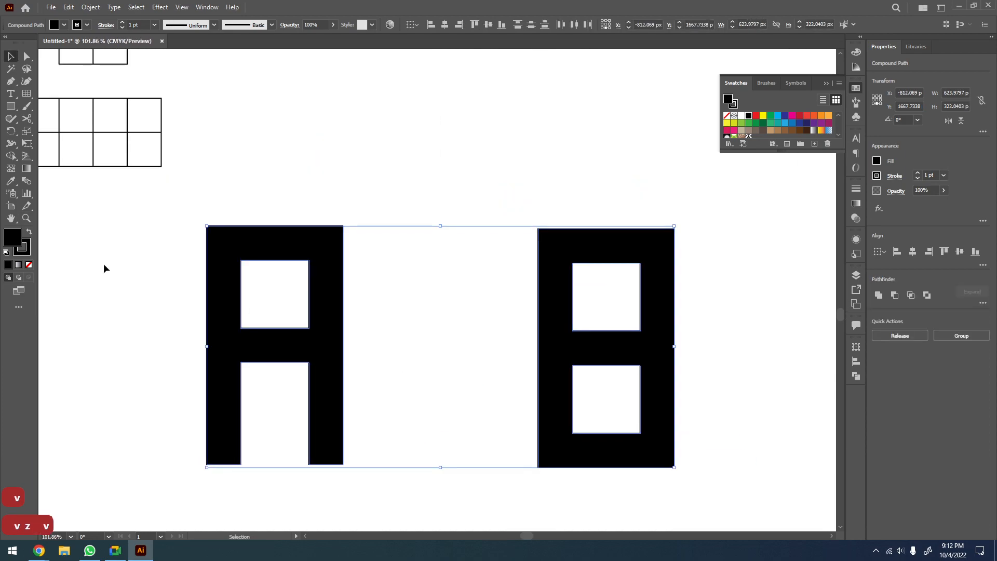
{"action": "left_click", "coordinate": [26, 252]}
{"action": "left_click", "coordinate": [29, 264]}
{"action": "left_click", "coordinate": [52, 273]}
Delete both grids and both letters to clear the canvas beside the artboard
{"action": "key", "text": "z"}
{"action": "scroll", "coordinate": [192, 301], "scroll_direction": "down", "scroll_amount": 3}
{"action": "scroll", "coordinate": [333, 334], "scroll_direction": "right", "scroll_amount": 1}
{"action": "scroll", "coordinate": [376, 334], "scroll_direction": "down", "scroll_amount": 1}
{"action": "key", "text": "z"}
{"action": "left_click", "coordinate": [360, 356], "text": "alt"}
{"action": "key", "text": "v"}
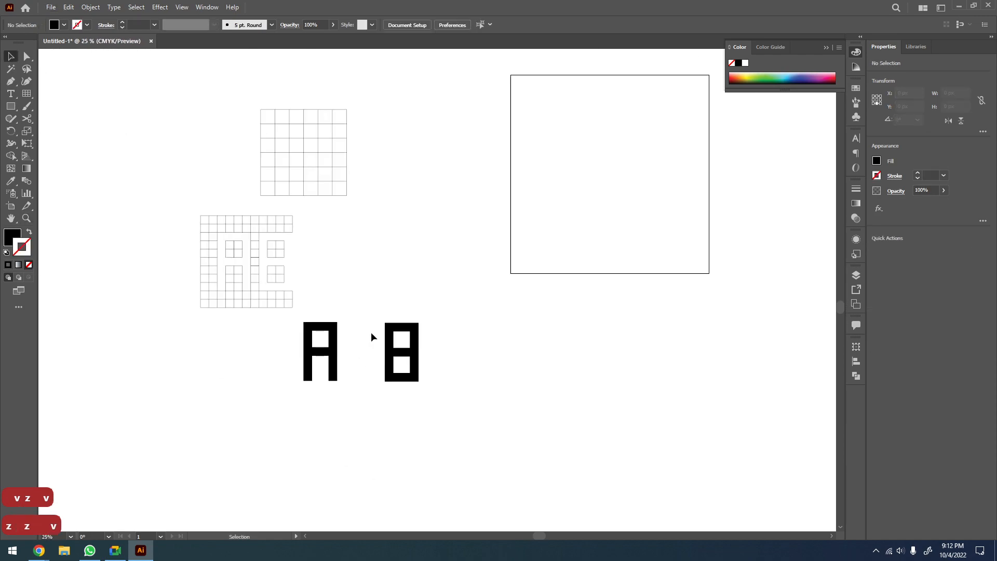
{"action": "key", "text": "ctrl+a"}
{"action": "key", "text": "Delete"}
{"action": "key", "text": "z"}
{"action": "left_click", "coordinate": [346, 275]}
Draw a circle about 758 px in diameter beside the artboard, reposition it and swap its fill and stroke to leave a black outline
{"action": "left_click", "coordinate": [10, 117]}
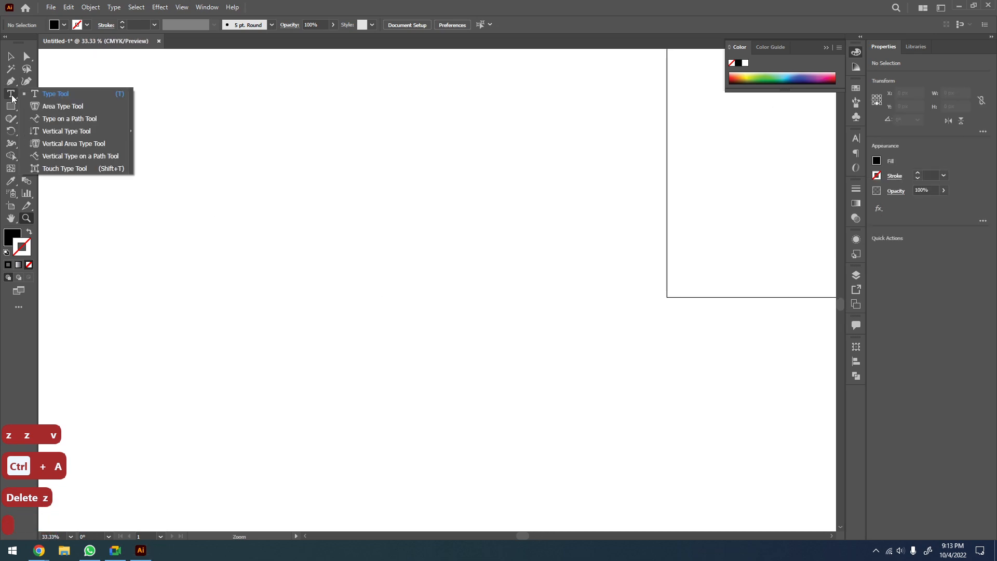
{"action": "left_click", "coordinate": [11, 105]}
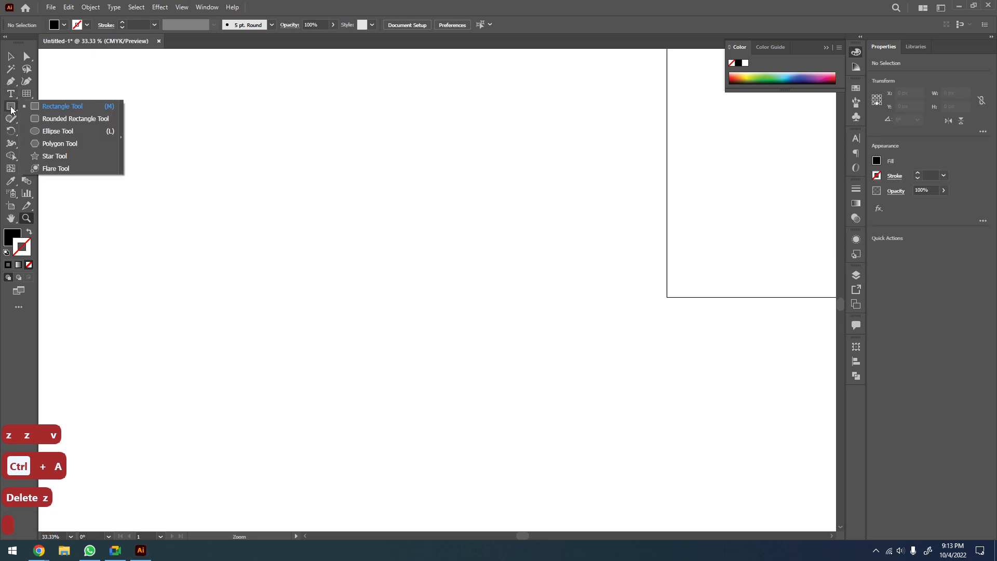
{"action": "left_click", "coordinate": [53, 131]}
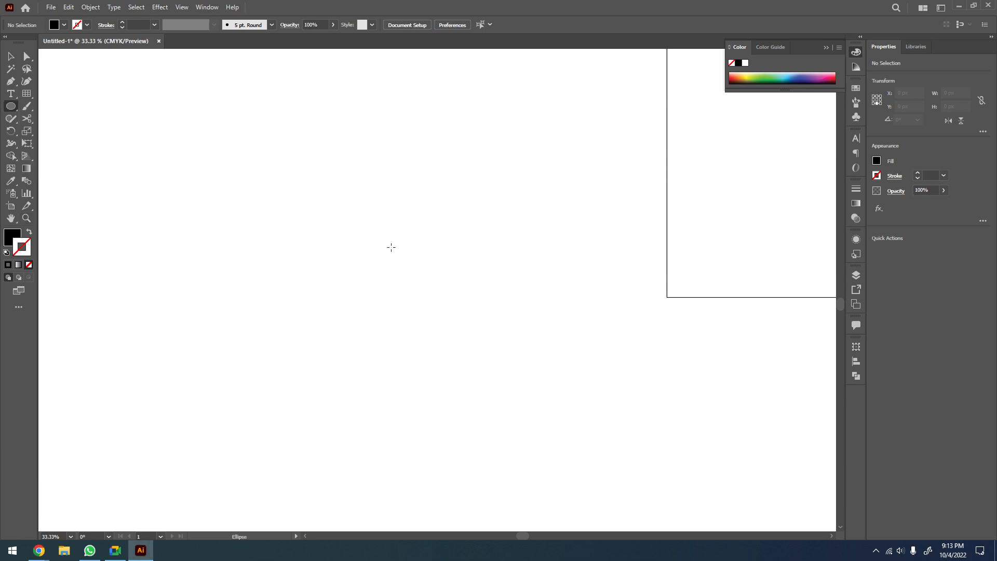
{"action": "left_click_drag", "start_coordinate": [301, 215], "coordinate": [442, 289]}
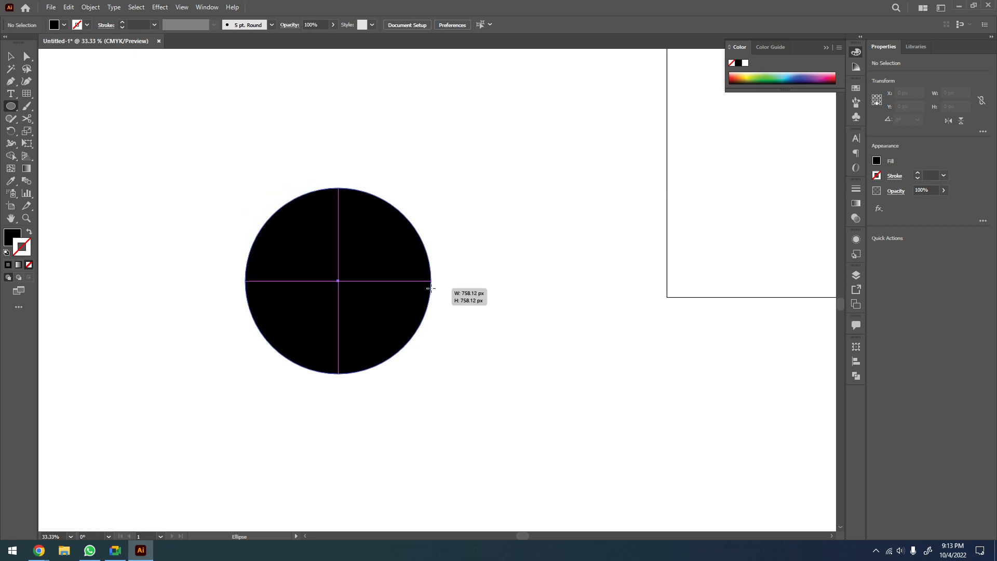
{"action": "key", "text": "v"}
{"action": "left_click_drag", "start_coordinate": [363, 282], "coordinate": [256, 186]}
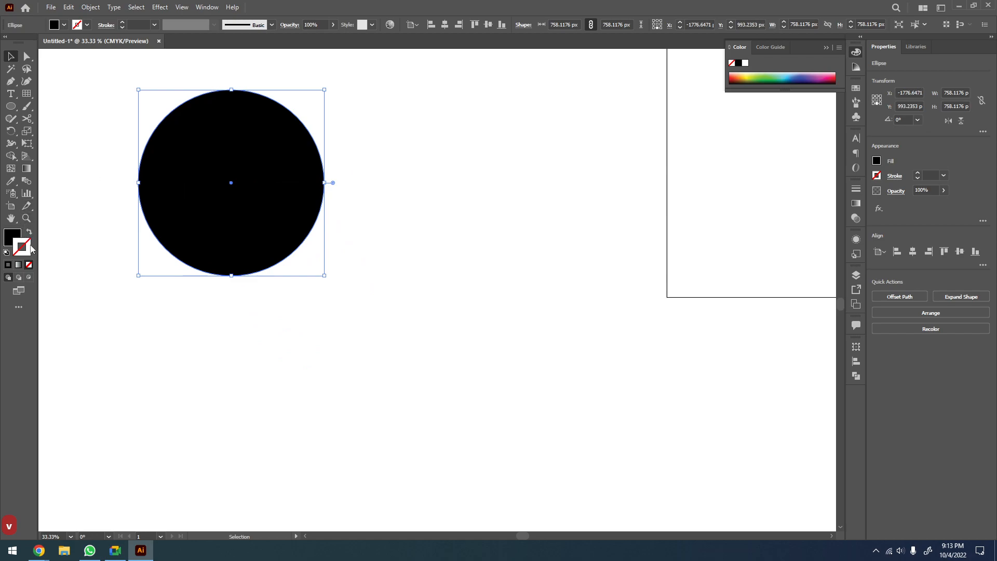
{"action": "left_click", "coordinate": [30, 233]}
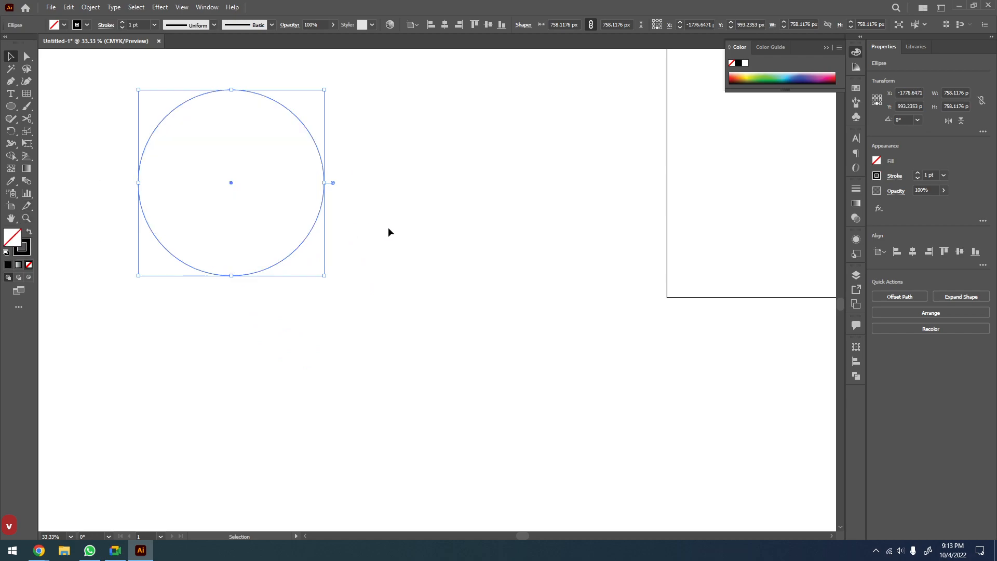
Copy the circle in place and scale the copy down from its centre to a small concentric circle
{"action": "left_click_drag", "start_coordinate": [402, 255], "coordinate": [399, 289]}
{"action": "scroll", "coordinate": [343, 240], "scroll_direction": "down", "scroll_amount": 2}
{"action": "left_click_drag", "start_coordinate": [341, 241], "coordinate": [340, 277]}
{"action": "key", "text": "z"}
{"action": "left_click_drag", "start_coordinate": [360, 205], "coordinate": [232, 297]}
{"action": "left_click_drag", "start_coordinate": [337, 298], "coordinate": [315, 316]}
{"action": "key", "text": "v"}
{"action": "scroll", "coordinate": [365, 368], "scroll_direction": "down", "scroll_amount": 3}
{"action": "left_click_drag", "start_coordinate": [720, 201], "coordinate": [361, 320]}
{"action": "key", "text": "v"}
{"action": "key", "text": "ctrl+c"}
{"action": "key", "text": "ctrl+f"}
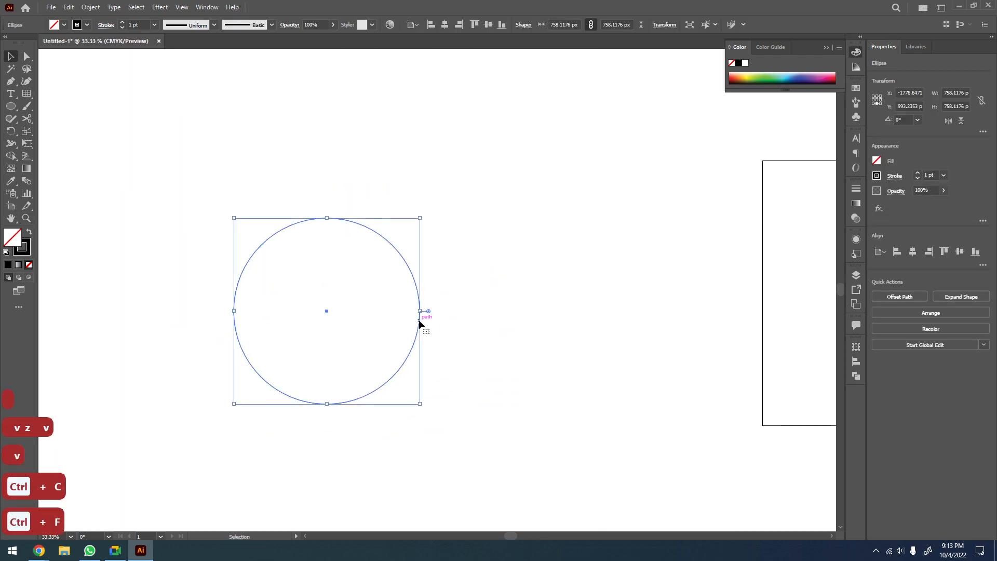
{"action": "left_click_drag", "start_coordinate": [422, 313], "coordinate": [344, 314]}
Select both concentric circles and blend the small one with the large one using the Blend tool
{"action": "left_click_drag", "start_coordinate": [467, 244], "coordinate": [278, 371]}
{"action": "key", "text": "z"}
{"action": "left_click_drag", "start_coordinate": [483, 257], "coordinate": [258, 381]}
{"action": "scroll", "coordinate": [340, 353], "scroll_direction": "down", "scroll_amount": 4}
{"action": "left_click_drag", "start_coordinate": [350, 352], "coordinate": [337, 353]}
{"action": "left_click", "coordinate": [341, 331]}
{"action": "key", "text": "shift+w"}
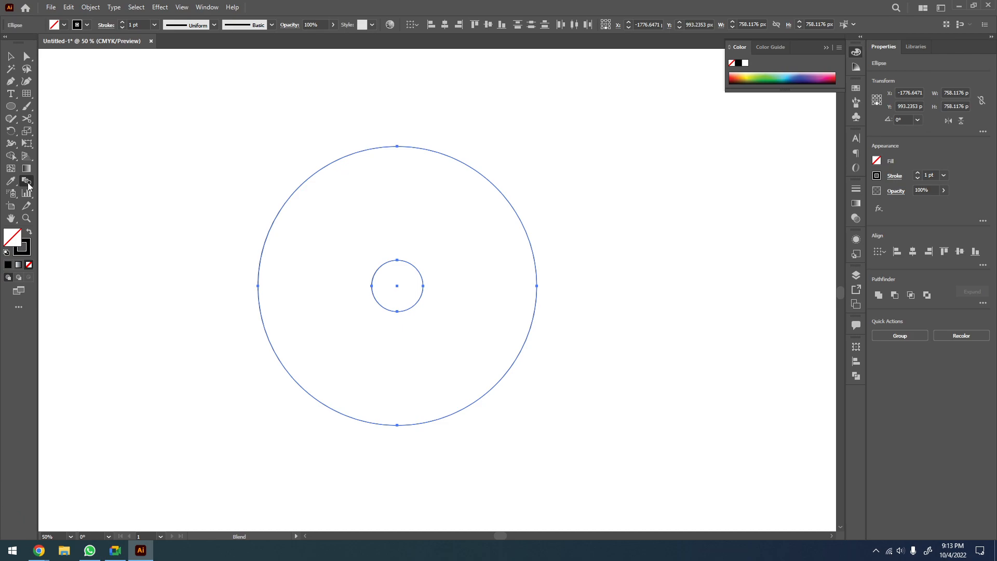
{"action": "left_click", "coordinate": [26, 190]}
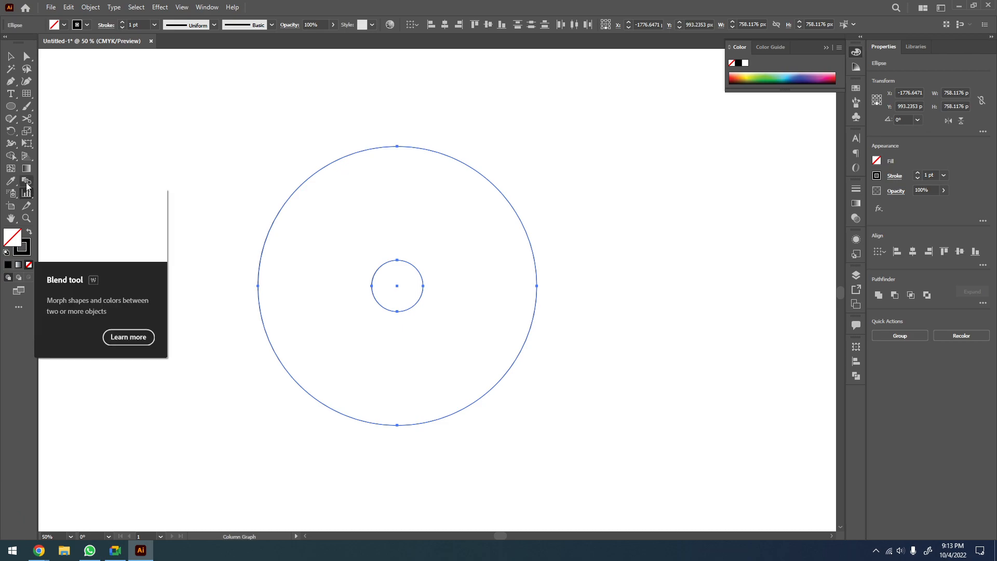
{"action": "left_click", "coordinate": [27, 183]}
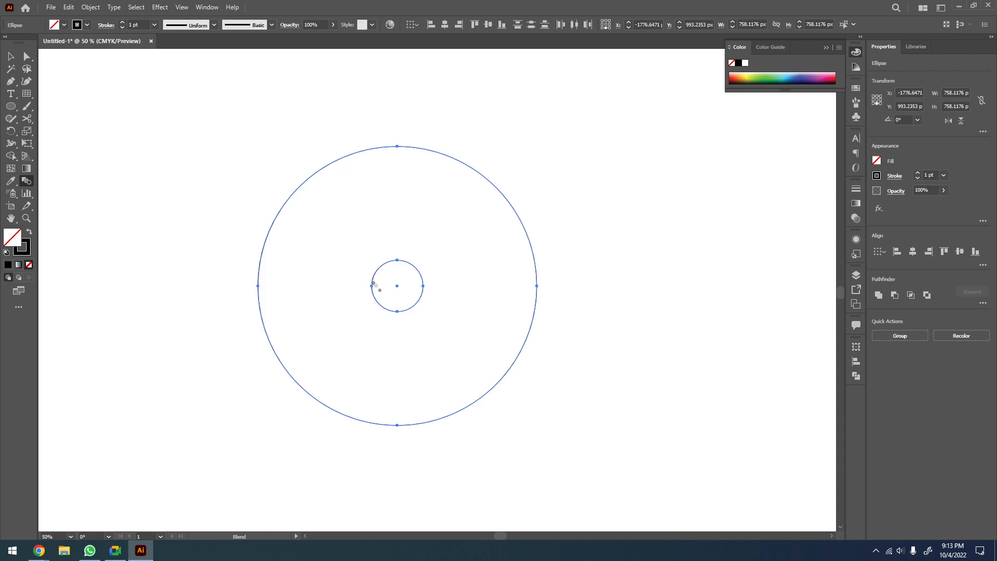
{"action": "left_click", "coordinate": [261, 271]}
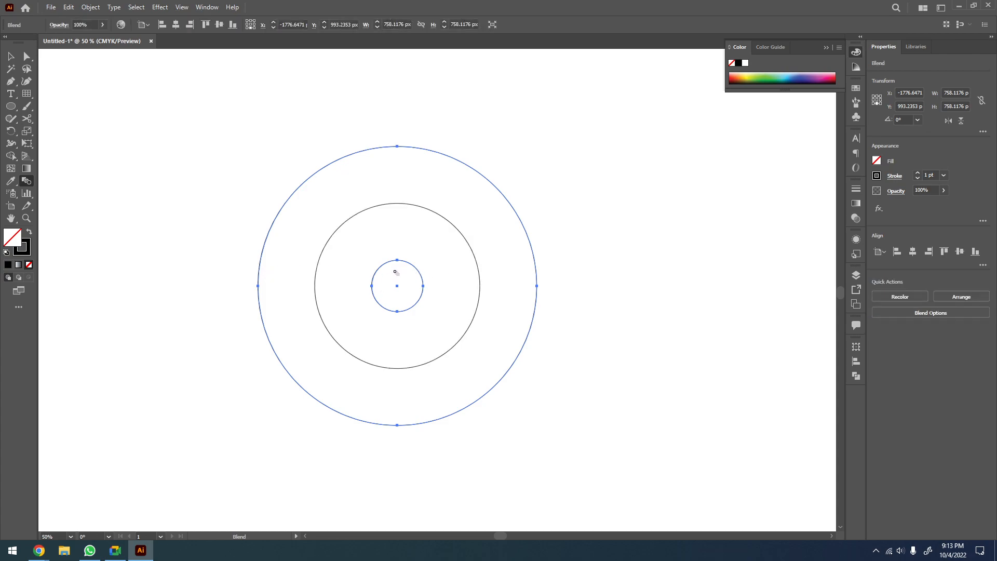
Set the blend spacing to Specified Steps with 5 steps
{"action": "key", "text": "Return"}
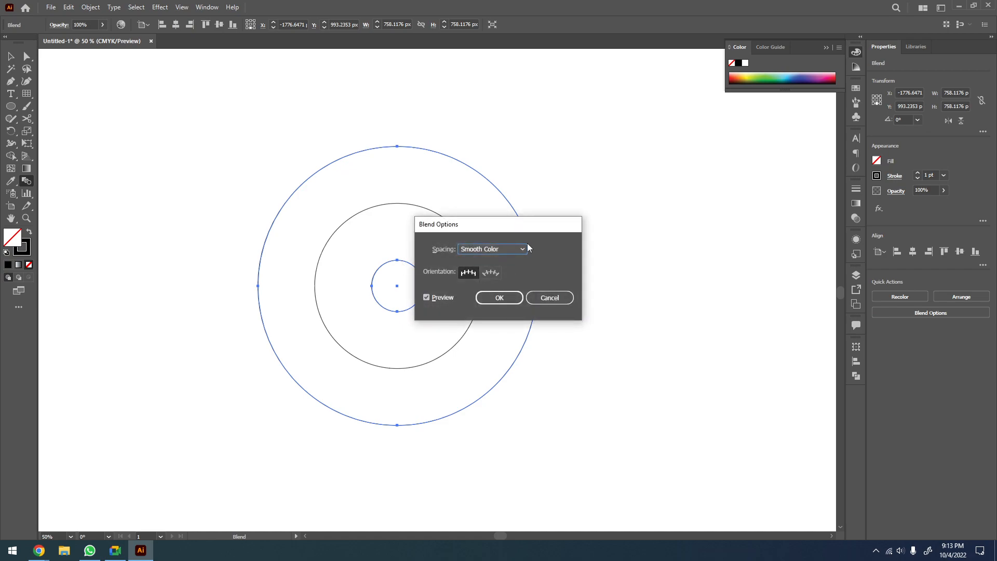
{"action": "left_click_drag", "start_coordinate": [528, 229], "coordinate": [669, 219]}
{"action": "left_click", "coordinate": [634, 240]}
{"action": "left_click", "coordinate": [632, 262]}
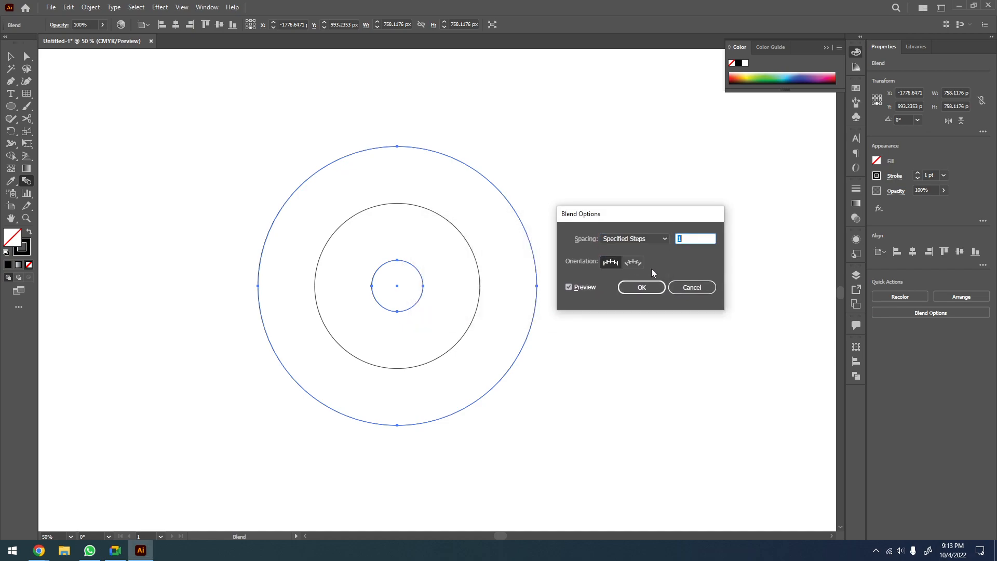
{"action": "key", "text": "Up"}
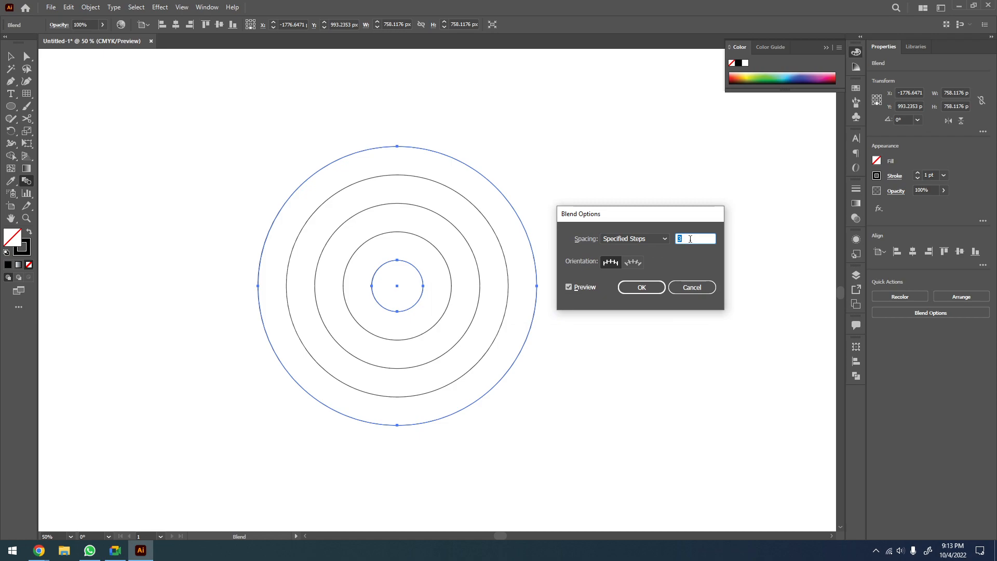
{"action": "key", "text": "Up"}
{"action": "key", "text": "Up"}
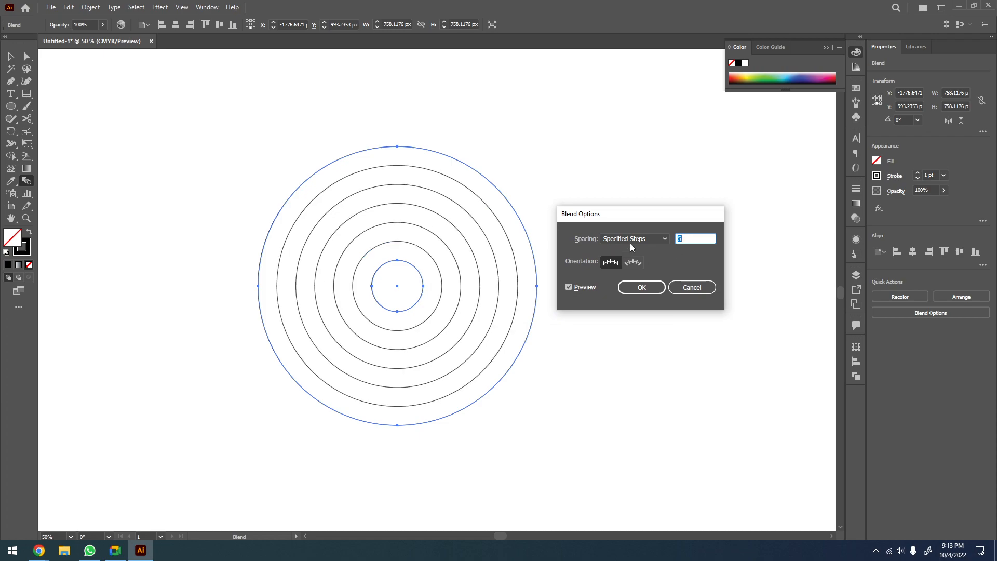
{"action": "left_click", "coordinate": [642, 287]}
Expand the blended circles into separate rings with Object, Fill and Stroke included
{"action": "key", "text": "v"}
{"action": "left_click", "coordinate": [591, 224]}
{"action": "left_click_drag", "start_coordinate": [590, 224], "coordinate": [488, 312]}
{"action": "left_click_drag", "start_coordinate": [593, 352], "coordinate": [488, 360]}
{"action": "left_click", "coordinate": [91, 7]}
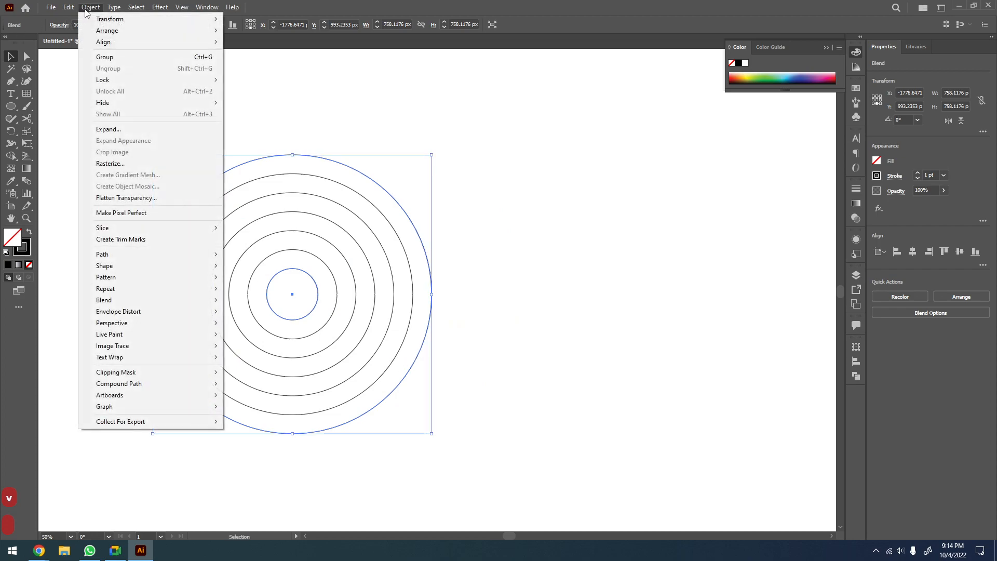
{"action": "left_click", "coordinate": [104, 128]}
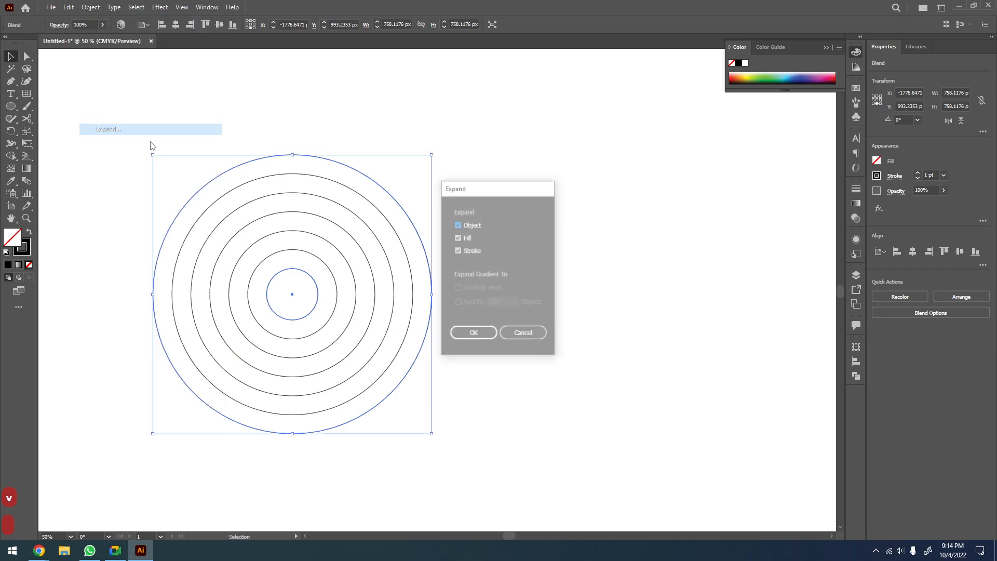
{"action": "left_click", "coordinate": [476, 338]}
{"action": "left_click", "coordinate": [494, 335]}
Draw a vertical line about 1093 px long, centred on the leftmost anchor of the outermost ring
{"action": "key", "text": "z"}
{"action": "left_click", "coordinate": [363, 327], "text": "alt"}
{"action": "left_click", "coordinate": [363, 327], "text": "alt"}
{"action": "left_click_drag", "start_coordinate": [389, 309], "coordinate": [299, 275]}
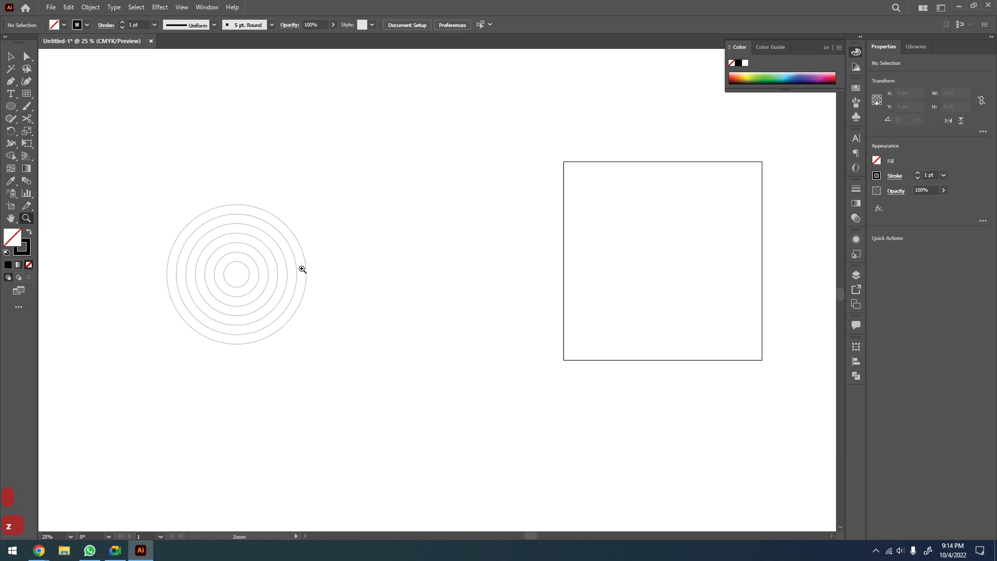
{"action": "key", "text": "v"}
{"action": "left_click_drag", "start_coordinate": [328, 218], "coordinate": [170, 346]}
{"action": "key", "text": "z"}
{"action": "left_click", "coordinate": [240, 290]}
{"action": "left_click_drag", "start_coordinate": [370, 301], "coordinate": [198, 306]}
{"action": "key", "text": "v"}
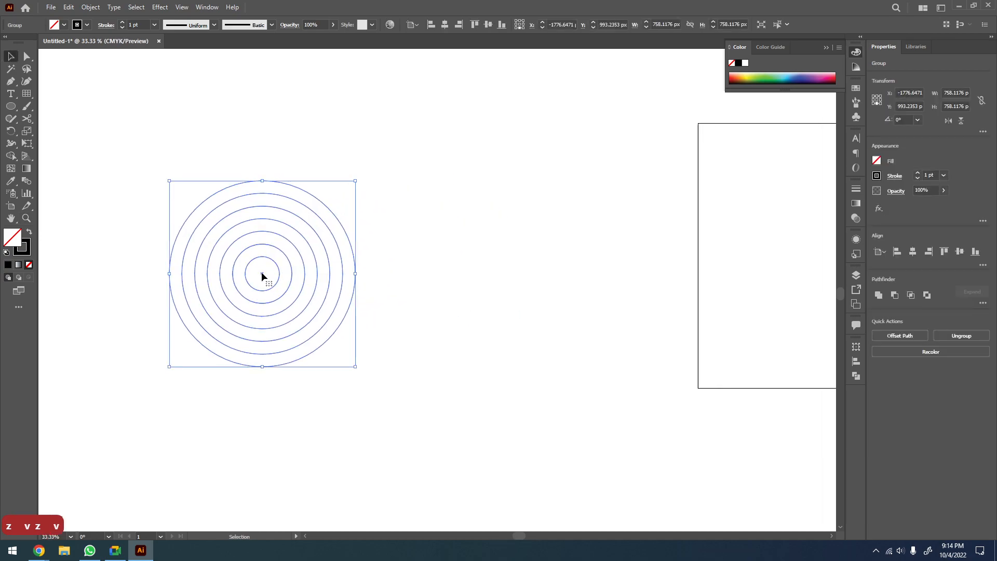
{"action": "left_click", "coordinate": [433, 250]}
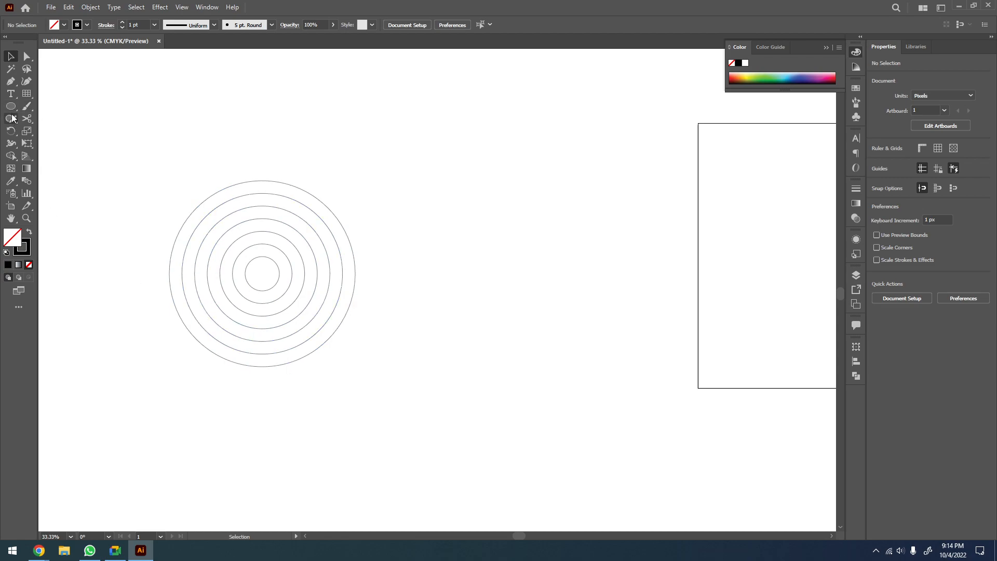
{"action": "left_click_drag", "start_coordinate": [29, 96], "coordinate": [53, 98]}
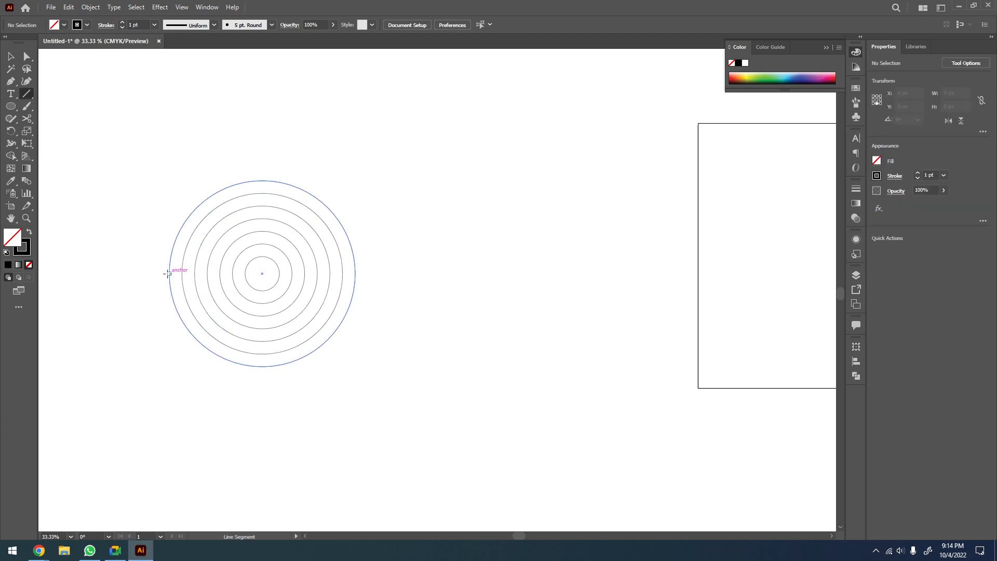
{"action": "left_click_drag", "start_coordinate": [168, 272], "coordinate": [169, 407]}
{"action": "key", "text": "v"}
Duplicate the line onto the next ring, repeat the copy ten times at the same spacing, and delete the last three lines
{"action": "left_click_drag", "start_coordinate": [168, 188], "coordinate": [182, 188]}
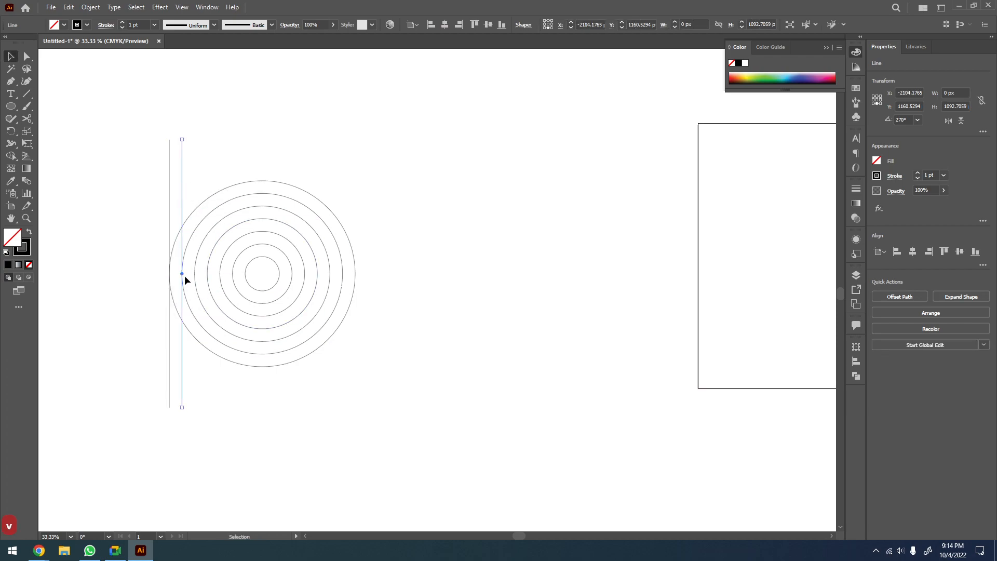
{"action": "key", "text": "ctrl+d"}
{"action": "key", "text": "ctrl+d"}
{"action": "key", "text": "ctrl+d"}
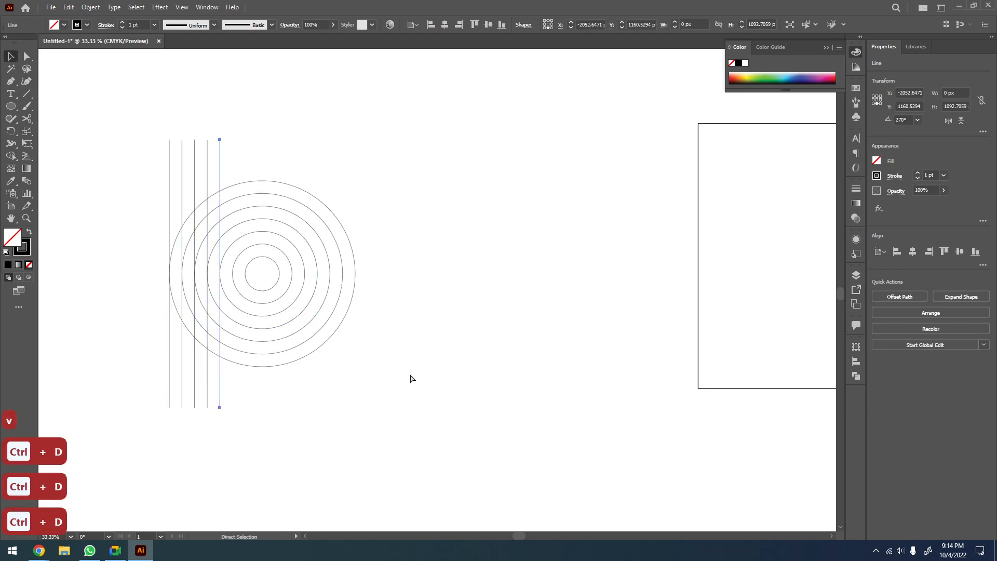
{"action": "key", "text": "ctrl+d"}
{"action": "key", "text": "ctrl+d"}
{"action": "key", "text": "ctrl+d"}
{"action": "key", "text": "ctrl+d"}
{"action": "key", "text": "ctrl+d"}
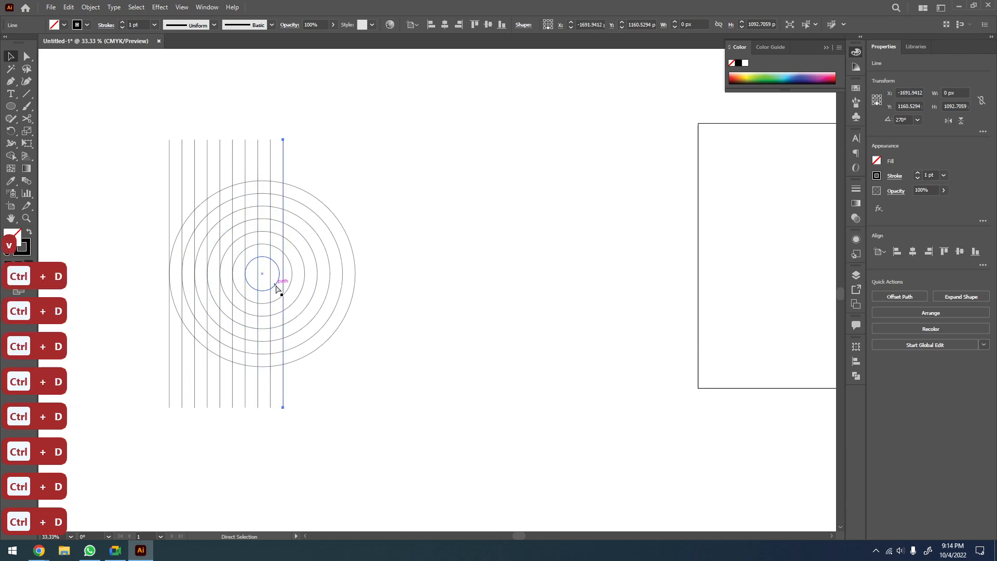
{"action": "key", "text": "ctrl+d"}
{"action": "key", "text": "ctrl+d"}
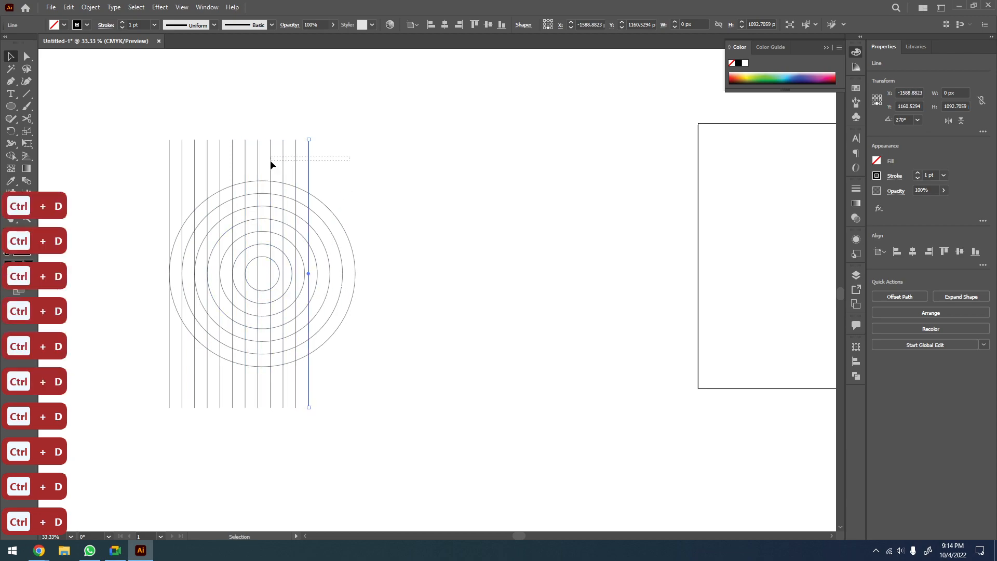
{"action": "left_click_drag", "start_coordinate": [270, 160], "coordinate": [271, 160]}
{"action": "key", "text": "Delete"}
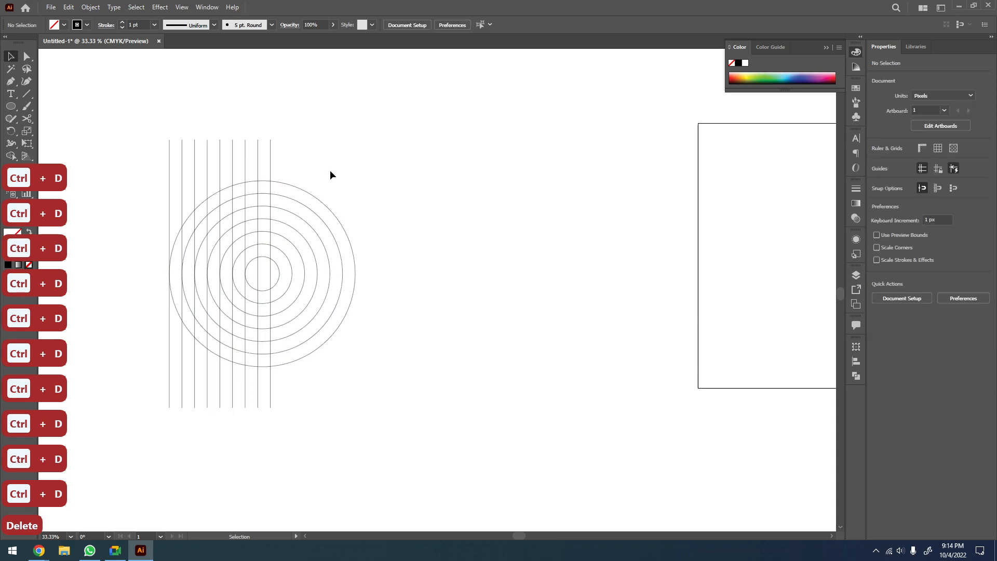
Delete the two vertical lines nearest the circles' centre, keeping one line tangent to each ring on that side
{"action": "left_click", "coordinate": [270, 158]}
{"action": "key", "text": "Delete"}
{"action": "left_click", "coordinate": [258, 171]}
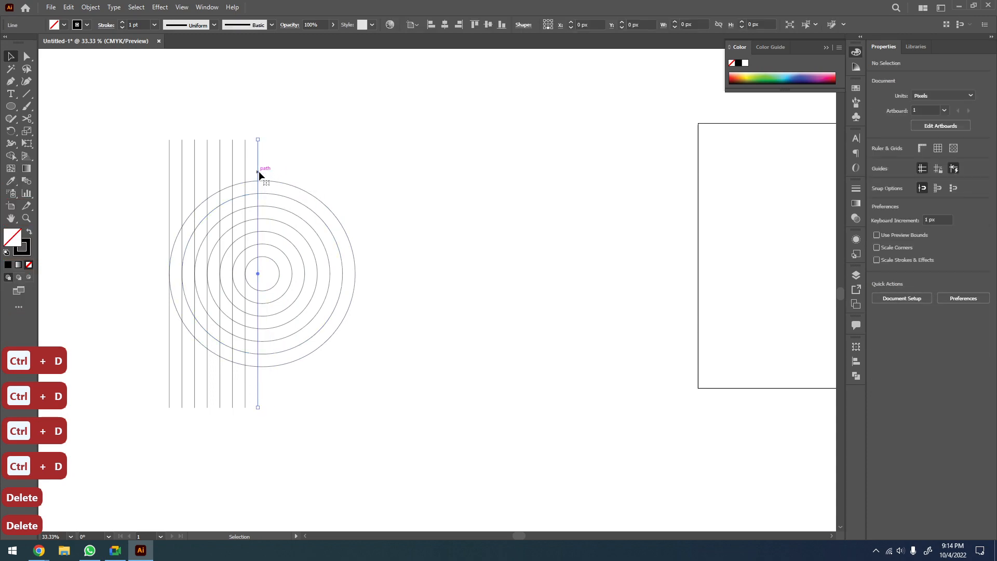
{"action": "key", "text": "Delete"}
Reflect a copy of the seven vertical lines to the opposite side of the rings, about the circles' common centre
{"action": "left_click_drag", "start_coordinate": [212, 165], "coordinate": [165, 166]}
{"action": "key", "text": "z"}
{"action": "left_click", "coordinate": [161, 267]}
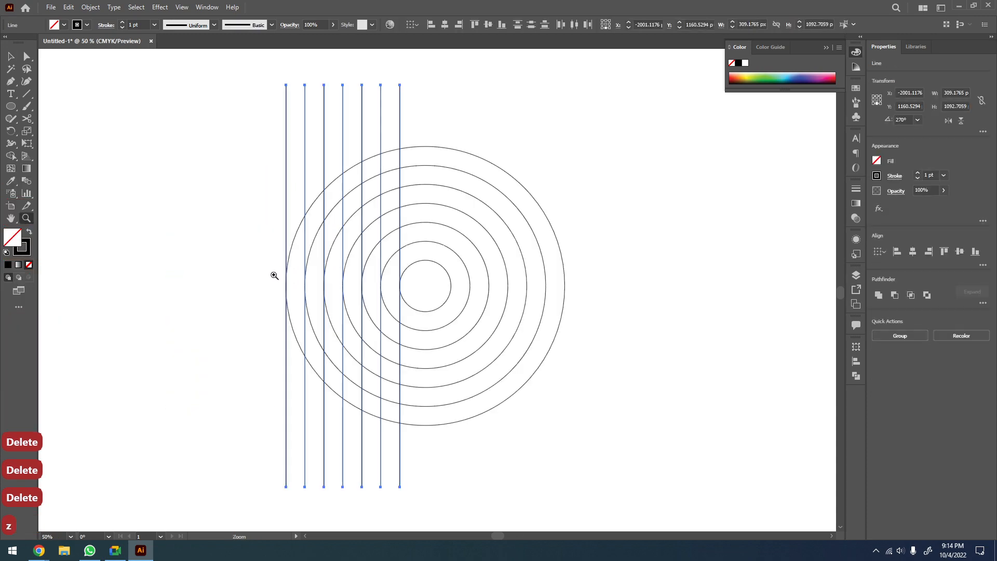
{"action": "key", "text": "o"}
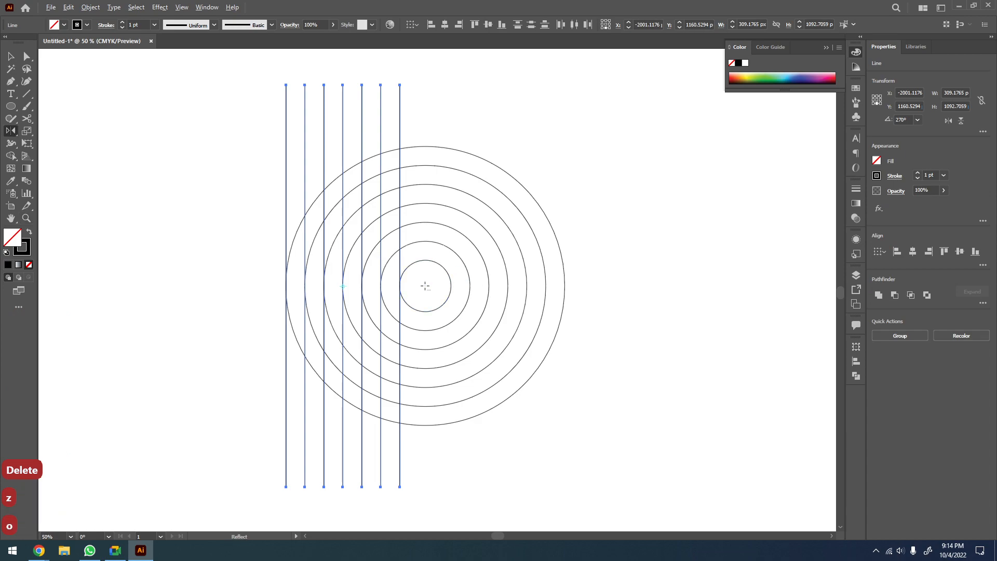
{"action": "left_click", "coordinate": [425, 286], "text": "alt"}
{"action": "left_click", "coordinate": [724, 343]}
{"action": "key", "text": "v"}
{"action": "left_click_drag", "start_coordinate": [616, 170], "coordinate": [233, 450]}
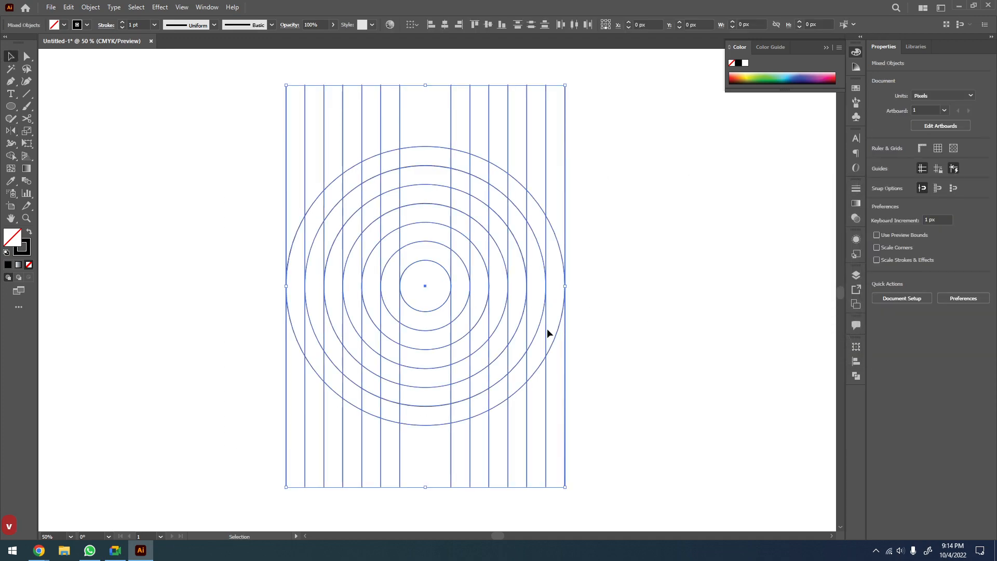
{"action": "left_click", "coordinate": [656, 252]}
{"action": "key", "text": "z"}
{"action": "left_click", "coordinate": [563, 244], "text": "alt"}
{"action": "left_click", "coordinate": [563, 244], "text": "alt"}
{"action": "key", "text": "space"}
{"action": "left_click_drag", "start_coordinate": [626, 257], "coordinate": [517, 243]}
{"action": "key", "text": "v"}
{"action": "left_click_drag", "start_coordinate": [488, 187], "coordinate": [273, 344]}
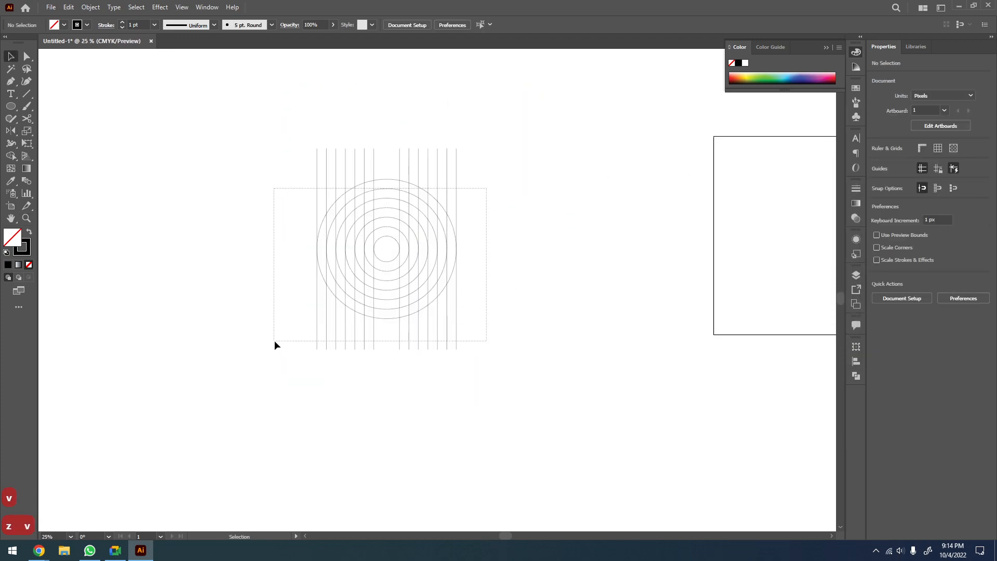
{"action": "key", "text": "z"}
{"action": "left_click_drag", "start_coordinate": [500, 183], "coordinate": [272, 335]}
{"action": "left_click", "coordinate": [335, 301], "text": "alt"}
{"action": "key", "text": "space"}
{"action": "left_click_drag", "start_coordinate": [394, 296], "coordinate": [405, 274]}
{"action": "left_click", "coordinate": [391, 323], "text": "alt"}
{"action": "left_click", "coordinate": [392, 323], "text": "alt"}
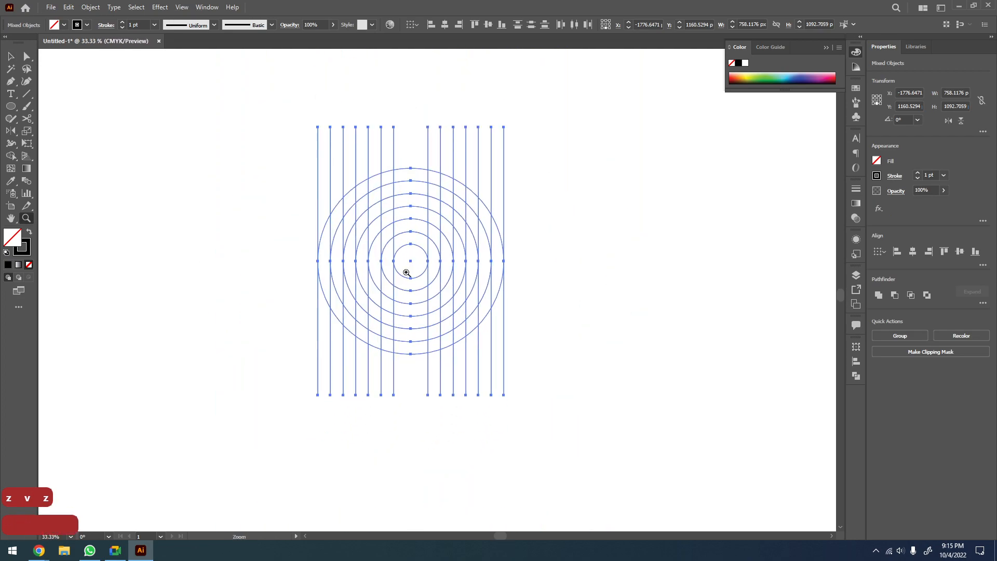
{"action": "key", "text": "shift+m"}
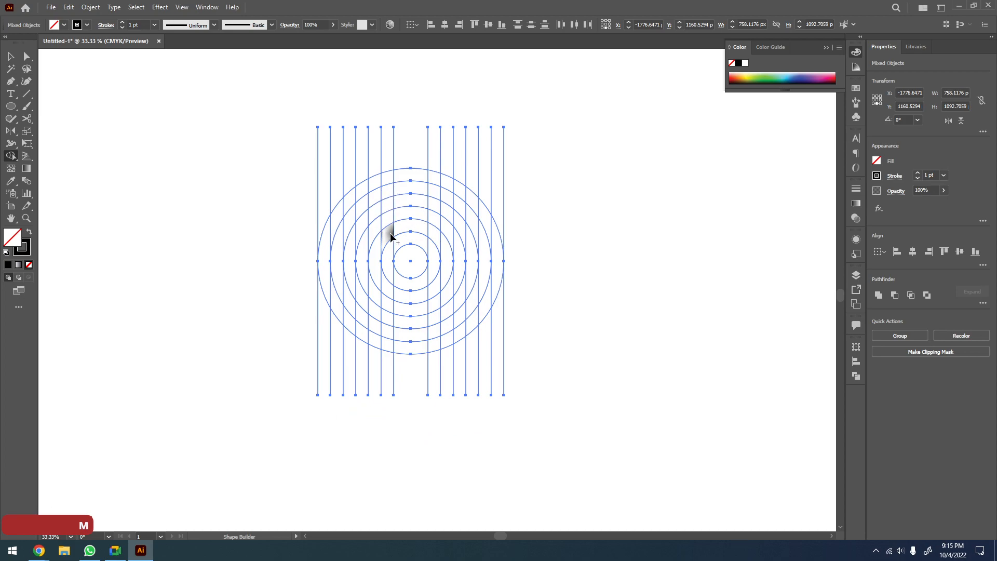
{"action": "key", "text": "v"}
Paste a copy of all the vertical lines in place and rotate it 90° to form matching horizontal lines
{"action": "left_click_drag", "start_coordinate": [566, 136], "coordinate": [313, 160]}
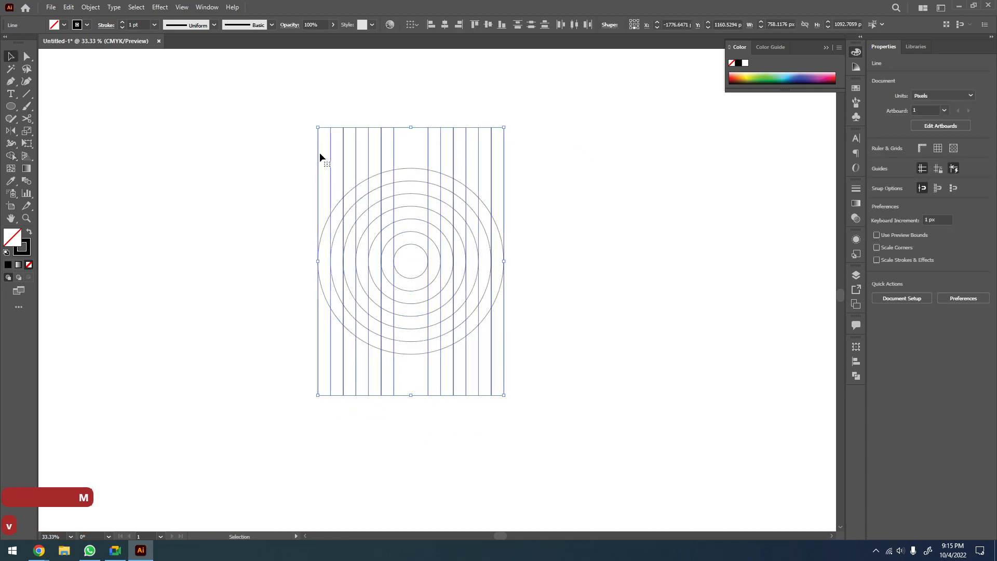
{"action": "key", "text": "ctrl+c"}
{"action": "key", "text": "ctrl+f"}
{"action": "left_click_drag", "start_coordinate": [509, 126], "coordinate": [523, 343]}
Select the whole grid and merge cells with Shape Builder into the U's left stem, filled black without a stroke
{"action": "left_click_drag", "start_coordinate": [581, 135], "coordinate": [258, 398]}
{"action": "key", "text": "z"}
{"action": "left_click", "coordinate": [409, 263]}
{"action": "left_click", "coordinate": [431, 265]}
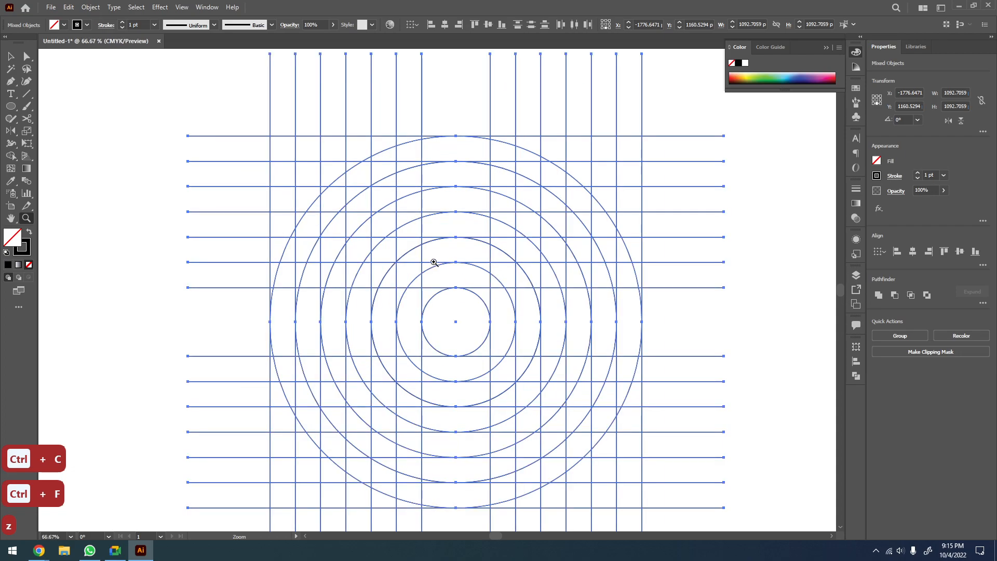
{"action": "key", "text": "v"}
{"action": "key", "text": "shift+m"}
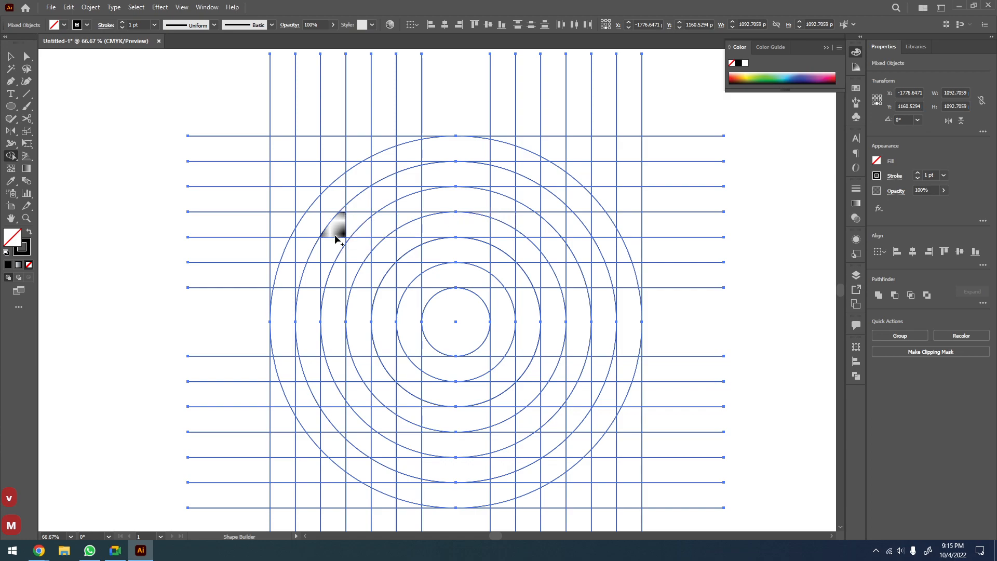
{"action": "left_click_drag", "start_coordinate": [342, 214], "coordinate": [333, 248]}
{"action": "left_click_drag", "start_coordinate": [337, 284], "coordinate": [332, 319]}
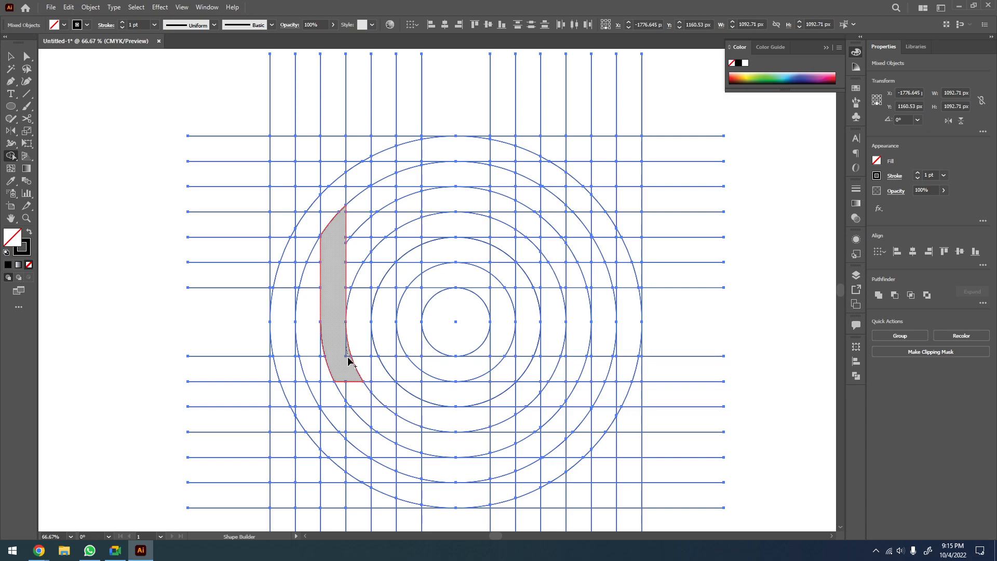
{"action": "left_click", "coordinate": [30, 232]}
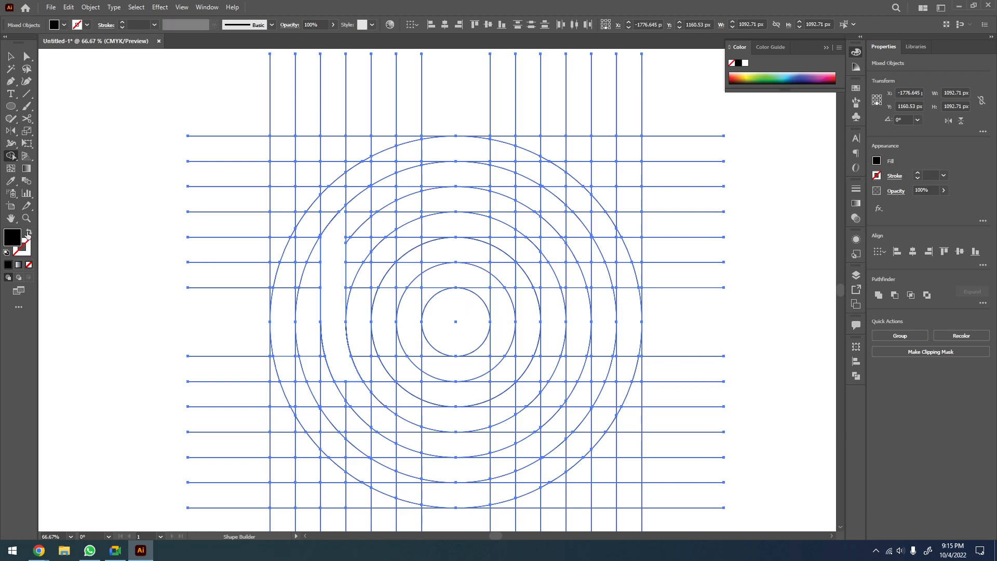
{"action": "left_click", "coordinate": [336, 286]}
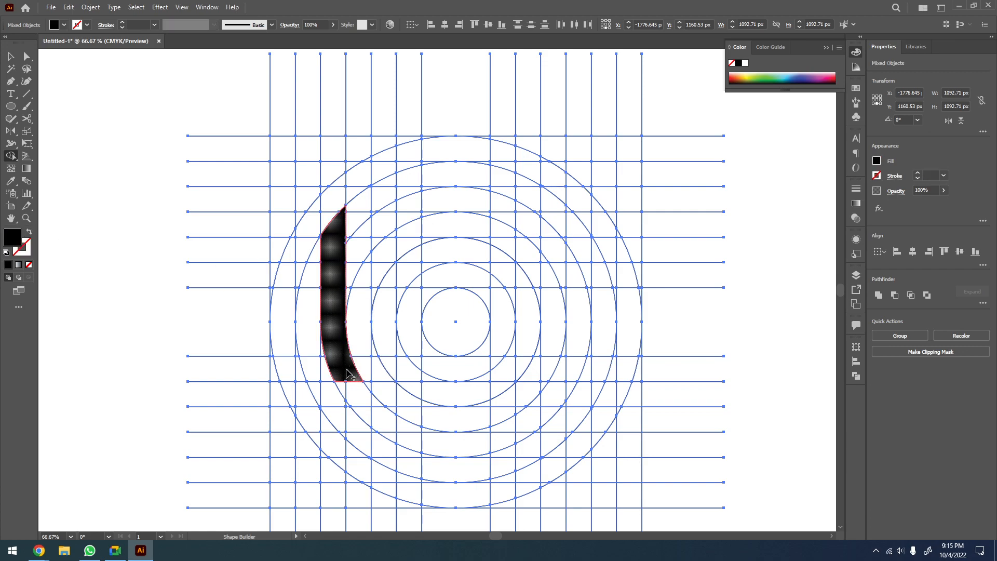
Extend the black U stem around its lower curve by merging the adjoining cells of the same ring with Shape Builder
{"action": "left_click", "coordinate": [344, 390]}
{"action": "left_click", "coordinate": [380, 420]}
{"action": "left_click", "coordinate": [410, 441]}
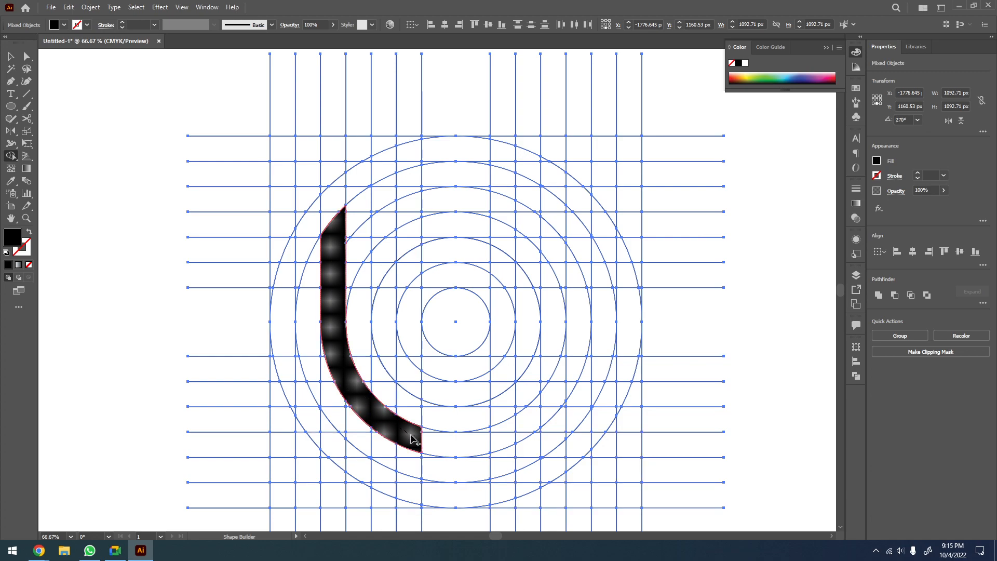
{"action": "left_click", "coordinate": [428, 444]}
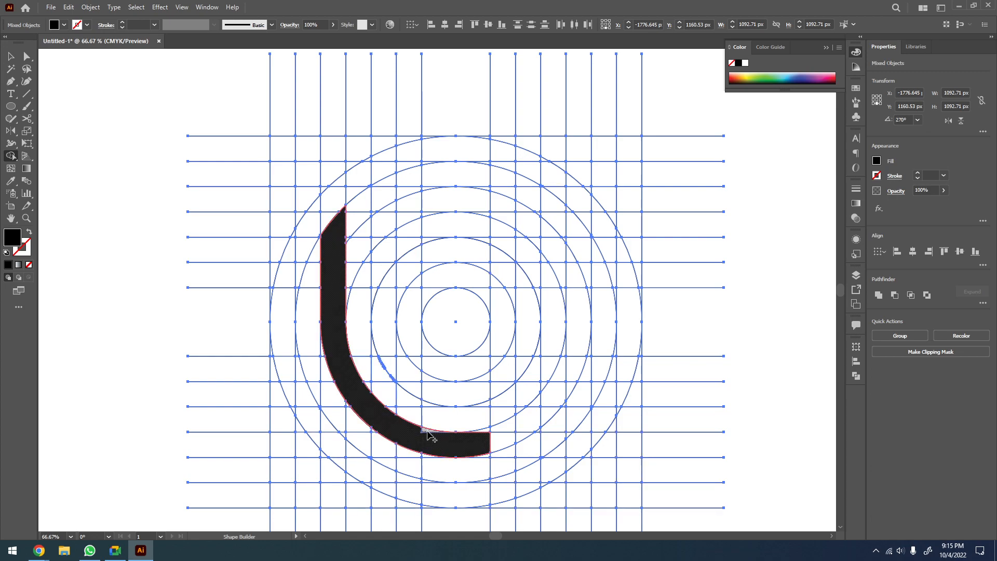
{"action": "left_click", "coordinate": [501, 441]}
{"action": "mouse_move", "coordinate": [485, 432]}
{"action": "left_mouse_down"}
{"action": "mouse_move", "coordinate": [485, 442]}
{"action": "mouse_move", "coordinate": [535, 425]}
{"action": "mouse_move", "coordinate": [554, 394]}
{"action": "mouse_move", "coordinate": [545, 403]}
{"action": "left_mouse_up"}
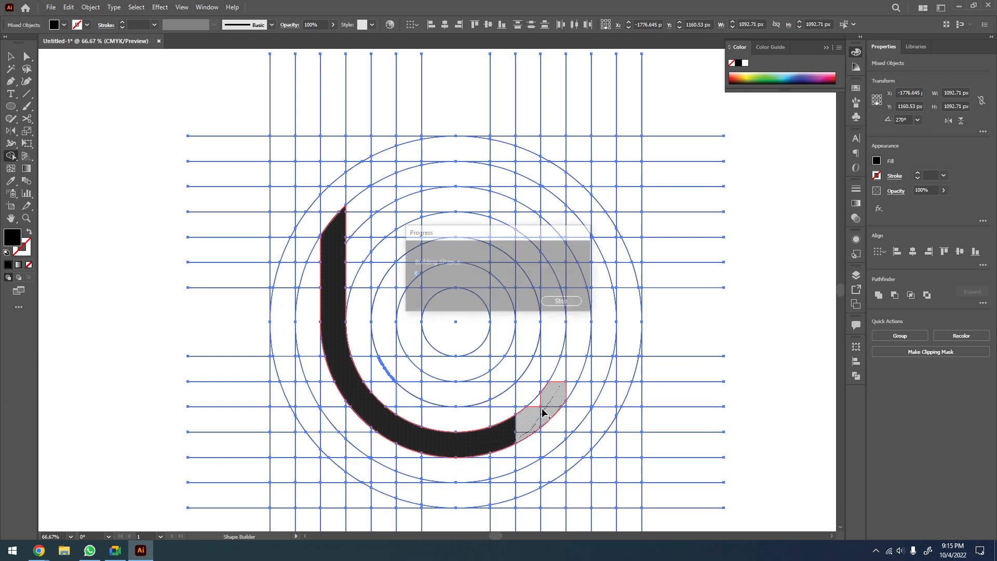
{"action": "left_click", "coordinate": [532, 405]}
Merge the ring's cells up the right side into the black shape, completing the U's curved right arm with Shape Builder
{"action": "left_click_drag", "start_coordinate": [572, 385], "coordinate": [577, 345]}
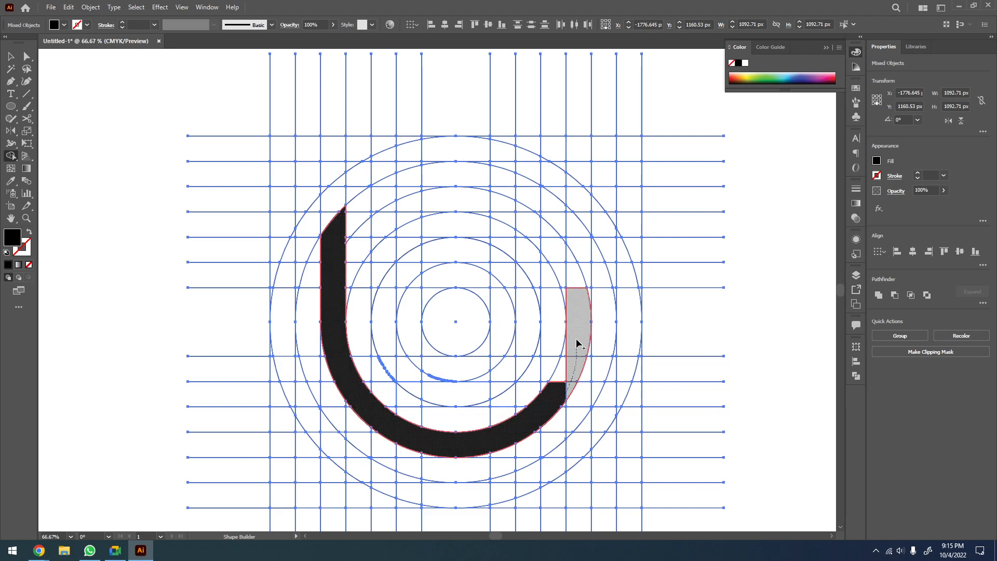
{"action": "left_click_drag", "start_coordinate": [578, 290], "coordinate": [577, 274]}
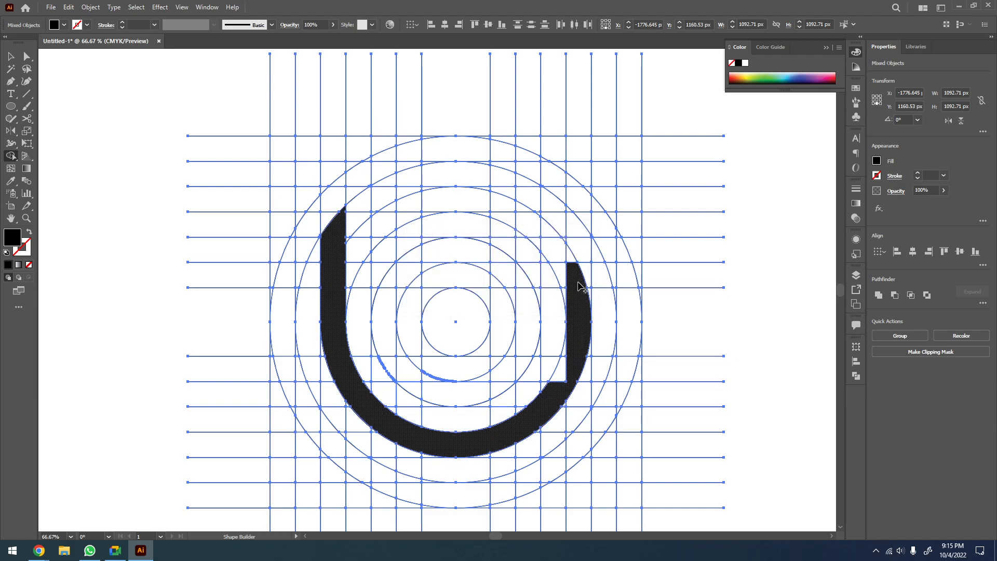
{"action": "left_click", "coordinate": [574, 252]}
{"action": "key", "text": "ctrl+z"}
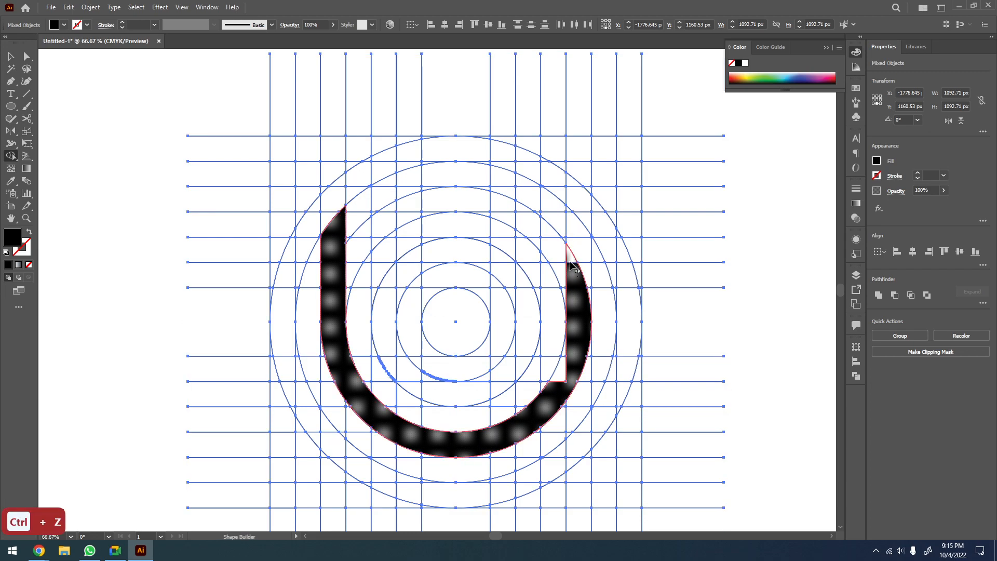
{"action": "mouse_move", "coordinate": [568, 255]}
{"action": "left_mouse_down"}
{"action": "mouse_move", "coordinate": [561, 248]}
{"action": "mouse_move", "coordinate": [574, 289]}
{"action": "mouse_move", "coordinate": [571, 374]}
{"action": "left_mouse_up"}
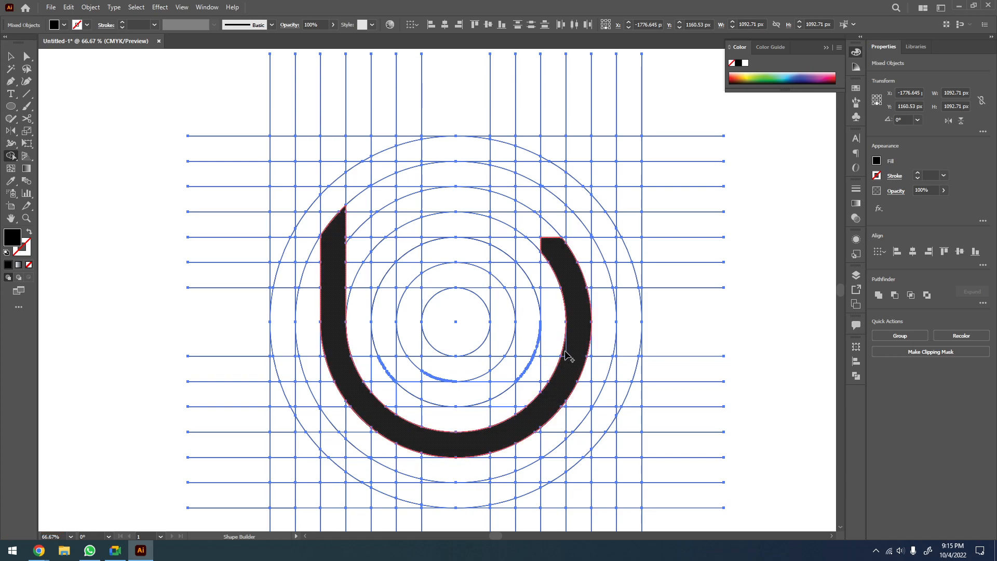
{"action": "left_click_drag", "start_coordinate": [550, 243], "coordinate": [553, 239]}
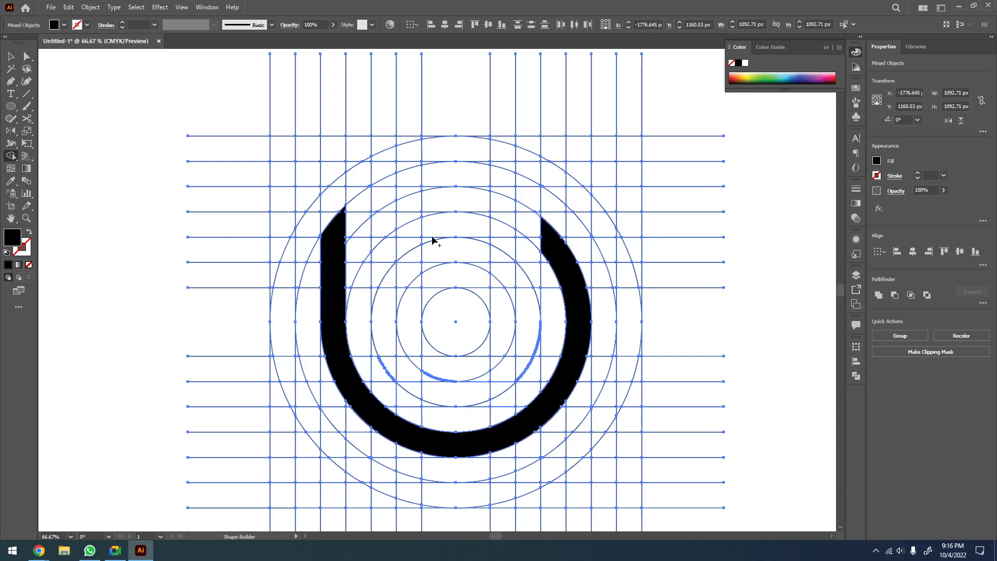
Build a black letter H inside the U with Shape Builder by merging cells into two vertical stems and a crossbar
{"action": "mouse_move", "coordinate": [387, 209]}
{"action": "left_mouse_down"}
{"action": "mouse_move", "coordinate": [384, 375]}
{"action": "mouse_move", "coordinate": [375, 318]}
{"action": "mouse_move", "coordinate": [376, 359]}
{"action": "left_mouse_up"}
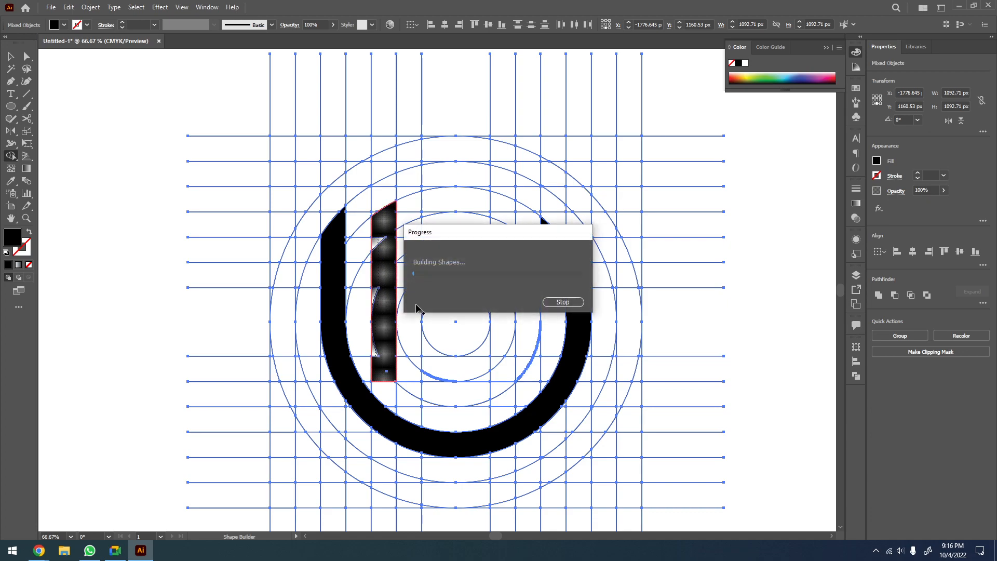
{"action": "left_click_drag", "start_coordinate": [395, 280], "coordinate": [508, 279]}
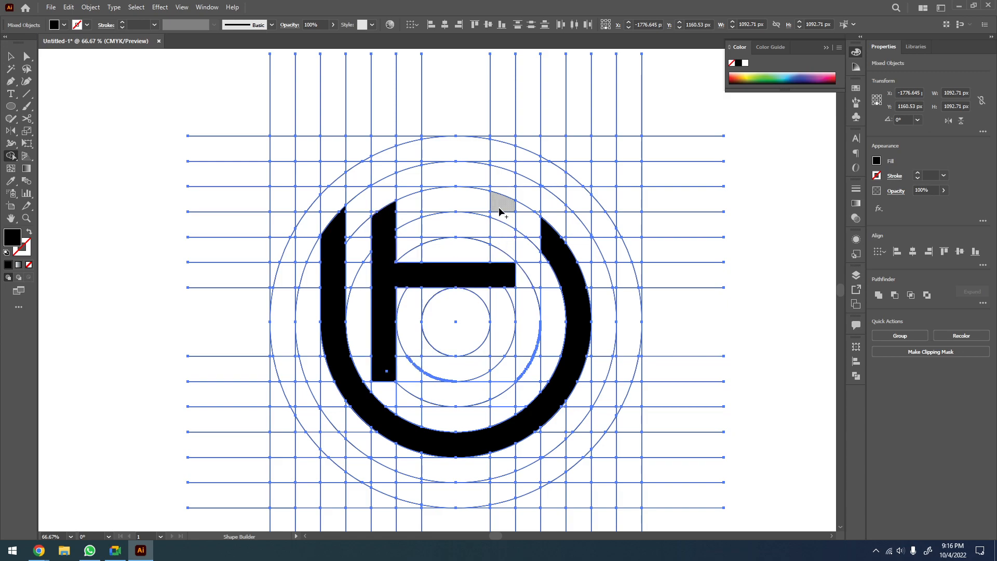
{"action": "left_click_drag", "start_coordinate": [493, 201], "coordinate": [505, 312]}
{"action": "left_click_drag", "start_coordinate": [507, 271], "coordinate": [507, 274]}
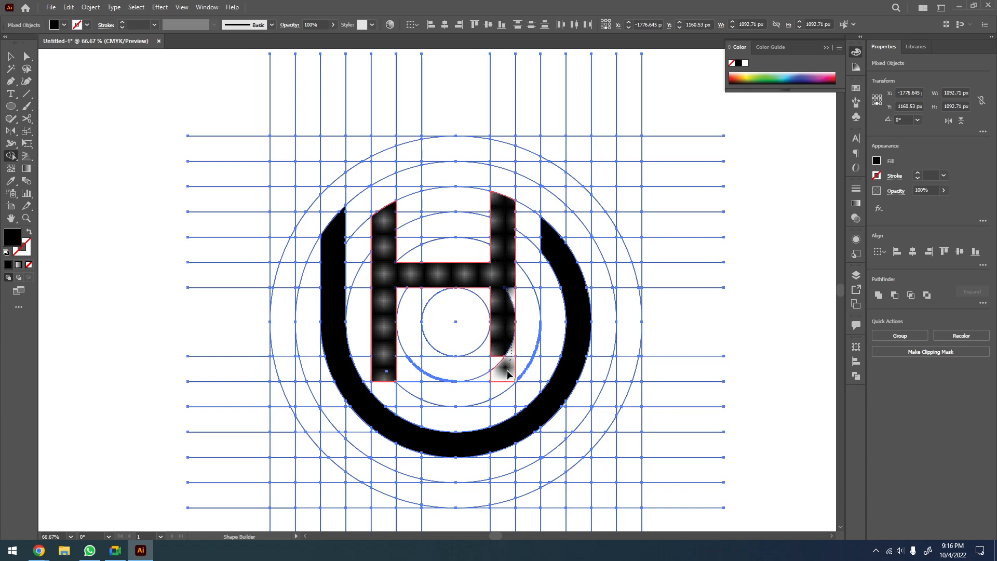
{"action": "left_click", "coordinate": [497, 356]}
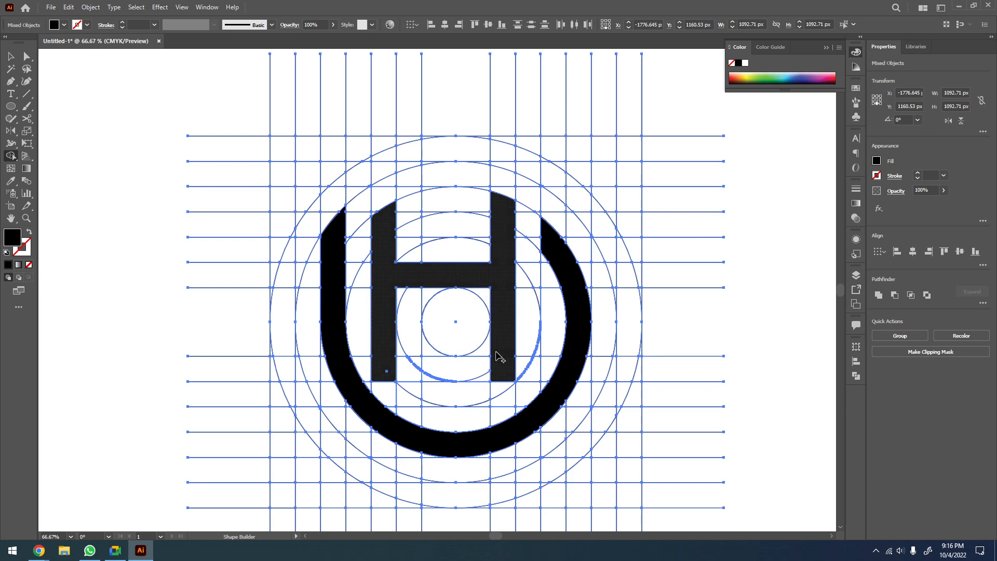
Switch to the Google Meet call and mute the microphone
{"action": "left_click", "coordinate": [115, 551]}
{"action": "left_click", "coordinate": [115, 552]}
{"action": "left_click", "coordinate": [115, 551]}
{"action": "left_click", "coordinate": [413, 519]}
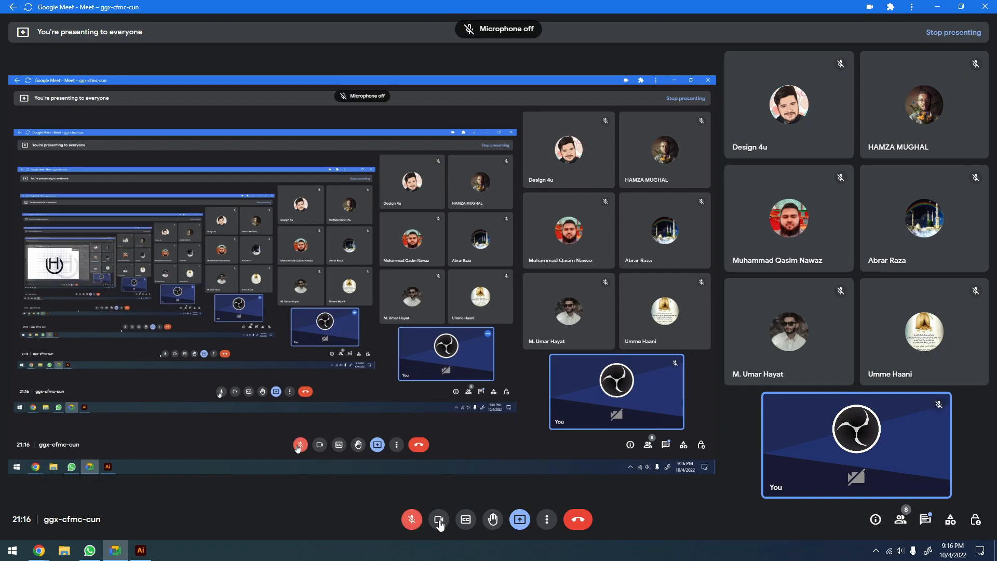
Open OBS Studio to check the running recording and minimize its window
{"action": "left_click", "coordinate": [876, 551]}
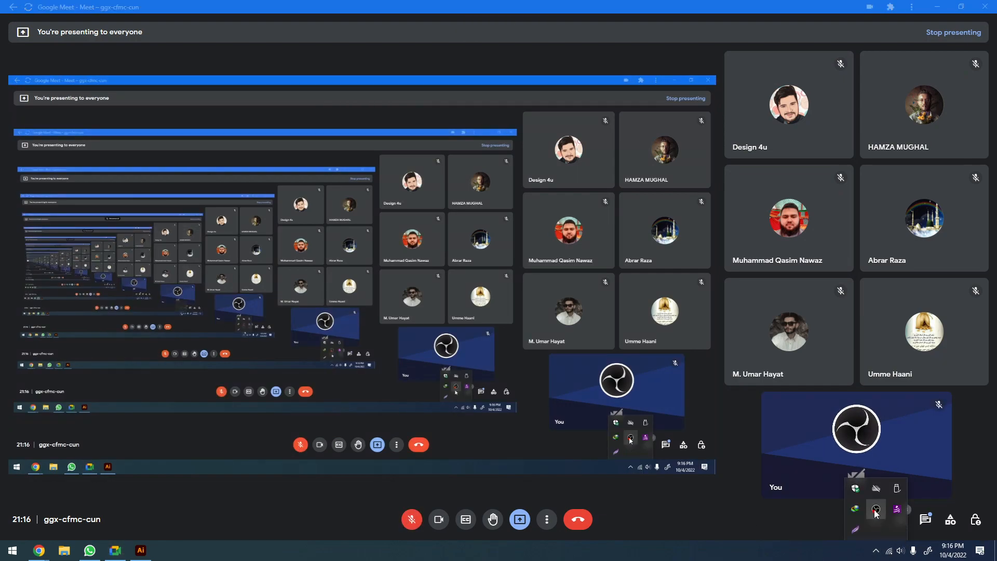
{"action": "left_click", "coordinate": [876, 510]}
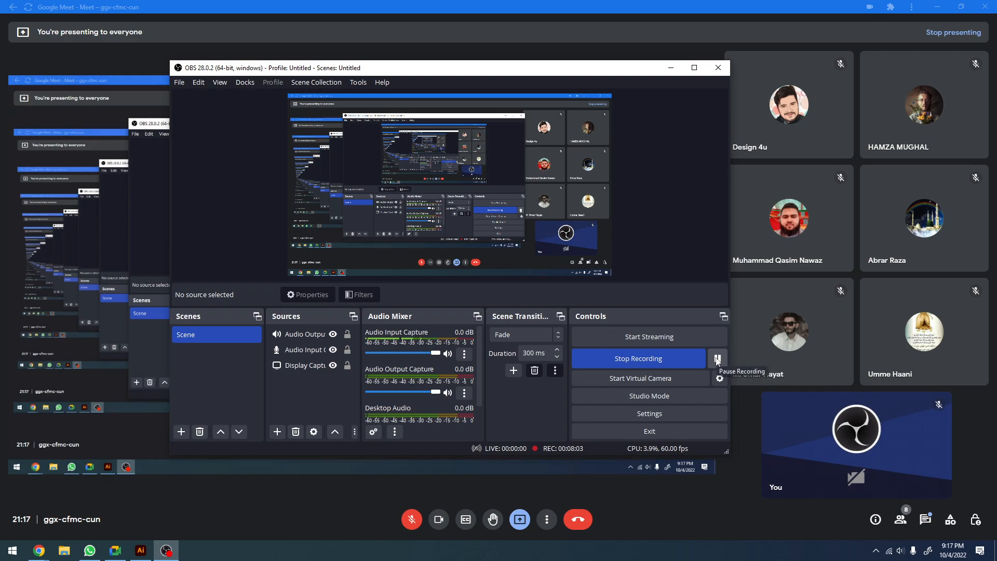
{"action": "left_click", "coordinate": [670, 68]}
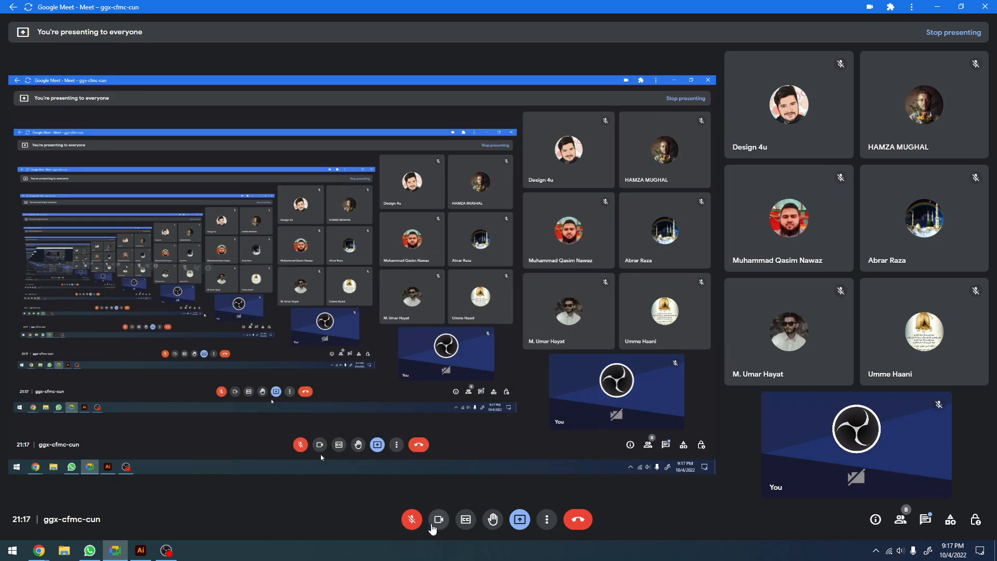
Return to Illustrator and inspect the black U and H monogram on its circular grid
{"action": "left_click", "coordinate": [141, 550]}
{"action": "key", "text": "space"}
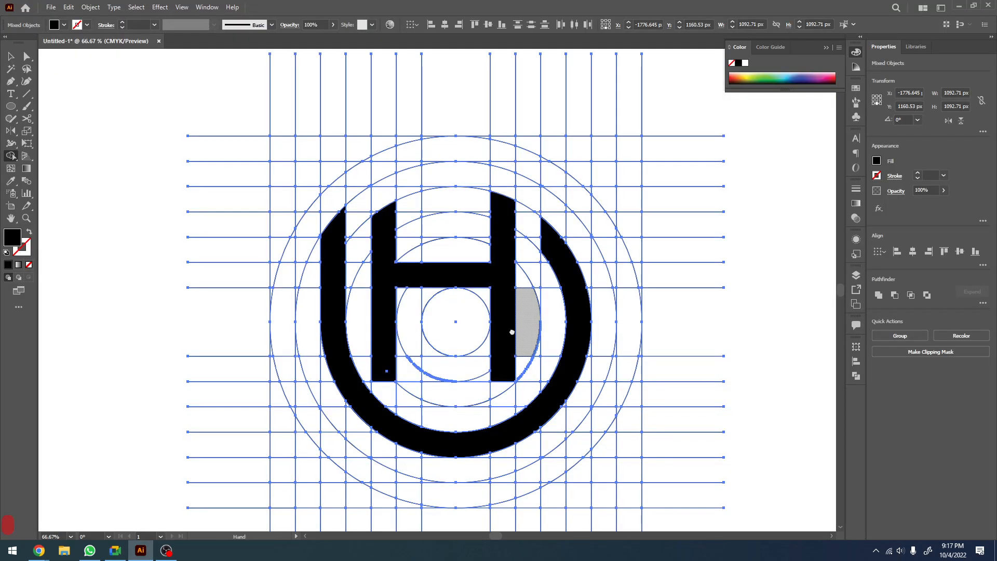
{"action": "left_click_drag", "start_coordinate": [518, 323], "coordinate": [476, 324]}
{"action": "key", "text": "z"}
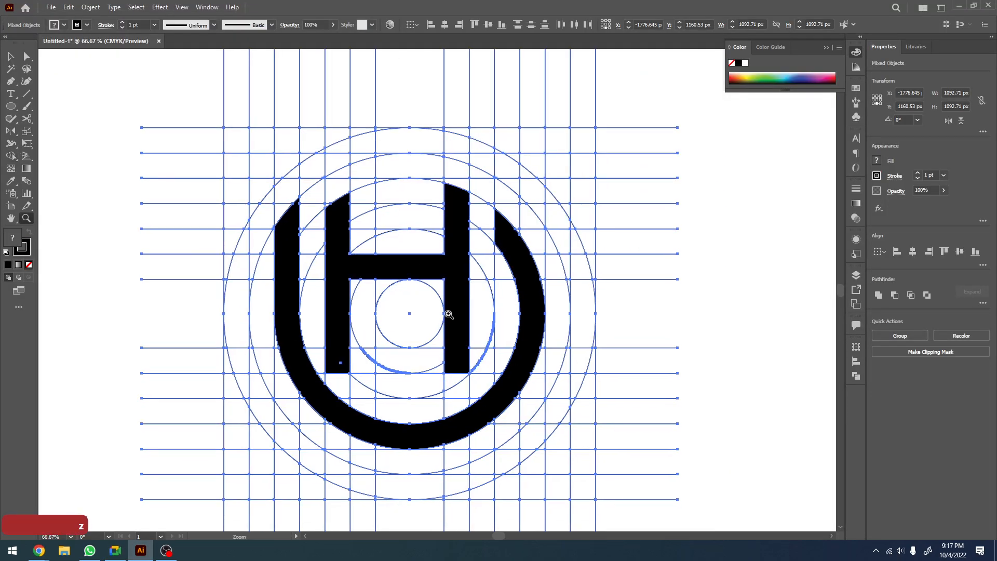
{"action": "left_click", "coordinate": [449, 314]}
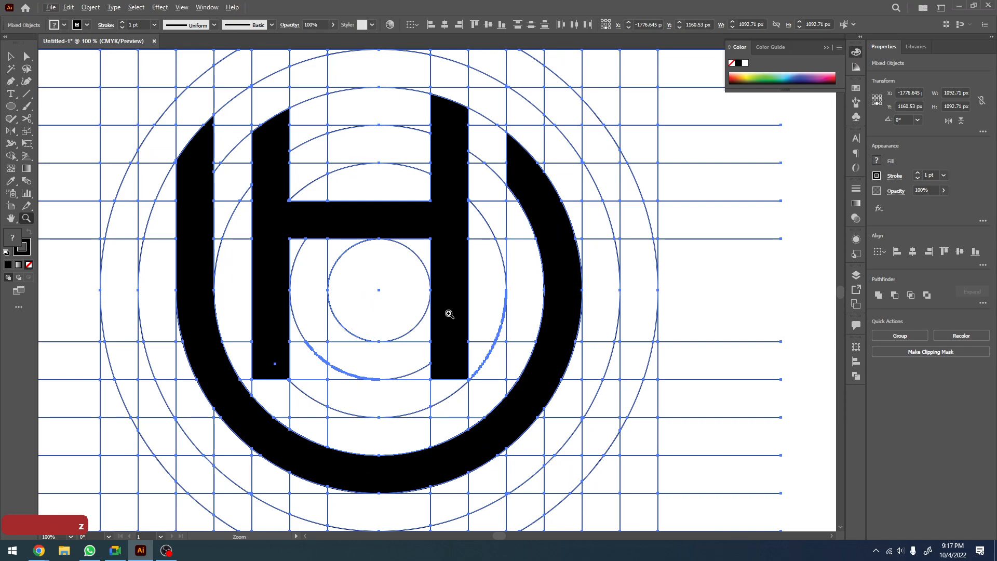
{"action": "left_click", "coordinate": [437, 308], "text": "alt"}
{"action": "key", "text": "space"}
{"action": "left_click_drag", "start_coordinate": [439, 307], "coordinate": [444, 280]}
{"action": "key", "text": "v"}
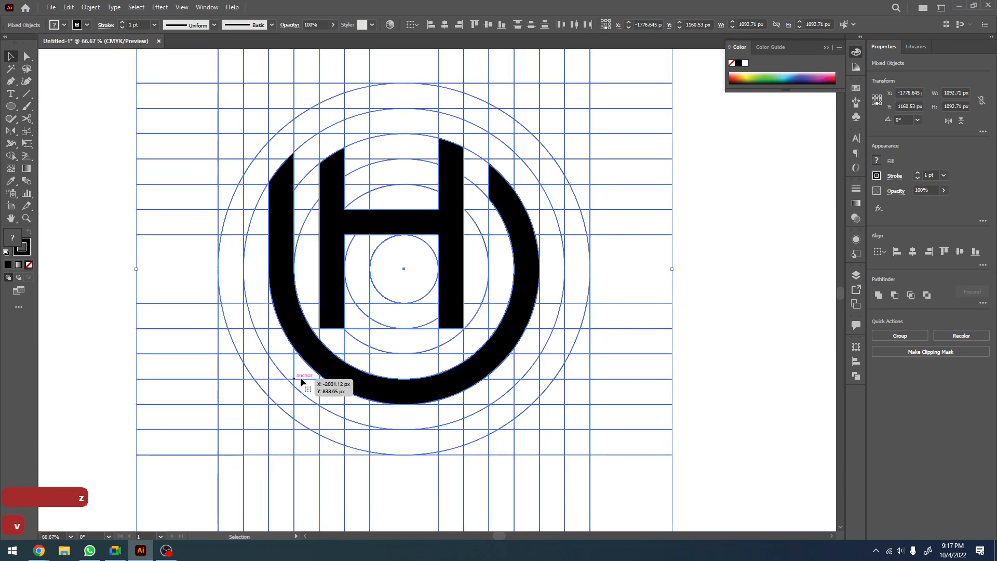
Bring up OBS Studio to check the running recording and hide its window in the system tray
{"action": "left_click", "coordinate": [166, 551]}
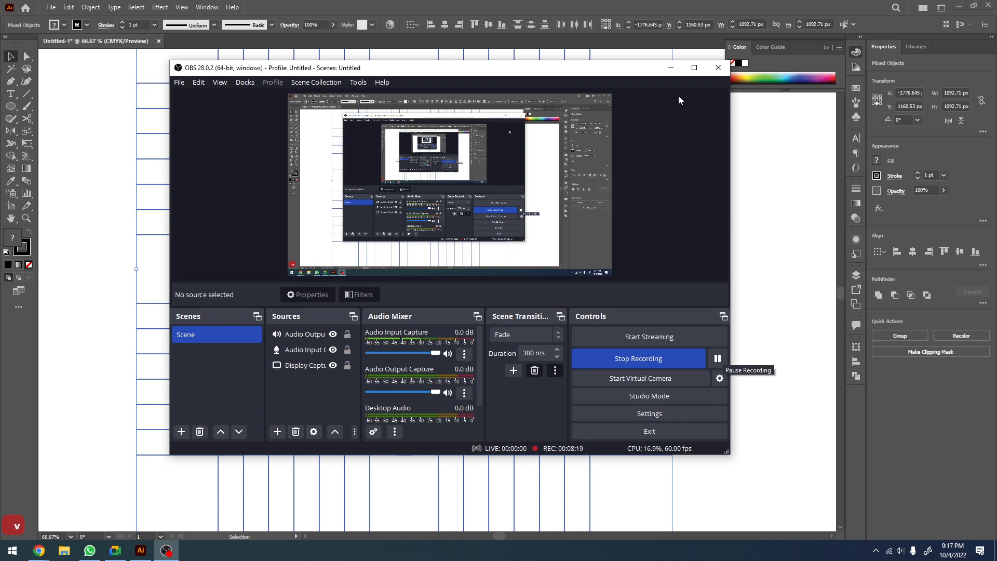
{"action": "left_click", "coordinate": [876, 551]}
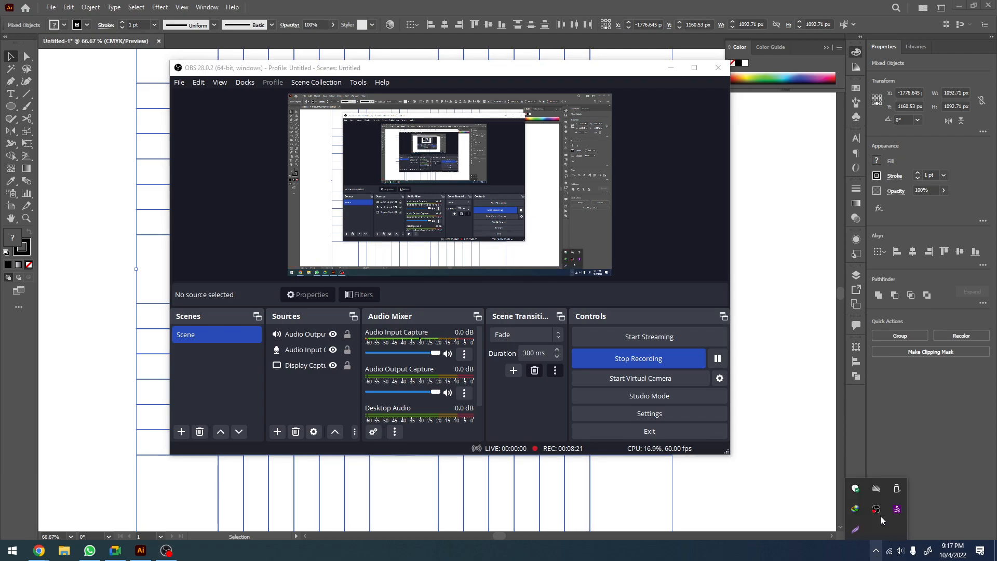
{"action": "left_click", "coordinate": [877, 511]}
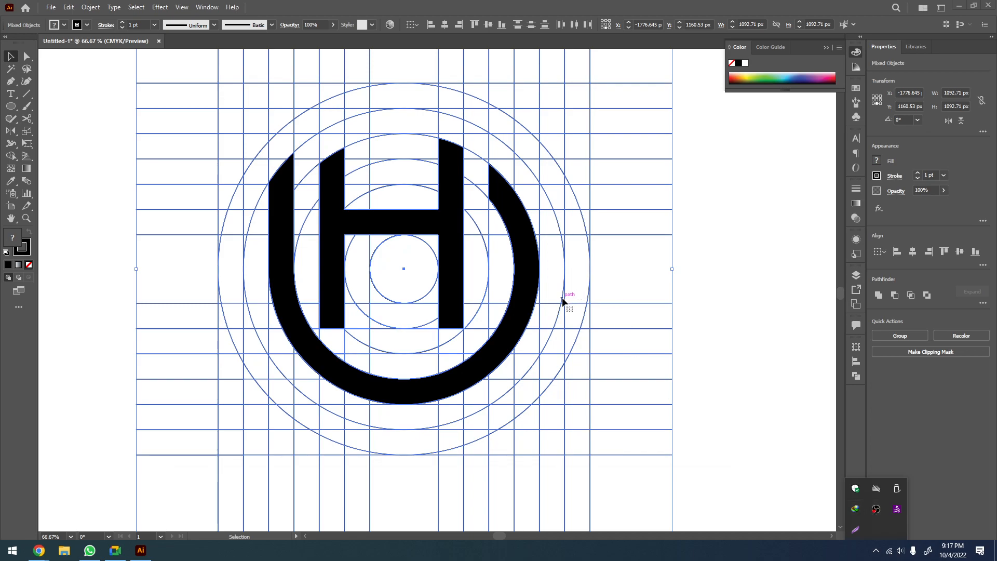
Move the UH monogram with its grid aside and draw a circle about 546 px wide in the cleared space
{"action": "scroll", "coordinate": [520, 312], "scroll_direction": "down", "scroll_amount": 3}
{"action": "scroll", "coordinate": [556, 352], "scroll_direction": "down", "scroll_amount": 2}
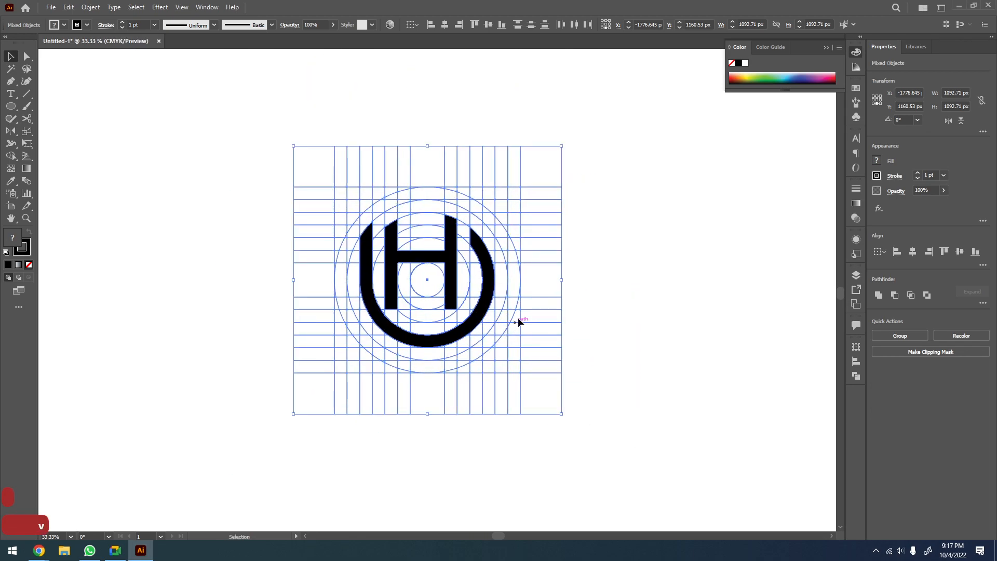
{"action": "key", "text": "v"}
{"action": "left_click", "coordinate": [582, 253]}
{"action": "left_click_drag", "start_coordinate": [599, 196], "coordinate": [285, 408]}
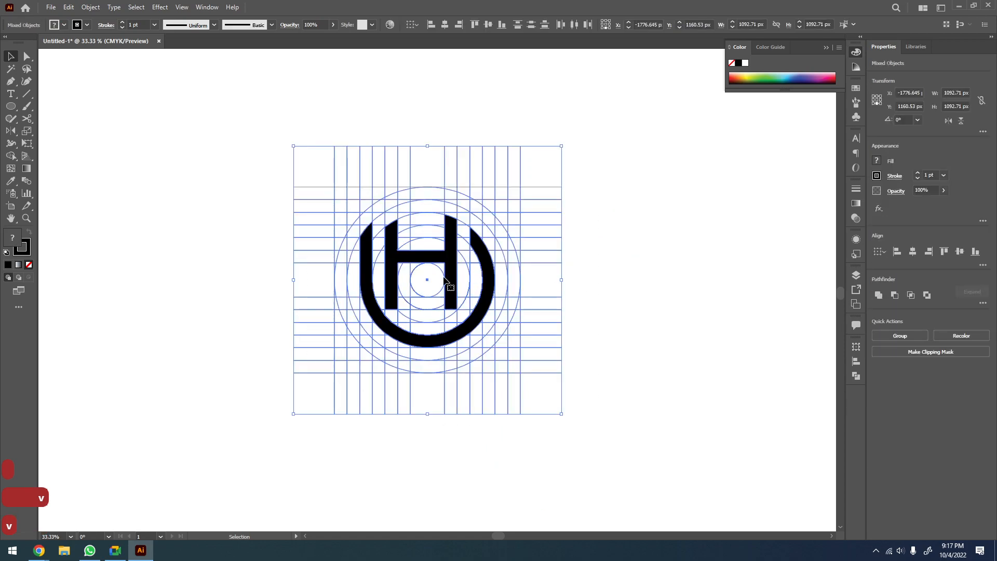
{"action": "left_click_drag", "start_coordinate": [455, 261], "coordinate": [182, 241]}
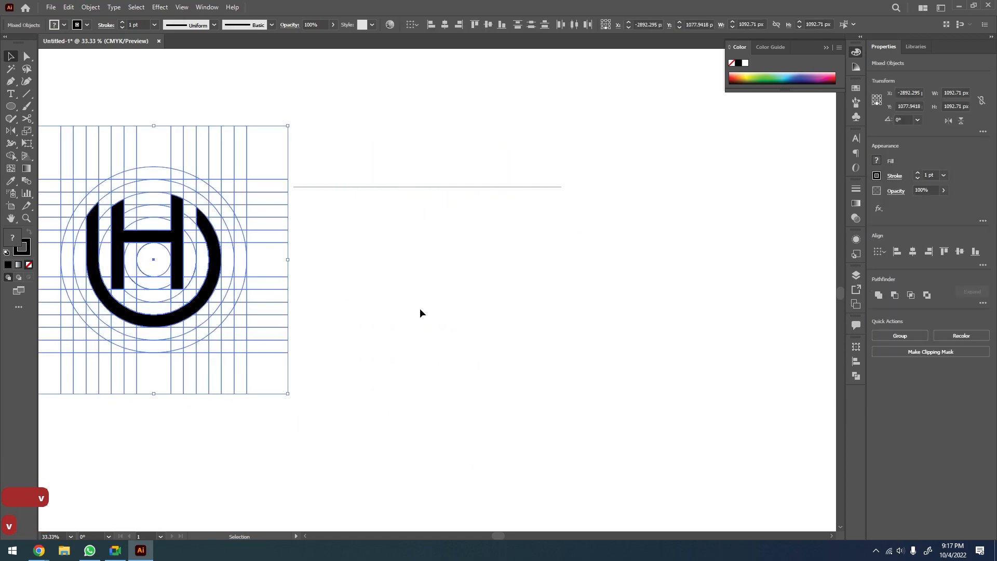
{"action": "left_click", "coordinate": [490, 310]}
{"action": "key", "text": "space"}
{"action": "left_click_drag", "start_coordinate": [500, 307], "coordinate": [534, 323]}
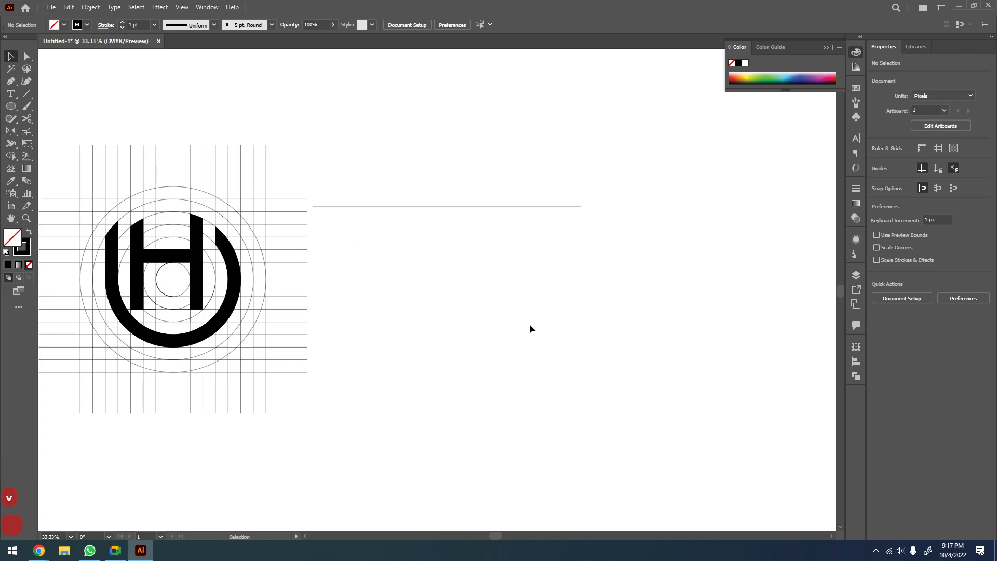
{"action": "left_click_drag", "start_coordinate": [10, 106], "coordinate": [57, 134]}
{"action": "left_click_drag", "start_coordinate": [443, 257], "coordinate": [576, 391]}
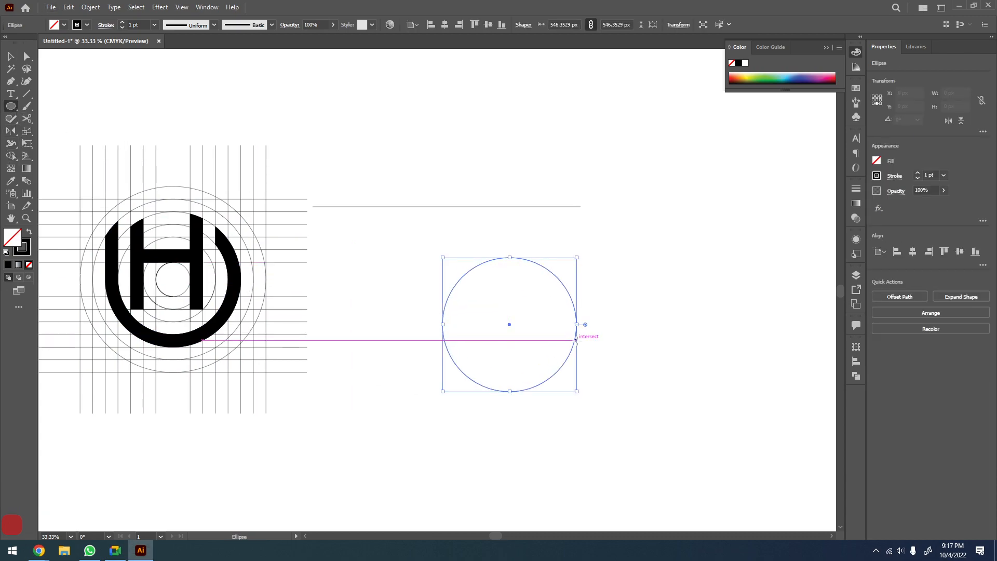
Delete all the artwork and draw an unfilled circle about 847 px in diameter
{"action": "key", "text": "ctrl+a"}
{"action": "key", "text": "Delete"}
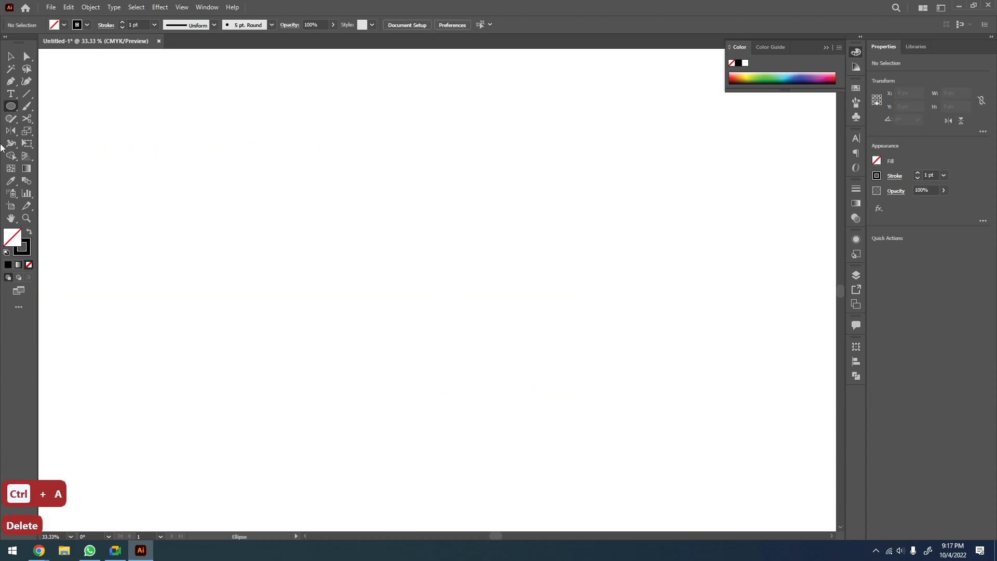
{"action": "left_click_drag", "start_coordinate": [231, 216], "coordinate": [438, 398]}
{"action": "key", "text": "v"}
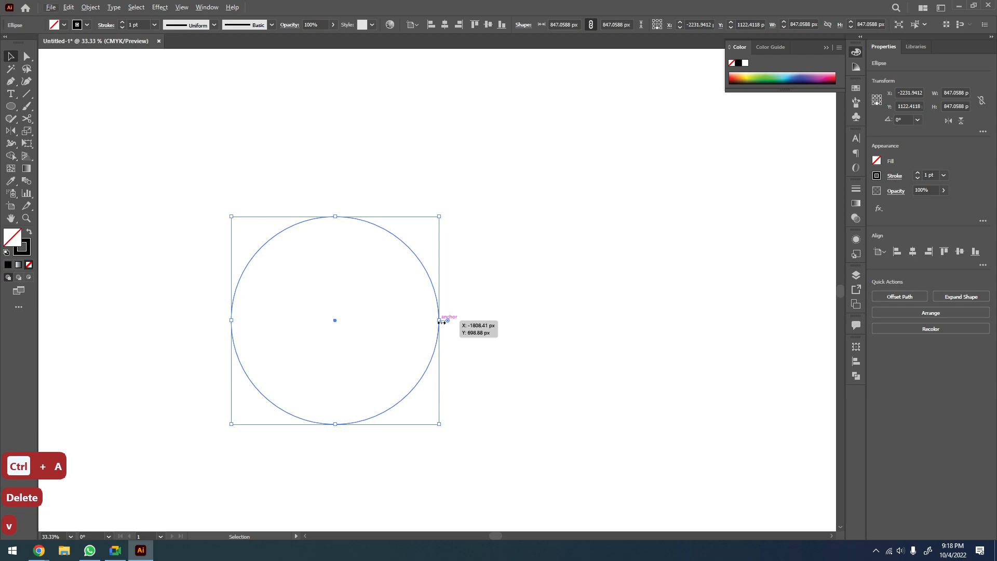
Paste a copy of the circle in front and shrink it about its centre to about 47 px
{"action": "key", "text": "ctrl+c"}
{"action": "key", "text": "ctrl+f"}
{"action": "left_click_drag", "start_coordinate": [439, 320], "coordinate": [342, 328]}
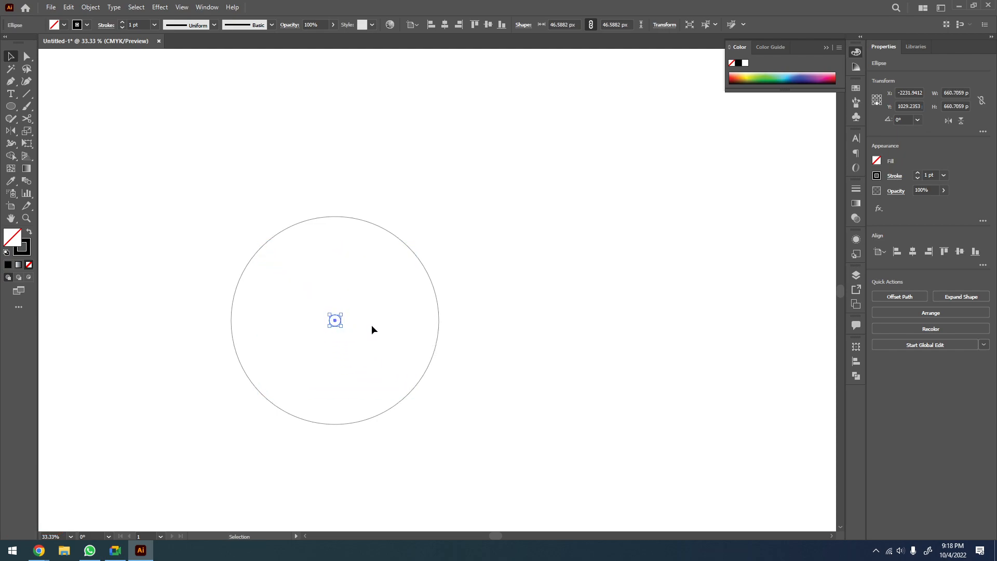
Enlarge the small inner circle slightly, keeping it concentric with the outer circle
{"action": "left_click", "coordinate": [453, 283]}
{"action": "key", "text": "z"}
{"action": "left_click_drag", "start_coordinate": [453, 284], "coordinate": [185, 394]}
{"action": "scroll", "coordinate": [245, 385], "scroll_direction": "down", "scroll_amount": 1}
{"action": "left_click_drag", "start_coordinate": [452, 384], "coordinate": [342, 359]}
{"action": "scroll", "coordinate": [367, 367], "scroll_direction": "down", "scroll_amount": 2}
{"action": "key", "text": "v"}
{"action": "left_click", "coordinate": [305, 311]}
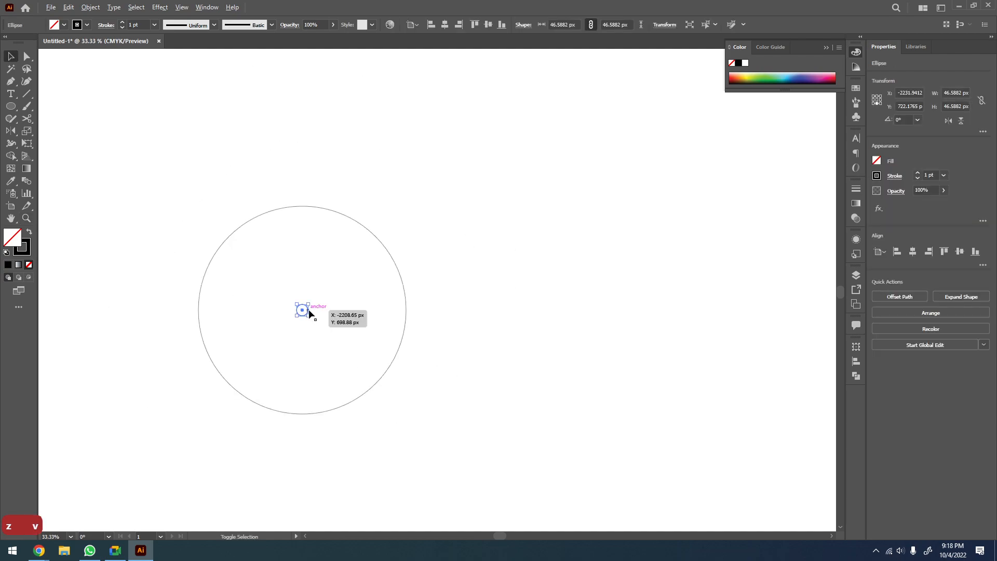
{"action": "left_click_drag", "start_coordinate": [306, 313], "coordinate": [334, 332]}
Select the inner and outer circles and blend them with the Blend tool
{"action": "left_click_drag", "start_coordinate": [515, 216], "coordinate": [249, 426]}
{"action": "key", "text": "w"}
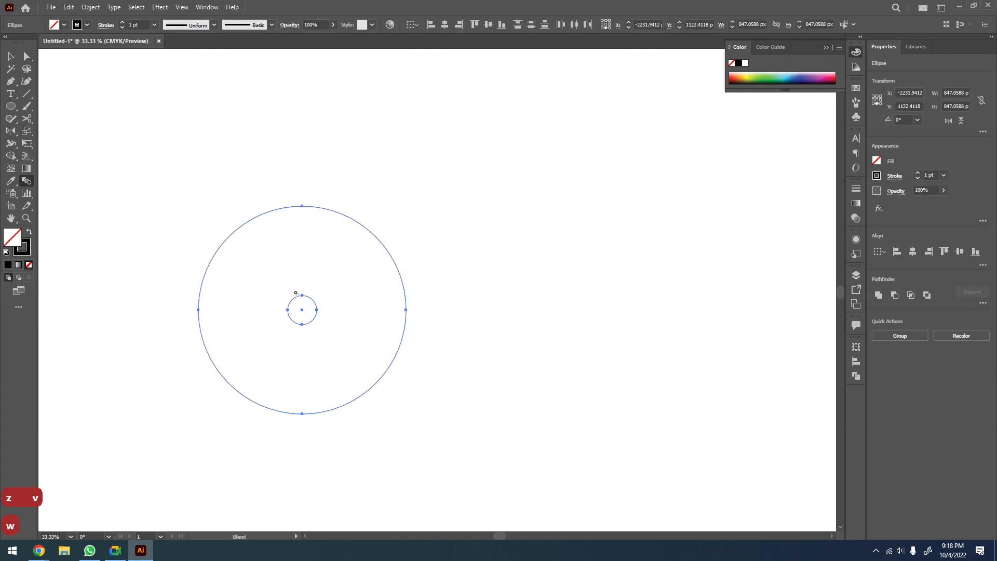
{"action": "left_click", "coordinate": [401, 278]}
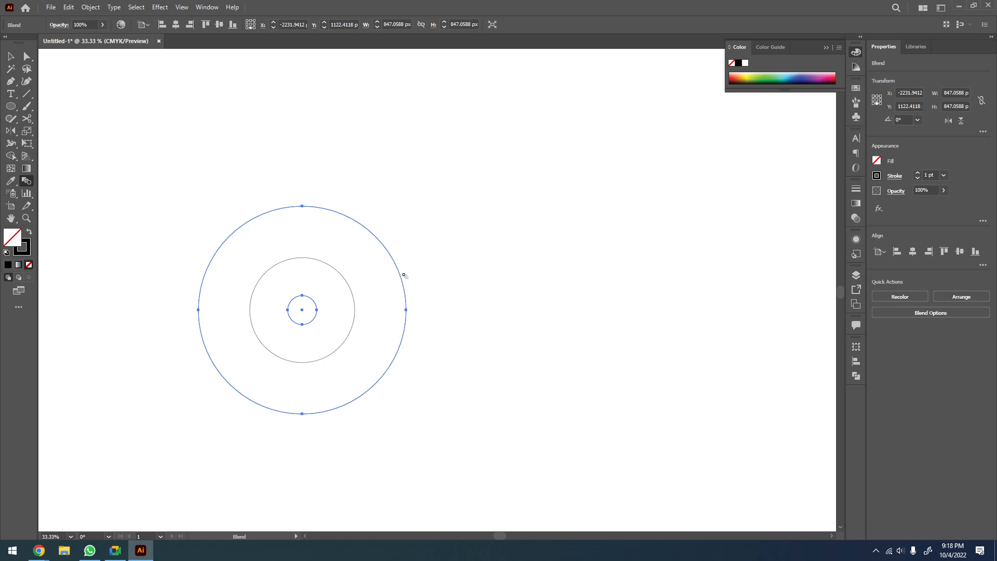
Set the circle blend's spacing to Specified Steps with a value of 7
{"action": "key", "text": "Return"}
{"action": "left_click", "coordinate": [657, 239]}
{"action": "left_click", "coordinate": [649, 260]}
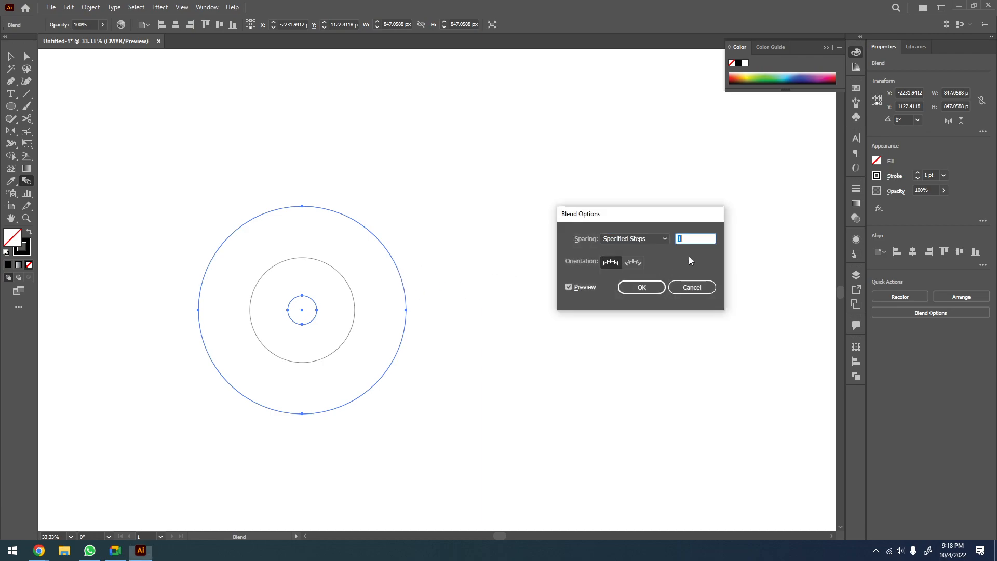
{"action": "key", "text": "Up"}
{"action": "key", "text": "Up"}
{"action": "key", "text": "Up"}
{"action": "key", "text": "Up"}
{"action": "key", "text": "Up"}
{"action": "key", "text": "Up"}
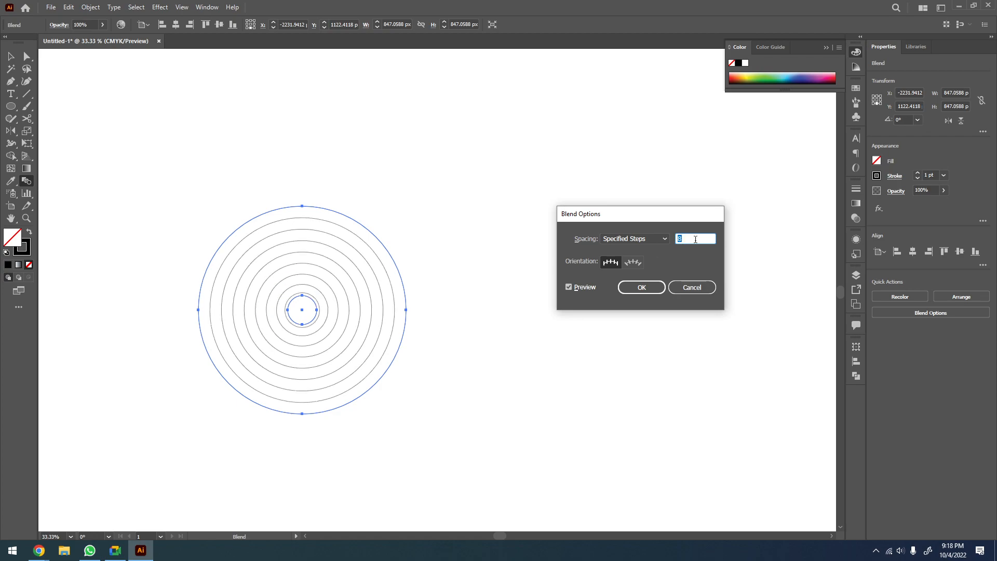
{"action": "key", "text": "Down"}
{"action": "key", "text": "Down"}
{"action": "key", "text": "Down"}
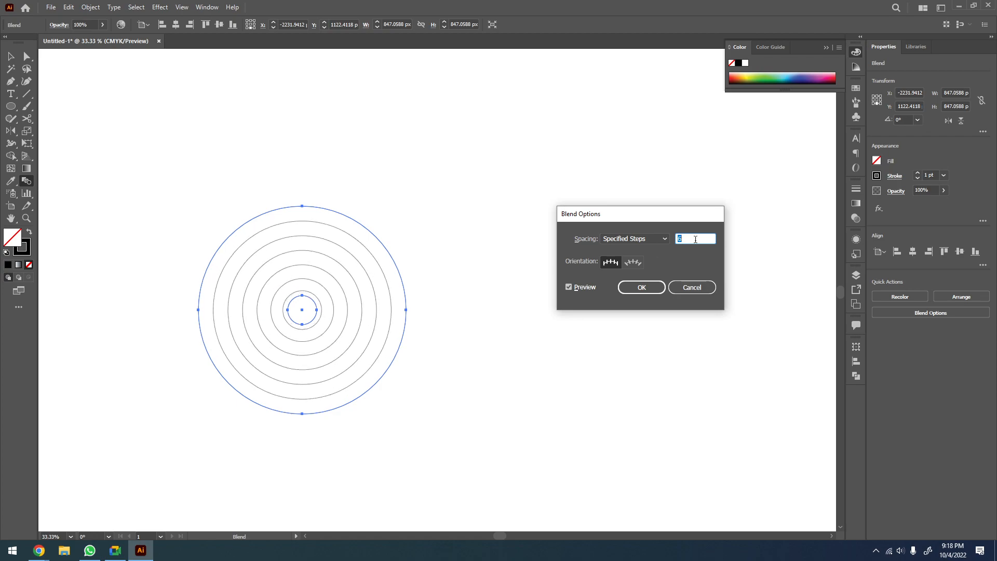
{"action": "key", "text": "Down"}
{"action": "key", "text": "Down"}
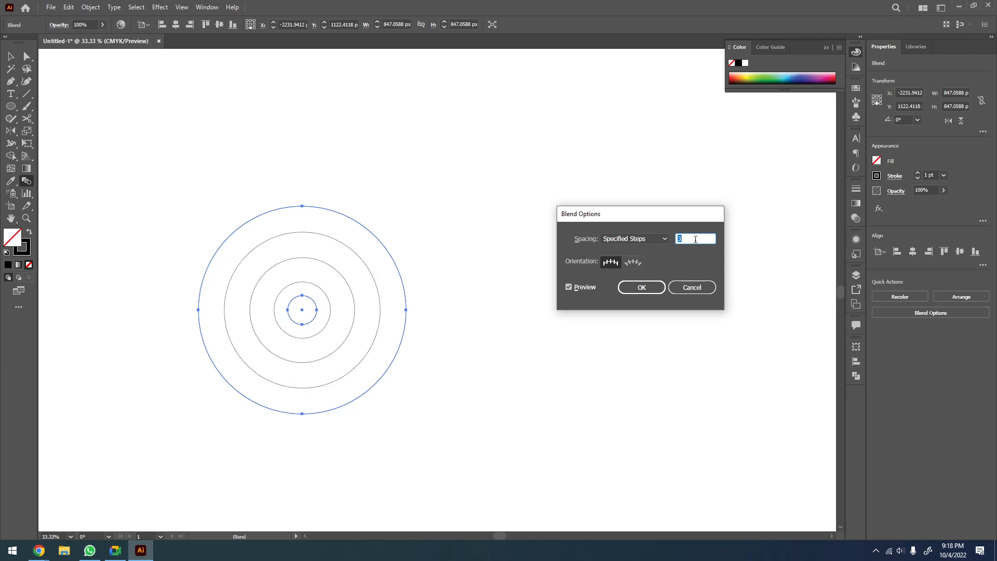
{"action": "key", "text": "Up"}
{"action": "key", "text": "Up"}
{"action": "key", "text": "Up"}
{"action": "key", "text": "Up"}
{"action": "key", "text": "Up"}
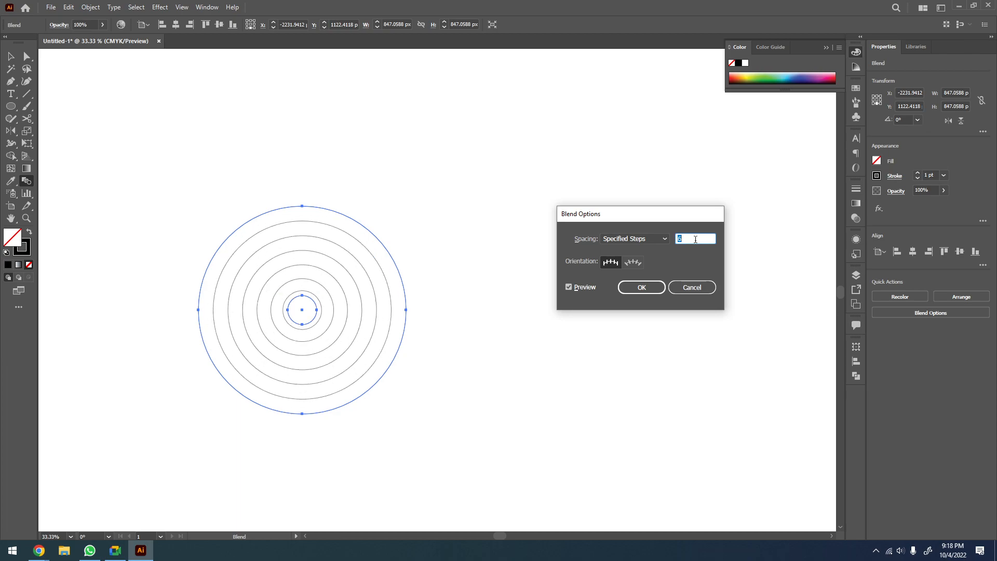
{"action": "key", "text": "Down"}
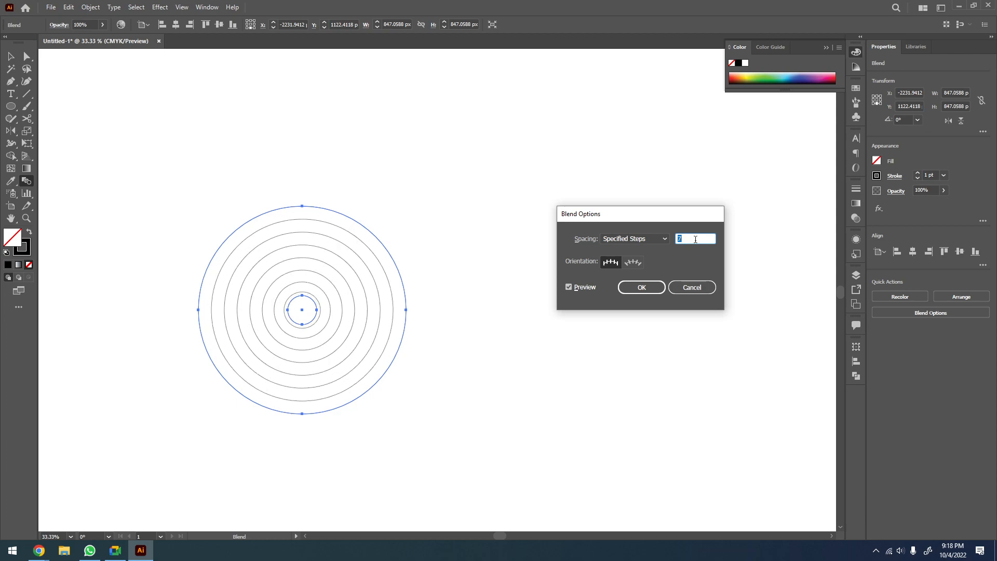
{"action": "left_click", "coordinate": [644, 293]}
Expand the blend with Object, Fill and Stroke included and ungroup the resulting circles
{"action": "key", "text": "v"}
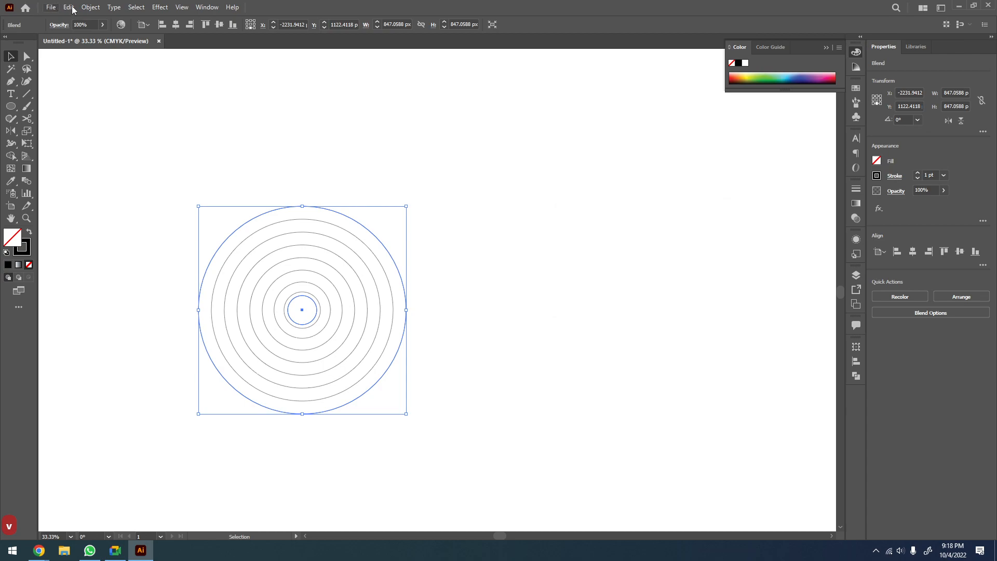
{"action": "left_click", "coordinate": [91, 7]}
{"action": "left_click", "coordinate": [109, 134]}
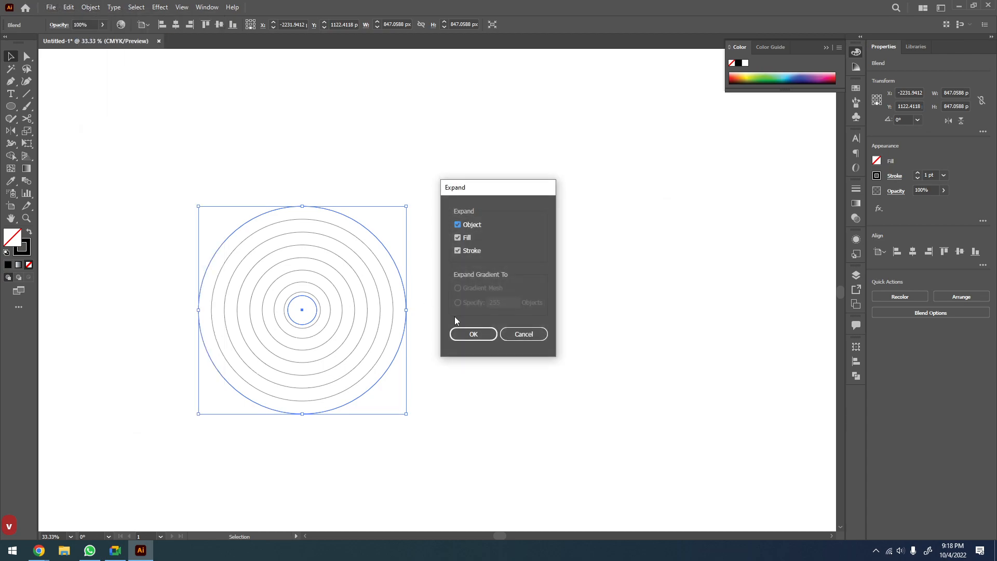
{"action": "left_click", "coordinate": [491, 332]}
{"action": "left_click", "coordinate": [506, 342]}
{"action": "key", "text": "z"}
{"action": "left_click", "coordinate": [311, 305]}
{"action": "key", "text": "v"}
{"action": "left_click", "coordinate": [442, 286]}
{"action": "right_click", "coordinate": [444, 292]}
{"action": "left_click", "coordinate": [488, 379]}
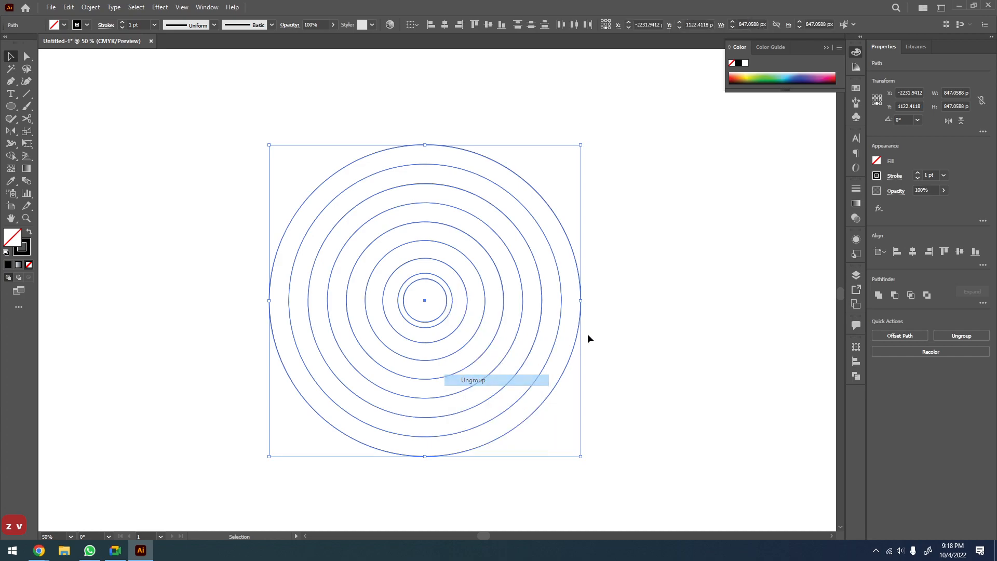
Delete the innermost circle from the concentric set
{"action": "left_click", "coordinate": [458, 297]}
{"action": "left_click", "coordinate": [444, 292]}
{"action": "key", "text": "Delete"}
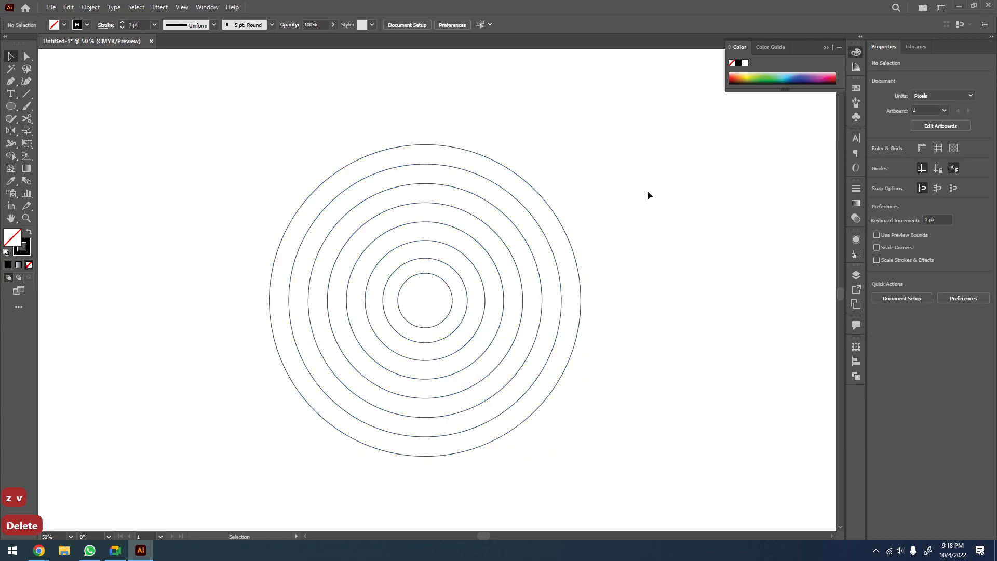
Duplicate the whole concentric set horizontally so the copy is centred on the original outer circle's right anchor
{"action": "left_click_drag", "start_coordinate": [647, 190], "coordinate": [360, 407]}
{"action": "key", "text": "z"}
{"action": "left_click_drag", "start_coordinate": [463, 371], "coordinate": [315, 372]}
{"action": "key", "text": "v"}
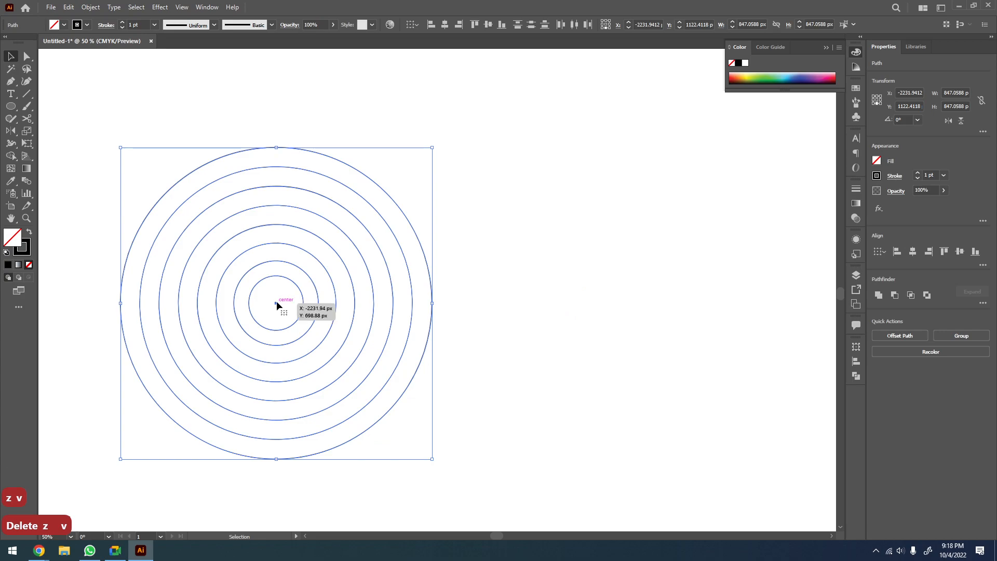
{"action": "left_click_drag", "start_coordinate": [276, 305], "coordinate": [433, 304]}
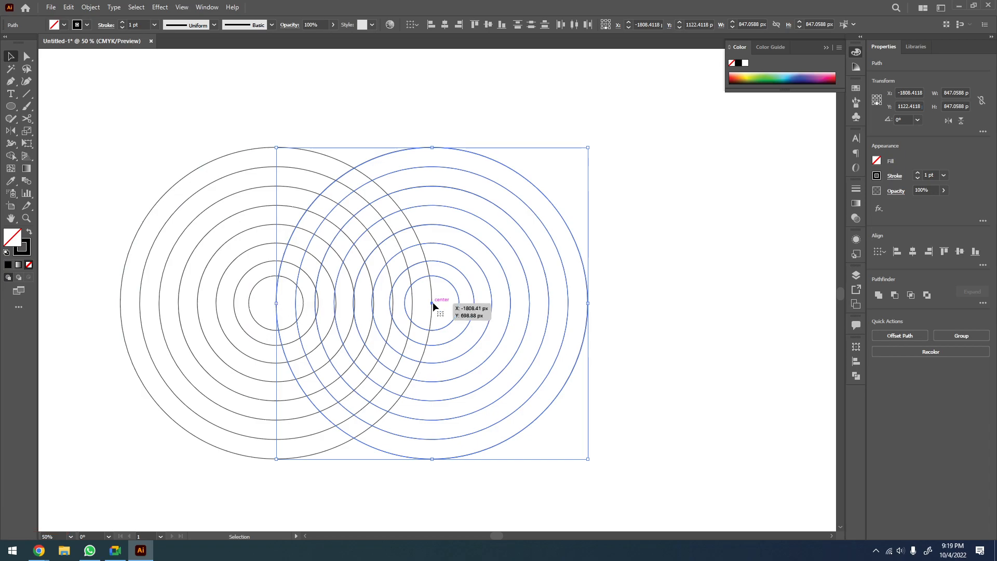
{"action": "scroll", "coordinate": [306, 340], "scroll_direction": "down", "scroll_amount": 2}
{"action": "key", "text": "v"}
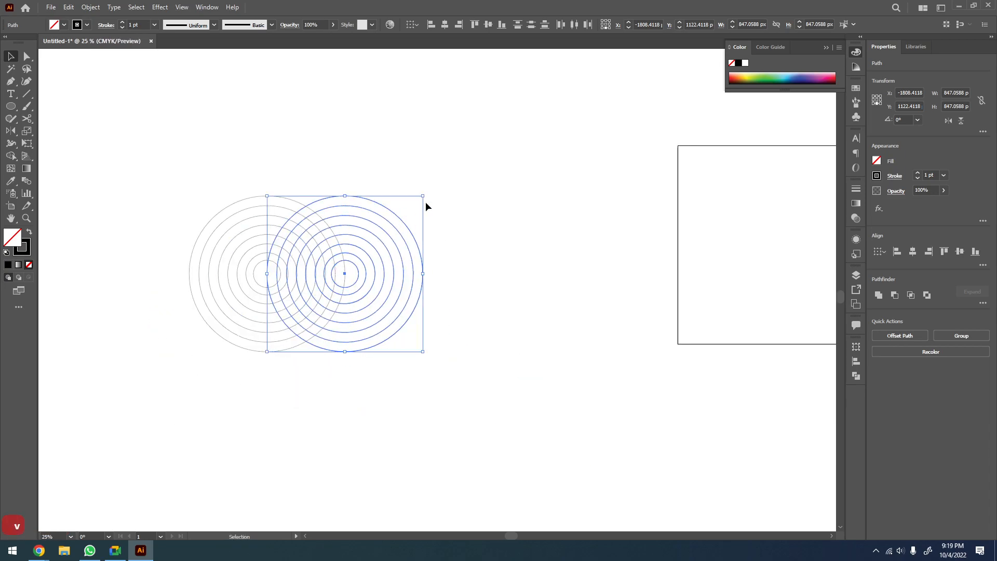
{"action": "left_click_drag", "start_coordinate": [426, 168], "coordinate": [245, 370]}
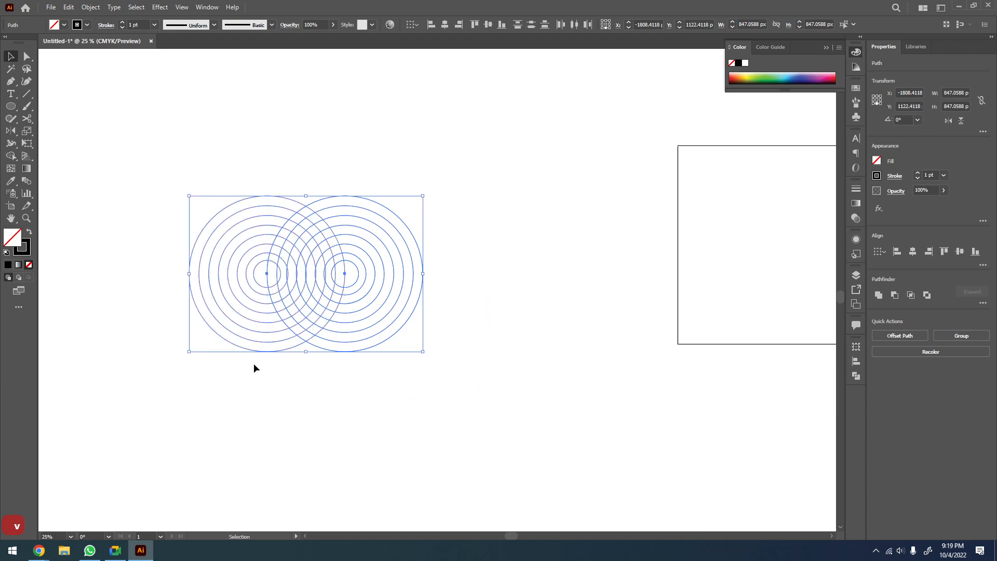
{"action": "left_click", "coordinate": [494, 313]}
{"action": "left_click_drag", "start_coordinate": [455, 210], "coordinate": [331, 307]}
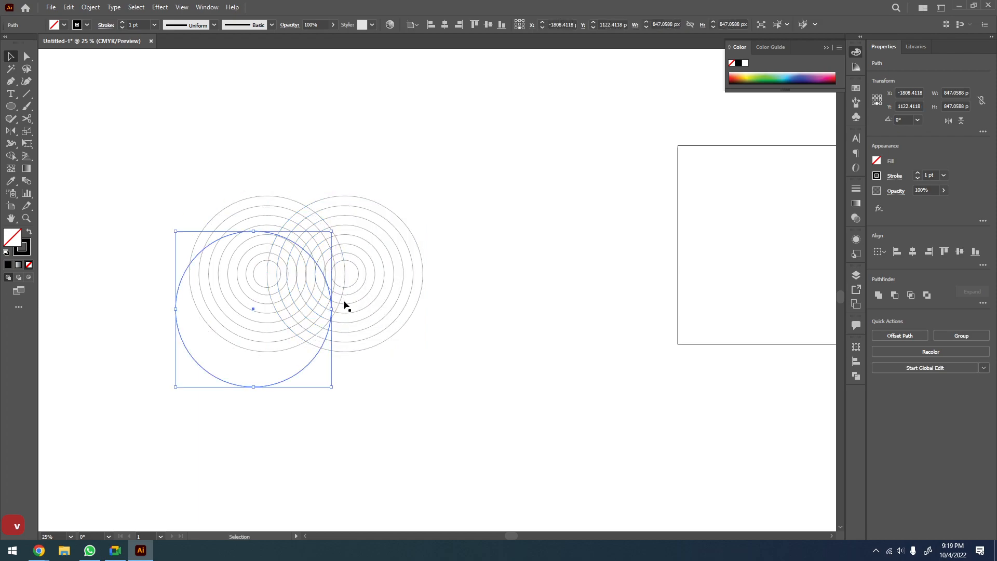
{"action": "key", "text": "ctrl+z"}
Duplicate one concentric set so the third copy is centred on the lower intersection of the two outer circles
{"action": "left_click", "coordinate": [354, 275]}
{"action": "left_click_drag", "start_coordinate": [353, 275], "coordinate": [321, 343]}
{"action": "left_click", "coordinate": [458, 314]}
Select all three circle sets and use Shape Builder to merge the ring of cells surrounding the central curved triangle
{"action": "left_click_drag", "start_coordinate": [445, 198], "coordinate": [183, 396]}
{"action": "key", "text": "z"}
{"action": "left_click_drag", "start_coordinate": [500, 176], "coordinate": [154, 390]}
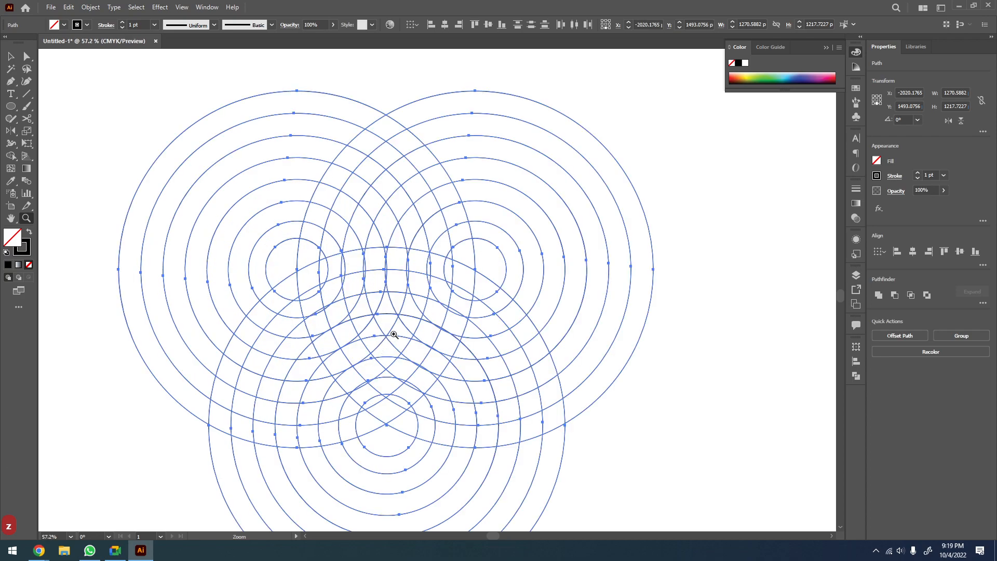
{"action": "key", "text": "shift+m"}
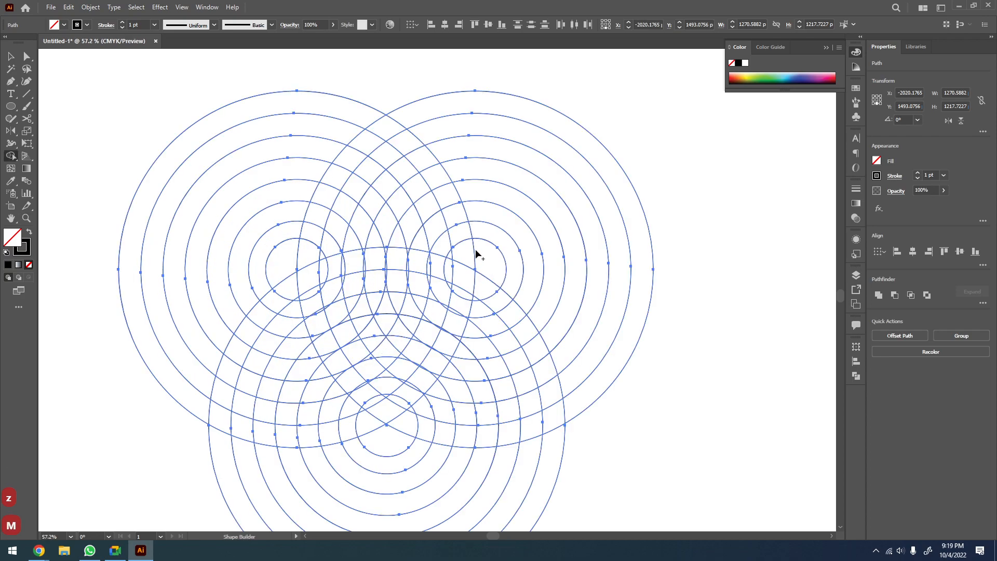
{"action": "mouse_move", "coordinate": [484, 260]}
{"action": "left_mouse_down"}
{"action": "mouse_move", "coordinate": [379, 233]}
{"action": "mouse_move", "coordinate": [320, 241]}
{"action": "mouse_move", "coordinate": [286, 277]}
{"action": "mouse_move", "coordinate": [304, 375]}
{"action": "mouse_move", "coordinate": [330, 418]}
{"action": "mouse_move", "coordinate": [313, 366]}
{"action": "left_mouse_up"}
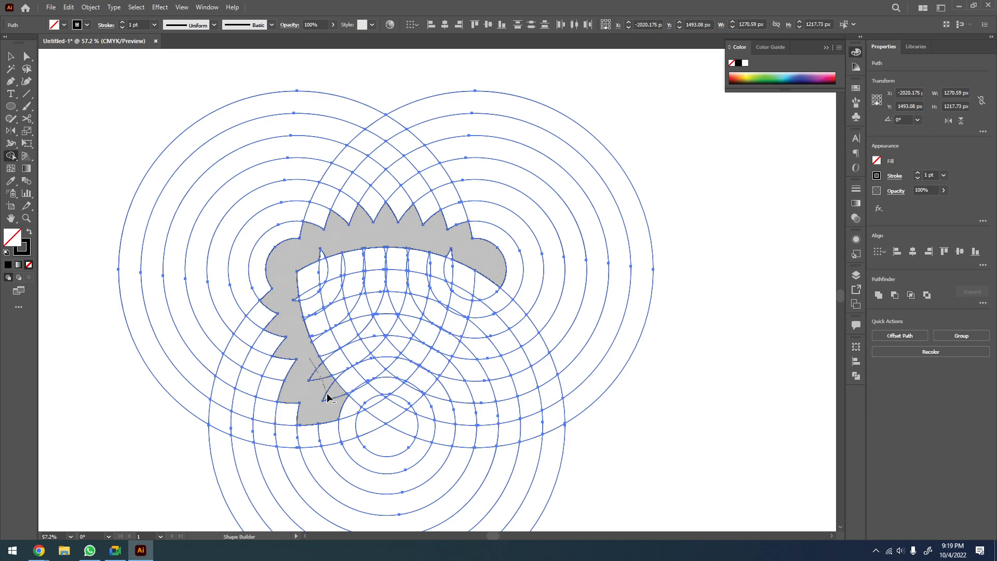
{"action": "mouse_move", "coordinate": [343, 410]}
{"action": "left_mouse_down"}
{"action": "mouse_move", "coordinate": [387, 441]}
{"action": "mouse_move", "coordinate": [363, 416]}
{"action": "left_mouse_up"}
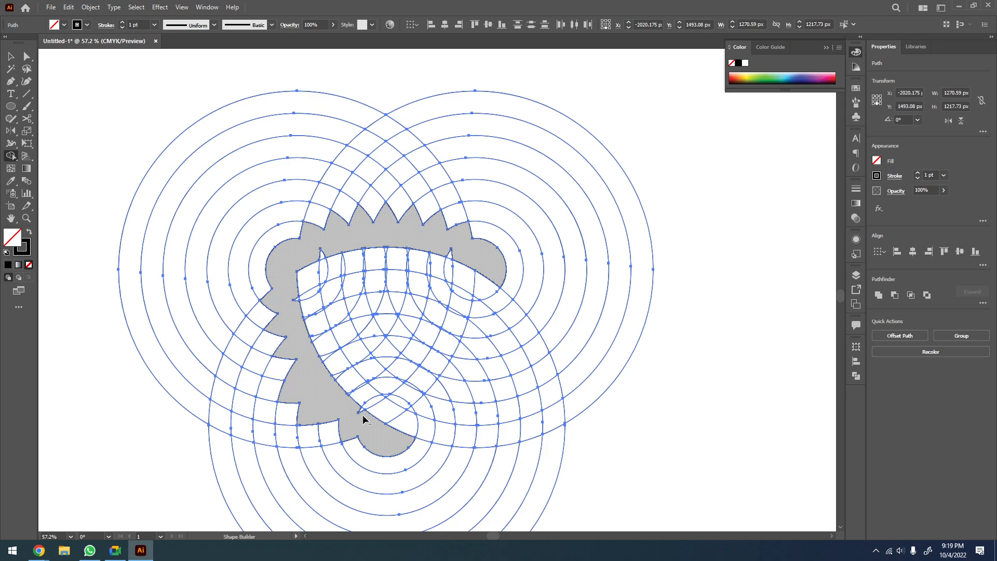
{"action": "mouse_move", "coordinate": [429, 420]}
{"action": "left_mouse_down"}
{"action": "mouse_move", "coordinate": [414, 414]}
{"action": "mouse_move", "coordinate": [452, 378]}
{"action": "mouse_move", "coordinate": [478, 305]}
{"action": "left_mouse_up"}
{"action": "left_click_drag", "start_coordinate": [485, 268], "coordinate": [457, 258]}
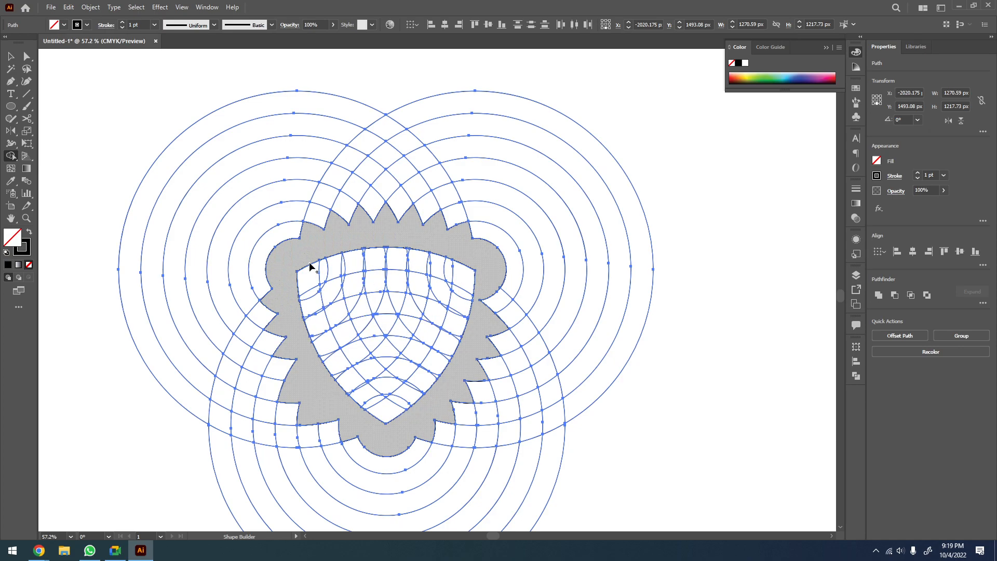
With Shape Builder, merge the cells of the first and second curved stripes, joined at the bottom tip, using black fill and no stroke
{"action": "mouse_move", "coordinate": [313, 275]}
{"action": "left_mouse_down"}
{"action": "mouse_move", "coordinate": [331, 362]}
{"action": "mouse_move", "coordinate": [384, 411]}
{"action": "mouse_move", "coordinate": [352, 391]}
{"action": "mouse_move", "coordinate": [391, 413]}
{"action": "mouse_move", "coordinate": [352, 385]}
{"action": "left_mouse_up"}
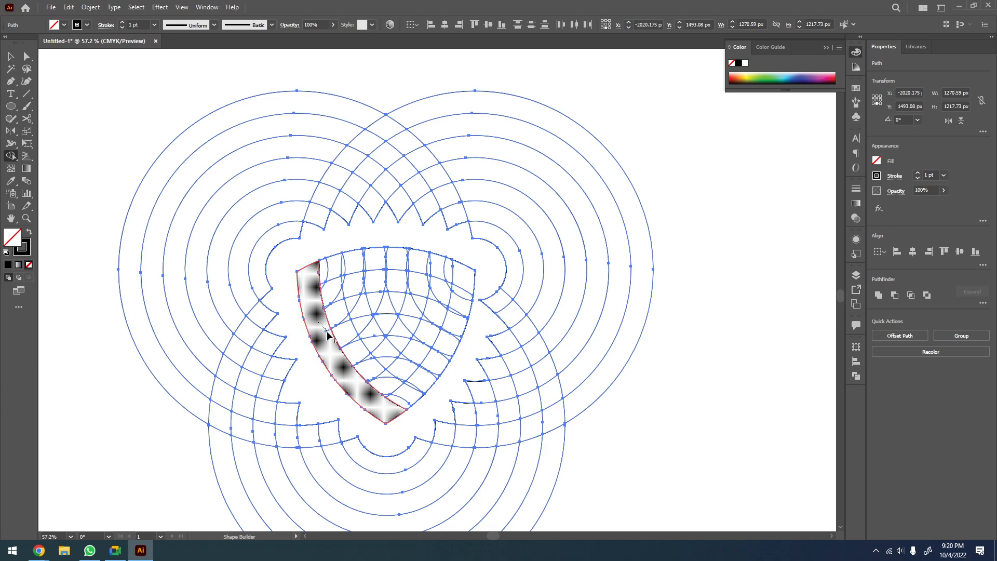
{"action": "left_click_drag", "start_coordinate": [346, 368], "coordinate": [328, 354]}
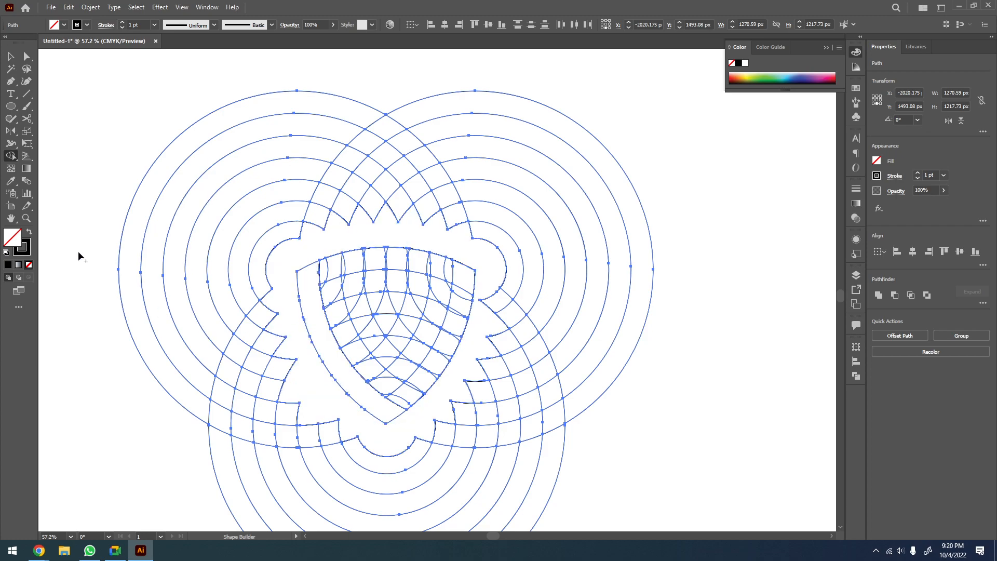
{"action": "left_click", "coordinate": [30, 233]}
{"action": "left_click_drag", "start_coordinate": [384, 412], "coordinate": [425, 385]}
{"action": "mouse_move", "coordinate": [354, 295]}
{"action": "left_mouse_down"}
{"action": "mouse_move", "coordinate": [350, 264]}
{"action": "mouse_move", "coordinate": [361, 253]}
{"action": "left_mouse_up"}
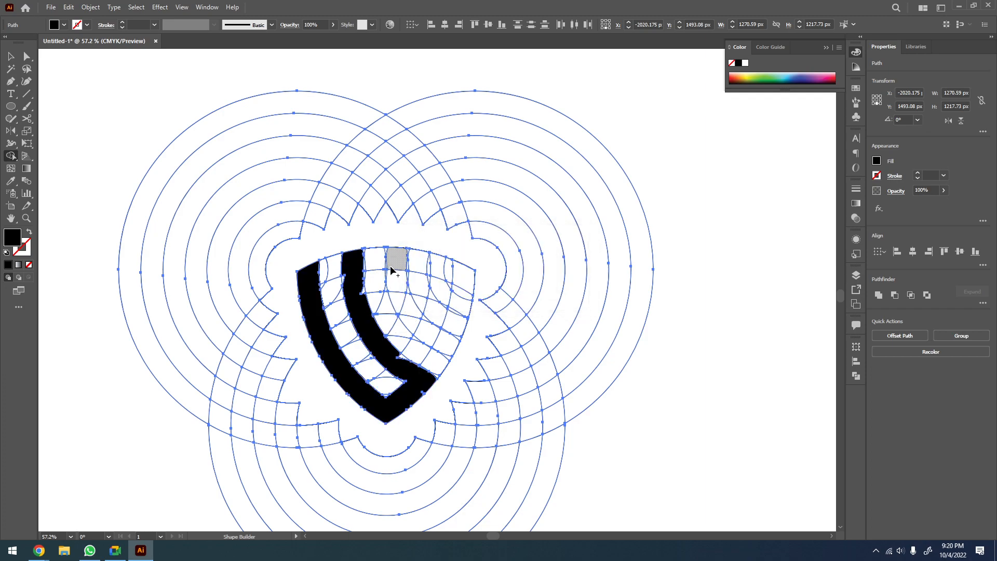
Try to merge the third curved stripe and the angular corner stripe in solid black
{"action": "mouse_move", "coordinate": [392, 260]}
{"action": "left_mouse_down"}
{"action": "mouse_move", "coordinate": [398, 291]}
{"action": "mouse_move", "coordinate": [438, 350]}
{"action": "mouse_move", "coordinate": [452, 353]}
{"action": "left_mouse_up"}
{"action": "mouse_move", "coordinate": [410, 307]}
{"action": "left_mouse_down"}
{"action": "mouse_move", "coordinate": [442, 290]}
{"action": "mouse_move", "coordinate": [417, 290]}
{"action": "left_mouse_up"}
{"action": "key", "text": "ctrl+z"}
{"action": "key", "text": "ctrl+z"}
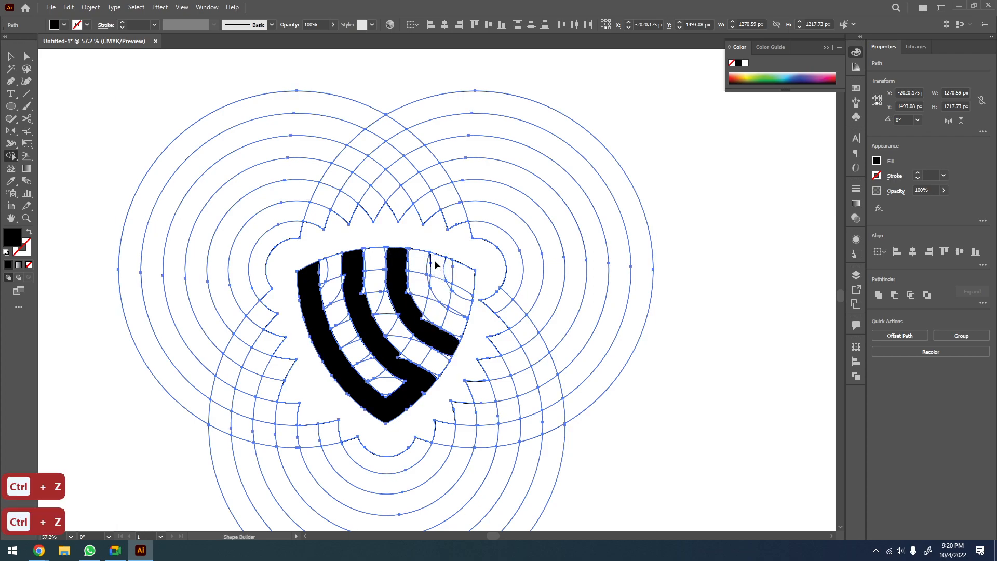
{"action": "left_click_drag", "start_coordinate": [453, 300], "coordinate": [434, 283]}
Merge the stray sliver cells along the second stripe's edges into the black shape
{"action": "key", "text": "z"}
{"action": "left_click_drag", "start_coordinate": [488, 258], "coordinate": [286, 364]}
{"action": "key", "text": "space"}
{"action": "left_click_drag", "start_coordinate": [393, 365], "coordinate": [422, 358]}
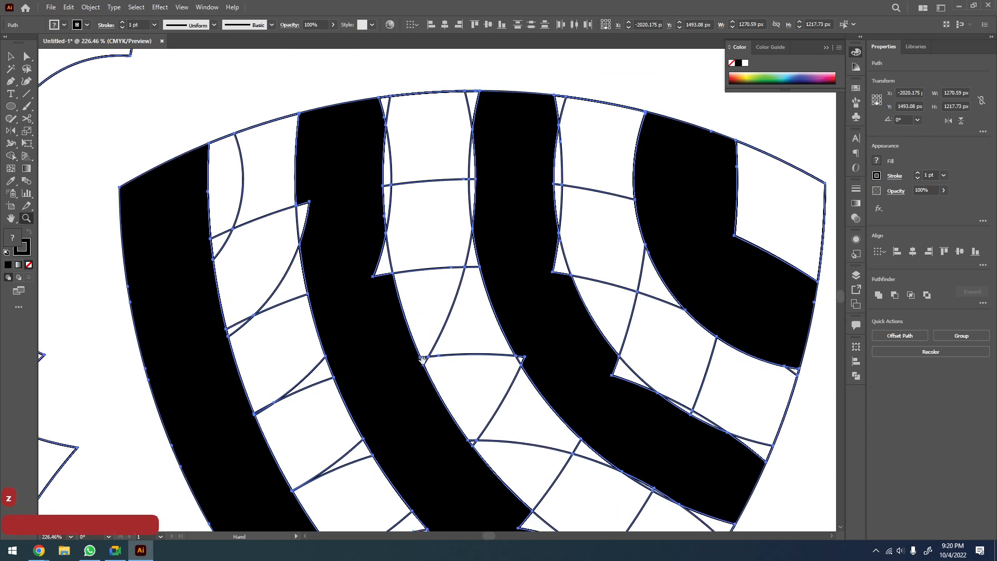
{"action": "key", "text": "shift+m"}
{"action": "left_click_drag", "start_coordinate": [314, 199], "coordinate": [307, 218]}
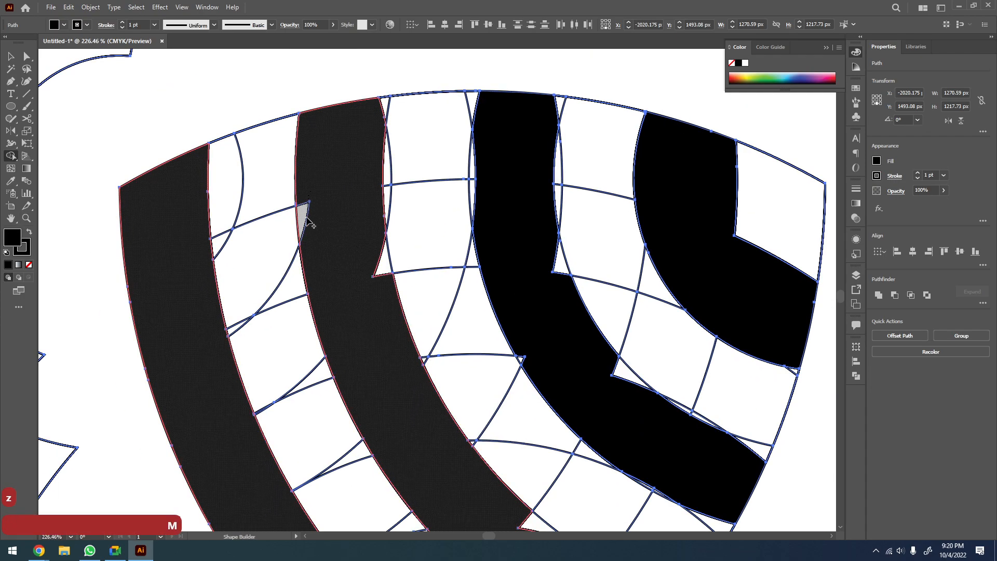
{"action": "left_click_drag", "start_coordinate": [370, 140], "coordinate": [360, 192]}
{"action": "left_click_drag", "start_coordinate": [383, 260], "coordinate": [392, 359]}
{"action": "left_click_drag", "start_coordinate": [403, 394], "coordinate": [331, 173]}
{"action": "left_click_drag", "start_coordinate": [440, 283], "coordinate": [465, 322]}
{"action": "left_click_drag", "start_coordinate": [455, 375], "coordinate": [477, 405]}
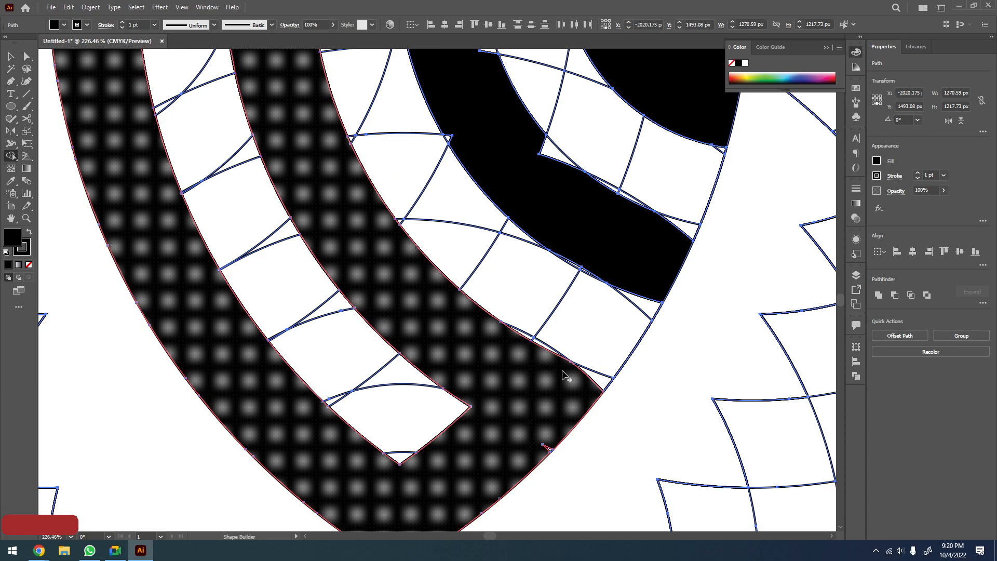
{"action": "left_click", "coordinate": [601, 380]}
{"action": "left_click_drag", "start_coordinate": [525, 438], "coordinate": [540, 330]}
{"action": "left_click_drag", "start_coordinate": [563, 275], "coordinate": [436, 423]}
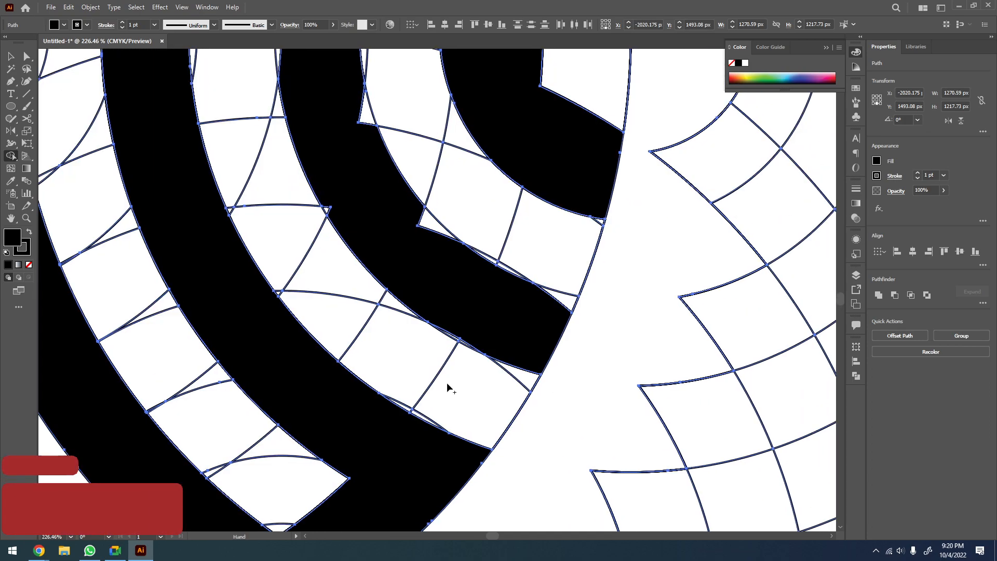
Merge the stray sliver cells along the third stripe's edges to smooth its curve
{"action": "mouse_move", "coordinate": [567, 303]}
{"action": "left_mouse_down"}
{"action": "mouse_move", "coordinate": [544, 304]}
{"action": "mouse_move", "coordinate": [521, 290]}
{"action": "left_mouse_up"}
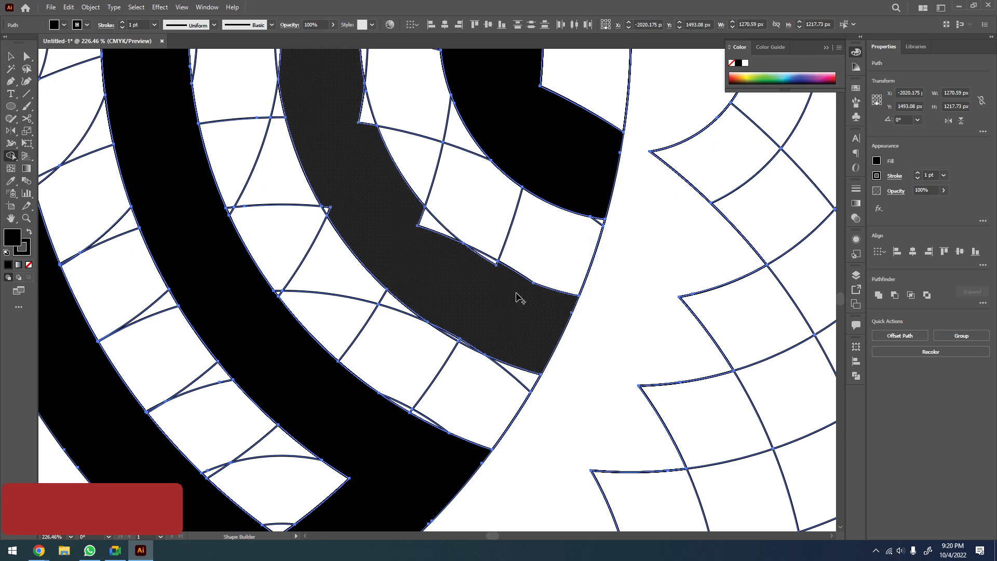
{"action": "key", "text": "ctrl+z"}
{"action": "mouse_move", "coordinate": [451, 254]}
{"action": "left_mouse_down"}
{"action": "mouse_move", "coordinate": [415, 215]}
{"action": "mouse_move", "coordinate": [463, 288]}
{"action": "left_mouse_up"}
{"action": "left_click", "coordinate": [511, 401]}
{"action": "left_click_drag", "start_coordinate": [397, 244], "coordinate": [400, 234]}
{"action": "mouse_move", "coordinate": [402, 222]}
{"action": "left_mouse_down"}
{"action": "mouse_move", "coordinate": [468, 356]}
{"action": "mouse_move", "coordinate": [483, 308]}
{"action": "left_mouse_up"}
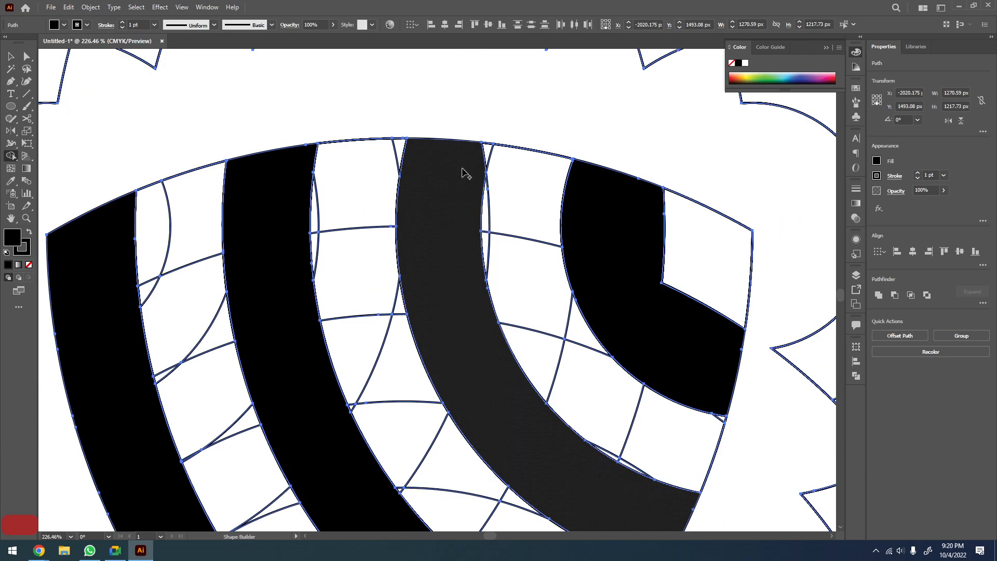
{"action": "left_click_drag", "start_coordinate": [488, 151], "coordinate": [476, 177]}
{"action": "left_click_drag", "start_coordinate": [435, 235], "coordinate": [376, 204]}
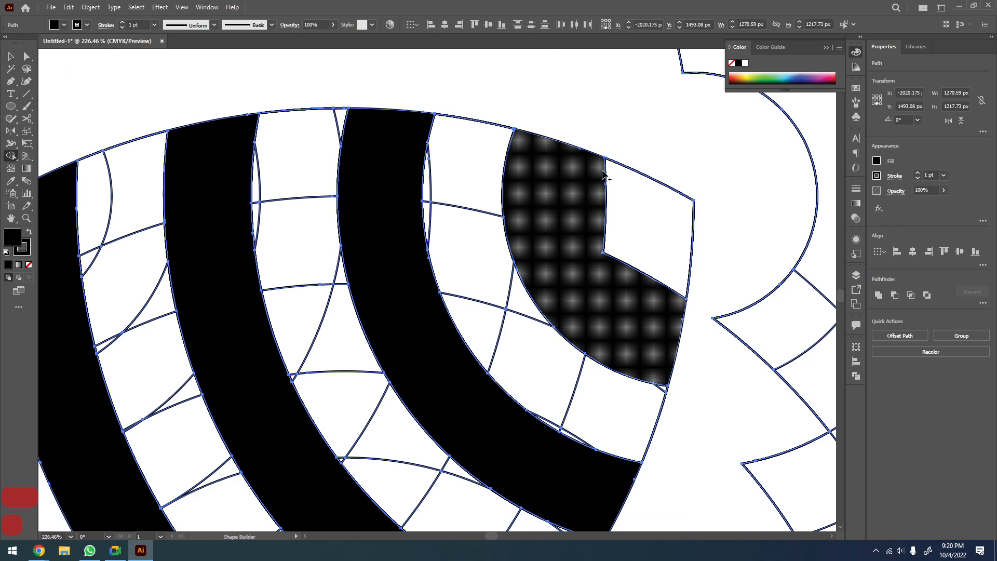
Undo the Shape Builder merges back to the two unsmoothed, joined left stripes
{"action": "key", "text": "ctrl+z"}
{"action": "key", "text": "ctrl+z"}
{"action": "key", "text": "ctrl+z"}
{"action": "key", "text": "ctrl+z"}
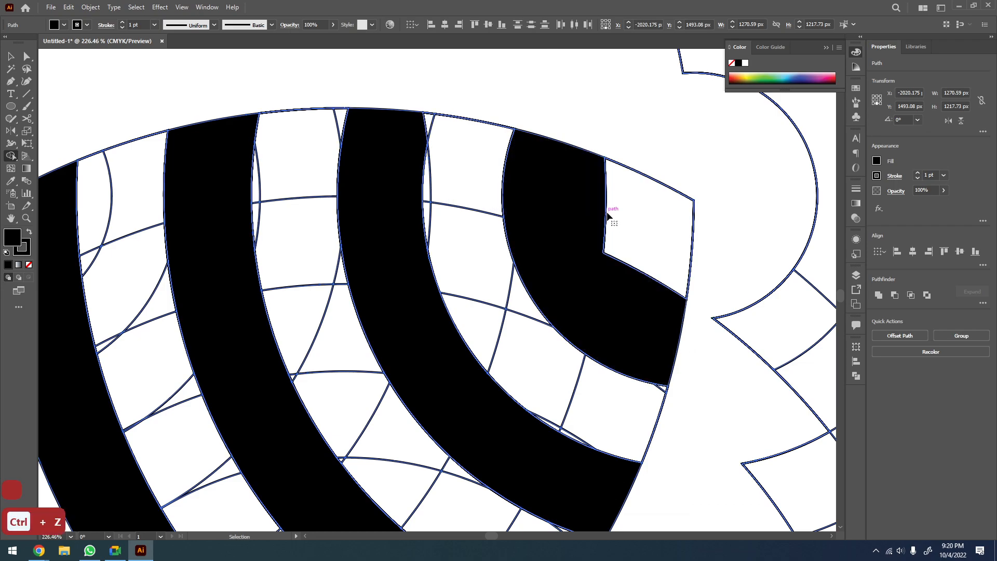
{"action": "key", "text": "ctrl+z"}
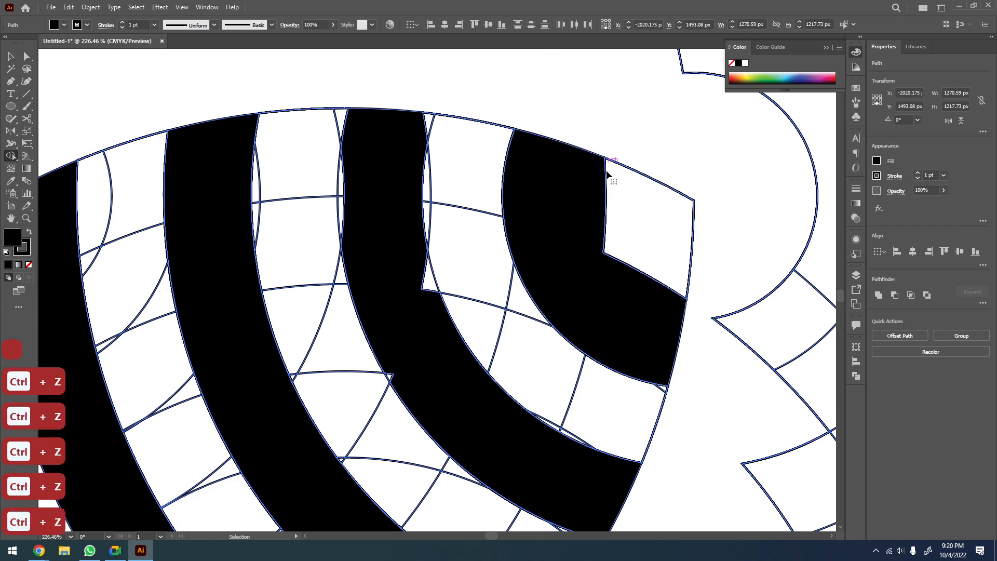
{"action": "key", "text": "ctrl+z"}
{"action": "key", "text": "ctrl+z"}
{"action": "key", "text": "ctrl+z"}
{"action": "key", "text": "ctrl+z"}
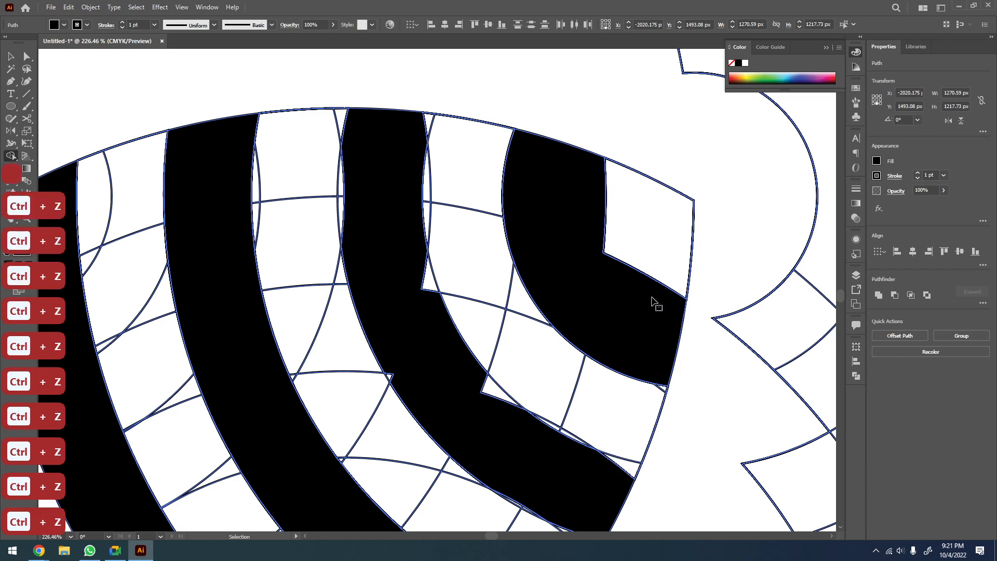
{"action": "key", "text": "ctrl+z"}
{"action": "key", "text": "ctrl+z"}
{"action": "key", "text": "ctrl+z"}
{"action": "key", "text": "ctrl+z"}
{"action": "key", "text": "ctrl+z"}
{"action": "key", "text": "ctrl+z"}
{"action": "key", "text": "ctrl+z"}
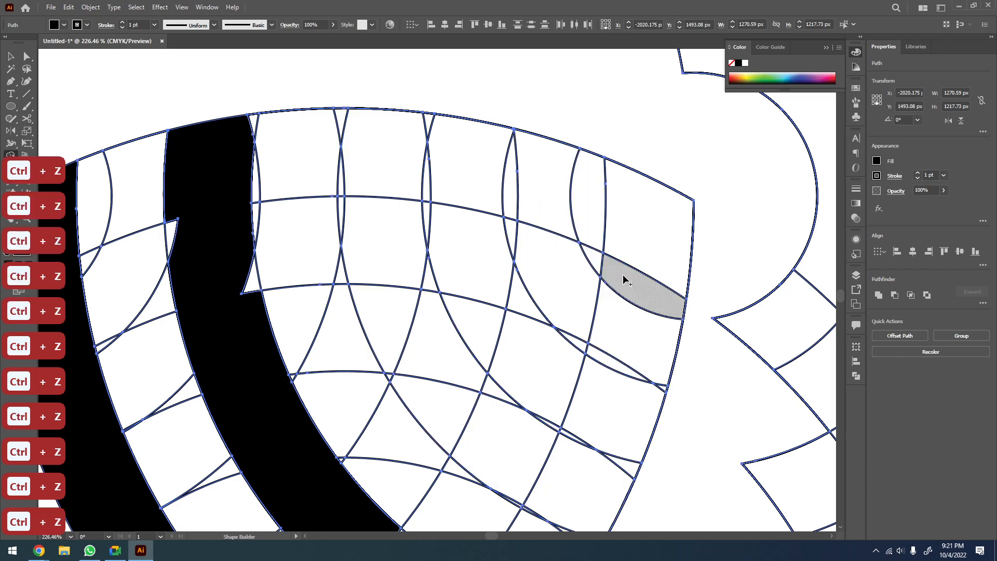
Merge the small sliver cells along the second stripe into it so its edges follow clean arcs
{"action": "left_click_drag", "start_coordinate": [412, 334], "coordinate": [482, 237]}
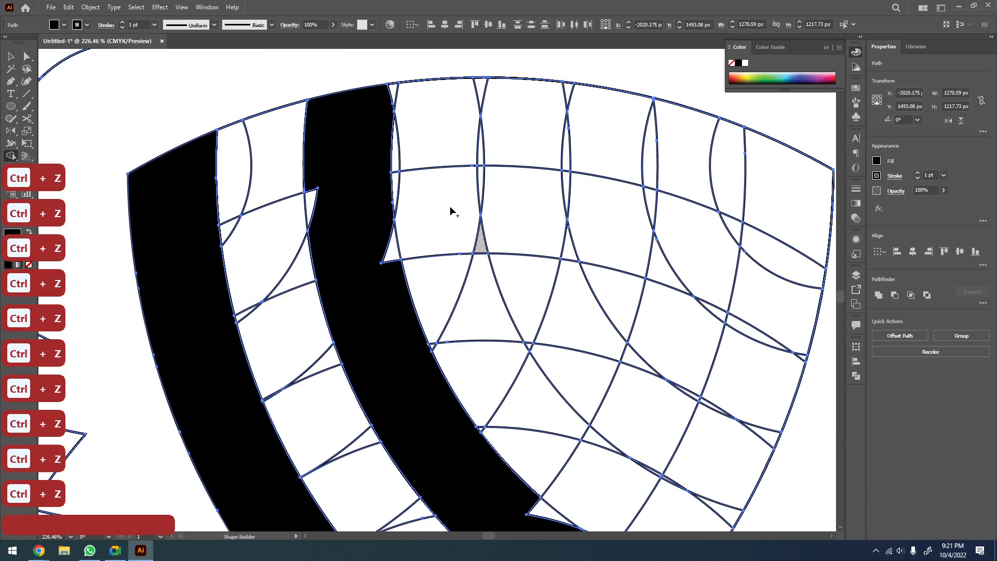
{"action": "key", "text": "ctrl+z"}
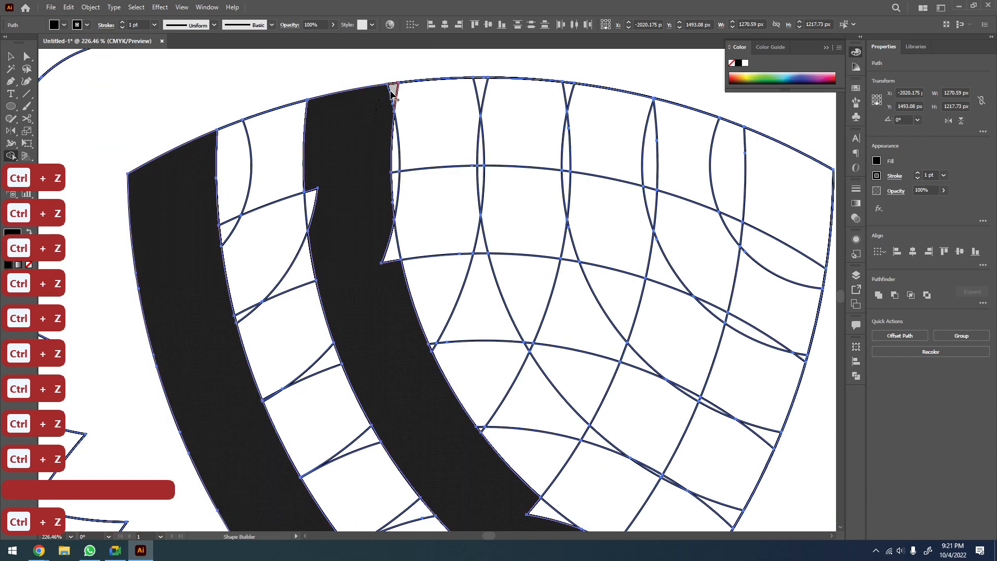
{"action": "mouse_move", "coordinate": [392, 93]}
{"action": "left_mouse_down"}
{"action": "mouse_move", "coordinate": [354, 162]}
{"action": "mouse_move", "coordinate": [331, 179]}
{"action": "left_mouse_up"}
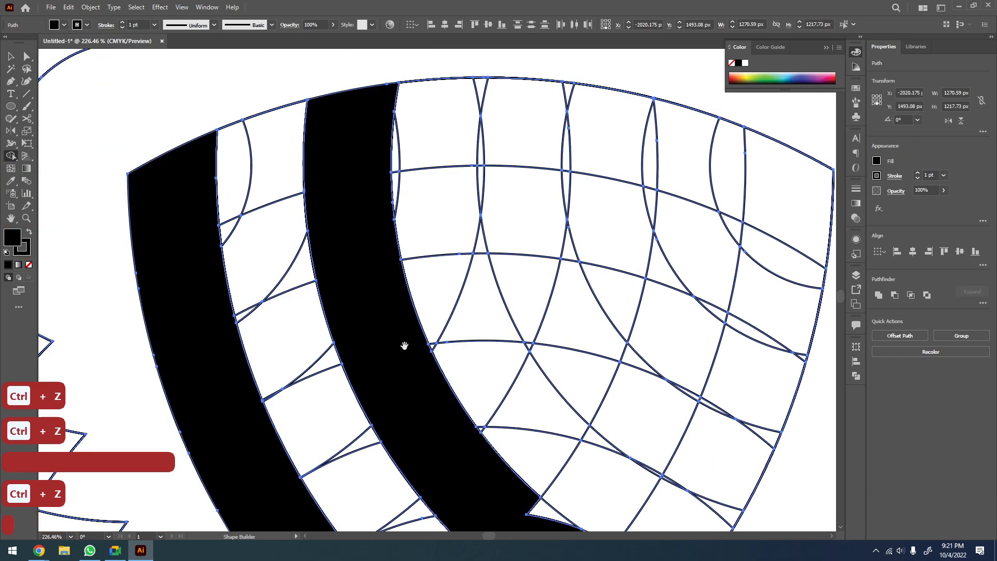
{"action": "scroll", "coordinate": [504, 392], "scroll_direction": "down", "scroll_amount": 5}
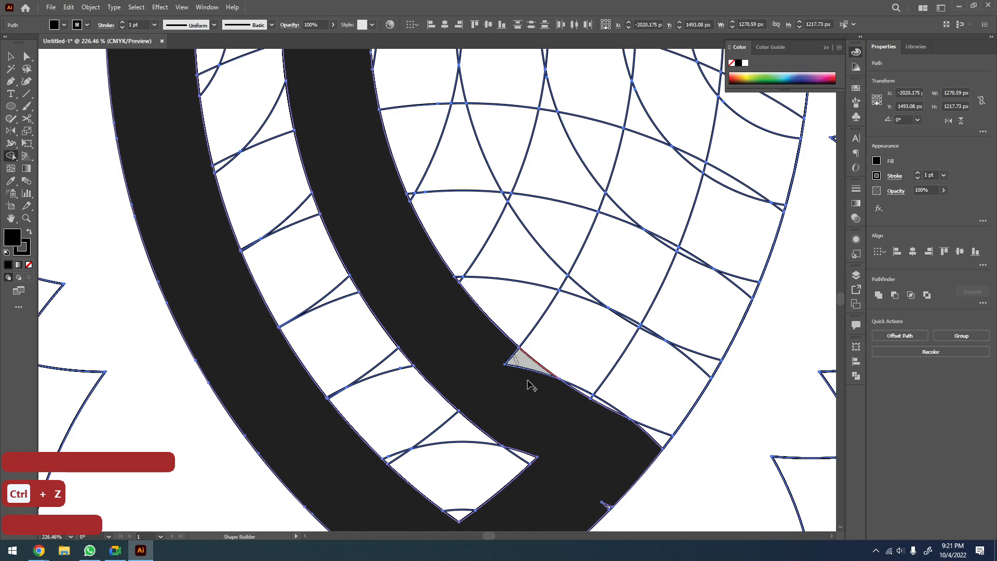
{"action": "left_click_drag", "start_coordinate": [523, 374], "coordinate": [594, 441]}
{"action": "scroll", "coordinate": [594, 441], "scroll_direction": "down", "scroll_amount": 3}
{"action": "left_click_drag", "start_coordinate": [483, 372], "coordinate": [602, 357]}
{"action": "left_click_drag", "start_coordinate": [582, 384], "coordinate": [552, 414]}
Merge the cells and slivers of the third curved stripe from the top arc to the right arc in black
{"action": "key", "text": "space"}
{"action": "mouse_move", "coordinate": [555, 367]}
{"action": "left_mouse_down"}
{"action": "mouse_move", "coordinate": [509, 432]}
{"action": "mouse_move", "coordinate": [492, 436]}
{"action": "mouse_move", "coordinate": [502, 490]}
{"action": "left_mouse_up"}
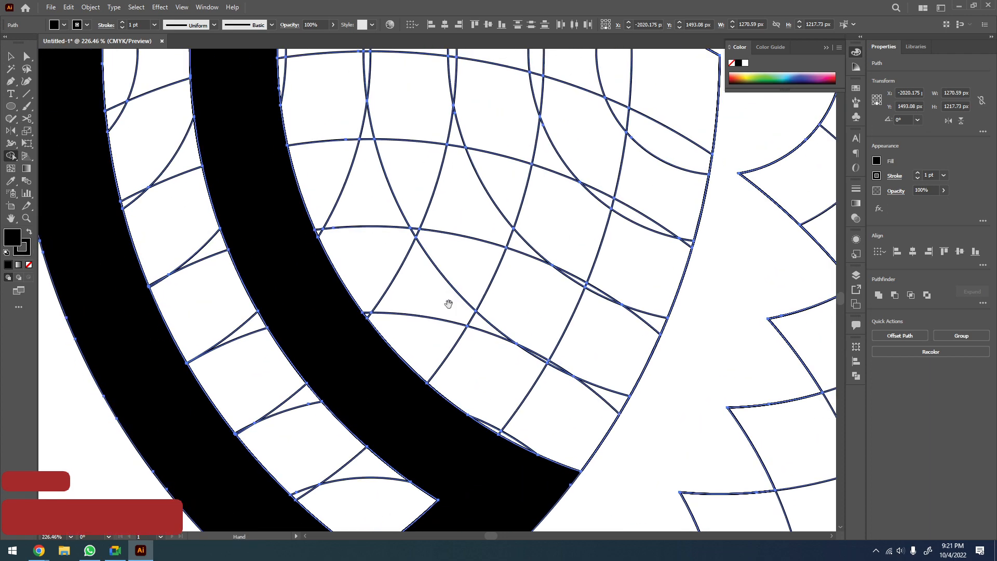
{"action": "left_click_drag", "start_coordinate": [492, 361], "coordinate": [541, 465]}
{"action": "left_click", "coordinate": [462, 145]}
{"action": "mouse_move", "coordinate": [456, 147]}
{"action": "left_mouse_down"}
{"action": "mouse_move", "coordinate": [428, 199]}
{"action": "mouse_move", "coordinate": [420, 157]}
{"action": "left_mouse_up"}
{"action": "mouse_move", "coordinate": [436, 200]}
{"action": "left_mouse_down"}
{"action": "mouse_move", "coordinate": [503, 266]}
{"action": "mouse_move", "coordinate": [508, 256]}
{"action": "left_mouse_up"}
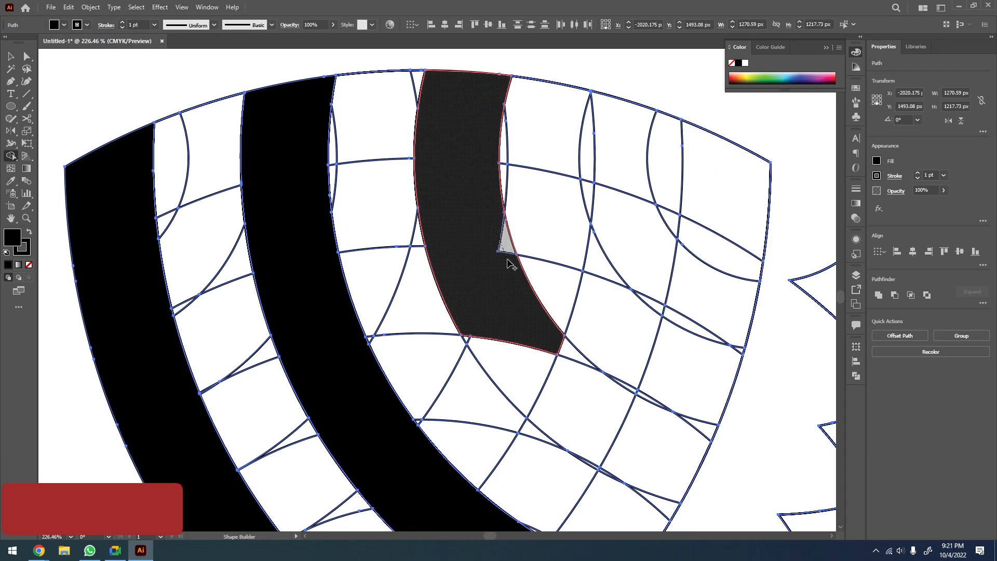
{"action": "mouse_move", "coordinate": [516, 334]}
{"action": "left_mouse_down"}
{"action": "mouse_move", "coordinate": [467, 342]}
{"action": "mouse_move", "coordinate": [567, 428]}
{"action": "left_mouse_up"}
{"action": "left_click_drag", "start_coordinate": [595, 468], "coordinate": [622, 475]}
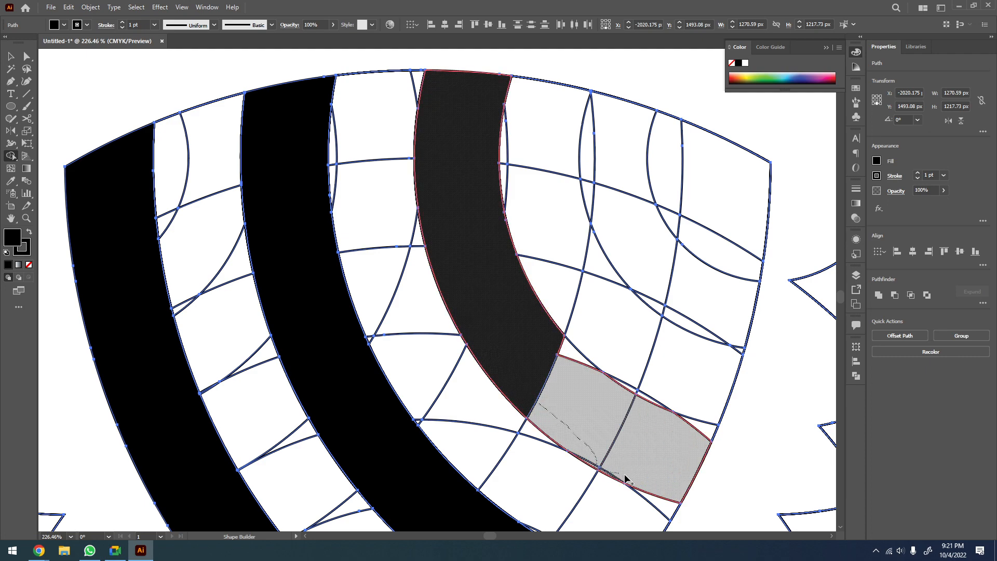
{"action": "left_click_drag", "start_coordinate": [572, 355], "coordinate": [564, 350]}
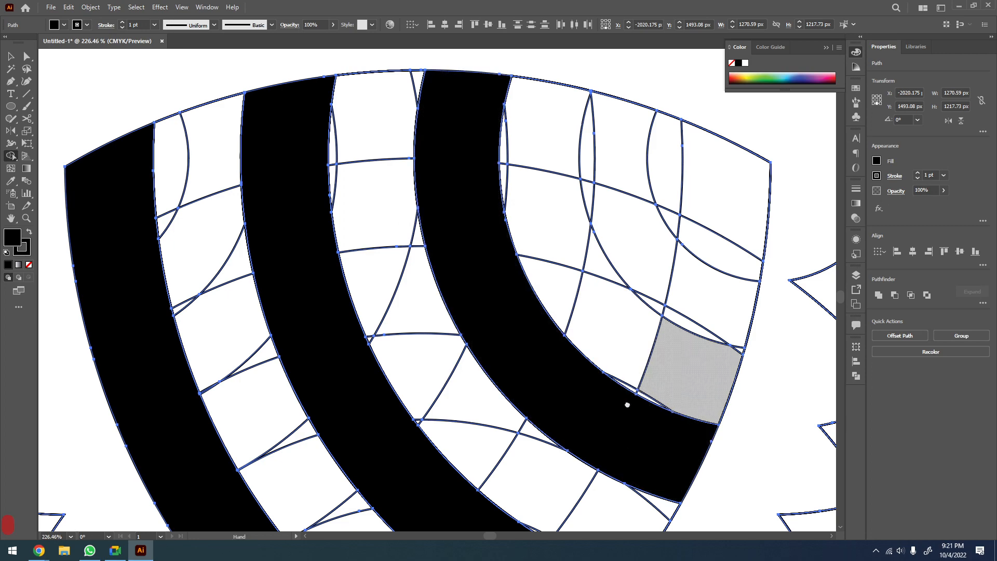
Merge a fourth concentric stripe near the upper-right corner and bridge it to the third stripe through the cells between them
{"action": "left_click_drag", "start_coordinate": [628, 405], "coordinate": [615, 469]}
{"action": "mouse_move", "coordinate": [576, 201]}
{"action": "left_mouse_down"}
{"action": "mouse_move", "coordinate": [637, 207]}
{"action": "mouse_move", "coordinate": [627, 239]}
{"action": "mouse_move", "coordinate": [579, 260]}
{"action": "left_mouse_up"}
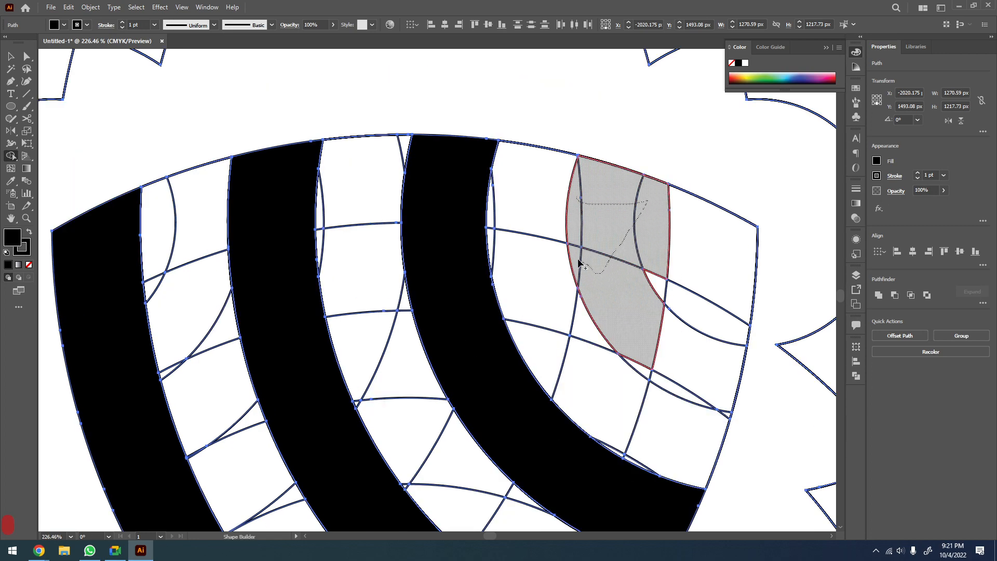
{"action": "mouse_move", "coordinate": [657, 325]}
{"action": "left_mouse_down"}
{"action": "mouse_move", "coordinate": [676, 367]}
{"action": "mouse_move", "coordinate": [697, 378]}
{"action": "left_mouse_up"}
{"action": "key", "text": "ctrl+z"}
{"action": "mouse_move", "coordinate": [652, 318]}
{"action": "left_mouse_down"}
{"action": "mouse_move", "coordinate": [617, 269]}
{"action": "mouse_move", "coordinate": [598, 195]}
{"action": "mouse_move", "coordinate": [579, 212]}
{"action": "left_mouse_up"}
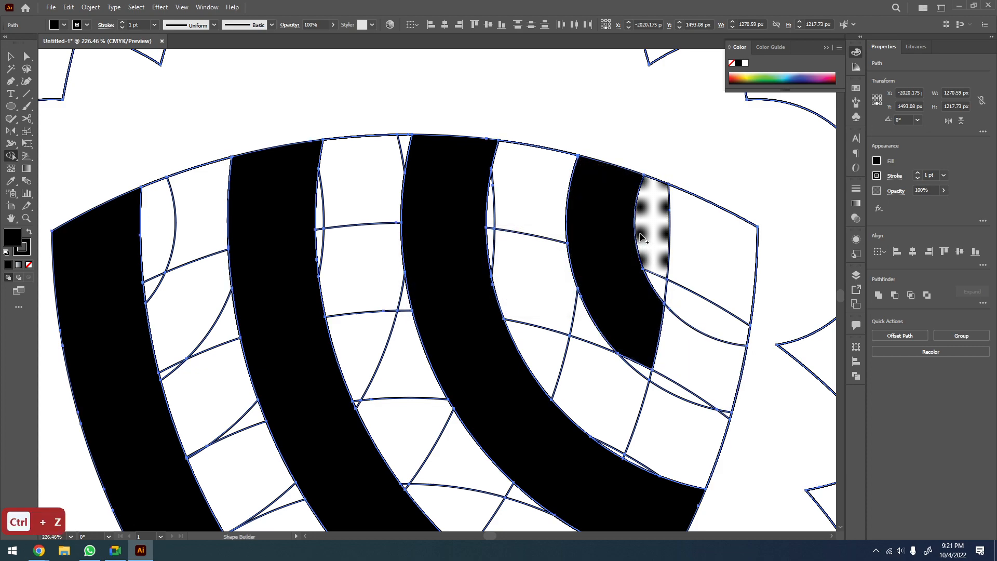
{"action": "left_click_drag", "start_coordinate": [636, 319], "coordinate": [675, 384]}
{"action": "mouse_move", "coordinate": [630, 354]}
{"action": "left_mouse_down"}
{"action": "mouse_move", "coordinate": [654, 375]}
{"action": "mouse_move", "coordinate": [640, 364]}
{"action": "left_mouse_up"}
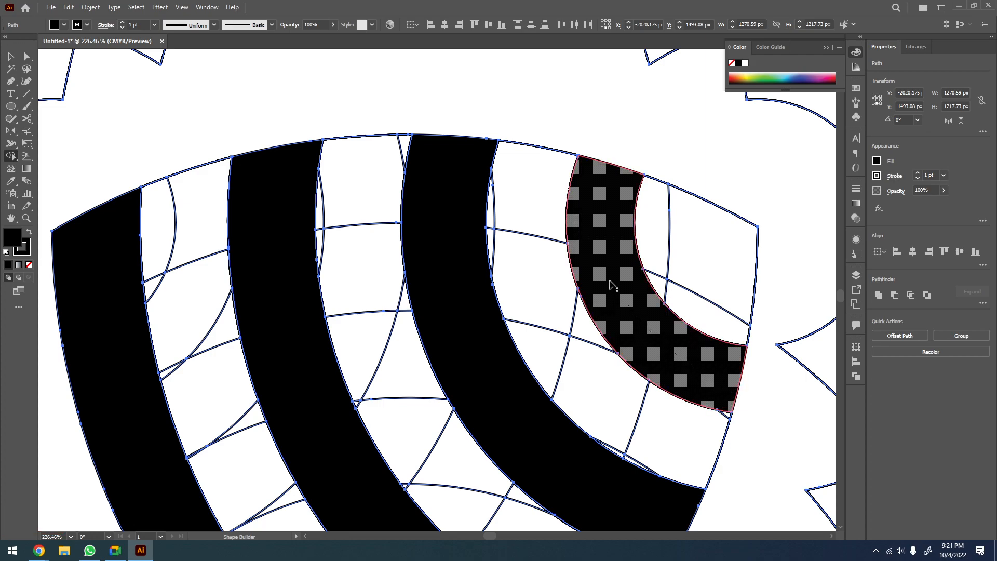
{"action": "mouse_move", "coordinate": [596, 322]}
{"action": "left_mouse_down"}
{"action": "mouse_move", "coordinate": [456, 275]}
{"action": "mouse_move", "coordinate": [459, 242]}
{"action": "left_mouse_up"}
{"action": "left_click_drag", "start_coordinate": [529, 254], "coordinate": [561, 255]}
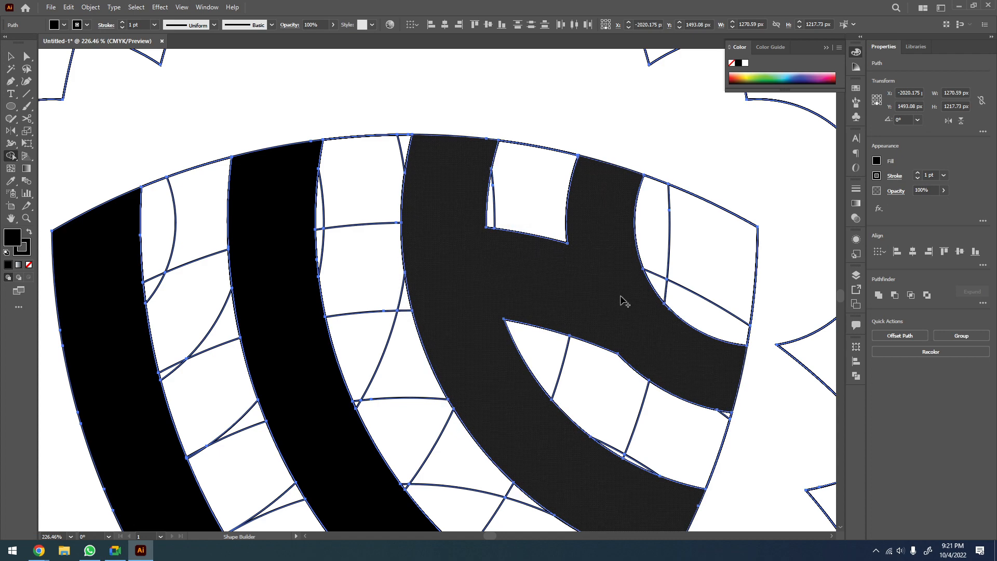
Select the black stripe shapes and move them out of the circle grid to its left
{"action": "key", "text": "v"}
{"action": "key", "text": "z"}
{"action": "scroll", "coordinate": [649, 321], "scroll_direction": "down", "scroll_amount": 4}
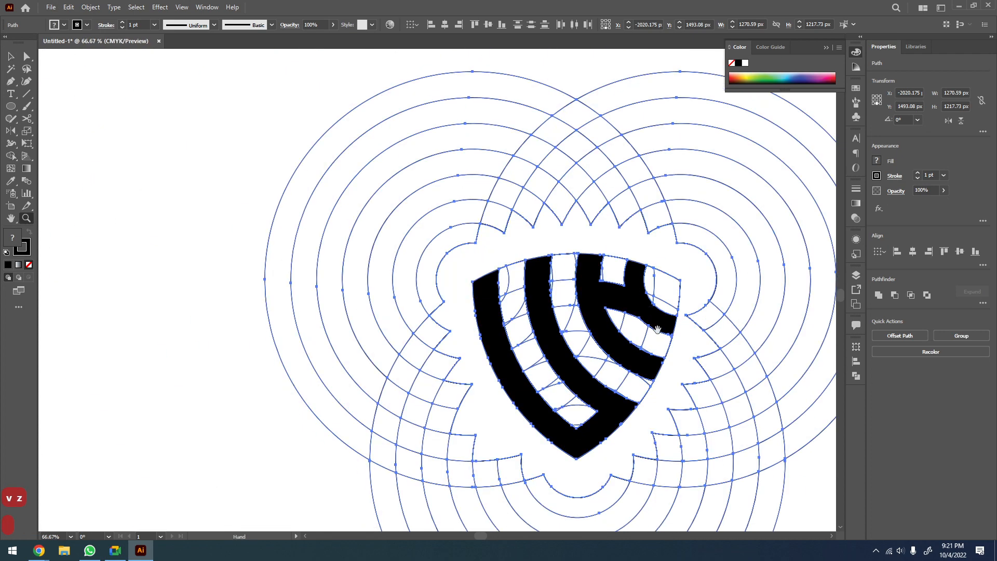
{"action": "left_click_drag", "start_coordinate": [657, 329], "coordinate": [567, 202]}
{"action": "key", "text": "v"}
{"action": "left_click", "coordinate": [557, 309]}
{"action": "left_click", "coordinate": [521, 268]}
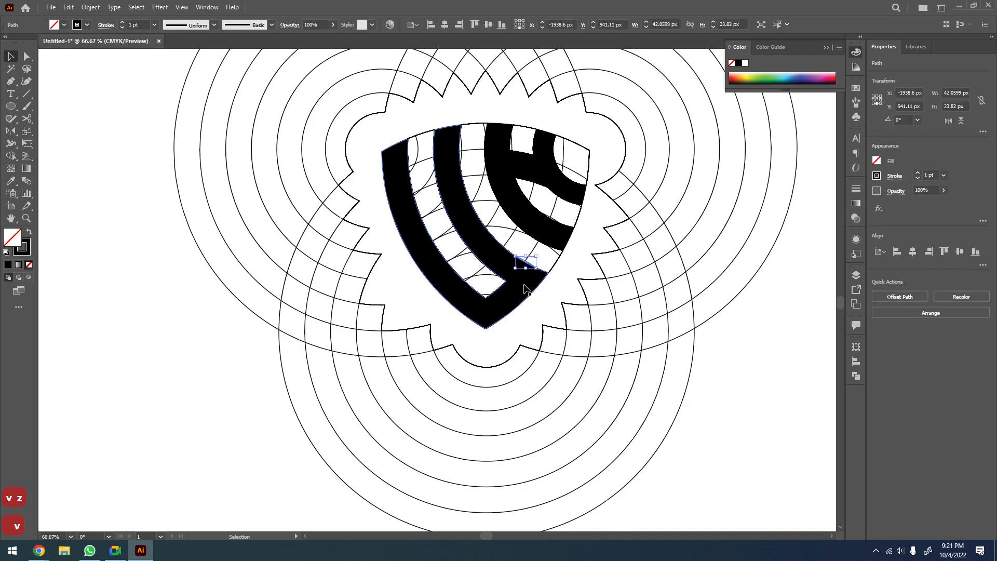
{"action": "left_click", "coordinate": [525, 289]}
{"action": "left_click", "coordinate": [562, 239], "text": "shift"}
{"action": "key", "text": "z"}
{"action": "left_click", "coordinate": [540, 240], "text": "alt"}
{"action": "left_click_drag", "start_coordinate": [566, 256], "coordinate": [334, 280]}
{"action": "key", "text": "v"}
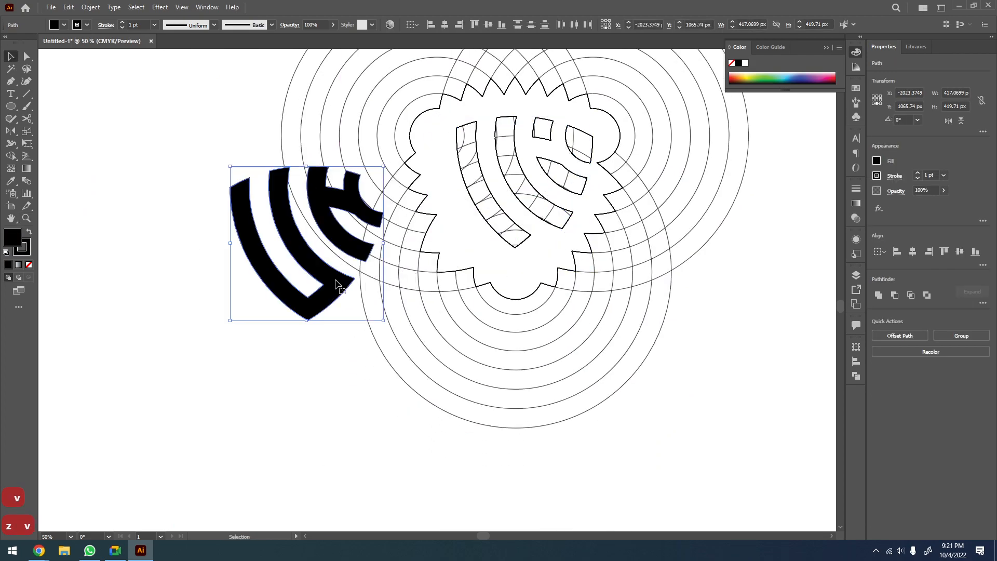
Move the mark clear of the circles, remove its stroke and deselect it
{"action": "key", "text": "space"}
{"action": "left_click_drag", "start_coordinate": [343, 231], "coordinate": [215, 231]}
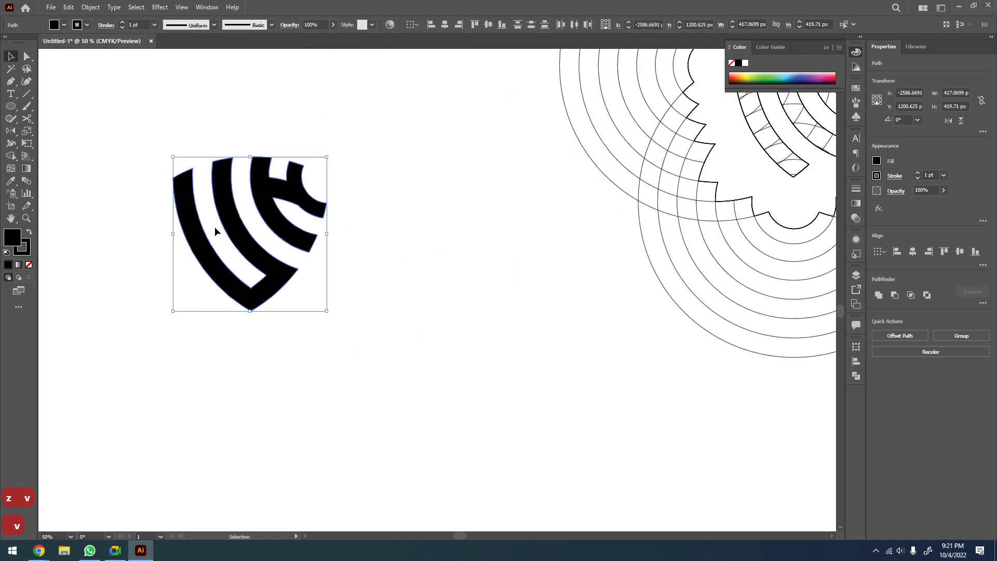
{"action": "left_click", "coordinate": [29, 265]}
{"action": "left_click", "coordinate": [253, 377]}
Examine the isolated black mark up close and at reduced size
{"action": "key", "text": "z"}
{"action": "left_click", "coordinate": [282, 215], "text": "alt"}
{"action": "key", "text": "space"}
{"action": "left_click_drag", "start_coordinate": [338, 292], "coordinate": [453, 251]}
{"action": "key", "text": "z"}
{"action": "left_click_drag", "start_coordinate": [451, 119], "coordinate": [276, 294]}
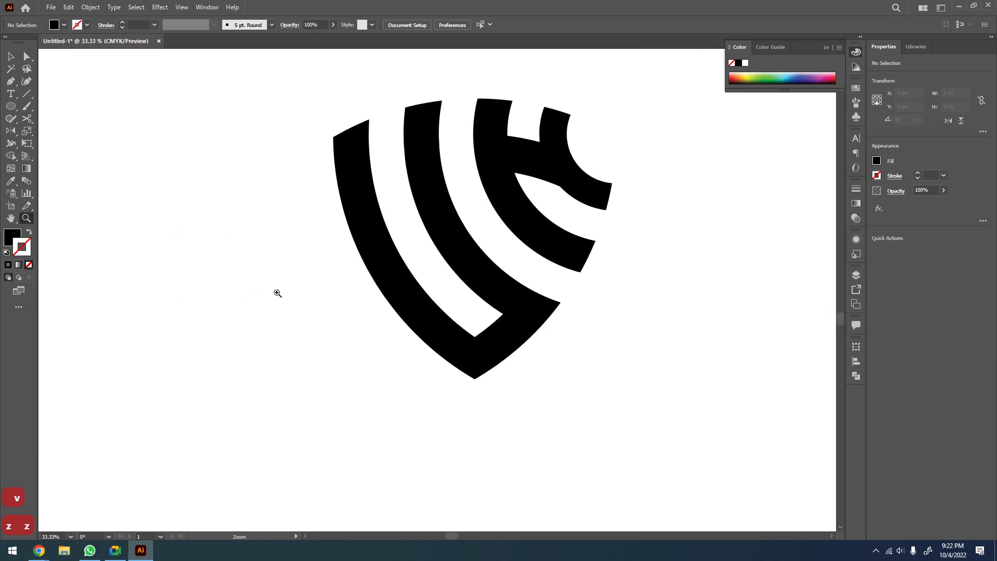
{"action": "scroll", "coordinate": [424, 229], "scroll_direction": "down", "scroll_amount": 2}
{"action": "scroll", "coordinate": [426, 241], "scroll_direction": "right", "scroll_amount": 2}
{"action": "left_click_drag", "start_coordinate": [537, 147], "coordinate": [289, 313]}
{"action": "scroll", "coordinate": [427, 247], "scroll_direction": "down", "scroll_amount": 3}
{"action": "key", "text": "space"}
{"action": "left_click_drag", "start_coordinate": [403, 298], "coordinate": [346, 287]}
Select the whole mark and move it farther left onto empty canvas, away from the circle grid
{"action": "key", "text": "v"}
{"action": "left_click_drag", "start_coordinate": [448, 193], "coordinate": [274, 345]}
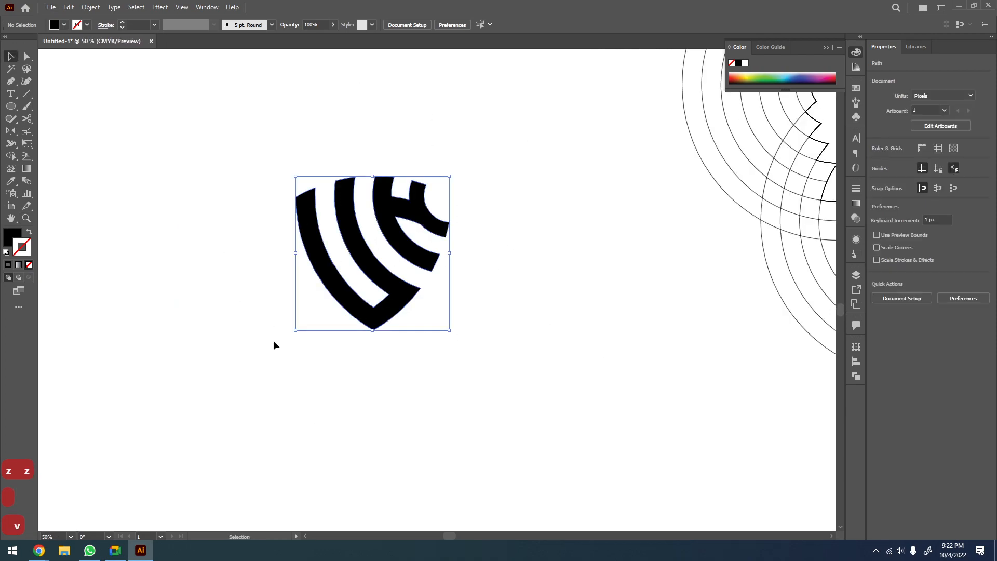
{"action": "key", "text": "z"}
{"action": "scroll", "coordinate": [337, 260], "scroll_direction": "down", "scroll_amount": 2}
{"action": "key", "text": "space"}
{"action": "left_click_drag", "start_coordinate": [355, 296], "coordinate": [700, 292]}
{"action": "key", "text": "v"}
{"action": "left_click_drag", "start_coordinate": [718, 247], "coordinate": [378, 198]}
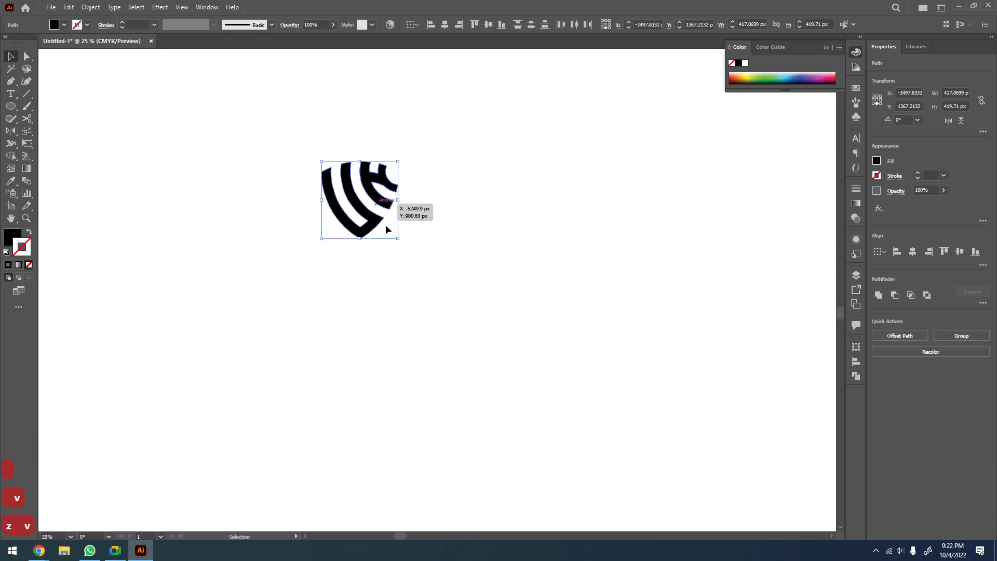
{"action": "left_click", "coordinate": [448, 262]}
Select the leftover circle grid artwork and delete it
{"action": "key", "text": "z"}
{"action": "left_click", "coordinate": [554, 289], "text": "alt"}
{"action": "left_click", "coordinate": [554, 288], "text": "alt"}
{"action": "key", "text": "space"}
{"action": "left_click_drag", "start_coordinate": [554, 285], "coordinate": [465, 307]}
{"action": "key", "text": "v"}
{"action": "left_click_drag", "start_coordinate": [574, 182], "coordinate": [381, 341]}
{"action": "key", "text": "Delete"}
Move the black mark back to the right to about X 69.9 px, Y -455.5 px and group its parts
{"action": "left_click_drag", "start_coordinate": [161, 258], "coordinate": [659, 115]}
{"action": "scroll", "coordinate": [677, 100], "scroll_direction": "up", "scroll_amount": 5}
{"action": "key", "text": "ctrl+g"}
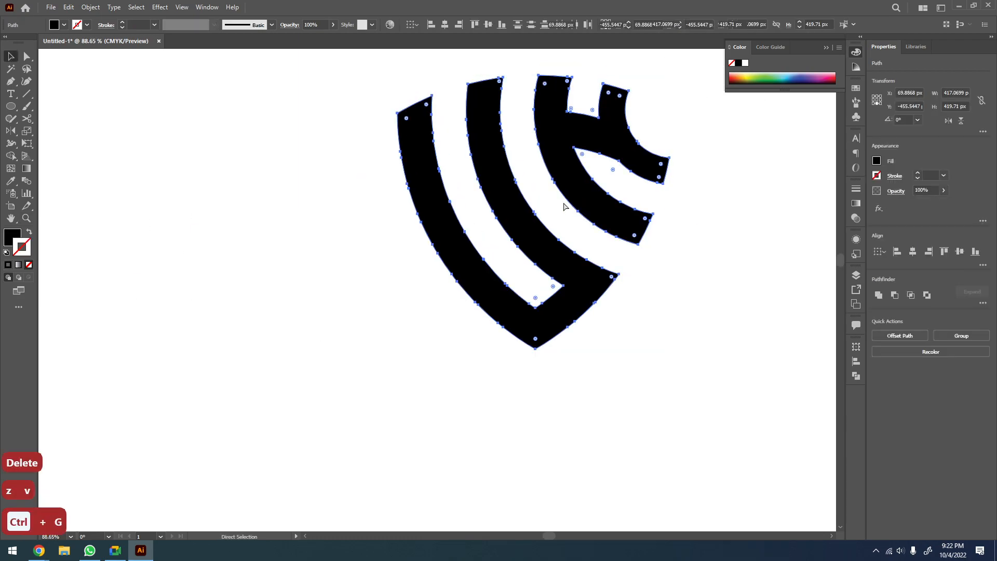
Delete the stray copy of the striped mark lying far from the artboard on the empty canvas
{"action": "key", "text": "z"}
{"action": "left_click_drag", "start_coordinate": [431, 238], "coordinate": [397, 252]}
{"action": "left_click_drag", "start_coordinate": [396, 252], "coordinate": [717, 104]}
{"action": "scroll", "coordinate": [377, 257], "scroll_direction": "down", "scroll_amount": 3}
{"action": "left_click_drag", "start_coordinate": [448, 238], "coordinate": [541, 201]}
{"action": "key", "text": "v"}
{"action": "left_click_drag", "start_coordinate": [245, 239], "coordinate": [288, 276]}
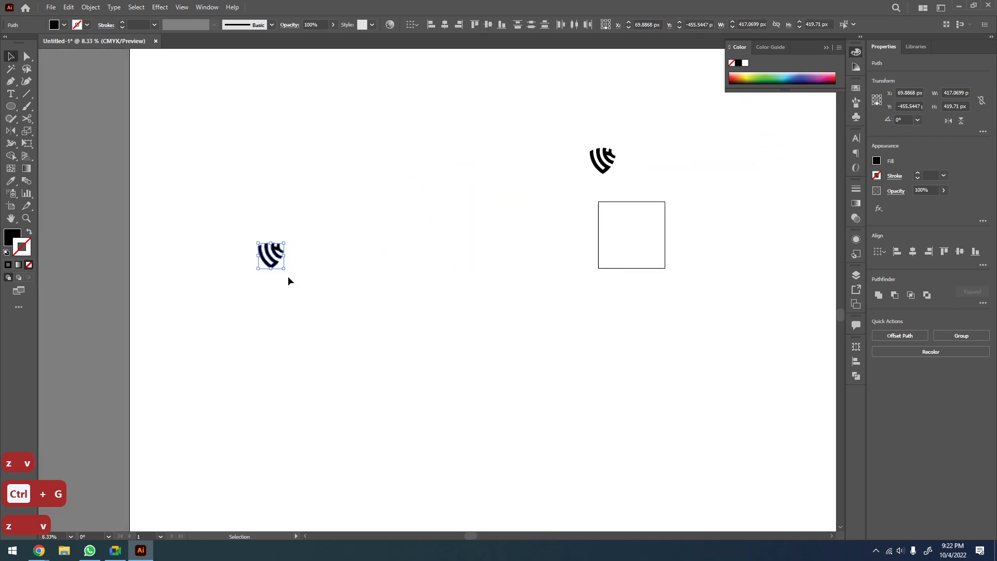
{"action": "key", "text": "Delete"}
Examine the remaining grouped mark up close and at reduced size
{"action": "left_click", "coordinate": [610, 165]}
{"action": "key", "text": "z"}
{"action": "left_click_drag", "start_coordinate": [614, 166], "coordinate": [664, 167]}
{"action": "left_click_drag", "start_coordinate": [525, 224], "coordinate": [555, 315]}
{"action": "key", "text": "v"}
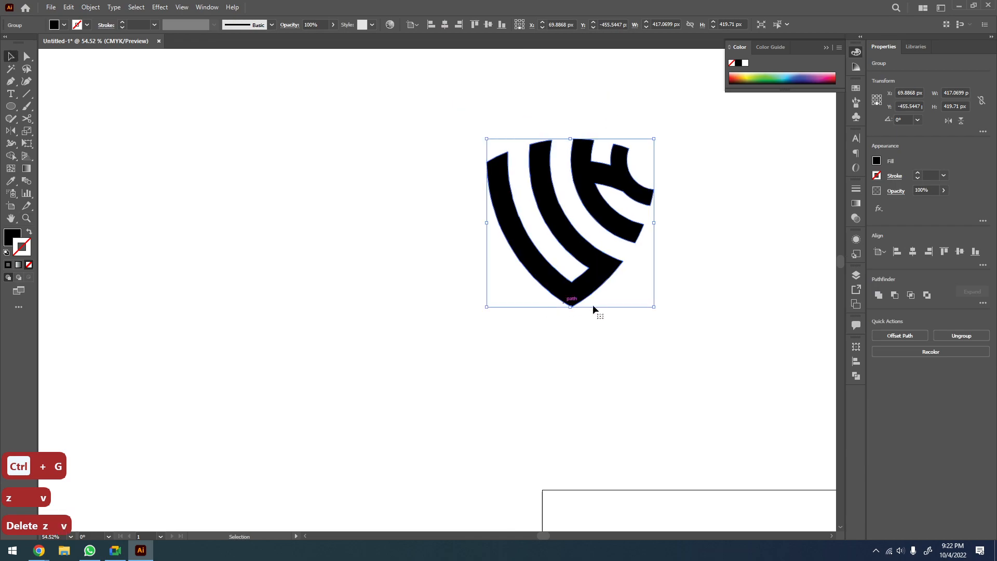
{"action": "left_click", "coordinate": [617, 216]}
{"action": "key", "text": "z"}
{"action": "left_click", "coordinate": [623, 256], "text": "alt"}
{"action": "left_click_drag", "start_coordinate": [624, 257], "coordinate": [588, 207]}
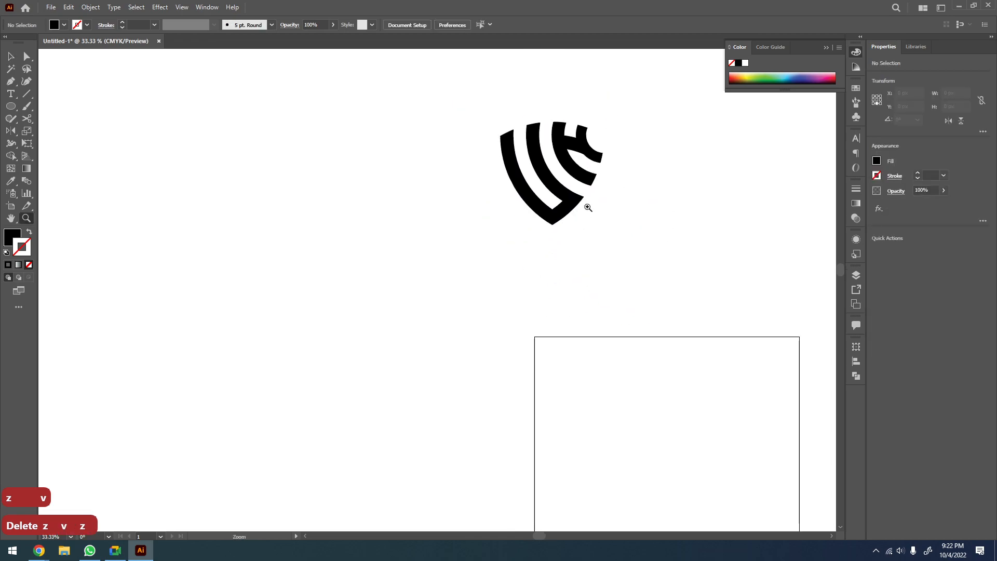
{"action": "key", "text": "z"}
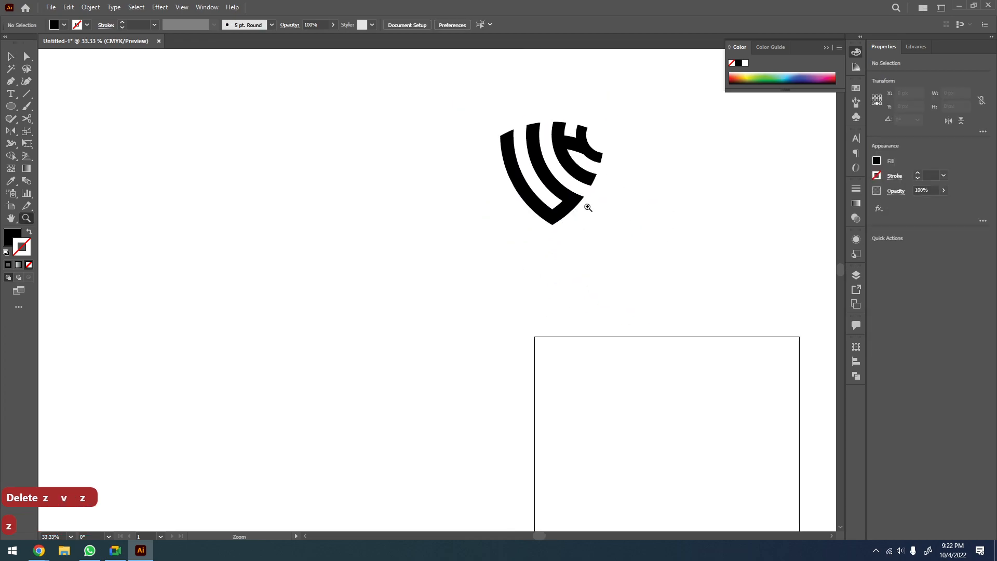
Move the grouped mark to the right so it sits just above the artboard, and deselect it
{"action": "scroll", "coordinate": [590, 208], "scroll_direction": "down", "scroll_amount": 3}
{"action": "left_click_drag", "start_coordinate": [585, 301], "coordinate": [388, 320]}
{"action": "key", "text": "z"}
{"action": "scroll", "coordinate": [472, 233], "scroll_direction": "down", "scroll_amount": 3}
{"action": "left_click_drag", "start_coordinate": [486, 138], "coordinate": [510, 280]}
{"action": "key", "text": "v"}
{"action": "left_click_drag", "start_coordinate": [618, 133], "coordinate": [720, 154]}
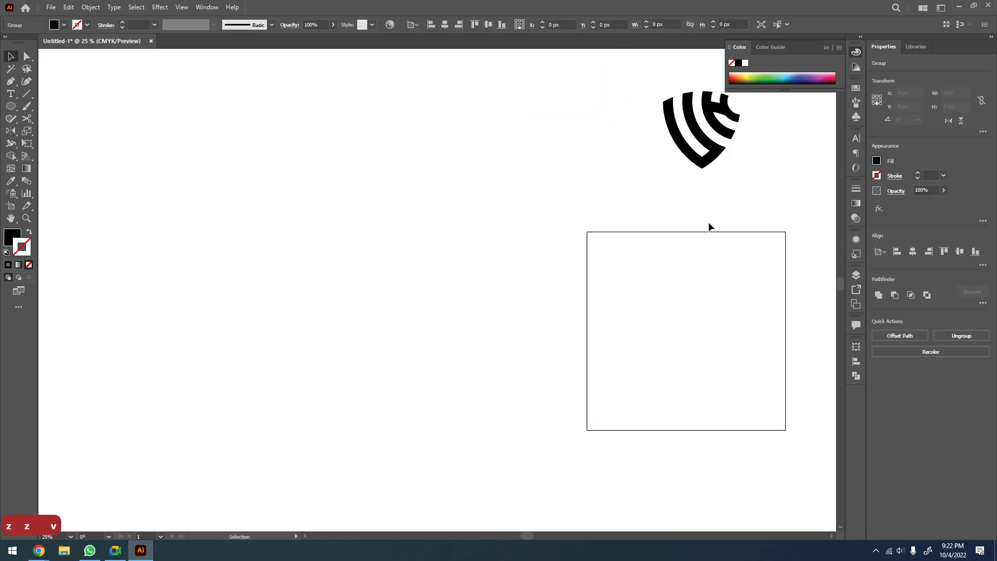
{"action": "left_click", "coordinate": [710, 227]}
Create a hexagon about 900 px wide and 780 px high on the empty canvas left of the artboard
{"action": "key", "text": "z"}
{"action": "left_click", "coordinate": [394, 283]}
{"action": "left_click_drag", "start_coordinate": [394, 281], "coordinate": [388, 208]}
{"action": "left_click_drag", "start_coordinate": [13, 111], "coordinate": [63, 142]}
{"action": "left_click_drag", "start_coordinate": [262, 204], "coordinate": [333, 284]}
{"action": "key", "text": "v"}
{"action": "left_click_drag", "start_coordinate": [297, 228], "coordinate": [360, 282]}
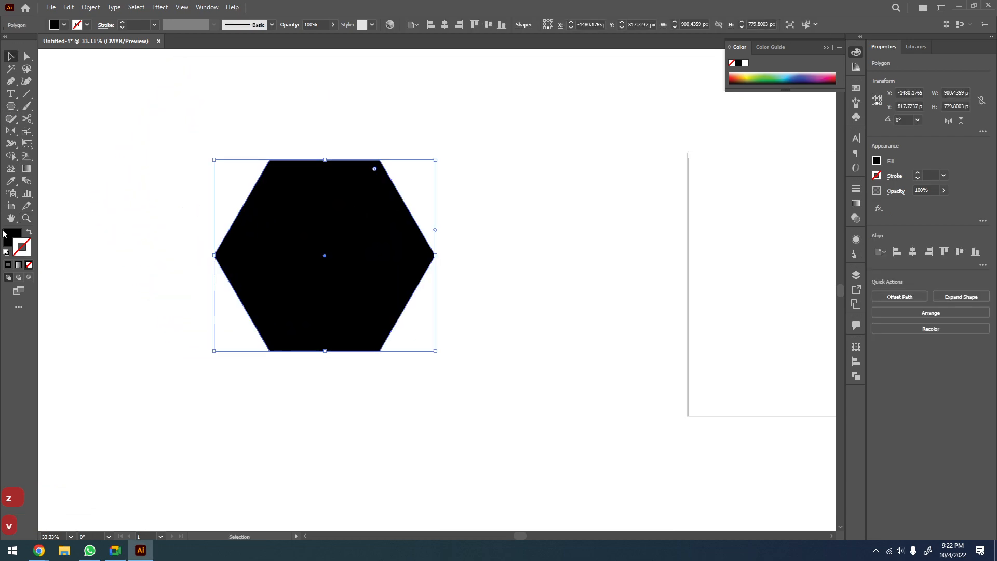
Swap the hexagon's fill and stroke so it has no fill and a 1 pt black outline
{"action": "left_click", "coordinate": [29, 232]}
{"action": "left_click", "coordinate": [98, 237]}
{"action": "key", "text": "z"}
{"action": "left_click", "coordinate": [263, 244]}
{"action": "left_click_drag", "start_coordinate": [344, 292], "coordinate": [205, 270]}
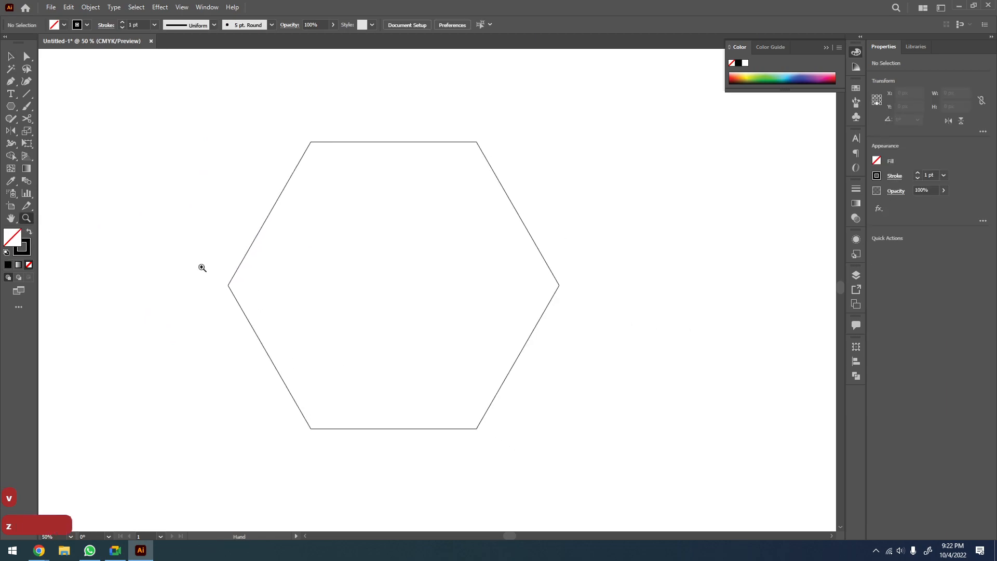
{"action": "key", "text": "v"}
{"action": "key", "text": "z"}
{"action": "left_click", "coordinate": [298, 246], "text": "alt"}
{"action": "left_click_drag", "start_coordinate": [364, 262], "coordinate": [364, 269]}
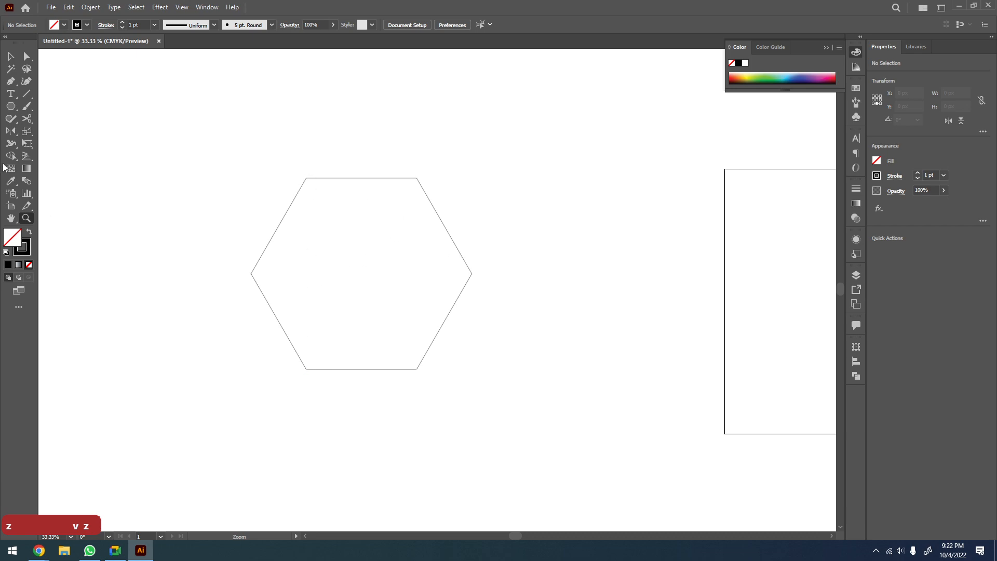
Draw a vertical line about 1601 px long centred on the hexagon's left vertex and copy it onto the right vertex
{"action": "left_click", "coordinate": [32, 93]}
{"action": "left_click_drag", "start_coordinate": [251, 273], "coordinate": [251, 469]}
{"action": "key", "text": "v"}
{"action": "left_click_drag", "start_coordinate": [251, 244], "coordinate": [455, 254]}
{"action": "left_click_drag", "start_coordinate": [469, 254], "coordinate": [409, 351]}
{"action": "left_click", "coordinate": [488, 290]}
{"action": "key", "text": "z"}
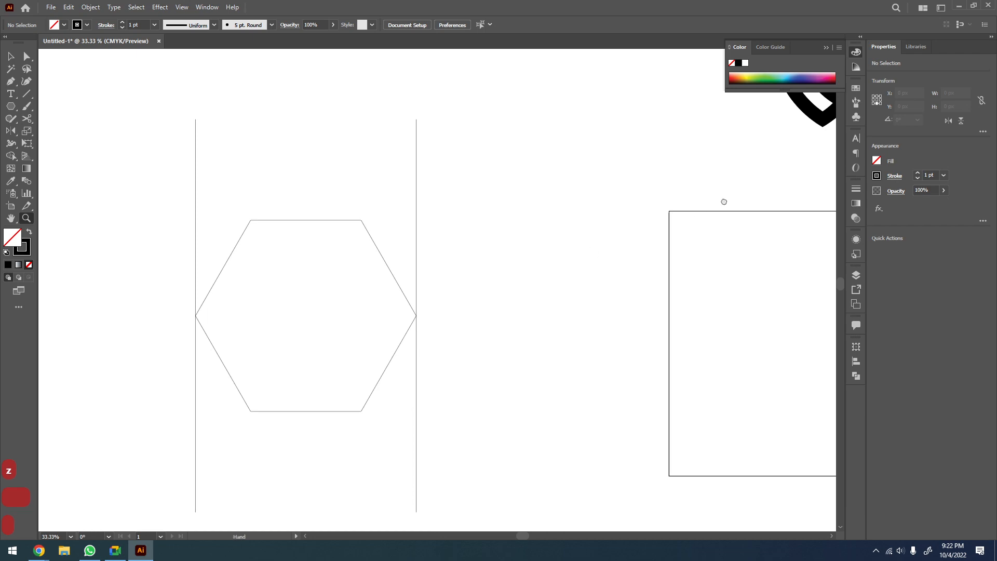
Move the striped mark between the hexagon and the artboard, to about X -270 px, Y 65 px
{"action": "left_click_drag", "start_coordinate": [727, 198], "coordinate": [452, 322]}
{"action": "key", "text": "v"}
{"action": "left_click_drag", "start_coordinate": [612, 164], "coordinate": [525, 252]}
{"action": "left_click_drag", "start_coordinate": [527, 285], "coordinate": [622, 296]}
{"action": "left_click_drag", "start_coordinate": [649, 223], "coordinate": [431, 323]}
{"action": "left_click_drag", "start_coordinate": [418, 409], "coordinate": [497, 344]}
{"action": "left_click", "coordinate": [500, 358]}
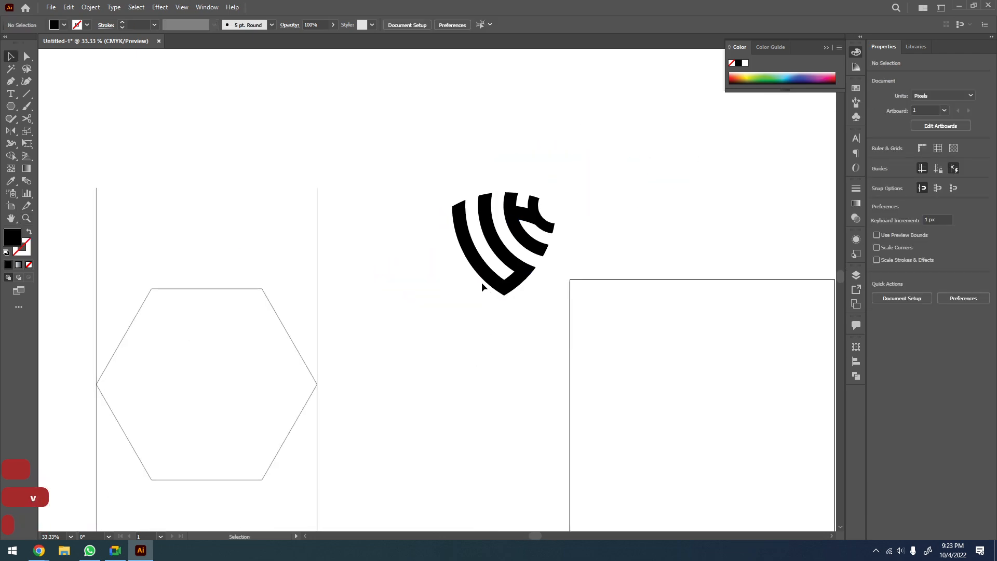
{"action": "left_click", "coordinate": [468, 240]}
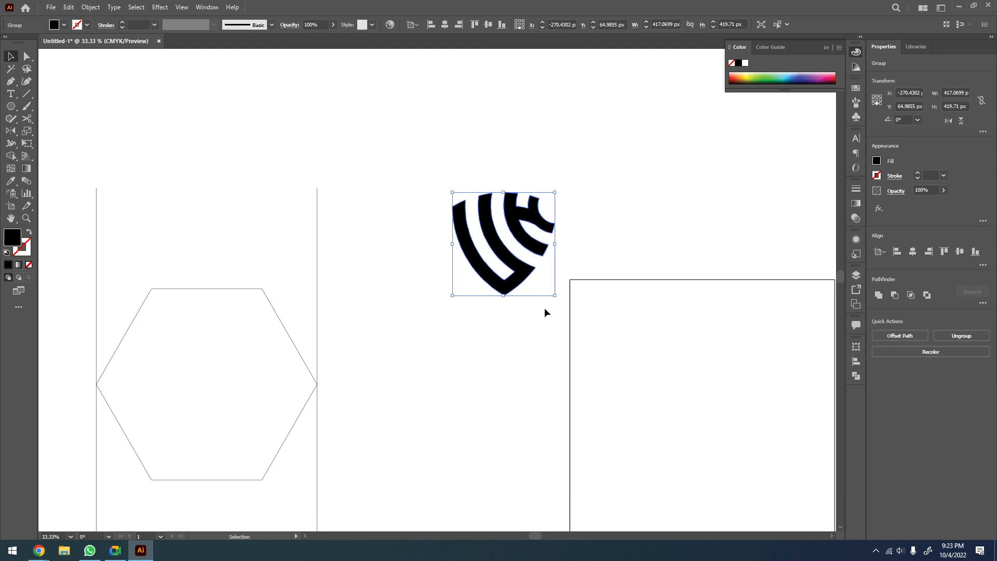
Blend the two vertical lines across the hexagon using Specified Steps spacing with 7 steps
{"action": "left_click_drag", "start_coordinate": [414, 331], "coordinate": [530, 292]}
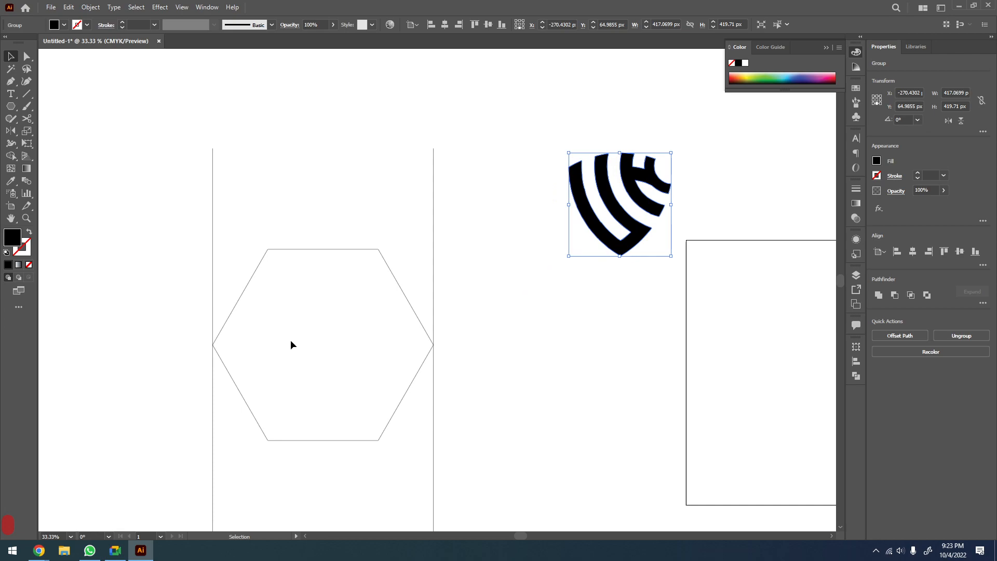
{"action": "left_click_drag", "start_coordinate": [456, 176], "coordinate": [218, 201]}
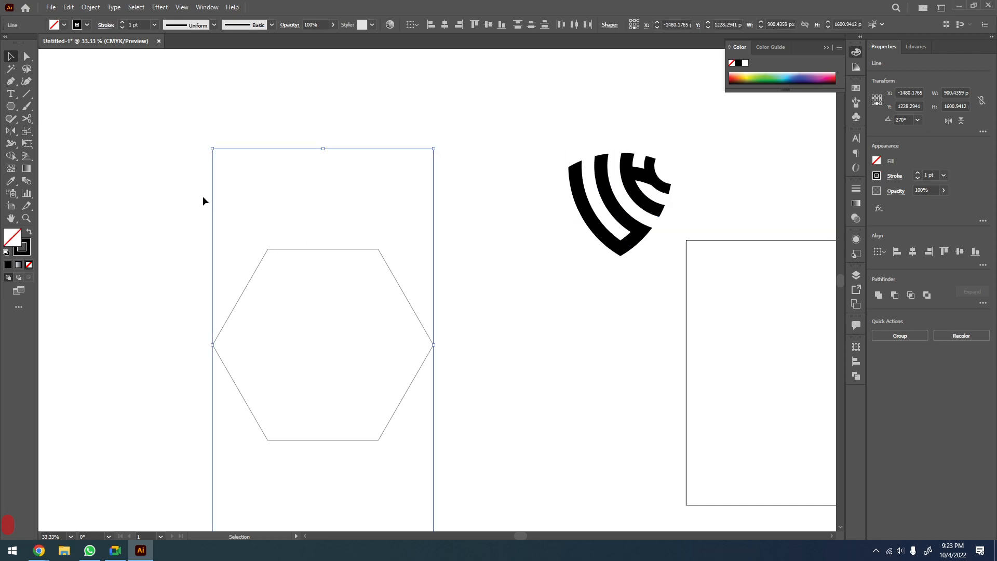
{"action": "key", "text": "w"}
{"action": "key", "text": "Return"}
{"action": "left_click", "coordinate": [636, 238]}
{"action": "left_click", "coordinate": [638, 261]}
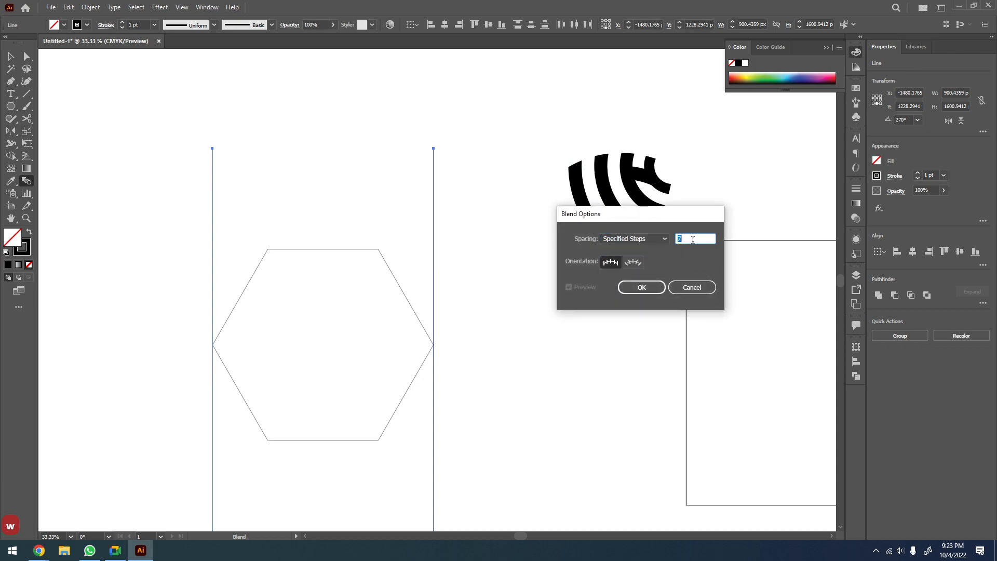
{"action": "left_click", "coordinate": [640, 290]}
{"action": "left_click", "coordinate": [434, 207]}
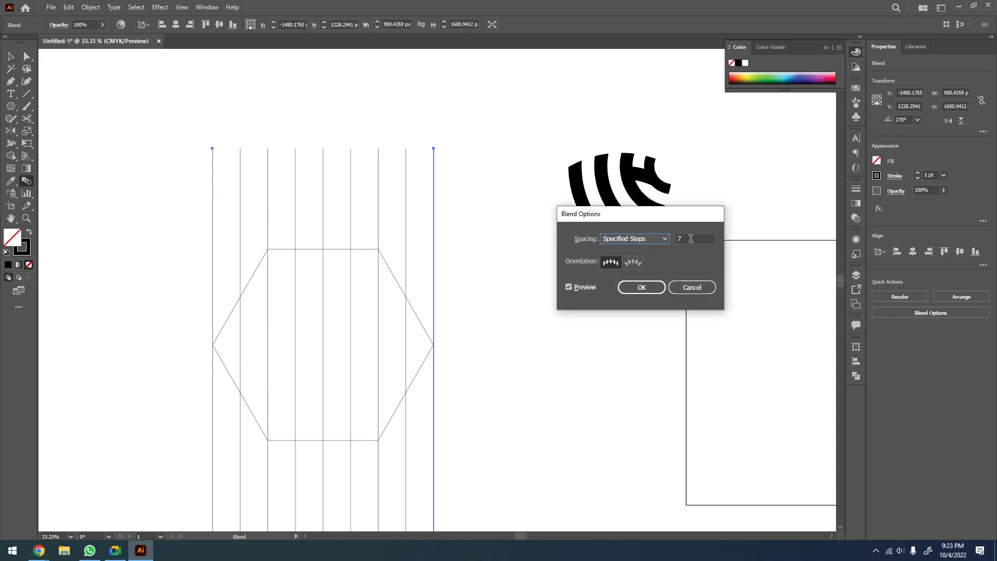
Set the vertical line blend to 6 specified steps and deselect it
{"action": "left_click", "coordinate": [689, 238]}
{"action": "key", "text": "ctrl+a"}
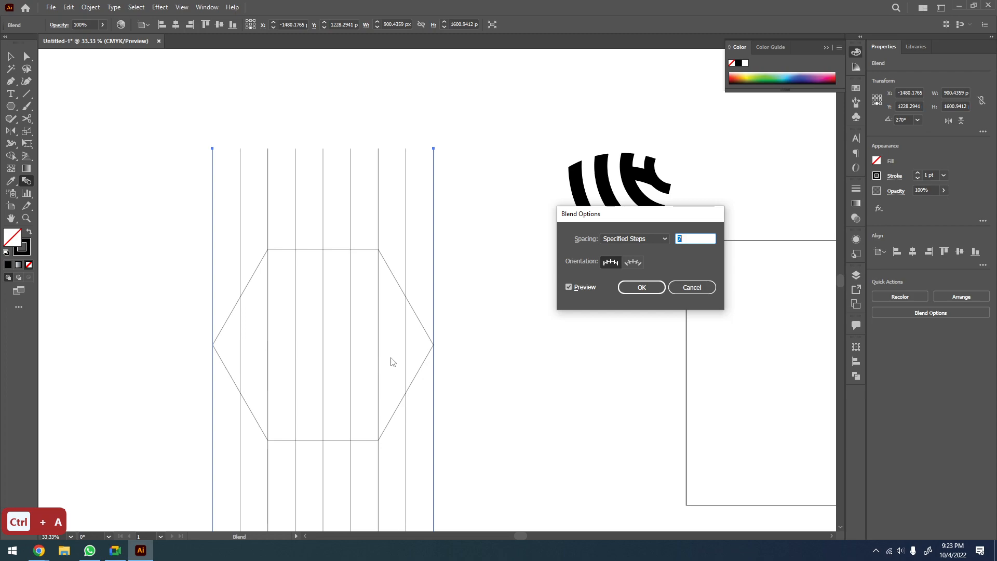
{"action": "key", "text": "Down"}
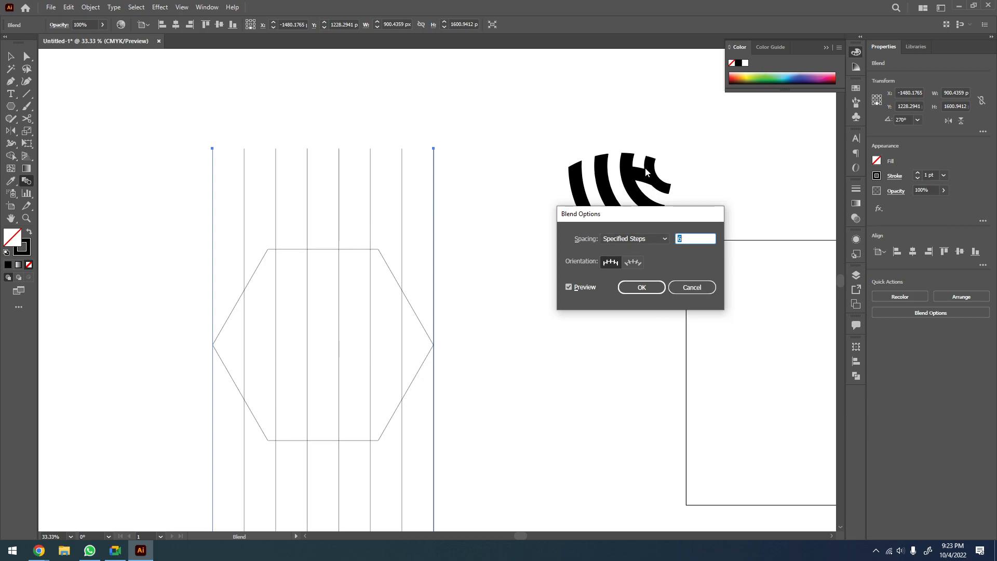
{"action": "left_click", "coordinate": [642, 287]}
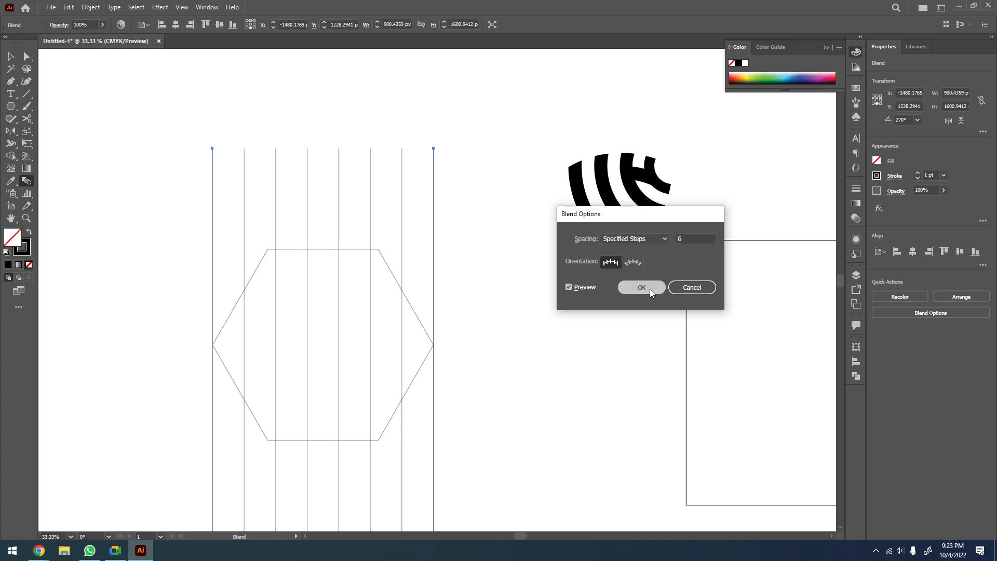
{"action": "key", "text": "v"}
{"action": "left_click", "coordinate": [476, 178]}
Expand the blend of vertical lines into editable line objects
{"action": "left_click_drag", "start_coordinate": [463, 172], "coordinate": [156, 194]}
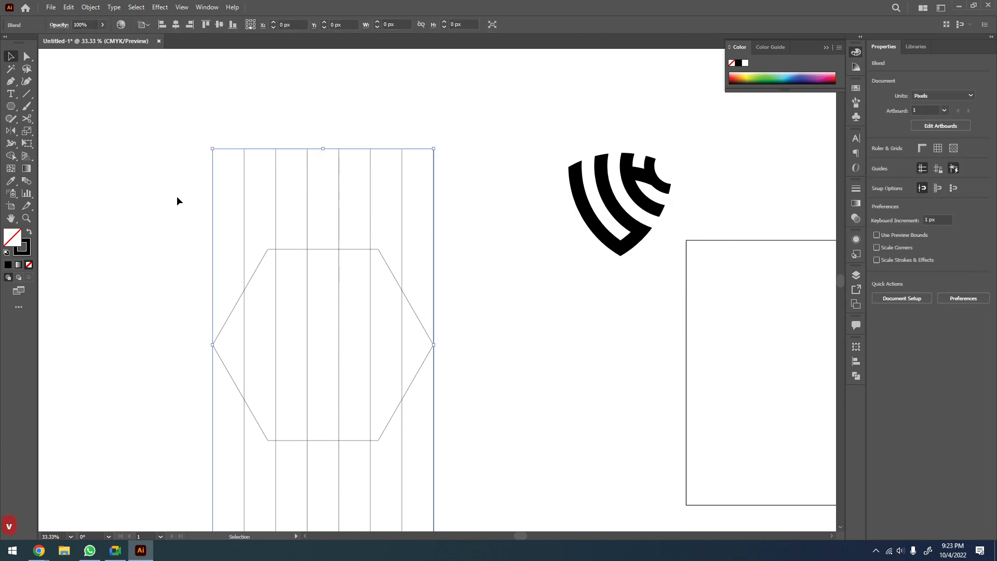
{"action": "left_click", "coordinate": [84, 10]}
{"action": "left_click", "coordinate": [122, 128]}
{"action": "left_click", "coordinate": [474, 331]}
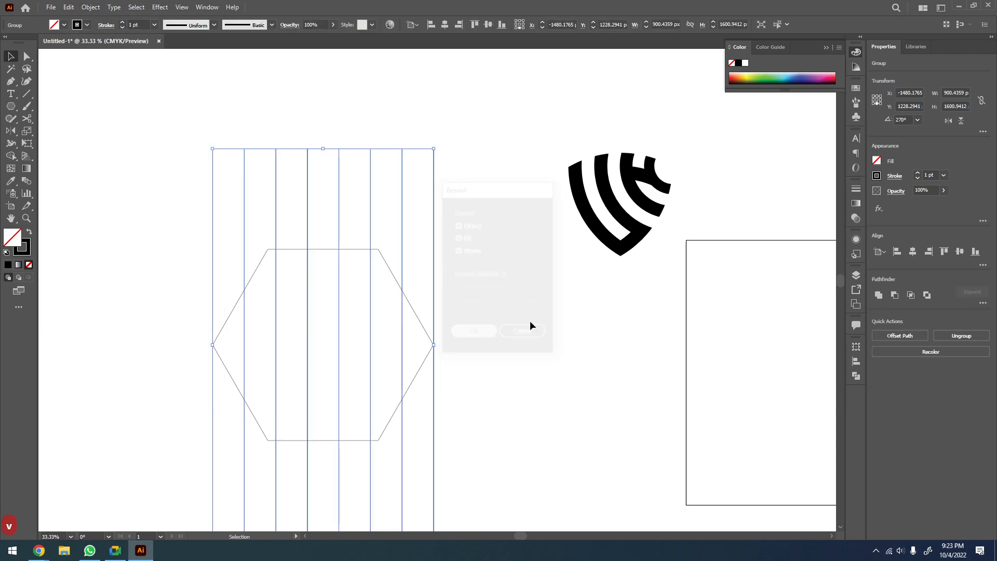
Duplicate the vertical line group in place, rotate the copy parallel to the hexagon's upper-right side, and undo its last shift
{"action": "key", "text": "ctrl+c"}
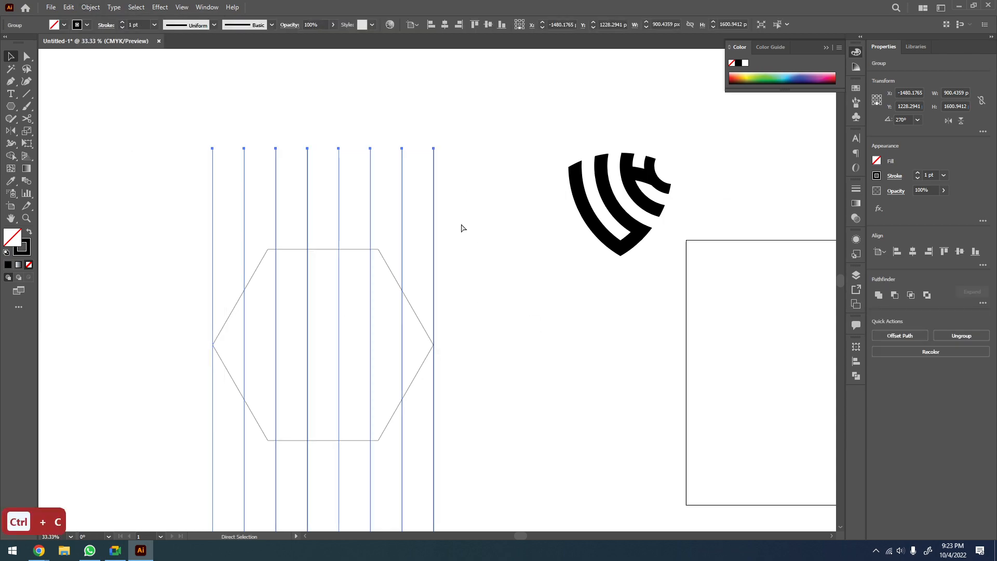
{"action": "key", "text": "ctrl+f"}
{"action": "left_click_drag", "start_coordinate": [439, 349], "coordinate": [410, 301]}
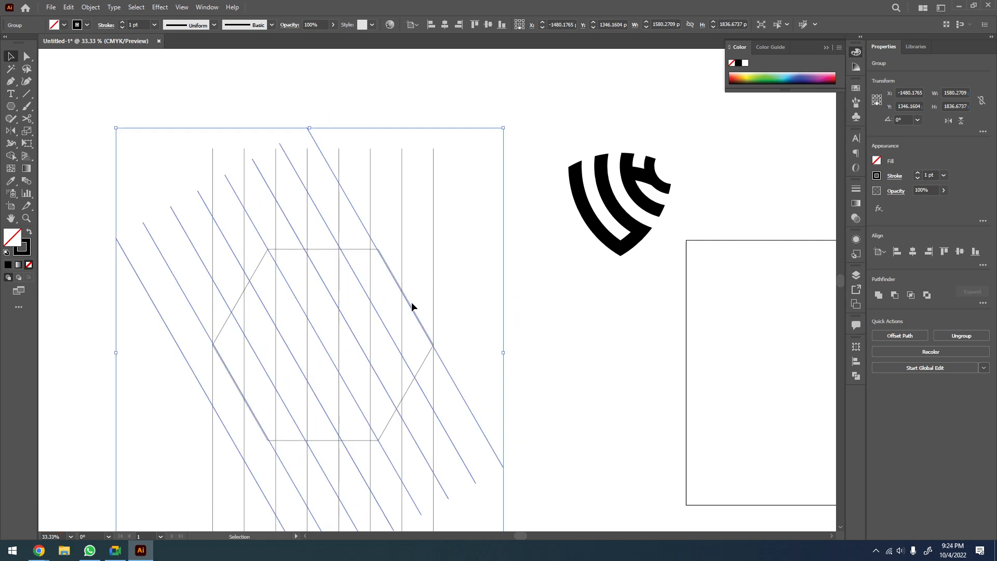
{"action": "key", "text": "ctrl+z"}
Try to scale the slanted line group down about its centre to meet the hexagon's sides, checking the corner closely
{"action": "left_click_drag", "start_coordinate": [517, 346], "coordinate": [491, 349]}
{"action": "left_click", "coordinate": [562, 348]}
{"action": "key", "text": "z"}
{"action": "left_click_drag", "start_coordinate": [464, 281], "coordinate": [315, 377]}
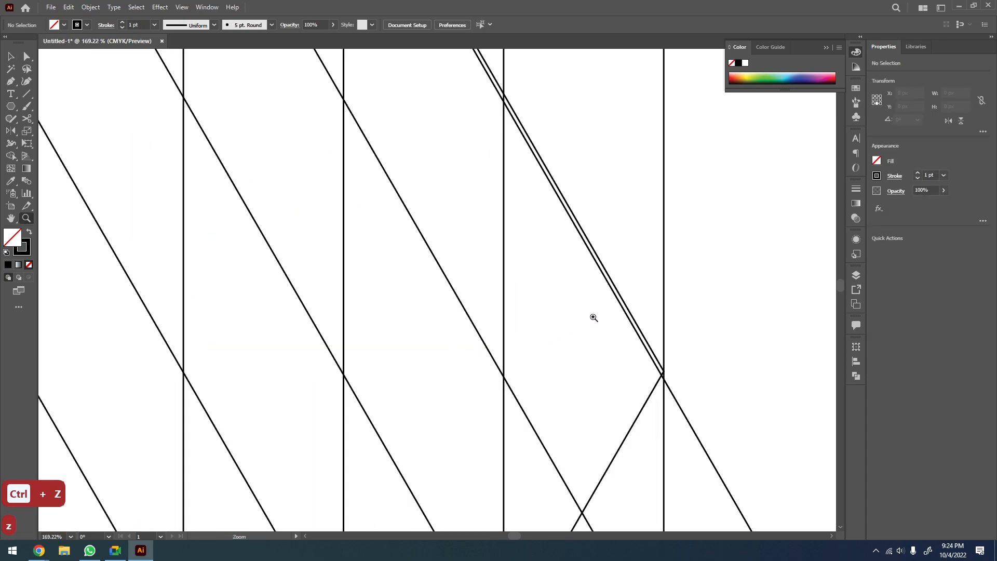
{"action": "key", "text": "v"}
{"action": "key", "text": "z"}
{"action": "scroll", "coordinate": [653, 347], "scroll_direction": "down", "scroll_amount": 2}
{"action": "left_click_drag", "start_coordinate": [652, 347], "coordinate": [423, 347]}
{"action": "key", "text": "ctrl+z"}
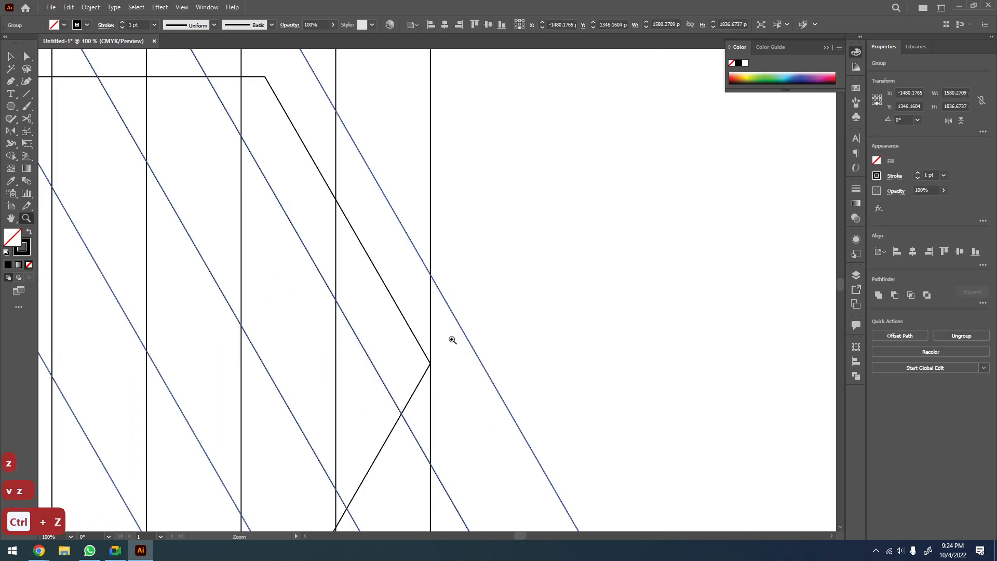
Scale the slanted line group about its centre to about 1369 by 1592 px, fitting its outer lines to the hexagon's sides
{"action": "key", "text": "v"}
{"action": "scroll", "coordinate": [680, 229], "scroll_direction": "down", "scroll_amount": 2}
{"action": "key", "text": "v"}
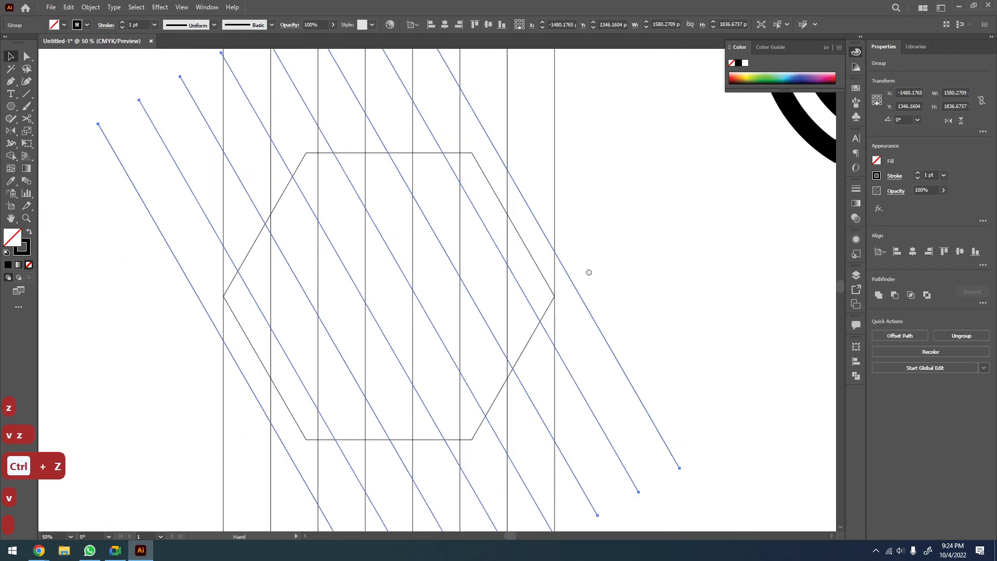
{"action": "left_click_drag", "start_coordinate": [639, 320], "coordinate": [491, 305]}
{"action": "key", "text": "z"}
{"action": "scroll", "coordinate": [597, 305], "scroll_direction": "down", "scroll_amount": 1}
{"action": "scroll", "coordinate": [594, 302], "scroll_direction": "down", "scroll_amount": 3}
{"action": "key", "text": "v"}
Reflect the slanted line group as a copy to create the opposite diagonal lines across the hexagon
{"action": "right_click", "coordinate": [490, 307]}
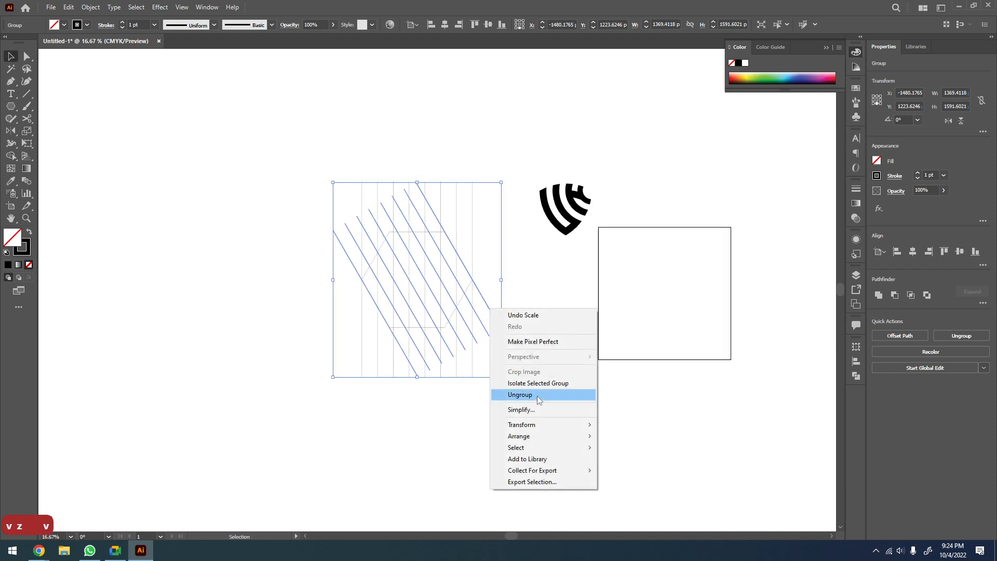
{"action": "mouse_move", "coordinate": [531, 427]}
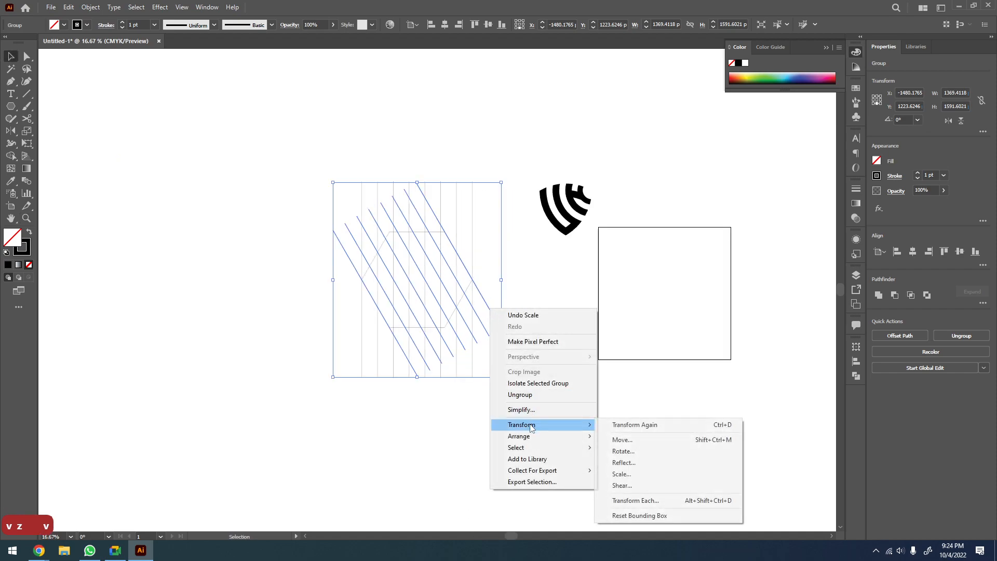
{"action": "left_click", "coordinate": [626, 462]}
{"action": "left_click", "coordinate": [724, 344]}
{"action": "left_click", "coordinate": [443, 333]}
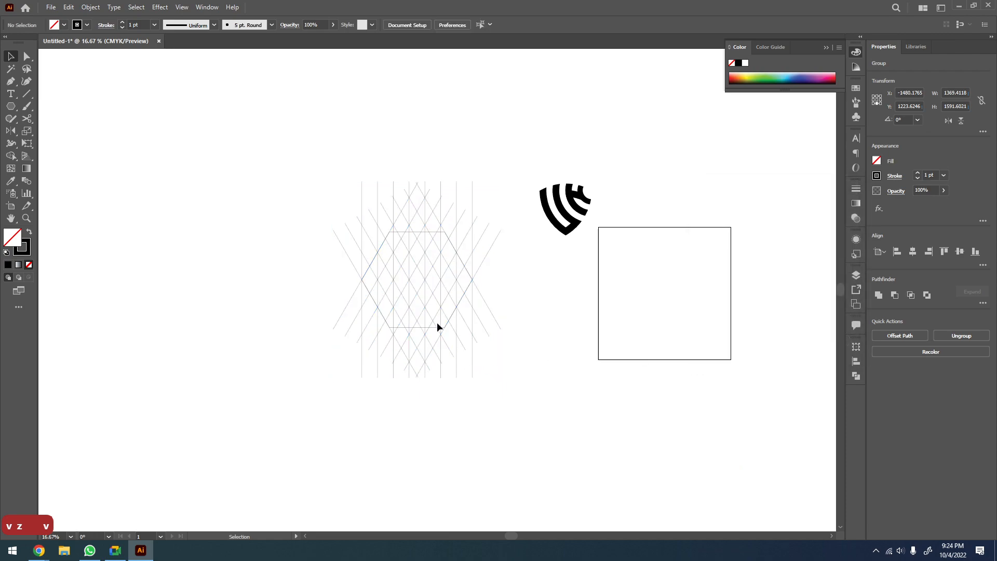
Duplicate the vertical line group in place and rotate the copy 90° to make horizontal lines
{"action": "left_click", "coordinate": [471, 185]}
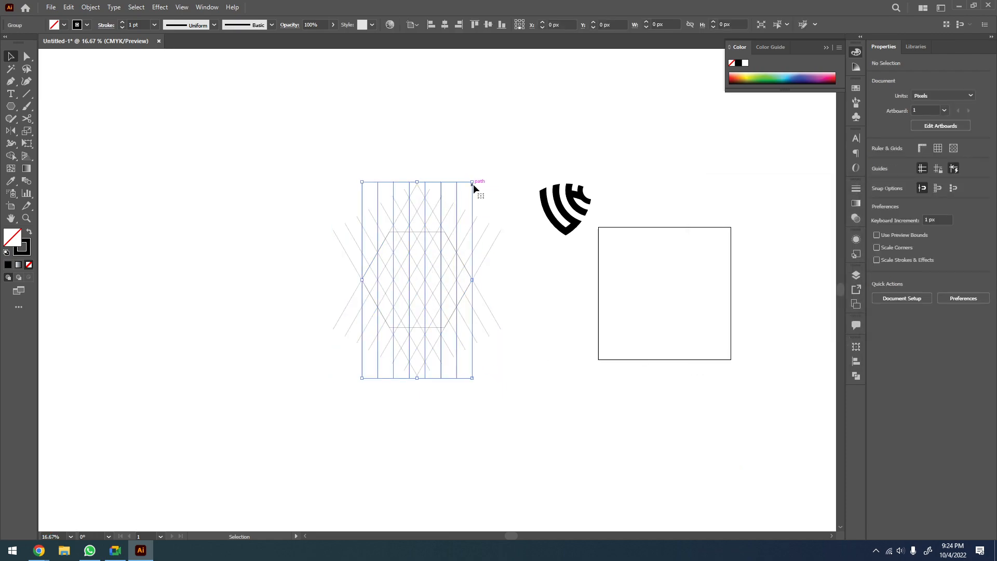
{"action": "key", "text": "ctrl+c"}
{"action": "key", "text": "ctrl+f"}
{"action": "left_click_drag", "start_coordinate": [474, 178], "coordinate": [518, 325]}
Scale the horizontal line group proportionally to about 1386 px wide, aligning its outer lines with the hexagon's top and bottom edges
{"action": "key", "text": "z"}
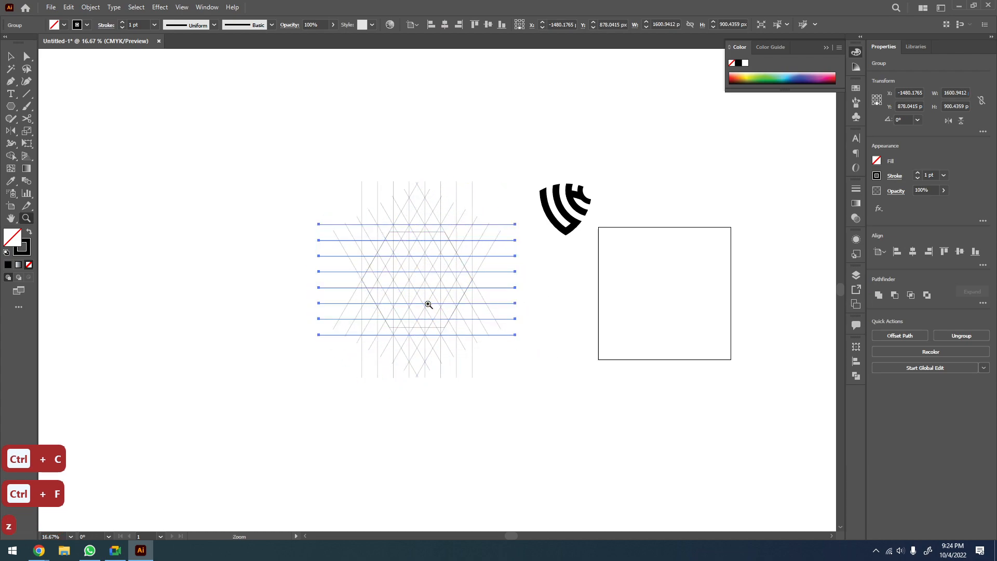
{"action": "left_click", "coordinate": [428, 300]}
{"action": "key", "text": "v"}
{"action": "left_click_drag", "start_coordinate": [421, 347], "coordinate": [421, 336]}
{"action": "key", "text": "v"}
{"action": "left_click", "coordinate": [602, 309]}
{"action": "key", "text": "z"}
{"action": "left_click", "coordinate": [536, 307], "text": "alt"}
{"action": "key", "text": "v"}
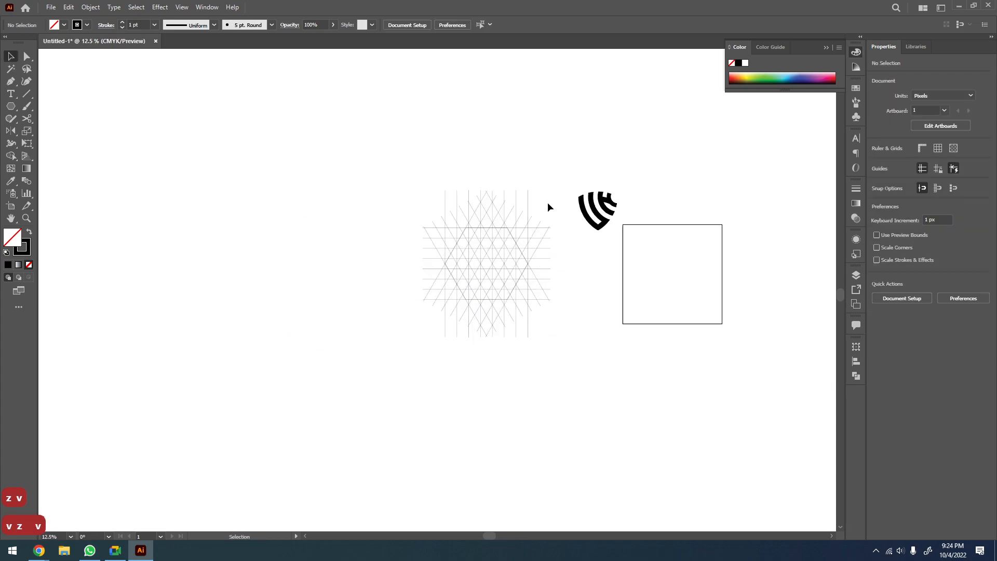
Select the whole hexagonal line grid, set its stroke weight to 0.5 pt, and deselect it
{"action": "left_click_drag", "start_coordinate": [549, 203], "coordinate": [414, 341]}
{"action": "key", "text": "z"}
{"action": "left_click_drag", "start_coordinate": [552, 224], "coordinate": [410, 310]}
{"action": "key", "text": "space"}
{"action": "mouse_move", "coordinate": [458, 279]}
{"action": "left_mouse_down"}
{"action": "mouse_move", "coordinate": [424, 300]}
{"action": "mouse_move", "coordinate": [443, 265]}
{"action": "left_mouse_up"}
{"action": "left_click", "coordinate": [346, 235], "text": "alt"}
{"action": "key", "text": "space"}
{"action": "scroll", "coordinate": [432, 272], "scroll_direction": "down", "scroll_amount": 3}
{"action": "key", "text": "v"}
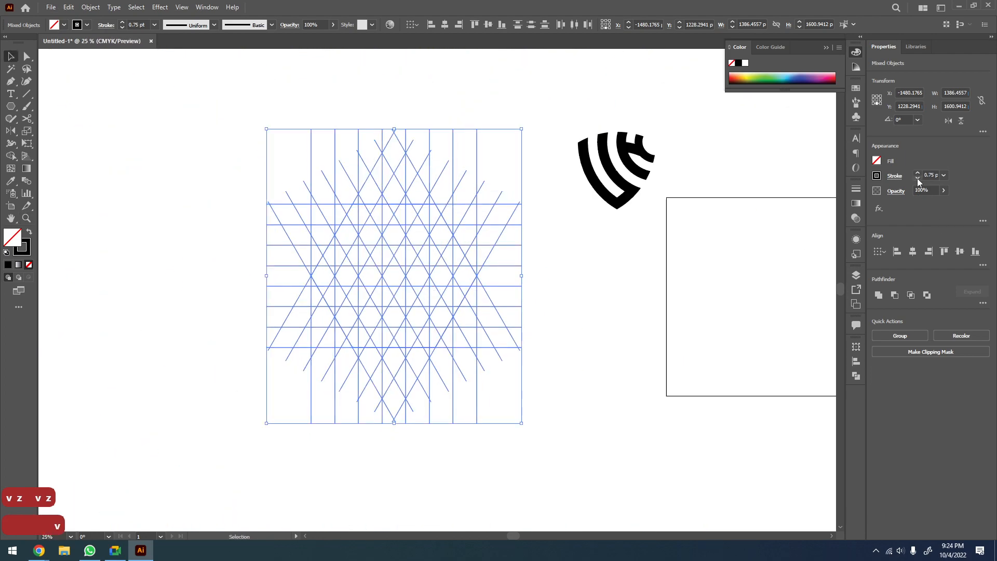
{"action": "left_click", "coordinate": [918, 180]}
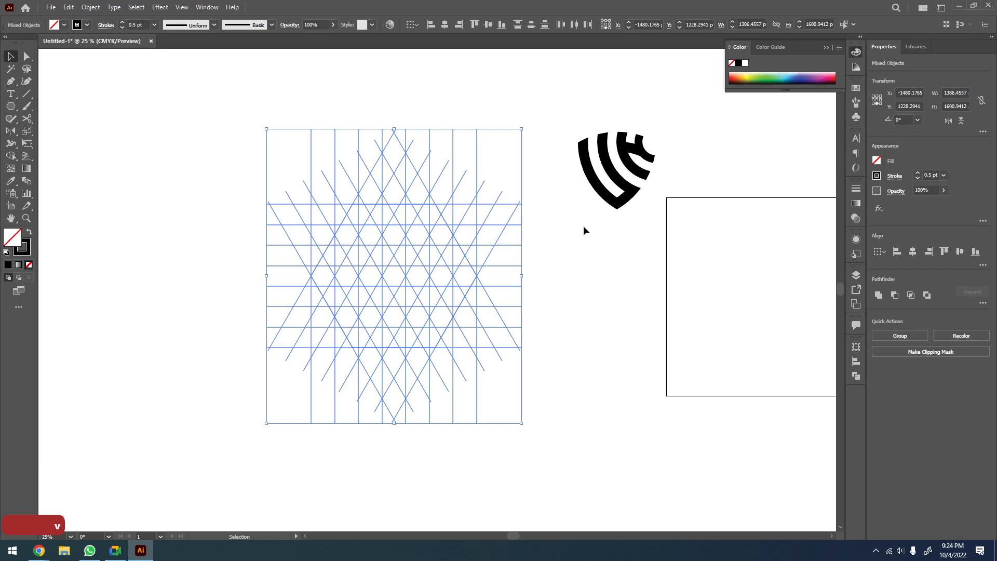
{"action": "left_click", "coordinate": [560, 272]}
Copy the complete hexagonal grid to empty canvas at its lower left, about X -3917 px, Y 2057 px
{"action": "left_click_drag", "start_coordinate": [526, 149], "coordinate": [306, 364]}
{"action": "scroll", "coordinate": [324, 358], "scroll_direction": "down", "scroll_amount": 3}
{"action": "key", "text": "v"}
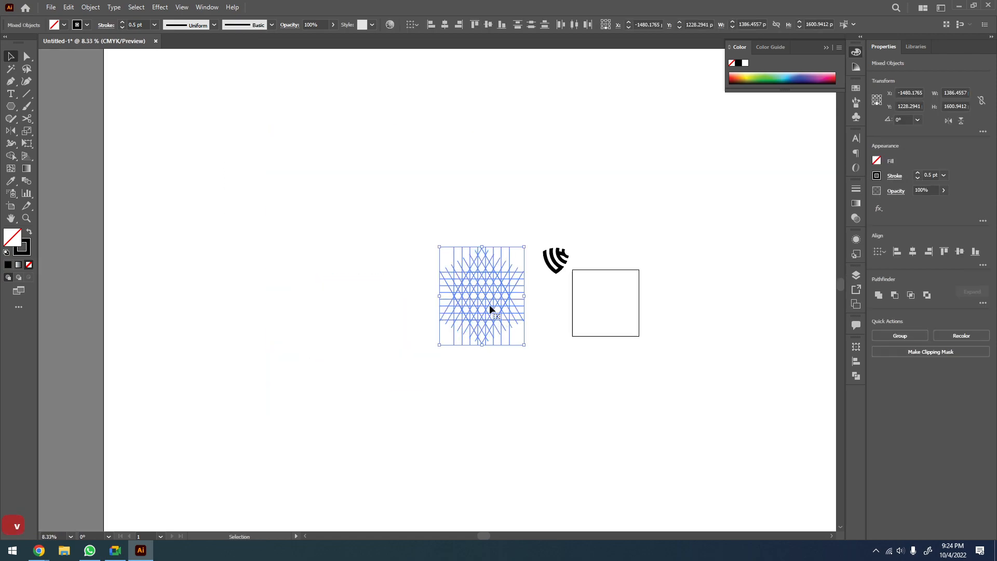
{"action": "left_click_drag", "start_coordinate": [500, 294], "coordinate": [351, 345]}
{"action": "key", "text": "z"}
{"action": "left_click_drag", "start_coordinate": [365, 306], "coordinate": [279, 385]}
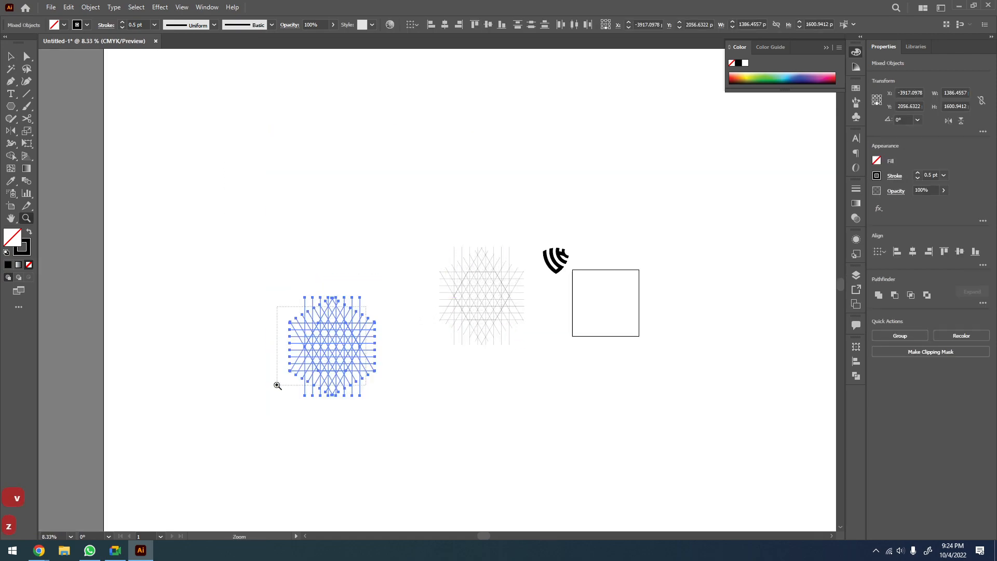
{"action": "key", "text": "space"}
{"action": "left_click_drag", "start_coordinate": [490, 327], "coordinate": [439, 321]}
{"action": "key", "text": "shift+m"}
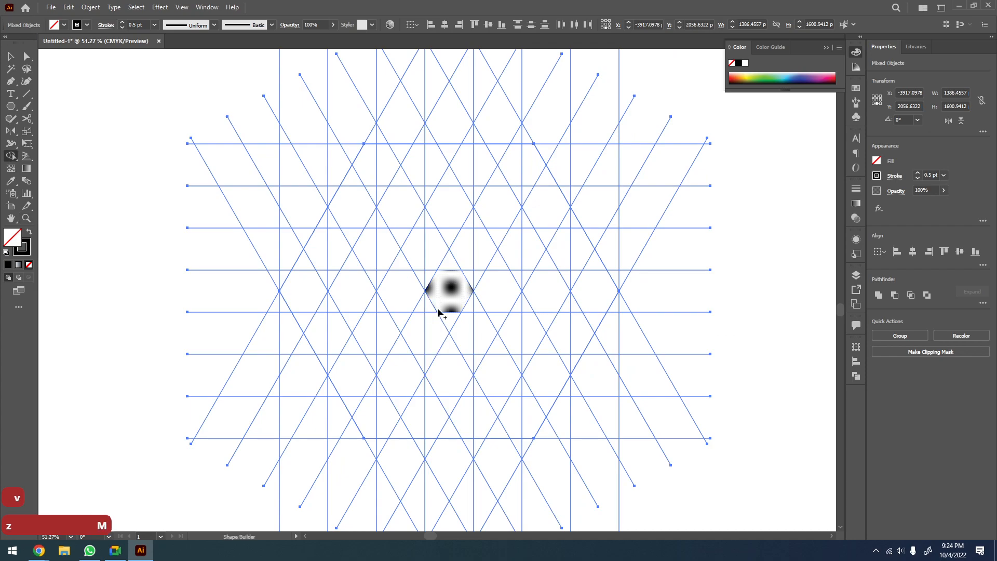
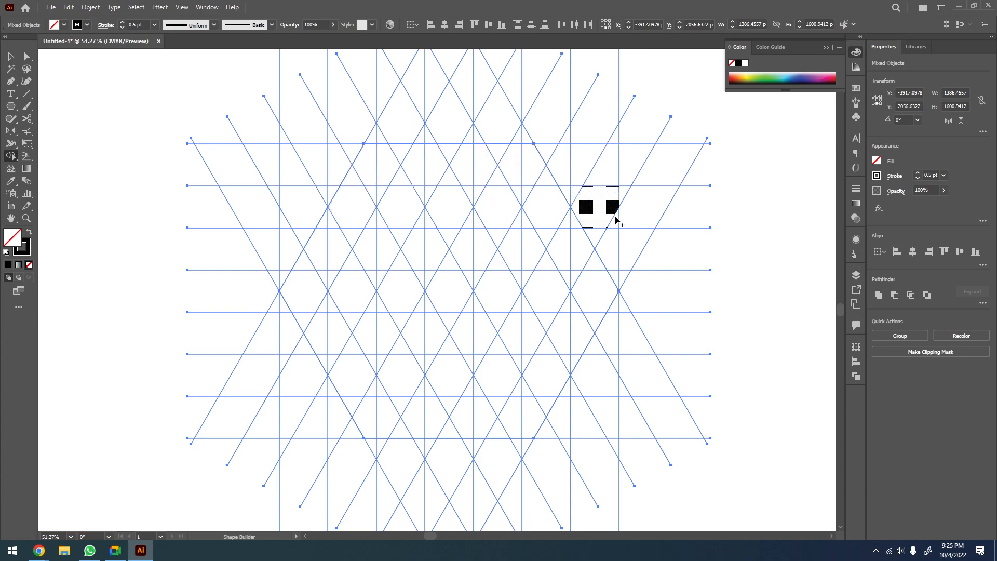
{"action": "key", "text": "v"}
{"action": "left_click", "coordinate": [717, 268]}
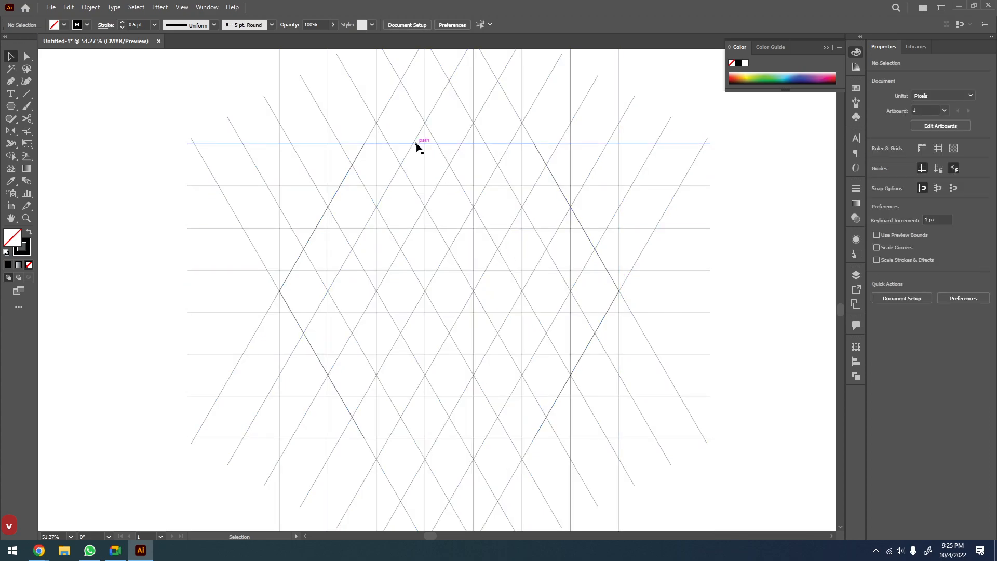
Send the horizontal line group and both diagonal line groups of the copied grid to the back
{"action": "left_click_drag", "start_coordinate": [742, 148], "coordinate": [632, 262]}
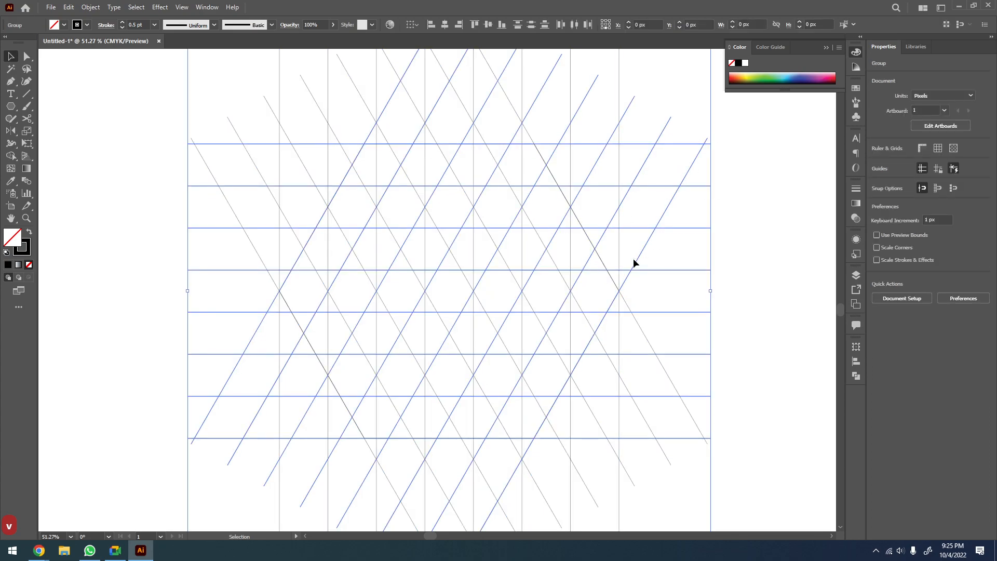
{"action": "key", "text": "ctrl+shift+bracketleft"}
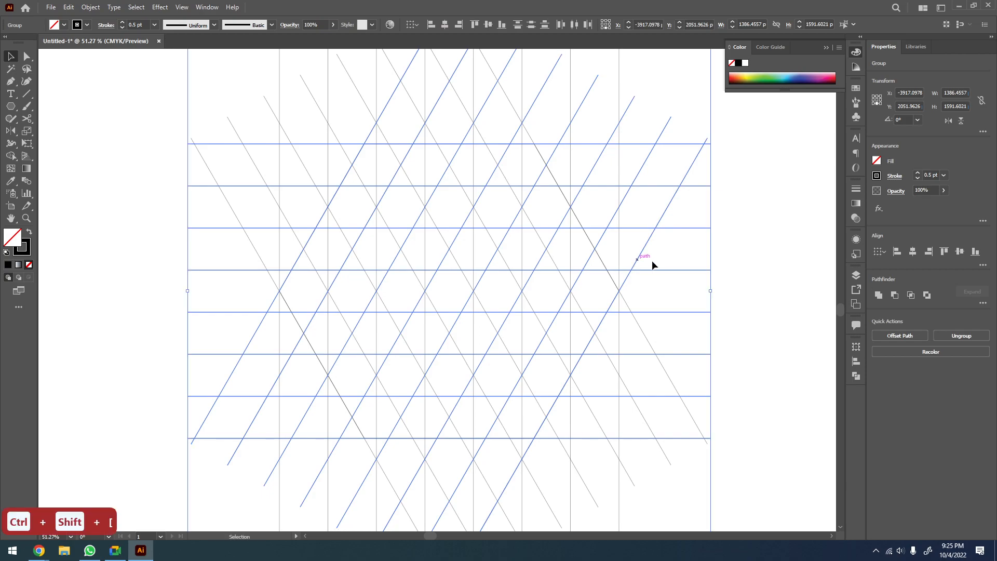
{"action": "left_click", "coordinate": [737, 259]}
{"action": "left_click_drag", "start_coordinate": [603, 262], "coordinate": [547, 265]}
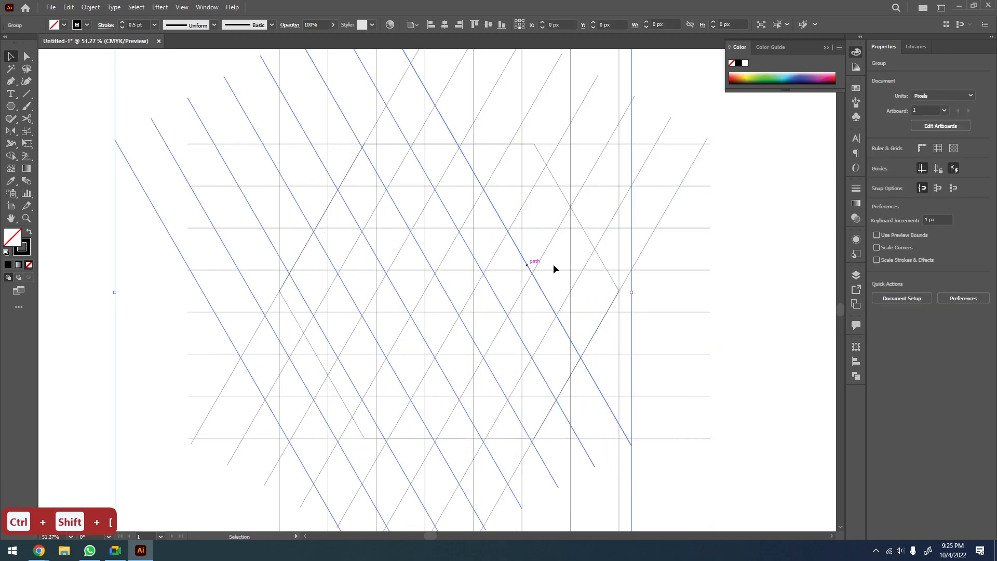
{"action": "key", "text": "ctrl+z"}
{"action": "key", "text": "ctrl+shift+bracketleft"}
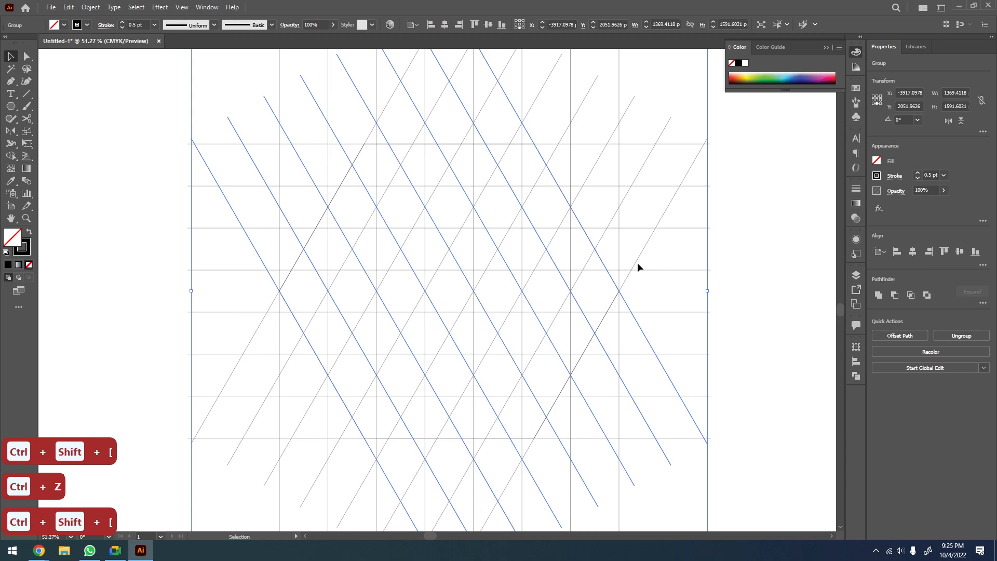
{"action": "left_click", "coordinate": [775, 227]}
Swap the copied grid's hexagon outline to a solid fill without stroke, set that fill to green, and deselect it
{"action": "left_click_drag", "start_coordinate": [606, 274], "coordinate": [397, 199]}
{"action": "key", "text": "ctrl+z"}
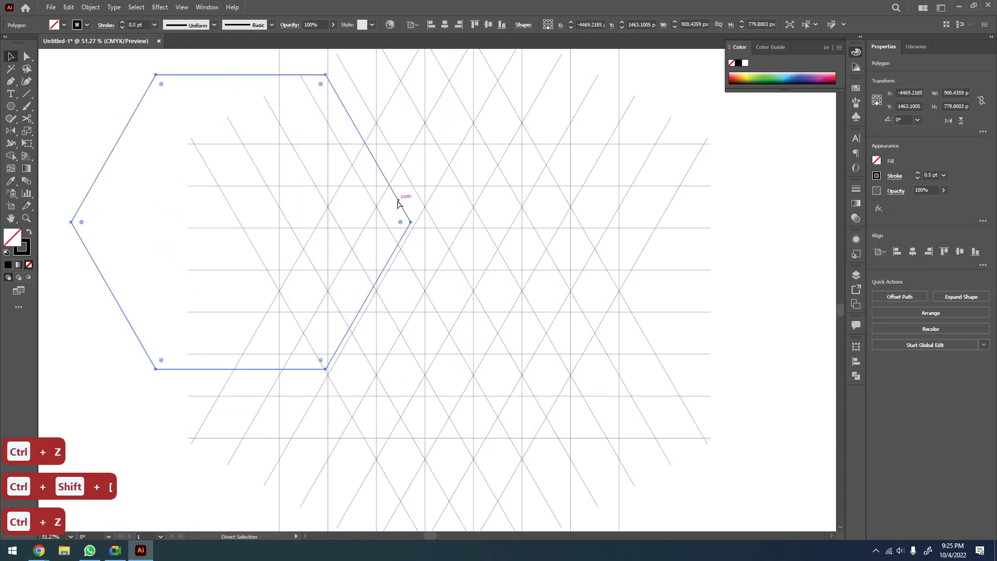
{"action": "left_click", "coordinate": [29, 233]}
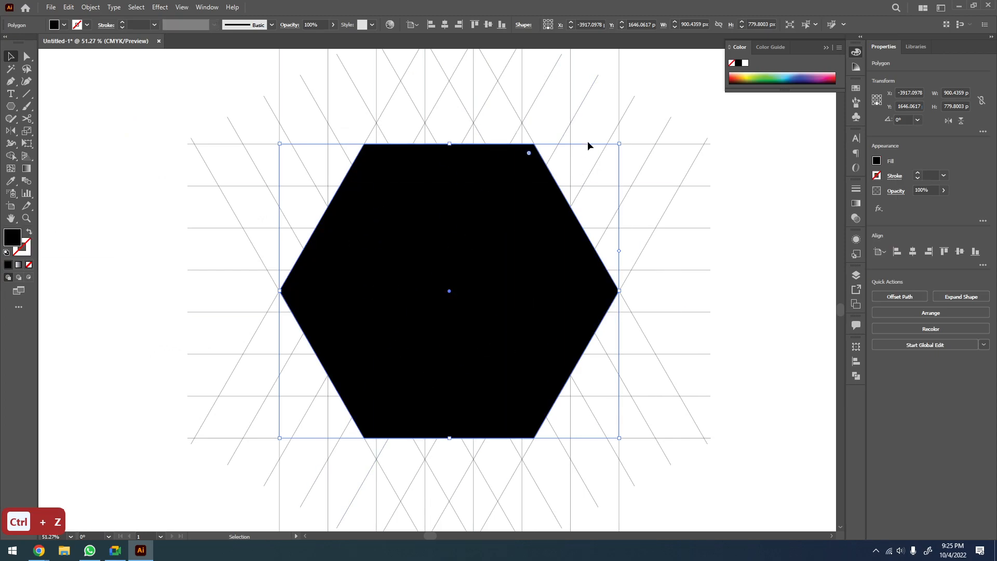
{"action": "key", "text": "v"}
{"action": "left_click", "coordinate": [752, 229]}
{"action": "left_click", "coordinate": [515, 264]}
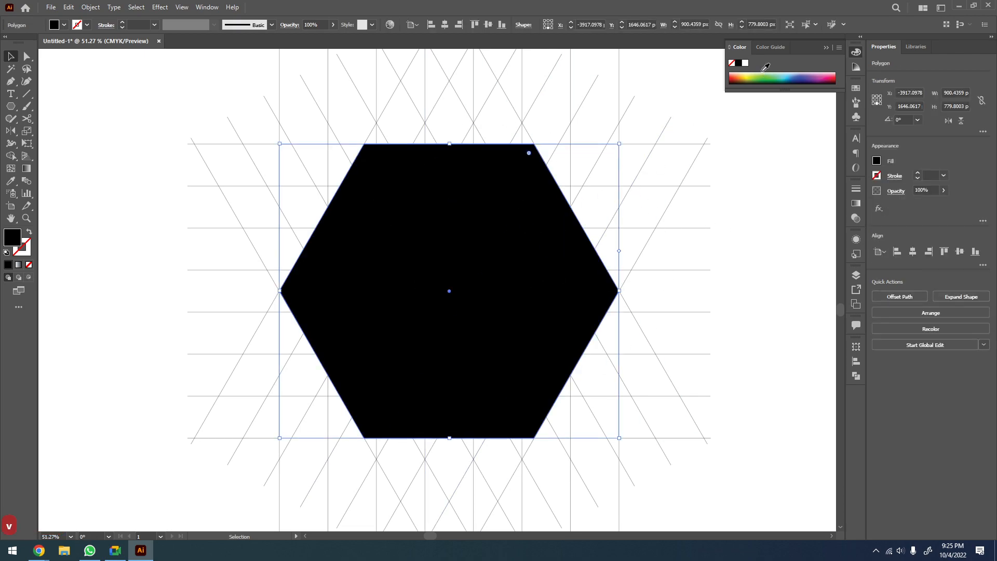
{"action": "left_click", "coordinate": [765, 74]}
{"action": "key", "text": "v"}
{"action": "left_click", "coordinate": [753, 218]}
Select the green hexagon together with all its grid lines and rotate them 90° so the hexagon stands on a vertex
{"action": "key", "text": "z"}
{"action": "left_click", "coordinate": [463, 216], "text": "alt"}
{"action": "left_click", "coordinate": [466, 207], "text": "alt"}
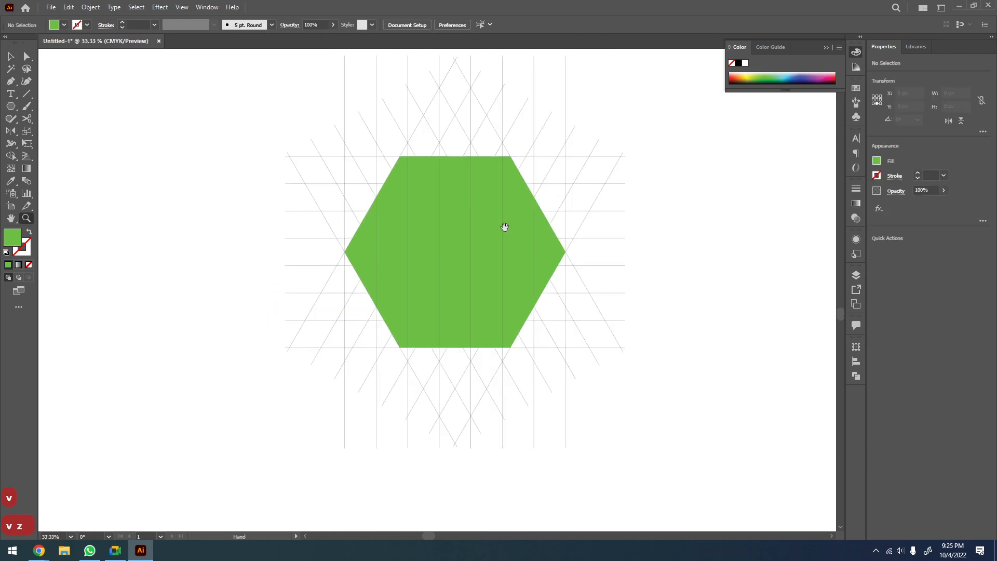
{"action": "left_click_drag", "start_coordinate": [505, 227], "coordinate": [470, 218]}
{"action": "key", "text": "v"}
{"action": "left_click_drag", "start_coordinate": [603, 114], "coordinate": [209, 369]}
{"action": "key", "text": "z"}
{"action": "left_click_drag", "start_coordinate": [525, 145], "coordinate": [278, 344]}
{"action": "scroll", "coordinate": [382, 289], "scroll_direction": "down", "scroll_amount": 3}
{"action": "key", "text": "v"}
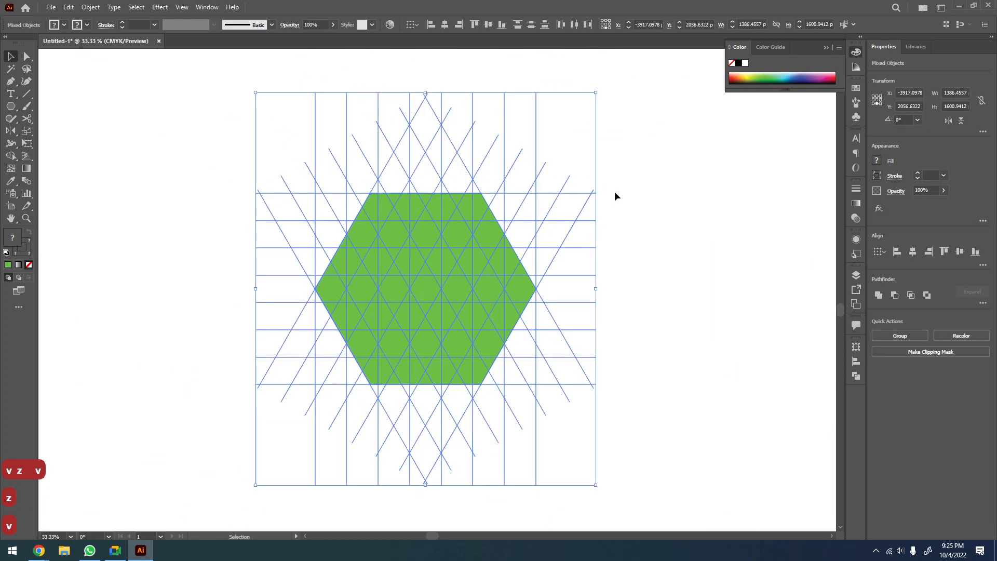
{"action": "key", "text": "z"}
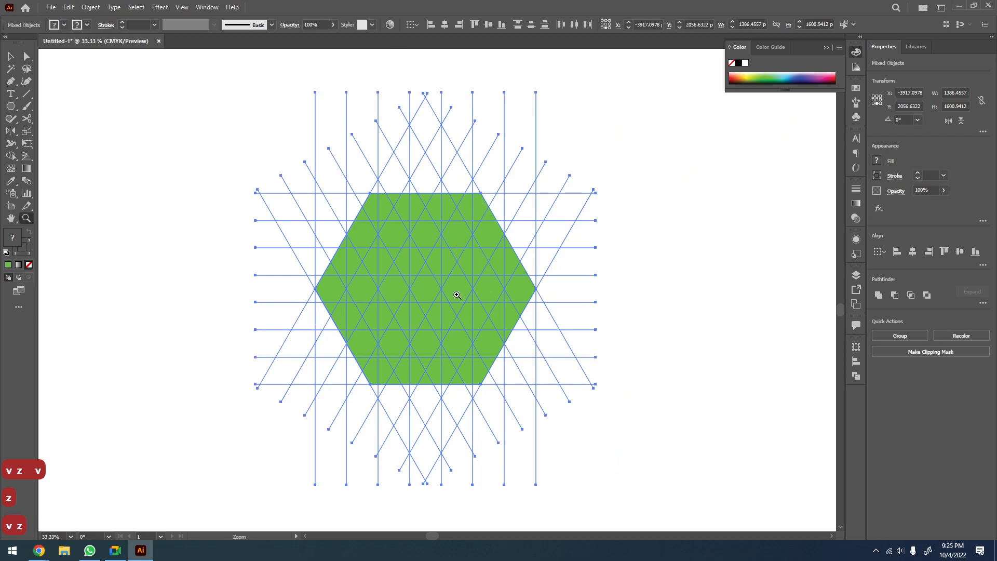
{"action": "left_click", "coordinate": [454, 292]}
{"action": "left_click_drag", "start_coordinate": [457, 294], "coordinate": [470, 286]}
{"action": "key", "text": "shift+m"}
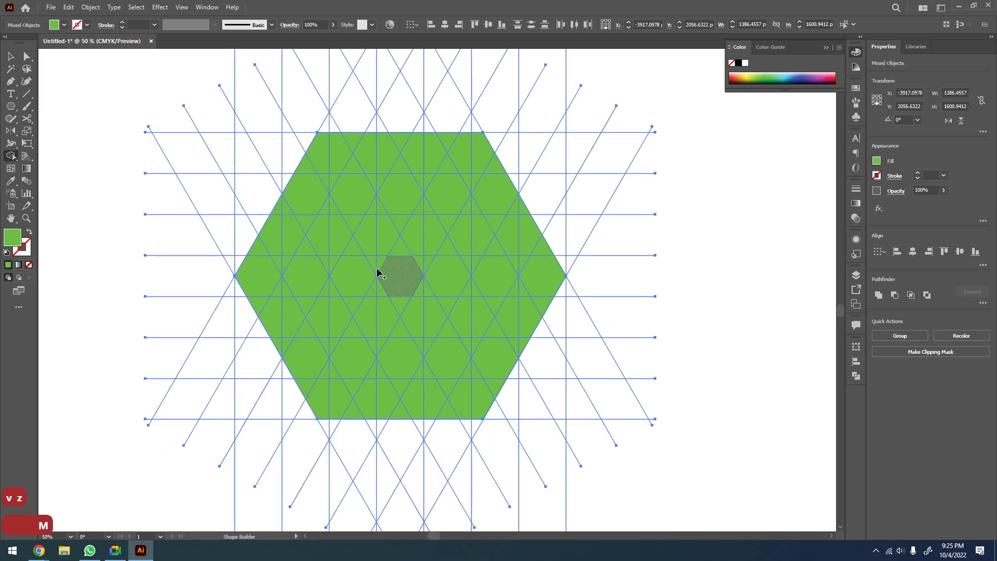
{"action": "key", "text": "v"}
{"action": "key", "text": "z"}
{"action": "scroll", "coordinate": [554, 267], "scroll_direction": "down", "scroll_amount": 4}
{"action": "left_click_drag", "start_coordinate": [683, 288], "coordinate": [496, 259]}
{"action": "key", "text": "v"}
{"action": "left_click_drag", "start_coordinate": [391, 320], "coordinate": [411, 176]}
Merge all cells of the hexagon's leftmost column into one piece with the Shape Builder
{"action": "key", "text": "z"}
{"action": "left_click_drag", "start_coordinate": [274, 247], "coordinate": [378, 269]}
{"action": "key", "text": "shift+m"}
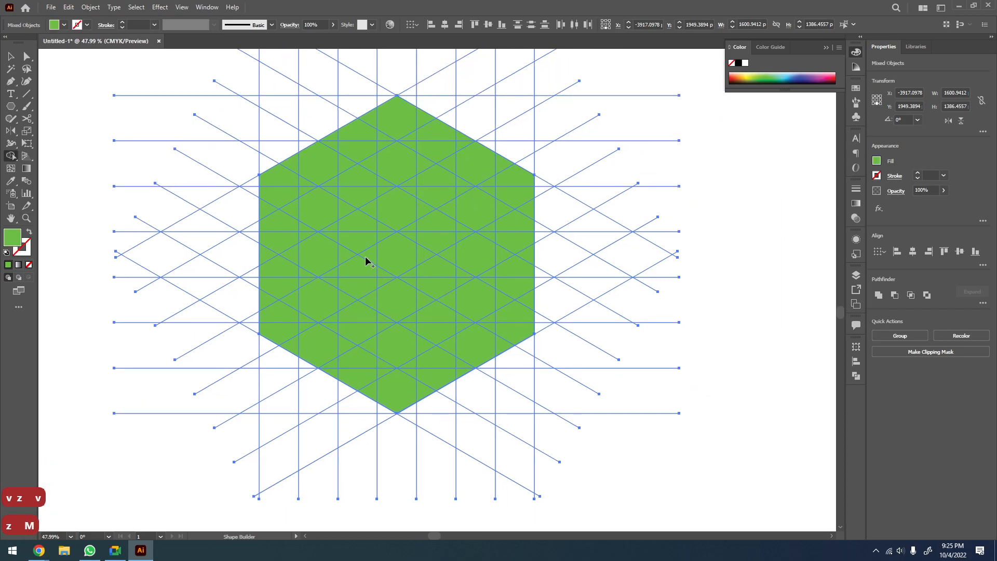
{"action": "left_click_drag", "start_coordinate": [293, 162], "coordinate": [287, 239]}
{"action": "left_click_drag", "start_coordinate": [273, 190], "coordinate": [285, 280]}
{"action": "mouse_move", "coordinate": [270, 234]}
{"action": "left_mouse_down"}
{"action": "mouse_move", "coordinate": [275, 323]}
{"action": "mouse_move", "coordinate": [292, 320]}
{"action": "mouse_move", "coordinate": [289, 345]}
{"action": "left_mouse_up"}
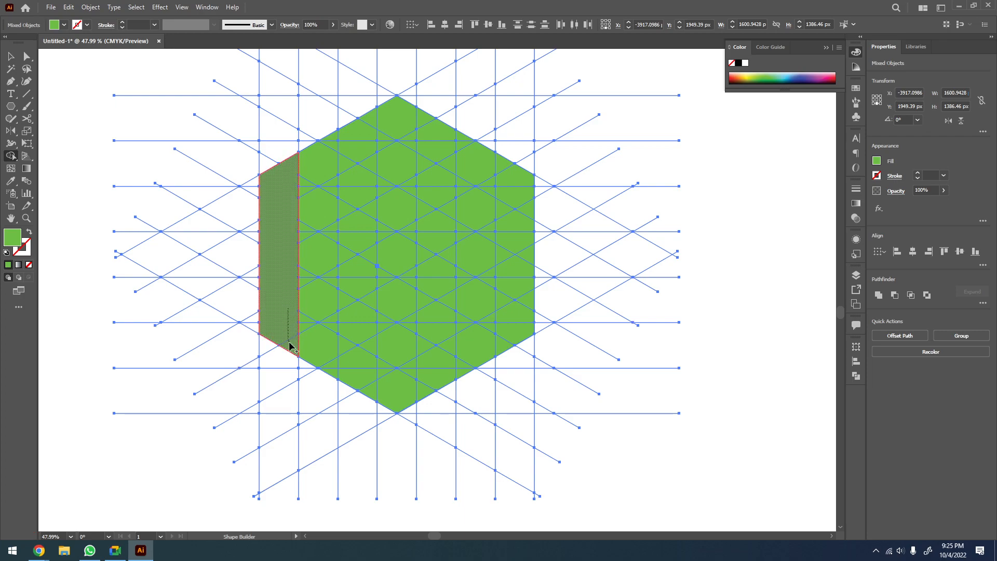
Set the fill to yellow-green, recolor the leftmost column, and merge the third column and a middle crossbar into an H
{"action": "left_click", "coordinate": [754, 71]}
{"action": "left_click", "coordinate": [271, 237]}
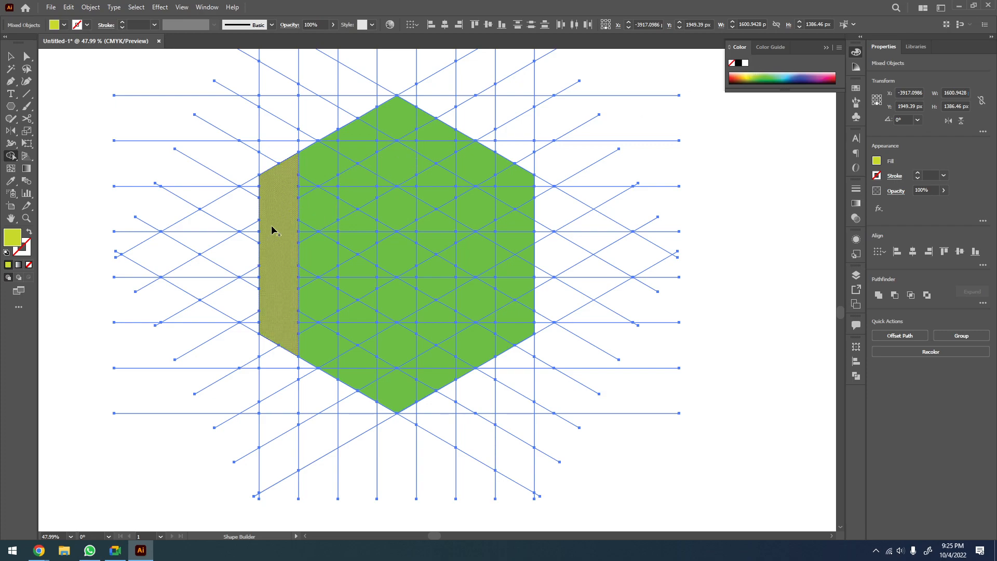
{"action": "mouse_move", "coordinate": [373, 118]}
{"action": "left_mouse_down"}
{"action": "mouse_move", "coordinate": [347, 178]}
{"action": "mouse_move", "coordinate": [346, 155]}
{"action": "mouse_move", "coordinate": [359, 245]}
{"action": "mouse_move", "coordinate": [366, 196]}
{"action": "mouse_move", "coordinate": [361, 276]}
{"action": "mouse_move", "coordinate": [351, 194]}
{"action": "mouse_move", "coordinate": [351, 258]}
{"action": "mouse_move", "coordinate": [369, 299]}
{"action": "mouse_move", "coordinate": [363, 326]}
{"action": "mouse_move", "coordinate": [350, 300]}
{"action": "mouse_move", "coordinate": [345, 333]}
{"action": "mouse_move", "coordinate": [361, 372]}
{"action": "mouse_move", "coordinate": [370, 338]}
{"action": "mouse_move", "coordinate": [373, 390]}
{"action": "left_mouse_up"}
{"action": "mouse_move", "coordinate": [348, 258]}
{"action": "left_mouse_down"}
{"action": "mouse_move", "coordinate": [311, 257]}
{"action": "mouse_move", "coordinate": [315, 269]}
{"action": "mouse_move", "coordinate": [293, 271]}
{"action": "mouse_move", "coordinate": [343, 267]}
{"action": "mouse_move", "coordinate": [344, 243]}
{"action": "mouse_move", "coordinate": [296, 238]}
{"action": "mouse_move", "coordinate": [329, 271]}
{"action": "left_mouse_up"}
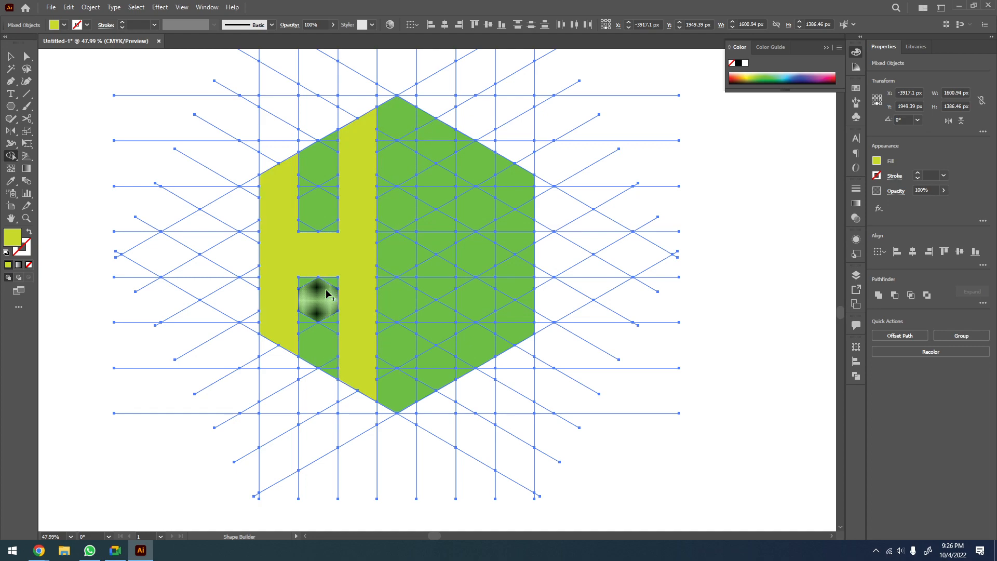
Merge the fifth column, the band along the lower-right edge and the rightmost column into a yellow-green U, and deselect
{"action": "left_click_drag", "start_coordinate": [435, 179], "coordinate": [432, 370]}
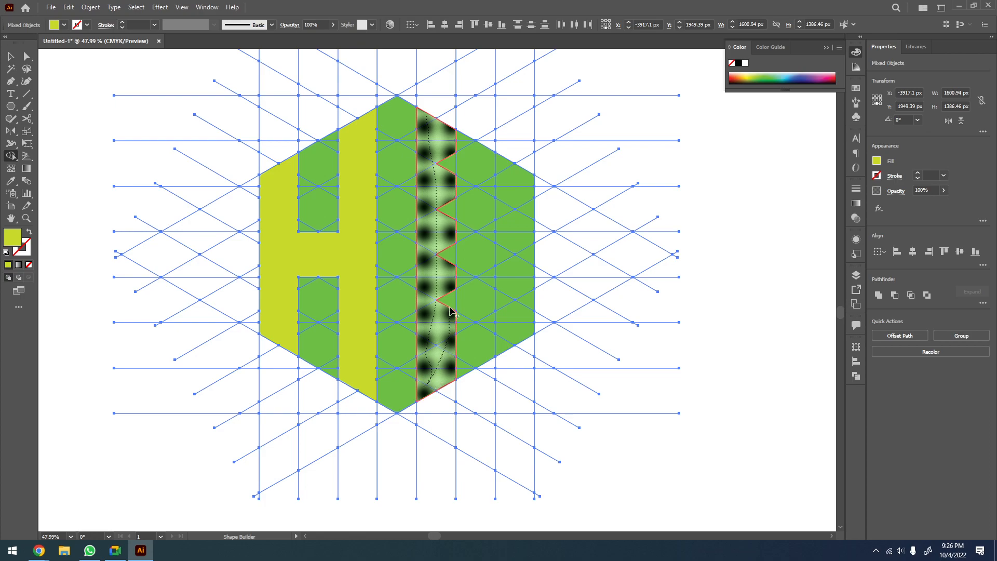
{"action": "mouse_move", "coordinate": [450, 160]}
{"action": "left_mouse_down"}
{"action": "mouse_move", "coordinate": [446, 341]}
{"action": "mouse_move", "coordinate": [507, 322]}
{"action": "mouse_move", "coordinate": [460, 328]}
{"action": "mouse_move", "coordinate": [456, 350]}
{"action": "left_mouse_up"}
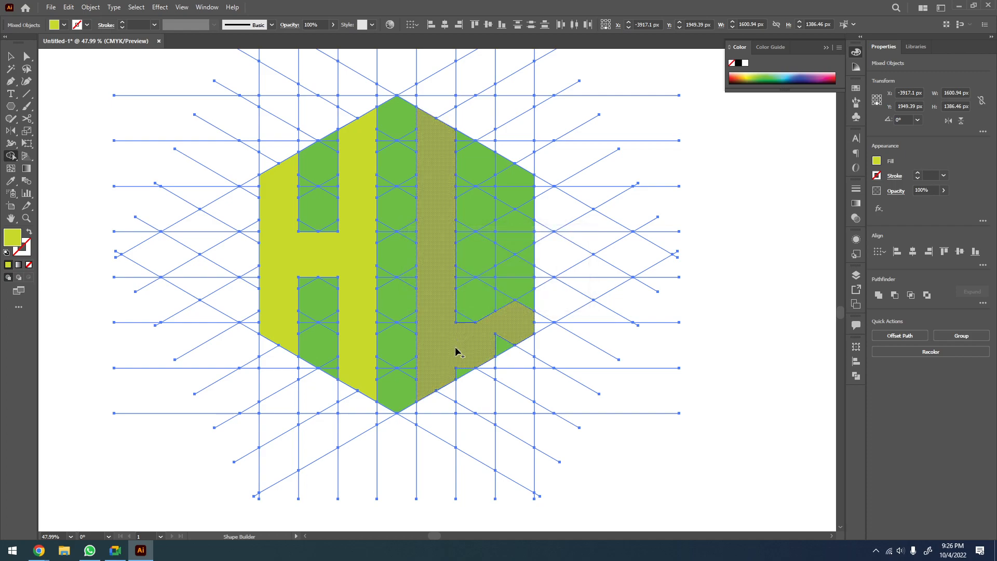
{"action": "key", "text": "ctrl+z"}
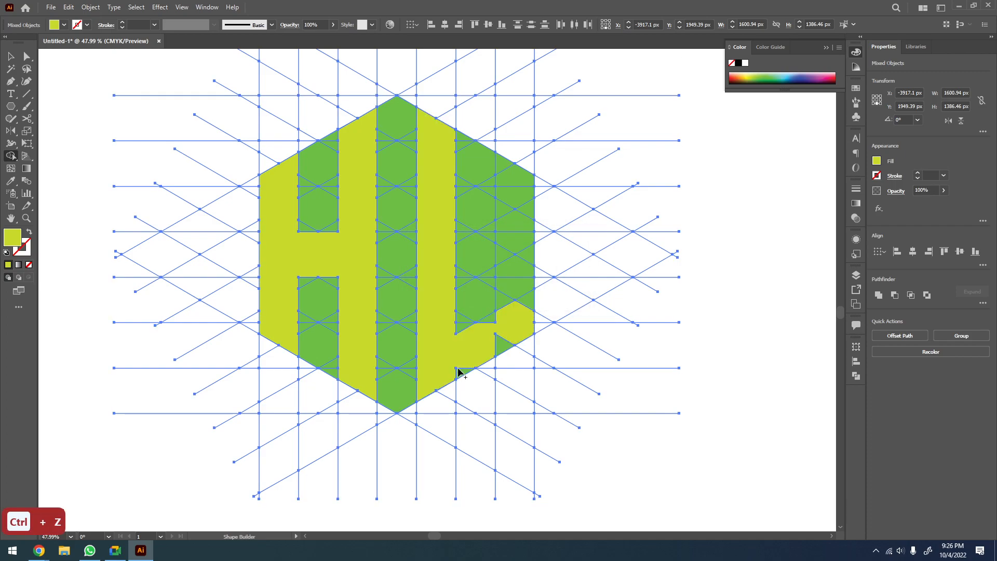
{"action": "left_click_drag", "start_coordinate": [509, 347], "coordinate": [522, 178]}
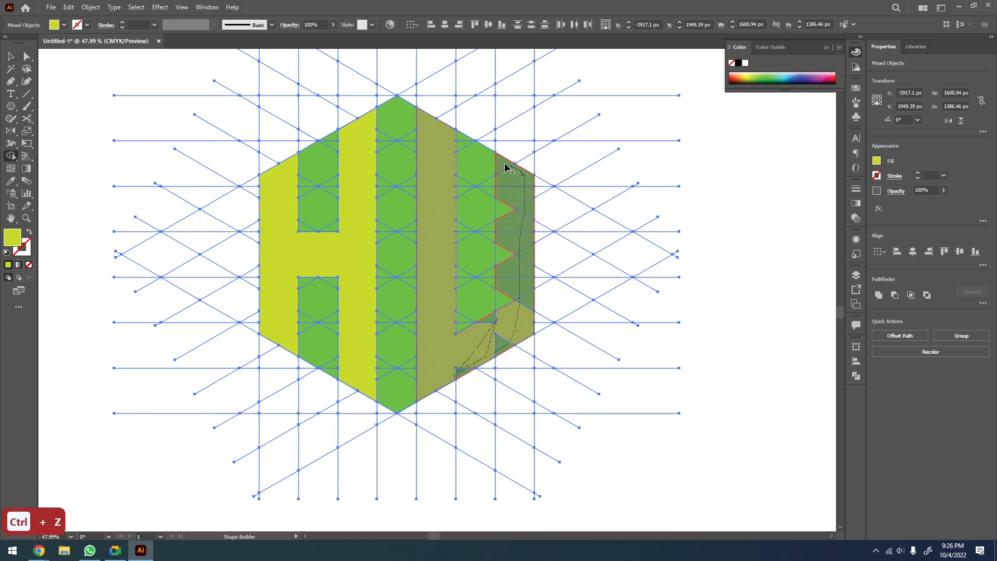
{"action": "mouse_move", "coordinate": [459, 367]}
{"action": "left_mouse_down"}
{"action": "mouse_move", "coordinate": [493, 325]}
{"action": "mouse_move", "coordinate": [485, 345]}
{"action": "left_mouse_up"}
{"action": "key", "text": "v"}
{"action": "left_click", "coordinate": [740, 255]}
Try moving the U shape out of the hexagon grid and undo the move
{"action": "key", "text": "a"}
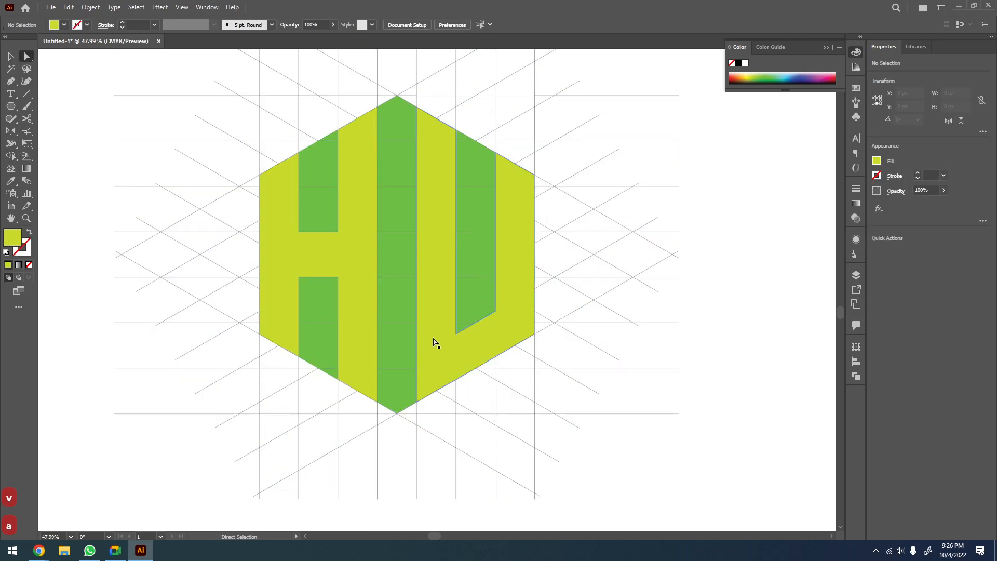
{"action": "left_click", "coordinate": [430, 343]}
{"action": "left_click", "coordinate": [712, 198]}
{"action": "key", "text": "v"}
{"action": "left_click_drag", "start_coordinate": [431, 270], "coordinate": [590, 279]}
{"action": "key", "text": "ctrl+z"}
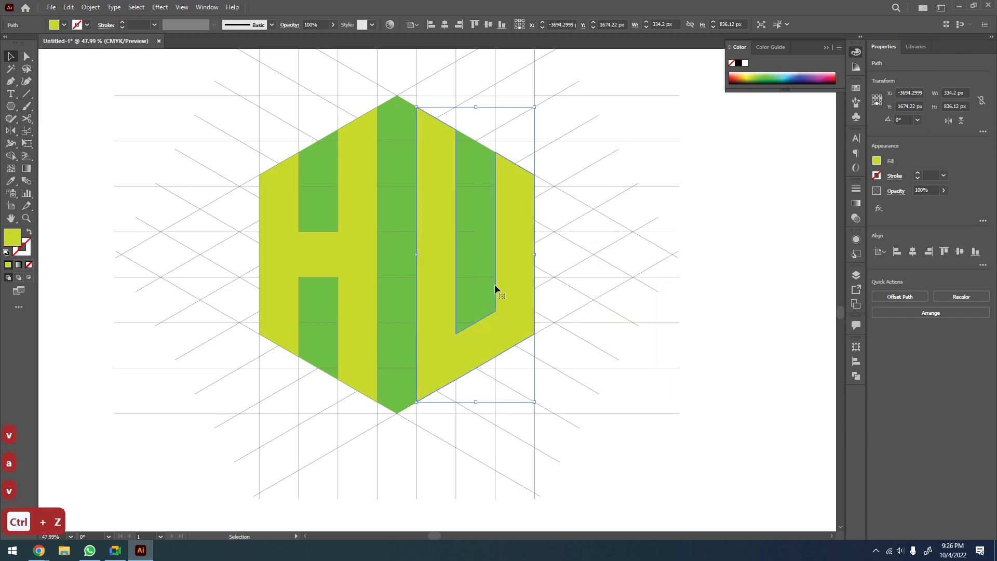
Copy the H and U shapes to empty canvas at the grid's lower right, about X -2265 px, Y 2446 px
{"action": "scroll", "coordinate": [429, 263], "scroll_direction": "down", "scroll_amount": 3}
{"action": "key", "text": "z"}
{"action": "left_click_drag", "start_coordinate": [514, 287], "coordinate": [452, 243]}
{"action": "key", "text": "v"}
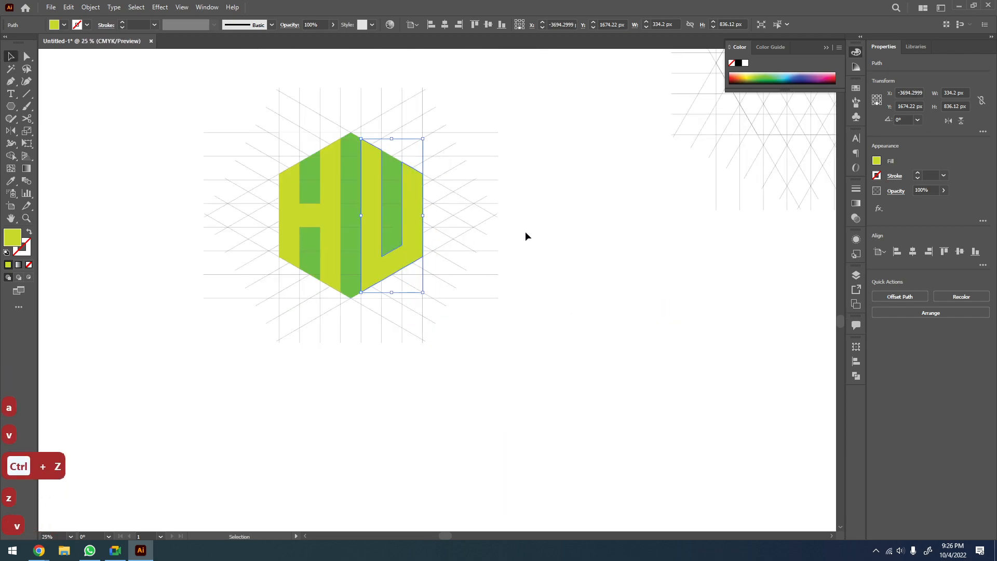
{"action": "left_click", "coordinate": [574, 228]}
{"action": "key", "text": "a"}
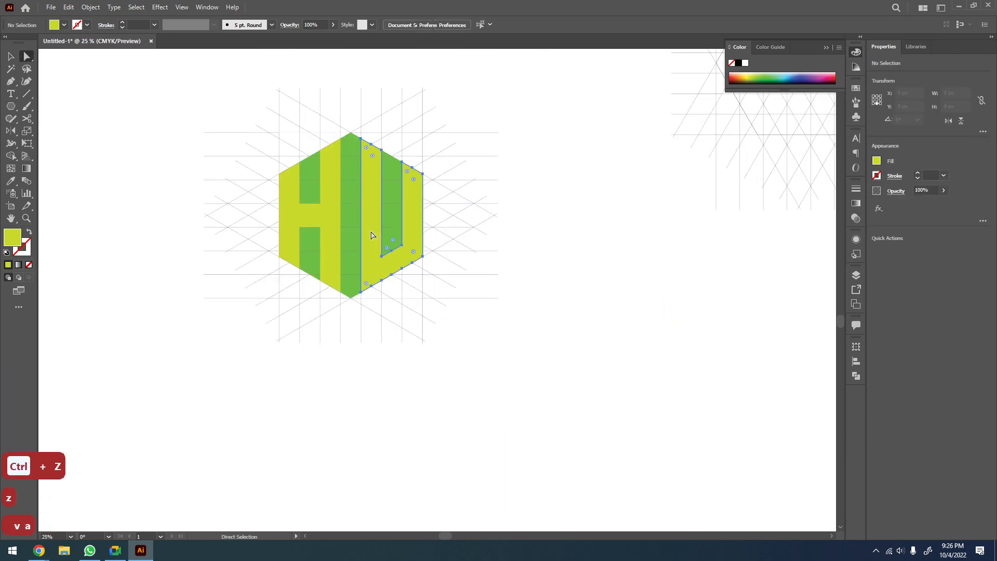
{"action": "key", "text": "v"}
{"action": "left_click", "coordinate": [332, 211]}
{"action": "left_click_drag", "start_coordinate": [332, 211], "coordinate": [635, 353]}
{"action": "left_click", "coordinate": [762, 306]}
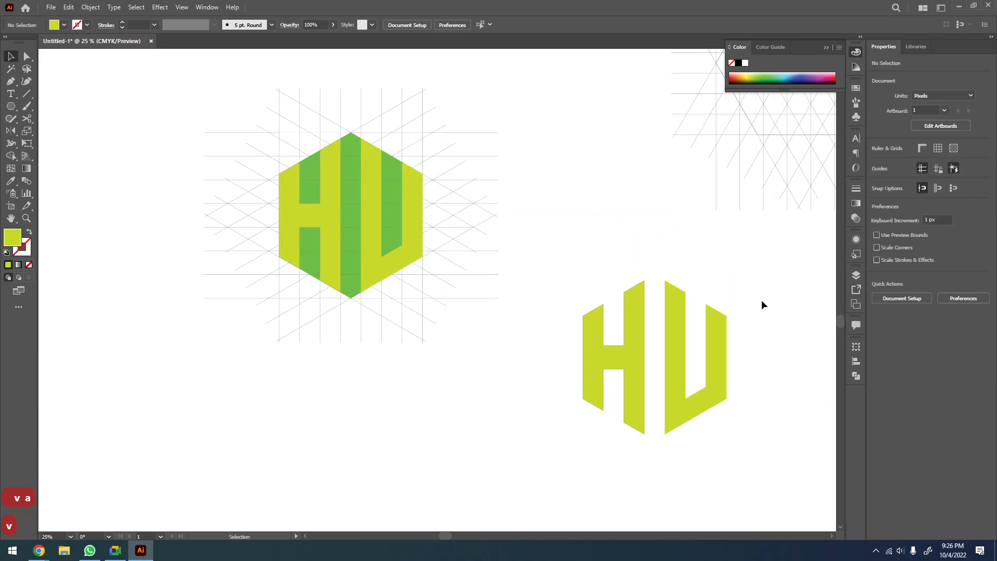
Ungroup the copied H and U letters along with the grid objects caught in the selection
{"action": "left_click_drag", "start_coordinate": [762, 307], "coordinate": [554, 454]}
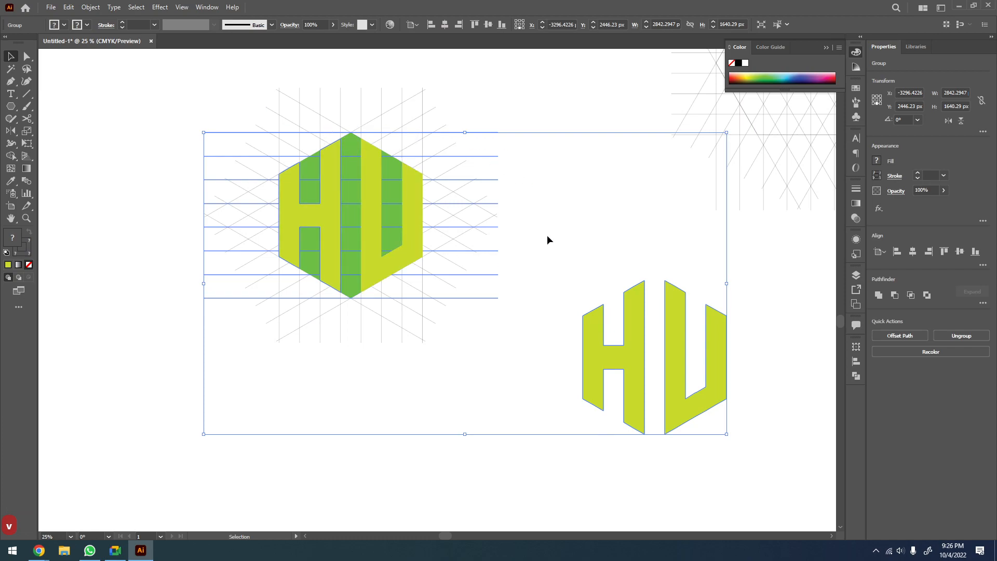
{"action": "right_click", "coordinate": [658, 343]}
{"action": "left_click", "coordinate": [683, 430]}
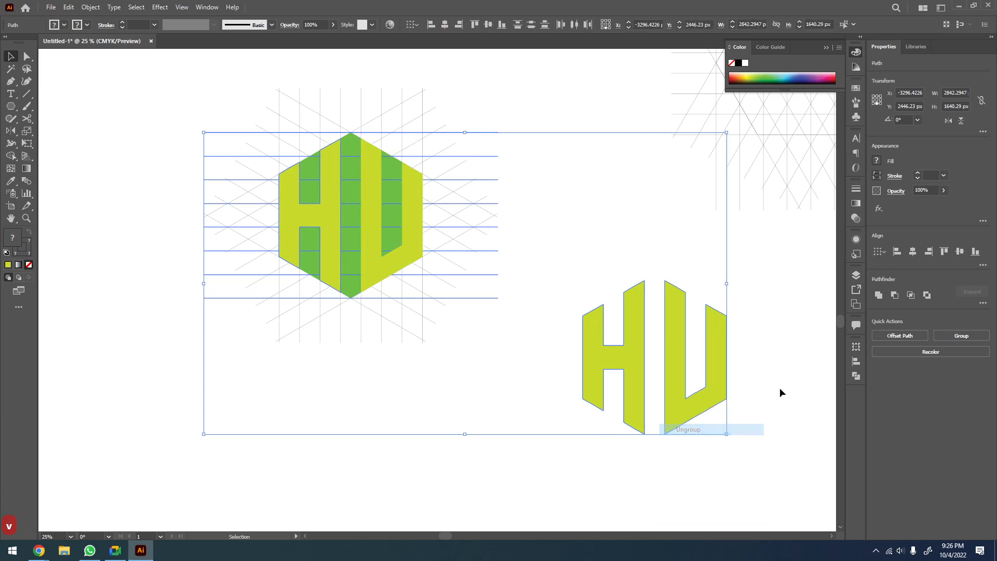
{"action": "left_click", "coordinate": [777, 392]}
Select only the copied H and U letters, set their stroke to none, and deselect them
{"action": "left_click", "coordinate": [674, 368]}
{"action": "left_click", "coordinate": [619, 356], "text": "shift"}
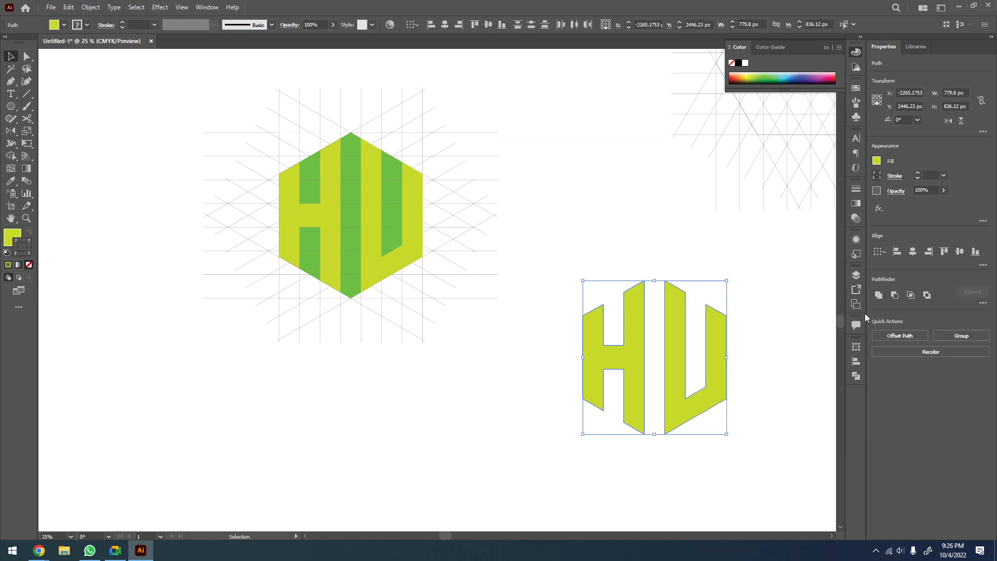
{"action": "left_click", "coordinate": [877, 176]}
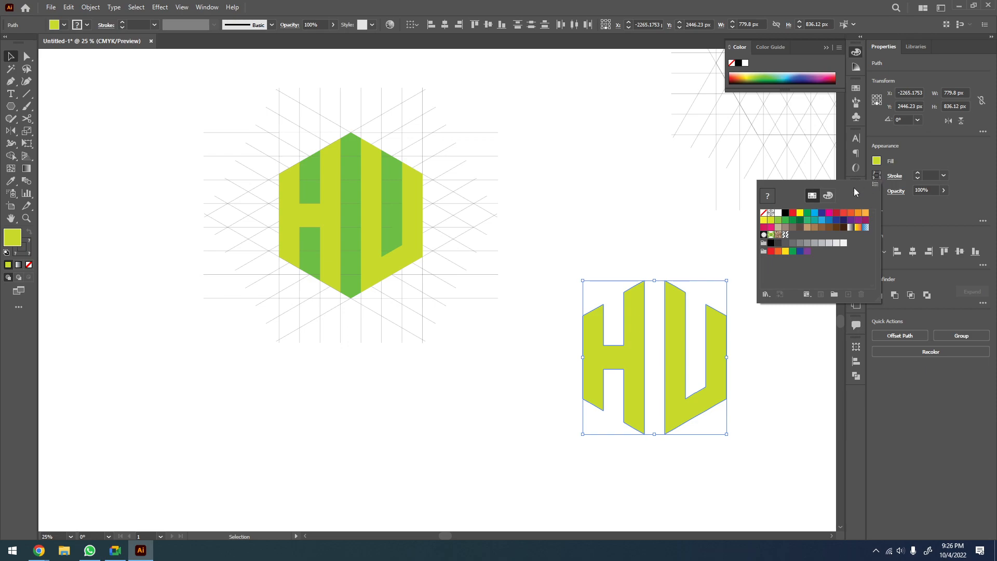
{"action": "left_click", "coordinate": [763, 212]}
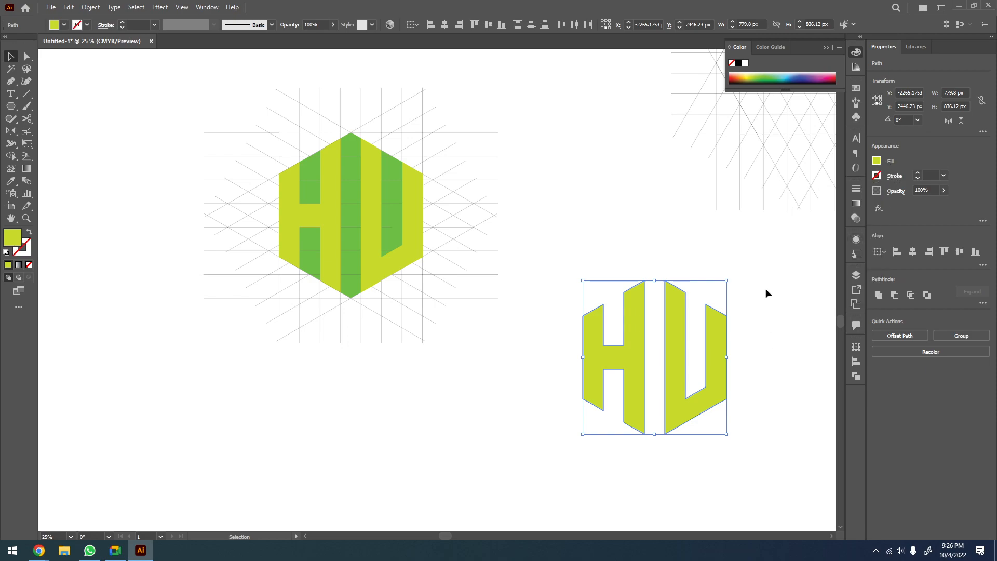
{"action": "left_click", "coordinate": [747, 341]}
Move the copied H and U letters up beside the finished black mark above the artboard
{"action": "key", "text": "z"}
{"action": "left_click", "coordinate": [712, 329], "text": "alt"}
{"action": "left_click_drag", "start_coordinate": [779, 323], "coordinate": [577, 323]}
{"action": "key", "text": "v"}
{"action": "left_click_drag", "start_coordinate": [387, 297], "coordinate": [298, 367]}
{"action": "left_click_drag", "start_coordinate": [342, 335], "coordinate": [610, 104]}
Sample the finished mark's black fill for the HU letters and scale them to about 280 × 300 px above the artboard
{"action": "key", "text": "i"}
{"action": "left_click", "coordinate": [520, 130]}
{"action": "key", "text": "v"}
{"action": "left_click_drag", "start_coordinate": [631, 68], "coordinate": [569, 140]}
{"action": "left_click", "coordinate": [609, 135]}
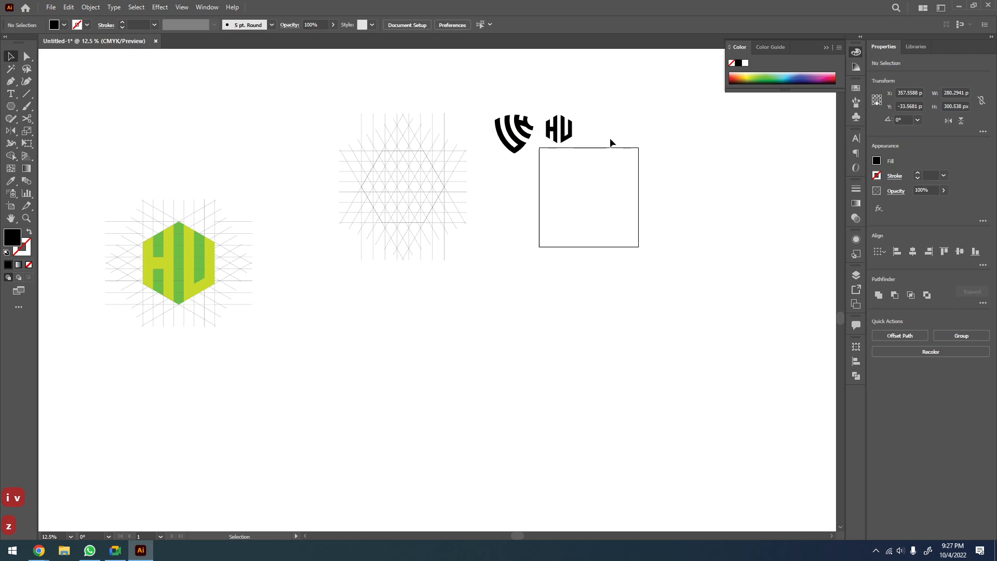
Delete both hexagonal line grids, including the colored HU construction, and keep the two black marks
{"action": "key", "text": "z"}
{"action": "key", "text": "space"}
{"action": "left_click_drag", "start_coordinate": [592, 234], "coordinate": [572, 214]}
{"action": "key", "text": "z"}
{"action": "key", "text": "space"}
{"action": "left_click_drag", "start_coordinate": [494, 165], "coordinate": [549, 252]}
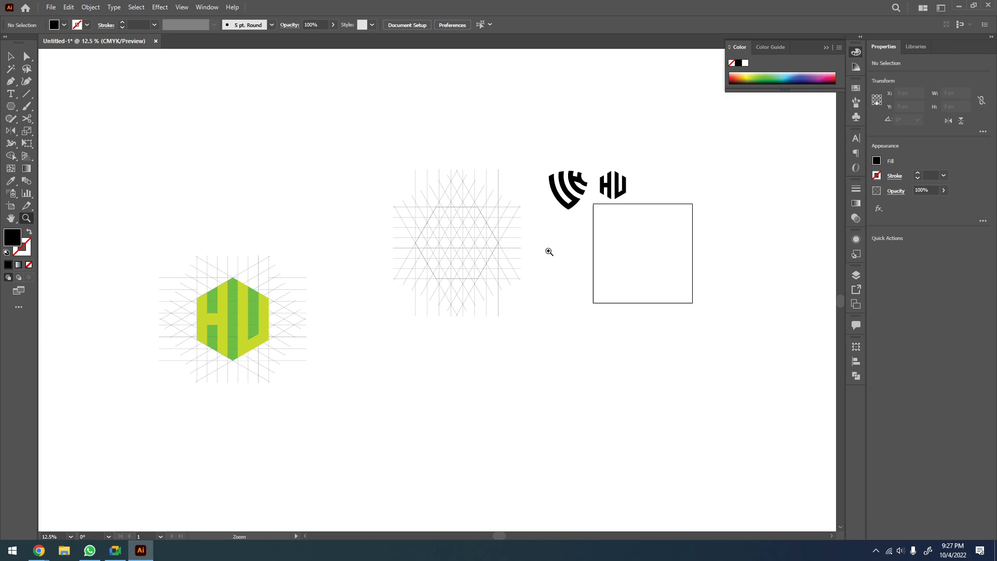
{"action": "left_click_drag", "start_coordinate": [523, 168], "coordinate": [518, 171]}
{"action": "scroll", "coordinate": [438, 225], "scroll_direction": "down", "scroll_amount": 8}
{"action": "key", "text": "space"}
{"action": "scroll", "coordinate": [599, 152], "scroll_direction": "down", "scroll_amount": 1}
{"action": "left_click_drag", "start_coordinate": [356, 297], "coordinate": [606, 162]}
{"action": "key", "text": "space"}
{"action": "key", "text": "v"}
{"action": "left_click_drag", "start_coordinate": [640, 113], "coordinate": [198, 422]}
{"action": "key", "text": "Delete"}
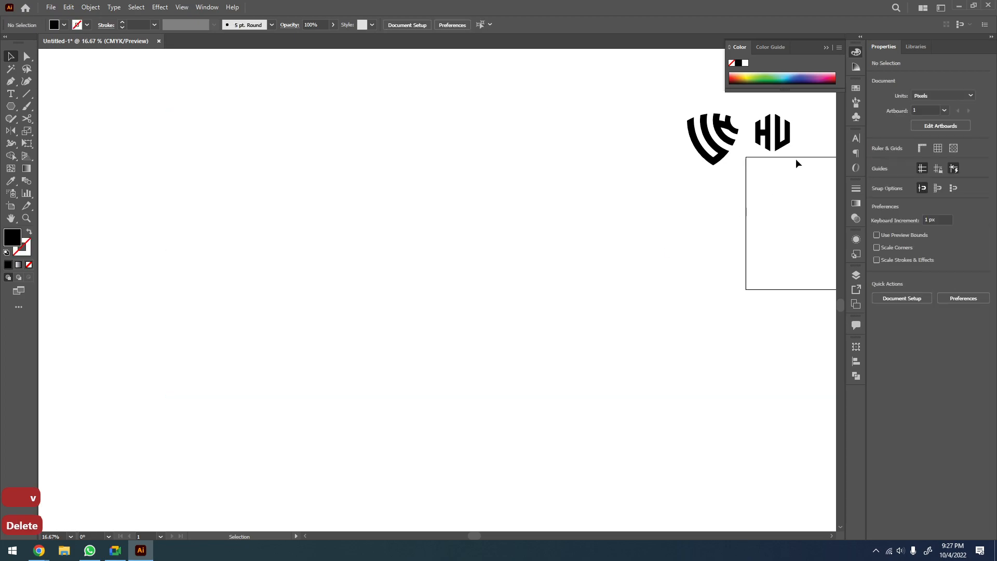
Move both finished black marks to the empty area left of the artboard
{"action": "left_click_drag", "start_coordinate": [744, 158], "coordinate": [540, 103]}
{"action": "key", "text": "space"}
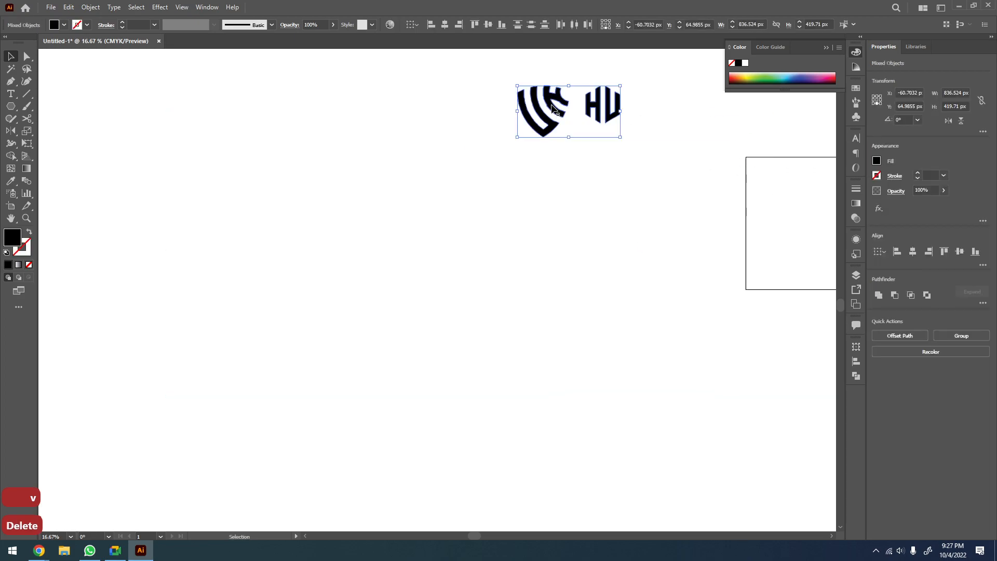
{"action": "left_click_drag", "start_coordinate": [577, 210], "coordinate": [577, 252]}
{"action": "key", "text": "z"}
{"action": "left_click", "coordinate": [561, 244]}
{"action": "key", "text": "v"}
{"action": "left_click_drag", "start_coordinate": [529, 232], "coordinate": [620, 177]}
{"action": "left_click", "coordinate": [697, 320]}
{"action": "key", "text": "space"}
{"action": "left_click_drag", "start_coordinate": [424, 215], "coordinate": [565, 148]}
Create a three-sided polygon about 780 × 675 px and place it in the empty area beside the finished marks
{"action": "left_click", "coordinate": [13, 107]}
{"action": "left_click_drag", "start_coordinate": [14, 110], "coordinate": [53, 147]}
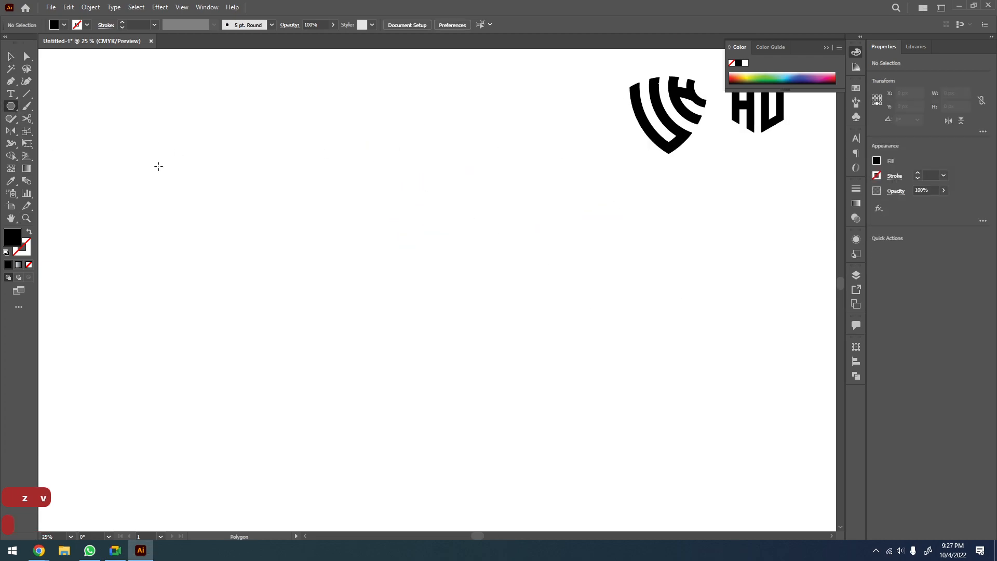
{"action": "left_click", "coordinate": [374, 213]}
{"action": "type", "text": "3"}
{"action": "left_click", "coordinate": [461, 295]}
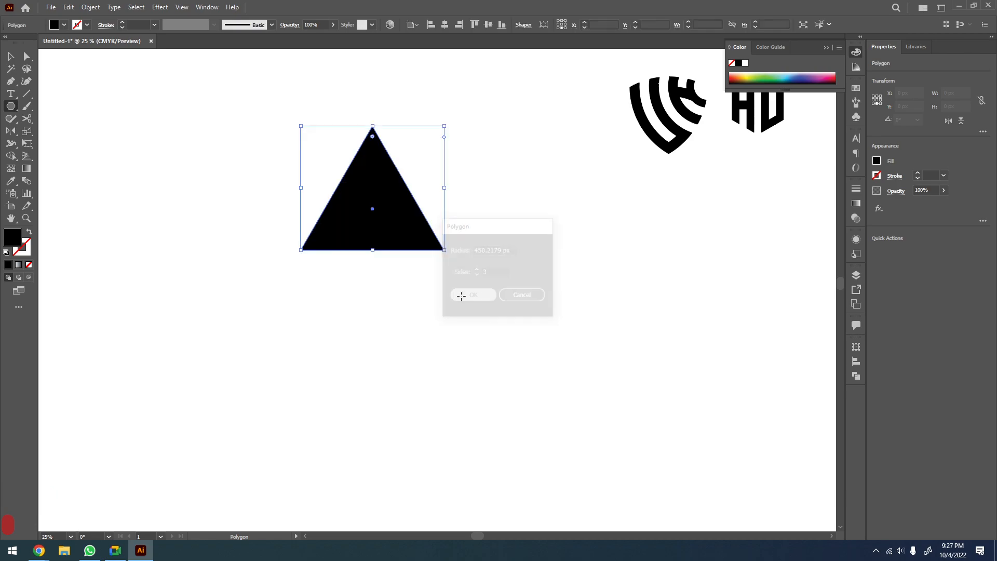
{"action": "key", "text": "v"}
{"action": "left_click_drag", "start_coordinate": [403, 214], "coordinate": [397, 289]}
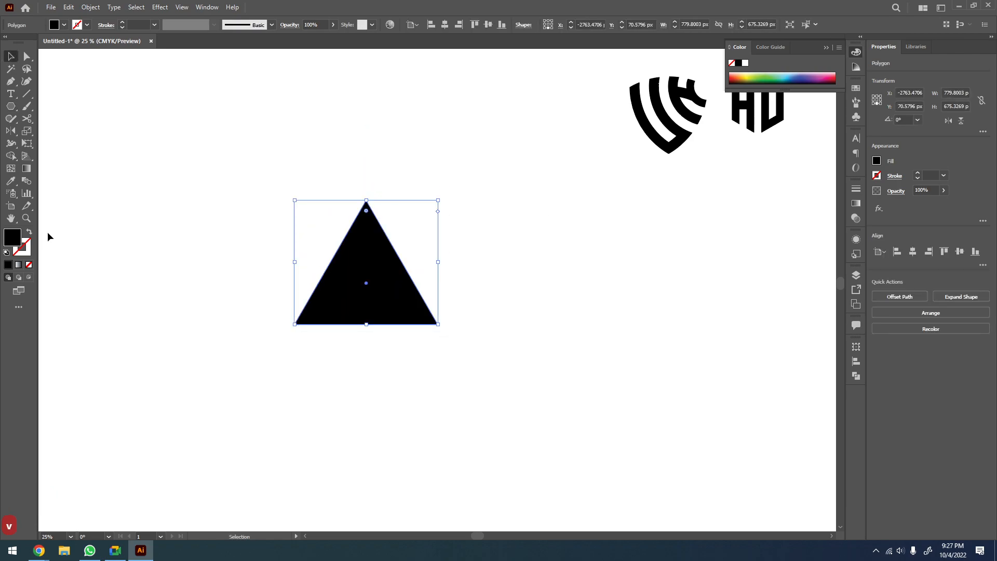
{"action": "left_click", "coordinate": [28, 264]}
{"action": "left_click", "coordinate": [116, 281]}
{"action": "key", "text": "z"}
{"action": "key", "text": "v"}
{"action": "key", "text": "ctrl+z"}
{"action": "key", "text": "ctrl+z"}
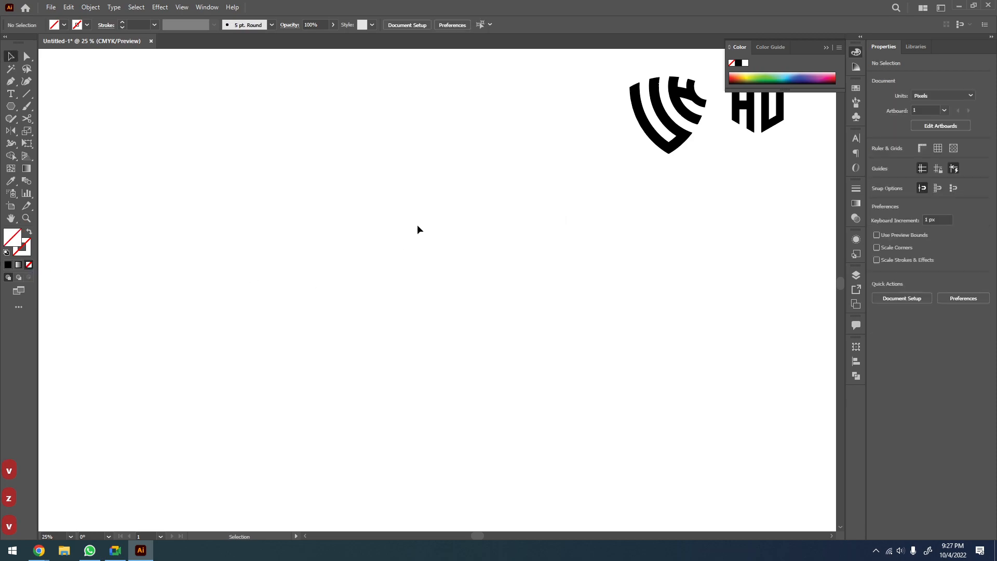
Swap the triangle's fill and stroke so it is a black outline without fill
{"action": "left_click", "coordinate": [29, 231]}
{"action": "key", "text": "v"}
{"action": "left_click", "coordinate": [396, 407]}
{"action": "key", "text": "z"}
{"action": "mouse_move", "coordinate": [460, 189]}
{"action": "left_mouse_down"}
{"action": "mouse_move", "coordinate": [341, 305]}
{"action": "mouse_move", "coordinate": [215, 392]}
{"action": "left_mouse_up"}
{"action": "left_click_drag", "start_coordinate": [501, 189], "coordinate": [378, 260]}
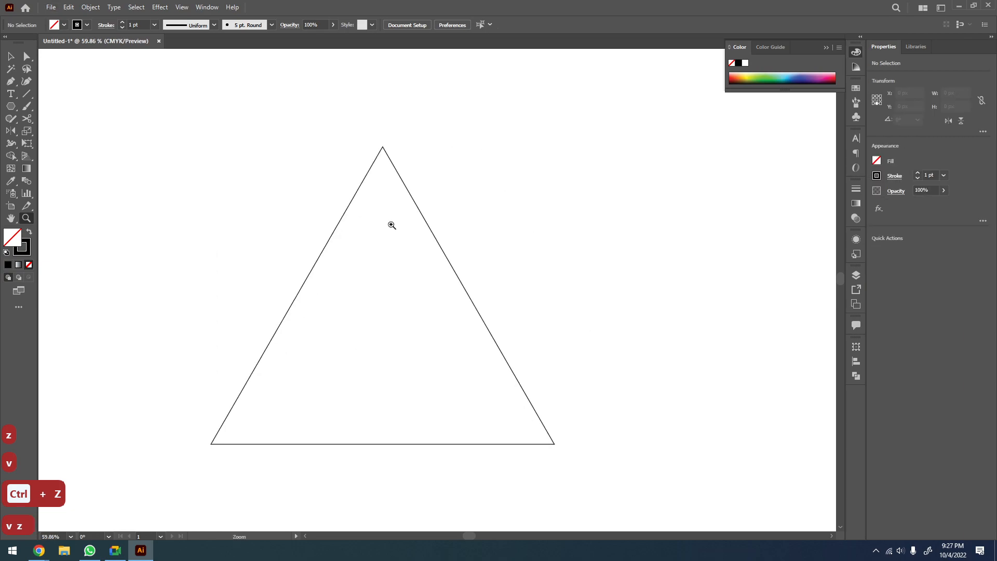
{"action": "key", "text": "v"}
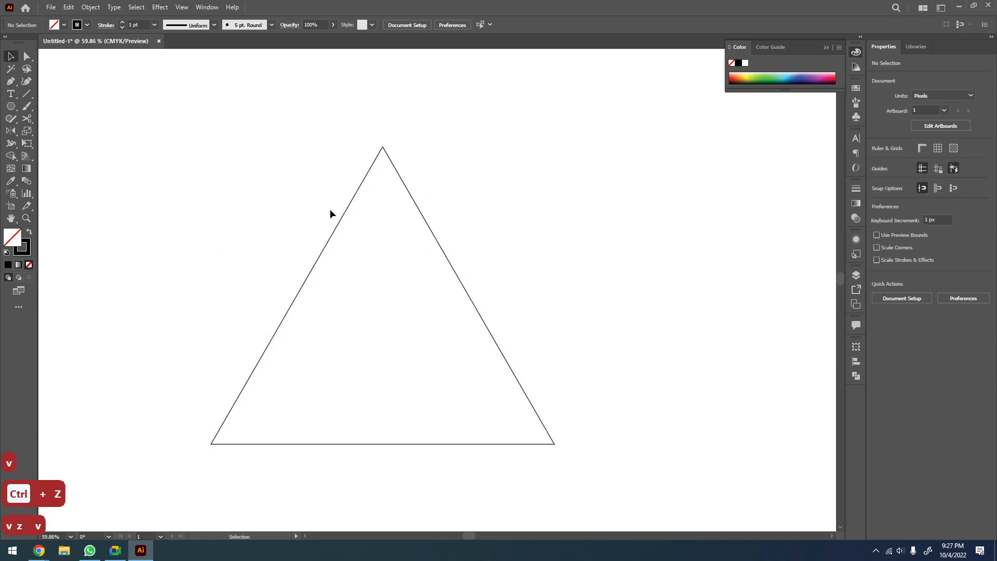
Move the outlined triangle closer to the two finished black marks
{"action": "key", "text": "z"}
{"action": "left_click", "coordinate": [320, 396], "text": "alt"}
{"action": "left_click", "coordinate": [320, 396], "text": "alt"}
{"action": "left_click_drag", "start_coordinate": [360, 390], "coordinate": [270, 386]}
{"action": "key", "text": "v"}
{"action": "left_click_drag", "start_coordinate": [322, 350], "coordinate": [356, 336]}
{"action": "key", "text": "space"}
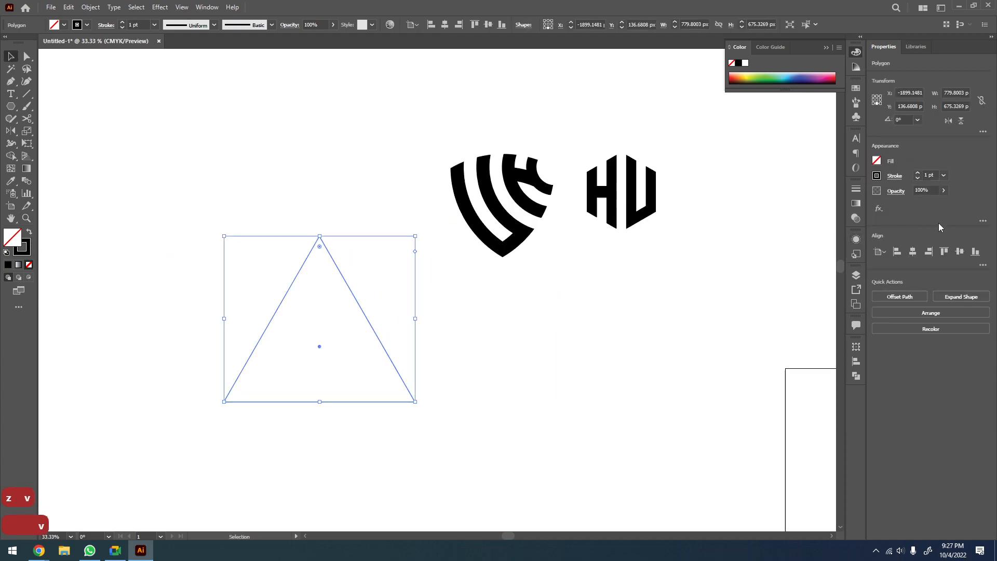
Increase the triangle's stroke weight to 50 pt and deselect it
{"action": "left_click", "coordinate": [918, 172]}
{"action": "left_click", "coordinate": [918, 173]}
{"action": "left_click", "coordinate": [918, 173]}
{"action": "left_click", "coordinate": [918, 173]}
{"action": "left_click", "coordinate": [918, 173]}
{"action": "left_click", "coordinate": [919, 173]}
{"action": "left_click", "coordinate": [918, 173]}
{"action": "left_click", "coordinate": [918, 173]}
{"action": "left_click", "coordinate": [918, 173]}
{"action": "left_click", "coordinate": [918, 173]}
{"action": "left_click", "coordinate": [918, 173]}
{"action": "left_click", "coordinate": [918, 173]}
{"action": "left_click", "coordinate": [918, 173]}
{"action": "left_click", "coordinate": [918, 173]}
{"action": "left_click", "coordinate": [329, 385]}
{"action": "key", "text": "z"}
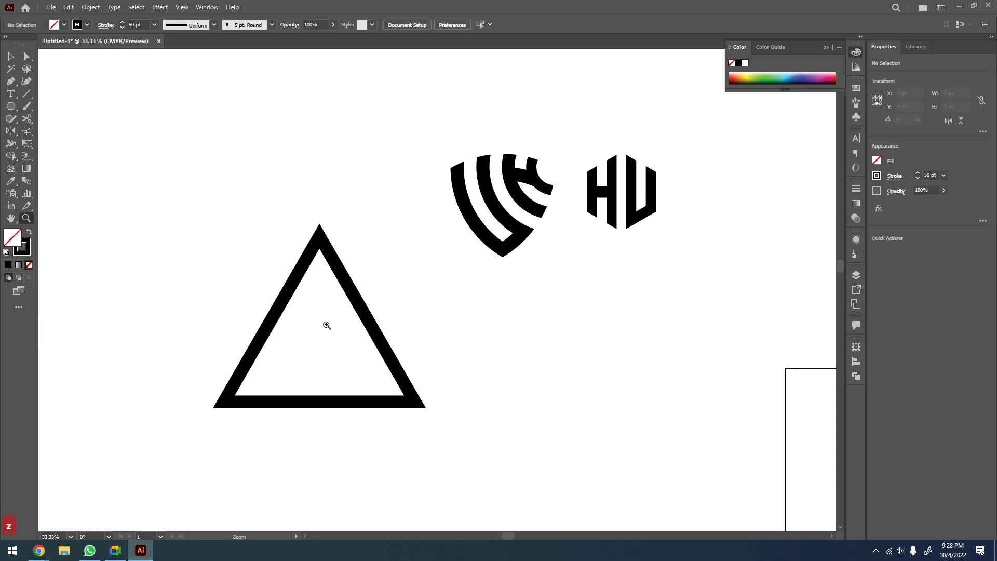
Scale the triangle proportionally down to about 202 × 175 px
{"action": "left_click", "coordinate": [335, 307]}
{"action": "key", "text": "v"}
{"action": "left_click", "coordinate": [360, 313]}
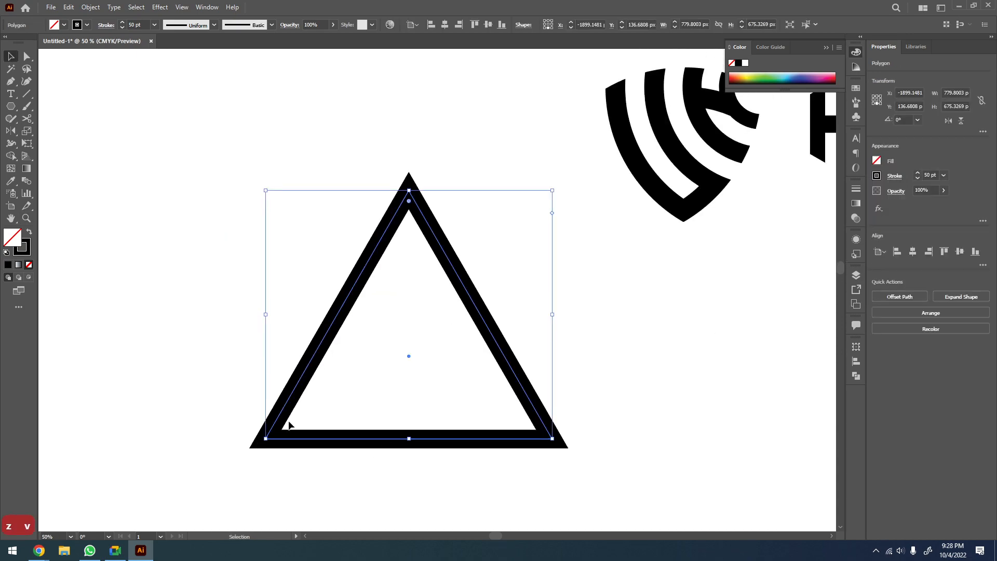
{"action": "left_click_drag", "start_coordinate": [554, 315], "coordinate": [341, 314]}
Set the triangle's stroke weight to 10 pt
{"action": "left_click", "coordinate": [929, 175]}
{"action": "key", "text": "ctrl+a"}
{"action": "type", "text": "5"}
{"action": "key", "text": "ctrl+a"}
{"action": "type", "text": "10"}
{"action": "key", "text": "Return"}
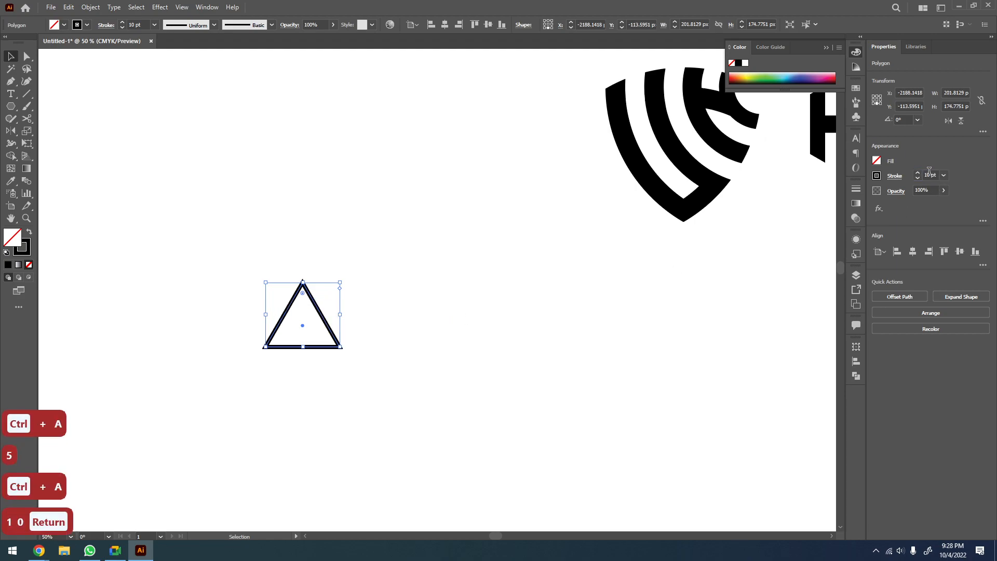
Scale the triangle proportionally down to about 66 × 57 px, keeping its stroke weight, and deselect it
{"action": "key", "text": "z"}
{"action": "left_click_drag", "start_coordinate": [242, 296], "coordinate": [354, 323]}
{"action": "key", "text": "v"}
{"action": "left_click_drag", "start_coordinate": [611, 184], "coordinate": [426, 192]}
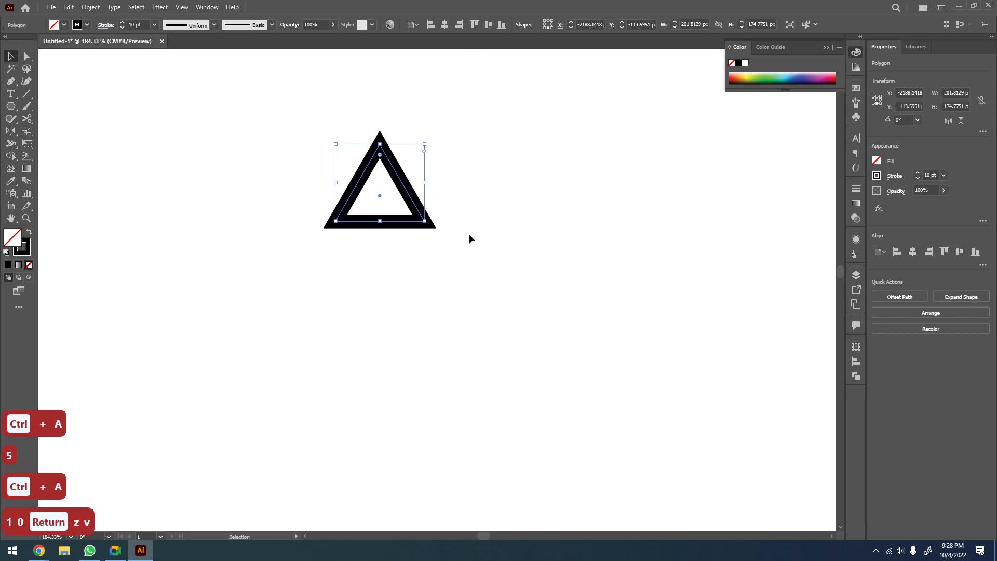
{"action": "left_click_drag", "start_coordinate": [429, 119], "coordinate": [405, 147]}
{"action": "key", "text": "z"}
{"action": "left_click_drag", "start_coordinate": [372, 192], "coordinate": [441, 187]}
{"action": "key", "text": "space"}
{"action": "key", "text": "v"}
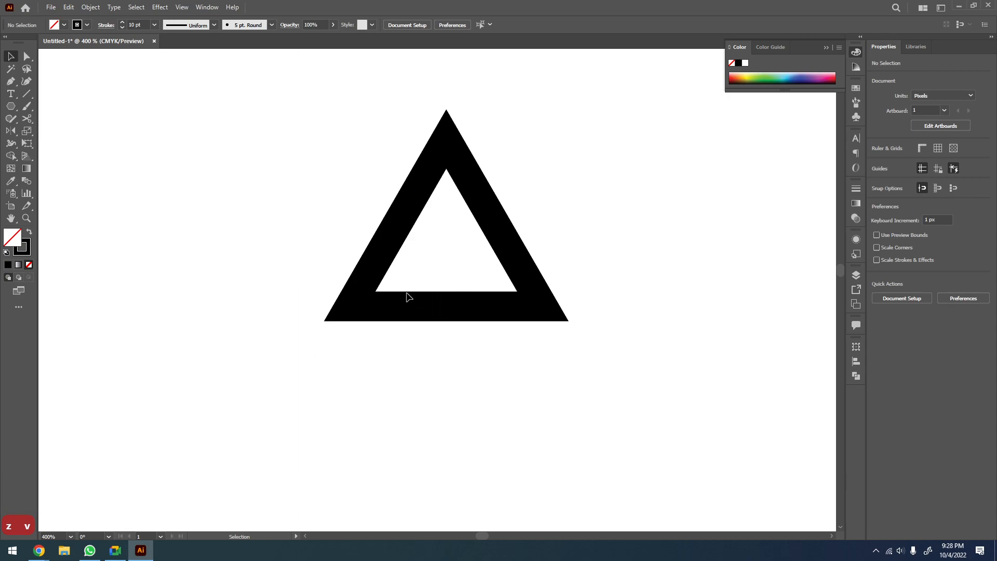
Expand the triangle's stroke into a solid shape and shift it slightly down and to the right
{"action": "key", "text": "a"}
{"action": "key", "text": "space"}
{"action": "left_click_drag", "start_coordinate": [460, 257], "coordinate": [421, 270]}
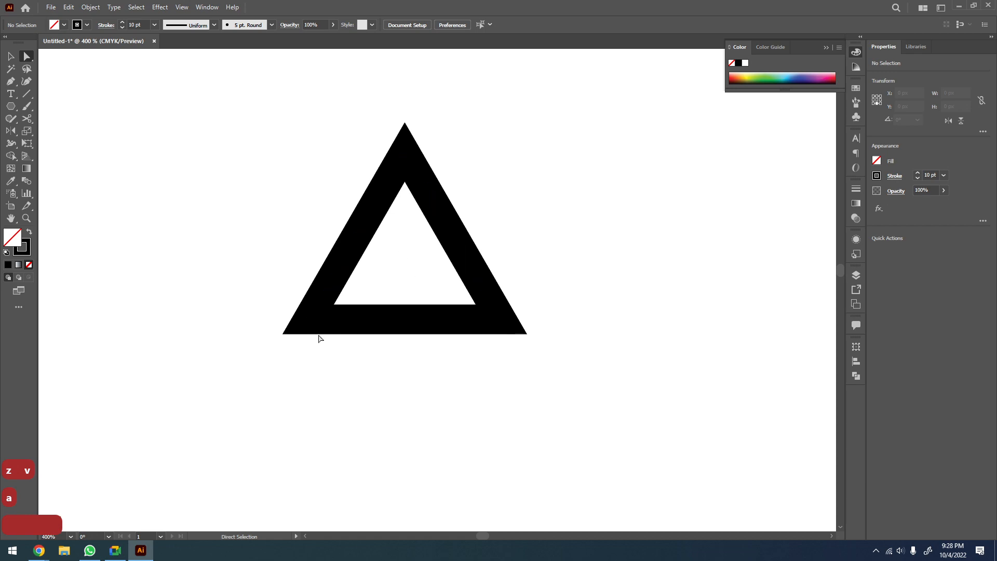
{"action": "key", "text": "v"}
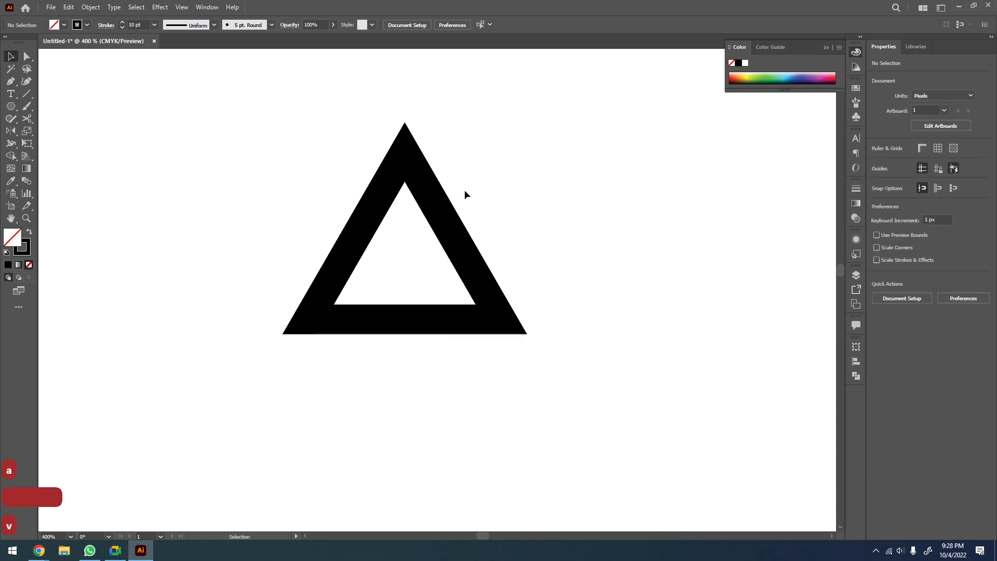
{"action": "left_click_drag", "start_coordinate": [464, 193], "coordinate": [323, 363]}
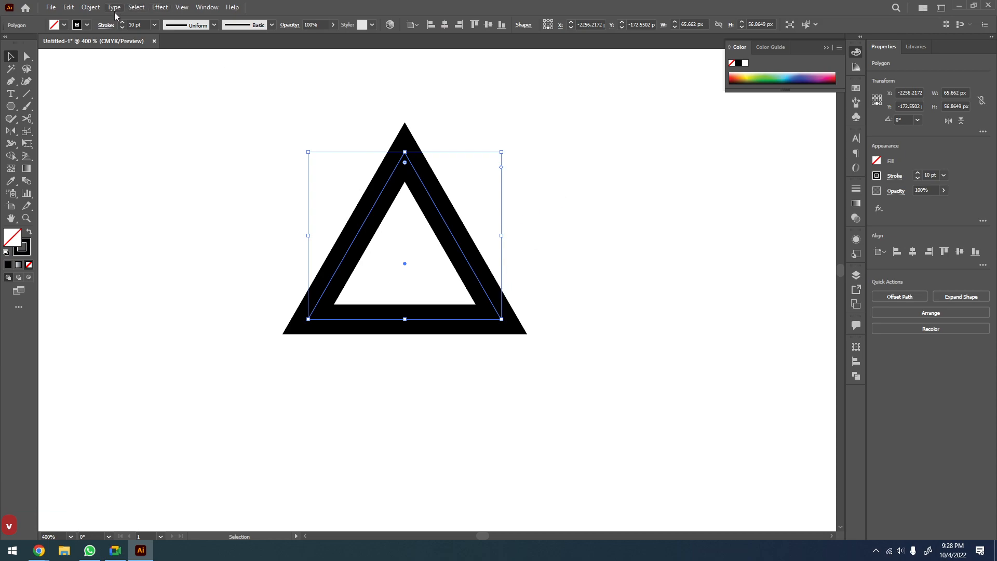
{"action": "left_click", "coordinate": [83, 8]}
{"action": "left_click", "coordinate": [104, 129]}
{"action": "left_click", "coordinate": [475, 333]}
{"action": "left_click_drag", "start_coordinate": [423, 196], "coordinate": [483, 238]}
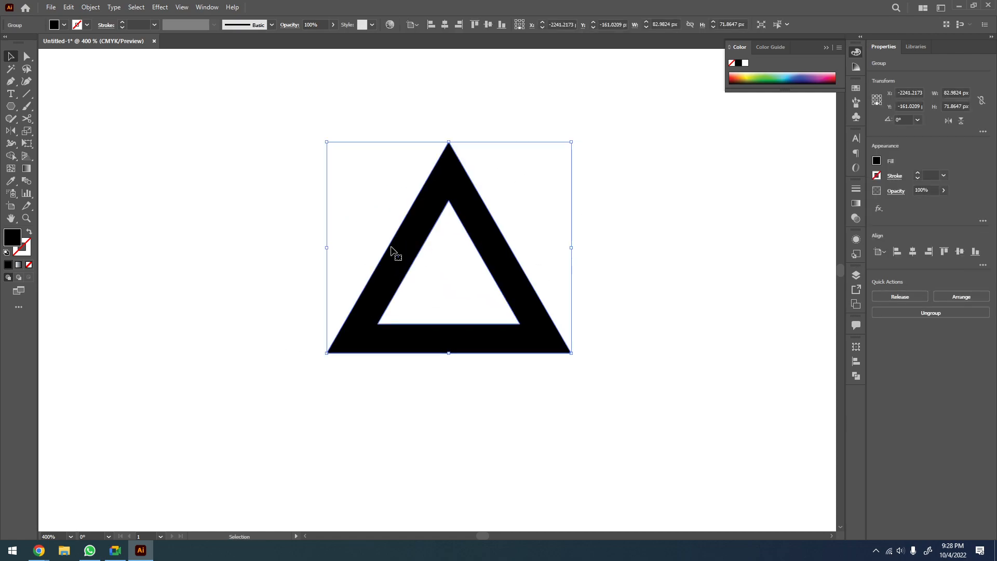
Draw a straight line centred on the triangle's inner apex through its inner lower-left corner and switch to outline view
{"action": "left_click", "coordinate": [25, 96]}
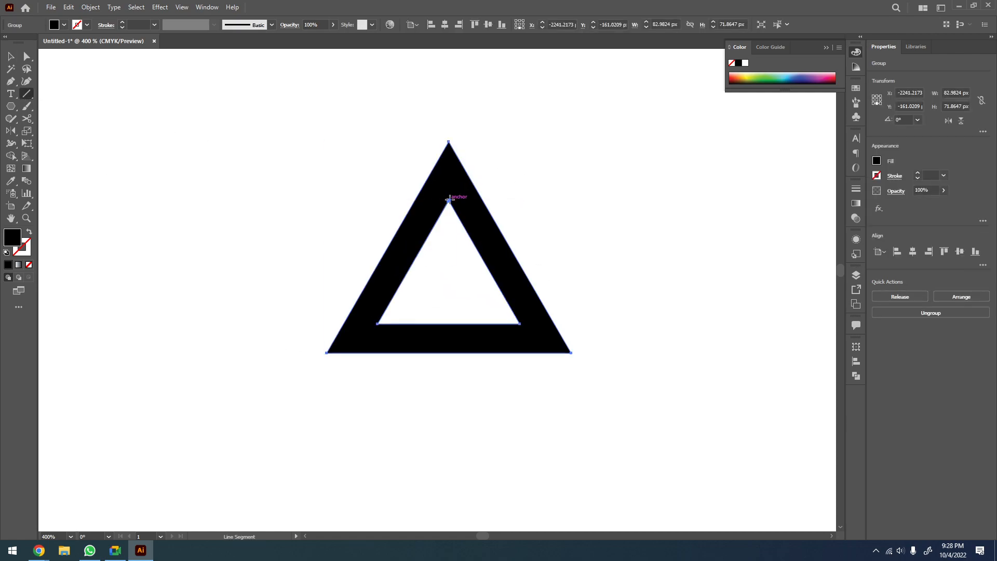
{"action": "left_click_drag", "start_coordinate": [448, 199], "coordinate": [378, 326]}
{"action": "key", "text": "alt"}
{"action": "key", "text": "v"}
{"action": "key", "text": "ctrl+y"}
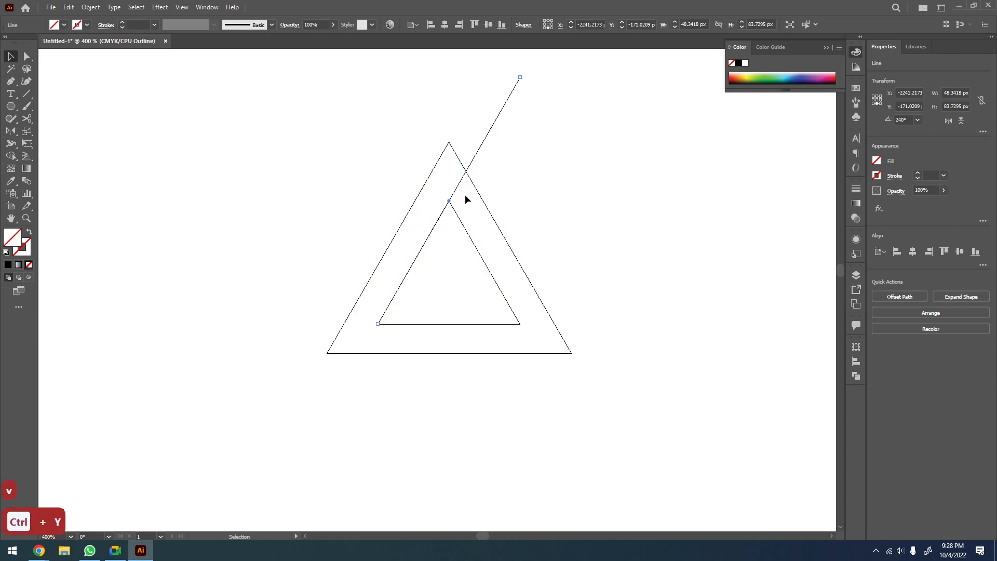
Slide the line along the inner left edge so both ends extend past the outer triangle
{"action": "key", "text": "z"}
{"action": "left_click_drag", "start_coordinate": [526, 114], "coordinate": [305, 383]}
{"action": "scroll", "coordinate": [431, 325], "scroll_direction": "down", "scroll_amount": 2}
{"action": "key", "text": "space"}
{"action": "left_click_drag", "start_coordinate": [437, 328], "coordinate": [444, 293]}
{"action": "key", "text": "v"}
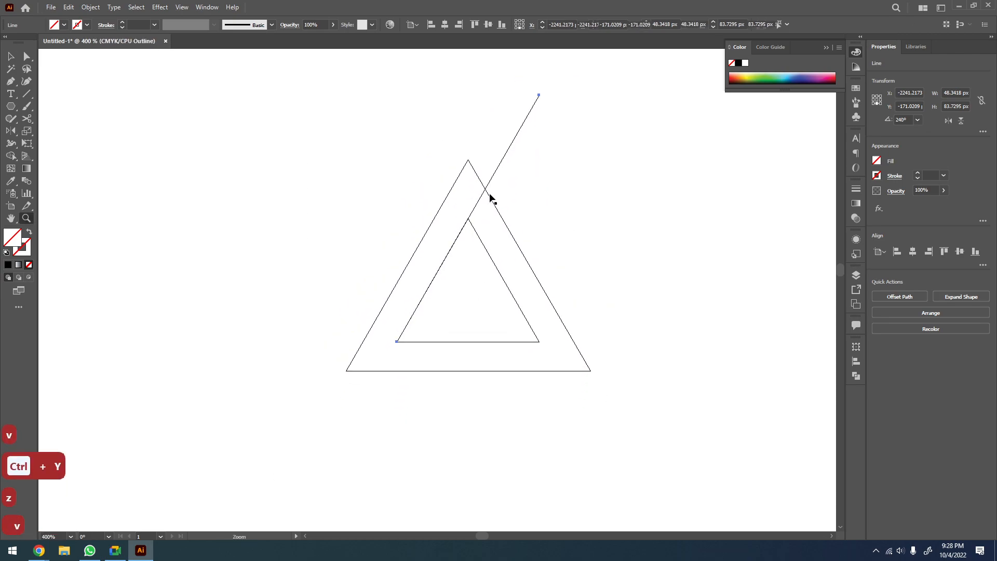
{"action": "left_click_drag", "start_coordinate": [493, 176], "coordinate": [466, 228]}
{"action": "left_click", "coordinate": [559, 214]}
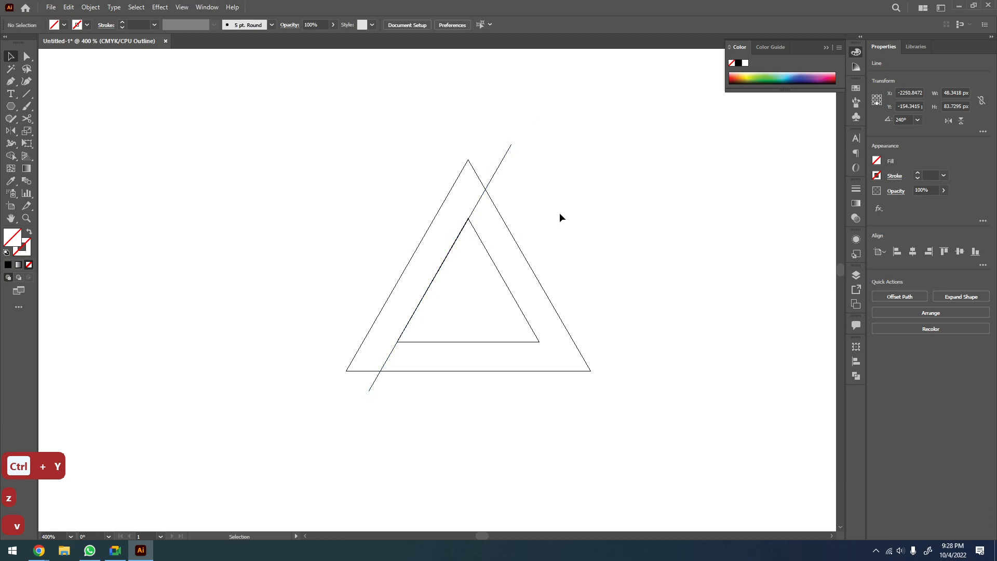
Select the triangle and line, return to preview, and split off the slanted left band with Shape Builder
{"action": "key", "text": "ctrl+a"}
{"action": "key", "text": "ctrl+y"}
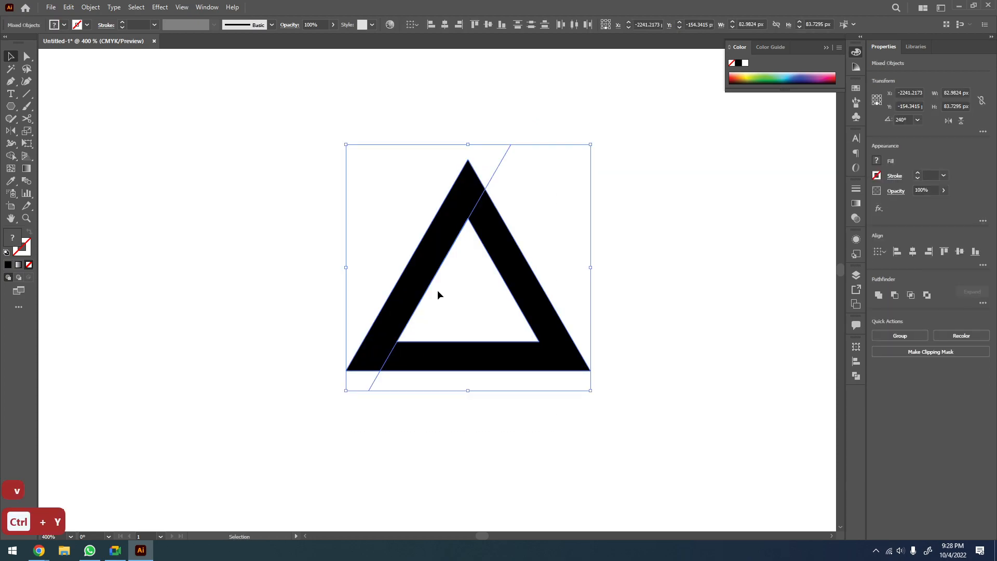
{"action": "key", "text": "shift+m"}
{"action": "left_click", "coordinate": [438, 229], "text": "alt"}
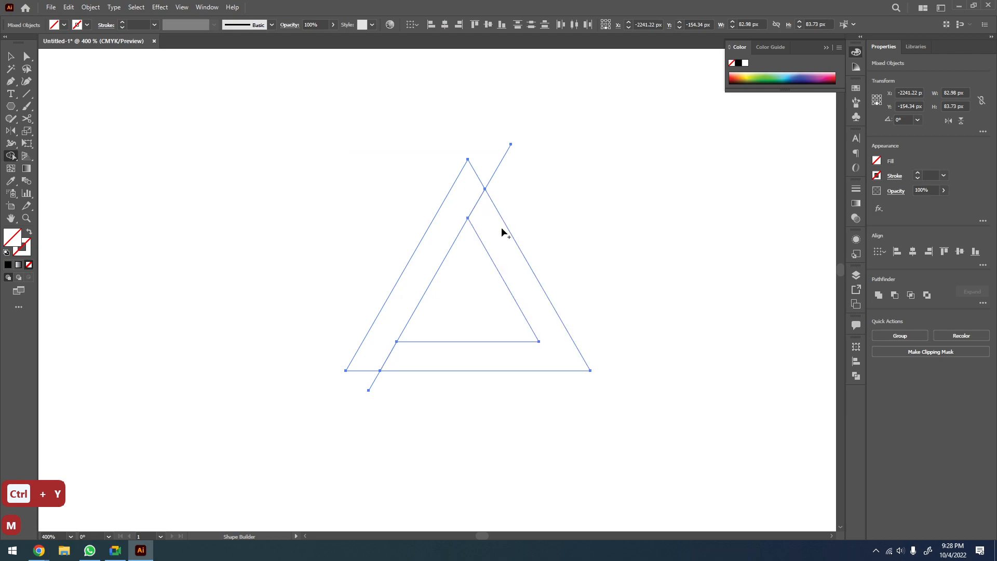
Fill the split triangle pieces with black and ungroup them
{"action": "key", "text": "v"}
{"action": "left_click", "coordinate": [600, 189]}
{"action": "left_click_drag", "start_coordinate": [600, 189], "coordinate": [474, 144]}
{"action": "left_click", "coordinate": [650, 206]}
{"action": "left_click_drag", "start_coordinate": [511, 177], "coordinate": [545, 281]}
{"action": "left_click", "coordinate": [738, 63]}
{"action": "left_click", "coordinate": [527, 251]}
{"action": "left_click", "coordinate": [474, 196]}
{"action": "right_click", "coordinate": [480, 188]}
{"action": "left_click", "coordinate": [517, 274]}
Delete the leftover line ends above and below the triangle
{"action": "left_click", "coordinate": [500, 146]}
{"action": "key", "text": "Delete"}
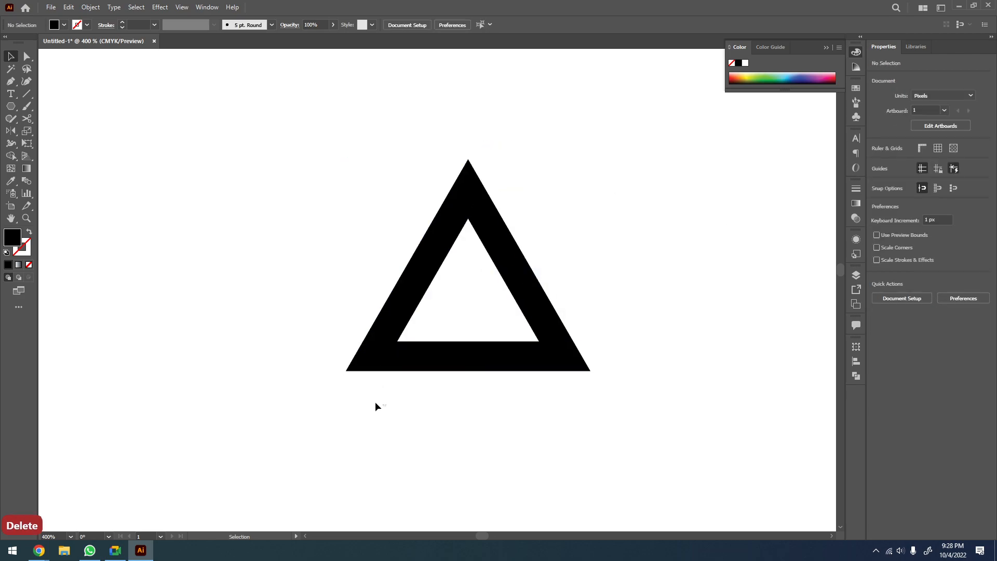
{"action": "left_click_drag", "start_coordinate": [395, 397], "coordinate": [339, 382]}
{"action": "key", "text": "Delete"}
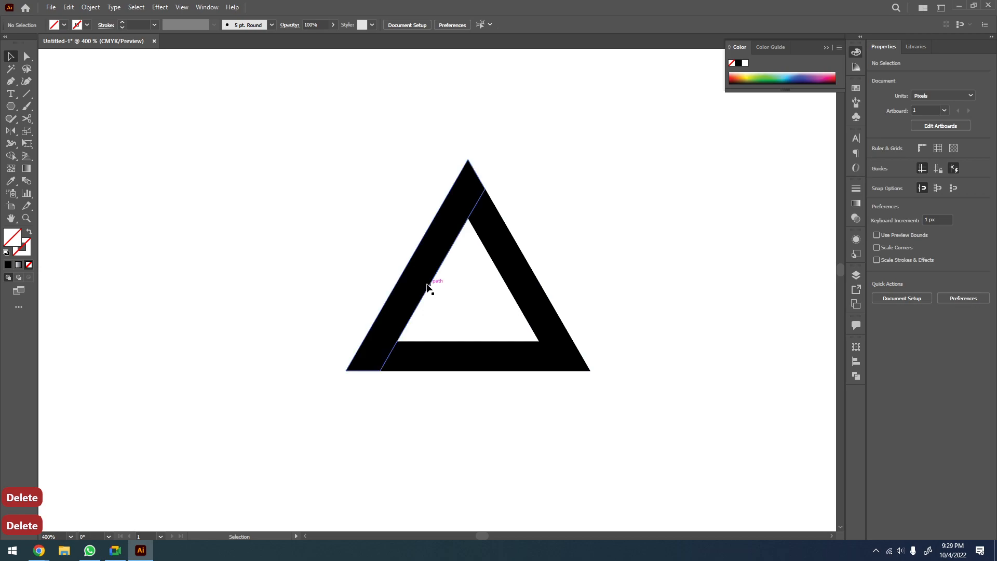
Duplicate the triangle's slanted left band and place the copy parallel against its right edge
{"action": "left_click", "coordinate": [406, 300]}
{"action": "left_click_drag", "start_coordinate": [425, 289], "coordinate": [445, 304]}
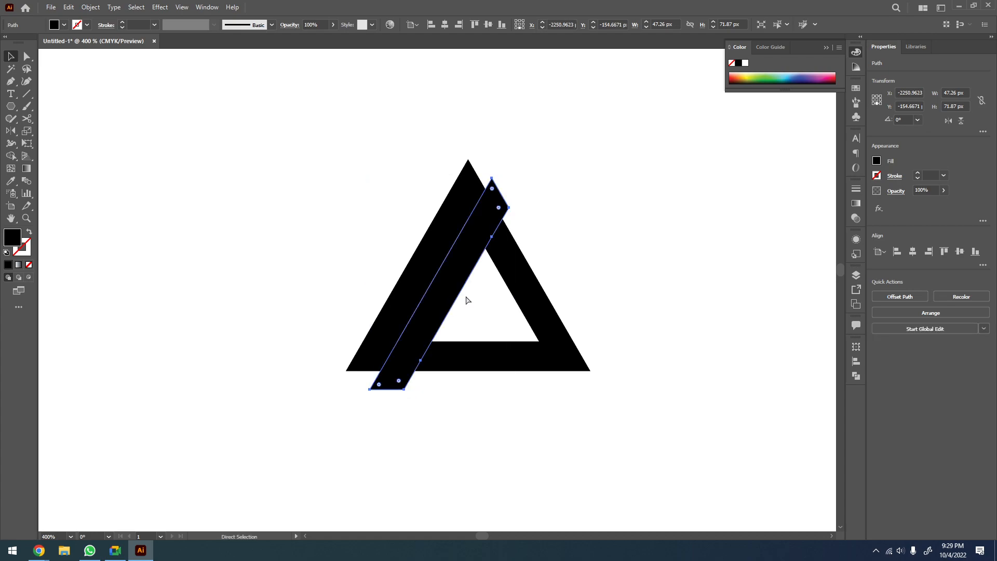
{"action": "key", "text": "ctrl+y"}
{"action": "key", "text": "z"}
{"action": "left_click", "coordinate": [511, 237]}
{"action": "key", "text": "v"}
{"action": "mouse_move", "coordinate": [418, 318]}
{"action": "left_mouse_down"}
{"action": "mouse_move", "coordinate": [427, 326]}
{"action": "mouse_move", "coordinate": [414, 320]}
{"action": "left_mouse_up"}
Add three more parallel copies of the slanted band, side by side across the triangle
{"action": "key", "text": "z"}
{"action": "left_click", "coordinate": [414, 318], "text": "alt"}
{"action": "key", "text": "ctrl+y"}
{"action": "key", "text": "v"}
{"action": "left_click_drag", "start_coordinate": [392, 282], "coordinate": [438, 210]}
{"action": "key", "text": "ctrl+y"}
{"action": "key", "text": "z"}
{"action": "key", "text": "v"}
{"action": "scroll", "coordinate": [467, 289], "scroll_direction": "down", "scroll_amount": 4}
{"action": "key", "text": "v"}
{"action": "left_click_drag", "start_coordinate": [380, 270], "coordinate": [466, 299]}
{"action": "left_click_drag", "start_coordinate": [465, 299], "coordinate": [467, 300]}
{"action": "left_click", "coordinate": [584, 283]}
{"action": "key", "text": "ctrl+y"}
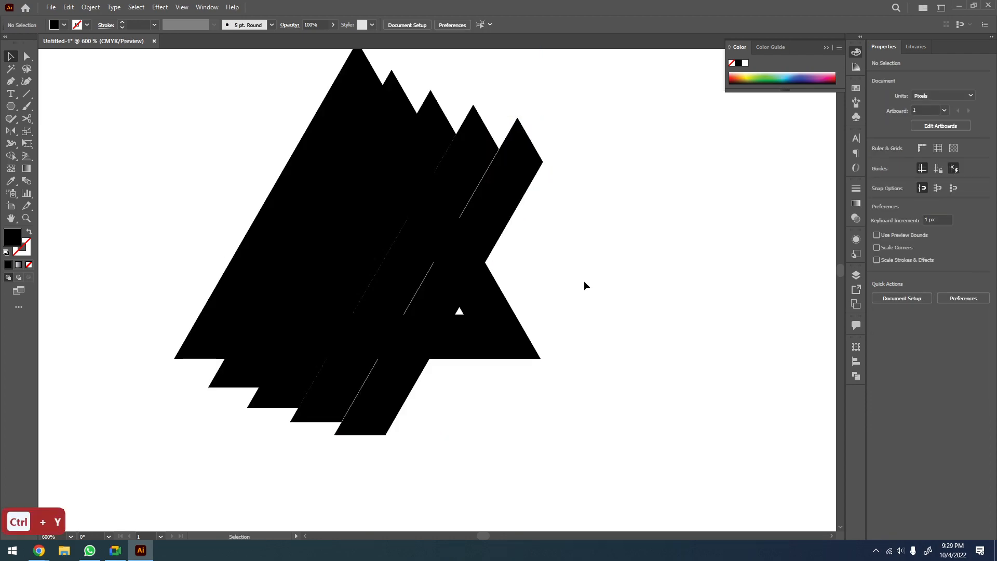
Move the third slanted band copy against its left neighbour to close the hairline gap
{"action": "key", "text": "z"}
{"action": "left_click_drag", "start_coordinate": [565, 162], "coordinate": [378, 282]}
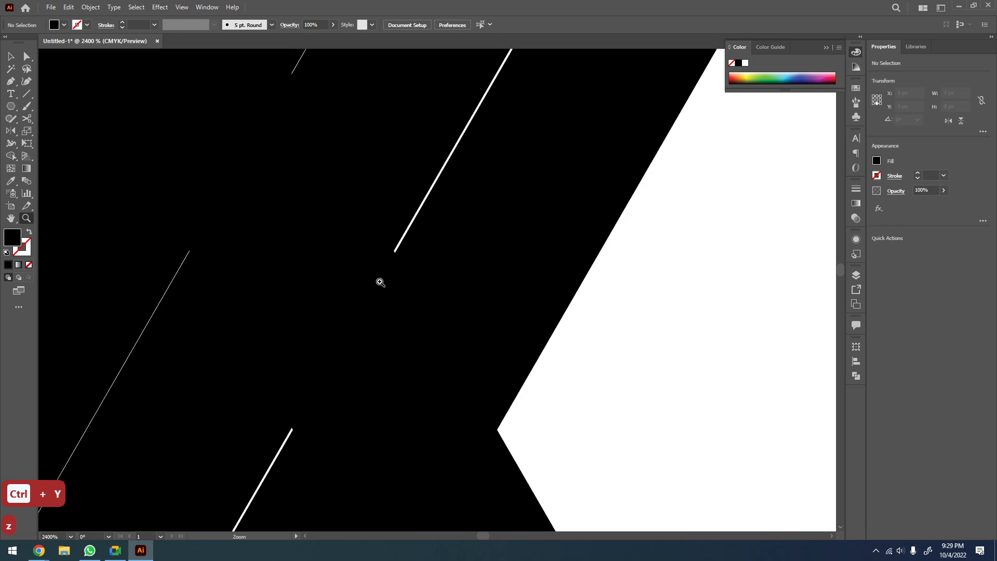
{"action": "key", "text": "v"}
{"action": "left_click_drag", "start_coordinate": [440, 247], "coordinate": [431, 252]}
{"action": "key", "text": "space"}
{"action": "left_click_drag", "start_coordinate": [370, 244], "coordinate": [457, 322]}
{"action": "left_click", "coordinate": [392, 274]}
{"action": "left_click_drag", "start_coordinate": [411, 290], "coordinate": [483, 384]}
{"action": "key", "text": "z"}
{"action": "scroll", "coordinate": [482, 381], "scroll_direction": "down", "scroll_amount": 3}
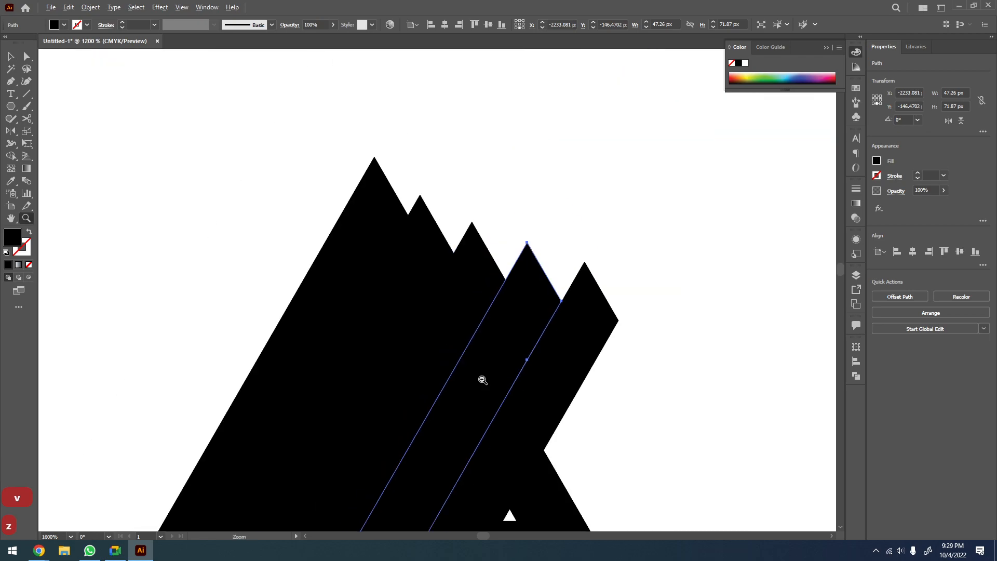
Move the outermost slanted band copy left against its neighbour and deselect it
{"action": "key", "text": "v"}
{"action": "left_click_drag", "start_coordinate": [532, 322], "coordinate": [527, 321]}
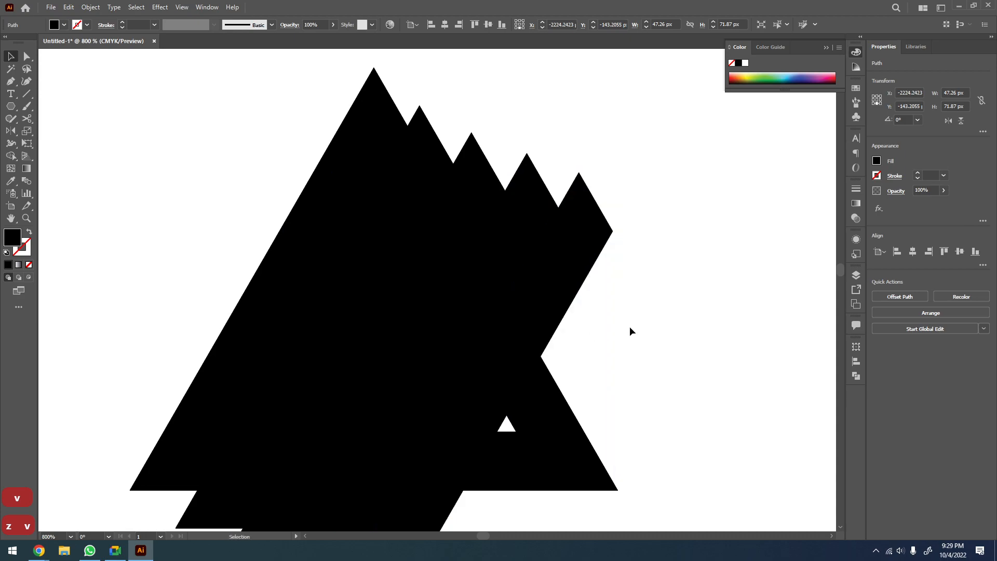
{"action": "left_click", "coordinate": [629, 328]}
Select the triangle and all band copies, and merge the segments of the leftmost band and the second copied band with Shape Builder
{"action": "key", "text": "z"}
{"action": "scroll", "coordinate": [638, 335], "scroll_direction": "down", "scroll_amount": 4}
{"action": "key", "text": "v"}
{"action": "left_click_drag", "start_coordinate": [606, 251], "coordinate": [469, 381]}
{"action": "key", "text": "z"}
{"action": "left_click_drag", "start_coordinate": [549, 338], "coordinate": [398, 418]}
{"action": "scroll", "coordinate": [509, 339], "scroll_direction": "down", "scroll_amount": 5}
{"action": "scroll", "coordinate": [425, 414], "scroll_direction": "down", "scroll_amount": 2}
{"action": "key", "text": "shift+m"}
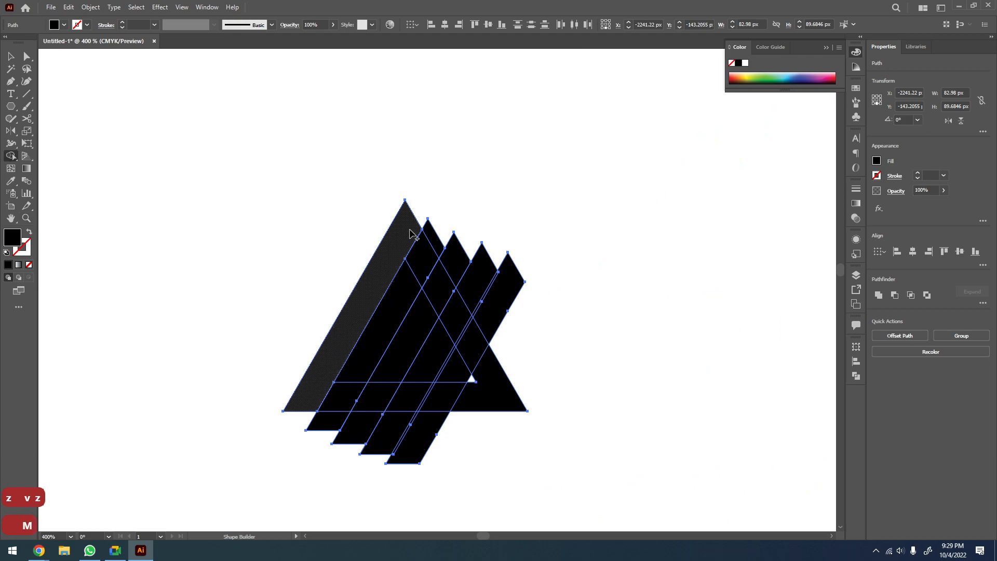
{"action": "left_click_drag", "start_coordinate": [364, 311], "coordinate": [318, 392]}
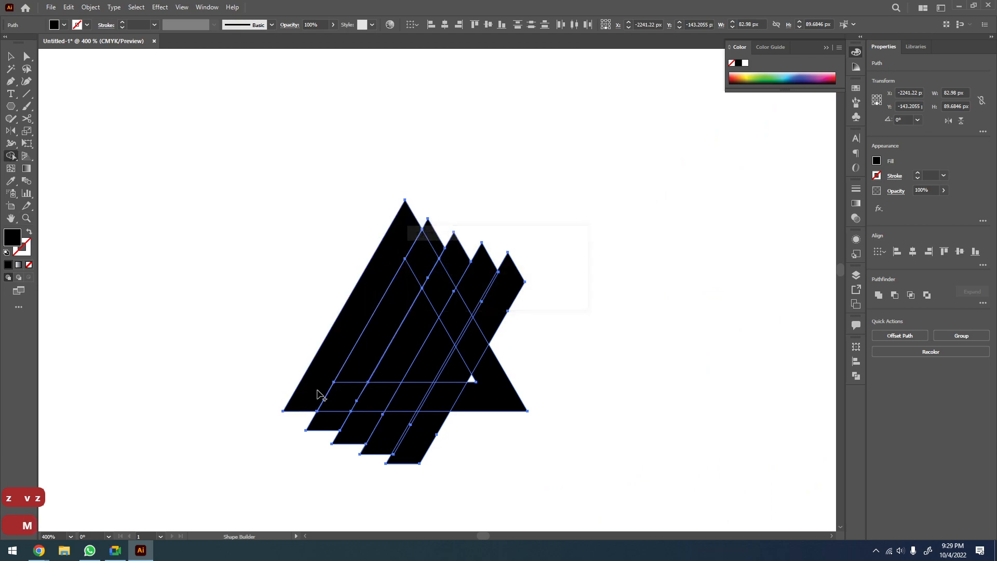
{"action": "left_click", "coordinate": [437, 279]}
{"action": "left_click_drag", "start_coordinate": [457, 252], "coordinate": [376, 399]}
{"action": "key", "text": "v"}
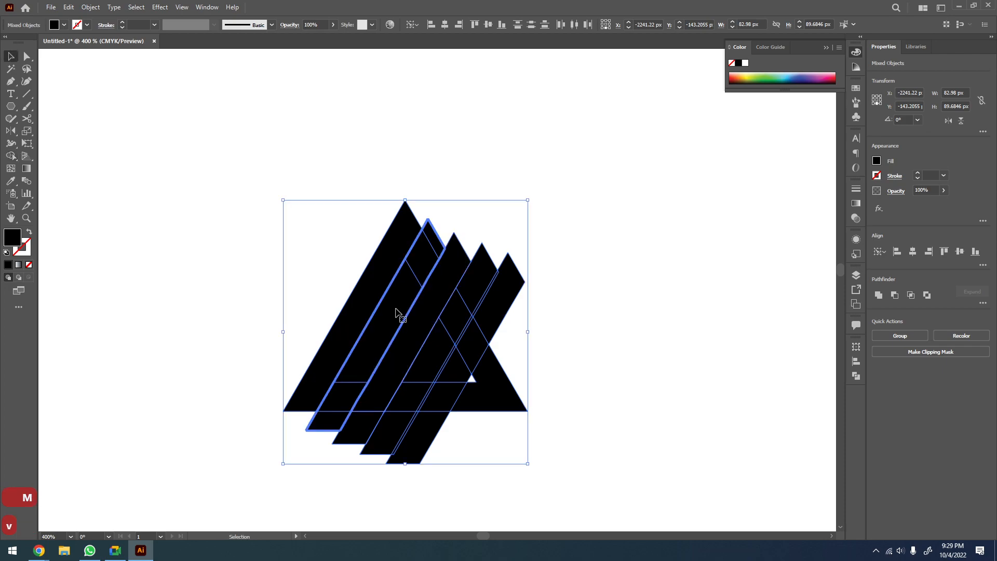
Rotate the second slanted band by 90° and position it as a crossbar over the triangle
{"action": "left_click", "coordinate": [500, 244]}
{"action": "left_click", "coordinate": [412, 289]}
{"action": "left_click_drag", "start_coordinate": [445, 216], "coordinate": [470, 424]}
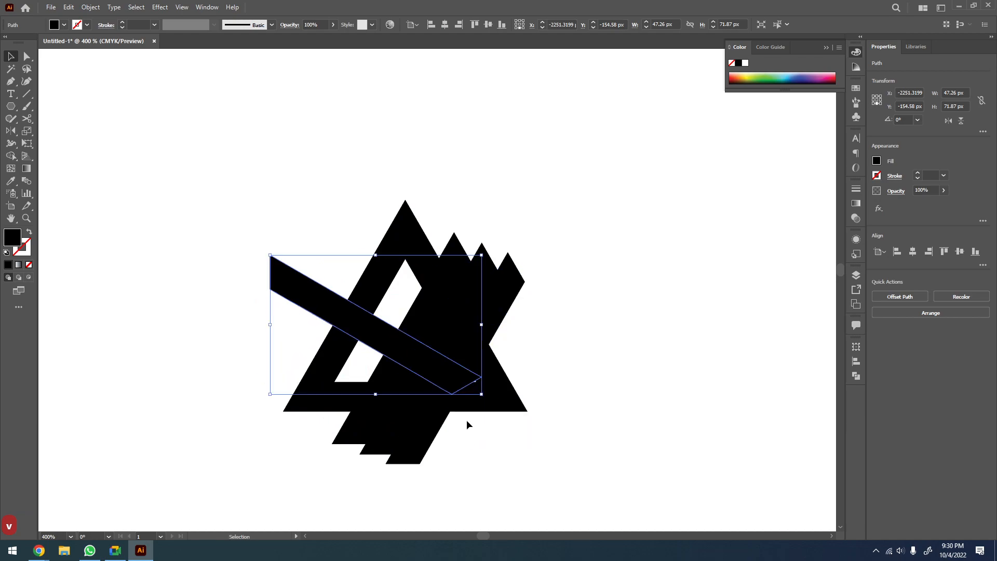
{"action": "left_click_drag", "start_coordinate": [401, 334], "coordinate": [409, 327]}
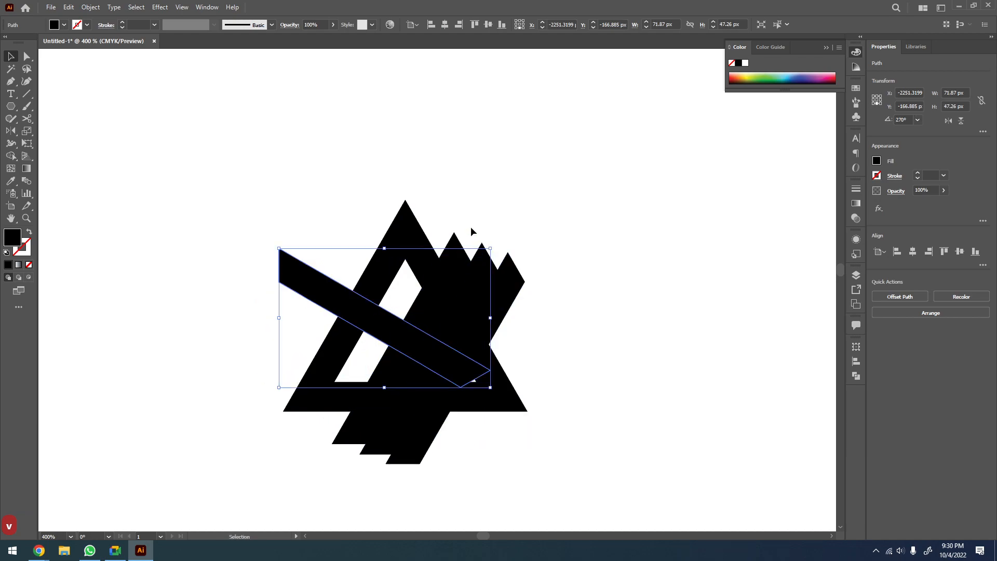
Try to merge the third band's segments with Shape Builder, with all shapes selected
{"action": "key", "text": "ctrl+a"}
{"action": "key", "text": "shift+m"}
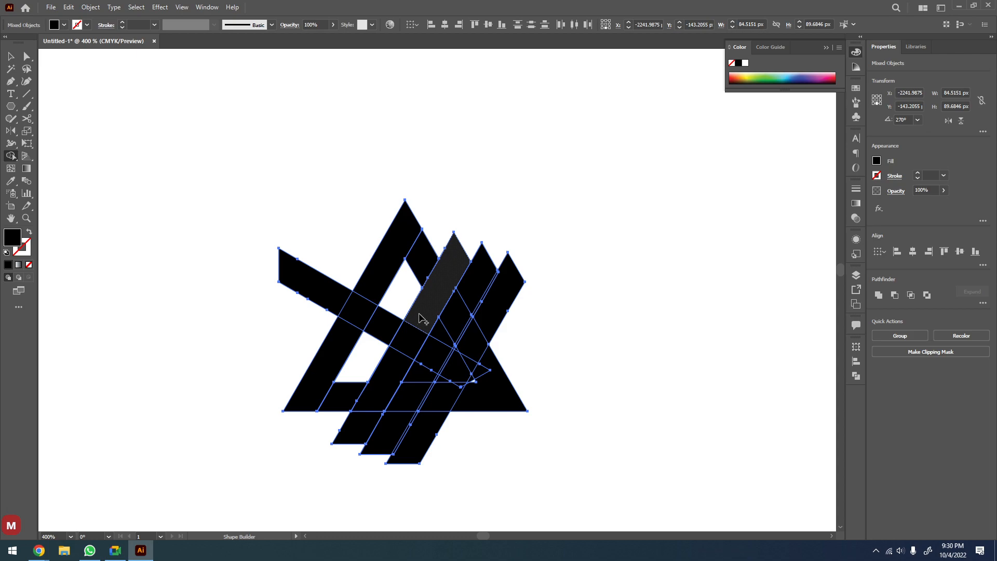
{"action": "left_click_drag", "start_coordinate": [449, 264], "coordinate": [377, 404]}
Undo the segment merges and the crossbar rotation back to the uncut parallel bands, and deselect everything
{"action": "key", "text": "ctrl+z"}
{"action": "key", "text": "ctrl+z"}
{"action": "key", "text": "ctrl+z"}
{"action": "key", "text": "ctrl+z"}
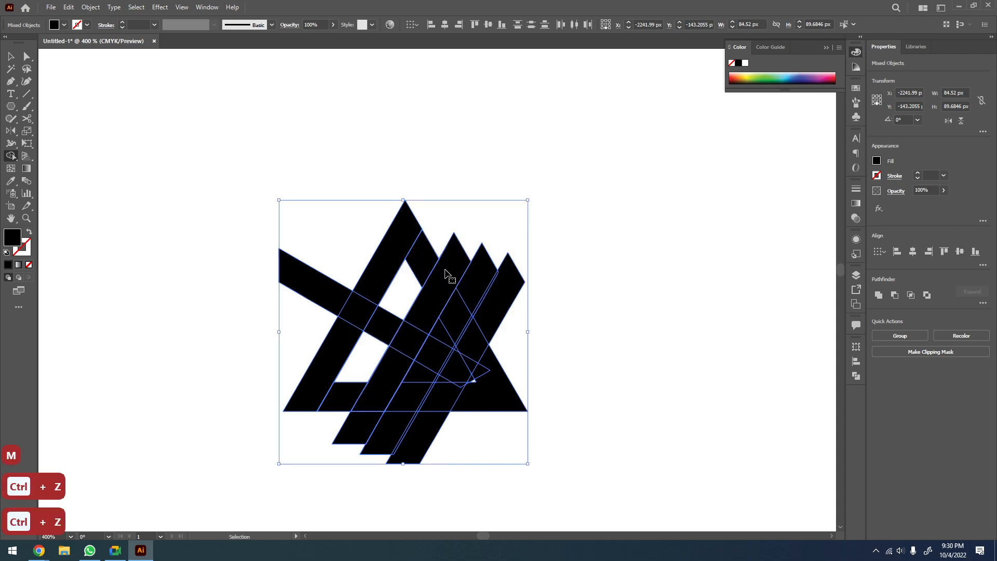
{"action": "key", "text": "ctrl+z"}
{"action": "left_click_drag", "start_coordinate": [567, 183], "coordinate": [294, 461]}
{"action": "key", "text": "ctrl+z"}
{"action": "key", "text": "v"}
{"action": "left_click", "coordinate": [576, 328]}
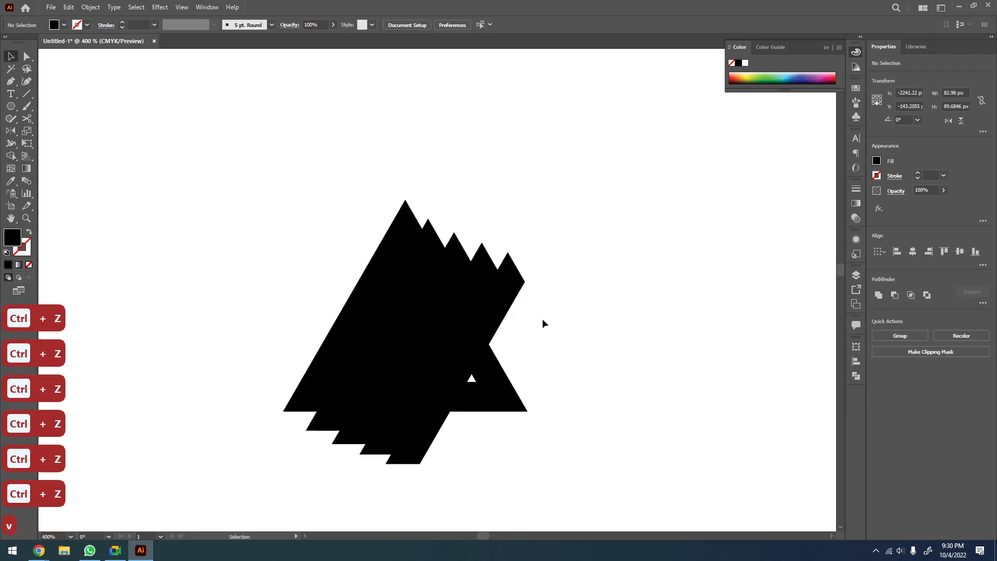
Duplicate the second slanted band in place and rotate the copy by 90° to form a crossbar
{"action": "left_click", "coordinate": [407, 285]}
{"action": "key", "text": "ctrl+c"}
{"action": "key", "text": "ctrl+f"}
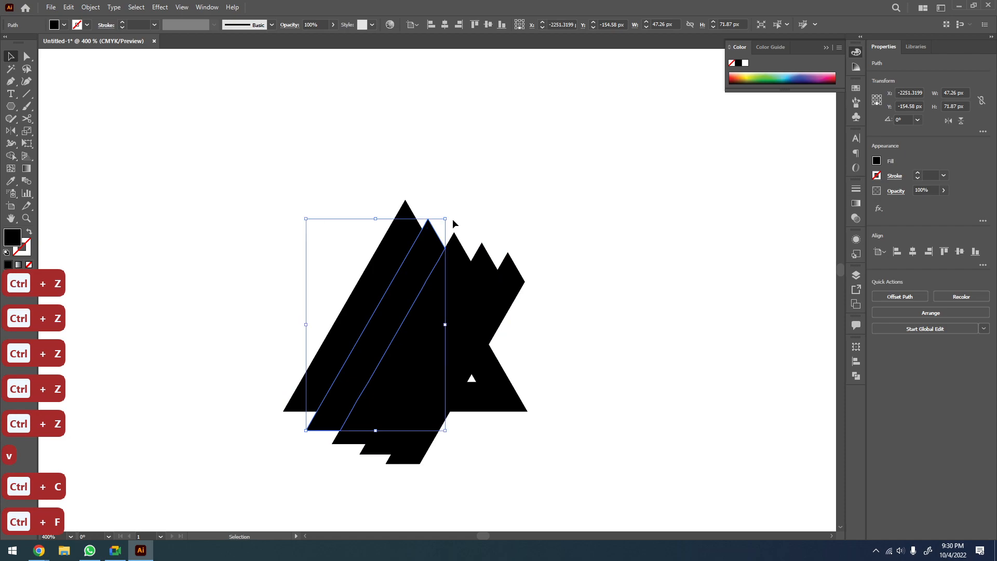
{"action": "left_click_drag", "start_coordinate": [448, 216], "coordinate": [464, 443]}
{"action": "left_click_drag", "start_coordinate": [526, 411], "coordinate": [432, 375]}
{"action": "key", "text": "ctrl+z"}
{"action": "key", "text": "ctrl+z"}
{"action": "key", "text": "ctrl+z"}
{"action": "key", "text": "ctrl+z"}
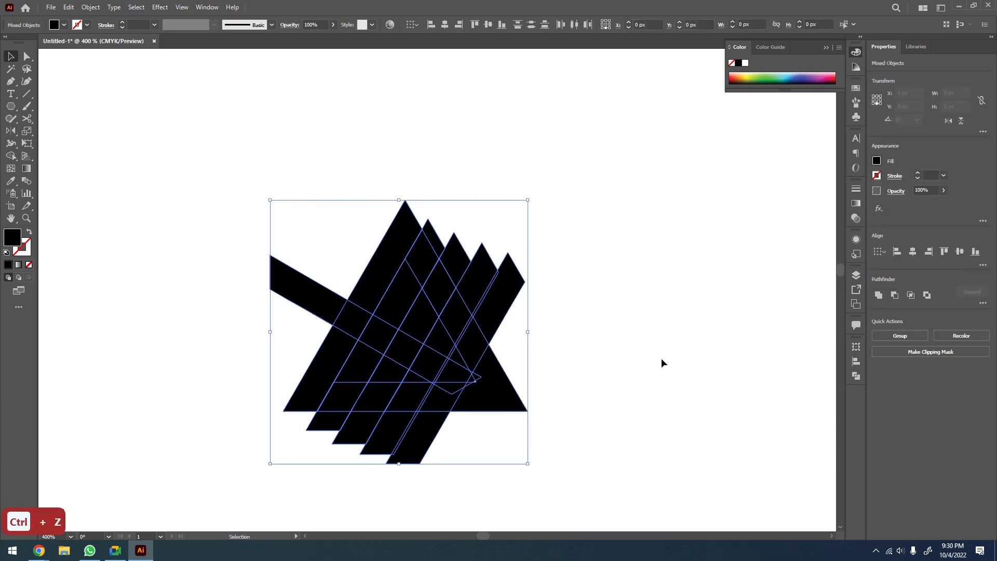
Recolour the second and fourth slanted bands white by sampling the canvas with the Eyedropper
{"action": "left_click", "coordinate": [430, 236]}
{"action": "key", "text": "i"}
{"action": "left_click", "coordinate": [549, 178]}
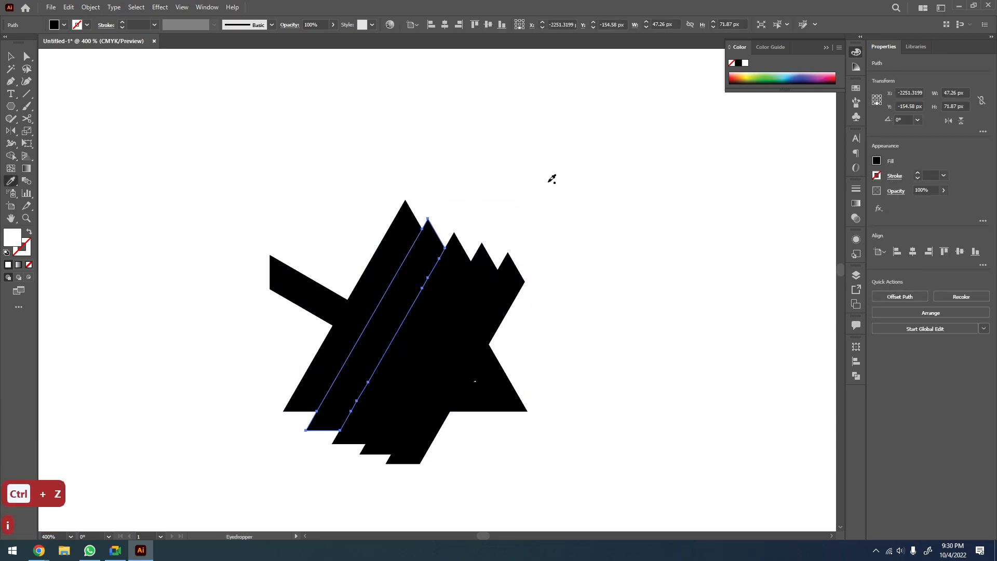
{"action": "key", "text": "v"}
{"action": "left_click", "coordinate": [539, 181]}
{"action": "left_click", "coordinate": [483, 280]}
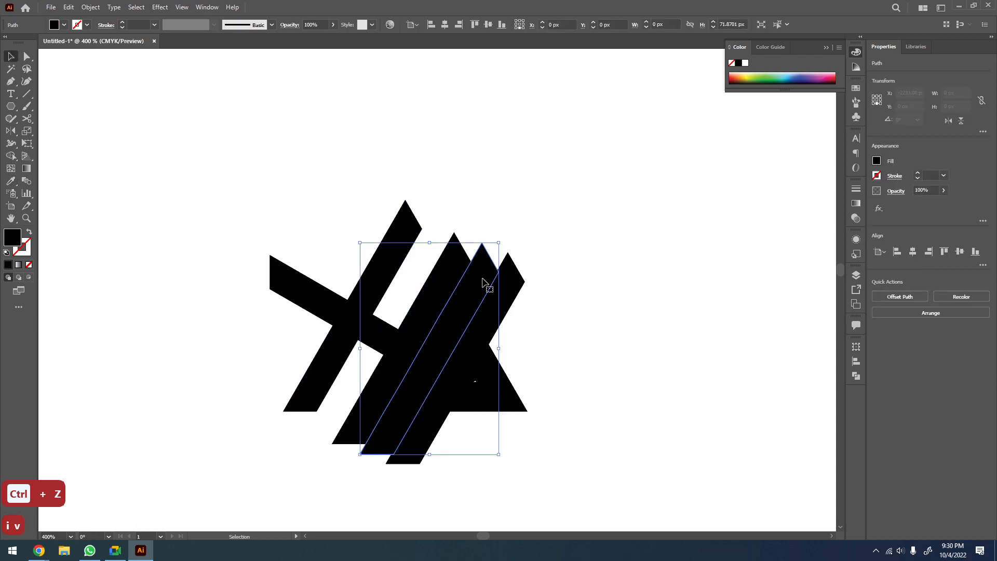
{"action": "key", "text": "i"}
{"action": "left_click", "coordinate": [614, 216]}
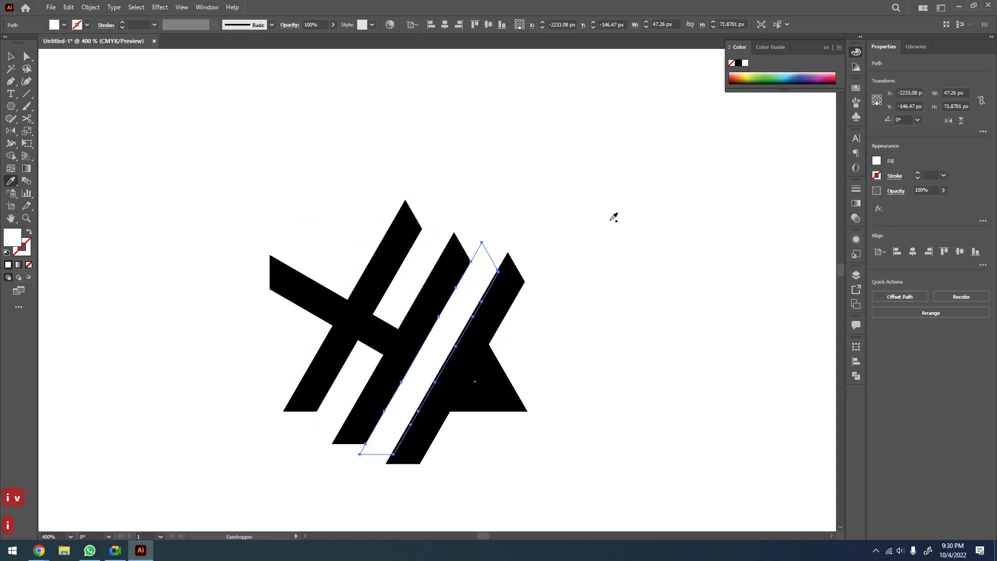
{"action": "key", "text": "v"}
Select all shapes and merge the first band, third band and crossbar segments within the triangle into an H using Shape Builder
{"action": "left_click_drag", "start_coordinate": [577, 232], "coordinate": [210, 443]}
{"action": "key", "text": "z"}
{"action": "left_click", "coordinate": [439, 336]}
{"action": "key", "text": "shift+m"}
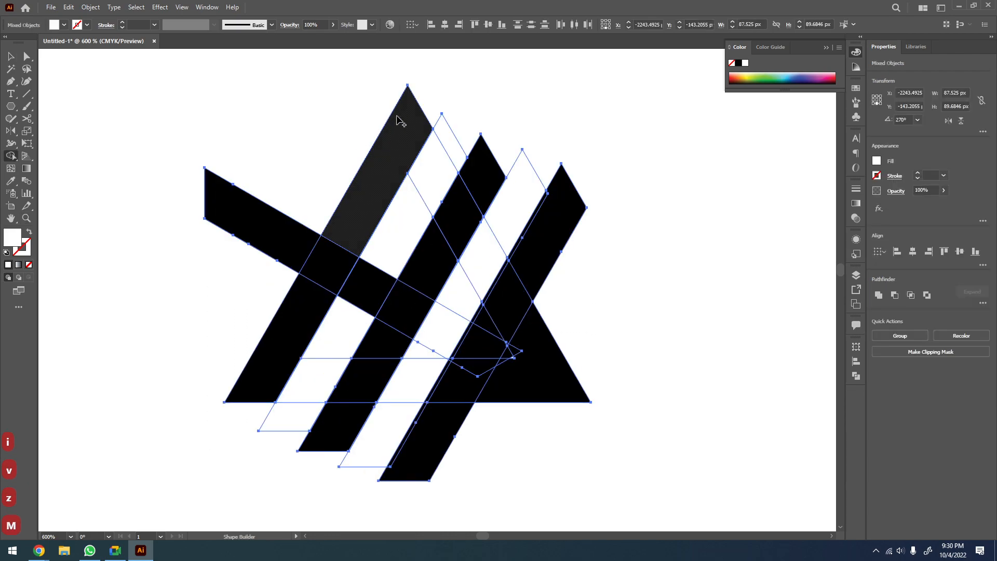
{"action": "mouse_move", "coordinate": [351, 269]}
{"action": "left_mouse_down"}
{"action": "mouse_move", "coordinate": [392, 312]}
{"action": "mouse_move", "coordinate": [435, 273]}
{"action": "mouse_move", "coordinate": [457, 227]}
{"action": "mouse_move", "coordinate": [351, 392]}
{"action": "left_mouse_up"}
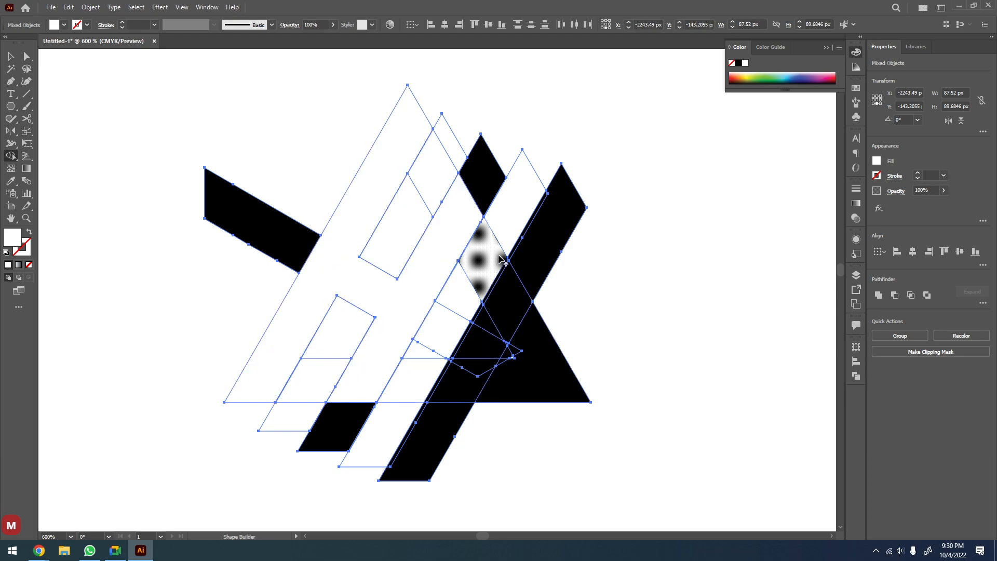
{"action": "key", "text": "v"}
{"action": "left_click", "coordinate": [630, 360]}
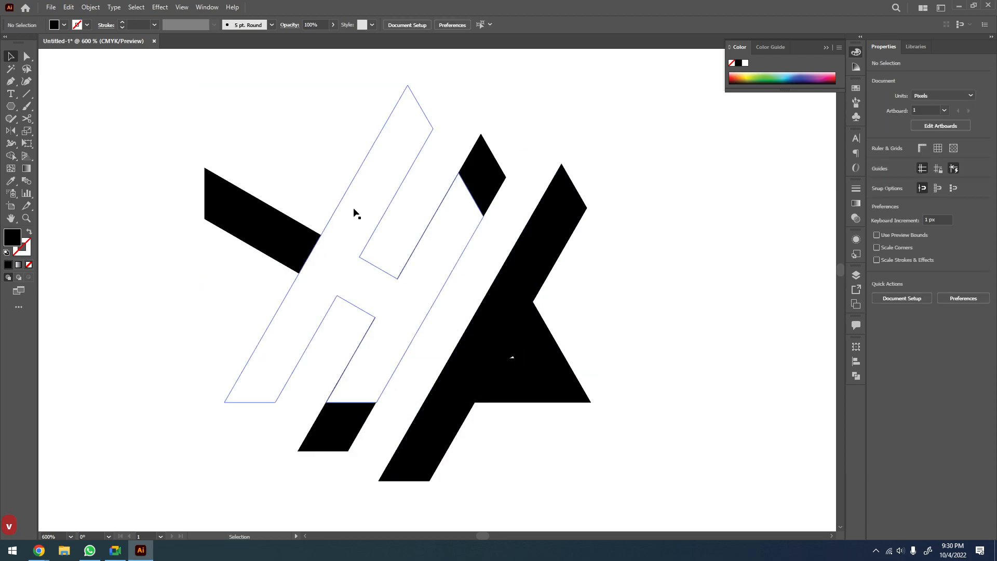
Move the merged H shape off the grid to the right and fill it with black
{"action": "left_click", "coordinate": [375, 205]}
{"action": "left_click_drag", "start_coordinate": [375, 205], "coordinate": [455, 273]}
{"action": "key", "text": "space"}
{"action": "left_click", "coordinate": [737, 64]}
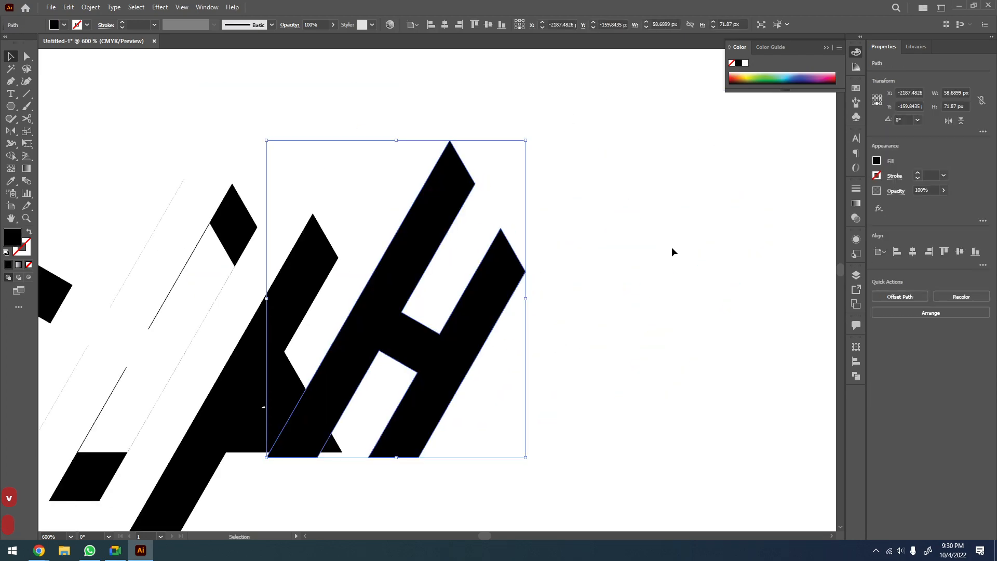
{"action": "key", "text": "v"}
{"action": "left_click", "coordinate": [672, 251]}
Place the black H farther to the right, clear of the leftover grid pieces
{"action": "key", "text": "z"}
{"action": "left_click", "coordinate": [589, 159], "text": "alt"}
{"action": "key", "text": "space"}
{"action": "left_click_drag", "start_coordinate": [525, 298], "coordinate": [457, 240]}
{"action": "key", "text": "v"}
{"action": "left_click", "coordinate": [690, 292]}
{"action": "key", "text": "z"}
{"action": "left_click", "coordinate": [684, 289], "text": "alt"}
{"action": "key", "text": "space"}
{"action": "key", "text": "v"}
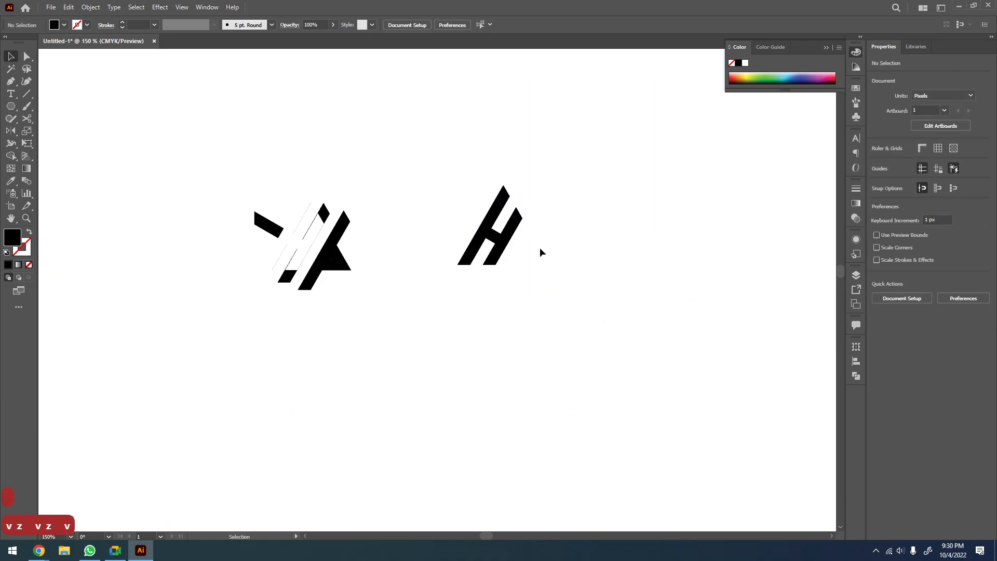
Delete the slanted H together with all leftover triangle and band pieces
{"action": "left_click_drag", "start_coordinate": [546, 186], "coordinate": [201, 319]}
{"action": "key", "text": "Delete"}
{"action": "key", "text": "z"}
{"action": "left_click", "coordinate": [502, 285], "text": "alt"}
{"action": "left_click", "coordinate": [310, 337], "text": "alt"}
{"action": "left_click_drag", "start_coordinate": [310, 336], "coordinate": [276, 344]}
{"action": "left_click_drag", "start_coordinate": [280, 344], "coordinate": [412, 300]}
{"action": "left_click_drag", "start_coordinate": [251, 284], "coordinate": [363, 345]}
{"action": "left_click", "coordinate": [364, 344], "text": "alt"}
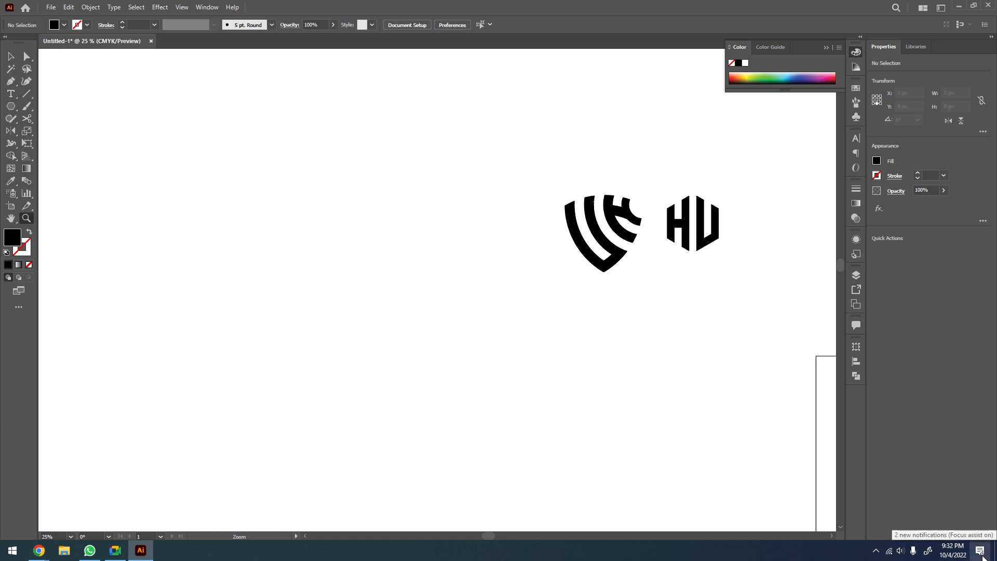
{"action": "left_click", "coordinate": [974, 542]}
{"action": "left_click", "coordinate": [958, 492]}
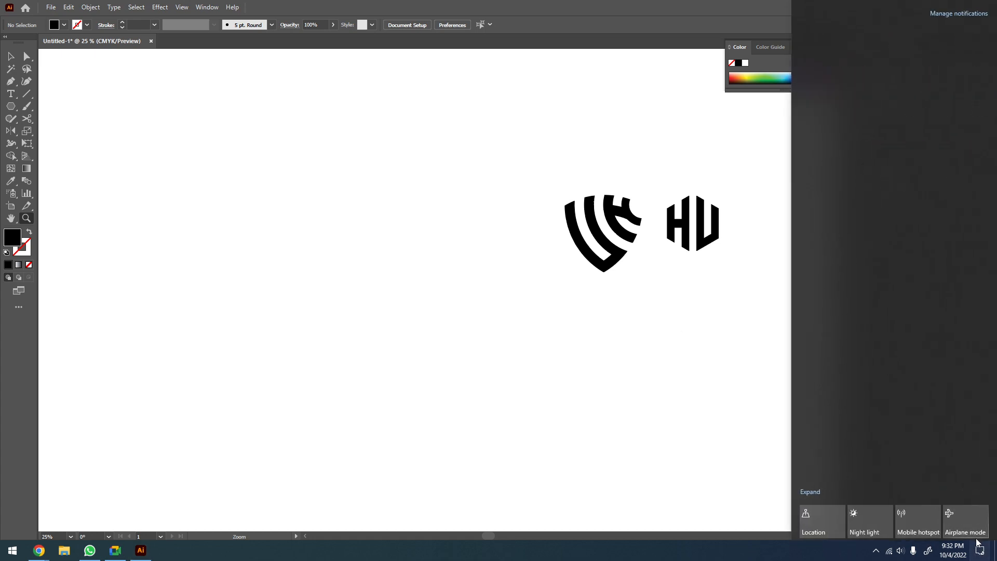
{"action": "left_click", "coordinate": [979, 549]}
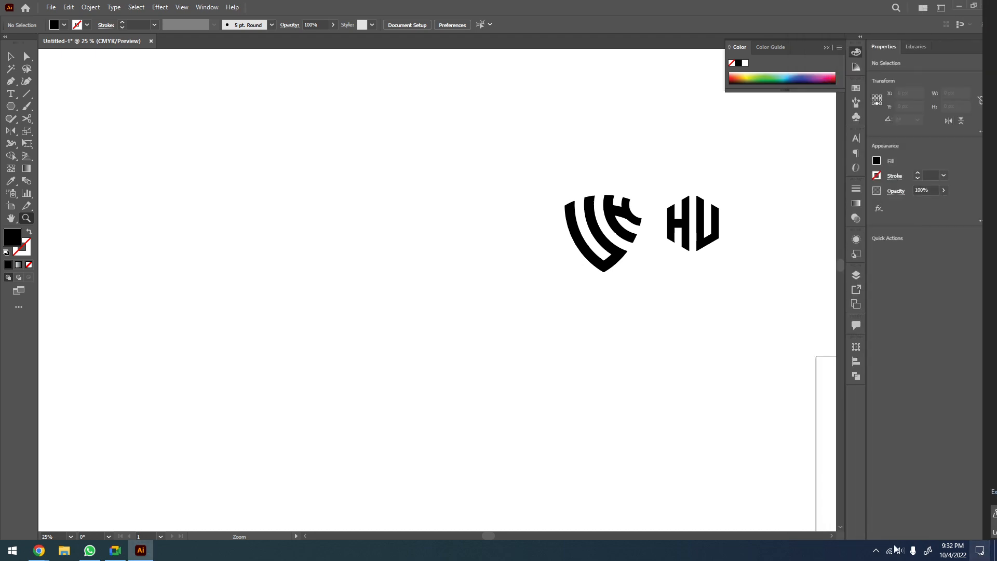
{"action": "key", "text": "z"}
{"action": "left_click", "coordinate": [628, 359]}
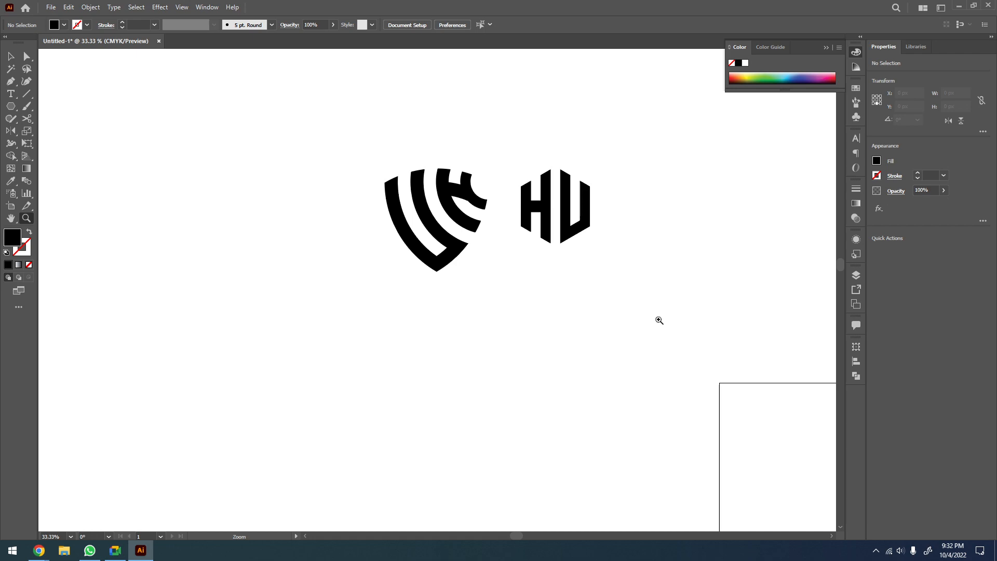
{"action": "left_click", "coordinate": [575, 301], "text": "alt"}
{"action": "left_click_drag", "start_coordinate": [561, 330], "coordinate": [629, 329]}
{"action": "left_click", "coordinate": [645, 334], "text": "alt"}
{"action": "left_click", "coordinate": [645, 334], "text": "alt"}
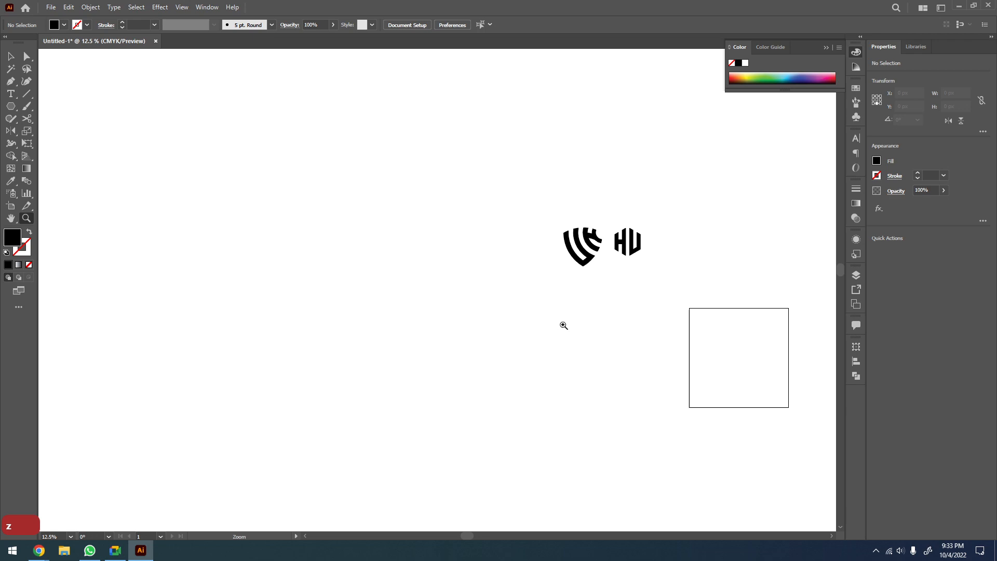
{"action": "key", "text": "z"}
{"action": "left_click", "coordinate": [570, 323], "text": "alt"}
{"action": "left_click_drag", "start_coordinate": [570, 319], "coordinate": [460, 336]}
{"action": "key", "text": "z"}
{"action": "left_click_drag", "start_coordinate": [240, 314], "coordinate": [633, 331]}
{"action": "left_click_drag", "start_coordinate": [593, 303], "coordinate": [593, 385]}
{"action": "left_click", "coordinate": [597, 284], "text": "alt"}
{"action": "left_click_drag", "start_coordinate": [599, 300], "coordinate": [559, 394]}
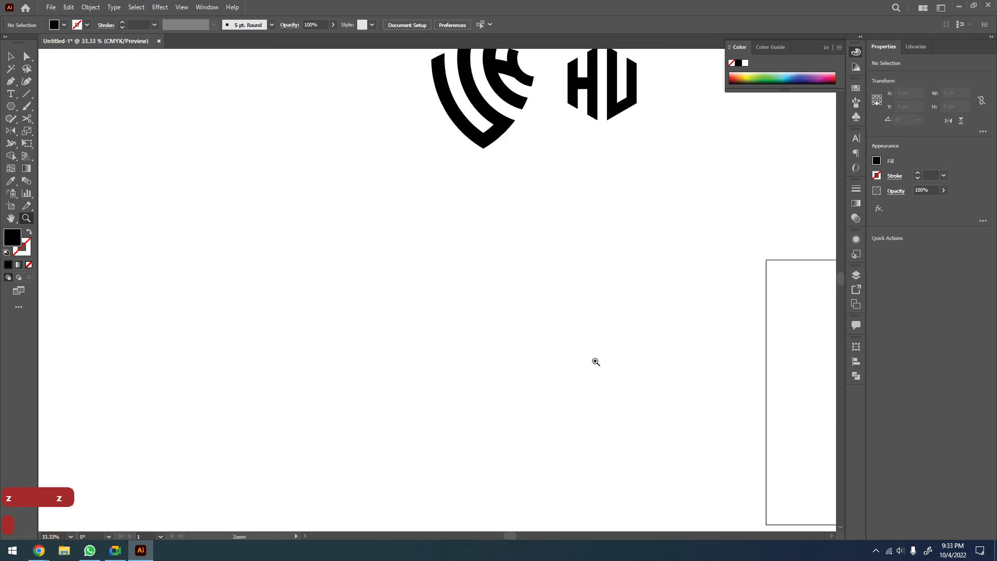
{"action": "key", "text": "v"}
{"action": "mouse_move", "coordinate": [11, 106]}
{"action": "left_mouse_down"}
{"action": "mouse_move", "coordinate": [68, 159]}
{"action": "mouse_move", "coordinate": [11, 106]}
{"action": "left_mouse_up"}
{"action": "key", "text": "v"}
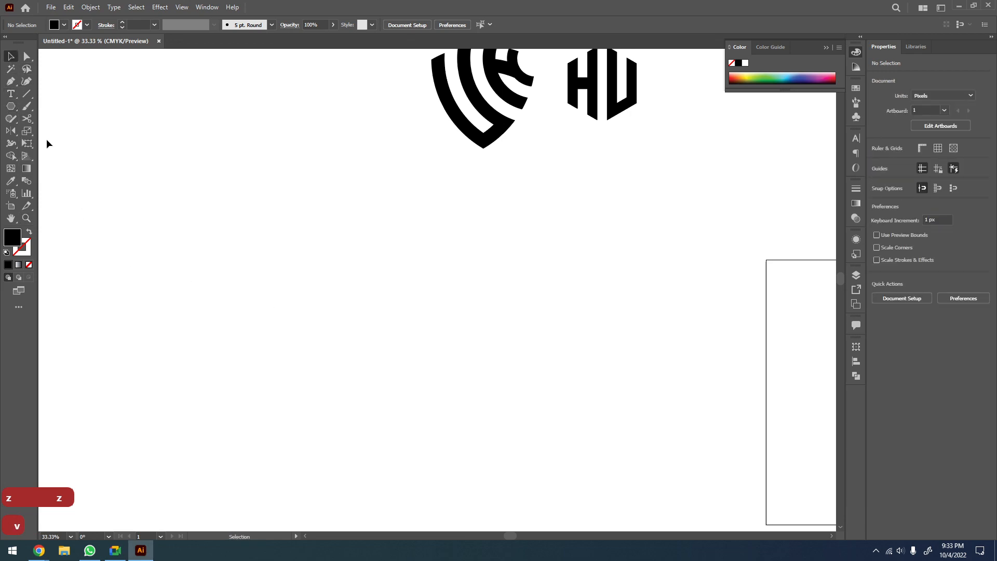
Select both finished monogram marks and move them together up and left, farther from the artboard
{"action": "key", "text": "z"}
{"action": "left_click", "coordinate": [487, 265], "text": "alt"}
{"action": "left_click", "coordinate": [487, 265], "text": "alt"}
{"action": "left_click", "coordinate": [487, 265], "text": "alt"}
{"action": "left_click_drag", "start_coordinate": [486, 265], "coordinate": [459, 261]}
{"action": "key", "text": "v"}
{"action": "left_click_drag", "start_coordinate": [554, 168], "coordinate": [438, 239]}
{"action": "left_click_drag", "start_coordinate": [509, 193], "coordinate": [217, 139]}
{"action": "left_click", "coordinate": [225, 177]}
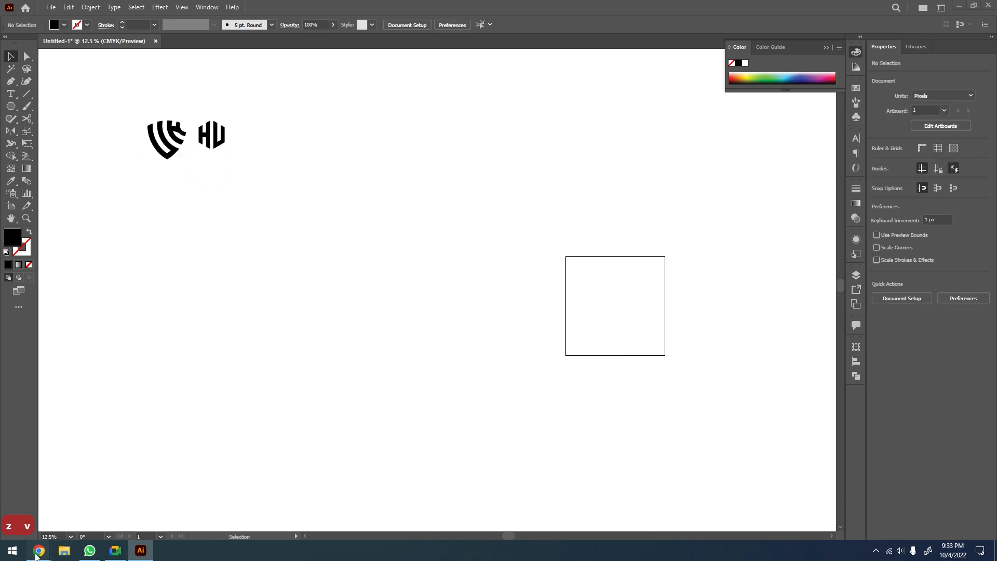
Switch to the Google Images results in Chrome and try a query beginning with "3d linr", discarding it unfinished
{"action": "left_click", "coordinate": [51, 494]}
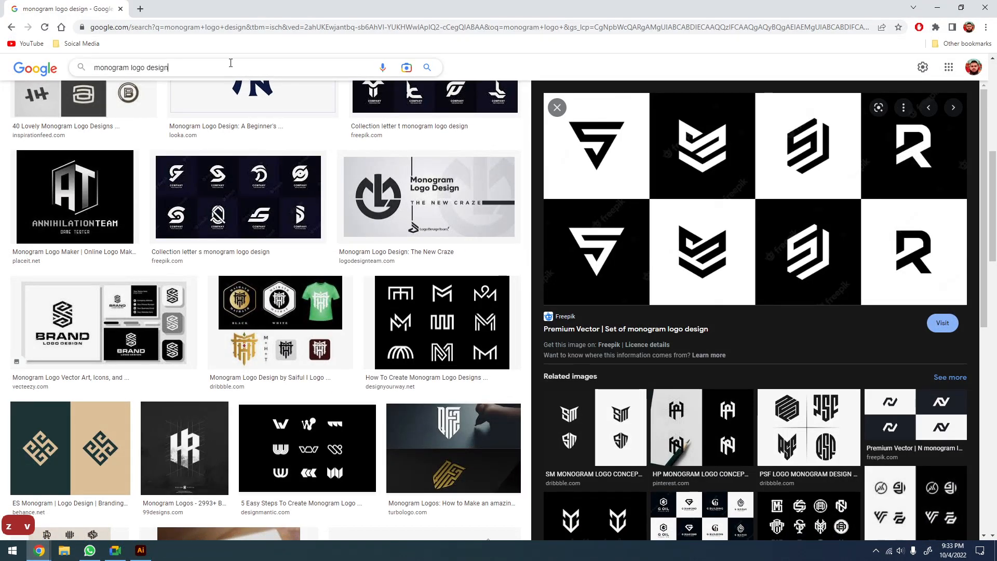
{"action": "key", "text": "ctrl+a"}
{"action": "type", "text": "3"}
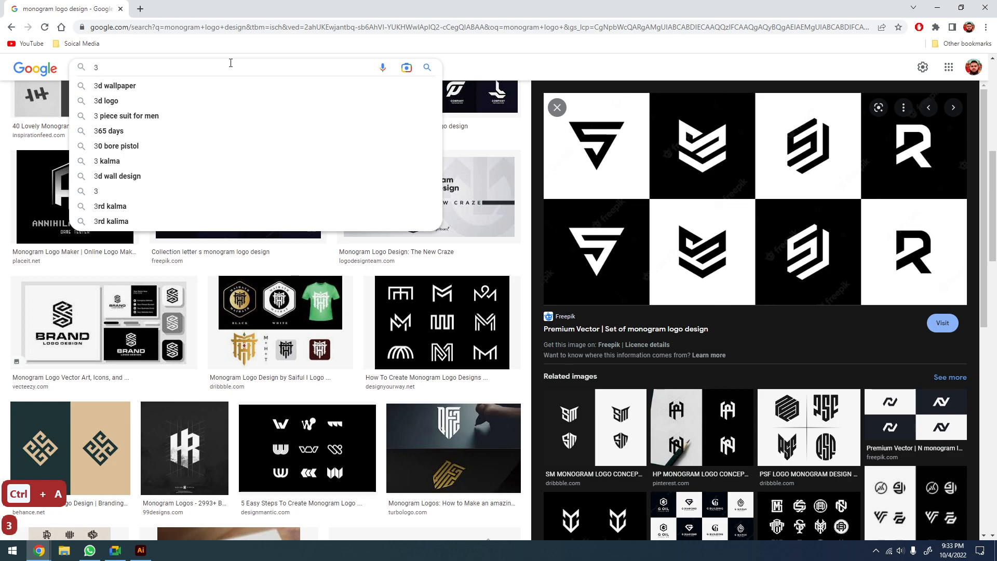
{"action": "type", "text": "d linr"}
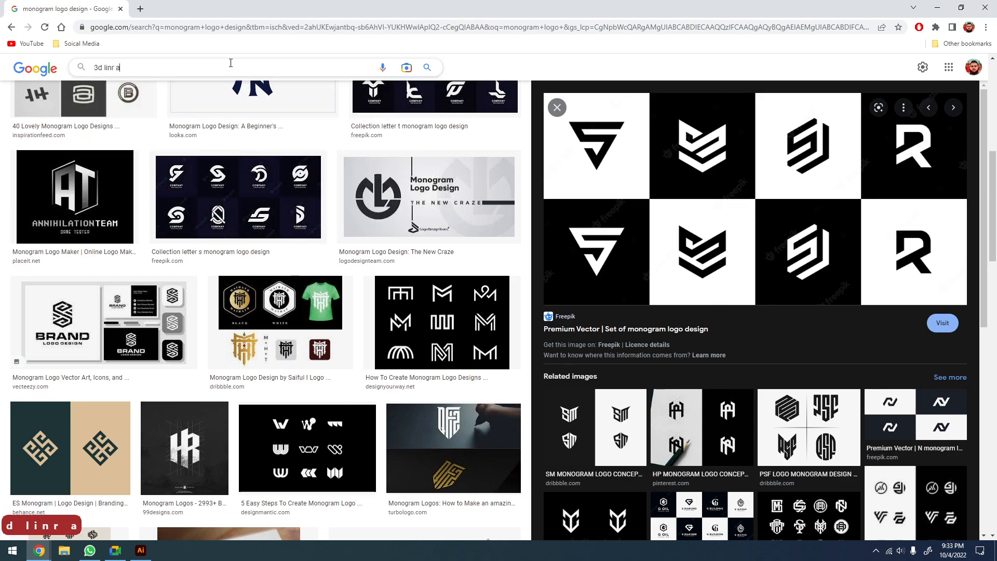
{"action": "type", "text": " a"}
{"action": "key", "text": "BackSpace"}
{"action": "key", "text": "BackSpace"}
{"action": "key", "text": "BackSpace"}
{"action": "key", "text": "BackSpace"}
{"action": "key", "text": "BackSpace"}
{"action": "key", "text": "ctrl+a"}
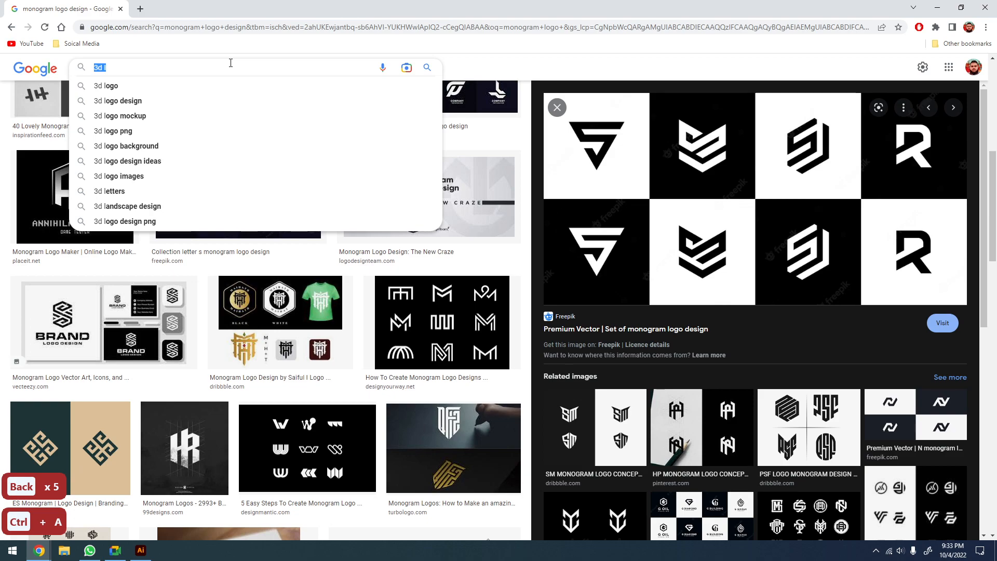
Search Google Images for "isometric grid logo design"
{"action": "type", "text": "iso"}
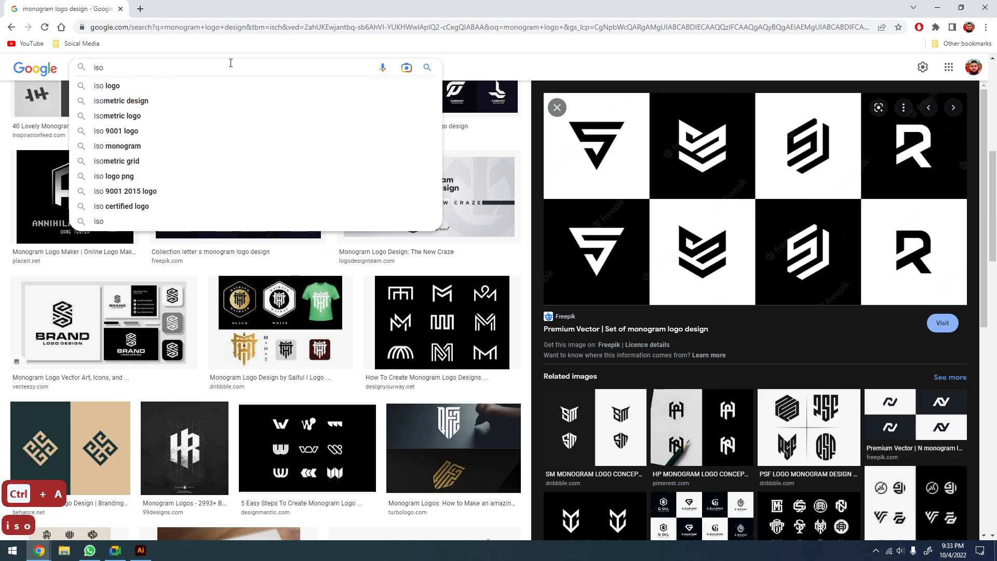
{"action": "key", "text": "Down"}
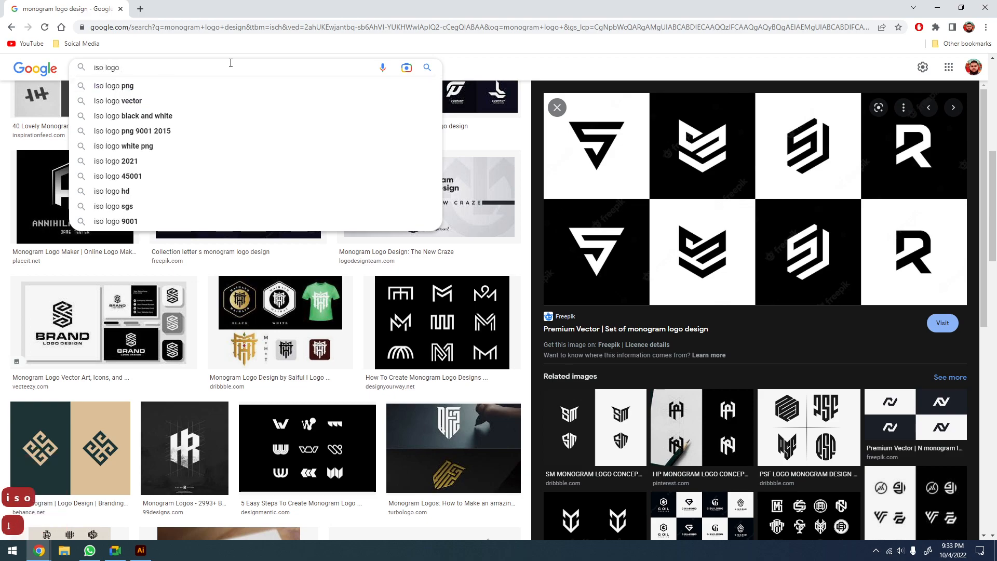
{"action": "key", "text": "BackSpace"}
{"action": "key", "text": "BackSpace"}
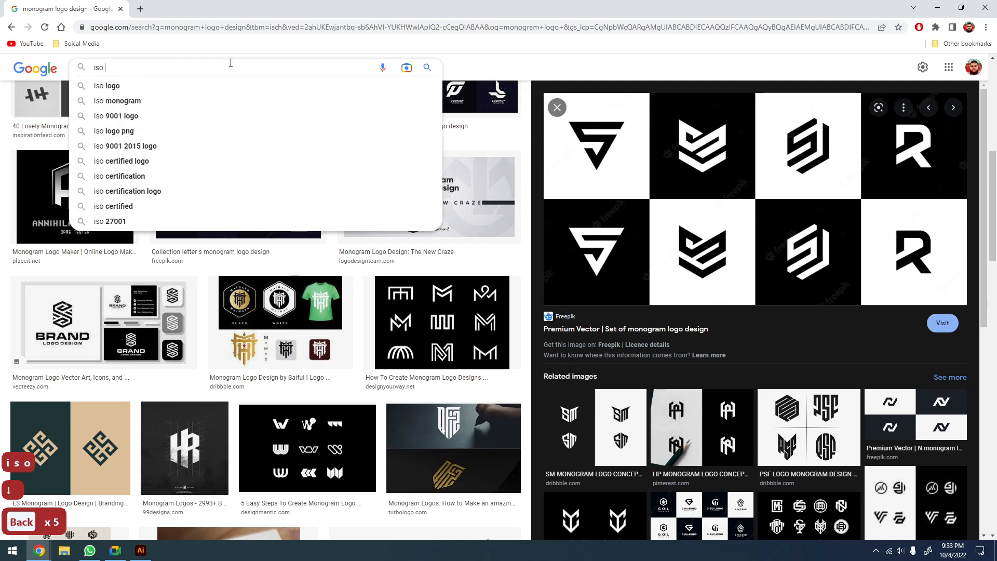
{"action": "key", "text": "Down"}
{"action": "key", "text": "Down"}
{"action": "key", "text": "Up"}
{"action": "key", "text": "BackSpace"}
{"action": "key", "text": "BackSpace"}
{"action": "key", "text": "BackSpace"}
{"action": "key", "text": "BackSpace"}
{"action": "key", "text": "BackSpace"}
{"action": "key", "text": "BackSpace"}
{"action": "type", "text": "grid log"}
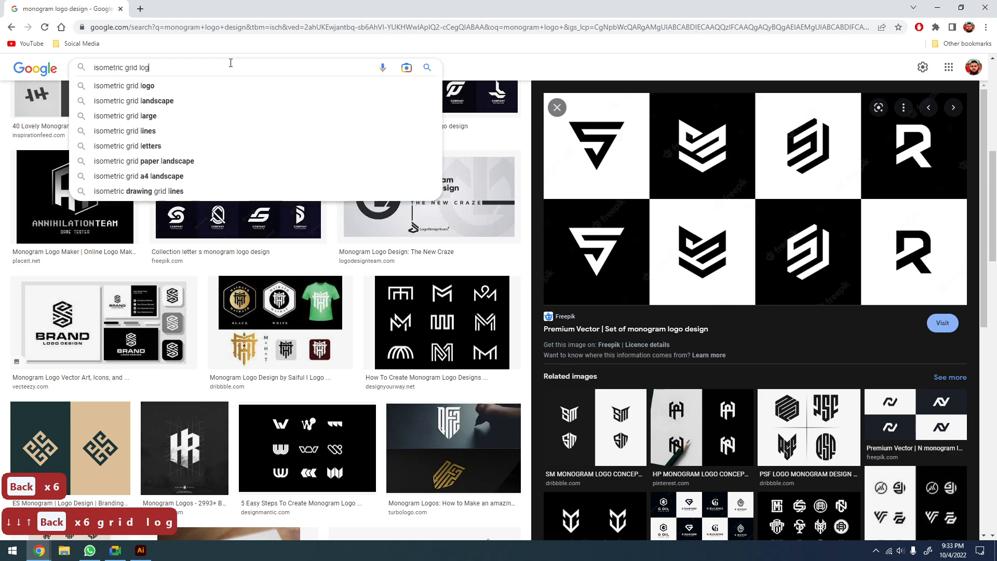
{"action": "type", "text": "o desig"}
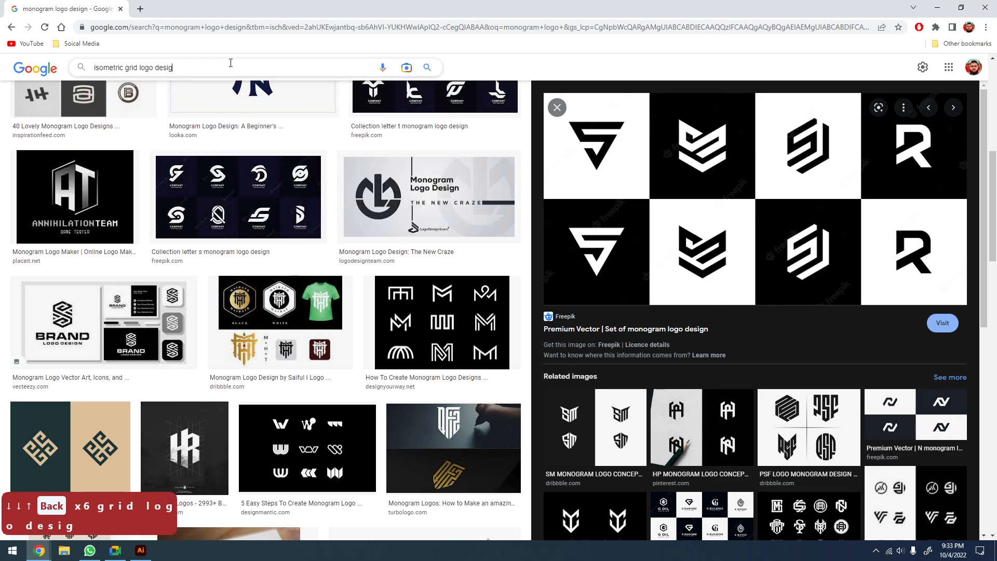
{"action": "type", "text": "n"}
{"action": "key", "text": "Return"}
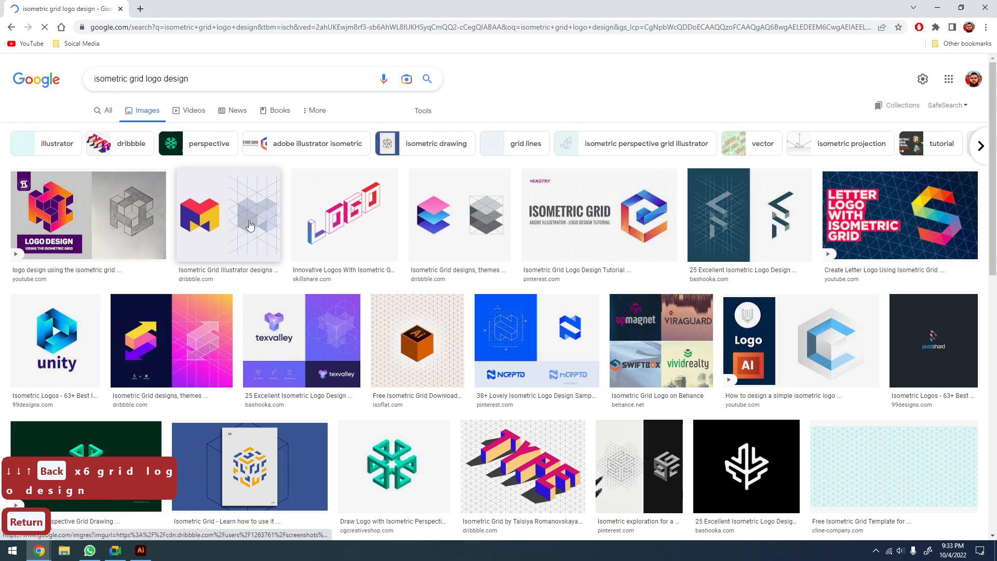
Preview the M-shaped isometric grid logo and the "logo design using the isometric grid" image from the results
{"action": "left_click", "coordinate": [249, 226]}
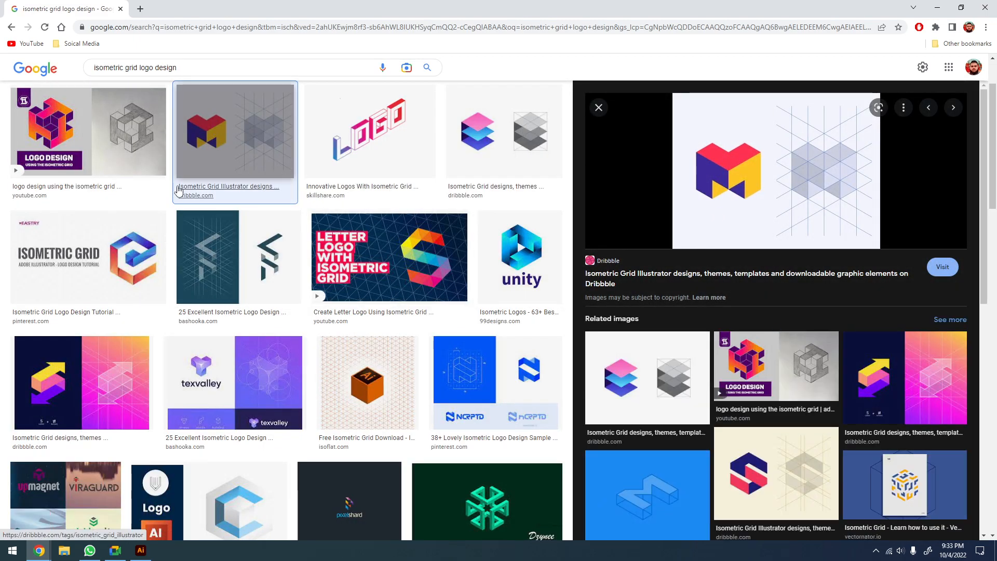
{"action": "left_click", "coordinate": [137, 133]}
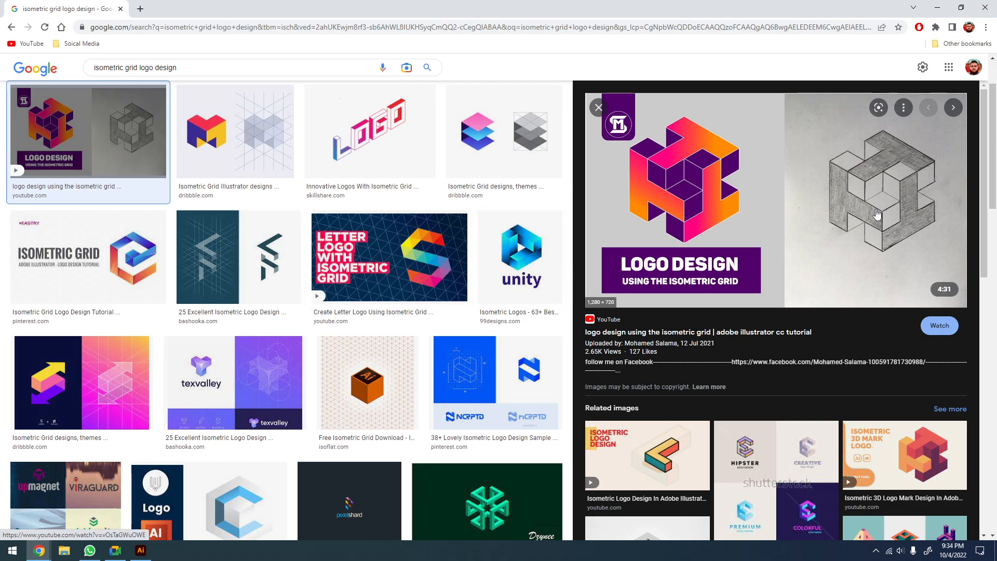
Close the mistakenly opened video page and preview the letter "E" isometric logo design set from the related images
{"action": "left_click", "coordinate": [833, 218]}
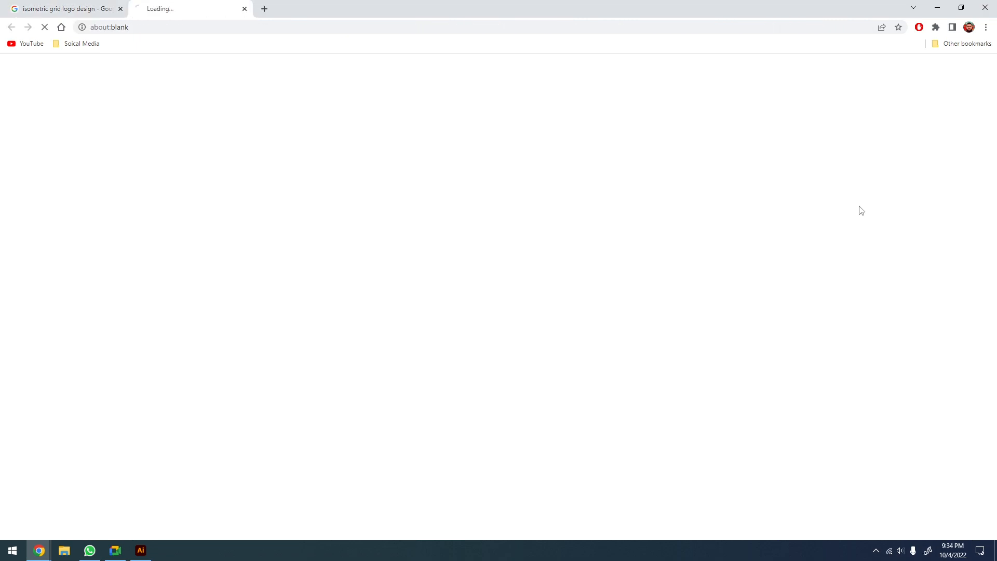
{"action": "left_click", "coordinate": [245, 9]}
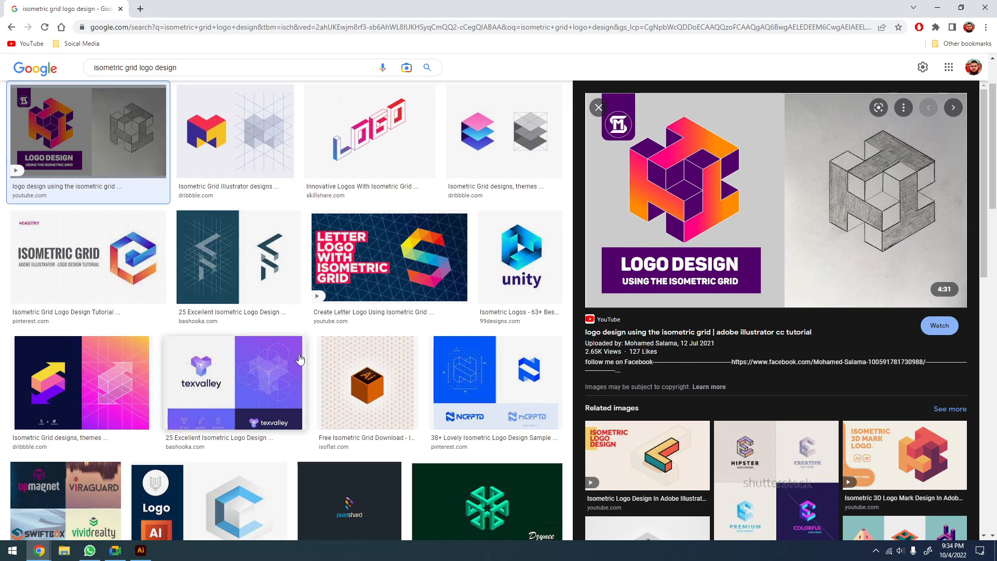
{"action": "scroll", "coordinate": [734, 376], "scroll_direction": "down", "scroll_amount": 5}
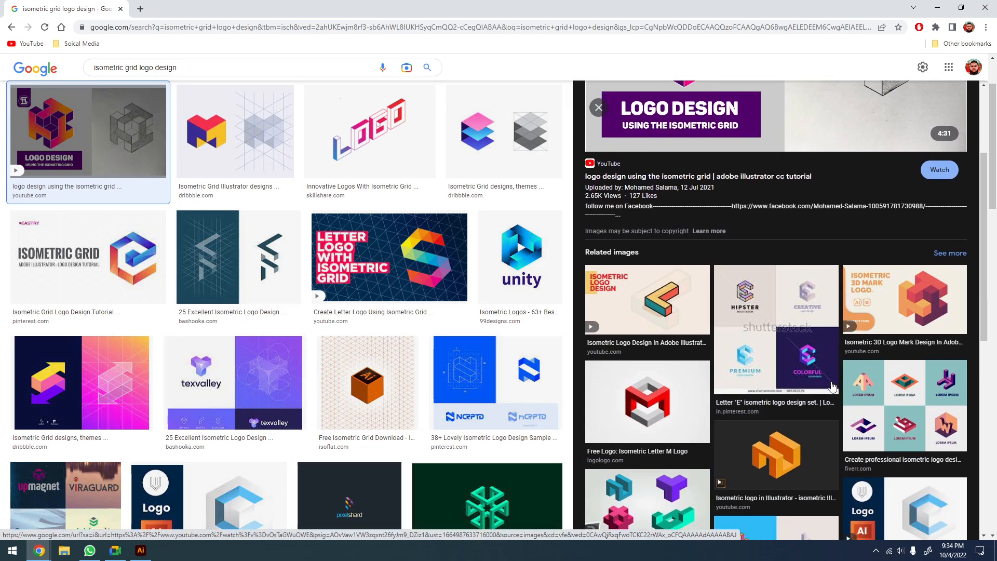
{"action": "left_click", "coordinate": [752, 211]}
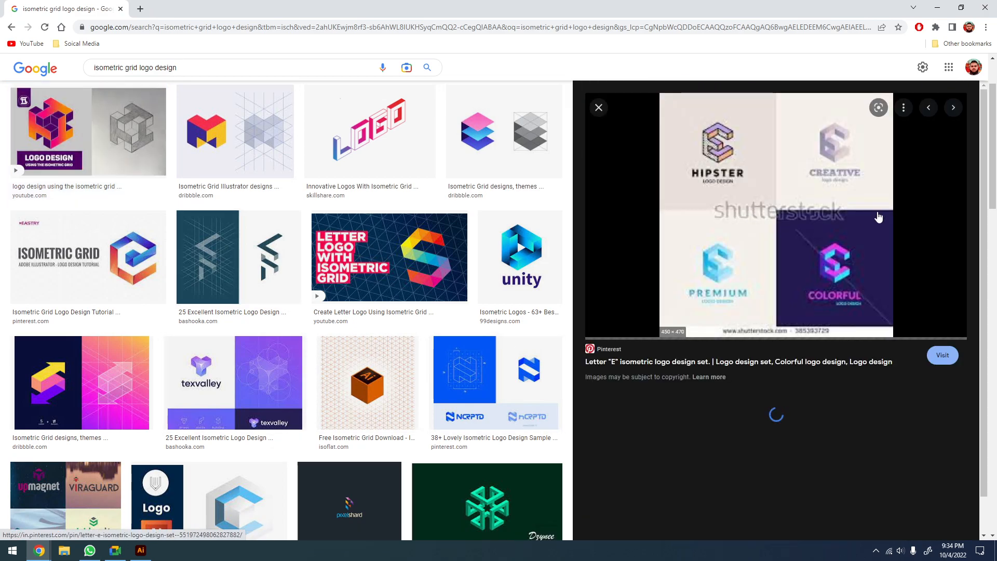
Switch to Illustrator and draw a straight vertical line about 1876 px long in the empty area left of the artboard
{"action": "left_click", "coordinate": [140, 550]}
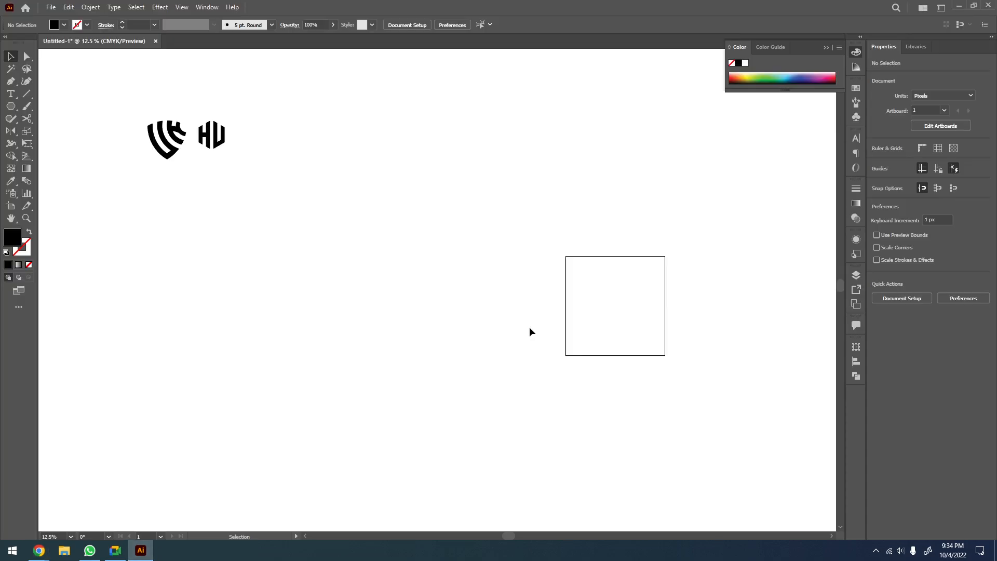
{"action": "key", "text": "z"}
{"action": "left_click", "coordinate": [332, 276]}
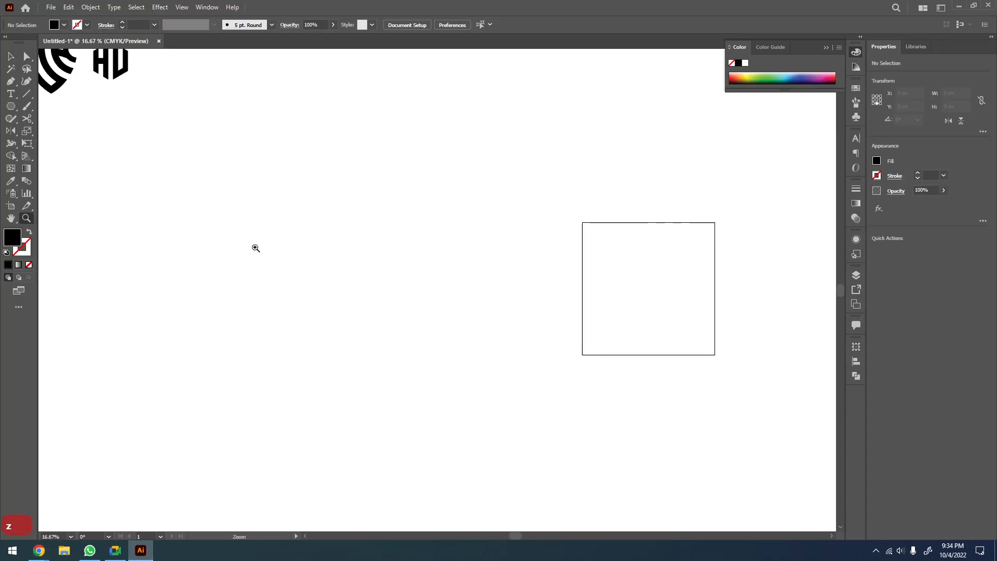
{"action": "left_click", "coordinate": [26, 93]}
{"action": "left_click_drag", "start_coordinate": [238, 235], "coordinate": [220, 465]}
{"action": "key", "text": "v"}
{"action": "left_click_drag", "start_coordinate": [241, 350], "coordinate": [241, 297]}
Give the vertical line the default 1 pt black stroke and remove its fill
{"action": "key", "text": "d"}
{"action": "left_click", "coordinate": [315, 353]}
{"action": "left_click_drag", "start_coordinate": [390, 182], "coordinate": [231, 333]}
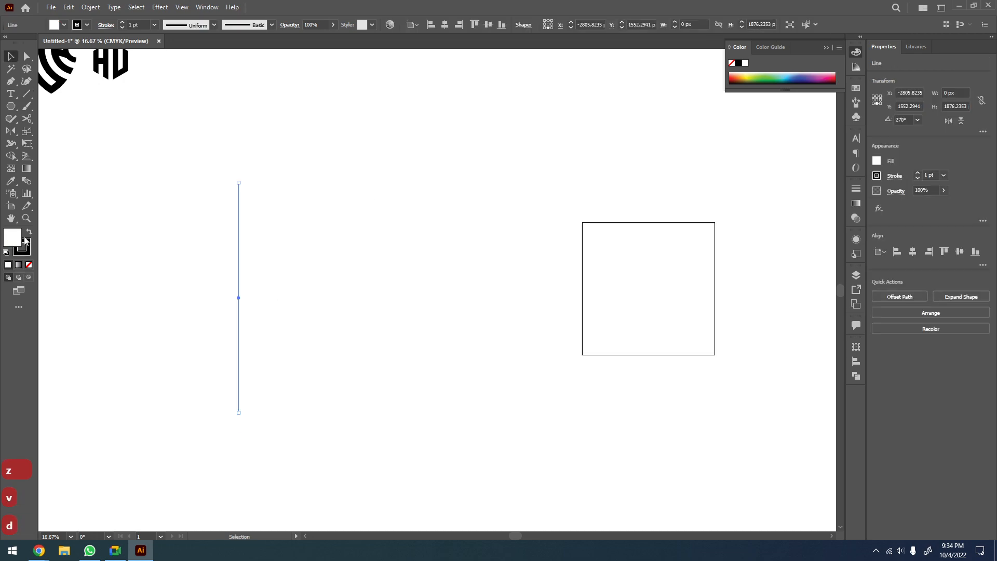
{"action": "left_click", "coordinate": [30, 265]}
{"action": "left_click", "coordinate": [245, 280]}
Thicken the vertical line's stroke to 3 pt
{"action": "left_click", "coordinate": [238, 275]}
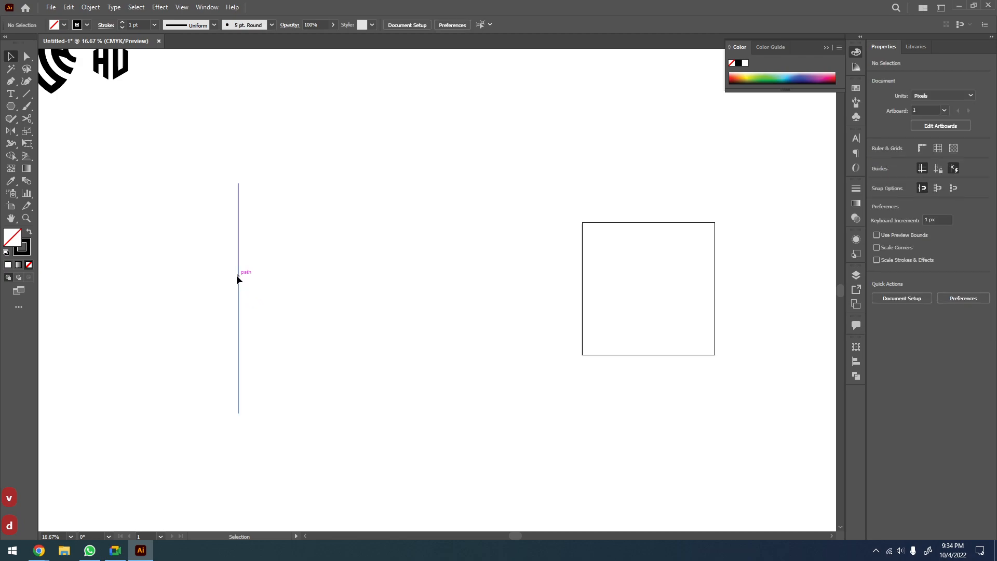
{"action": "left_click", "coordinate": [918, 174]}
{"action": "left_click", "coordinate": [918, 173]}
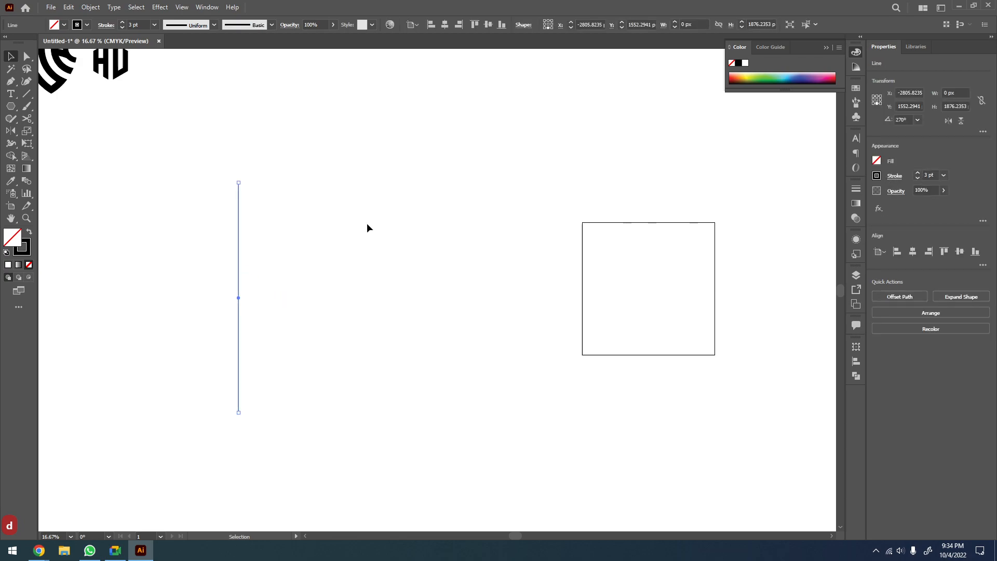
Shorten the vertical line to about 953 px and leave it selected
{"action": "left_click_drag", "start_coordinate": [238, 183], "coordinate": [239, 239]}
{"action": "left_click", "coordinate": [268, 278]}
{"action": "key", "text": "z"}
{"action": "left_click_drag", "start_coordinate": [282, 207], "coordinate": [128, 423]}
{"action": "left_click_drag", "start_coordinate": [626, 287], "coordinate": [434, 295]}
{"action": "key", "text": "v"}
{"action": "left_click_drag", "start_coordinate": [376, 213], "coordinate": [287, 292]}
Set the shortened line's stroke weight to 1 pt
{"action": "left_click", "coordinate": [930, 175]}
{"action": "key", "text": "ctrl+a"}
{"action": "type", "text": "1"}
{"action": "key", "text": "Return"}
{"action": "left_click", "coordinate": [564, 306]}
{"action": "key", "text": "z"}
{"action": "left_click", "coordinate": [464, 289], "text": "alt"}
{"action": "left_click_drag", "start_coordinate": [475, 289], "coordinate": [332, 289]}
{"action": "key", "text": "v"}
{"action": "left_click", "coordinate": [226, 265]}
{"action": "key", "text": "z"}
{"action": "left_click", "coordinate": [300, 229]}
{"action": "left_click_drag", "start_coordinate": [416, 280], "coordinate": [363, 247]}
{"action": "key", "text": "v"}
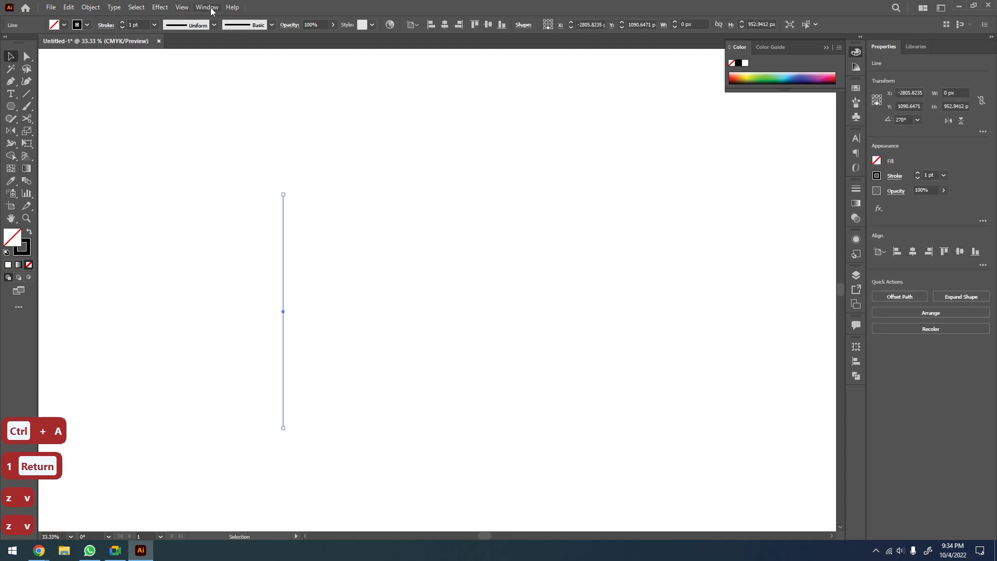
{"action": "left_click", "coordinate": [207, 8]}
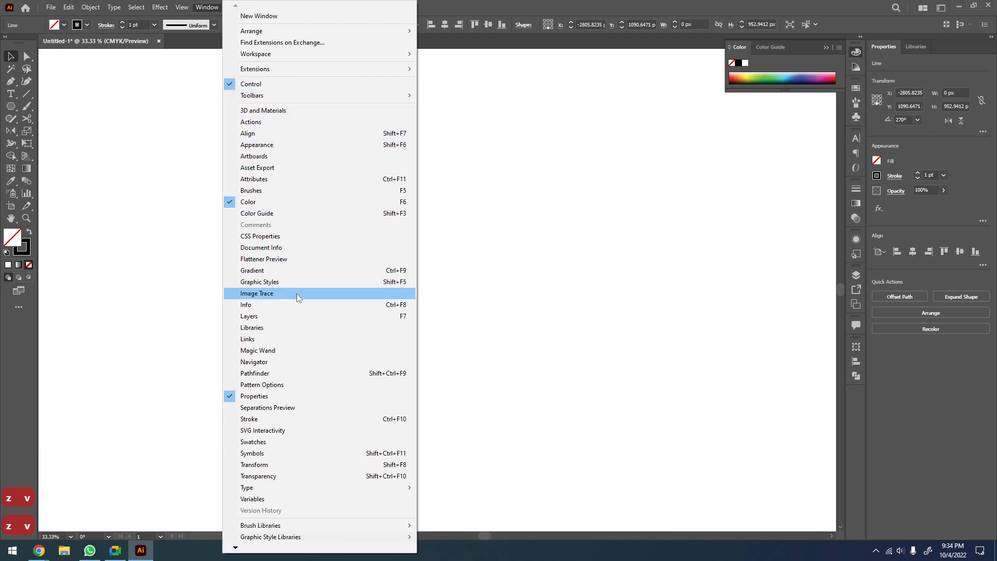
{"action": "left_click", "coordinate": [637, 245]}
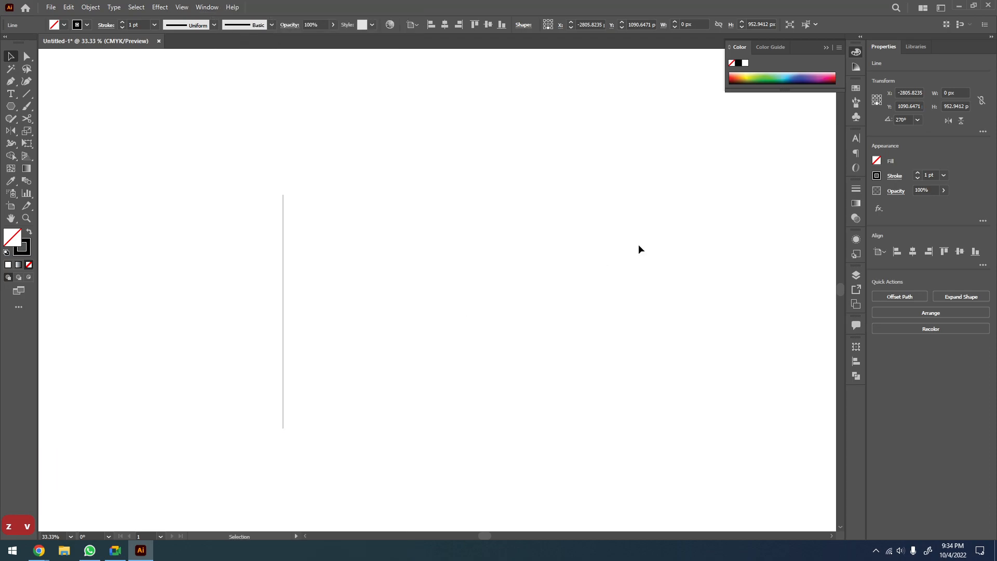
{"action": "left_click", "coordinate": [638, 245]}
{"action": "left_click_drag", "start_coordinate": [372, 200], "coordinate": [233, 320]}
{"action": "left_click", "coordinate": [160, 8]}
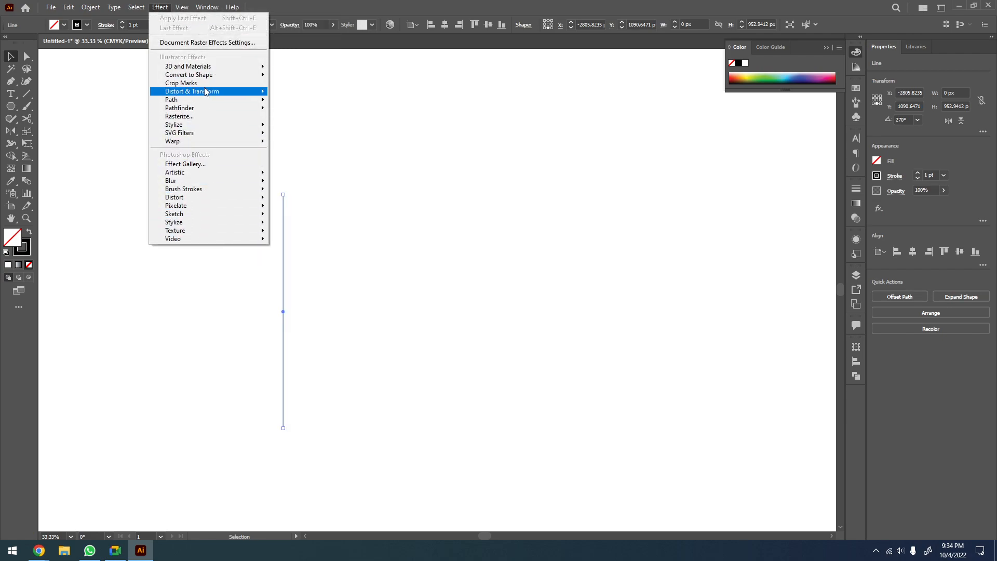
{"action": "left_click", "coordinate": [63, 4]}
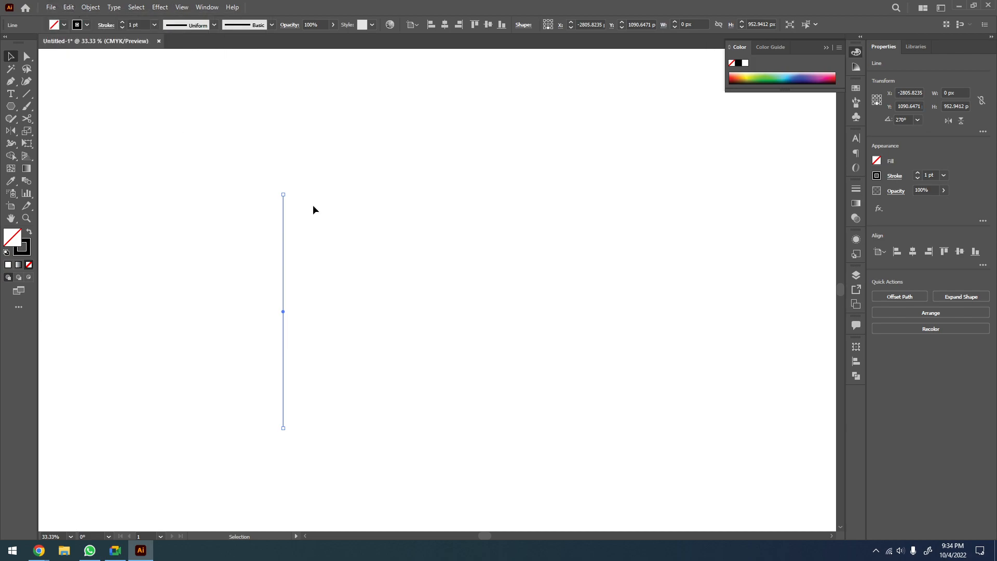
{"action": "left_click_drag", "start_coordinate": [438, 237], "coordinate": [376, 213]}
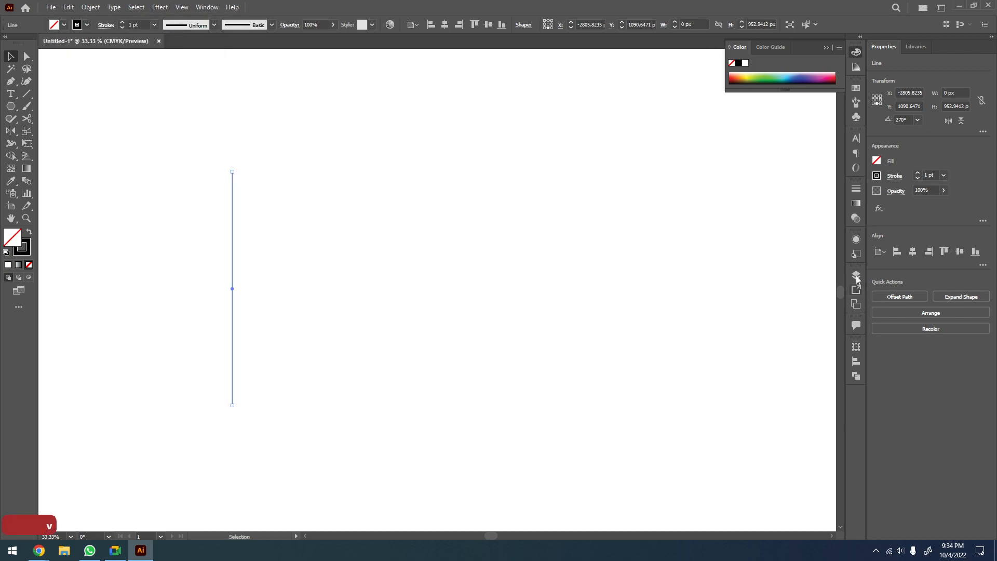
Display the Appearance settings of the selected line in a taller floating panel in the empty canvas area beside it
{"action": "left_click", "coordinate": [856, 242]}
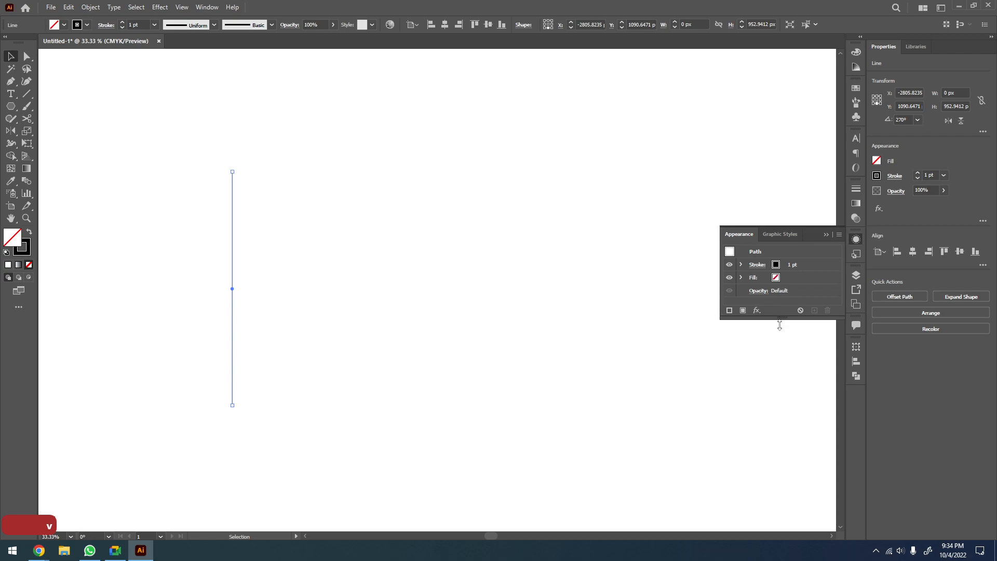
{"action": "left_click_drag", "start_coordinate": [779, 320], "coordinate": [784, 423]}
{"action": "left_click_drag", "start_coordinate": [744, 234], "coordinate": [675, 126]}
{"action": "left_click", "coordinate": [827, 234]}
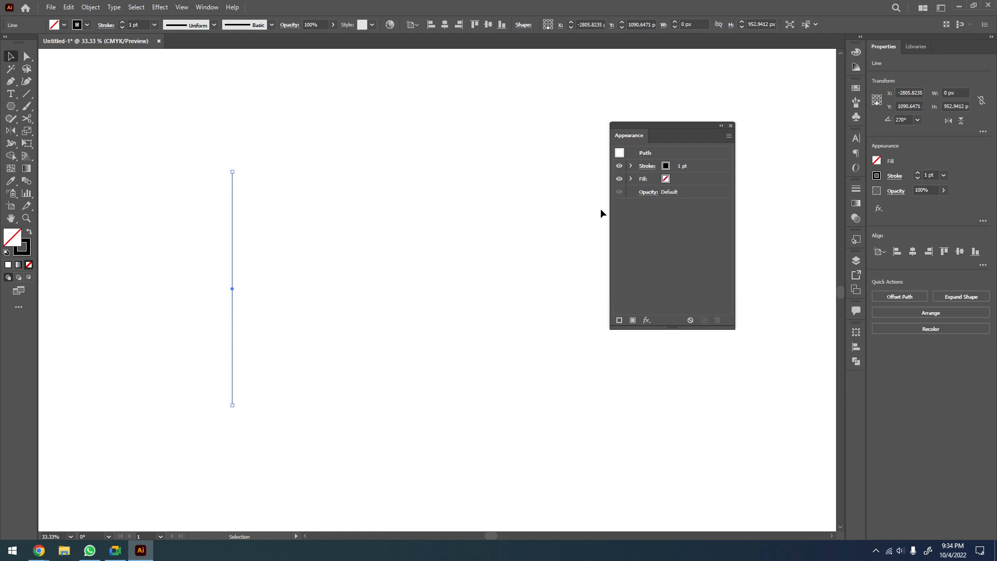
{"action": "left_click_drag", "start_coordinate": [694, 128], "coordinate": [711, 224]}
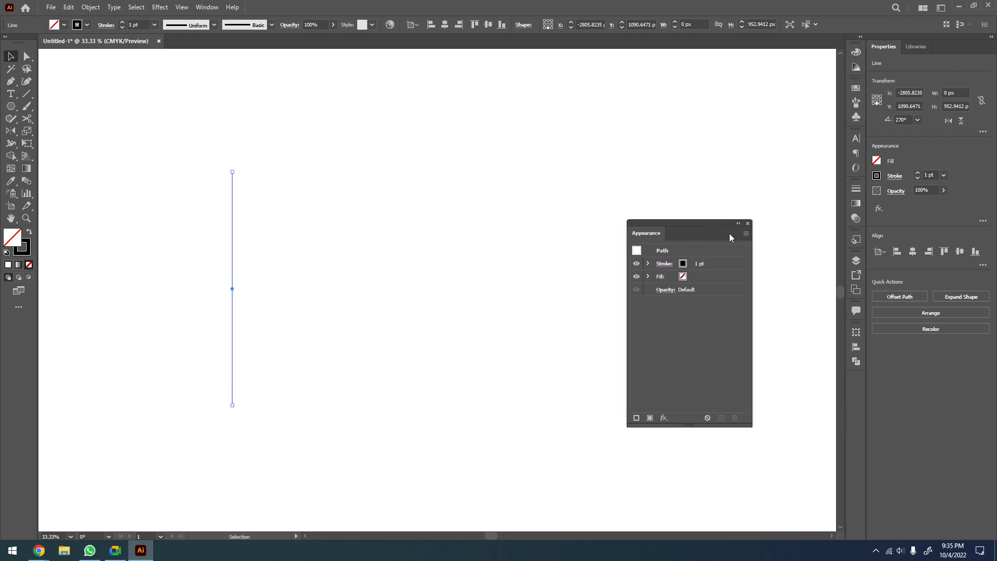
Set the vertical line's stroke weight to 3 pt and shift the floating Appearance panel farther from the line
{"action": "left_click", "coordinate": [917, 173]}
{"action": "left_click", "coordinate": [917, 173]}
{"action": "left_click_drag", "start_coordinate": [290, 232], "coordinate": [197, 320]}
{"action": "left_click_drag", "start_coordinate": [689, 225], "coordinate": [724, 257]}
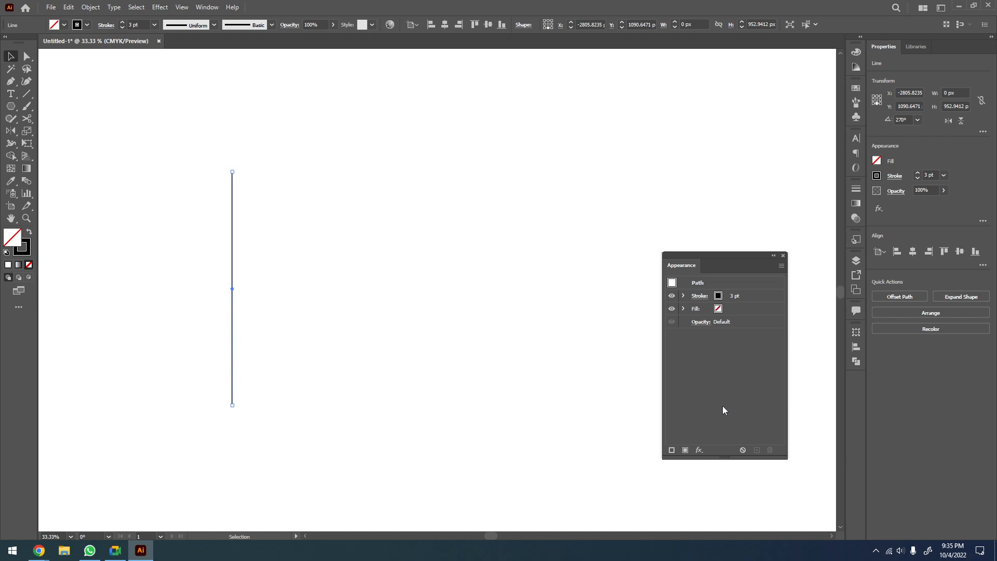
Open the Distort & Transform > Transform effect settings for the vertical line and place the dialog clear of the line
{"action": "left_click", "coordinate": [699, 450]}
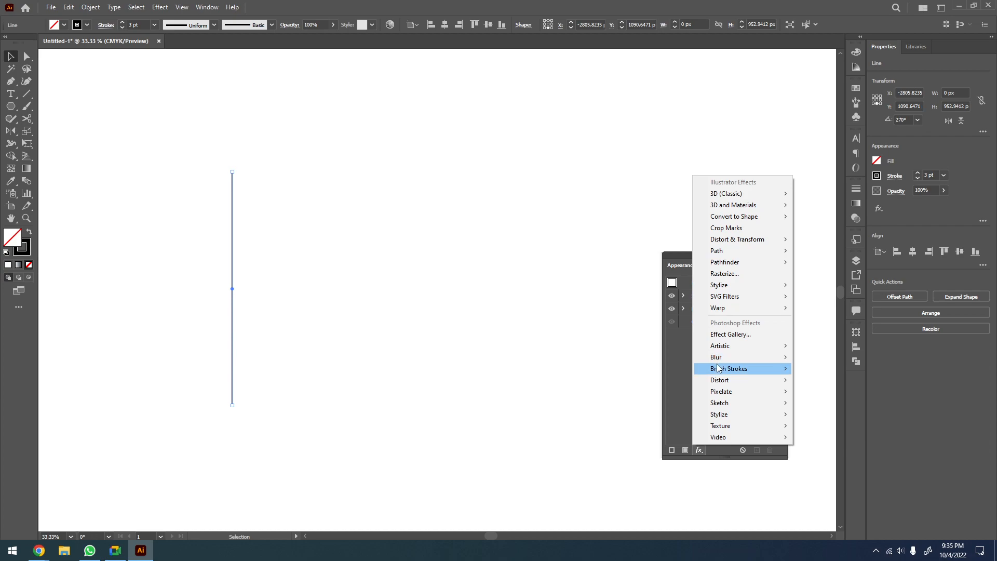
{"action": "mouse_move", "coordinate": [722, 362]}
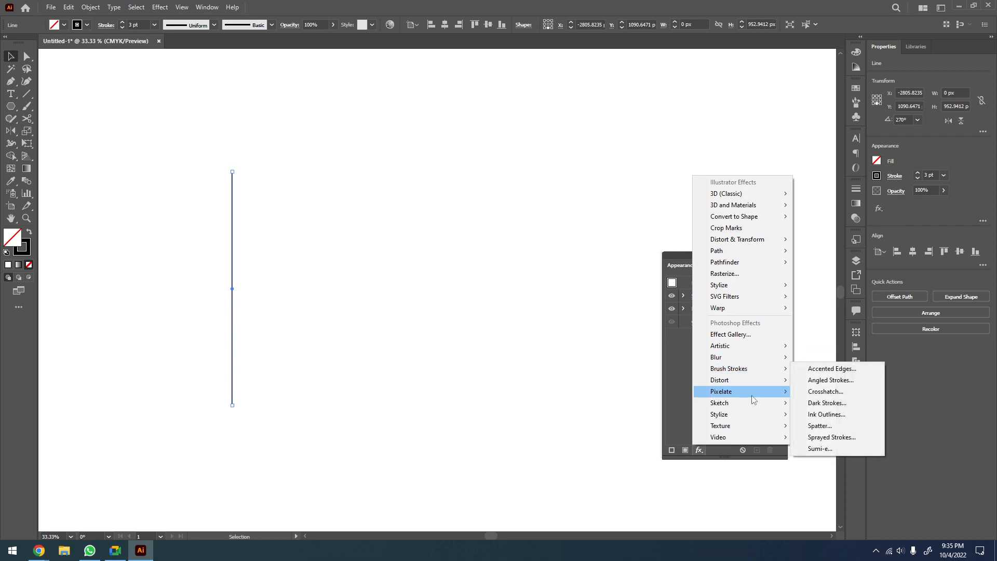
{"action": "mouse_move", "coordinate": [741, 243]}
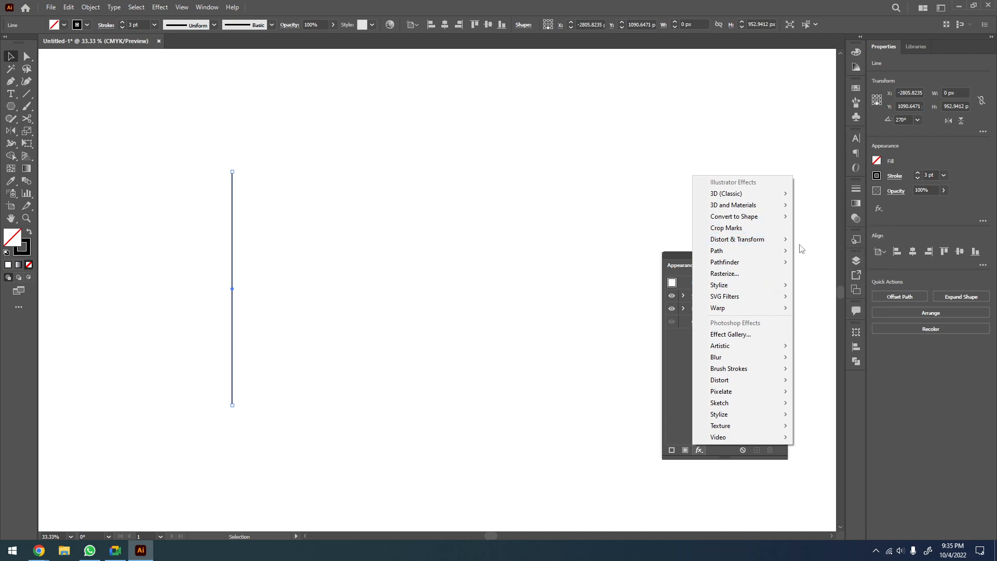
{"action": "left_click", "coordinate": [840, 274]}
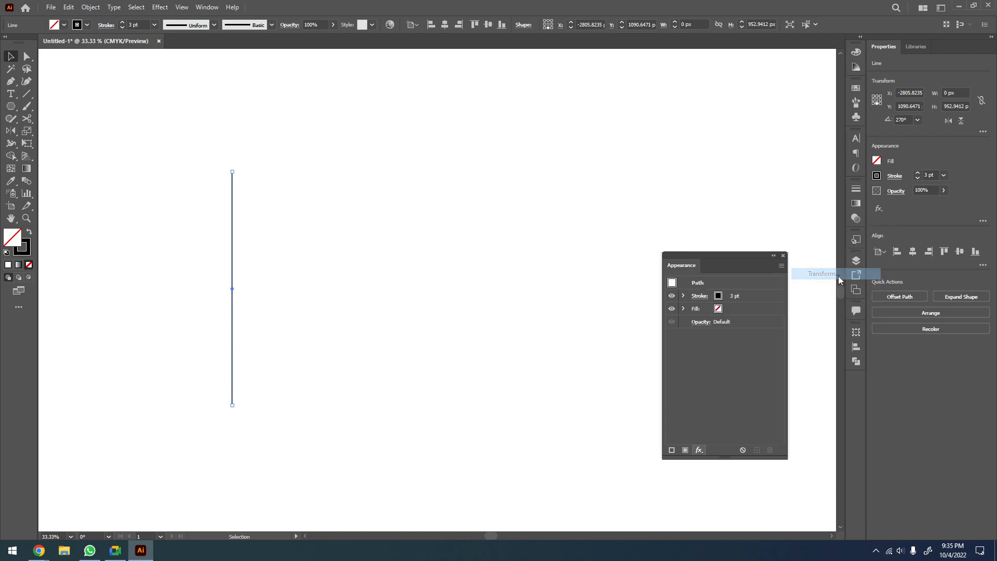
{"action": "left_click_drag", "start_coordinate": [488, 124], "coordinate": [610, 127]}
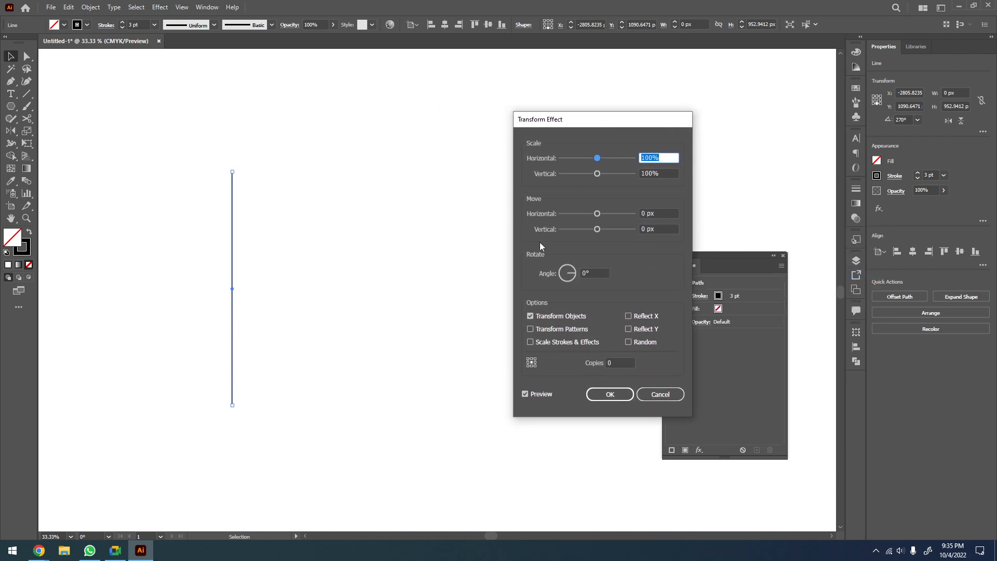
Try a horizontal move of 10 px for the vertical line in the Transform effect, with the preview on
{"action": "left_click", "coordinate": [528, 394]}
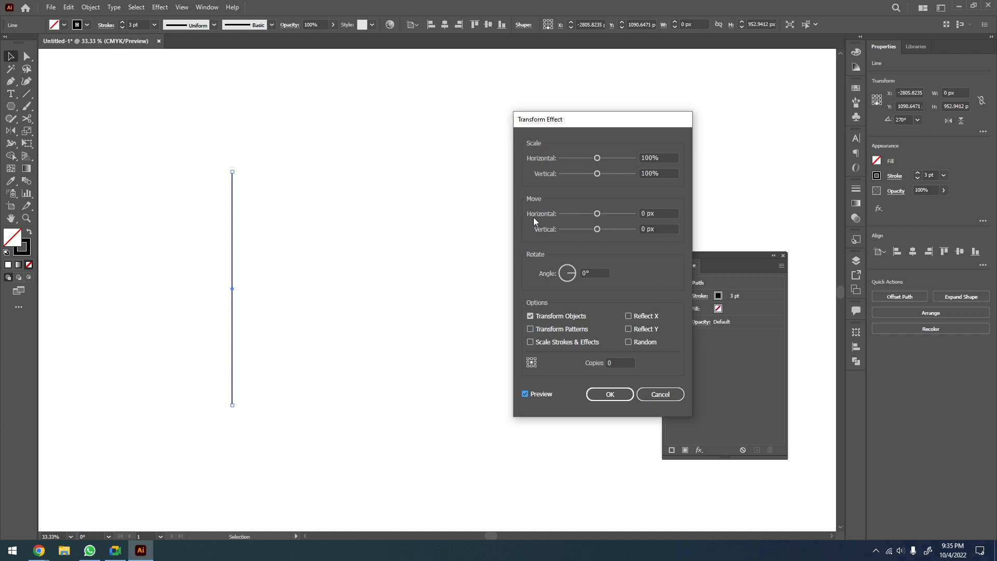
{"action": "left_click", "coordinate": [665, 215]}
{"action": "type", "text": "10"}
{"action": "key", "text": "Tab"}
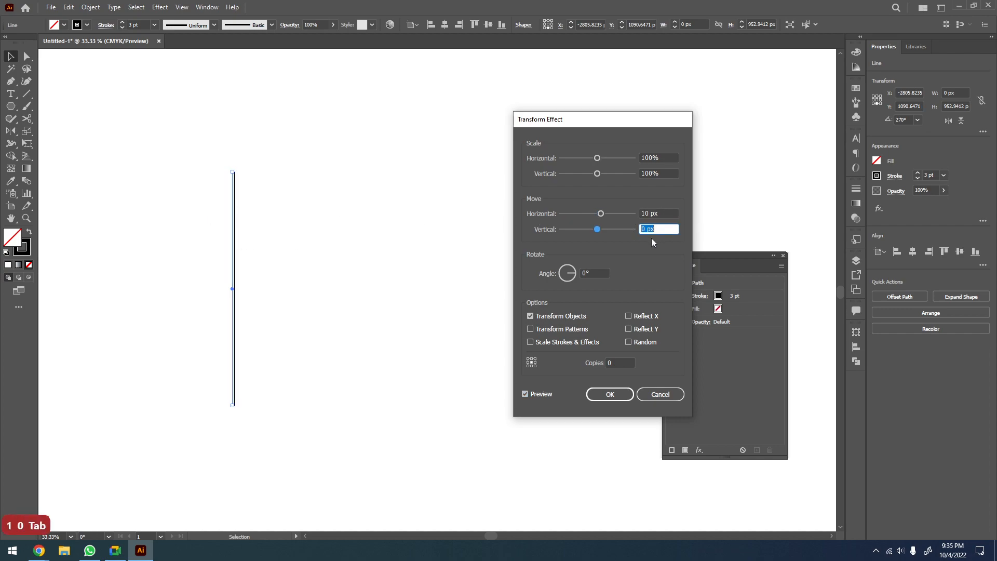
Set the Transform effect's horizontal move to 25 px
{"action": "left_click", "coordinate": [665, 213]}
{"action": "key", "text": "ctrl+a"}
{"action": "type", "text": "25"}
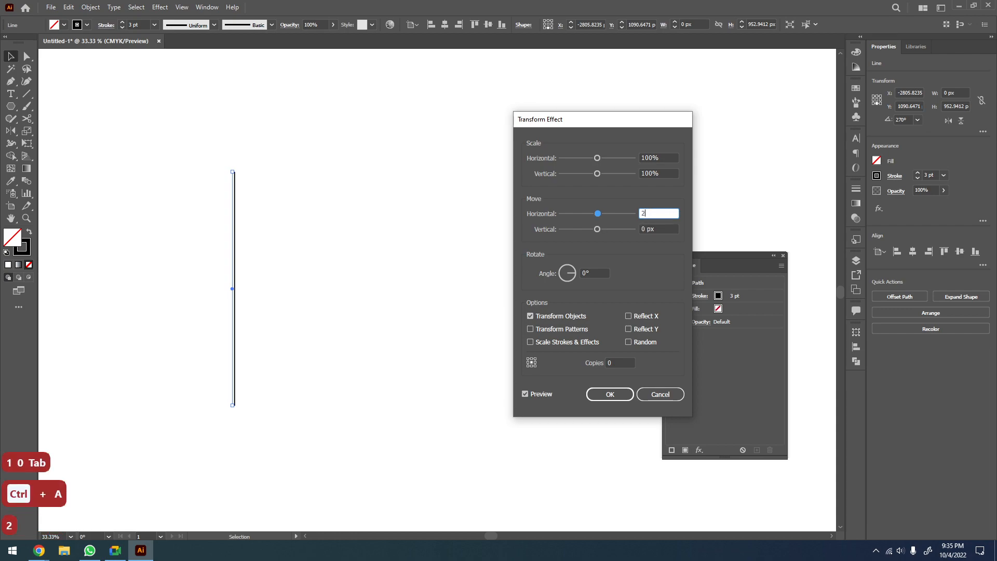
{"action": "key", "text": "Tab"}
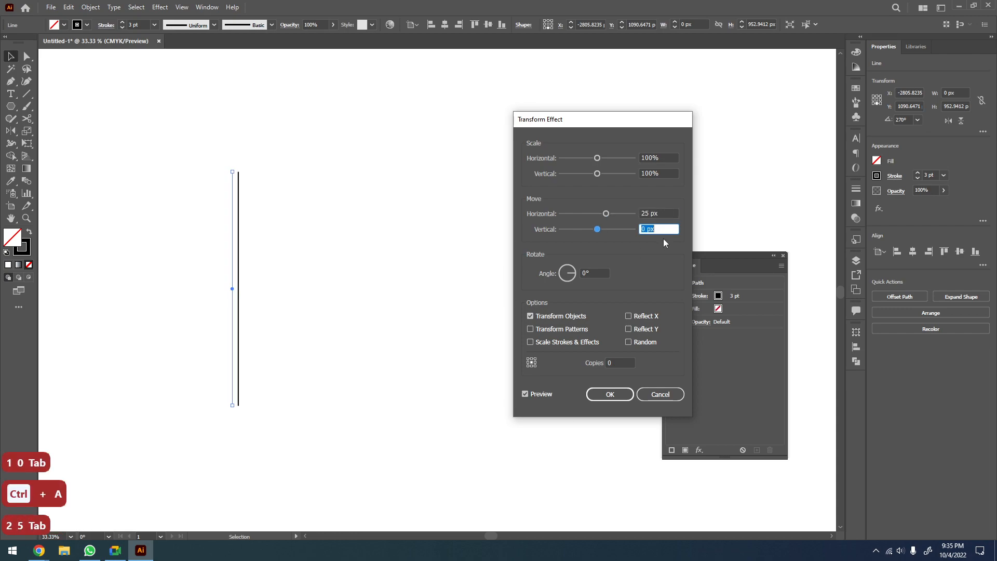
{"action": "left_click", "coordinate": [659, 214]}
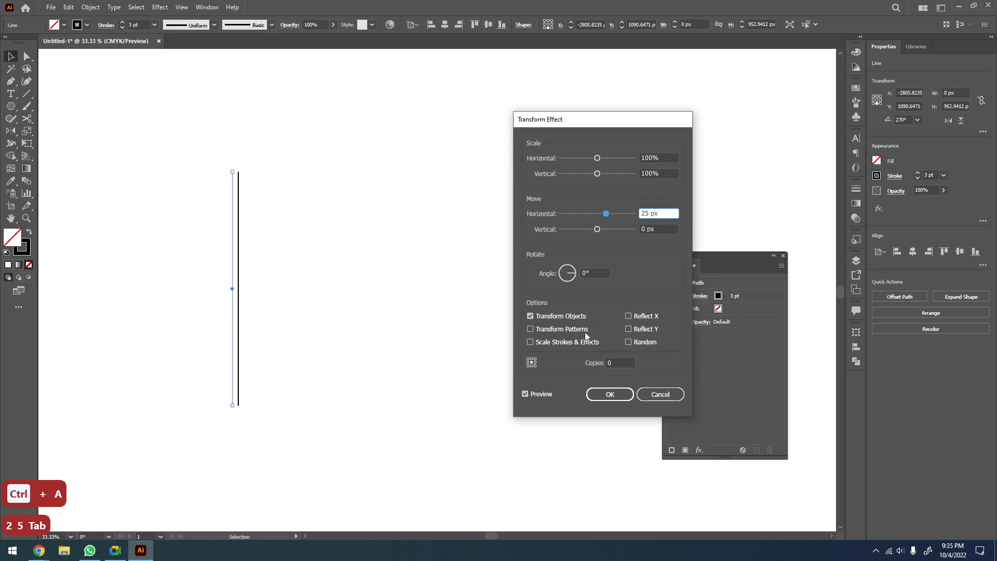
Try 36 copies of the line in the Transform effect
{"action": "left_click", "coordinate": [617, 362]}
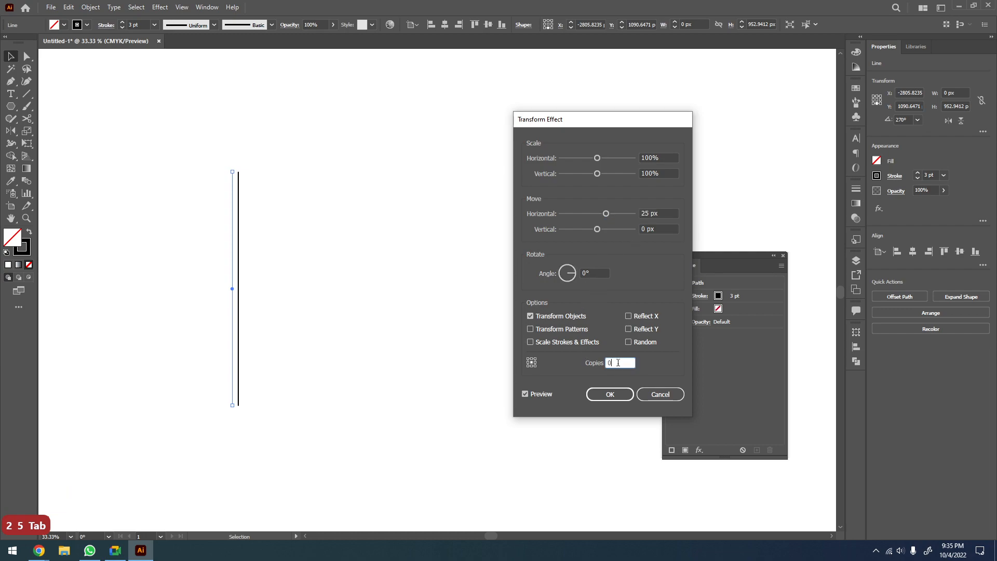
{"action": "key", "text": "ctrl+a"}
{"action": "type", "text": "36"}
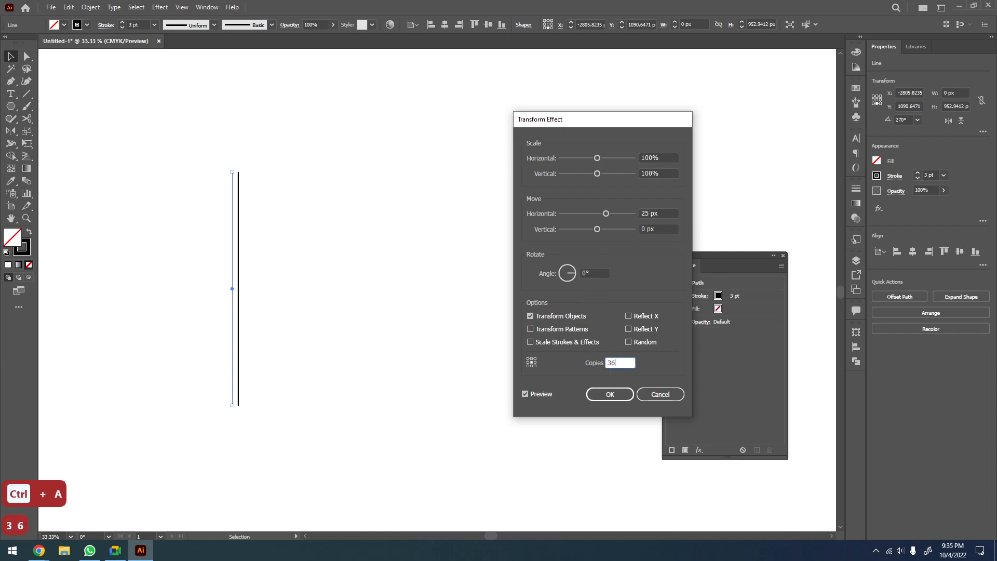
{"action": "key", "text": "Tab"}
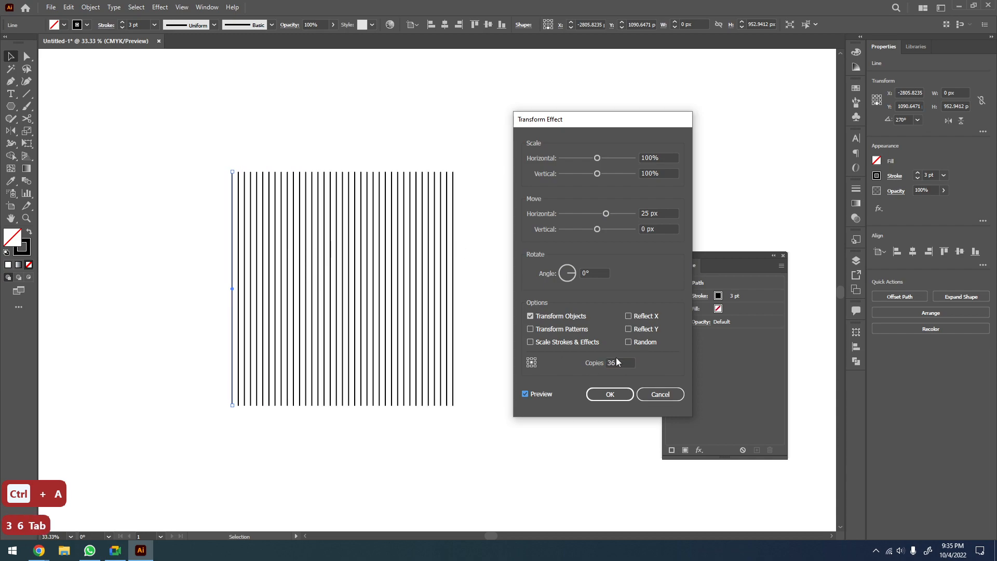
Set the number of line copies to 50 and apply the Transform effect
{"action": "left_click", "coordinate": [619, 362]}
{"action": "key", "text": "a"}
{"action": "key", "text": "ctrl+a"}
{"action": "type", "text": "50"}
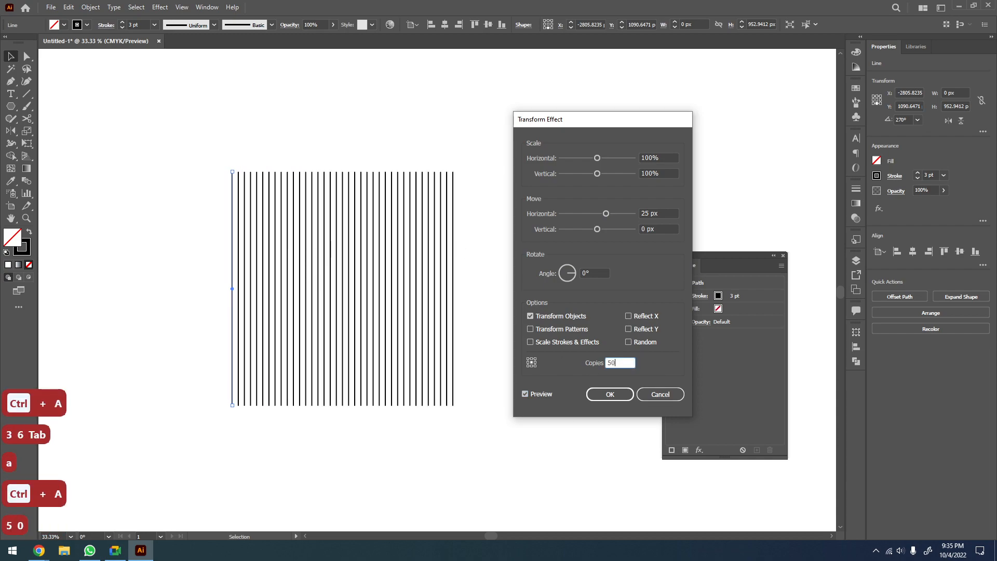
{"action": "key", "text": "Tab"}
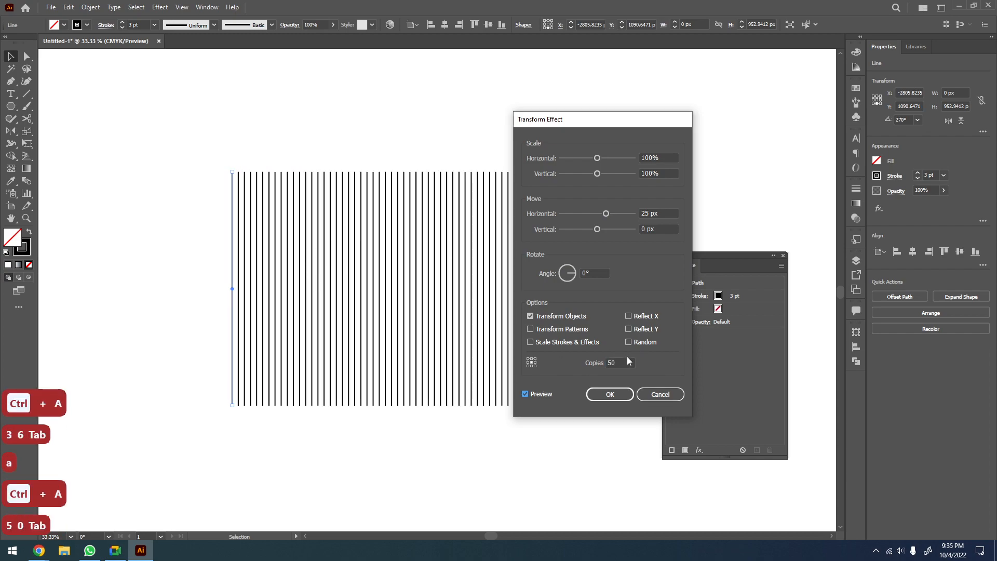
{"action": "left_click", "coordinate": [608, 395]}
Move the line array up and to the right, and undo the move
{"action": "left_click", "coordinate": [412, 391]}
{"action": "left_click_drag", "start_coordinate": [234, 286], "coordinate": [475, 214]}
{"action": "key", "text": "ctrl+z"}
{"action": "key", "text": "z"}
{"action": "scroll", "coordinate": [236, 250], "scroll_direction": "up", "scroll_amount": 2}
{"action": "scroll", "coordinate": [286, 290], "scroll_direction": "down", "scroll_amount": 3}
{"action": "key", "text": "space"}
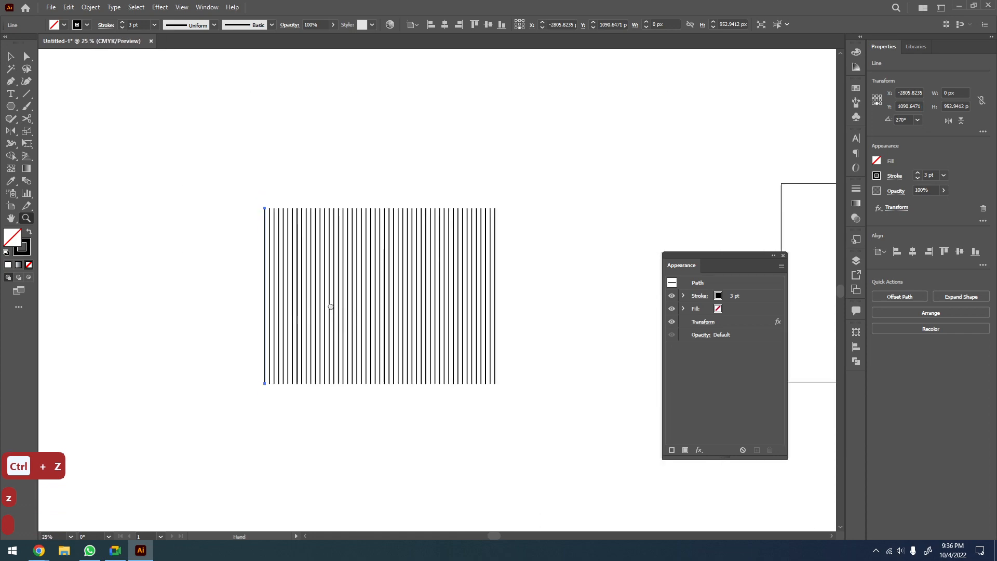
{"action": "left_click_drag", "start_coordinate": [336, 309], "coordinate": [301, 292]}
{"action": "key", "text": "v"}
{"action": "left_click", "coordinate": [90, 7]}
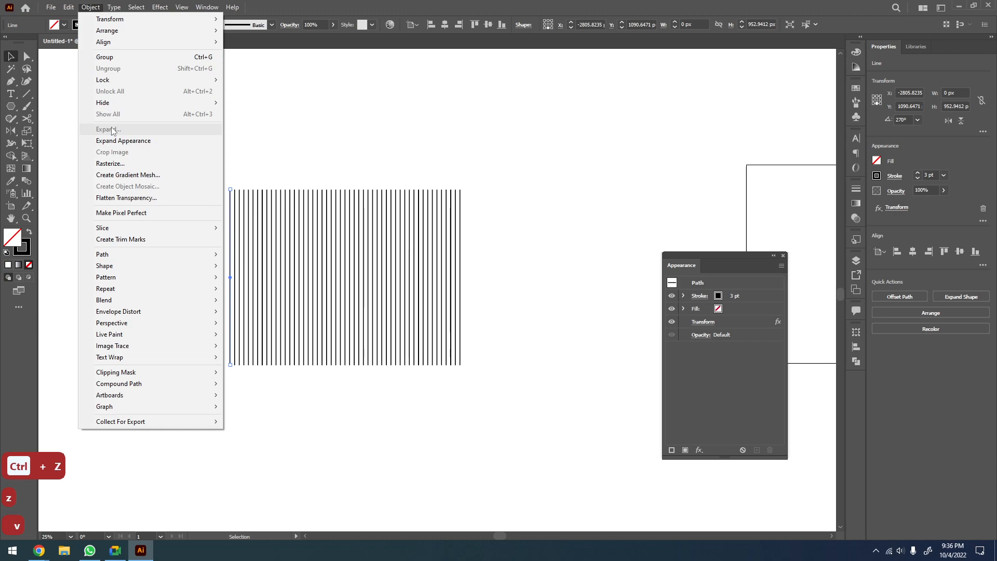
{"action": "left_click", "coordinate": [121, 140]}
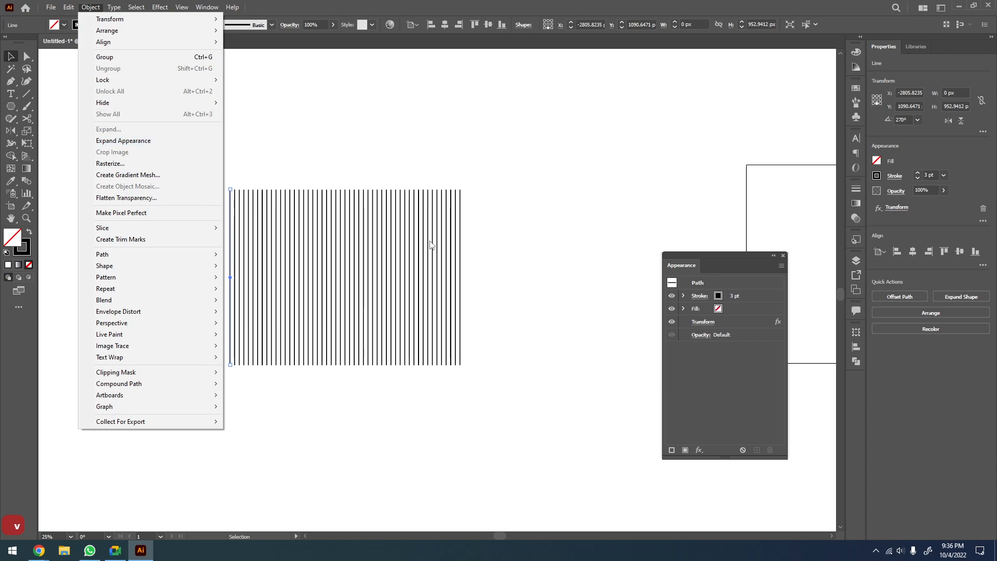
{"action": "left_click", "coordinate": [382, 200]}
{"action": "key", "text": "space"}
{"action": "key", "text": "z"}
{"action": "left_click", "coordinate": [352, 300]}
{"action": "left_click_drag", "start_coordinate": [354, 299], "coordinate": [324, 316]}
{"action": "key", "text": "v"}
Select the original line of the array and add a second instance of the Transform effect to it
{"action": "left_click", "coordinate": [230, 276]}
{"action": "key", "text": "space"}
{"action": "left_click_drag", "start_coordinate": [343, 278], "coordinate": [302, 285]}
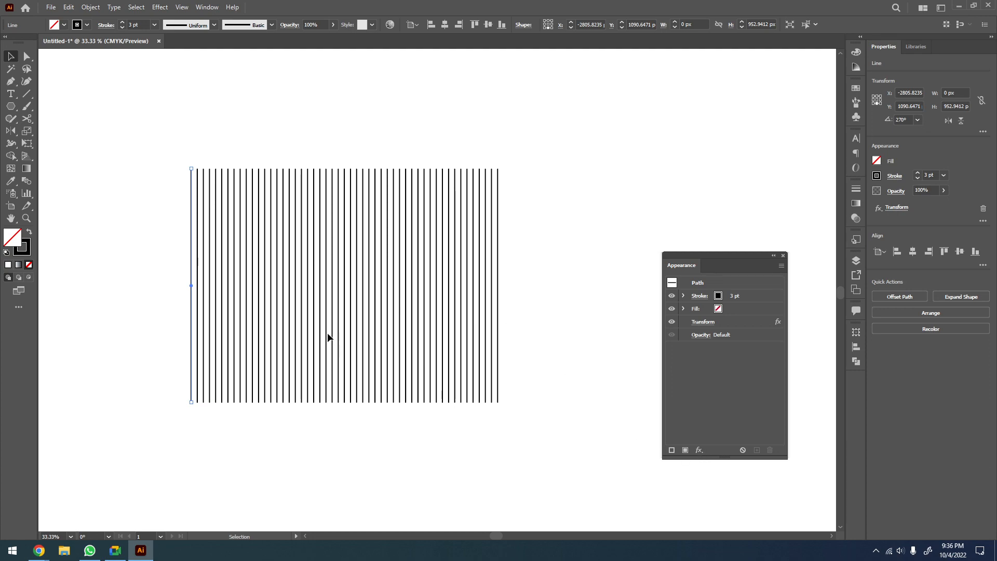
{"action": "left_click", "coordinate": [699, 450]}
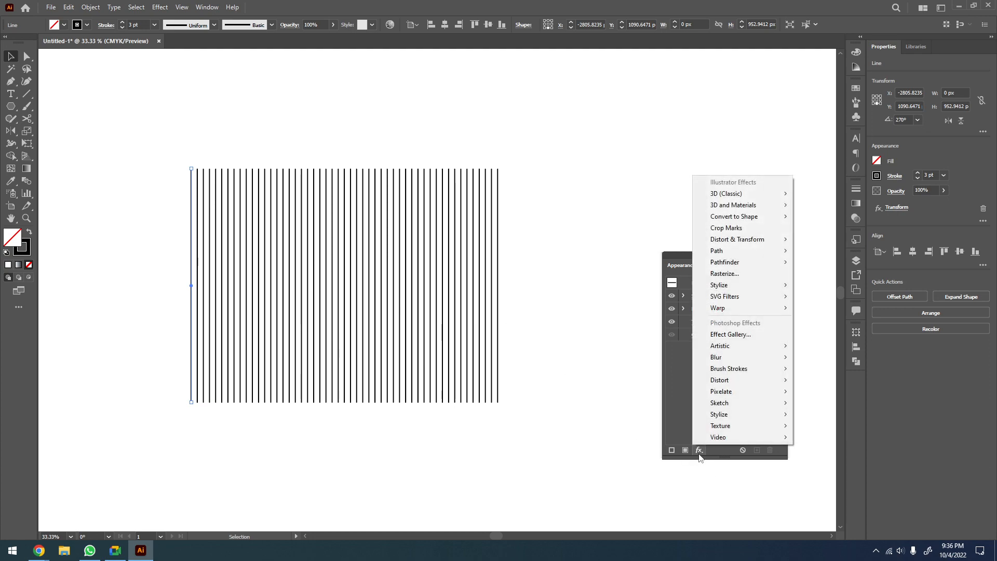
{"action": "mouse_move", "coordinate": [753, 242]}
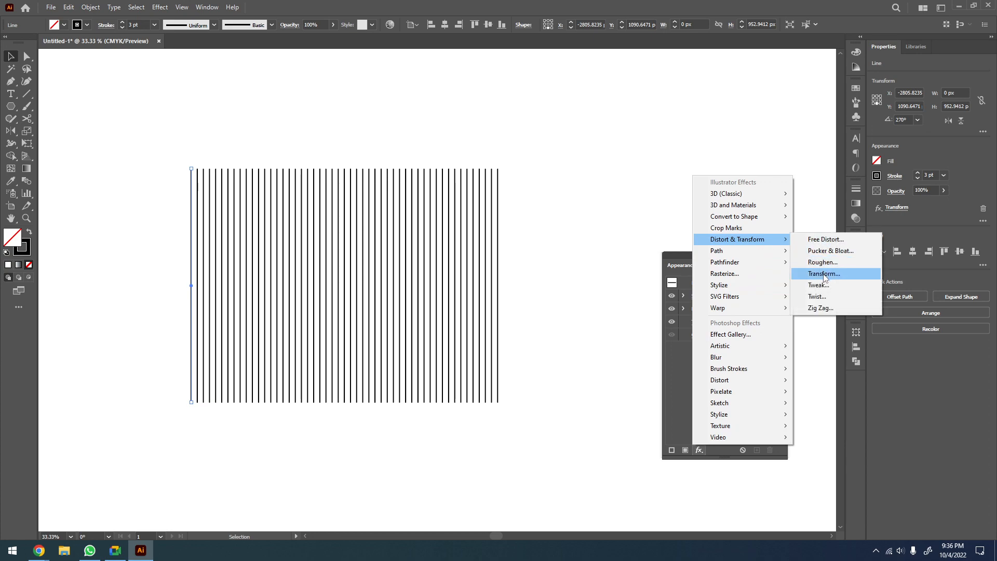
{"action": "left_click", "coordinate": [826, 276]}
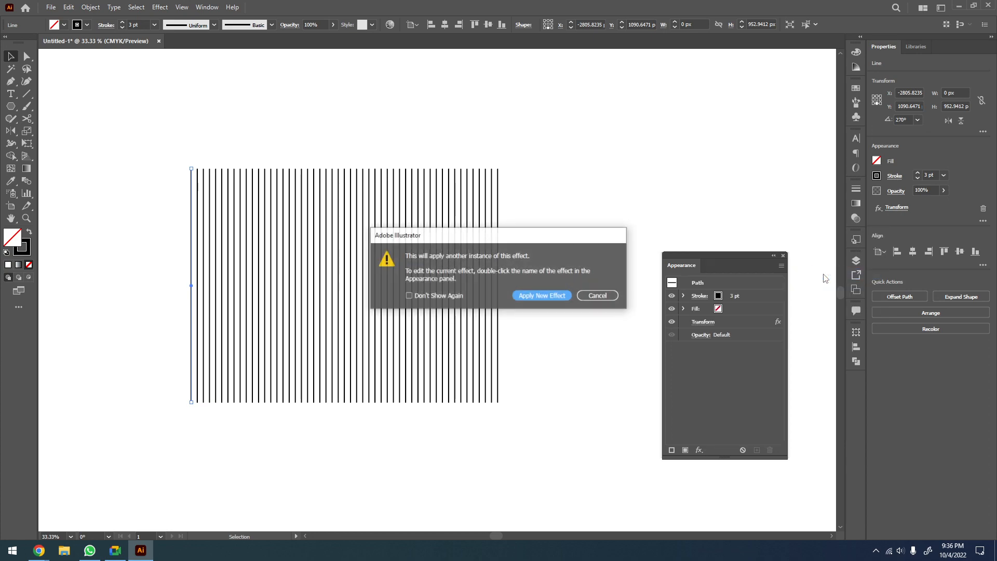
{"action": "left_click", "coordinate": [541, 295]}
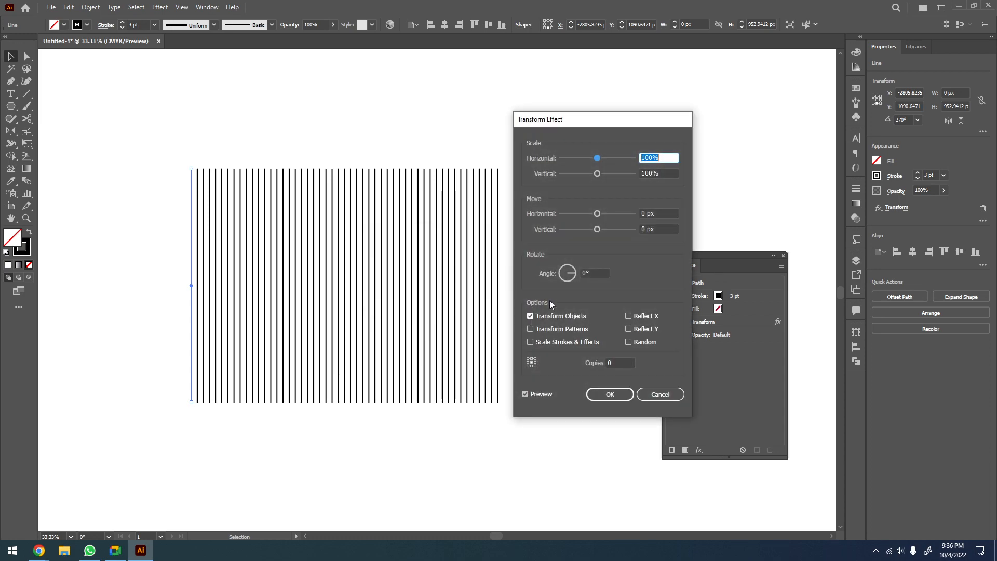
Set the second Transform effect's rotation angle to 60° and preview it
{"action": "left_click", "coordinate": [659, 212]}
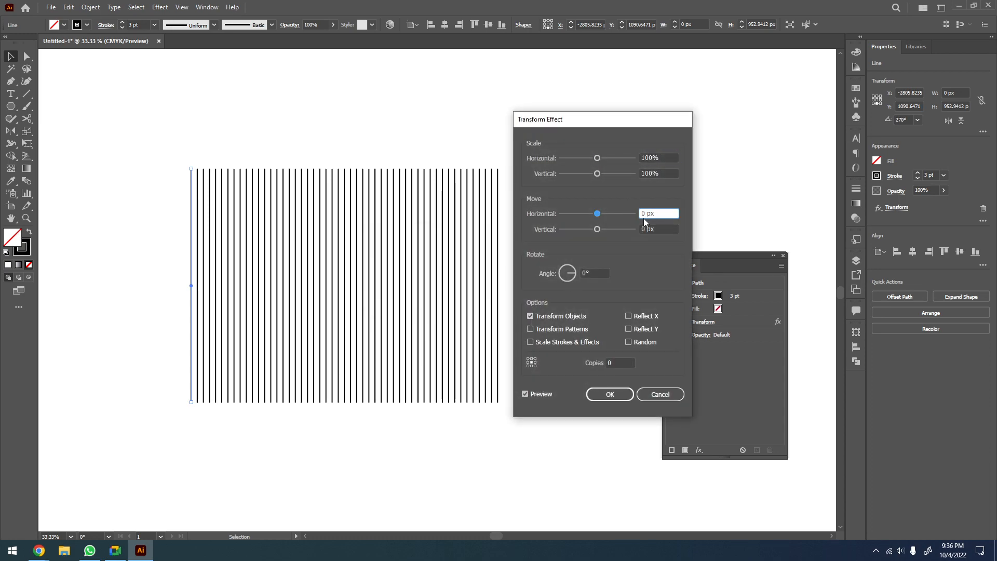
{"action": "left_click", "coordinate": [603, 272]}
{"action": "key", "text": "ctrl+a"}
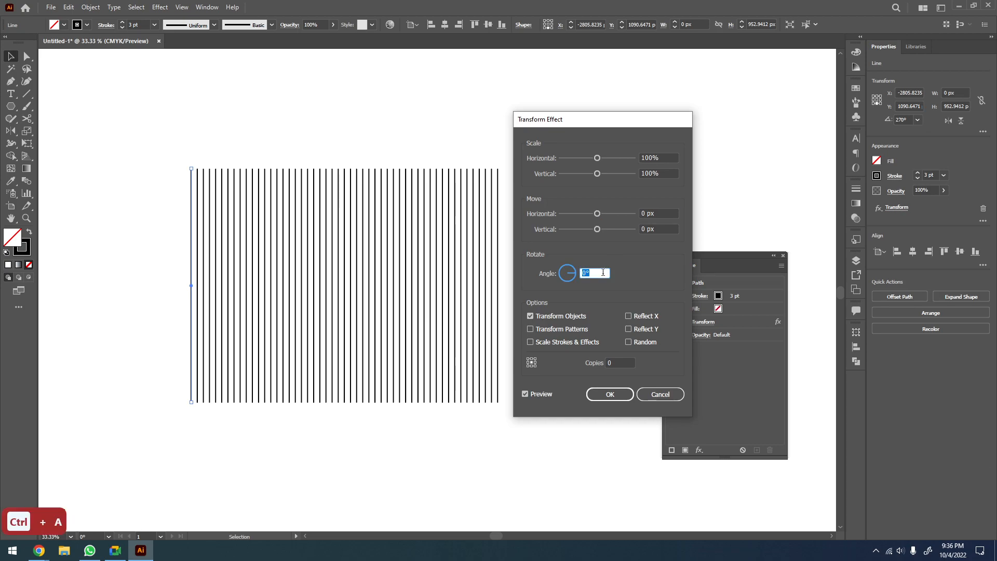
{"action": "type", "text": "60"}
{"action": "left_click", "coordinate": [531, 393]}
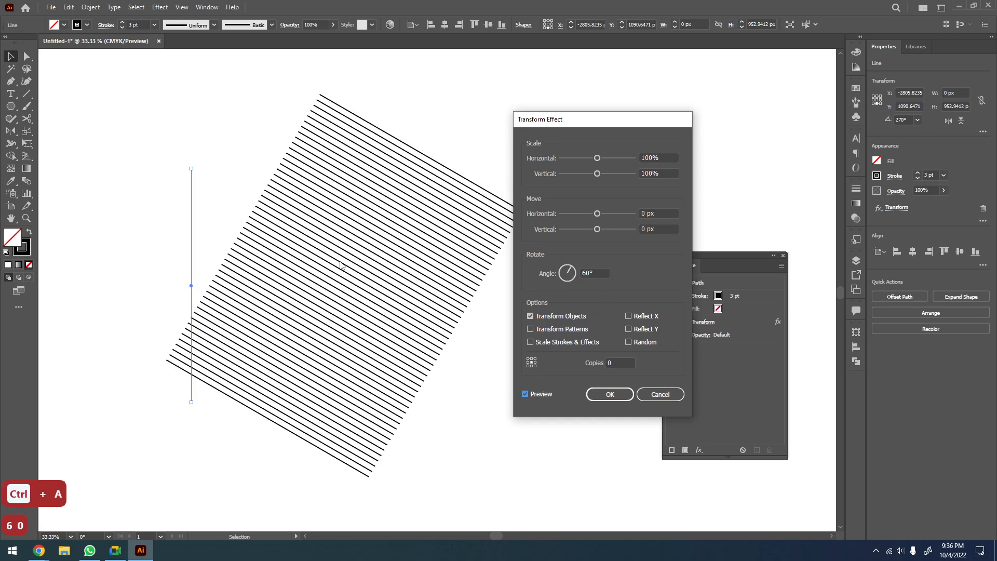
{"action": "left_click", "coordinate": [601, 272]}
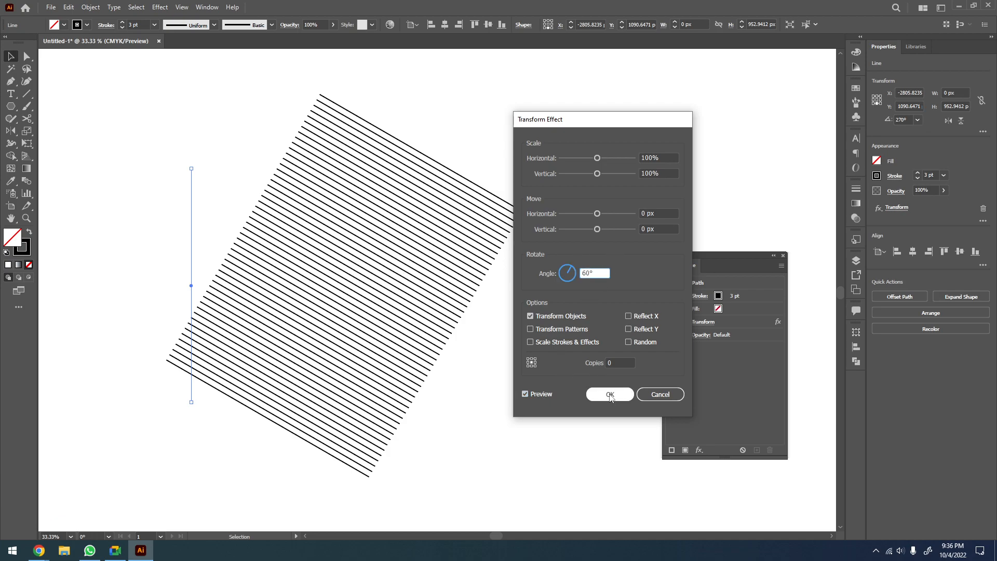
Set the rotated effect to 1 copy and apply it over the vertical lines
{"action": "left_click", "coordinate": [617, 362]}
{"action": "key", "text": "ctrl+a"}
{"action": "type", "text": "1"}
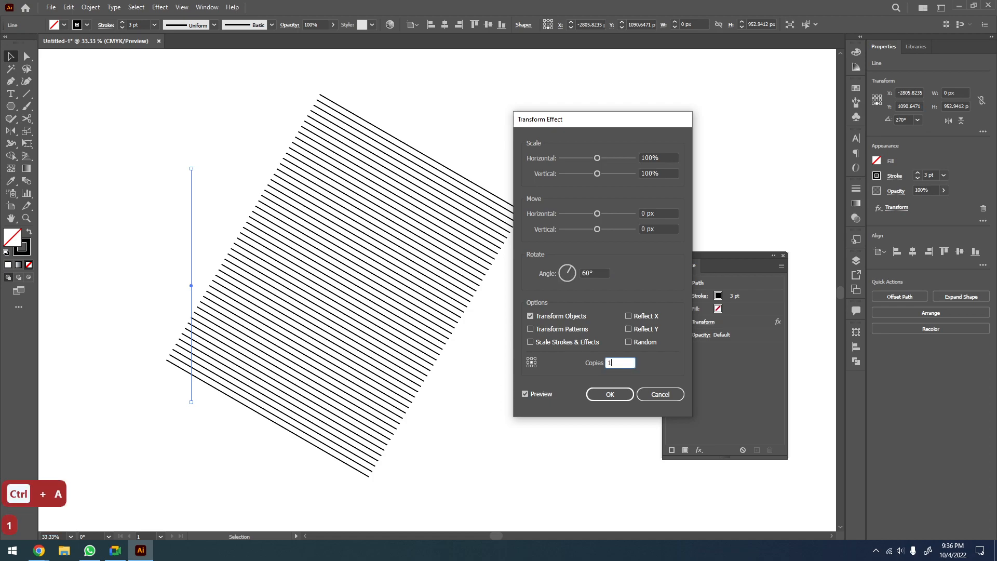
{"action": "key", "text": "Tab"}
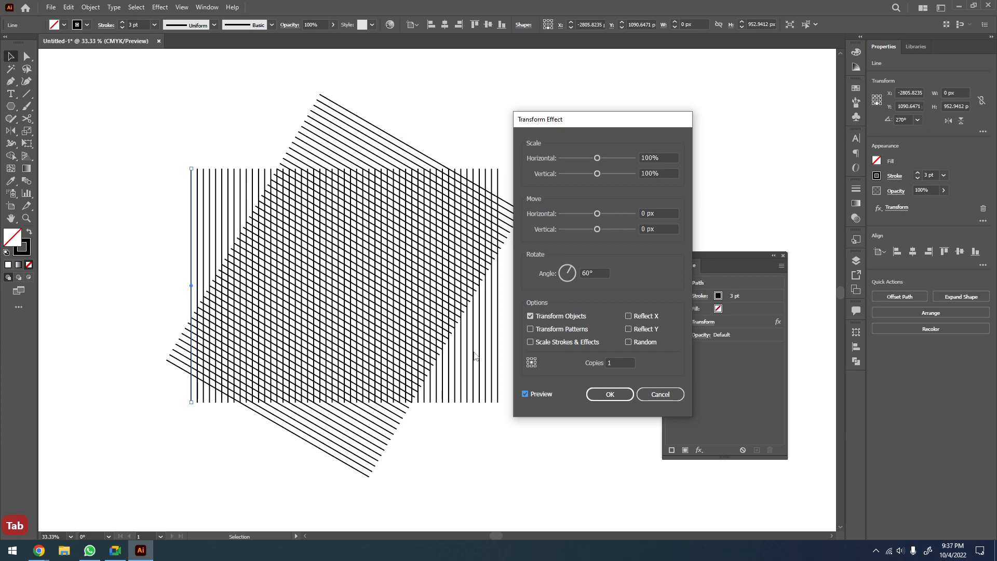
{"action": "left_click", "coordinate": [621, 396]}
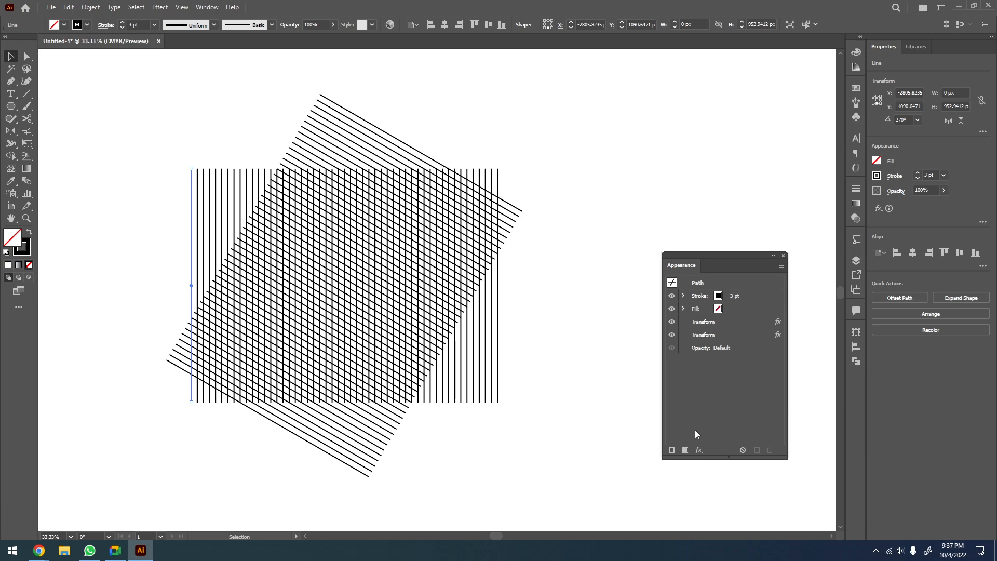
Add a third Transform effect to the line with a rotation angle of -60°
{"action": "left_click", "coordinate": [699, 451]}
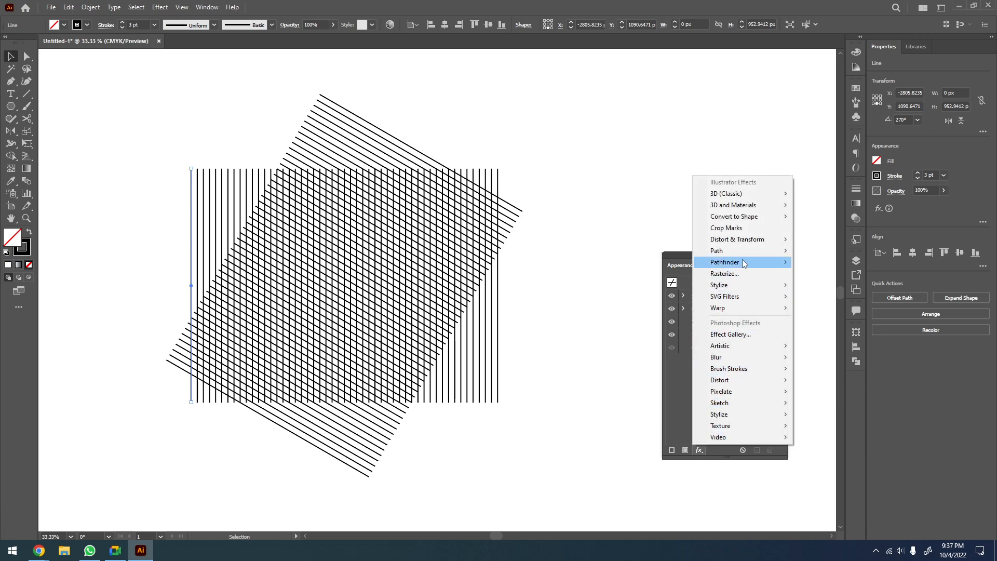
{"action": "mouse_move", "coordinate": [745, 245]}
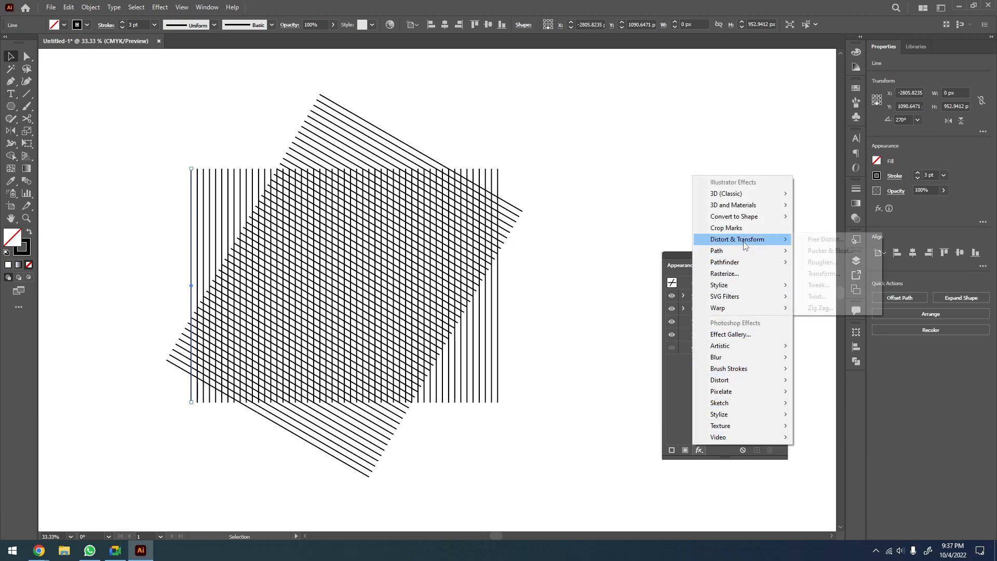
{"action": "left_click", "coordinate": [829, 279]}
{"action": "left_click", "coordinate": [535, 294]}
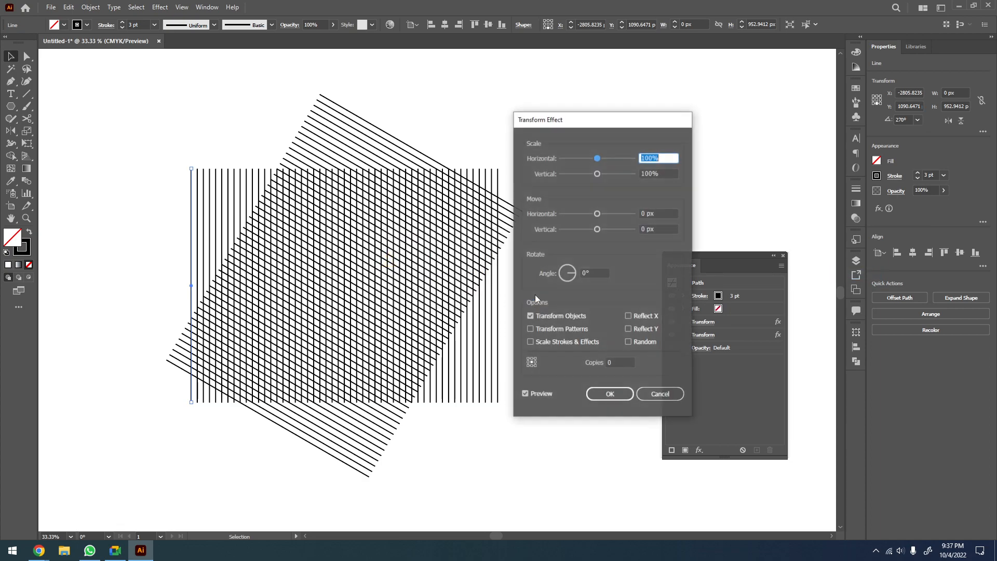
{"action": "left_click", "coordinate": [594, 273]}
{"action": "key", "text": "ctrl+a"}
{"action": "type", "text": "-60"}
{"action": "key", "text": "Tab"}
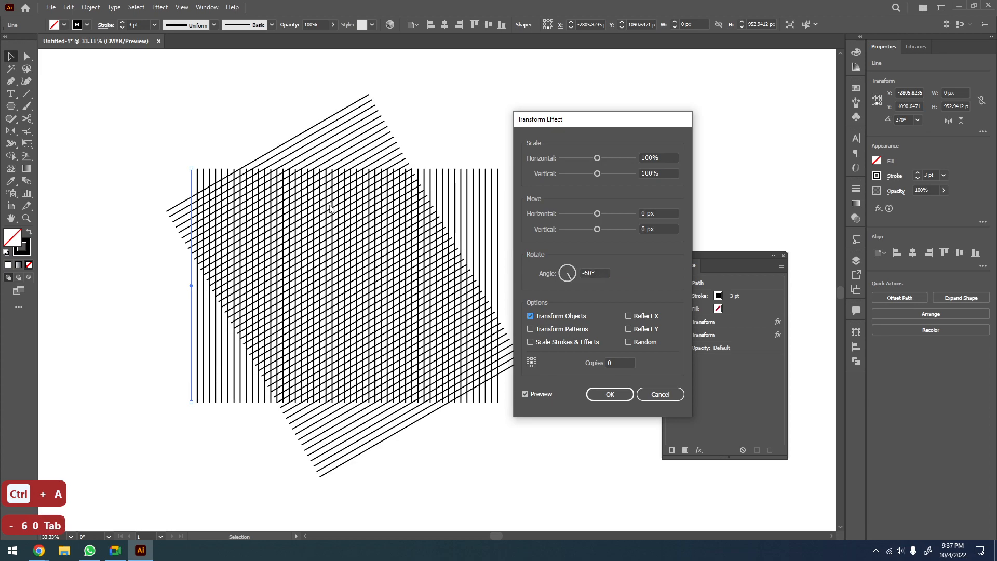
Set the third Transform effect to 1 copy, apply it and deselect the grid
{"action": "left_click", "coordinate": [619, 362]}
{"action": "type", "text": "1"}
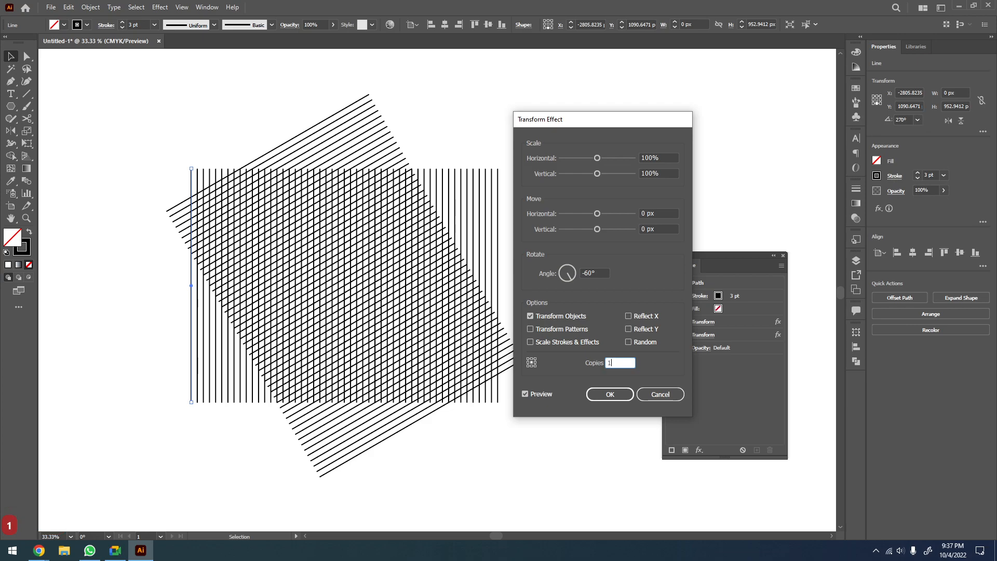
{"action": "left_click", "coordinate": [610, 395]}
{"action": "left_click", "coordinate": [613, 437]}
Examine the crossing lines in the middle of the triangular grid up close
{"action": "key", "text": "z"}
{"action": "left_click_drag", "start_coordinate": [476, 226], "coordinate": [315, 340]}
{"action": "scroll", "coordinate": [358, 321], "scroll_direction": "down", "scroll_amount": 3}
{"action": "key", "text": "space"}
{"action": "left_click_drag", "start_coordinate": [349, 277], "coordinate": [423, 275]}
{"action": "left_click_drag", "start_coordinate": [448, 209], "coordinate": [326, 339]}
{"action": "scroll", "coordinate": [397, 323], "scroll_direction": "up", "scroll_amount": 1}
{"action": "key", "text": "v"}
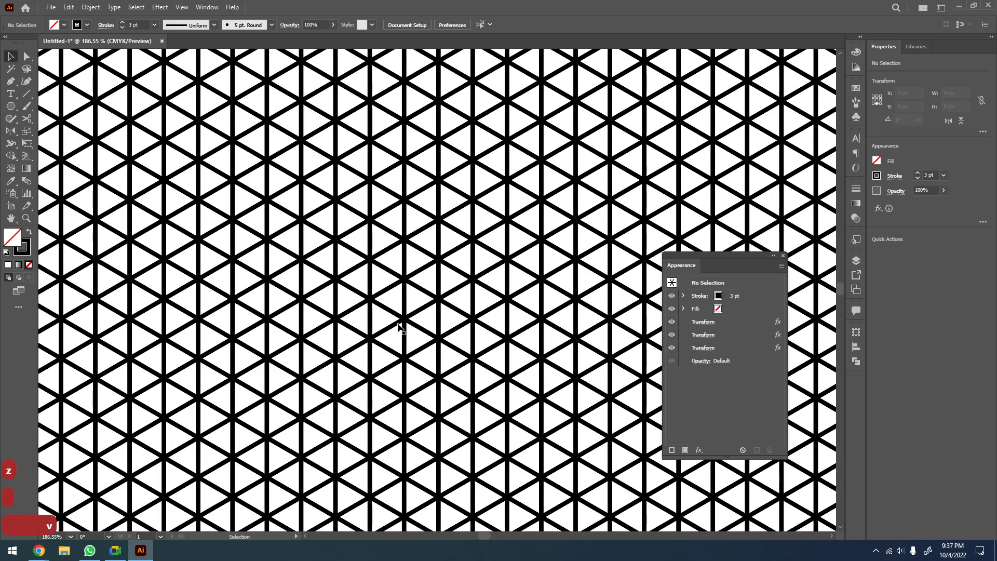
{"action": "key", "text": "z"}
{"action": "scroll", "coordinate": [407, 211], "scroll_direction": "down", "scroll_amount": 6}
{"action": "key", "text": "space"}
{"action": "left_click_drag", "start_coordinate": [397, 258], "coordinate": [456, 233]}
{"action": "key", "text": "v"}
Move the grid to the free area beneath the two logo marks and expand its appearance
{"action": "left_click_drag", "start_coordinate": [353, 219], "coordinate": [225, 260]}
{"action": "key", "text": "z"}
{"action": "scroll", "coordinate": [267, 254], "scroll_direction": "down", "scroll_amount": 3}
{"action": "key", "text": "space"}
{"action": "left_click_drag", "start_coordinate": [327, 248], "coordinate": [357, 266]}
{"action": "key", "text": "v"}
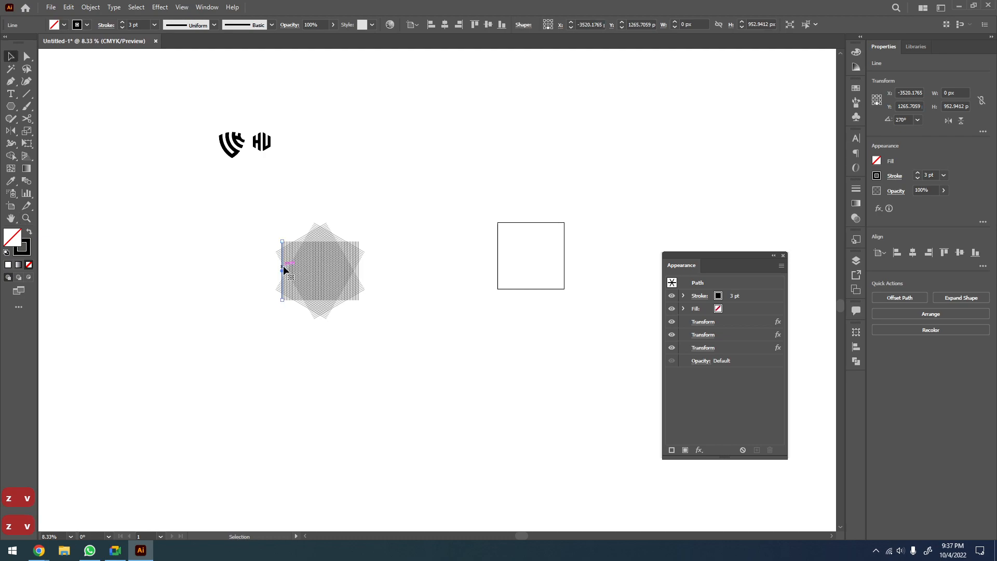
{"action": "left_click_drag", "start_coordinate": [280, 265], "coordinate": [150, 210]}
{"action": "left_click", "coordinate": [90, 6]}
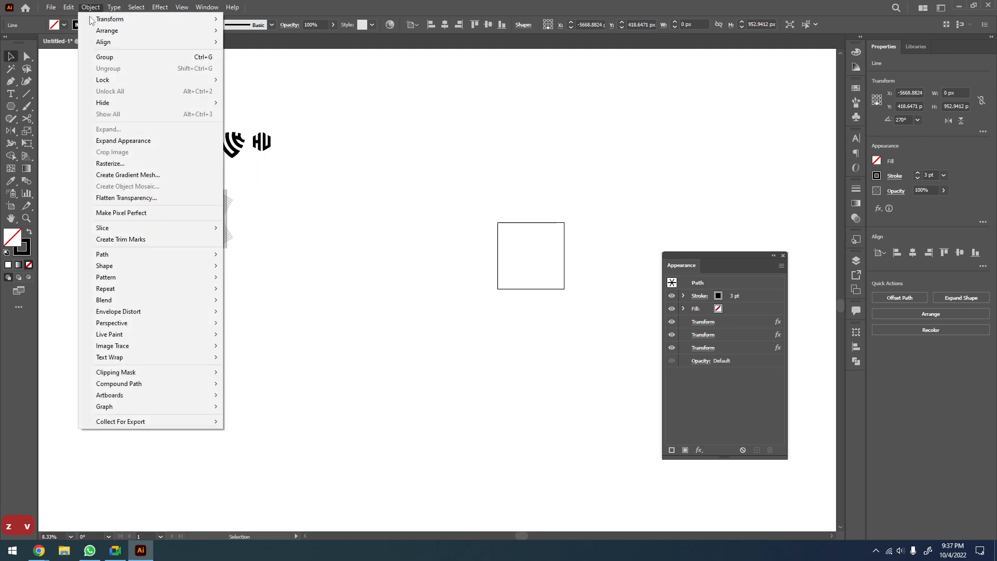
{"action": "left_click", "coordinate": [110, 140]}
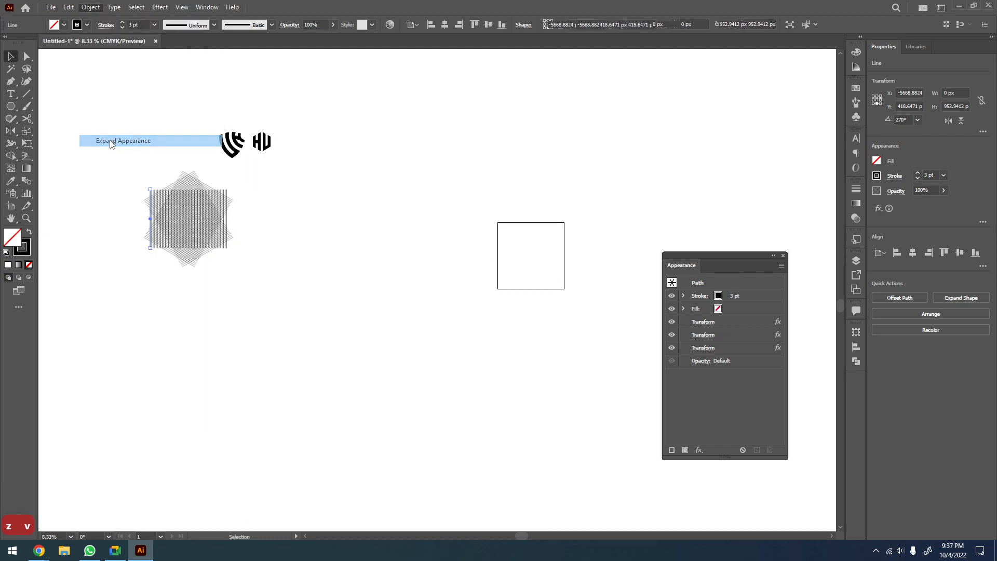
{"action": "left_click", "coordinate": [291, 245]}
Ungroup the expanded triangular grid once, test moving it and undo the move
{"action": "key", "text": "z"}
{"action": "key", "text": "v"}
{"action": "left_click_drag", "start_coordinate": [141, 213], "coordinate": [437, 187]}
{"action": "right_click", "coordinate": [464, 200]}
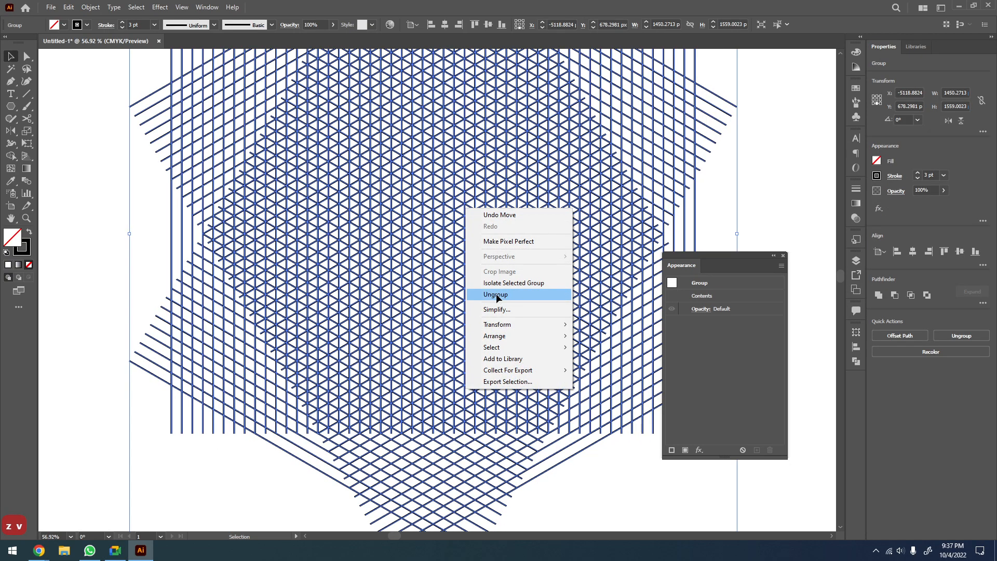
{"action": "left_click", "coordinate": [499, 292]}
{"action": "left_click", "coordinate": [778, 157]}
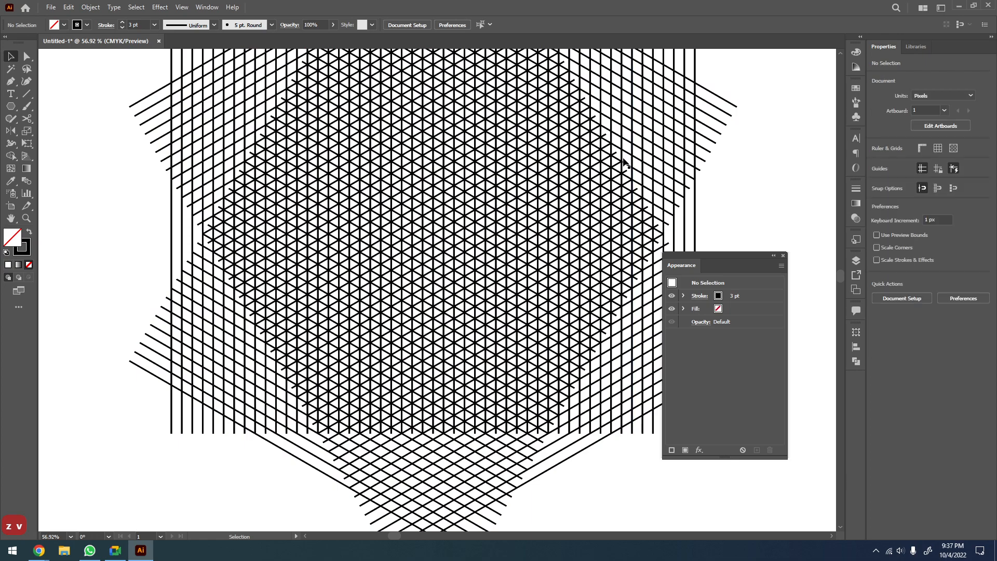
{"action": "left_click_drag", "start_coordinate": [614, 158], "coordinate": [744, 169]}
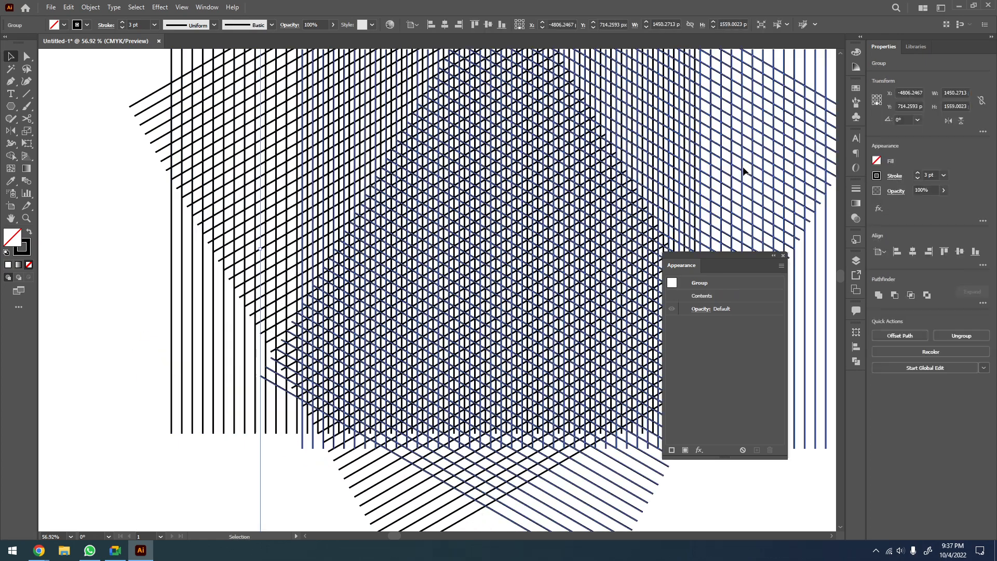
{"action": "key", "text": "ctrl+z"}
Select the whole grid, place a duplicate in the free canvas area beside it, and shift the Appearance panel out of the way
{"action": "scroll", "coordinate": [563, 175], "scroll_direction": "down", "scroll_amount": 3}
{"action": "left_click_drag", "start_coordinate": [602, 199], "coordinate": [302, 179]}
{"action": "key", "text": "v"}
{"action": "left_click_drag", "start_coordinate": [339, 80], "coordinate": [108, 276]}
{"action": "left_click_drag", "start_coordinate": [337, 236], "coordinate": [243, 243]}
{"action": "key", "text": "v"}
{"action": "left_click_drag", "start_coordinate": [167, 185], "coordinate": [644, 225], "text": "alt"}
{"action": "left_click_drag", "start_coordinate": [753, 254], "coordinate": [822, 203]}
Examine the crossing lines in the middle of the duplicated grid at several magnifications
{"action": "key", "text": "z"}
{"action": "left_click_drag", "start_coordinate": [639, 174], "coordinate": [429, 287]}
{"action": "scroll", "coordinate": [487, 262], "scroll_direction": "down", "scroll_amount": 2}
{"action": "left_click_drag", "start_coordinate": [485, 207], "coordinate": [315, 353]}
{"action": "left_click_drag", "start_coordinate": [414, 240], "coordinate": [395, 364]}
{"action": "scroll", "coordinate": [394, 363], "scroll_direction": "down", "scroll_amount": 2}
{"action": "left_click_drag", "start_coordinate": [343, 384], "coordinate": [324, 346]}
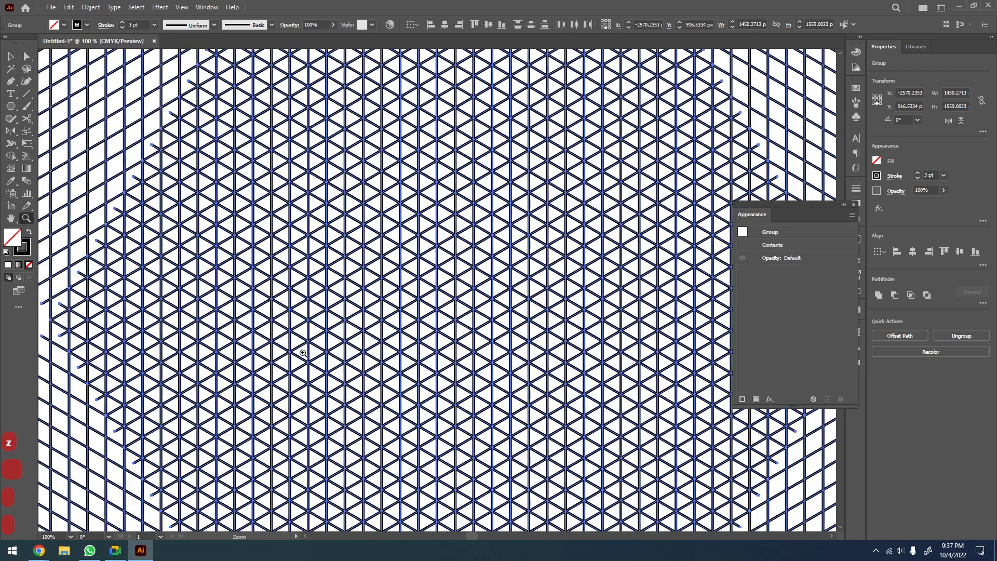
{"action": "scroll", "coordinate": [358, 343], "scroll_direction": "down", "scroll_amount": 2}
{"action": "left_click_drag", "start_coordinate": [429, 310], "coordinate": [412, 299]}
{"action": "left_click", "coordinate": [402, 288]}
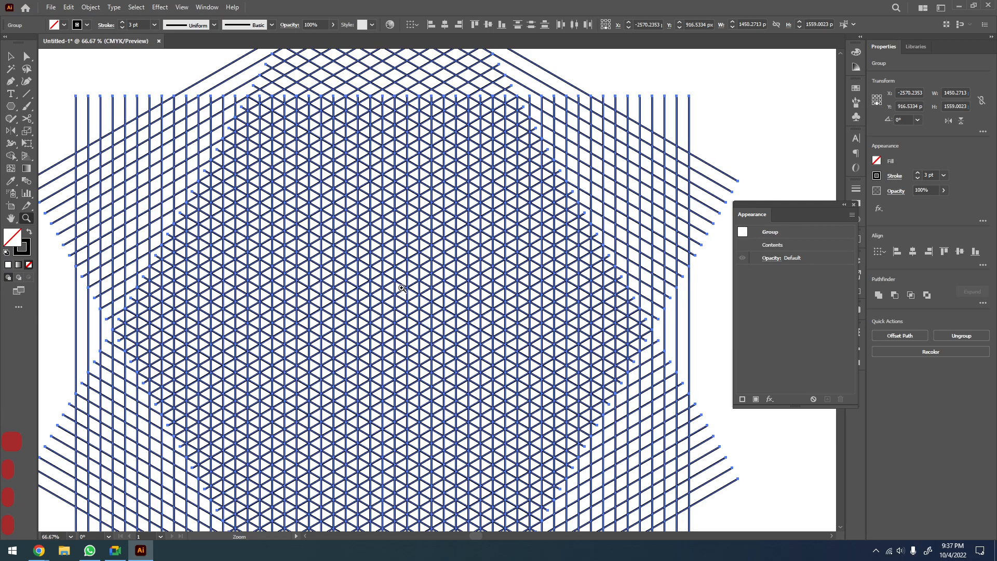
{"action": "left_click", "coordinate": [396, 298]}
{"action": "left_click_drag", "start_coordinate": [373, 367], "coordinate": [360, 369]}
{"action": "scroll", "coordinate": [354, 364], "scroll_direction": "down", "scroll_amount": 2}
{"action": "left_click_drag", "start_coordinate": [413, 343], "coordinate": [360, 325]}
{"action": "left_click", "coordinate": [385, 311]}
{"action": "left_click", "coordinate": [373, 290]}
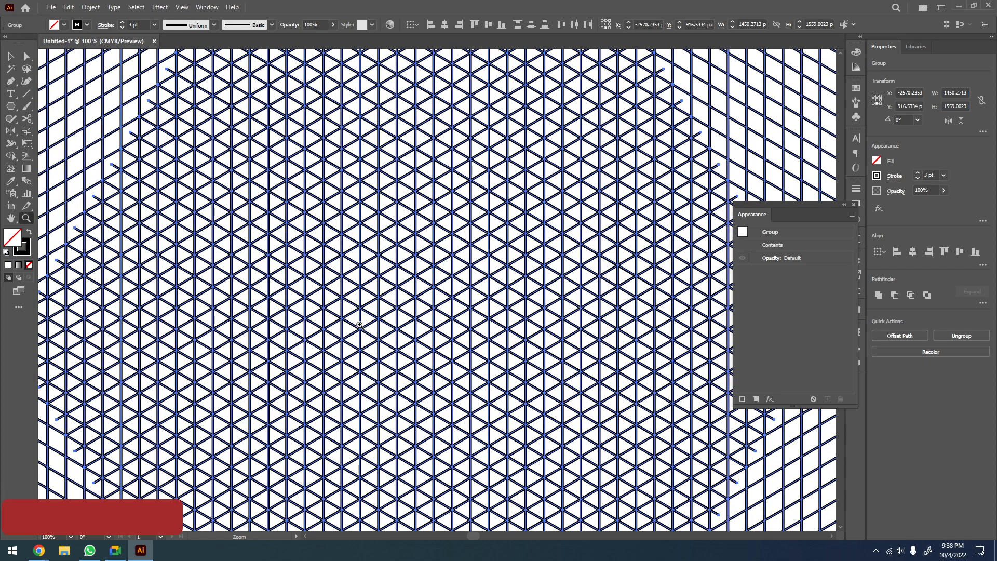
Activate the Shape Builder tool and give it a red fill with no stroke
{"action": "key", "text": "shift+m"}
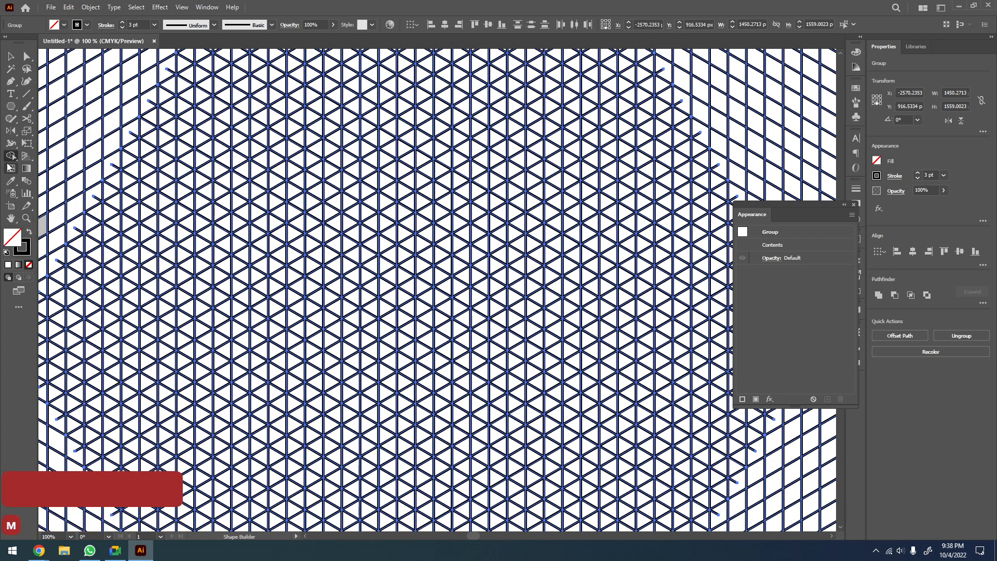
{"action": "left_click", "coordinate": [30, 233]}
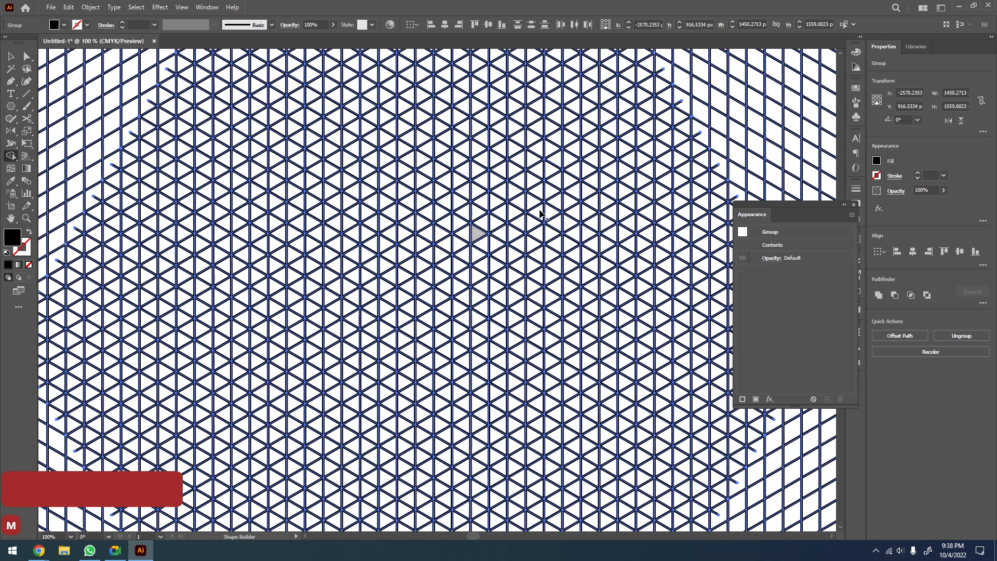
{"action": "left_click", "coordinate": [856, 88]}
{"action": "left_click", "coordinate": [755, 116]}
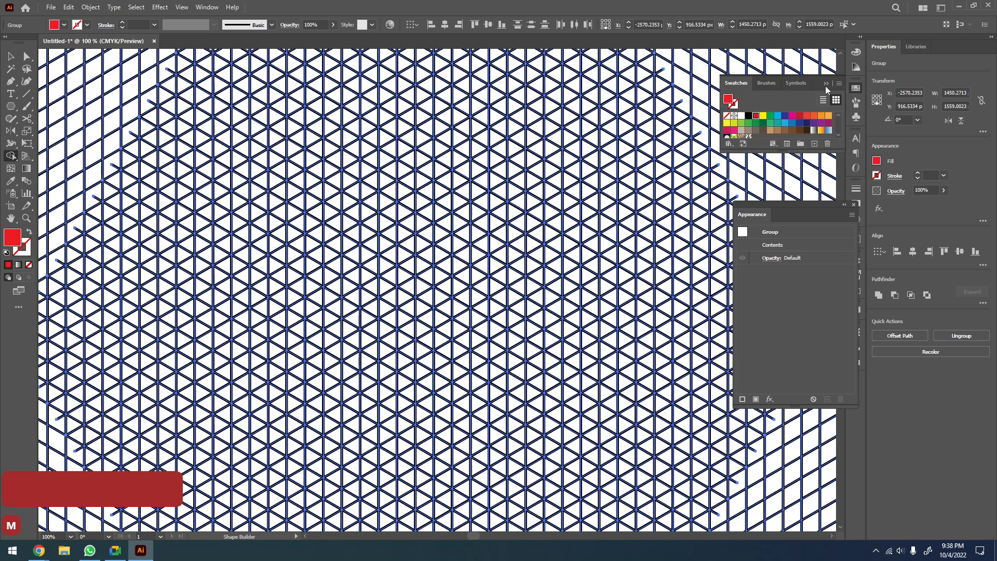
{"action": "left_click", "coordinate": [826, 83]}
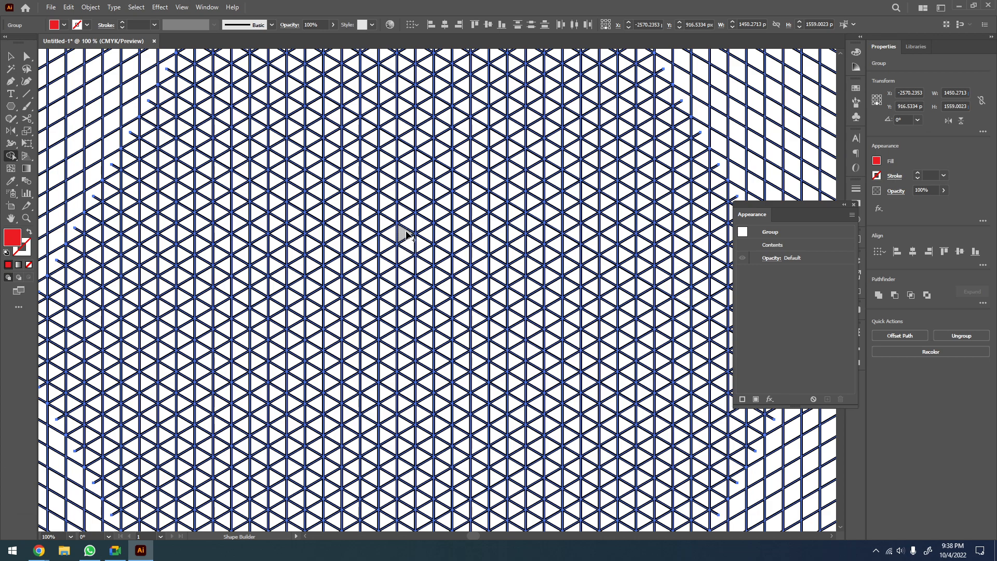
Merge grid cells with the Shape Builder into the red front face of a slanted block letter S
{"action": "left_click_drag", "start_coordinate": [408, 246], "coordinate": [366, 212]}
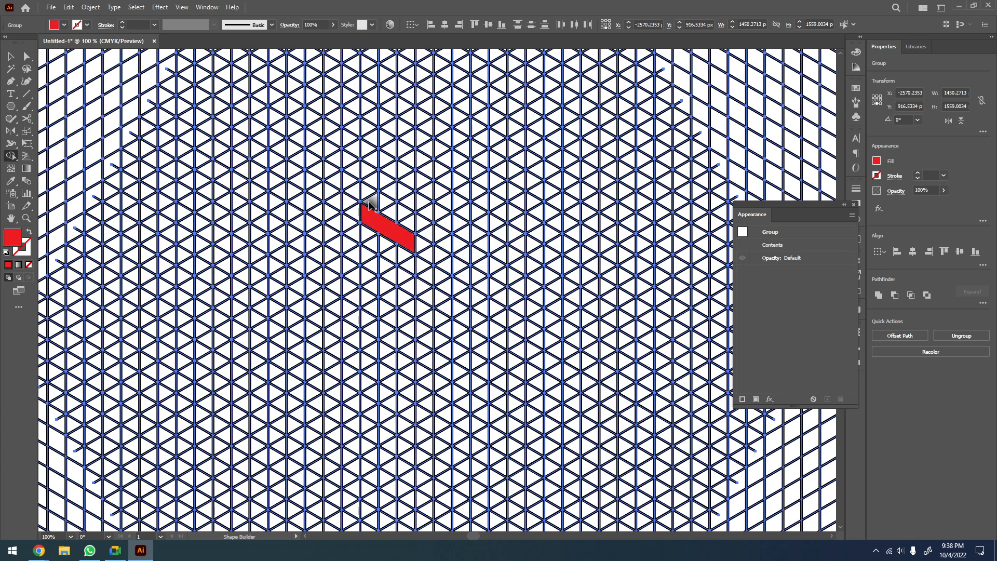
{"action": "mouse_move", "coordinate": [344, 210]}
{"action": "left_mouse_down"}
{"action": "mouse_move", "coordinate": [329, 194]}
{"action": "mouse_move", "coordinate": [377, 221]}
{"action": "mouse_move", "coordinate": [341, 204]}
{"action": "mouse_move", "coordinate": [332, 248]}
{"action": "left_mouse_up"}
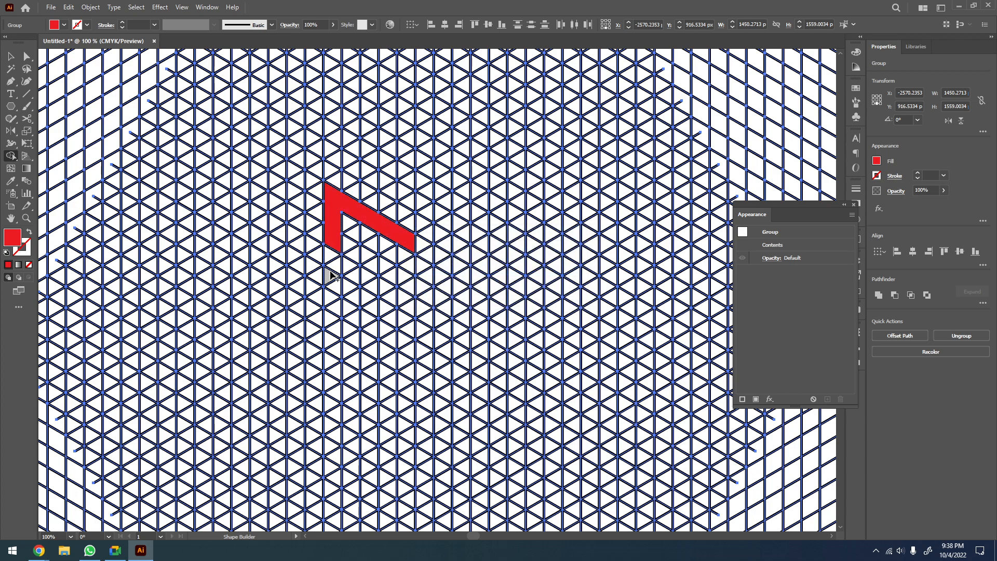
{"action": "mouse_move", "coordinate": [330, 240]}
{"action": "left_mouse_down"}
{"action": "mouse_move", "coordinate": [340, 268]}
{"action": "mouse_move", "coordinate": [311, 190]}
{"action": "mouse_move", "coordinate": [390, 240]}
{"action": "left_mouse_up"}
{"action": "key", "text": "space"}
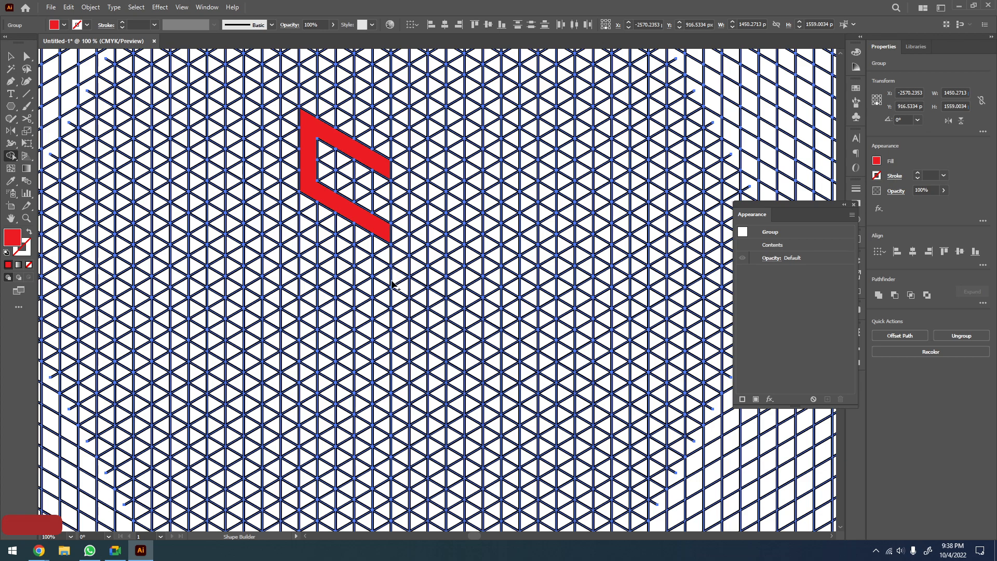
{"action": "mouse_move", "coordinate": [386, 236]}
{"action": "left_mouse_down"}
{"action": "mouse_move", "coordinate": [385, 300]}
{"action": "mouse_move", "coordinate": [300, 237]}
{"action": "left_mouse_up"}
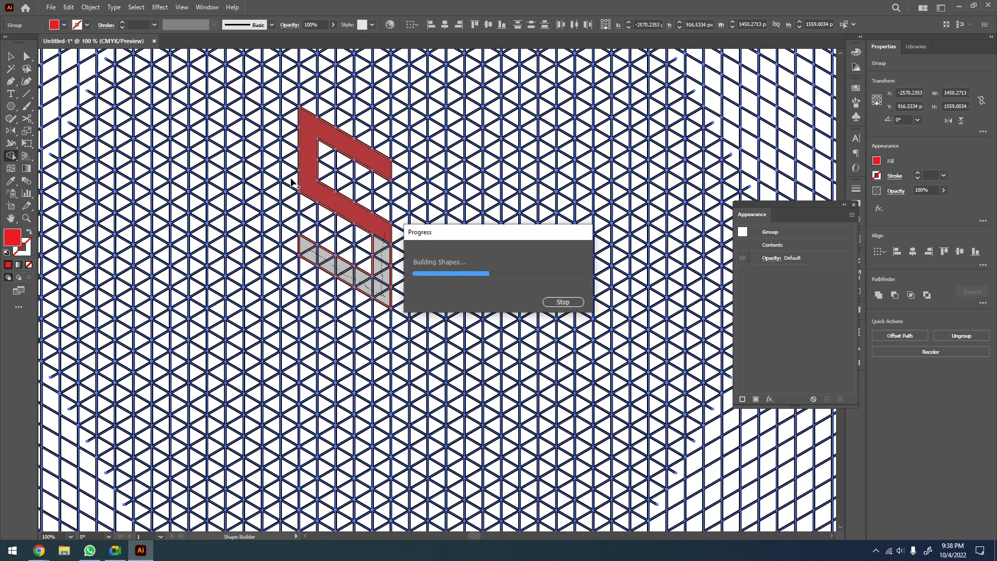
Merge the adjoining grid cells into the top, side and inner depth faces that give the letter S a 3D look
{"action": "key", "text": "space"}
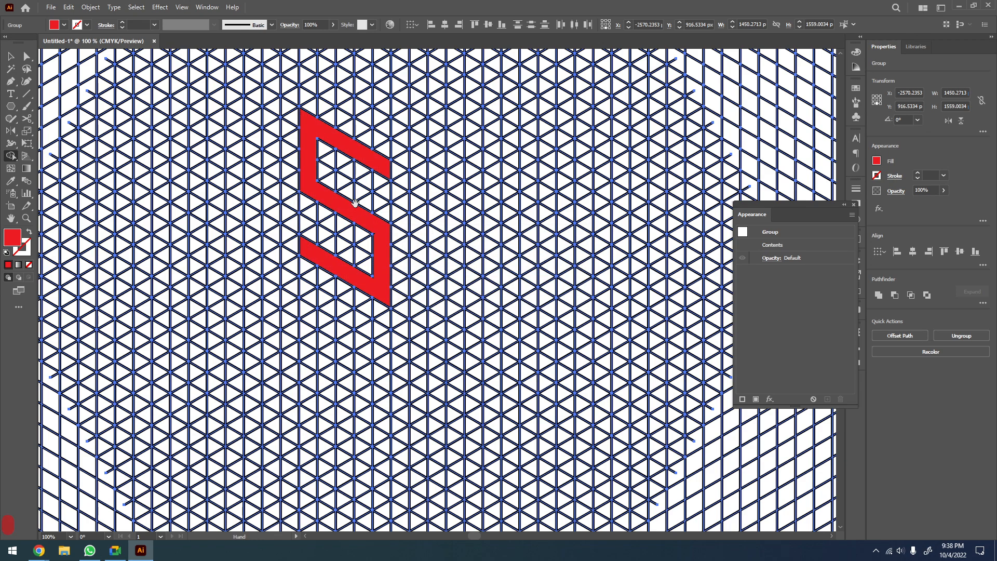
{"action": "left_click_drag", "start_coordinate": [355, 202], "coordinate": [315, 223]}
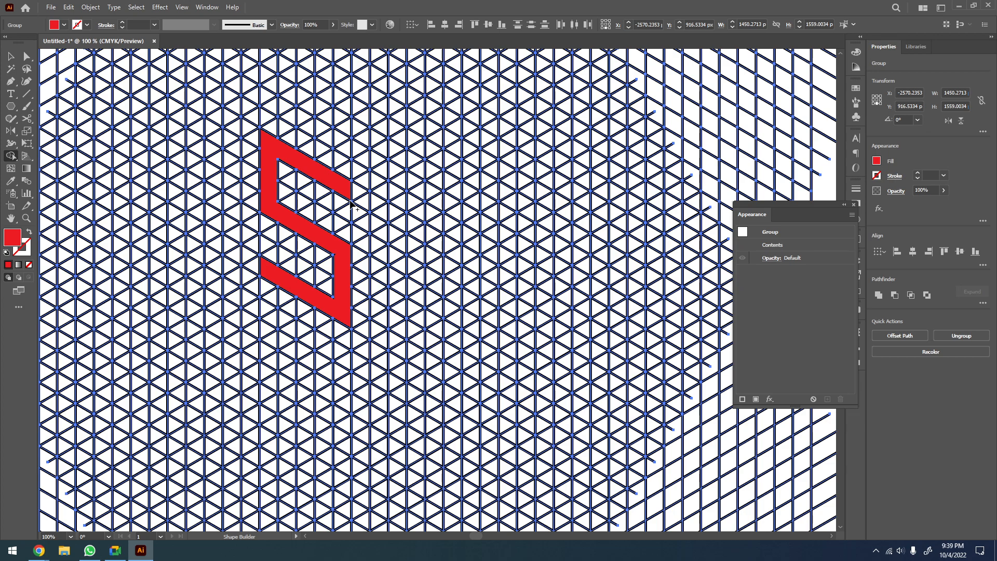
{"action": "mouse_move", "coordinate": [319, 149]}
{"action": "left_mouse_down"}
{"action": "mouse_move", "coordinate": [315, 186]}
{"action": "mouse_move", "coordinate": [276, 160]}
{"action": "mouse_move", "coordinate": [357, 207]}
{"action": "left_mouse_up"}
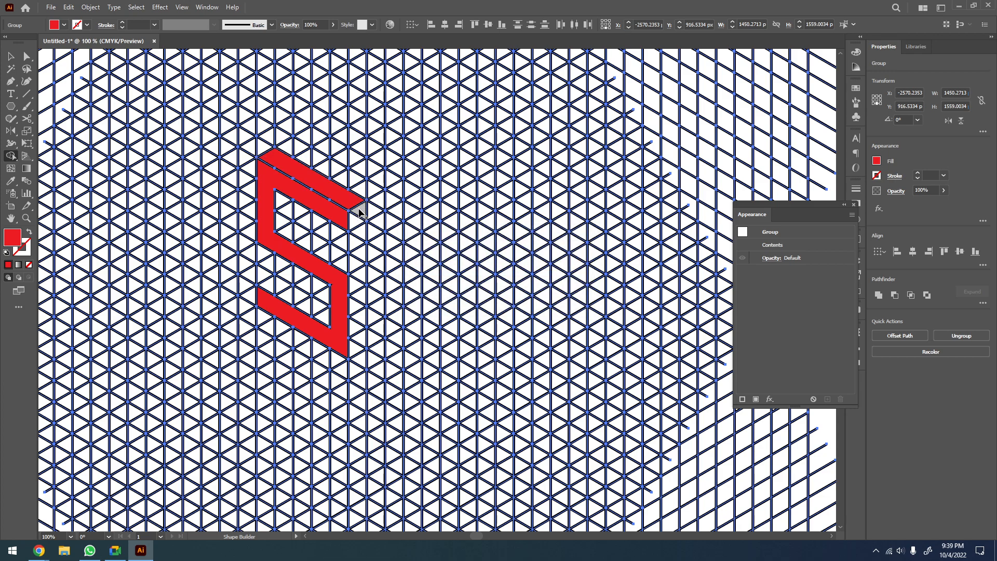
{"action": "left_click", "coordinate": [358, 223]}
{"action": "left_click_drag", "start_coordinate": [275, 191], "coordinate": [284, 221]}
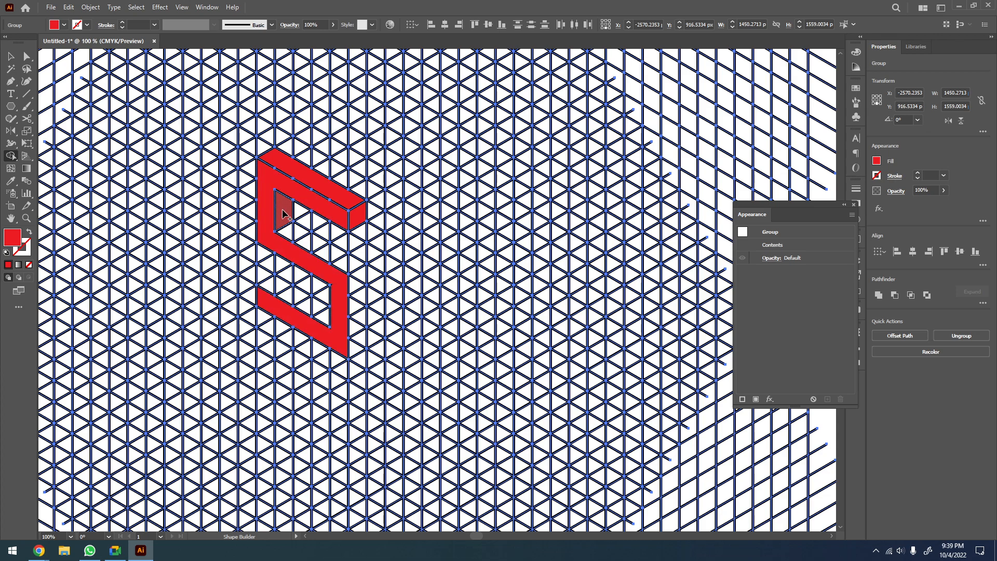
{"action": "left_click_drag", "start_coordinate": [280, 227], "coordinate": [347, 265]}
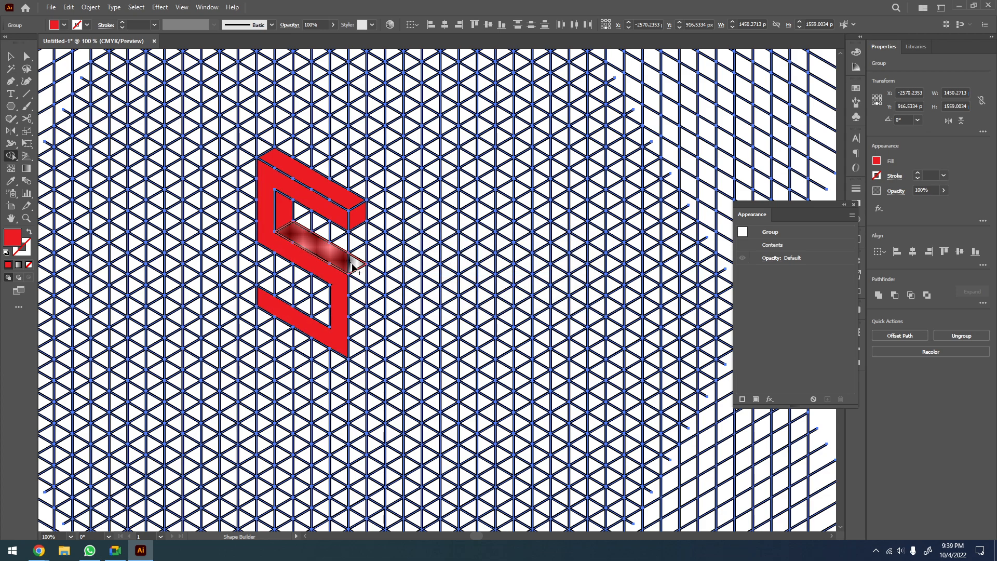
{"action": "left_click_drag", "start_coordinate": [360, 284], "coordinate": [362, 354]}
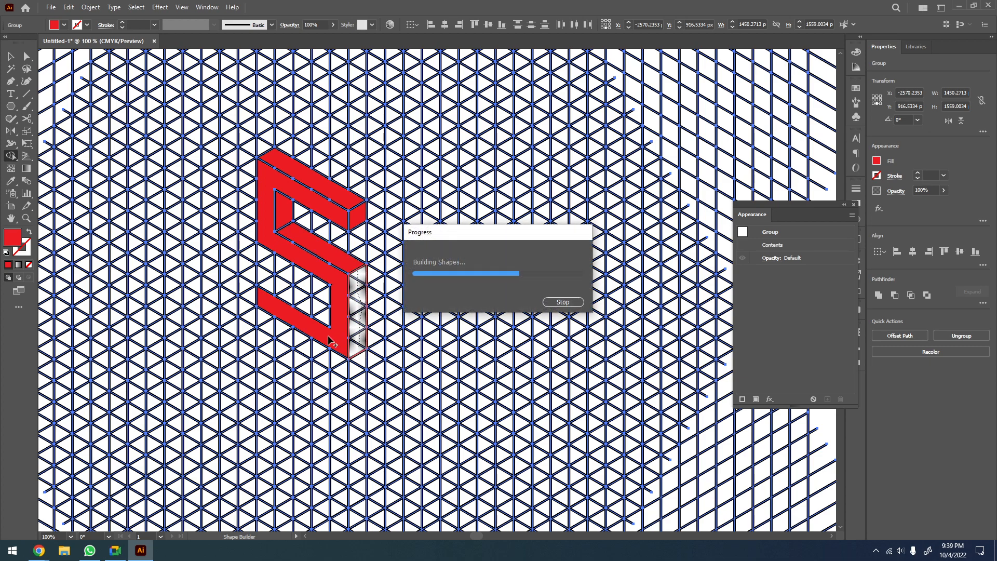
{"action": "left_click_drag", "start_coordinate": [313, 308], "coordinate": [269, 285]}
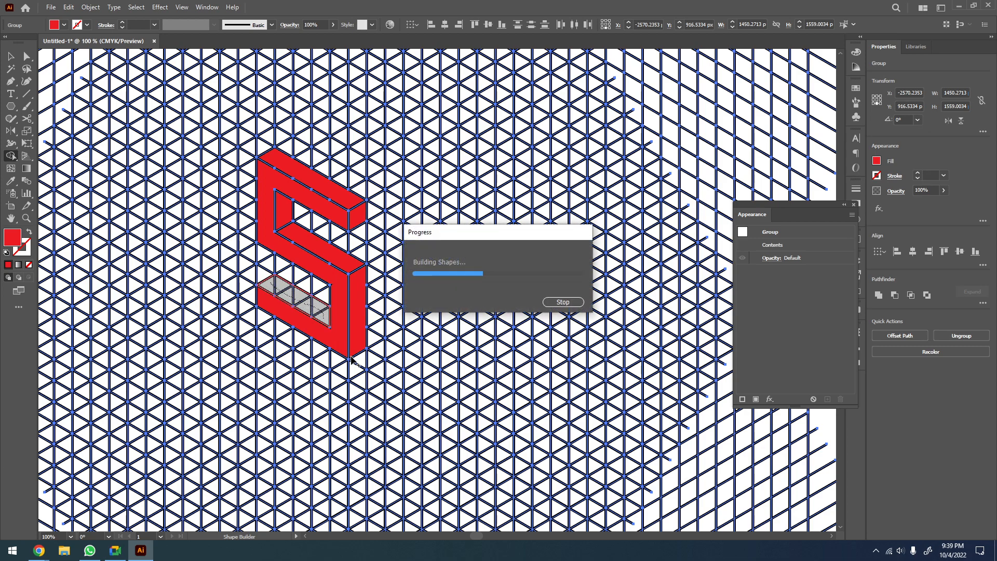
Leave the Shape Builder and deselect the grid artwork
{"action": "key", "text": "v"}
{"action": "key", "text": "z"}
{"action": "scroll", "coordinate": [401, 217], "scroll_direction": "down", "scroll_amount": 3}
{"action": "left_click_drag", "start_coordinate": [402, 219], "coordinate": [302, 196]}
{"action": "key", "text": "v"}
{"action": "left_click", "coordinate": [590, 220]}
Directly select all the red faces of the letter S, move them off the grid into empty canvas, and deselect them
{"action": "key", "text": "a"}
{"action": "key", "text": "z"}
{"action": "left_click_drag", "start_coordinate": [215, 204], "coordinate": [525, 156]}
{"action": "key", "text": "a"}
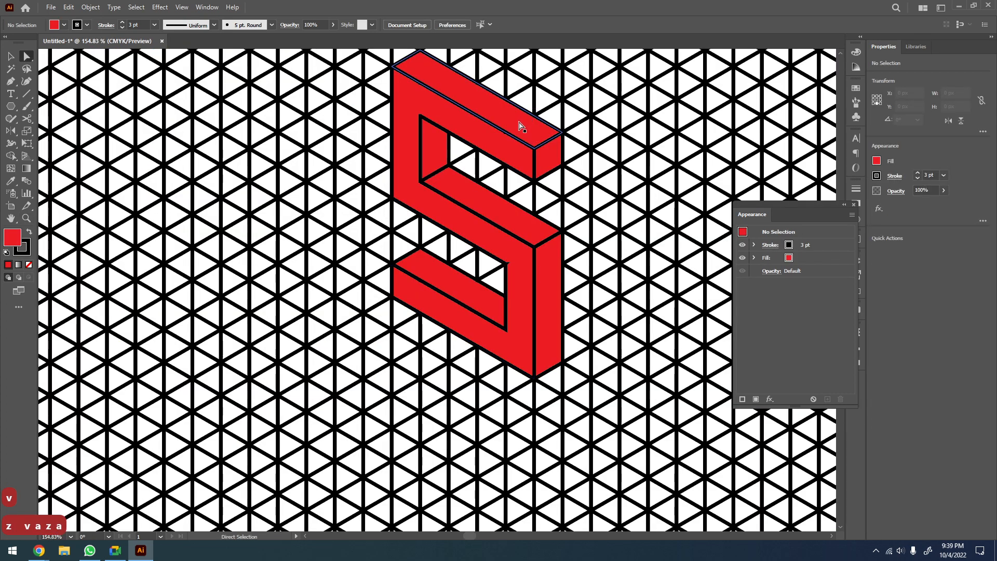
{"action": "left_click", "coordinate": [520, 127]}
{"action": "left_click", "coordinate": [552, 156], "text": "shift"}
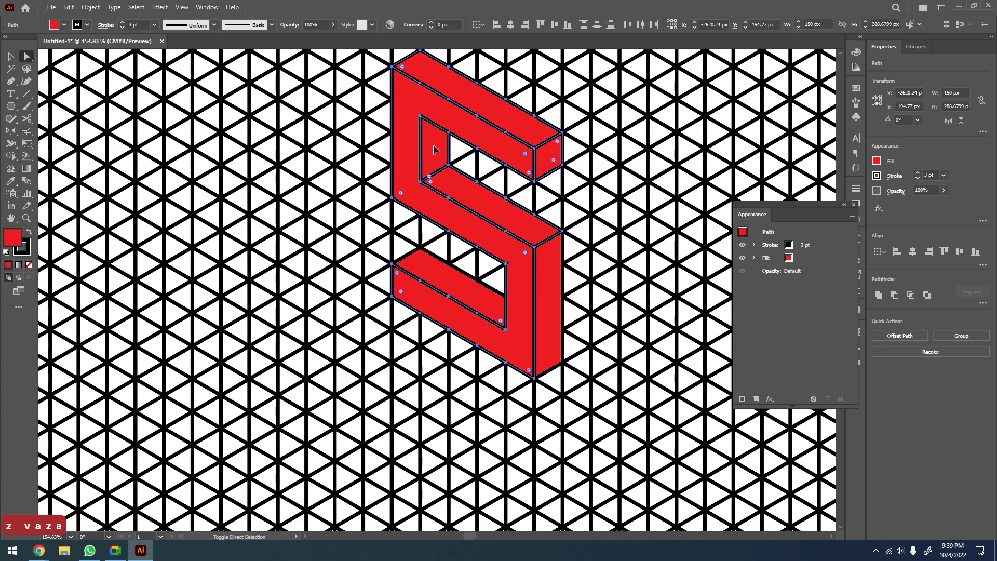
{"action": "key", "text": "z"}
{"action": "scroll", "coordinate": [495, 302], "scroll_direction": "down", "scroll_amount": 1}
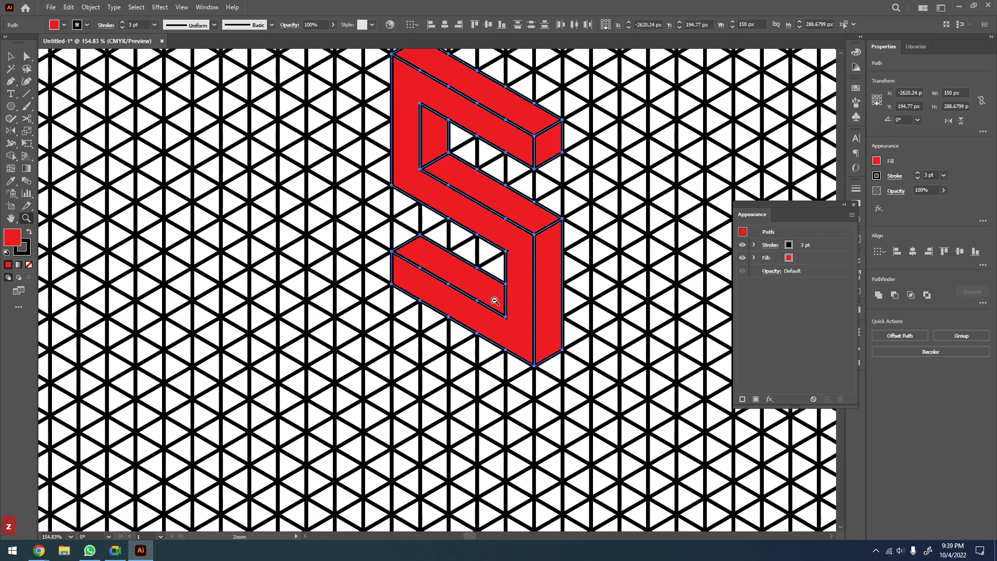
{"action": "scroll", "coordinate": [494, 301], "scroll_direction": "down", "scroll_amount": 6}
{"action": "key", "text": "v"}
{"action": "left_click_drag", "start_coordinate": [507, 300], "coordinate": [618, 255]}
{"action": "left_click", "coordinate": [630, 323]}
Select the separated letter S and ungroup the group it shares with the grid lines
{"action": "key", "text": "z"}
{"action": "left_click_drag", "start_coordinate": [654, 213], "coordinate": [528, 322]}
{"action": "scroll", "coordinate": [502, 279], "scroll_direction": "down", "scroll_amount": 2}
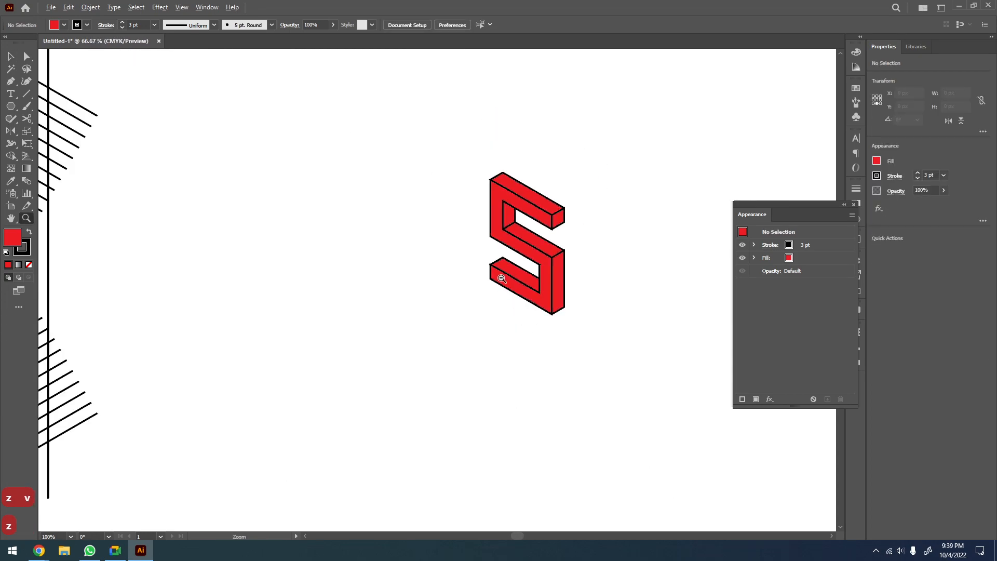
{"action": "scroll", "coordinate": [501, 278], "scroll_direction": "down", "scroll_amount": 1}
{"action": "key", "text": "v"}
{"action": "left_click_drag", "start_coordinate": [532, 192], "coordinate": [418, 335]}
{"action": "right_click", "coordinate": [482, 273]}
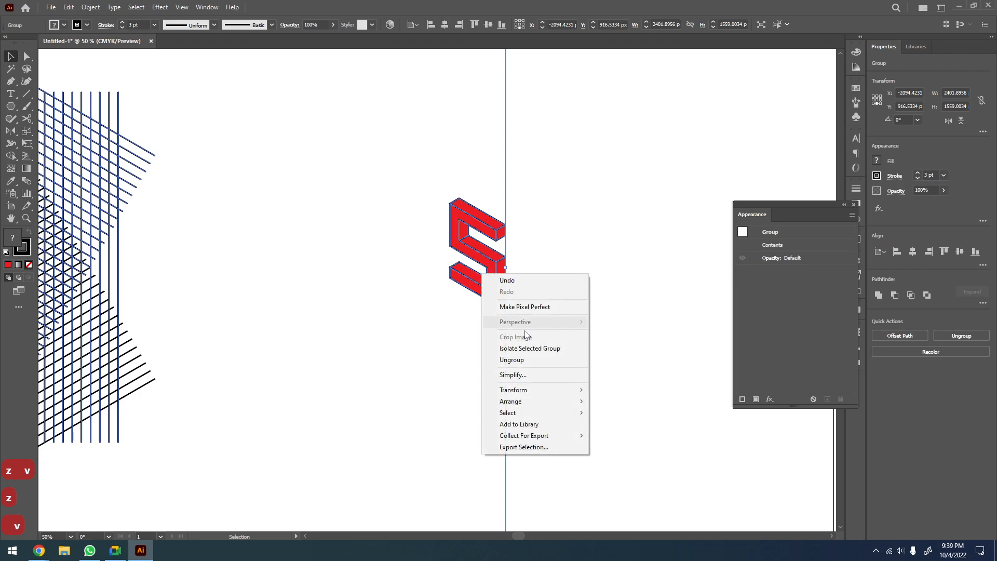
{"action": "left_click", "coordinate": [512, 359]}
{"action": "left_click", "coordinate": [420, 356]}
Ungroup the letter S two more times to free its faces as individual paths, and deselect them
{"action": "right_click", "coordinate": [479, 276]}
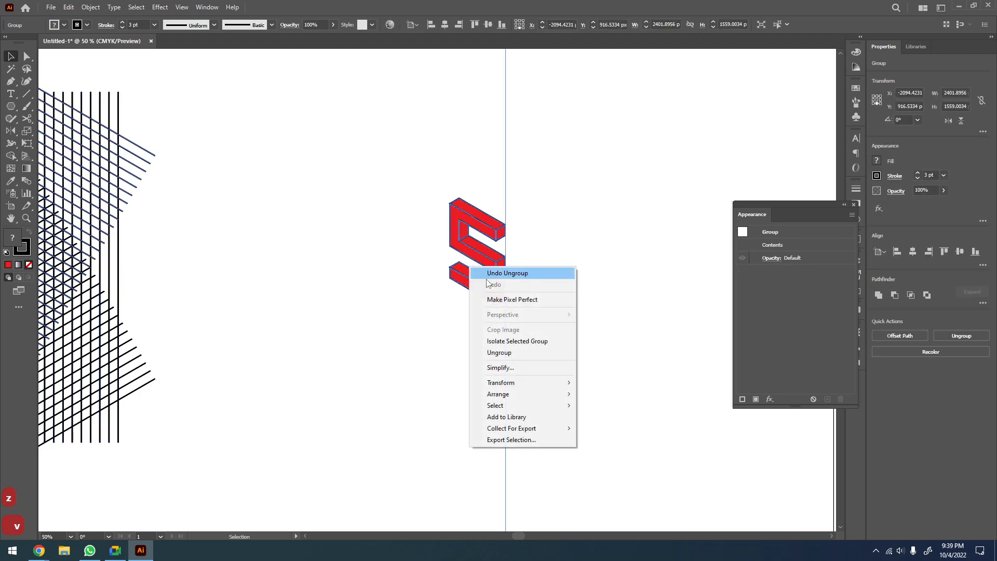
{"action": "left_click", "coordinate": [497, 354]}
{"action": "left_click", "coordinate": [584, 288]}
{"action": "left_click_drag", "start_coordinate": [531, 180], "coordinate": [424, 327]}
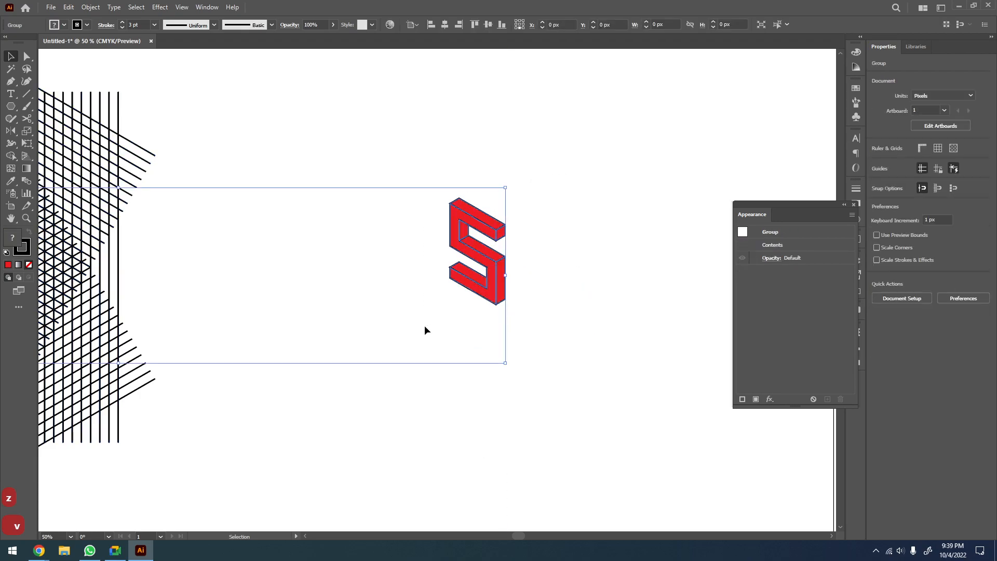
{"action": "right_click", "coordinate": [469, 235]}
{"action": "left_click", "coordinate": [511, 307]}
{"action": "left_click", "coordinate": [593, 314]}
Select all faces of the letter S and remove their red fill, keeping only the black outlines
{"action": "left_click_drag", "start_coordinate": [431, 332], "coordinate": [432, 332]}
{"action": "key", "text": "z"}
{"action": "left_click_drag", "start_coordinate": [559, 188], "coordinate": [393, 359]}
{"action": "key", "text": "space"}
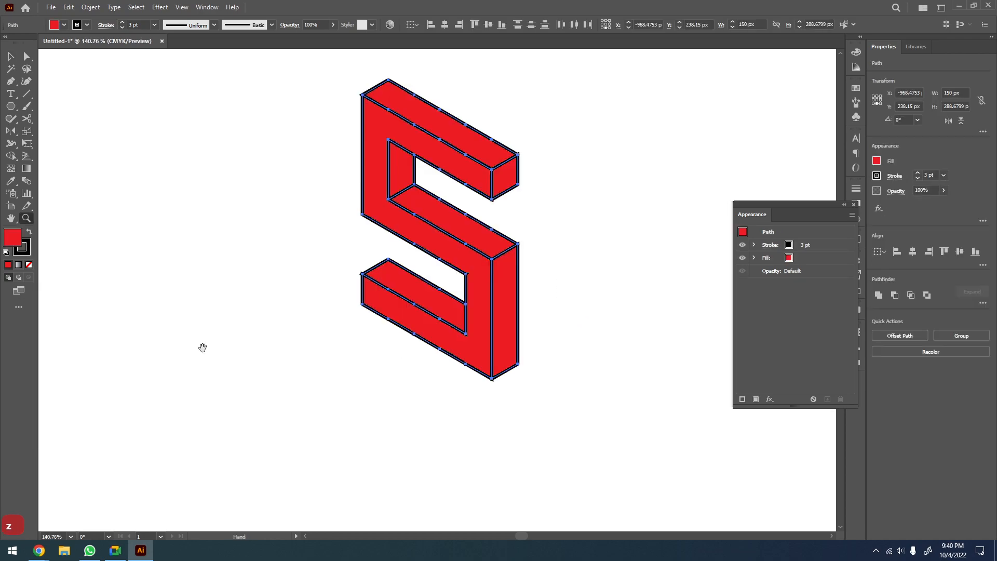
{"action": "left_click", "coordinate": [29, 264]}
{"action": "key", "text": "v"}
{"action": "left_click", "coordinate": [545, 236]}
Examine the outline corners and edges of the letter S up close
{"action": "key", "text": "z"}
{"action": "left_click", "coordinate": [505, 295], "text": "alt"}
{"action": "left_click", "coordinate": [505, 295], "text": "alt"}
{"action": "key", "text": "space"}
{"action": "left_click_drag", "start_coordinate": [519, 315], "coordinate": [581, 291]}
{"action": "key", "text": "z"}
{"action": "left_click_drag", "start_coordinate": [590, 189], "coordinate": [452, 328]}
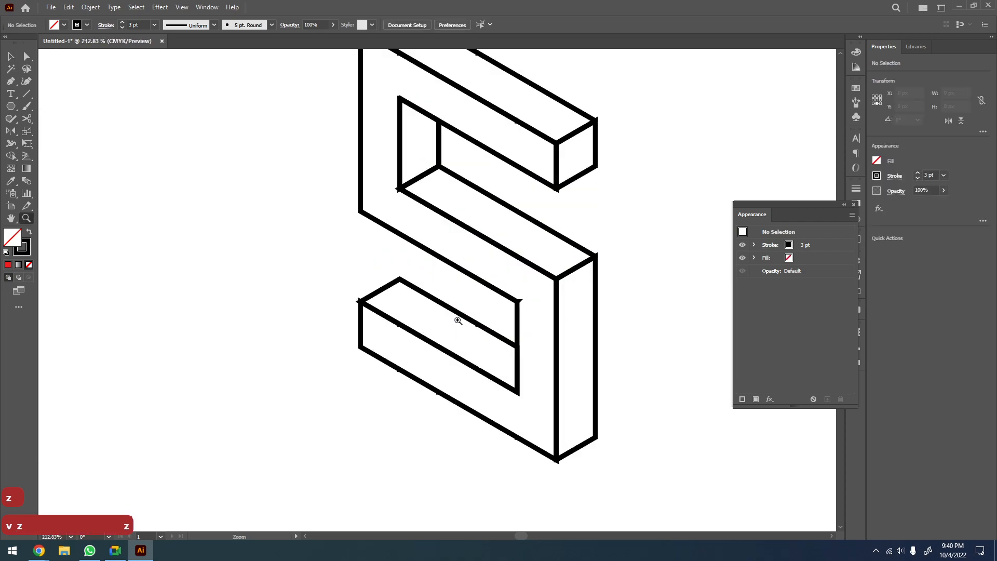
{"action": "key", "text": "space"}
{"action": "left_click_drag", "start_coordinate": [536, 269], "coordinate": [490, 318]}
Try a heavier stroke weight on all the paths of the letter S
{"action": "key", "text": "v"}
{"action": "left_click_drag", "start_coordinate": [611, 133], "coordinate": [300, 466]}
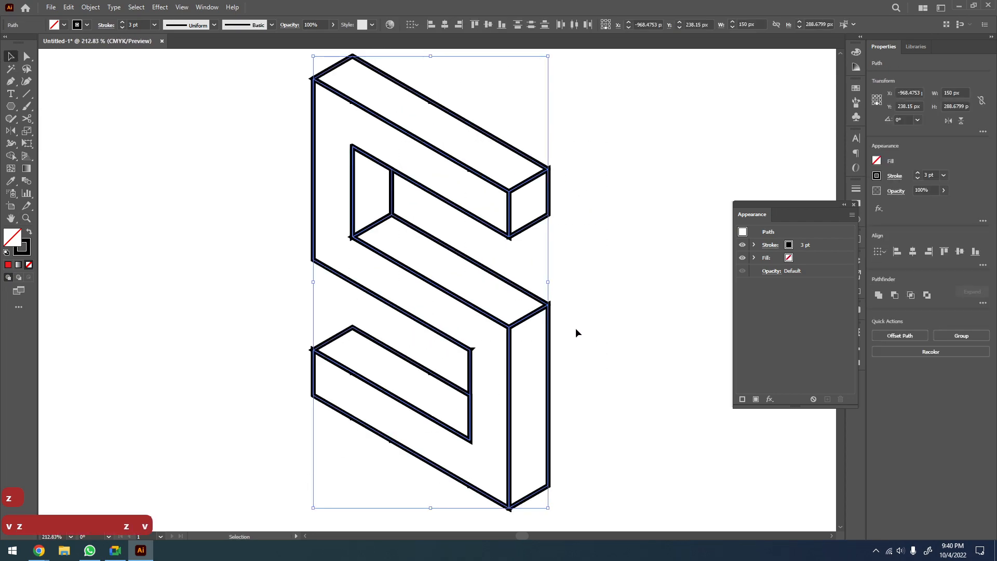
{"action": "scroll", "coordinate": [575, 282], "scroll_direction": "down", "scroll_amount": 1}
{"action": "key", "text": "space"}
{"action": "left_click_drag", "start_coordinate": [551, 303], "coordinate": [475, 304]}
{"action": "key", "text": "v"}
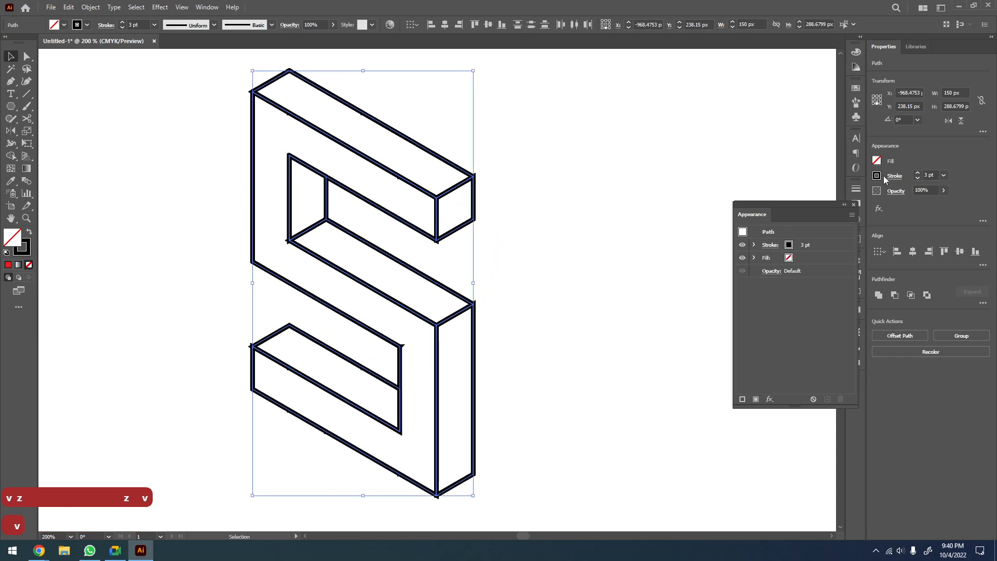
{"action": "left_click", "coordinate": [918, 174]}
{"action": "left_click", "coordinate": [917, 178]}
{"action": "left_click", "coordinate": [576, 263]}
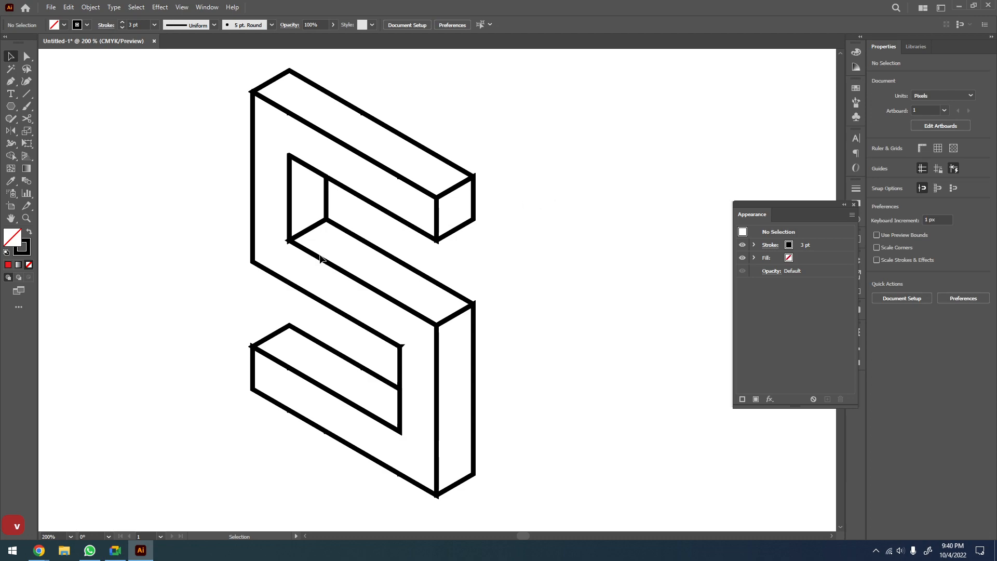
Set the stroke weight of all the letter S paths to 5 pt and deselect them
{"action": "left_click_drag", "start_coordinate": [442, 235], "coordinate": [227, 471]}
{"action": "left_click", "coordinate": [917, 173]}
{"action": "left_click", "coordinate": [916, 172]}
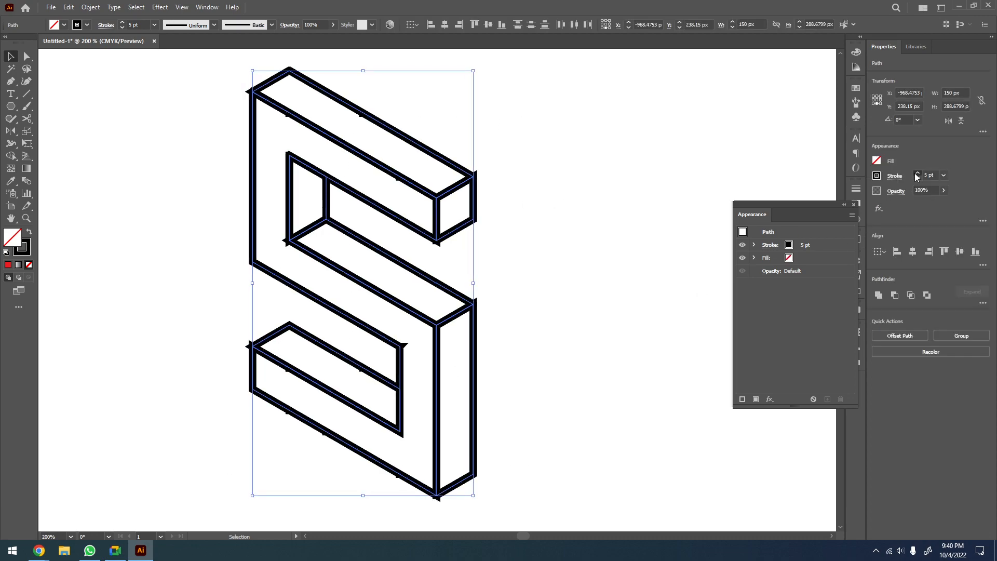
{"action": "left_click", "coordinate": [549, 256]}
Select the whole letter S and expand its strokes into filled black shapes
{"action": "left_click_drag", "start_coordinate": [509, 140], "coordinate": [71, 499]}
{"action": "left_click", "coordinate": [85, 10]}
{"action": "left_click", "coordinate": [111, 128]}
{"action": "left_click", "coordinate": [474, 334]}
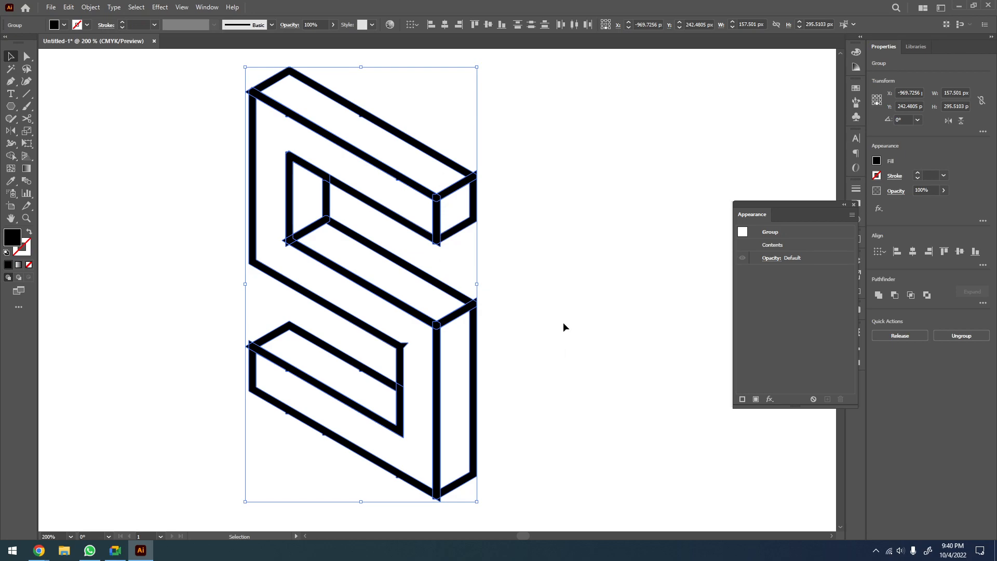
Select the whole letter S and remove the small tip protruding above its upper-left outer corner with the Shape Builder
{"action": "left_click", "coordinate": [563, 322]}
{"action": "left_click_drag", "start_coordinate": [518, 105], "coordinate": [112, 467]}
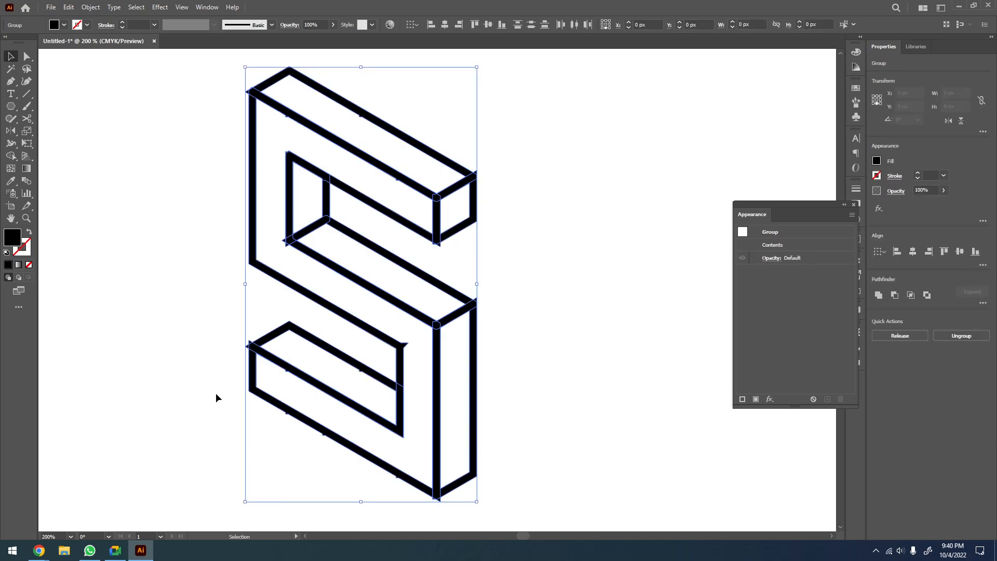
{"action": "key", "text": "z"}
{"action": "left_click_drag", "start_coordinate": [409, 77], "coordinate": [161, 210]}
{"action": "key", "text": "space"}
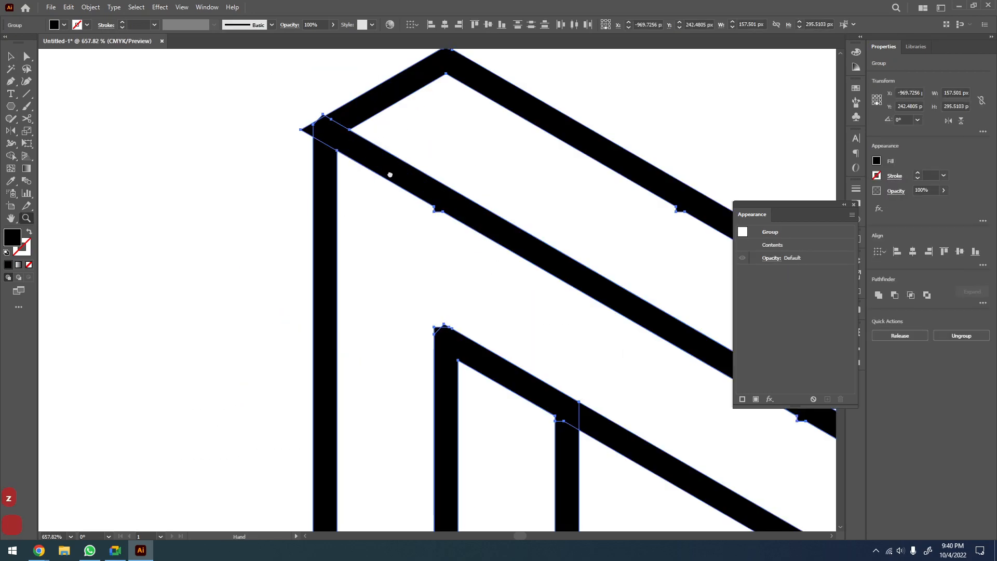
{"action": "left_click_drag", "start_coordinate": [389, 174], "coordinate": [342, 241]}
{"action": "left_click_drag", "start_coordinate": [296, 160], "coordinate": [237, 245]}
{"action": "key", "text": "space"}
{"action": "left_click_drag", "start_coordinate": [475, 282], "coordinate": [339, 297]}
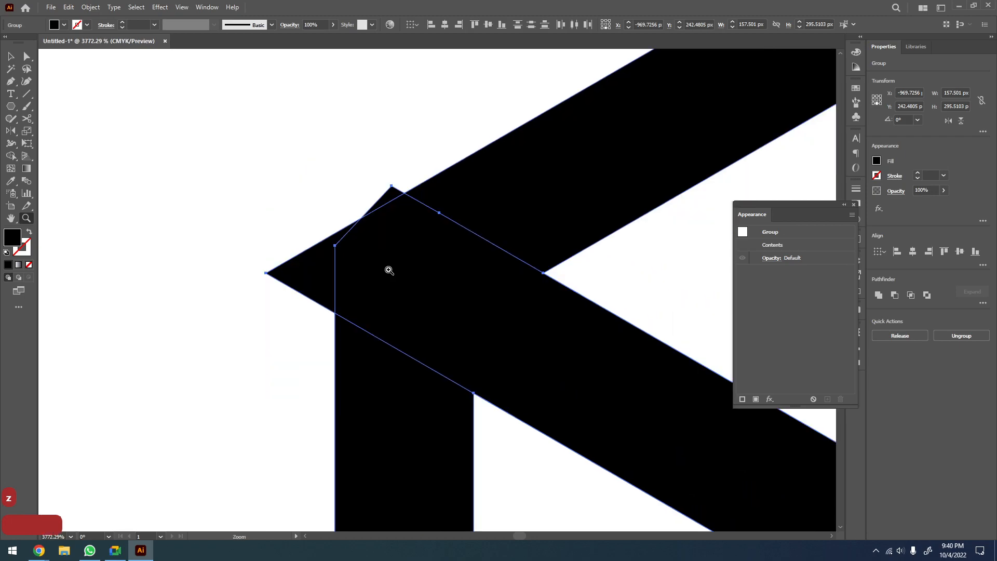
{"action": "key", "text": "shift+m"}
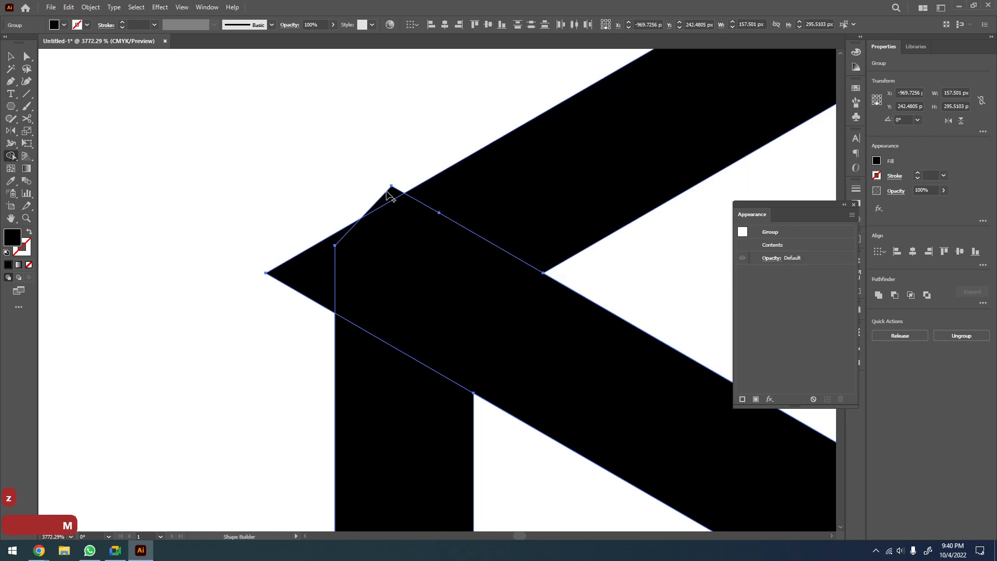
{"action": "left_click", "coordinate": [391, 195], "text": "alt"}
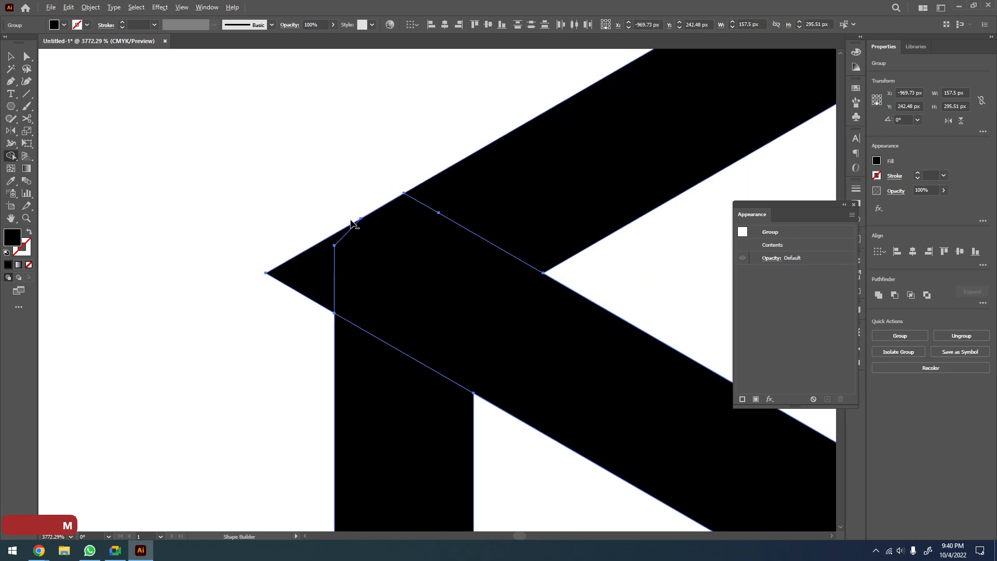
Try to remove the pointed spike jutting out from the upper-left outer corner with the Shape Builder
{"action": "left_click", "coordinate": [316, 274], "text": "alt"}
{"action": "key", "text": "z"}
{"action": "scroll", "coordinate": [350, 285], "scroll_direction": "down", "scroll_amount": 4}
{"action": "key", "text": "space"}
{"action": "left_click_drag", "start_coordinate": [422, 295], "coordinate": [391, 289]}
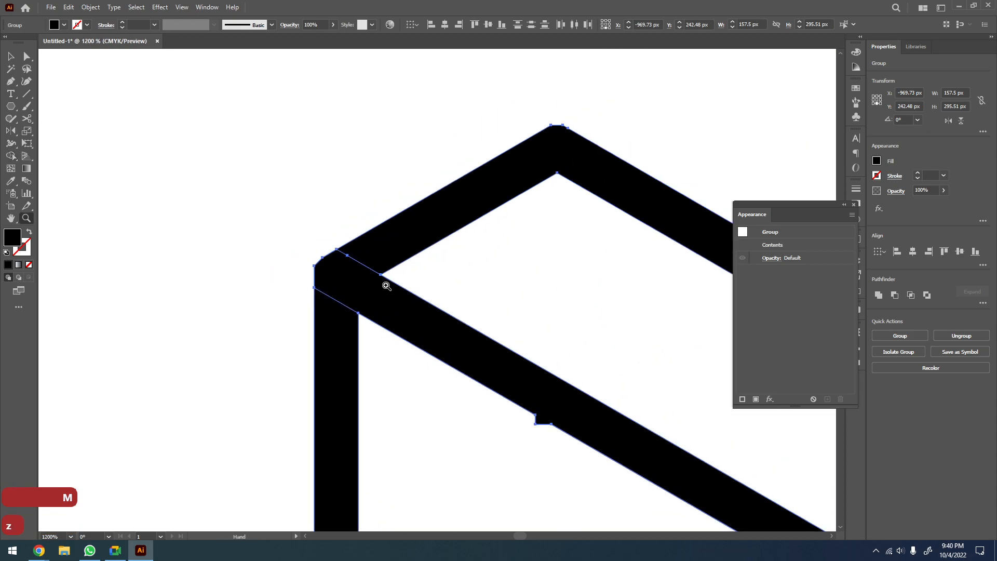
{"action": "key", "text": "ctrl+z"}
{"action": "key", "text": "v"}
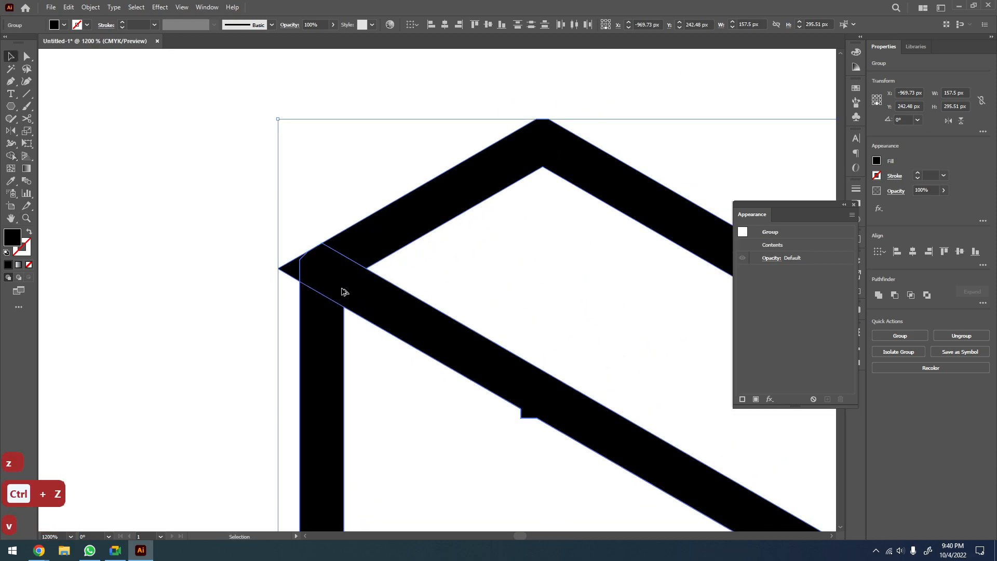
{"action": "key", "text": "ctrl+minus"}
{"action": "key", "text": "ctrl+minus"}
{"action": "key", "text": "ctrl+minus"}
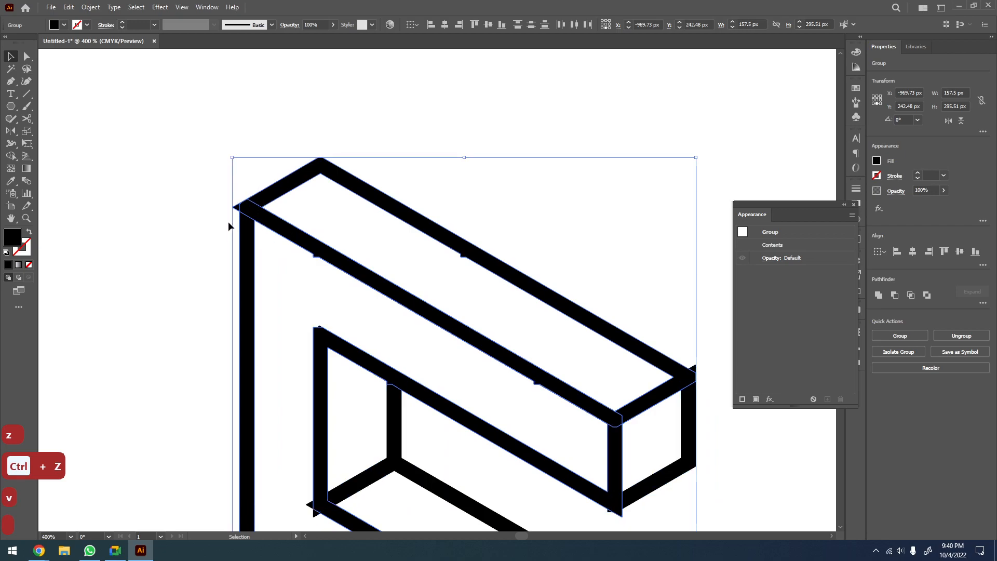
Cut off the pointed spike beside the letter's upper-left outer corner with the Shape Builder
{"action": "key", "text": "z"}
{"action": "left_click_drag", "start_coordinate": [218, 203], "coordinate": [503, 214]}
{"action": "key", "text": "shift+m"}
{"action": "left_click", "coordinate": [423, 252], "text": "alt"}
In outline view, draw a line flush with the long diagonal bar's lower edge across its small stepped bump
{"action": "key", "text": "z"}
{"action": "scroll", "coordinate": [532, 269], "scroll_direction": "down", "scroll_amount": 7}
{"action": "left_click_drag", "start_coordinate": [602, 273], "coordinate": [166, 166]}
{"action": "left_click_drag", "start_coordinate": [486, 220], "coordinate": [493, 251]}
{"action": "key", "text": "v"}
{"action": "left_click", "coordinate": [493, 251]}
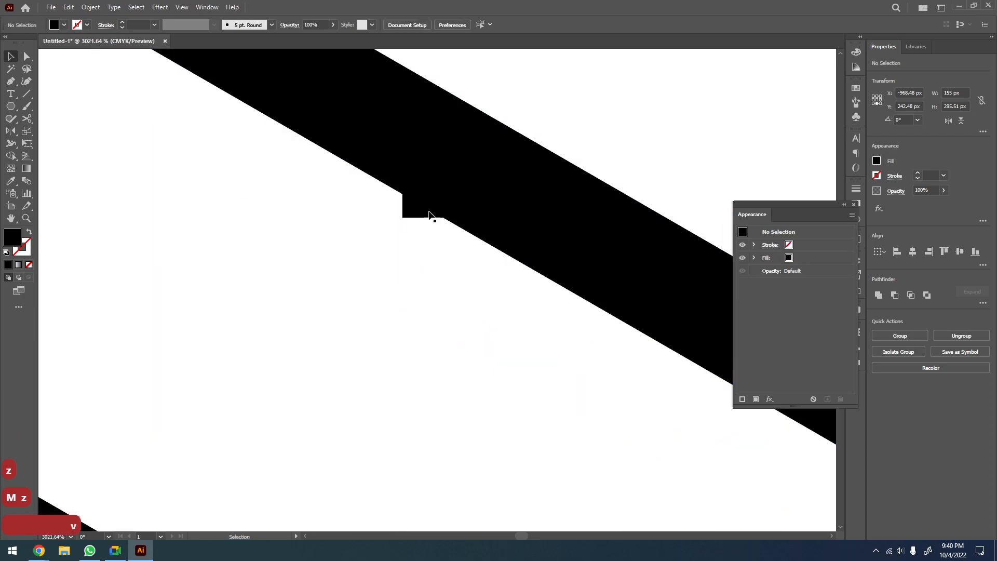
{"action": "left_click", "coordinate": [413, 213]}
{"action": "left_click", "coordinate": [452, 254]}
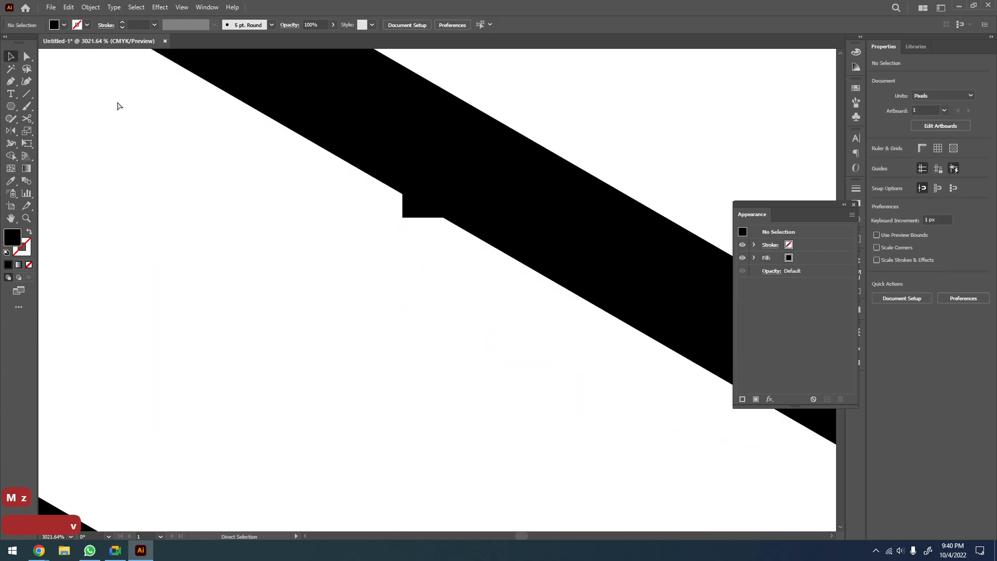
{"action": "key", "text": "ctrl+y"}
{"action": "left_click", "coordinate": [27, 93]}
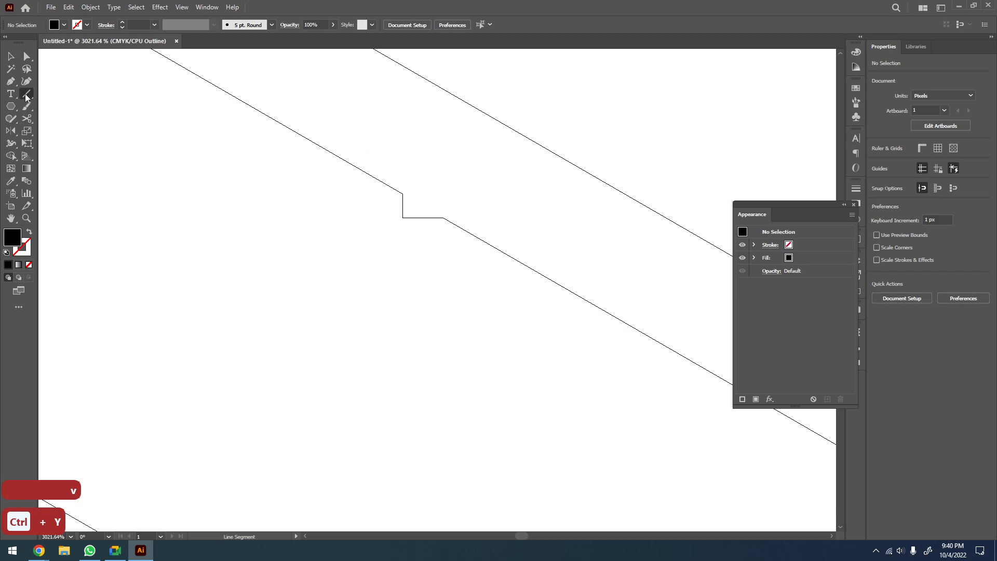
{"action": "left_click_drag", "start_coordinate": [402, 192], "coordinate": [356, 145]}
Remove the stepped bump from the diagonal bar with the Shape Builder and turn off Smart Guides
{"action": "key", "text": "v"}
{"action": "key", "text": "shift+m"}
{"action": "left_click", "coordinate": [407, 206], "text": "alt"}
{"action": "key", "text": "v"}
{"action": "left_click", "coordinate": [414, 265]}
{"action": "key", "text": "ctrl+u"}
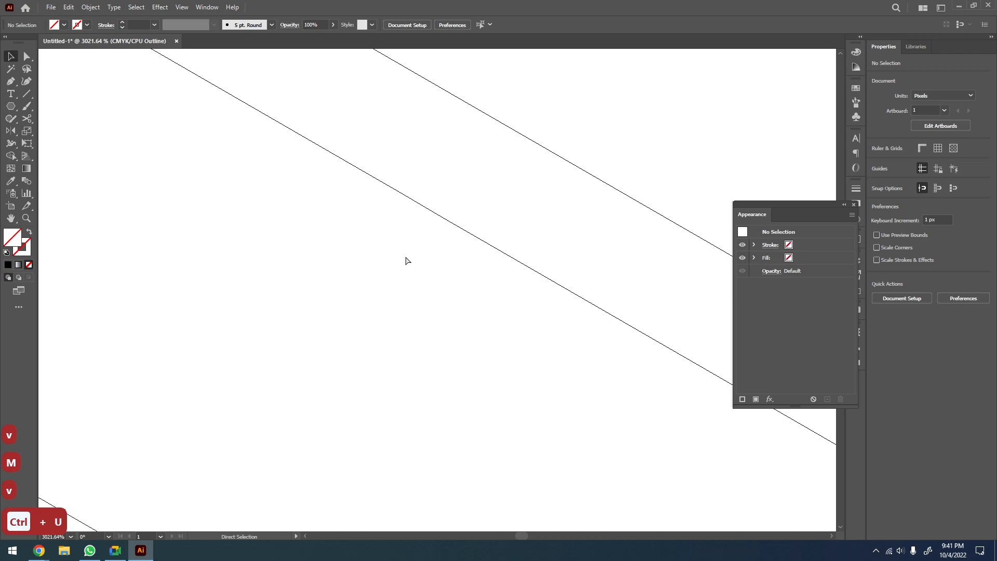
{"action": "key", "text": "ctrl+y"}
Try to merge the overlapping bar ends at the upper-right outer corner with the Shape Builder
{"action": "key", "text": "z"}
{"action": "left_click_drag", "start_coordinate": [445, 233], "coordinate": [418, 234]}
{"action": "left_click_drag", "start_coordinate": [450, 288], "coordinate": [270, 199]}
{"action": "key", "text": "v"}
{"action": "key", "text": "z"}
{"action": "scroll", "coordinate": [596, 381], "scroll_direction": "down", "scroll_amount": 1}
{"action": "left_click_drag", "start_coordinate": [602, 374], "coordinate": [358, 248]}
{"action": "key", "text": "v"}
{"action": "left_click_drag", "start_coordinate": [461, 153], "coordinate": [141, 433]}
{"action": "key", "text": "shift+m"}
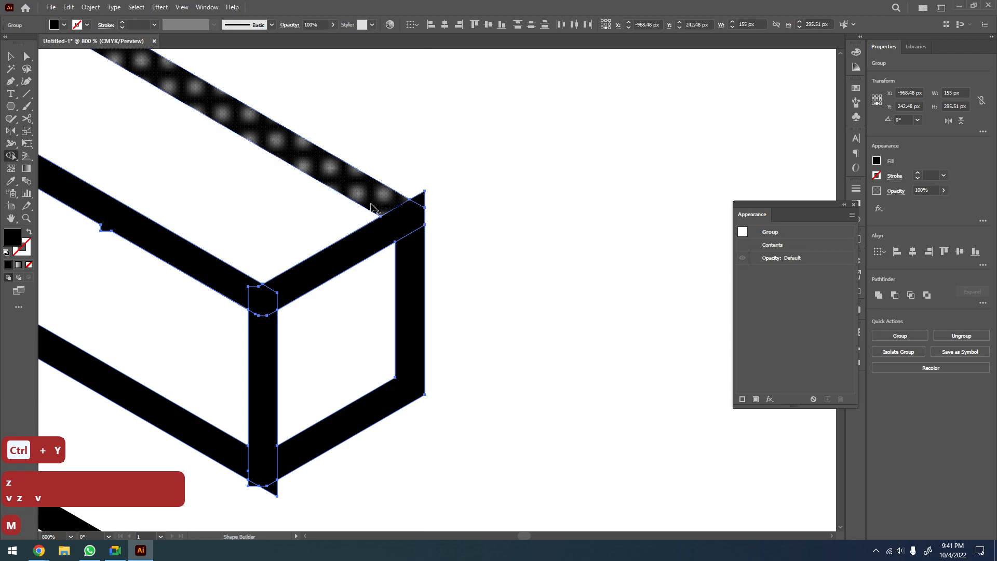
{"action": "left_click_drag", "start_coordinate": [396, 207], "coordinate": [418, 232]}
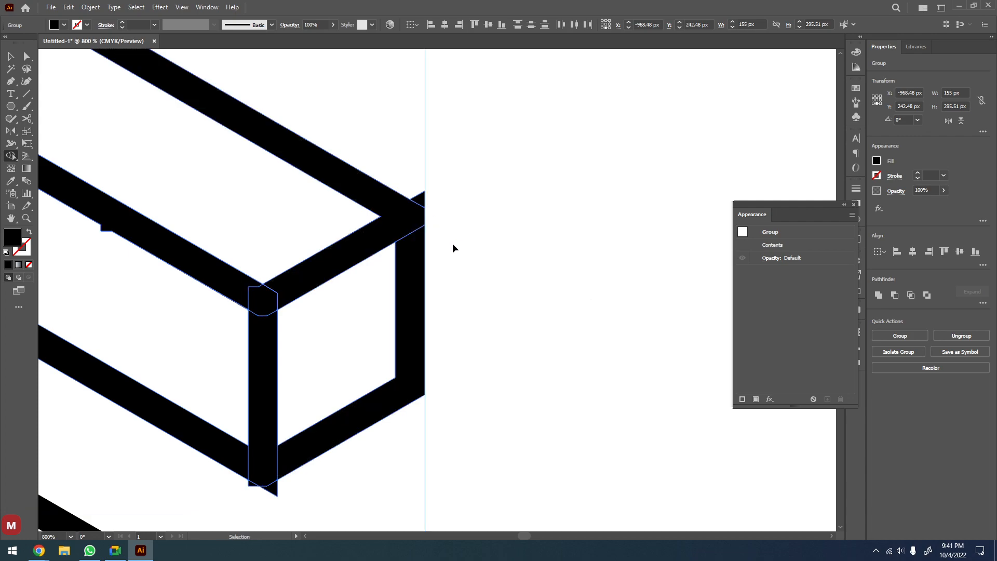
{"action": "key", "text": "ctrl+z"}
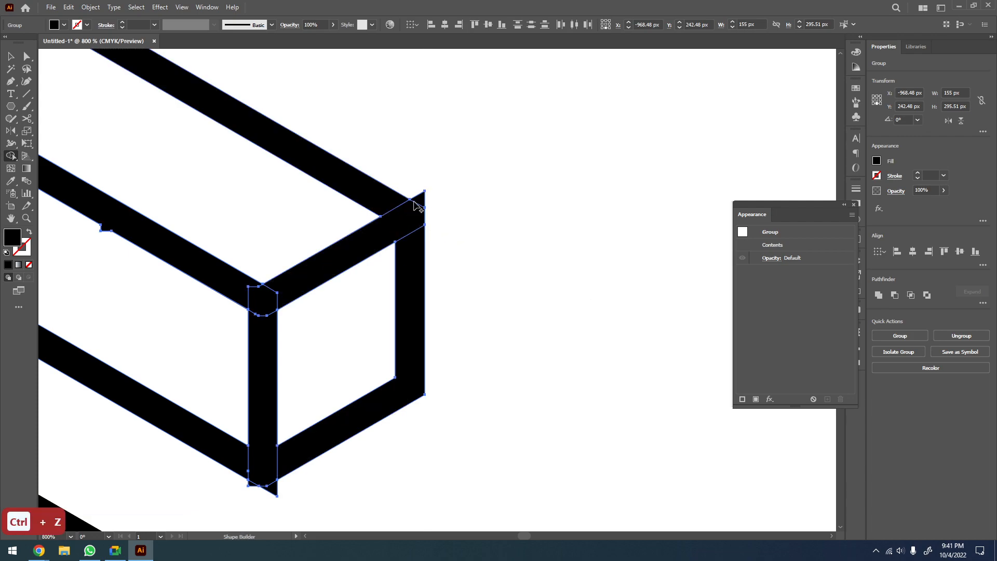
In outline view, draw two crossing lines extending the top bar's upper edge and the short bar's lower edge past the upper-right corner
{"action": "left_click", "coordinate": [26, 94]}
{"action": "key", "text": "v"}
{"action": "left_click", "coordinate": [447, 176]}
{"action": "left_click", "coordinate": [26, 94]}
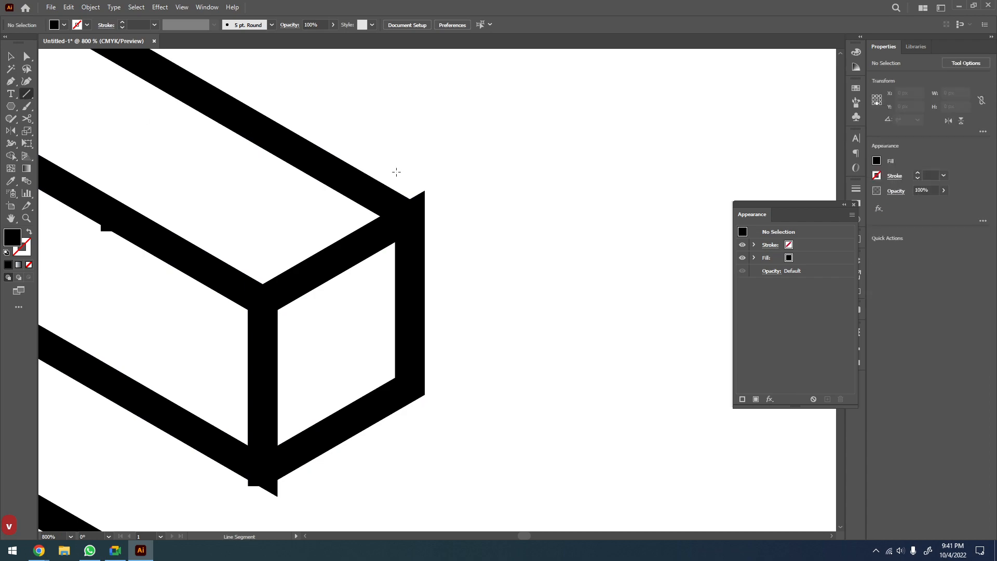
{"action": "key", "text": "ctrl+y"}
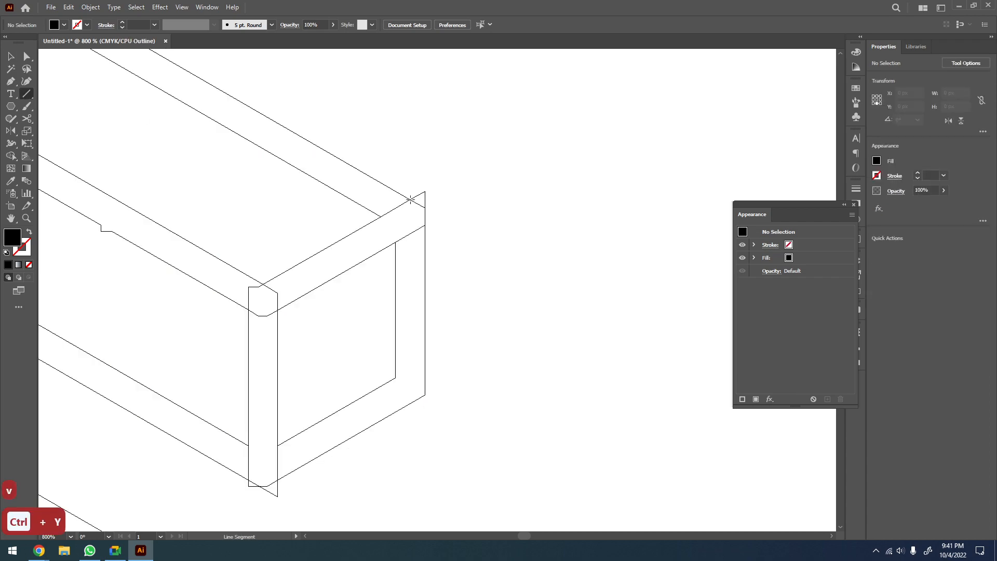
{"action": "left_click_drag", "start_coordinate": [372, 173], "coordinate": [356, 165]}
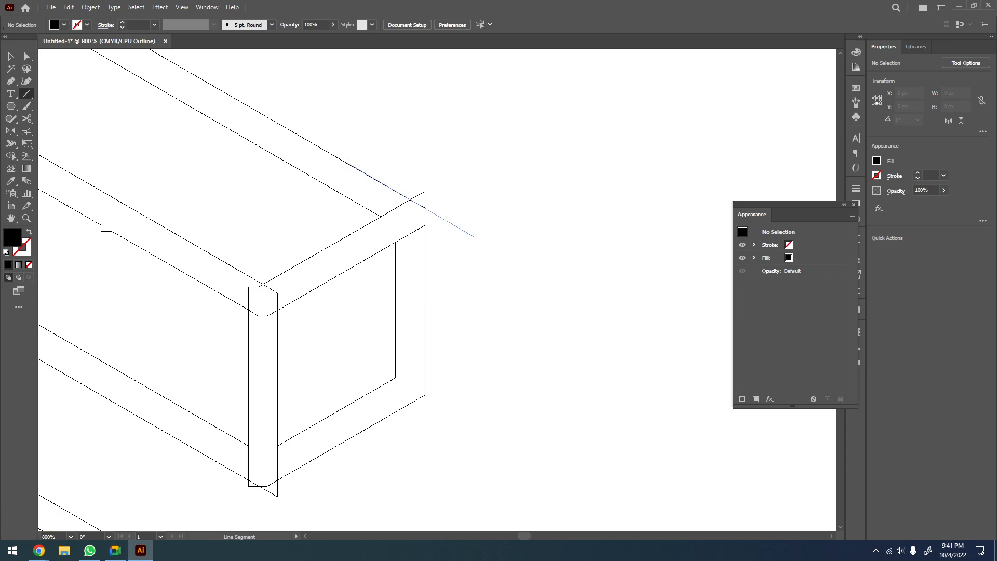
{"action": "left_click_drag", "start_coordinate": [347, 162], "coordinate": [347, 162]}
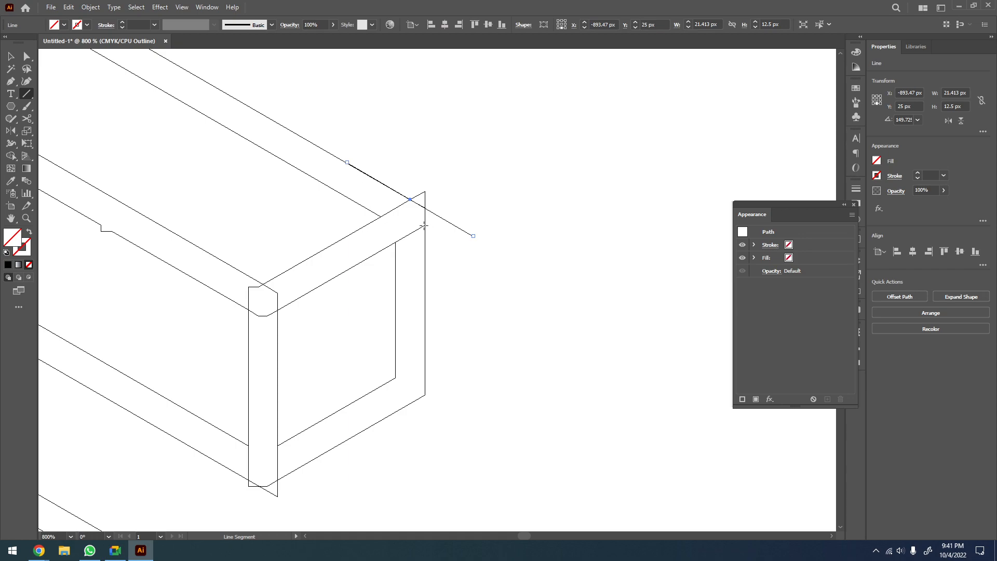
{"action": "left_click_drag", "start_coordinate": [399, 234], "coordinate": [350, 269]}
Select the letter with both drawn lines and trim the upper-right corner's spike and the loose line ends with the Shape Builder
{"action": "key", "text": "v"}
{"action": "left_click_drag", "start_coordinate": [435, 175], "coordinate": [167, 396]}
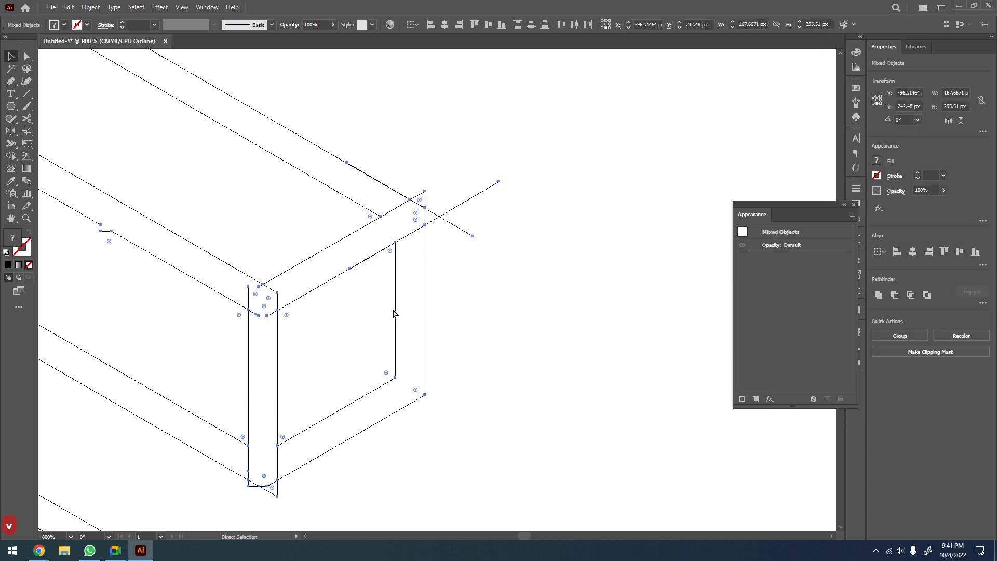
{"action": "key", "text": "ctrl+y"}
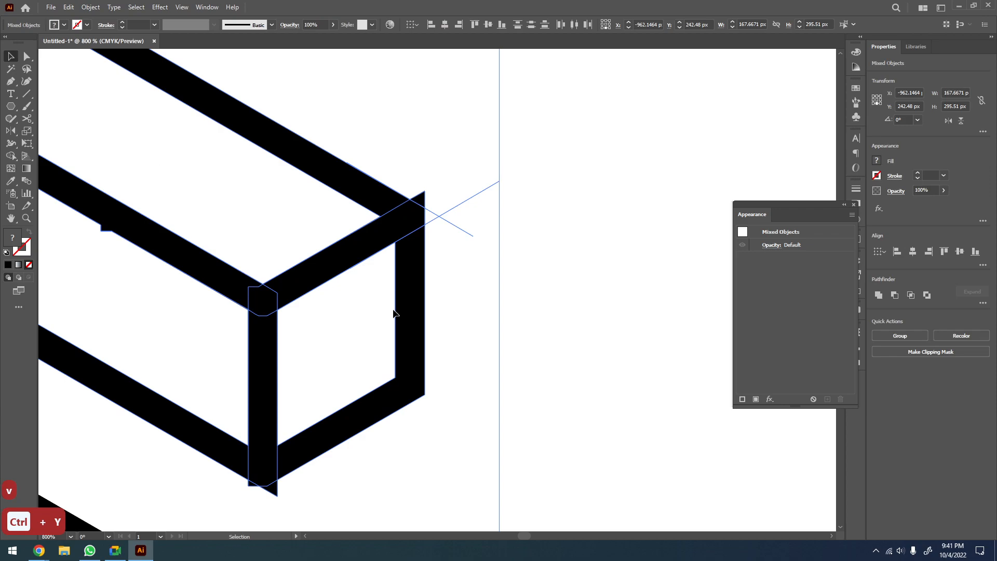
{"action": "key", "text": "shift+m"}
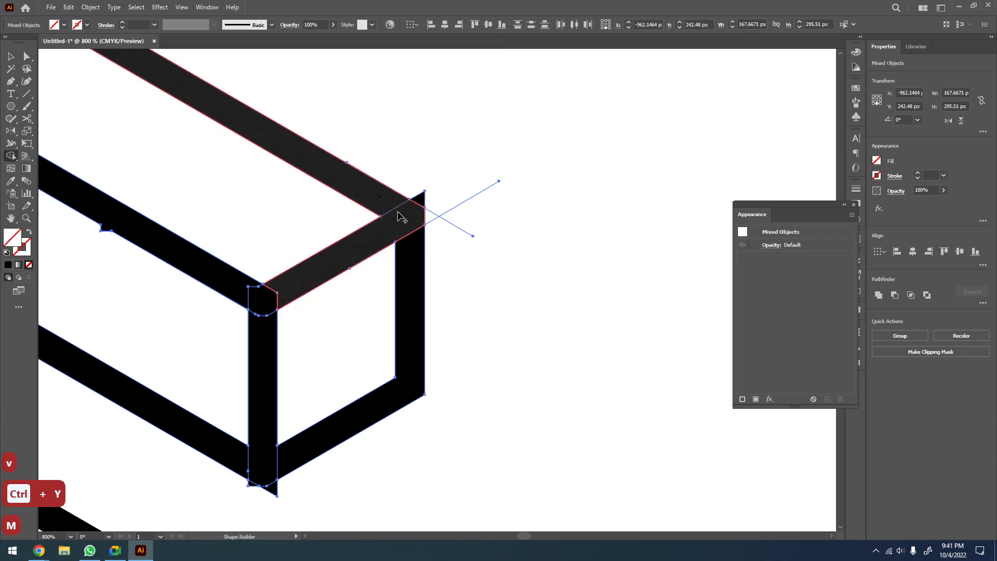
{"action": "left_click", "coordinate": [415, 221]}
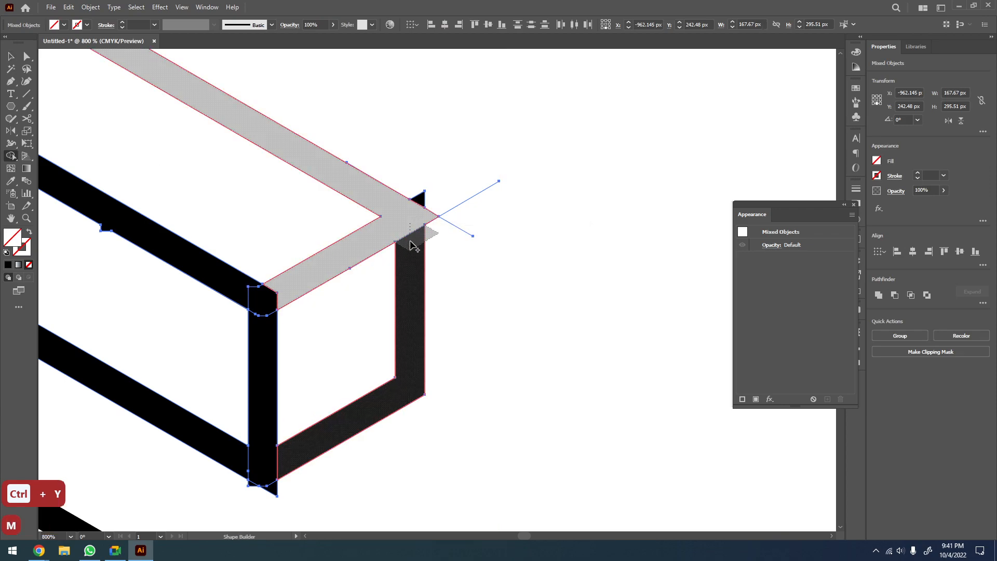
{"action": "left_click", "coordinate": [416, 287]}
{"action": "key", "text": "ctrl+z"}
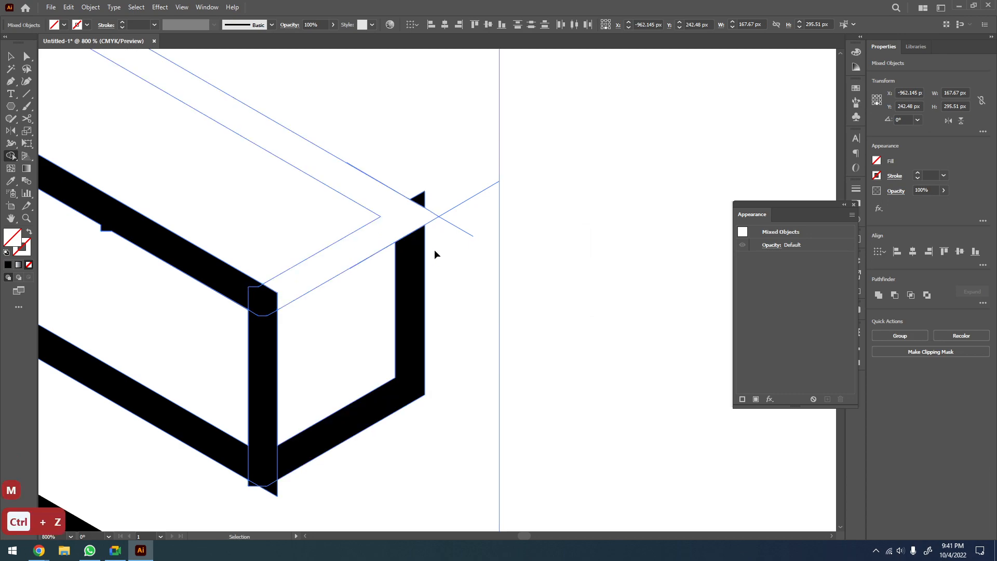
{"action": "key", "text": "ctrl+z"}
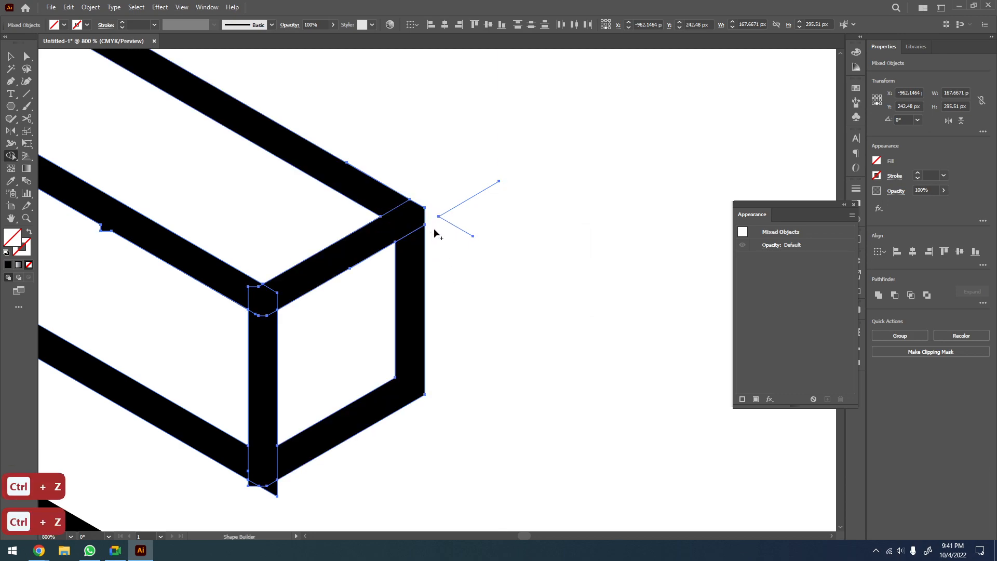
{"action": "left_click_drag", "start_coordinate": [455, 237], "coordinate": [459, 242]}
{"action": "key", "text": "v"}
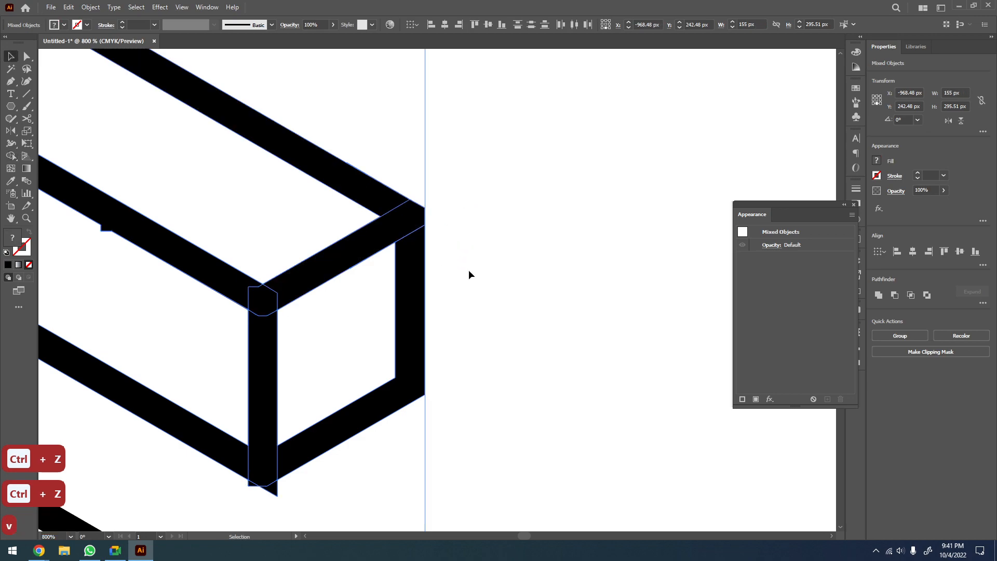
Reselect the letter and trim the protruding bits at the bottom of the upper block's front corner with the Shape Builder
{"action": "key", "text": "z"}
{"action": "left_click", "coordinate": [452, 272], "text": "alt"}
{"action": "left_click", "coordinate": [452, 272], "text": "alt"}
{"action": "left_click_drag", "start_coordinate": [406, 314], "coordinate": [405, 211]}
{"action": "key", "text": "v"}
{"action": "left_click", "coordinate": [490, 188]}
{"action": "left_click_drag", "start_coordinate": [481, 192], "coordinate": [295, 308]}
{"action": "key", "text": "z"}
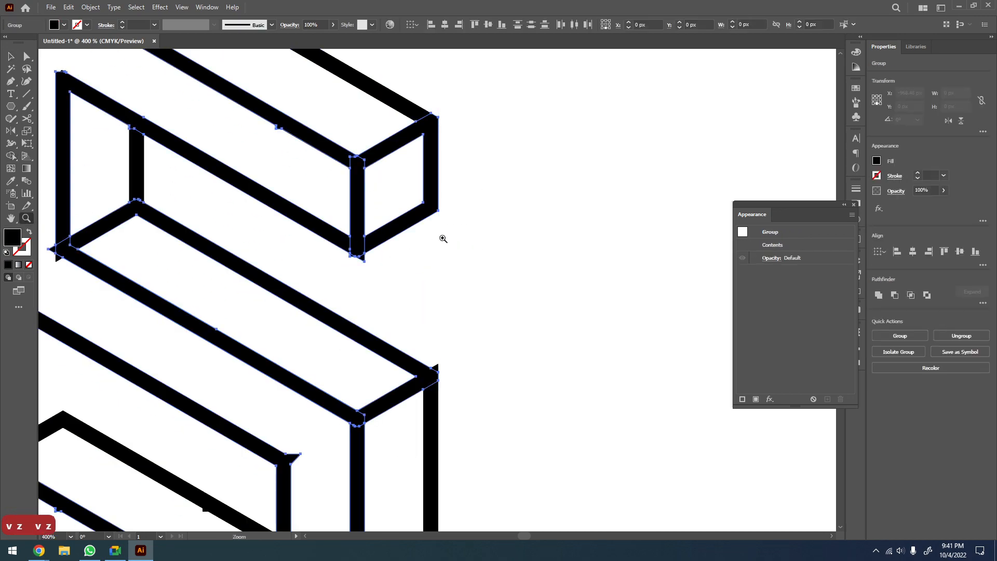
{"action": "left_click_drag", "start_coordinate": [442, 229], "coordinate": [295, 300]}
{"action": "key", "text": "shift+m"}
{"action": "left_click", "coordinate": [405, 252], "text": "alt"}
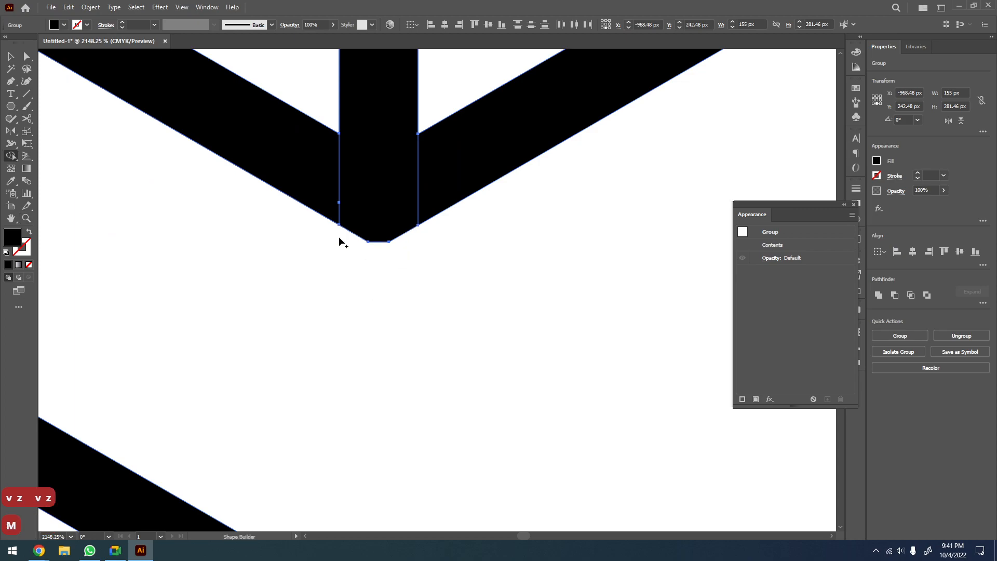
Cut off the spike pointing outward from the lower-left corner of the upper inner opening with the Shape Builder
{"action": "key", "text": "z"}
{"action": "scroll", "coordinate": [340, 240], "scroll_direction": "down", "scroll_amount": 6}
{"action": "left_click_drag", "start_coordinate": [307, 246], "coordinate": [456, 231]}
{"action": "key", "text": "v"}
{"action": "key", "text": "z"}
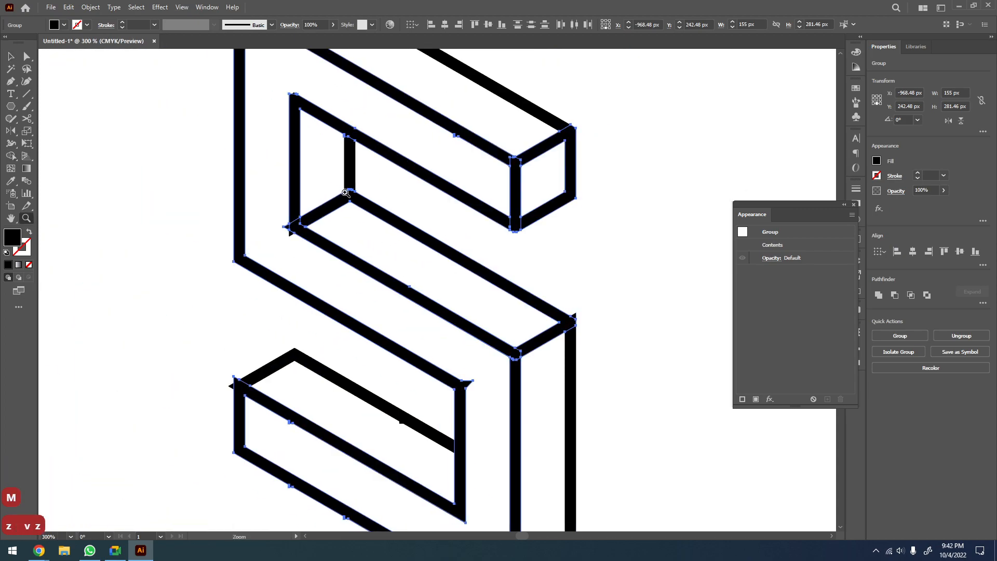
{"action": "left_click_drag", "start_coordinate": [271, 224], "coordinate": [291, 225]}
{"action": "key", "text": "shift+m"}
{"action": "mouse_move", "coordinate": [390, 243]}
{"action": "left_mouse_down", "text": "alt"}
{"action": "mouse_move", "coordinate": [412, 305]}
{"action": "mouse_move", "coordinate": [427, 312]}
{"action": "left_mouse_up", "text": "alt"}
{"action": "key", "text": "z"}
{"action": "left_click", "coordinate": [435, 314], "text": "alt"}
{"action": "key", "text": "shift+m"}
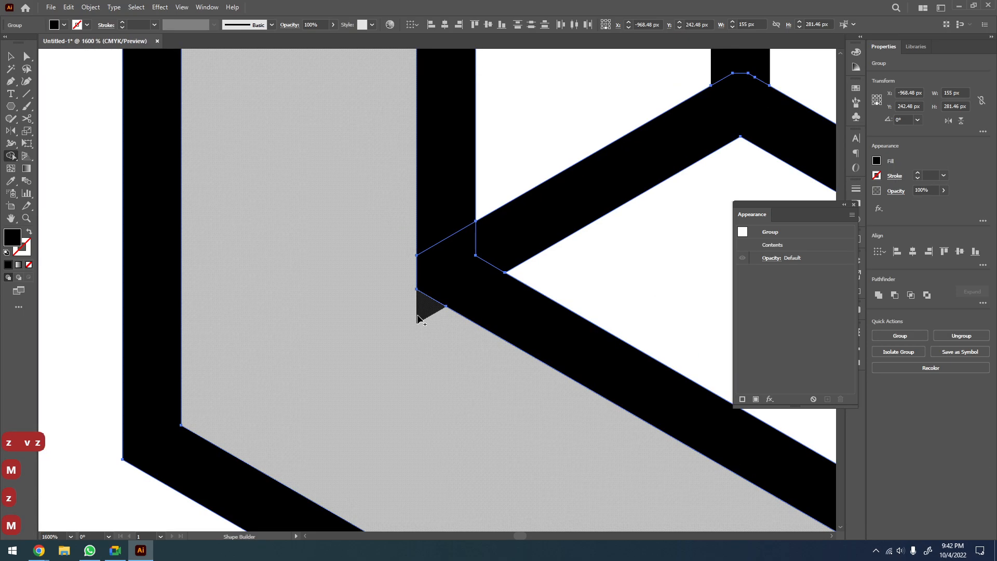
{"action": "key", "text": "z"}
{"action": "key", "text": "shift+m"}
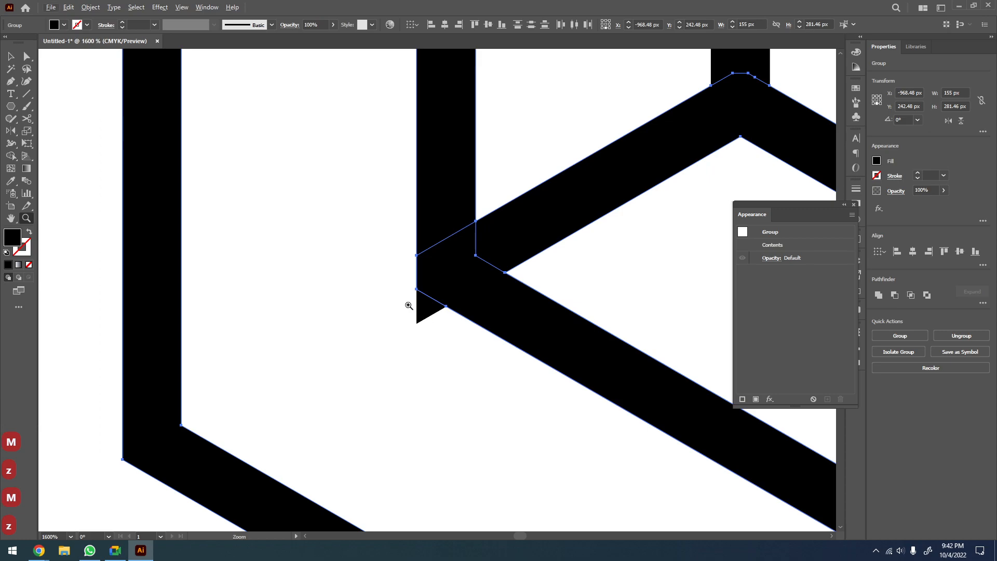
Reselect all parts of the letter and remove the small triangle below the upper inner opening's lower-left corner with the Shape Builder
{"action": "key", "text": "v"}
{"action": "left_click", "coordinate": [372, 302]}
{"action": "key", "text": "z"}
{"action": "scroll", "coordinate": [408, 310], "scroll_direction": "down", "scroll_amount": 4}
{"action": "scroll", "coordinate": [444, 313], "scroll_direction": "down", "scroll_amount": 3}
{"action": "left_click_drag", "start_coordinate": [454, 325], "coordinate": [378, 321]}
{"action": "key", "text": "v"}
{"action": "left_click_drag", "start_coordinate": [548, 185], "coordinate": [257, 508]}
{"action": "key", "text": "z"}
{"action": "left_click_drag", "start_coordinate": [339, 328], "coordinate": [370, 343]}
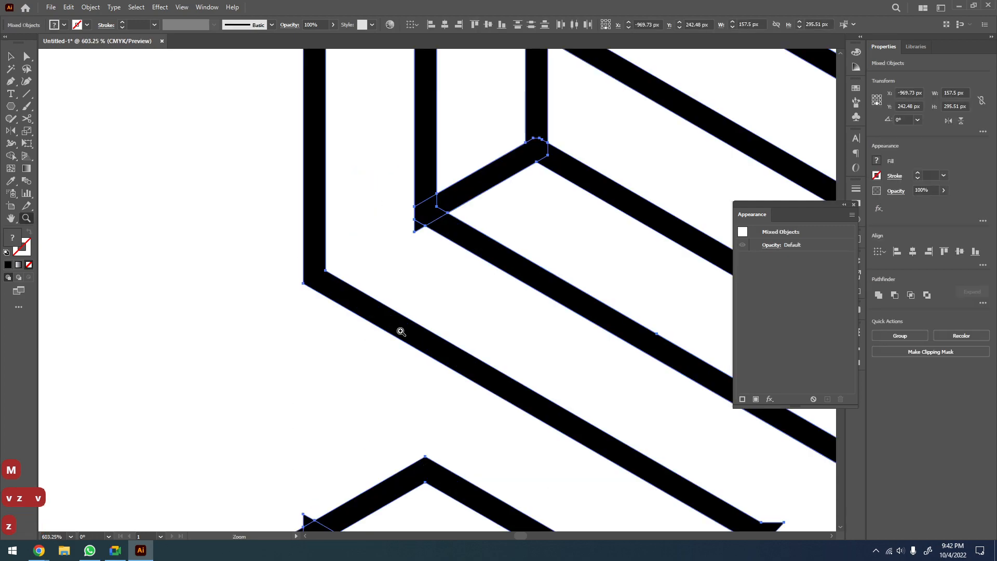
{"action": "left_click_drag", "start_coordinate": [471, 198], "coordinate": [413, 280]}
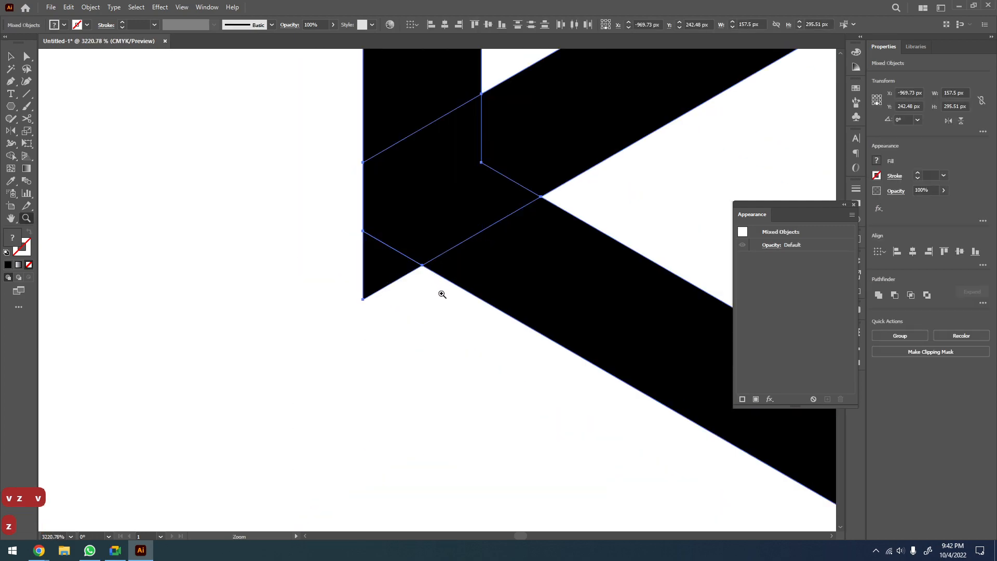
{"action": "key", "text": "space"}
{"action": "left_click_drag", "start_coordinate": [585, 260], "coordinate": [458, 281]}
{"action": "key", "text": "shift+m"}
{"action": "left_click", "coordinate": [245, 282], "text": "alt"}
Try to clean up the upper-left corner of the upper inner opening with the Shape Builder and undo the last change
{"action": "key", "text": "z"}
{"action": "scroll", "coordinate": [326, 282], "scroll_direction": "down", "scroll_amount": 6}
{"action": "key", "text": "space"}
{"action": "left_click_drag", "start_coordinate": [529, 258], "coordinate": [349, 284]}
{"action": "left_click_drag", "start_coordinate": [247, 111], "coordinate": [224, 163]}
{"action": "scroll", "coordinate": [361, 263], "scroll_direction": "down", "scroll_amount": 4}
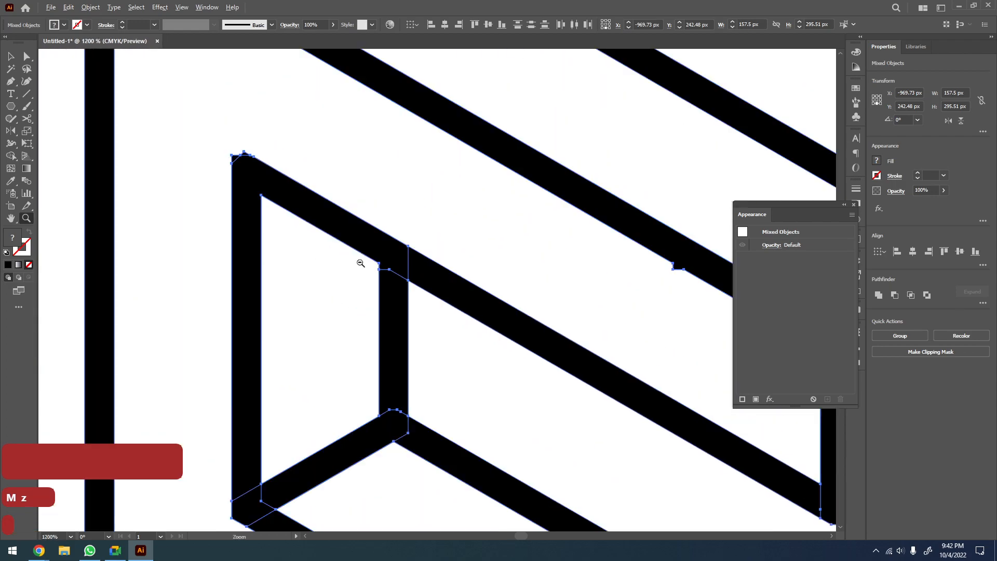
{"action": "key", "text": "space"}
{"action": "left_click_drag", "start_coordinate": [363, 282], "coordinate": [393, 315]}
{"action": "left_click_drag", "start_coordinate": [307, 166], "coordinate": [255, 217]}
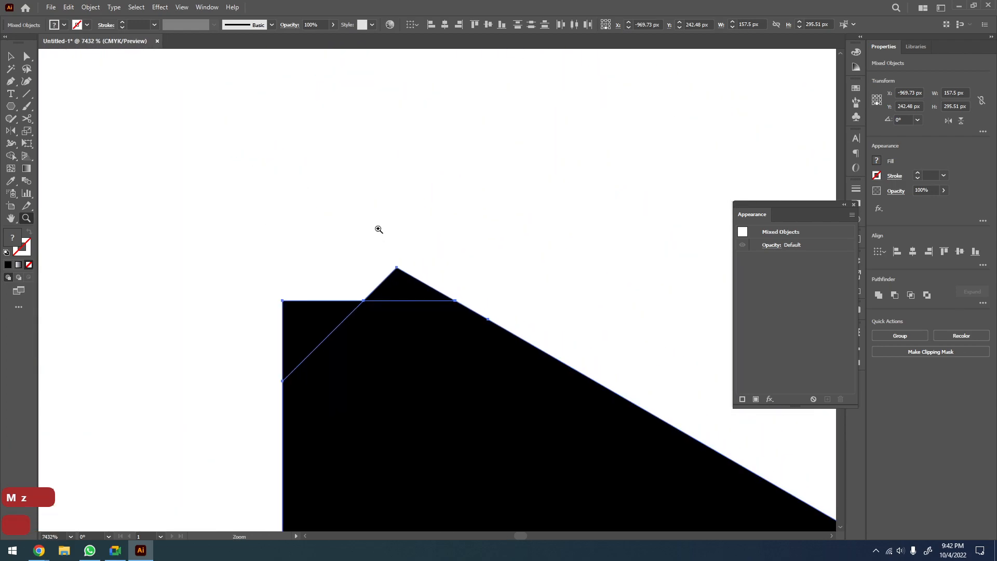
{"action": "key", "text": "shift+m"}
{"action": "key", "text": "ctrl+z"}
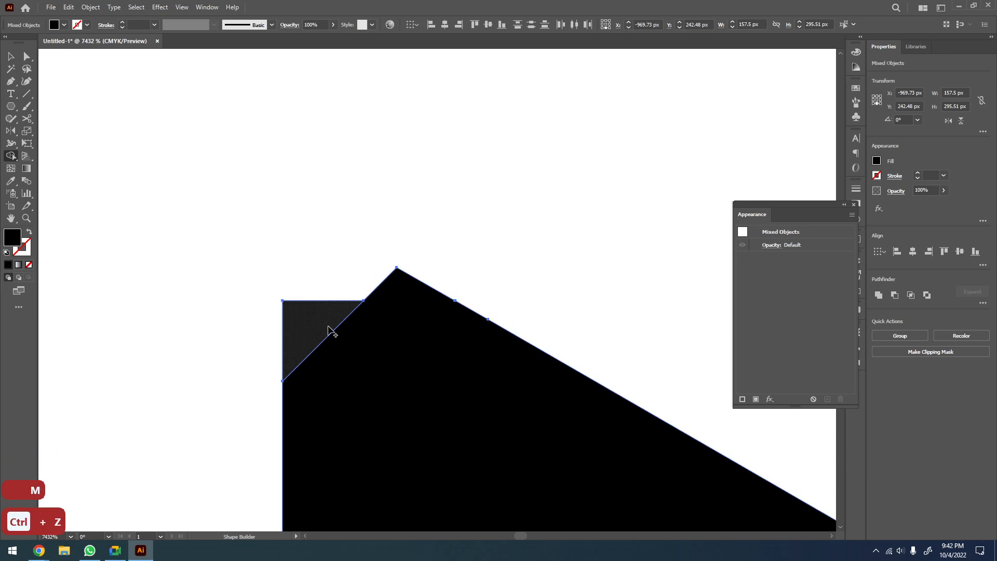
Display the right-hand bump beneath the upper block's front top edge in outline view
{"action": "scroll", "coordinate": [332, 330], "scroll_direction": "down", "scroll_amount": 10}
{"action": "key", "text": "z"}
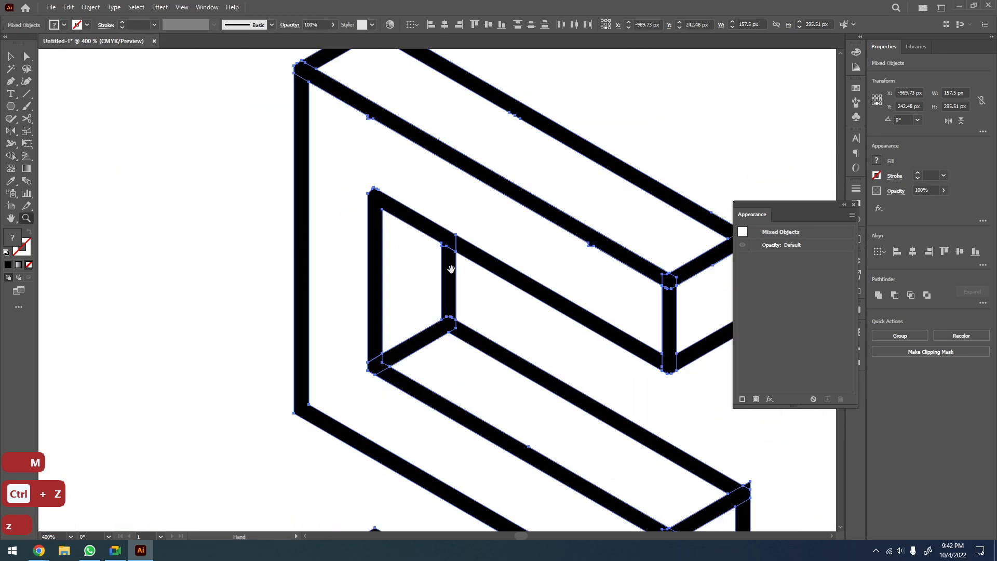
{"action": "left_click_drag", "start_coordinate": [442, 267], "coordinate": [377, 222]}
{"action": "key", "text": "v"}
{"action": "key", "text": "z"}
{"action": "left_click_drag", "start_coordinate": [573, 181], "coordinate": [457, 229]}
{"action": "key", "text": "v"}
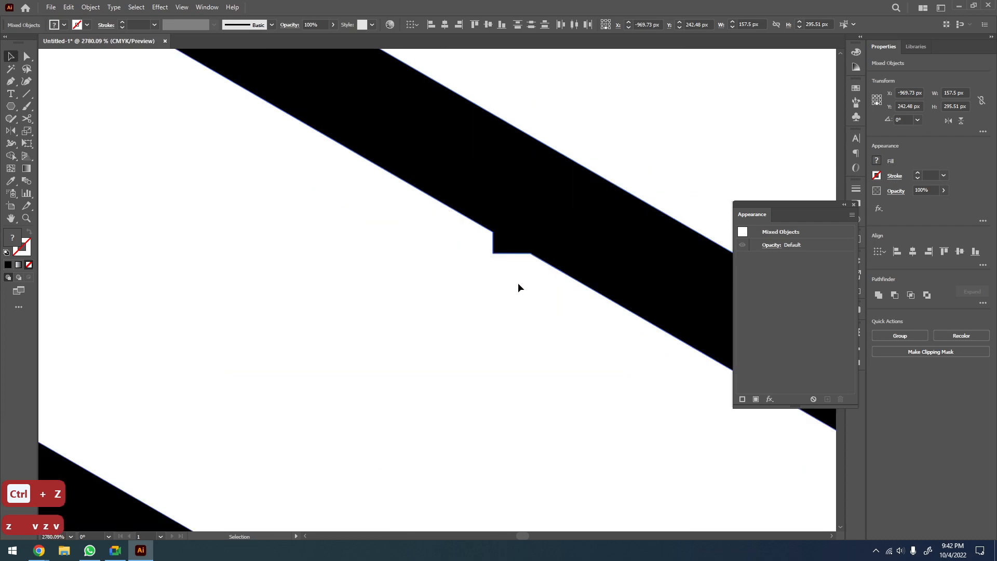
{"action": "left_click", "coordinate": [519, 282]}
{"action": "left_click", "coordinate": [535, 246]}
{"action": "key", "text": "ctrl+y"}
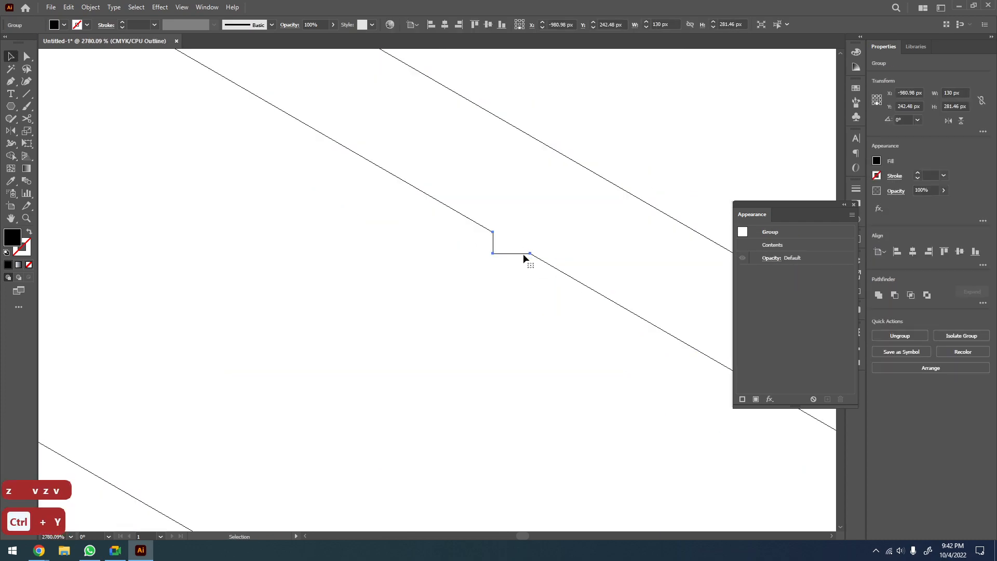
Draw a straight line along the slanted edge to close off the right-hand bump from the bar
{"action": "left_click", "coordinate": [26, 96]}
{"action": "key", "text": "v"}
{"action": "left_click", "coordinate": [534, 300]}
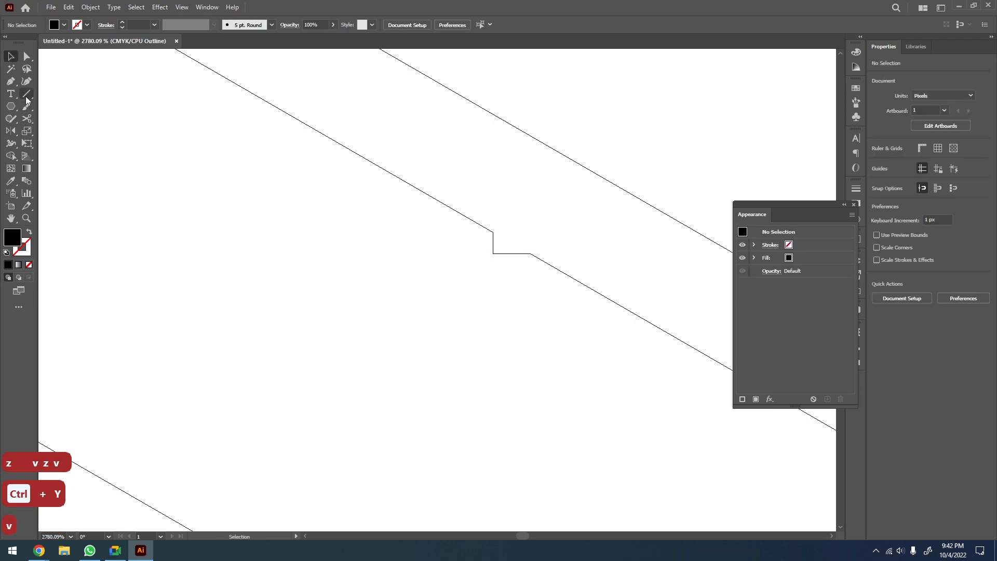
{"action": "left_click", "coordinate": [25, 94]}
{"action": "left_click", "coordinate": [531, 255]}
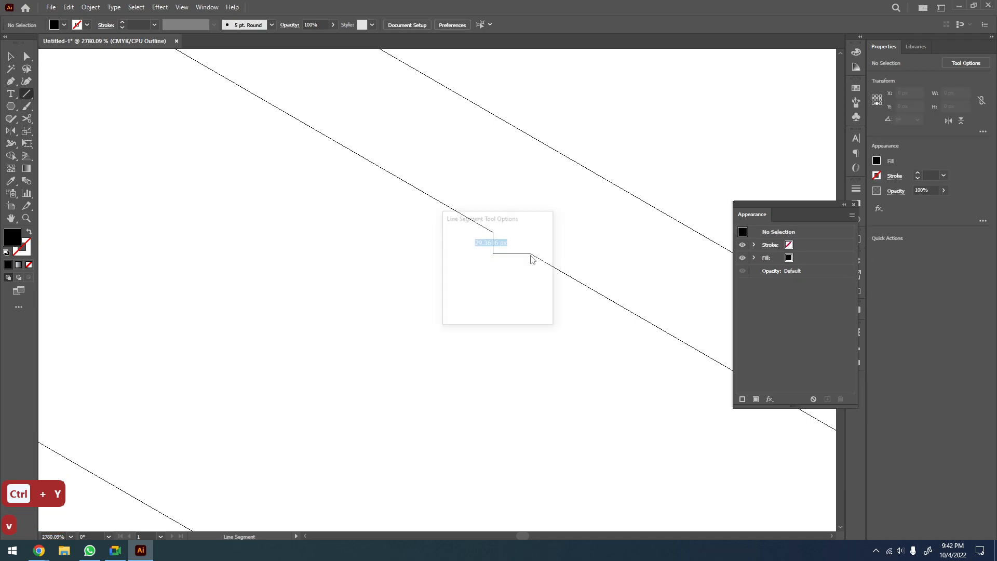
{"action": "left_click", "coordinate": [519, 305]}
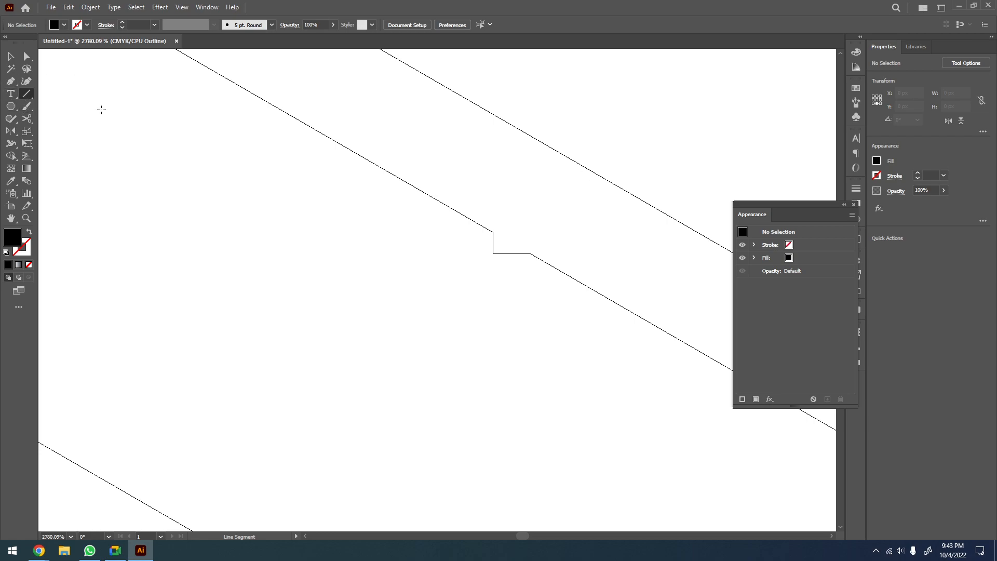
{"action": "mouse_move", "coordinate": [530, 249]}
{"action": "left_mouse_down"}
{"action": "mouse_move", "coordinate": [543, 261]}
{"action": "mouse_move", "coordinate": [531, 253]}
{"action": "left_mouse_up"}
Select the line with the letter, remove the right-hand triangular bump with the Shape Builder, and return to preview
{"action": "key", "text": "v"}
{"action": "left_click_drag", "start_coordinate": [565, 284], "coordinate": [443, 213]}
{"action": "key", "text": "shift+m"}
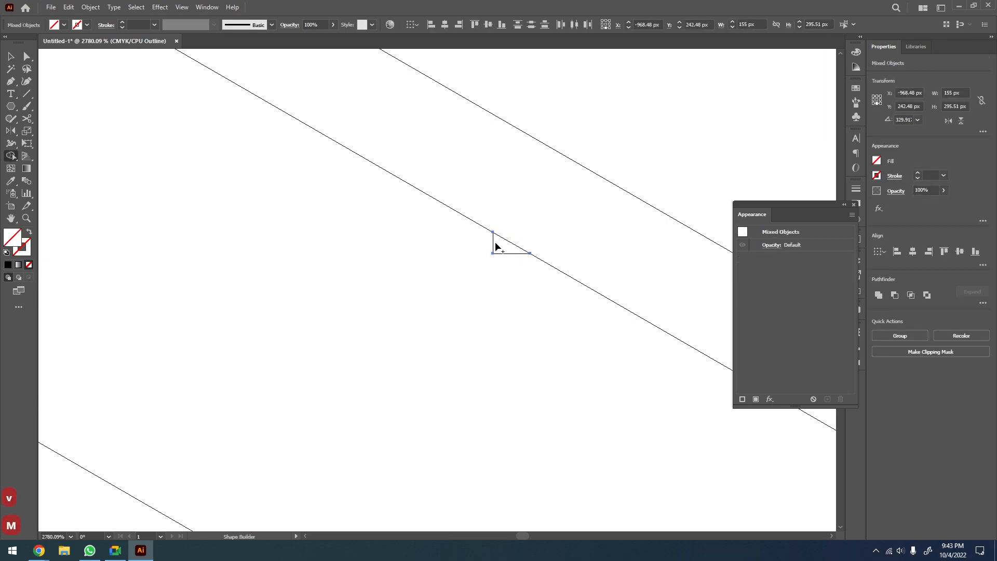
{"action": "left_click", "coordinate": [503, 251], "text": "alt"}
{"action": "key", "text": "v"}
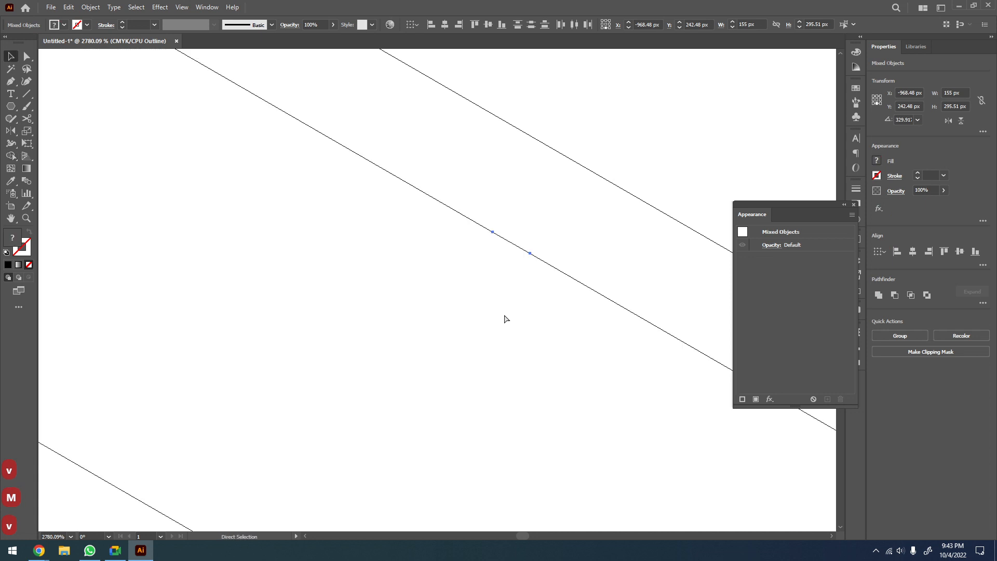
{"action": "key", "text": "ctrl+y"}
{"action": "key", "text": "z"}
{"action": "scroll", "coordinate": [507, 304], "scroll_direction": "down", "scroll_amount": 5}
{"action": "left_click_drag", "start_coordinate": [542, 289], "coordinate": [334, 330]}
{"action": "key", "text": "v"}
{"action": "key", "text": "shift+m"}
{"action": "left_click", "coordinate": [428, 274], "text": "alt"}
{"action": "key", "text": "v"}
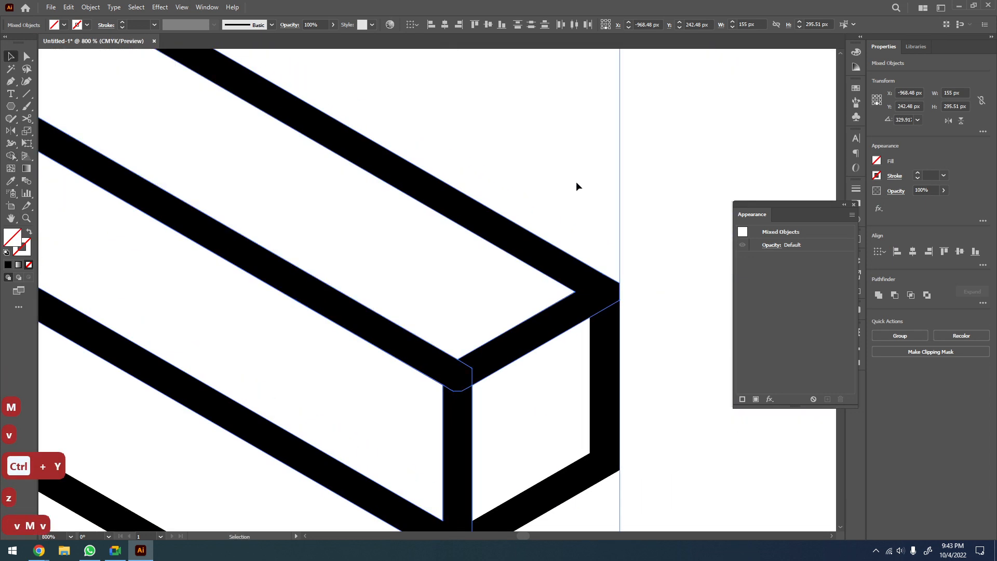
In outline view, draw a line along the upper block's front top edge across the remaining left-hand bump
{"action": "left_click", "coordinate": [568, 186]}
{"action": "key", "text": "z"}
{"action": "scroll", "coordinate": [572, 186], "scroll_direction": "down", "scroll_amount": 3}
{"action": "left_click_drag", "start_coordinate": [521, 270], "coordinate": [461, 275]}
{"action": "key", "text": "z"}
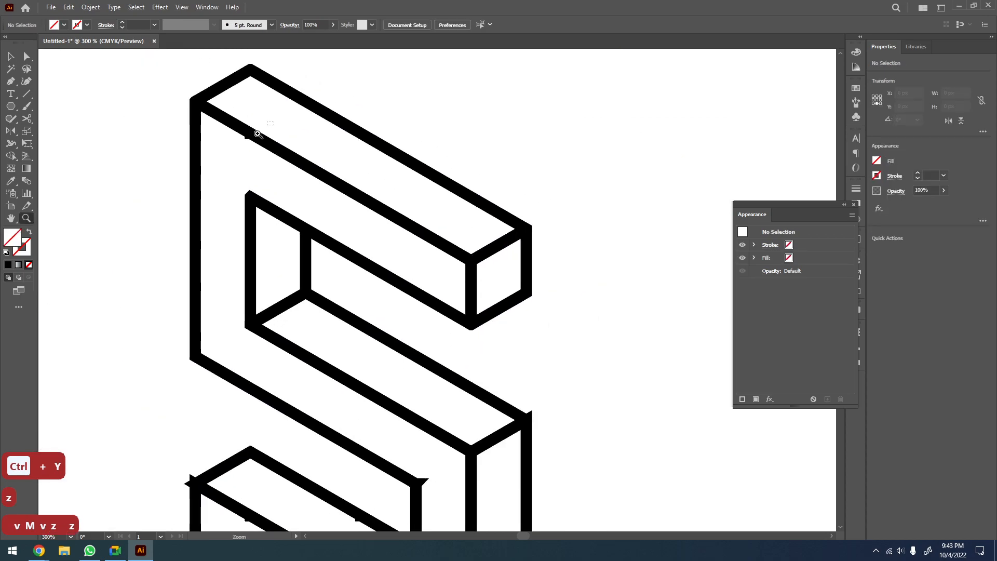
{"action": "left_click_drag", "start_coordinate": [215, 120], "coordinate": [285, 163]}
{"action": "scroll", "coordinate": [380, 208], "scroll_direction": "down", "scroll_amount": 6}
{"action": "left_click_drag", "start_coordinate": [340, 194], "coordinate": [420, 243]}
{"action": "left_click_drag", "start_coordinate": [507, 248], "coordinate": [393, 269]}
{"action": "key", "text": "v"}
{"action": "key", "text": "ctrl+y"}
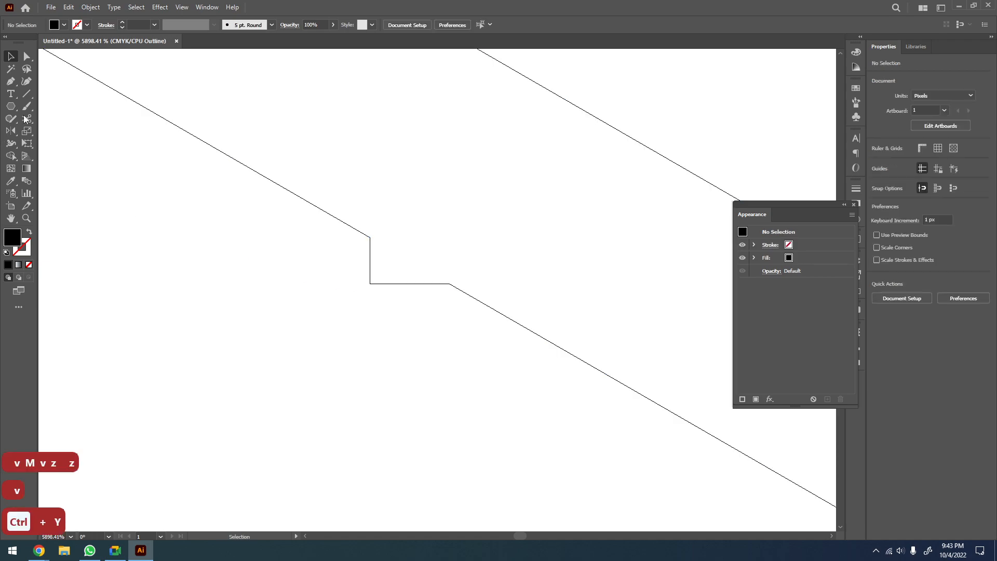
{"action": "left_click", "coordinate": [26, 94]}
{"action": "mouse_move", "coordinate": [370, 237]}
{"action": "left_mouse_down"}
{"action": "mouse_move", "coordinate": [470, 294]}
{"action": "mouse_move", "coordinate": [366, 232]}
{"action": "mouse_move", "coordinate": [358, 213]}
{"action": "left_mouse_up"}
Select the letter with the new line, remove the left-hand bump with the Shape Builder, and return to preview
{"action": "key", "text": "z"}
{"action": "scroll", "coordinate": [437, 296], "scroll_direction": "down", "scroll_amount": 3}
{"action": "key", "text": "v"}
{"action": "key", "text": "shift+m"}
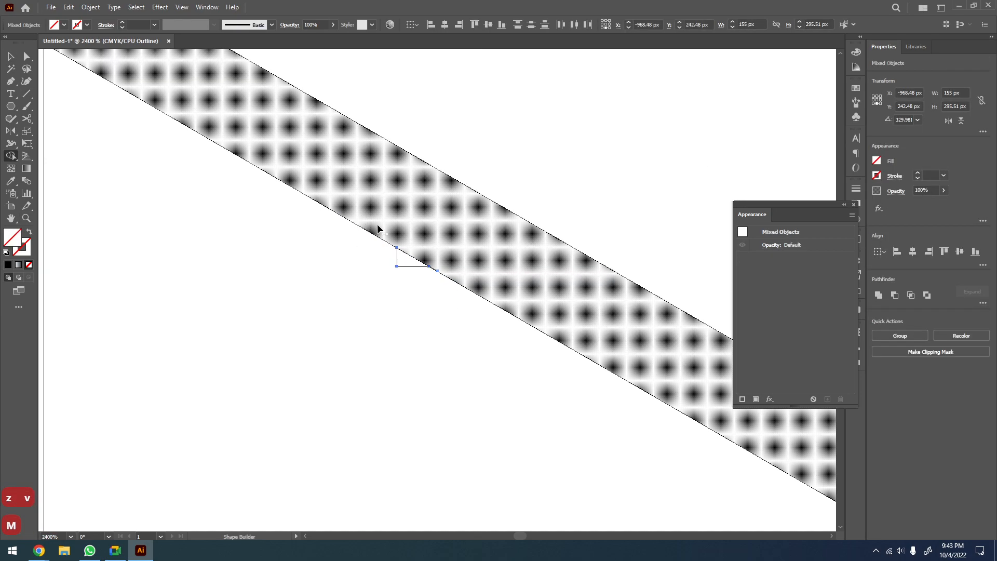
{"action": "left_click", "coordinate": [408, 257]}
{"action": "key", "text": "v"}
{"action": "key", "text": "ctrl+y"}
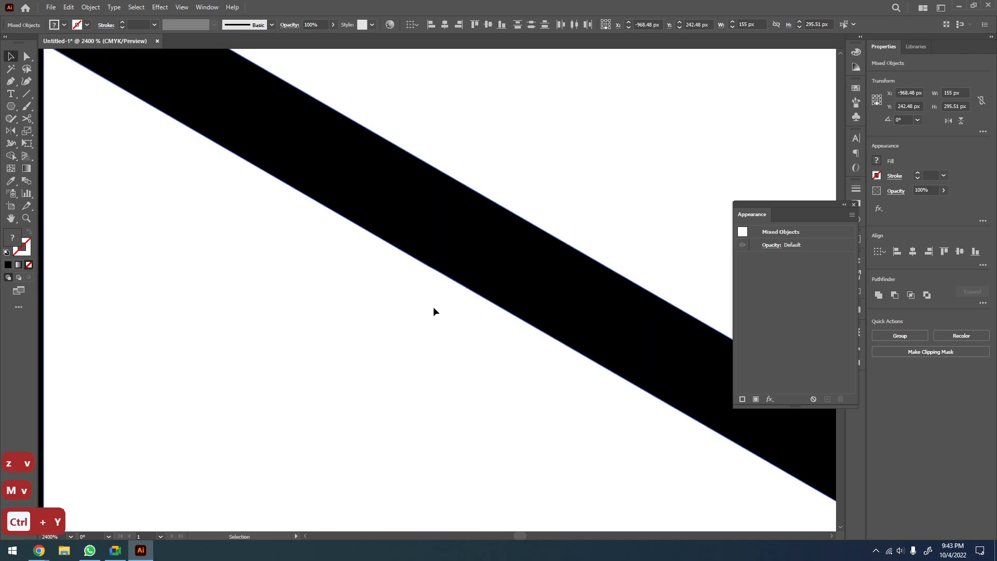
Examine the whole letter and its lower half for remaining spikes and bumps
{"action": "key", "text": "z"}
{"action": "scroll", "coordinate": [432, 308], "scroll_direction": "down", "scroll_amount": 7}
{"action": "left_click_drag", "start_coordinate": [434, 307], "coordinate": [303, 127]}
{"action": "key", "text": "v"}
{"action": "left_click", "coordinate": [556, 251]}
{"action": "key", "text": "z"}
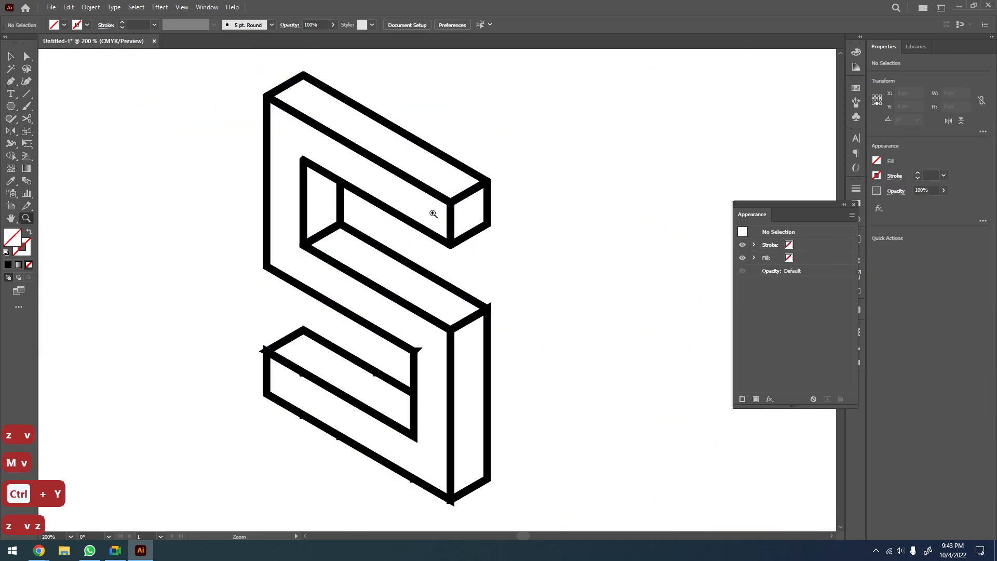
{"action": "left_click_drag", "start_coordinate": [552, 101], "coordinate": [253, 388]}
{"action": "left_click_drag", "start_coordinate": [368, 365], "coordinate": [377, 188]}
{"action": "key", "text": "v"}
{"action": "left_click", "coordinate": [469, 290]}
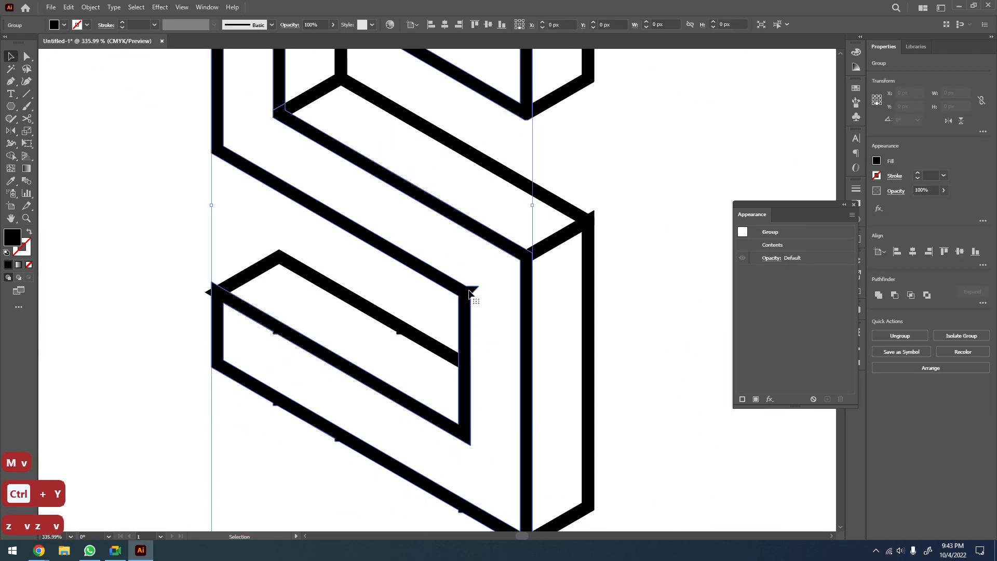
{"action": "left_click", "coordinate": [642, 258]}
Display the spike at the upper-right corner of the lower opening in outline view with nothing selected
{"action": "key", "text": "z"}
{"action": "left_click_drag", "start_coordinate": [477, 269], "coordinate": [431, 333]}
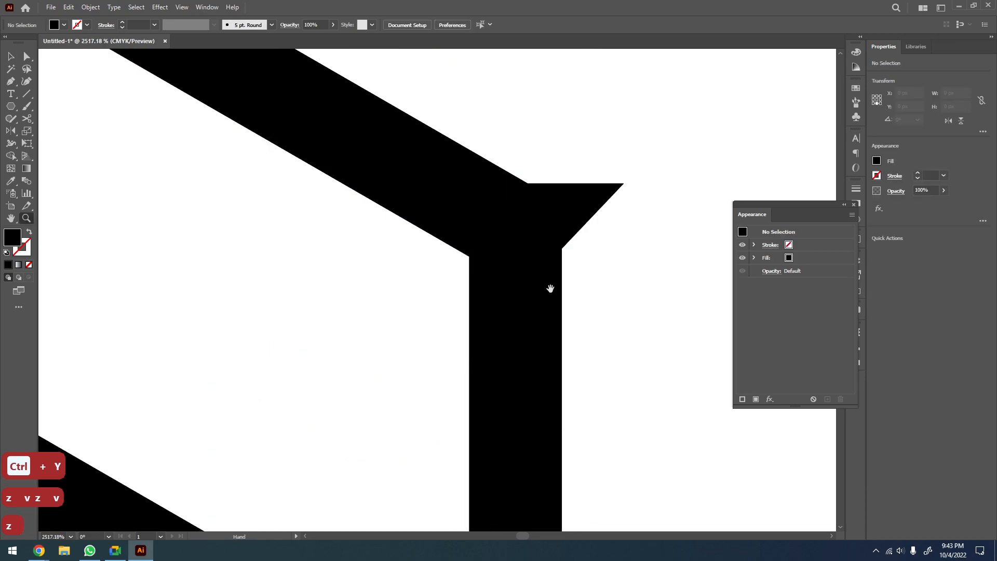
{"action": "left_click_drag", "start_coordinate": [550, 287], "coordinate": [492, 309]}
{"action": "key", "text": "v"}
{"action": "left_click", "coordinate": [493, 225]}
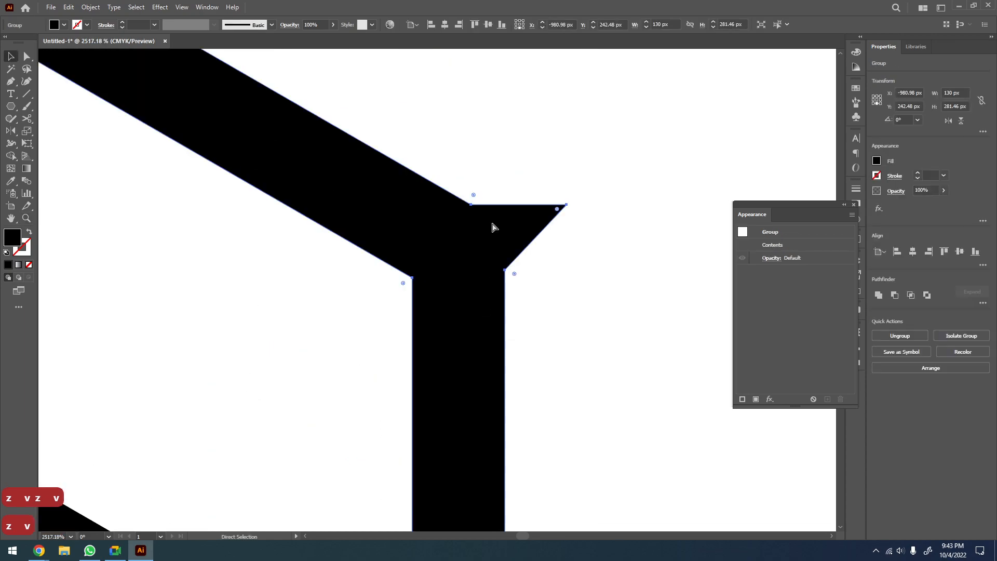
{"action": "key", "text": "ctrl+y"}
{"action": "key", "text": "v"}
{"action": "left_click", "coordinate": [513, 148]}
{"action": "left_click_drag", "start_coordinate": [504, 203], "coordinate": [472, 268]}
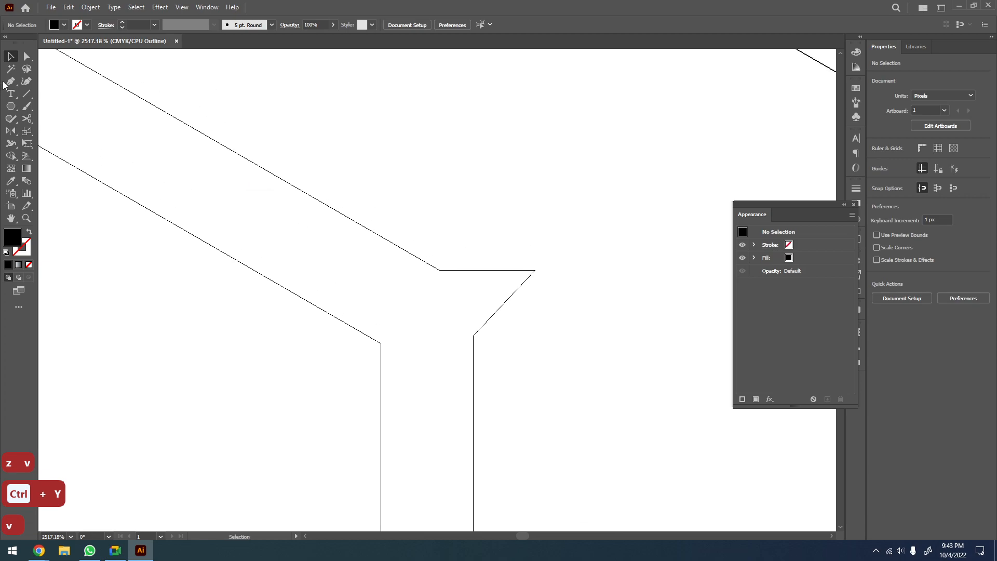
Draw two crossing lines through the spike, one extending the slanted edge and one extending the vertical edge
{"action": "left_click", "coordinate": [27, 94]}
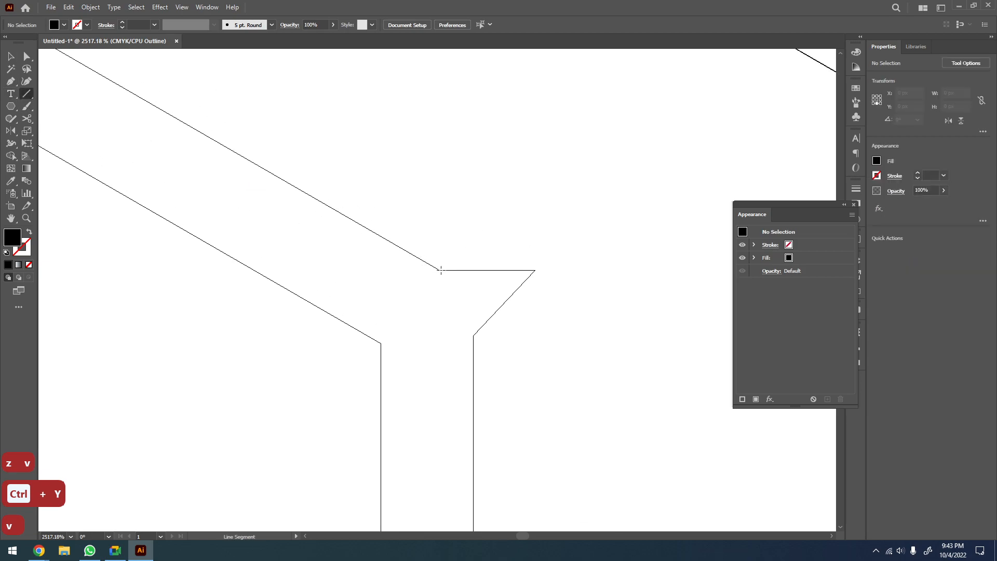
{"action": "left_click_drag", "start_coordinate": [440, 270], "coordinate": [357, 222]}
{"action": "key", "text": "alt"}
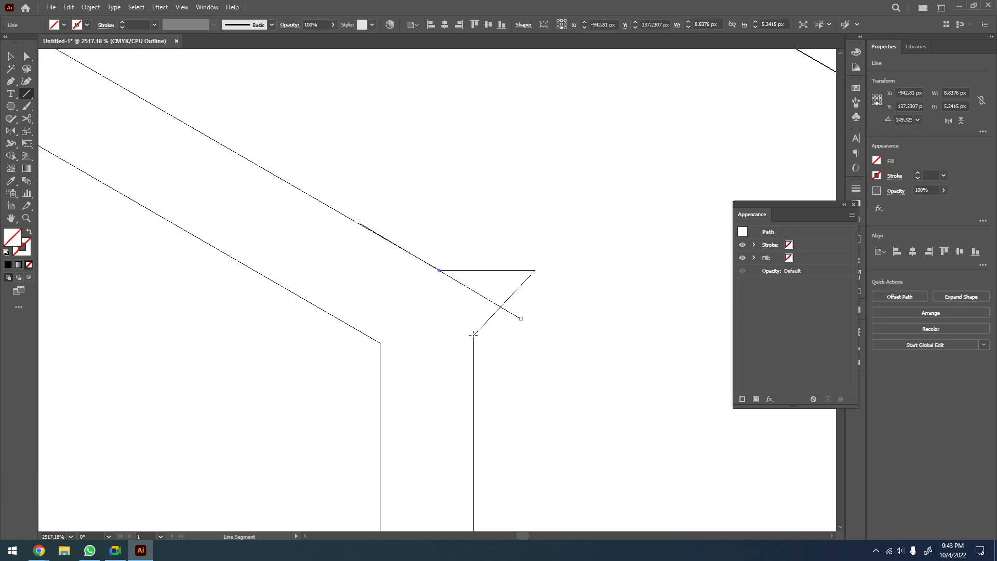
{"action": "left_click_drag", "start_coordinate": [474, 364], "coordinate": [473, 425]}
Select the letter with both lines and remove the three spike pieces outside the corner with the Shape Builder
{"action": "key", "text": "v"}
{"action": "left_click_drag", "start_coordinate": [563, 231], "coordinate": [378, 397]}
{"action": "key", "text": "shift+m"}
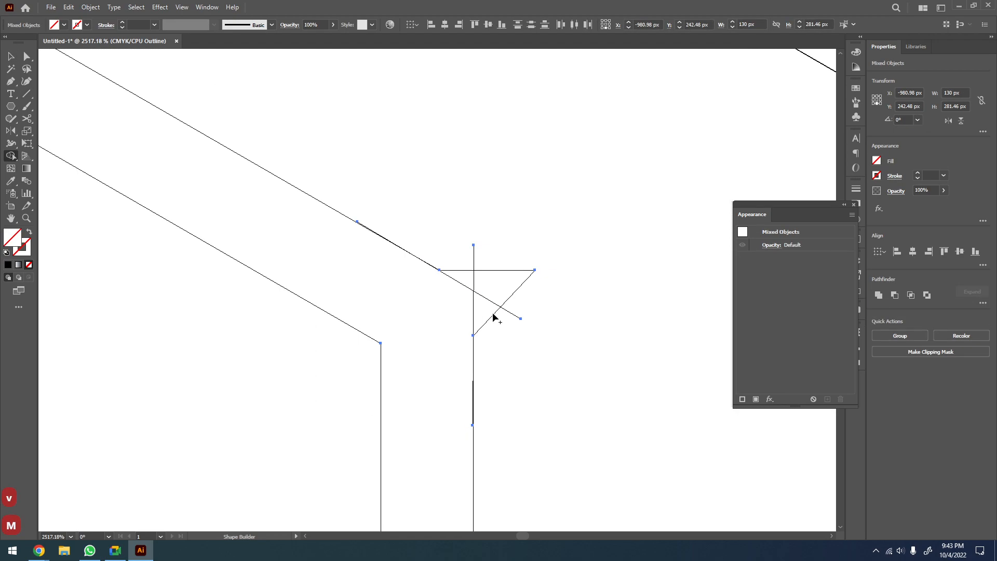
{"action": "left_click", "coordinate": [503, 292], "text": "alt"}
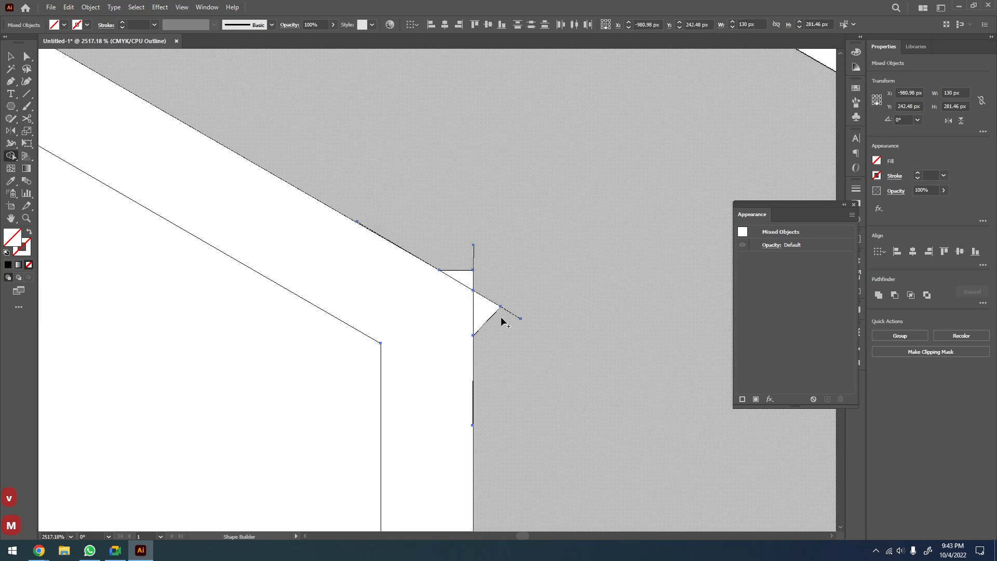
{"action": "left_click", "coordinate": [481, 297], "text": "alt"}
{"action": "left_click", "coordinate": [467, 280], "text": "alt"}
{"action": "key", "text": "v"}
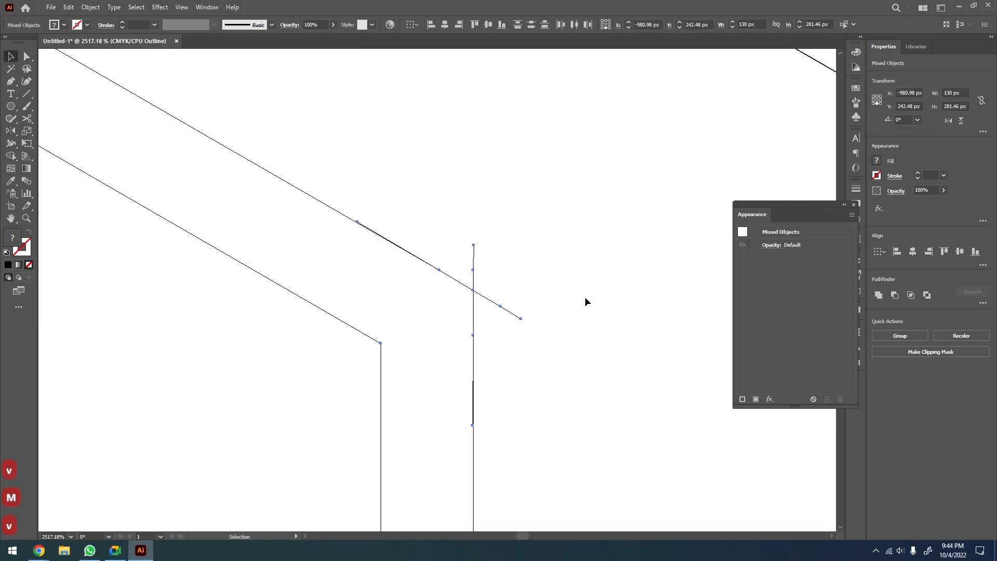
Return to preview and delete the two leftover construction lines at the lower opening's upper-right corner
{"action": "left_click", "coordinate": [585, 302]}
{"action": "key", "text": "ctrl+y"}
{"action": "left_click_drag", "start_coordinate": [468, 249], "coordinate": [501, 348]}
{"action": "key", "text": "Delete"}
{"action": "key", "text": "ctrl+z"}
{"action": "key", "text": "Delete"}
{"action": "key", "text": "Delete"}
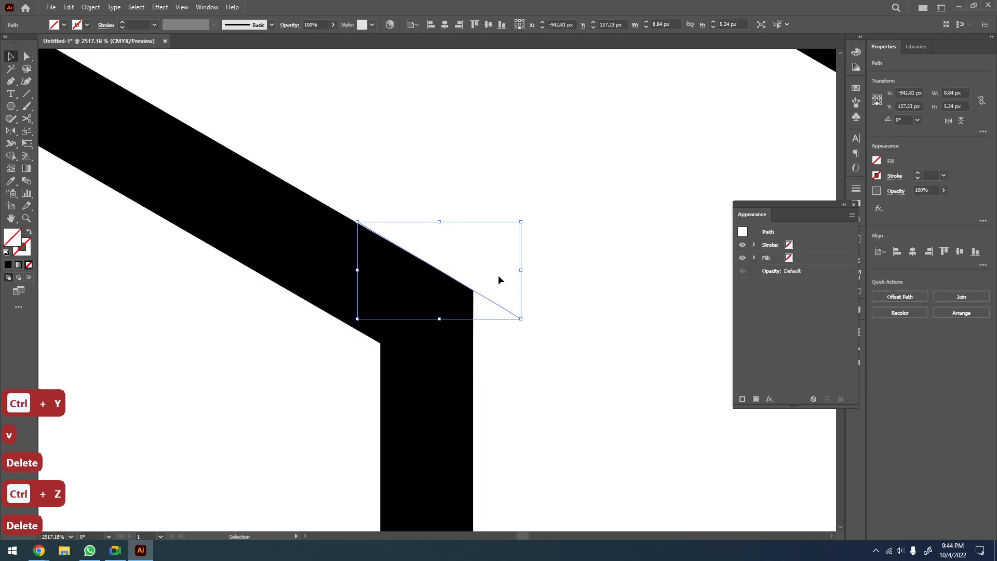
Select the parts at the lower block's upper-right corner and cut off its spike with the Shape Builder
{"action": "key", "text": "z"}
{"action": "scroll", "coordinate": [497, 307], "scroll_direction": "down", "scroll_amount": 5}
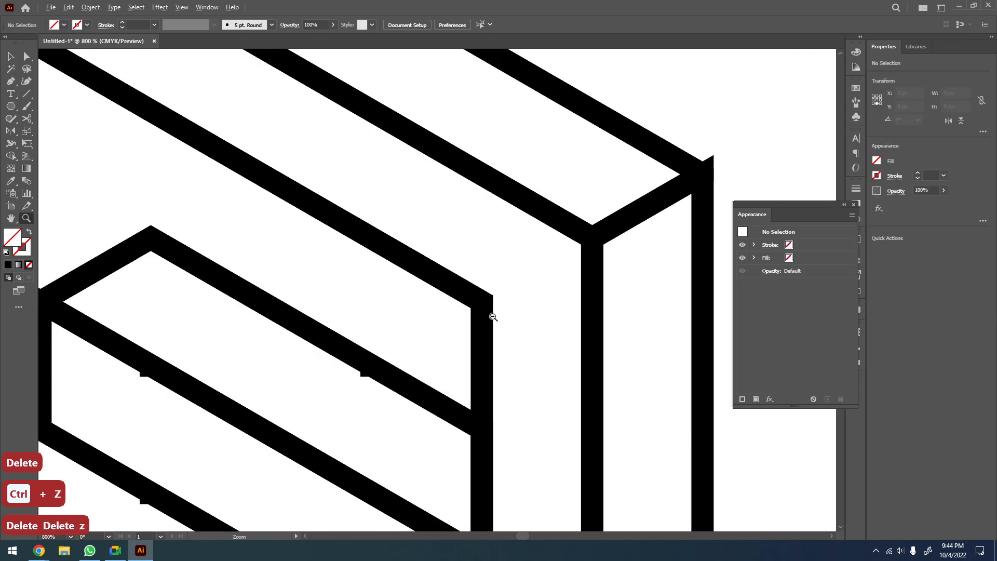
{"action": "left_click_drag", "start_coordinate": [500, 349], "coordinate": [510, 287]}
{"action": "left_click_drag", "start_coordinate": [554, 238], "coordinate": [349, 319]}
{"action": "key", "text": "v"}
{"action": "left_click_drag", "start_coordinate": [611, 141], "coordinate": [423, 314]}
{"action": "key", "text": "z"}
{"action": "left_click_drag", "start_coordinate": [591, 118], "coordinate": [400, 277]}
{"action": "key", "text": "shift+m"}
{"action": "left_click", "coordinate": [499, 255], "text": "alt"}
{"action": "key", "text": "v"}
{"action": "left_click", "coordinate": [565, 315]}
Select the letter and cut off the outward spike at the lower block's upper-left corner with the Shape Builder
{"action": "key", "text": "z"}
{"action": "scroll", "coordinate": [555, 315], "scroll_direction": "down", "scroll_amount": 4}
{"action": "scroll", "coordinate": [553, 324], "scroll_direction": "down", "scroll_amount": 5}
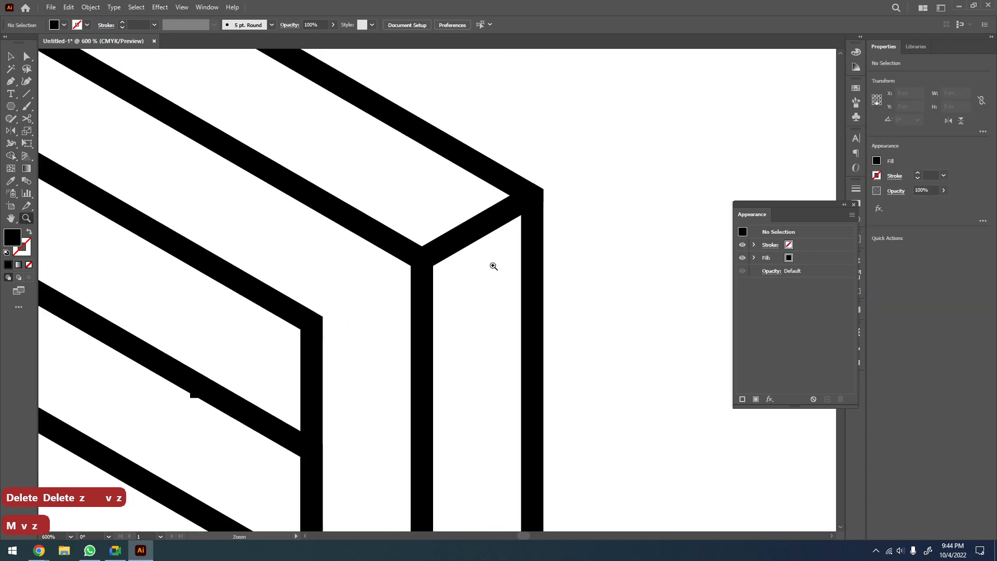
{"action": "key", "text": "v"}
{"action": "left_click", "coordinate": [474, 251]}
{"action": "key", "text": "z"}
{"action": "left_click_drag", "start_coordinate": [357, 178], "coordinate": [243, 294]}
{"action": "key", "text": "shift+m"}
{"action": "left_click", "coordinate": [322, 229], "text": "alt"}
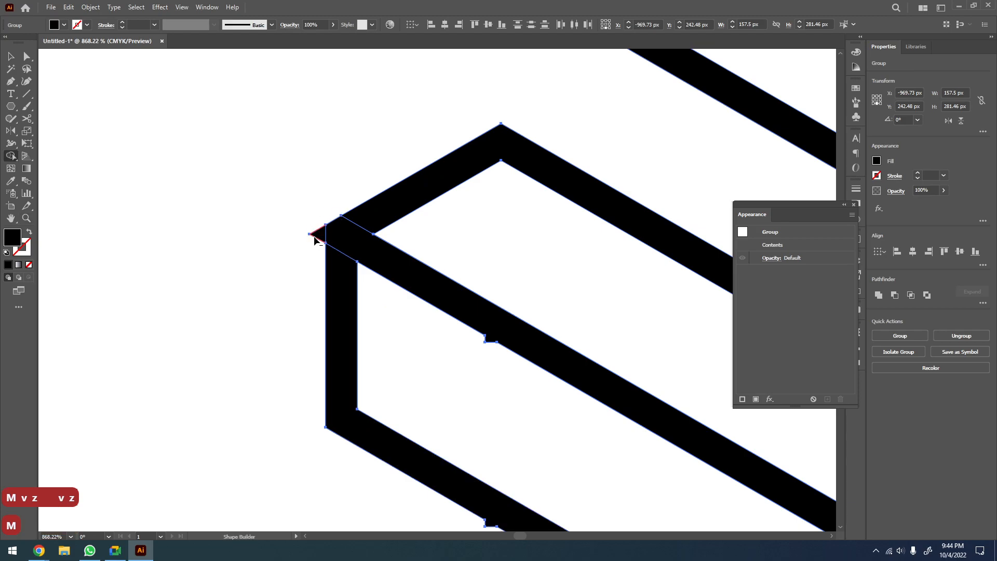
Select the parts at the letter's bottom front corner, trim its spike and small bump with the Shape Builder, and deselect
{"action": "scroll", "coordinate": [423, 273], "scroll_direction": "down", "scroll_amount": 5}
{"action": "left_click_drag", "start_coordinate": [423, 274], "coordinate": [285, 167]}
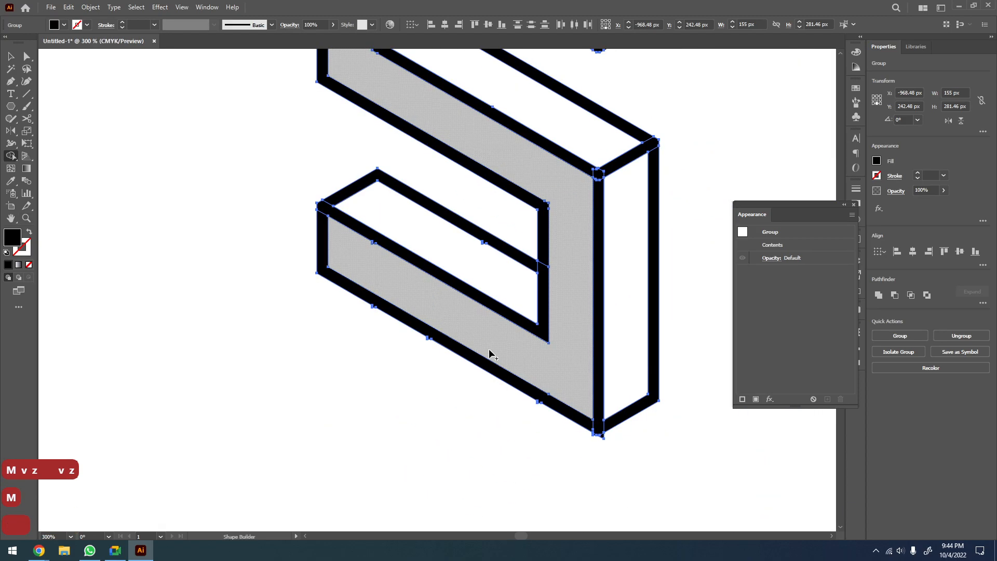
{"action": "key", "text": "v"}
{"action": "left_click", "coordinate": [641, 437]}
{"action": "key", "text": "z"}
{"action": "left_click_drag", "start_coordinate": [638, 415], "coordinate": [501, 460]}
{"action": "key", "text": "v"}
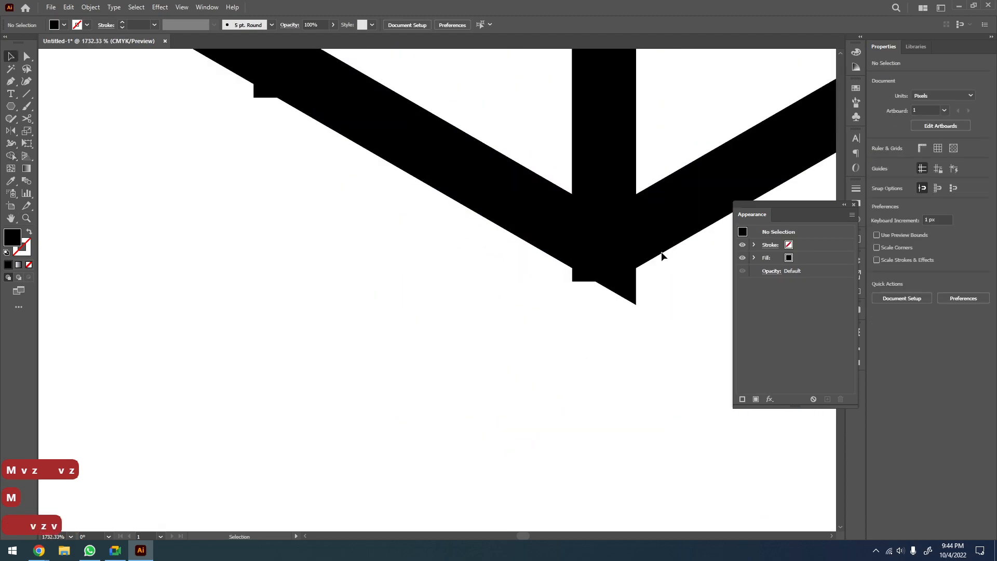
{"action": "left_click_drag", "start_coordinate": [667, 246], "coordinate": [504, 321]}
{"action": "key", "text": "ctrl+z"}
{"action": "left_click_drag", "start_coordinate": [678, 309], "coordinate": [496, 345]}
{"action": "key", "text": "v"}
{"action": "left_click_drag", "start_coordinate": [521, 381], "coordinate": [328, 194]}
{"action": "key", "text": "shift+m"}
{"action": "left_click", "coordinate": [442, 325], "text": "alt"}
{"action": "left_click", "coordinate": [395, 315], "text": "alt"}
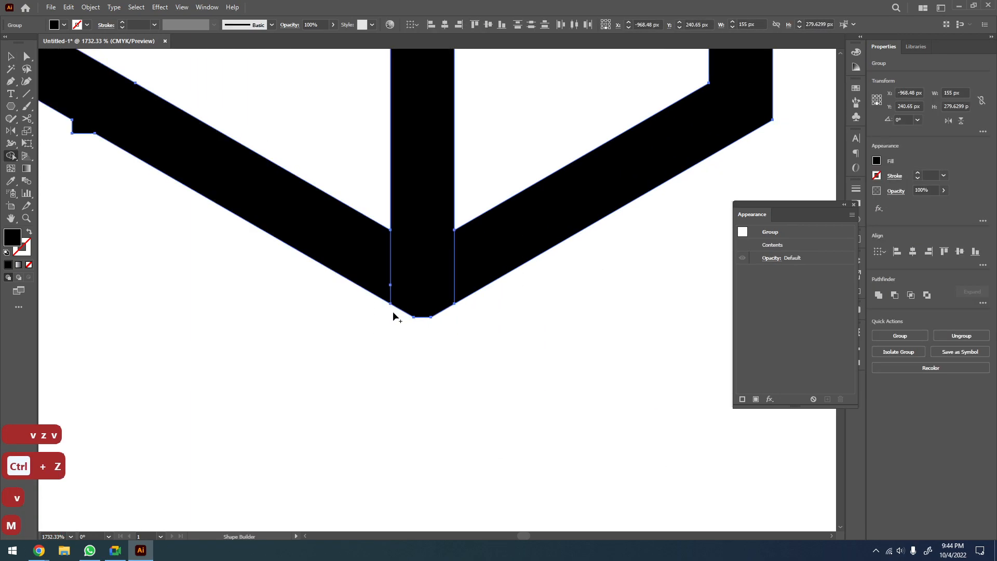
{"action": "key", "text": "v"}
{"action": "left_click", "coordinate": [363, 314]}
Draw a line along the lower block's bottom front edge across its bumps and select it together with the letter
{"action": "key", "text": "z"}
{"action": "left_click_drag", "start_coordinate": [346, 278], "coordinate": [451, 302]}
{"action": "key", "text": "v"}
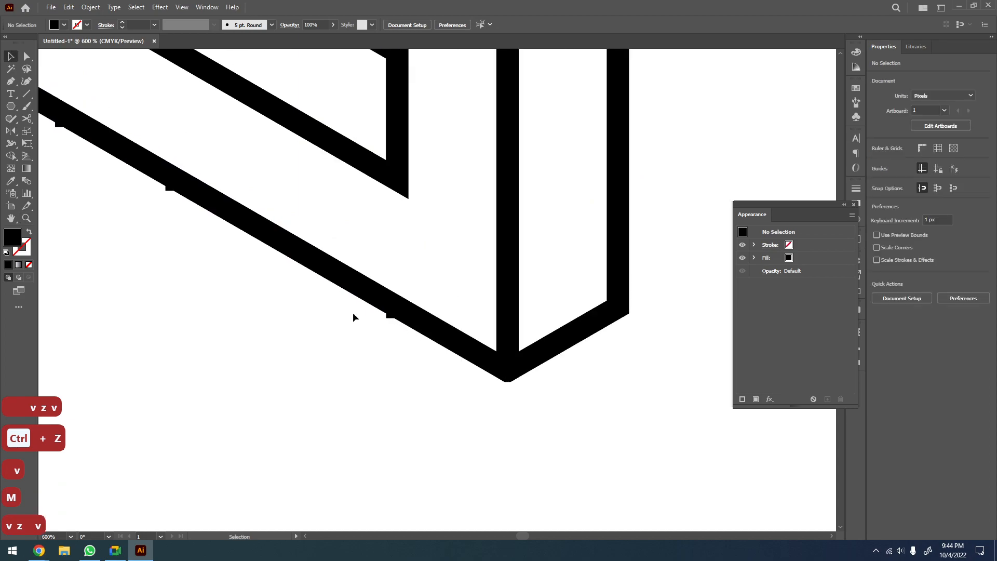
{"action": "key", "text": "space"}
{"action": "left_click_drag", "start_coordinate": [241, 240], "coordinate": [361, 310]}
{"action": "left_click", "coordinate": [26, 94]}
{"action": "left_click_drag", "start_coordinate": [66, 127], "coordinate": [121, 149]}
{"action": "key", "text": "v"}
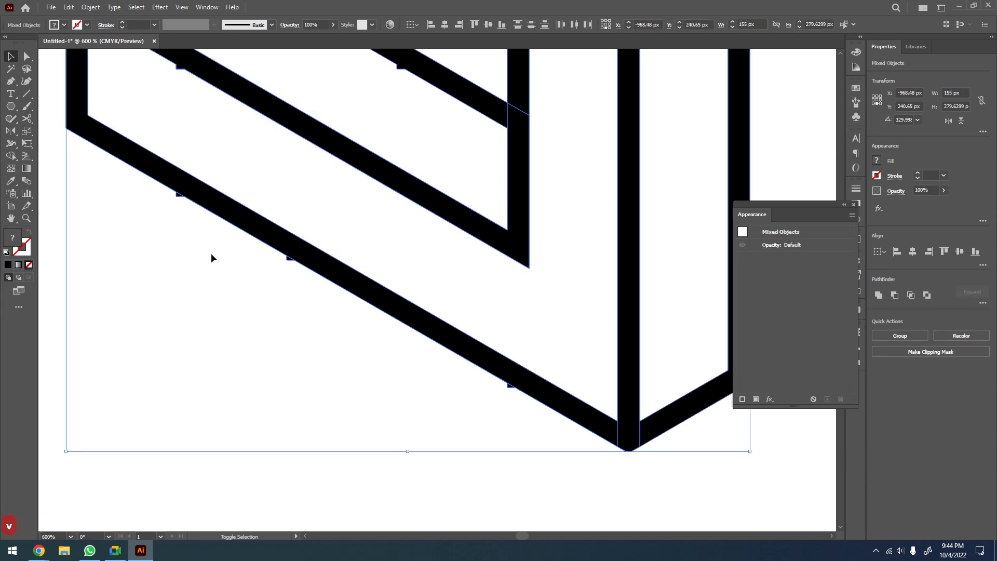
Cut the small bumps off the lower block's bottom front edge with the Shape Builder and delete the leftover line
{"action": "key", "text": "shift+m"}
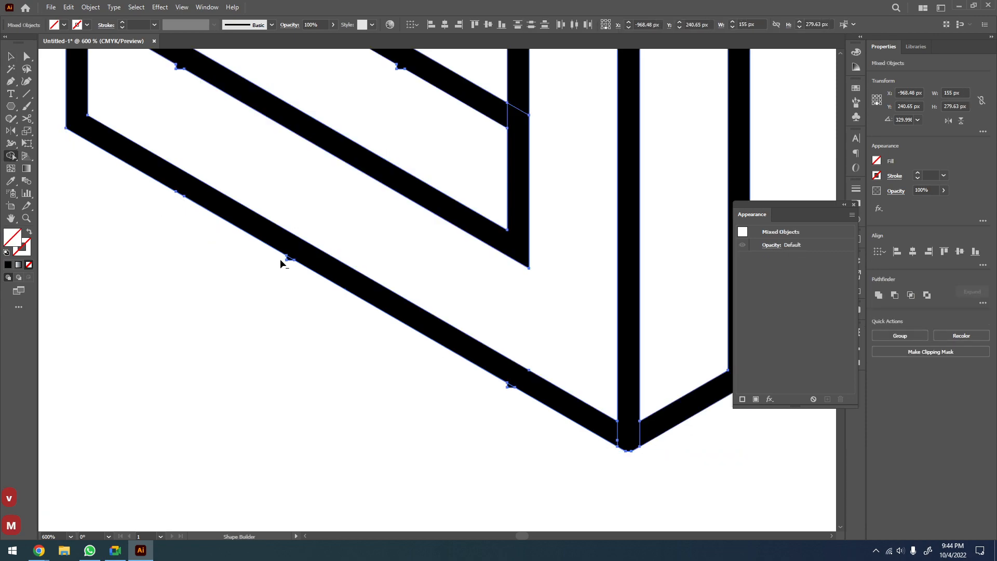
{"action": "key", "text": "v"}
{"action": "left_click", "coordinate": [485, 410]}
{"action": "left_click", "coordinate": [460, 408]}
{"action": "key", "text": "Delete"}
Draw a straight path with the Pen tool across the small bump on the back edge of the lower block's top face
{"action": "key", "text": "z"}
{"action": "left_click", "coordinate": [533, 373], "text": "alt"}
{"action": "left_click", "coordinate": [533, 373], "text": "alt"}
{"action": "left_click", "coordinate": [533, 373], "text": "alt"}
{"action": "left_click_drag", "start_coordinate": [504, 309], "coordinate": [483, 318]}
{"action": "key", "text": "z"}
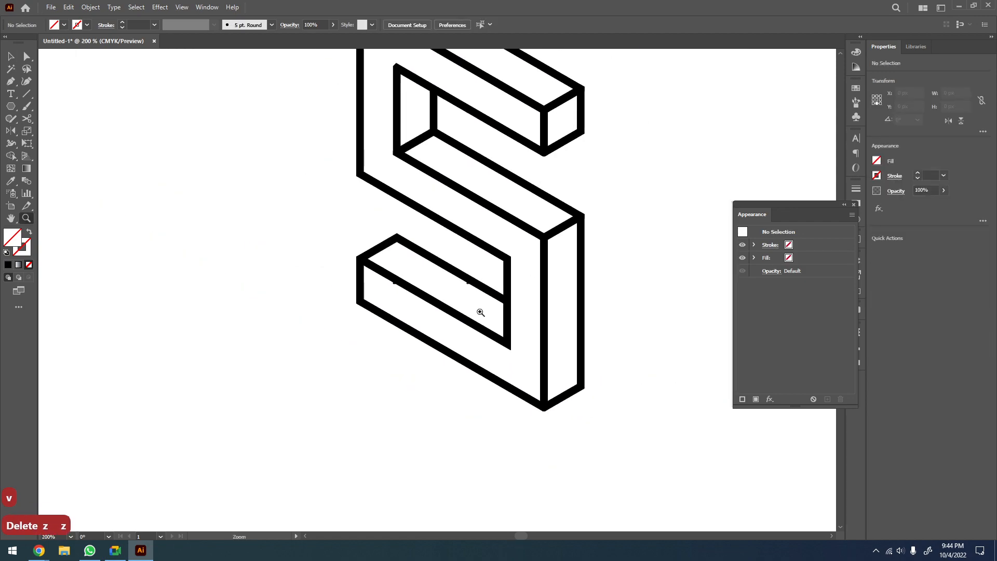
{"action": "left_click_drag", "start_coordinate": [455, 270], "coordinate": [481, 295]}
{"action": "key", "text": "v"}
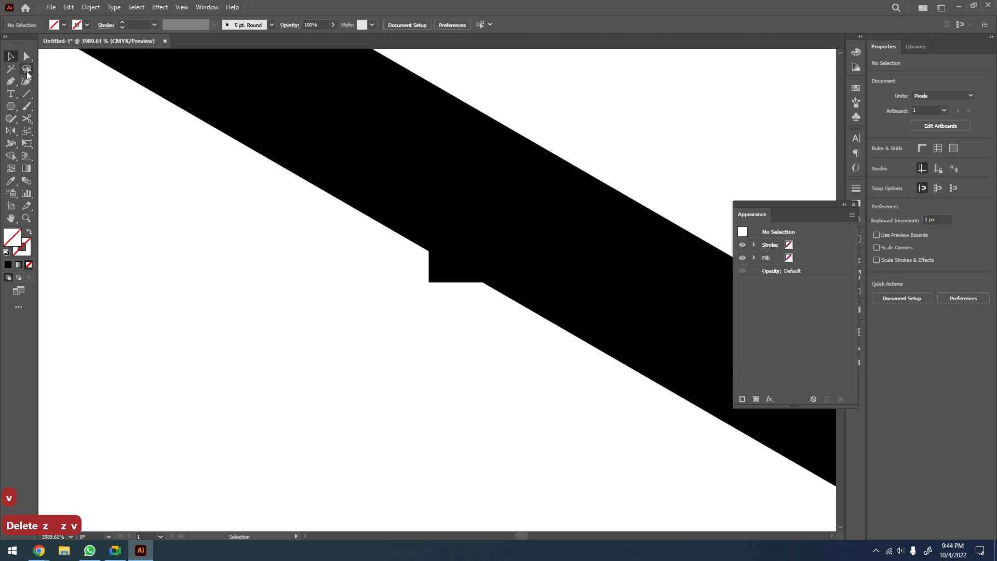
{"action": "key", "text": "p"}
{"action": "left_click", "coordinate": [429, 252]}
{"action": "left_click", "coordinate": [482, 282]}
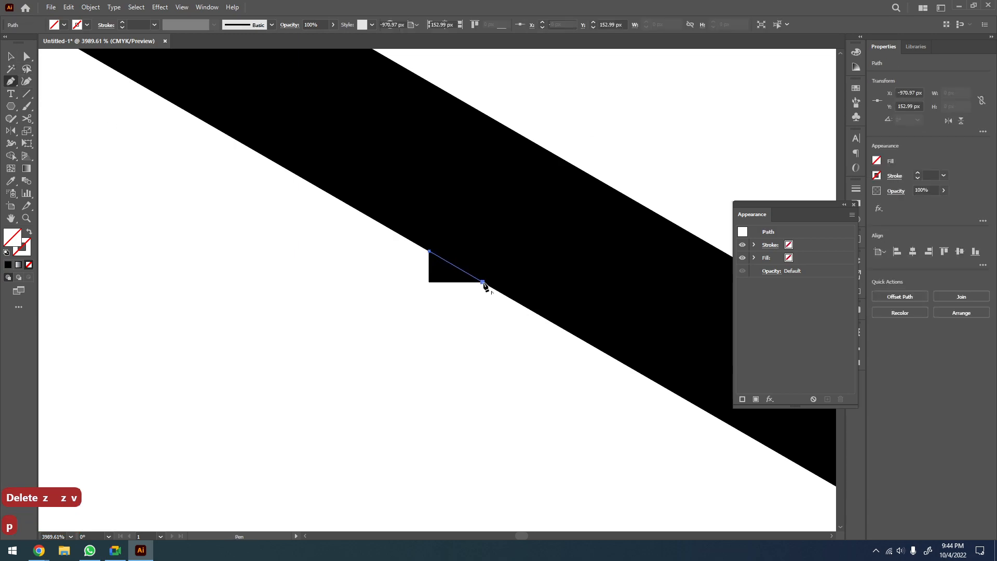
Select the path with the letter and remove the bump below the back edge with the Shape Builder
{"action": "key", "text": "v"}
{"action": "left_click_drag", "start_coordinate": [463, 283], "coordinate": [410, 230]}
{"action": "key", "text": "shift+m"}
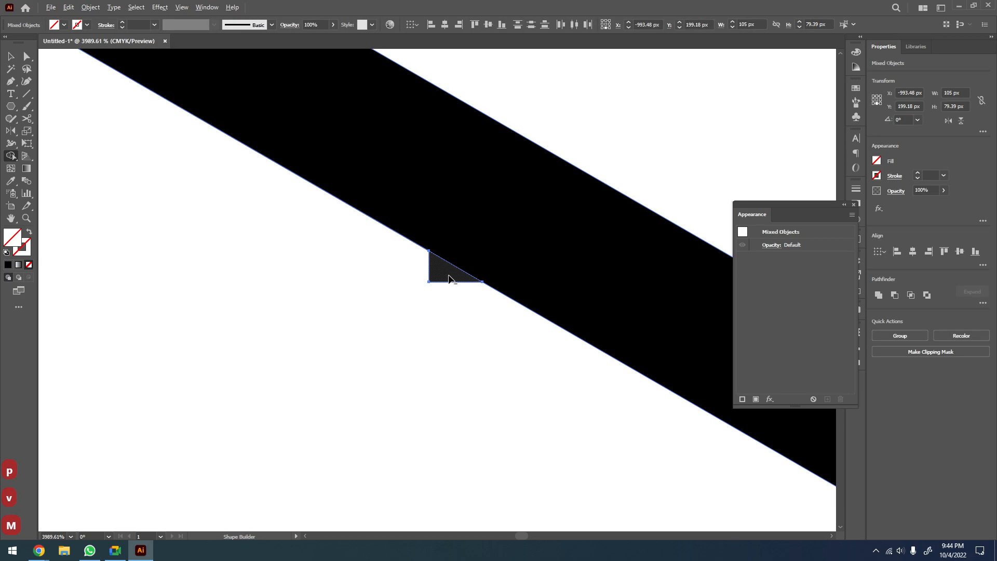
{"action": "left_click", "coordinate": [448, 275], "text": "alt"}
Draw a straight path with the Pen tool across the remaining bump on the lower block's upper front edge
{"action": "key", "text": "z"}
{"action": "scroll", "coordinate": [450, 276], "scroll_direction": "down", "scroll_amount": 4}
{"action": "key", "text": "v"}
{"action": "scroll", "coordinate": [355, 232], "scroll_direction": "down", "scroll_amount": 3}
{"action": "scroll", "coordinate": [353, 260], "scroll_direction": "down", "scroll_amount": 3}
{"action": "key", "text": "v"}
{"action": "left_click", "coordinate": [265, 216]}
{"action": "key", "text": "z"}
{"action": "left_click_drag", "start_coordinate": [311, 238], "coordinate": [241, 196]}
{"action": "key", "text": "v"}
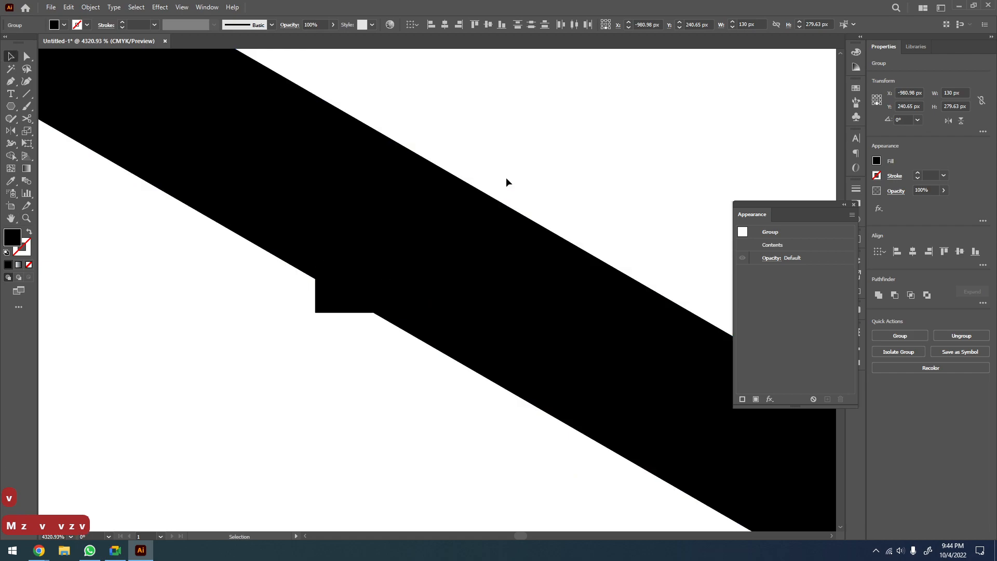
{"action": "left_click", "coordinate": [506, 182]}
{"action": "key", "text": "p"}
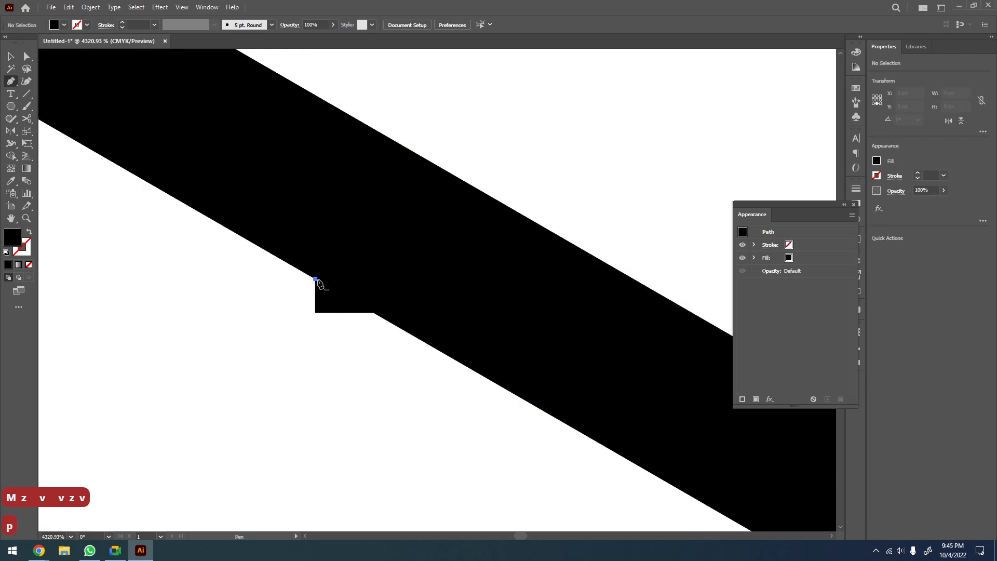
{"action": "left_click", "coordinate": [315, 279]}
{"action": "left_click", "coordinate": [374, 313]}
Select the new path with the letter and remove the upper front edge's bump with the Shape Builder
{"action": "key", "text": "v"}
{"action": "left_click_drag", "start_coordinate": [411, 361], "coordinate": [283, 229]}
{"action": "key", "text": "shift+m"}
{"action": "left_click", "coordinate": [321, 307], "text": "alt"}
{"action": "key", "text": "v"}
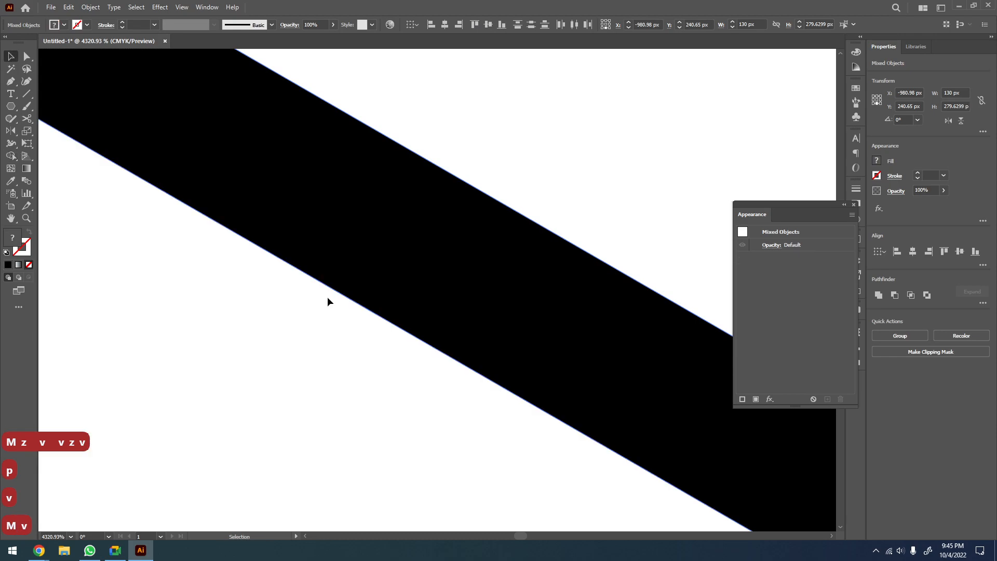
Inspect the letter's edges and corners for remaining bumps, from close up and as a whole
{"action": "key", "text": "z"}
{"action": "scroll", "coordinate": [328, 297], "scroll_direction": "down", "scroll_amount": 7}
{"action": "left_click_drag", "start_coordinate": [513, 380], "coordinate": [337, 262]}
{"action": "key", "text": "v"}
{"action": "left_click", "coordinate": [672, 194]}
{"action": "key", "text": "z"}
{"action": "left_click", "coordinate": [671, 194], "text": "alt"}
{"action": "left_click_drag", "start_coordinate": [630, 198], "coordinate": [519, 340]}
{"action": "scroll", "coordinate": [510, 292], "scroll_direction": "down", "scroll_amount": 1}
{"action": "left_click_drag", "start_coordinate": [514, 290], "coordinate": [445, 286]}
{"action": "key", "text": "v"}
{"action": "scroll", "coordinate": [467, 106], "scroll_direction": "down", "scroll_amount": 2}
{"action": "key", "text": "v"}
{"action": "key", "text": "z"}
{"action": "left_click_drag", "start_coordinate": [445, 150], "coordinate": [217, 357]}
{"action": "key", "text": "v"}
Select the whole letter S, fill it with the red swatch and deselect it
{"action": "left_click_drag", "start_coordinate": [587, 131], "coordinate": [276, 396]}
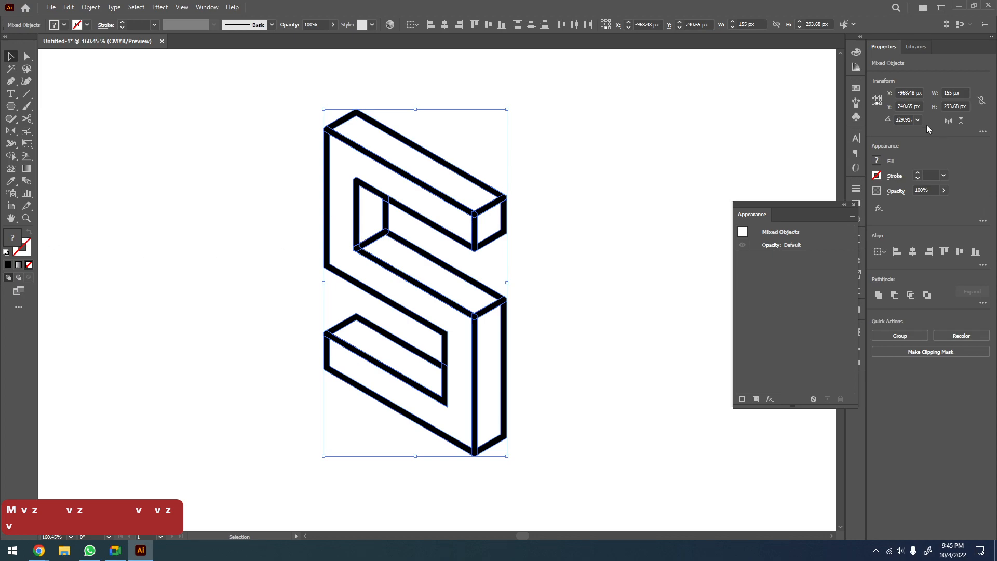
{"action": "left_click", "coordinate": [856, 88]}
{"action": "left_click", "coordinate": [749, 116]}
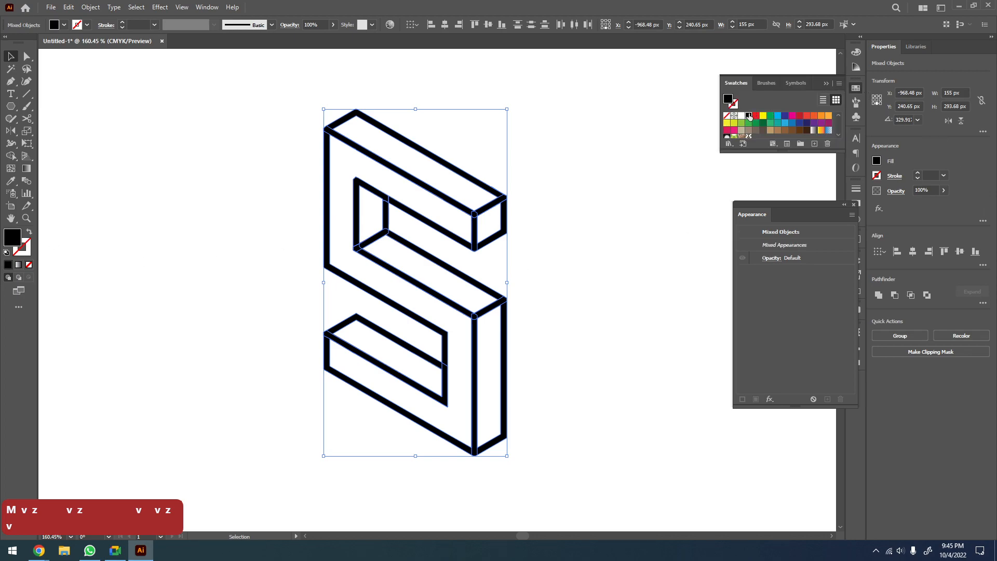
{"action": "left_click", "coordinate": [756, 115]}
{"action": "left_click", "coordinate": [691, 190]}
{"action": "key", "text": "z"}
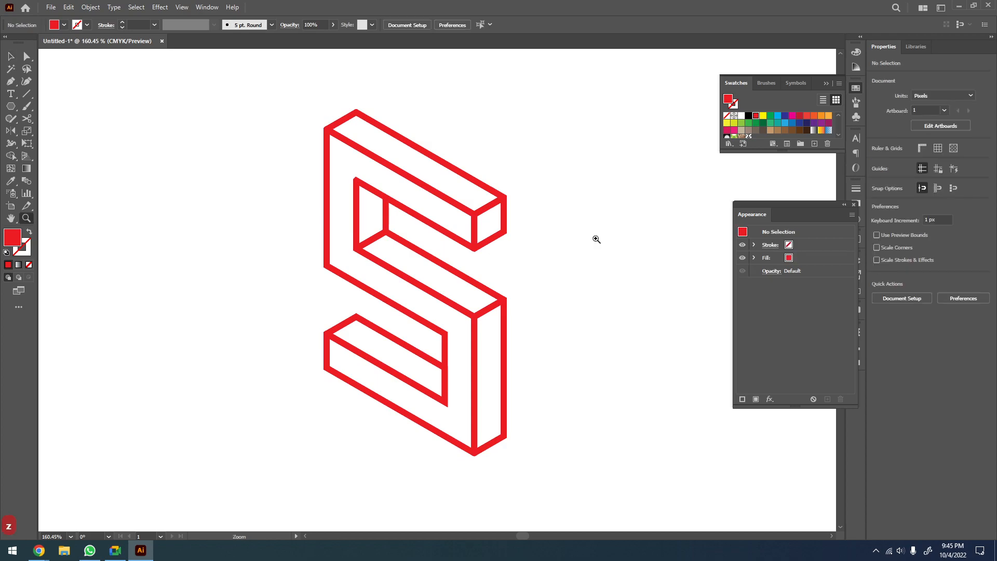
{"action": "left_click", "coordinate": [545, 245], "text": "alt"}
{"action": "left_click", "coordinate": [544, 244], "text": "alt"}
{"action": "left_click_drag", "start_coordinate": [545, 255], "coordinate": [566, 225]}
{"action": "key", "text": "z"}
{"action": "scroll", "coordinate": [595, 243], "scroll_direction": "down", "scroll_amount": 7}
{"action": "key", "text": "v"}
{"action": "left_click_drag", "start_coordinate": [266, 201], "coordinate": [389, 407]}
{"action": "key", "text": "z"}
{"action": "left_click_drag", "start_coordinate": [349, 458], "coordinate": [349, 457]}
{"action": "left_click_drag", "start_coordinate": [342, 249], "coordinate": [403, 285]}
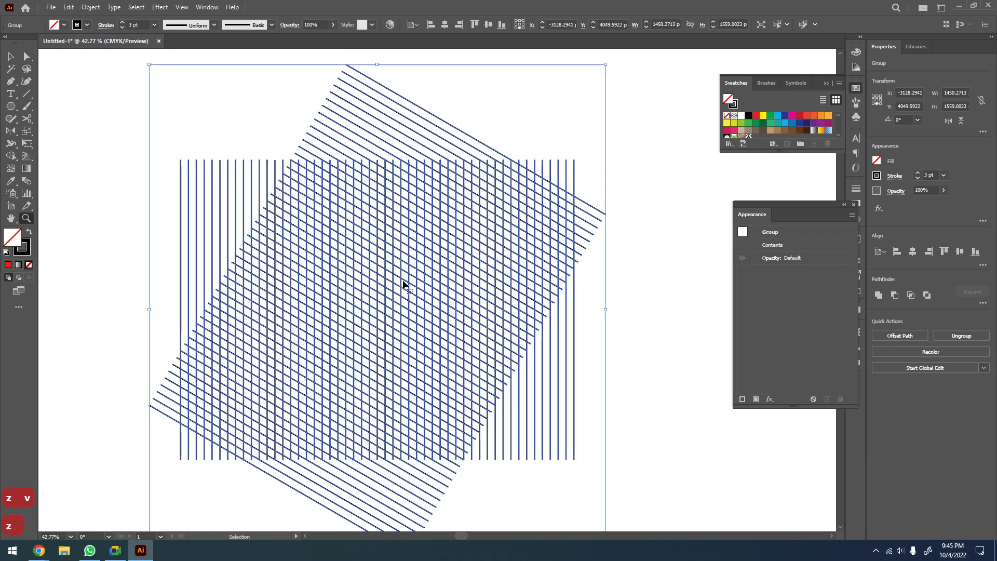
{"action": "key", "text": "ctrl+z"}
Duplicate the spare isometric line grid into the empty artboard area above the red letters
{"action": "scroll", "coordinate": [403, 282], "scroll_direction": "down", "scroll_amount": 3}
{"action": "scroll", "coordinate": [404, 281], "scroll_direction": "down", "scroll_amount": 4}
{"action": "left_click_drag", "start_coordinate": [301, 172], "coordinate": [364, 343]}
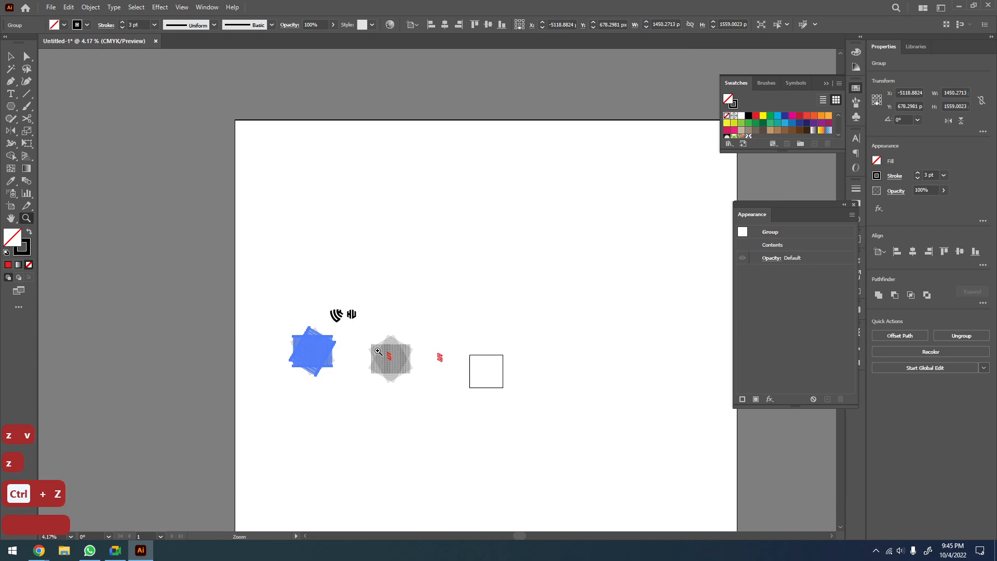
{"action": "key", "text": "v"}
{"action": "left_click", "coordinate": [343, 420]}
{"action": "left_click", "coordinate": [305, 352]}
{"action": "left_click_drag", "start_coordinate": [305, 351], "coordinate": [461, 289]}
{"action": "key", "text": "z"}
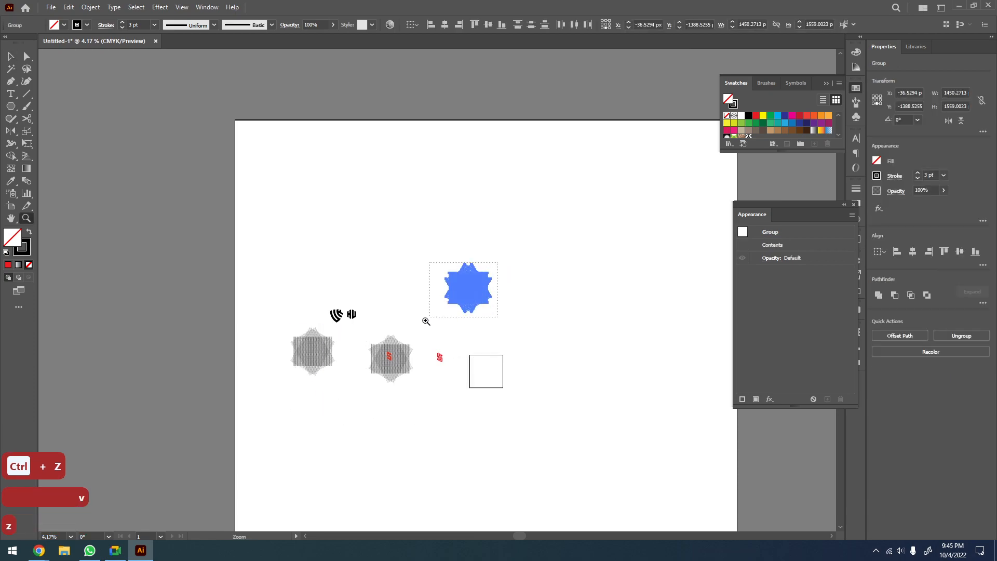
Activate the Shape Builder on the duplicated isometric grid with a black fill and no stroke
{"action": "left_click_drag", "start_coordinate": [410, 310], "coordinate": [512, 275]}
{"action": "left_click_drag", "start_coordinate": [600, 171], "coordinate": [423, 325]}
{"action": "scroll", "coordinate": [448, 285], "scroll_direction": "down", "scroll_amount": 3}
{"action": "left_click", "coordinate": [457, 285]}
{"action": "left_click", "coordinate": [428, 311]}
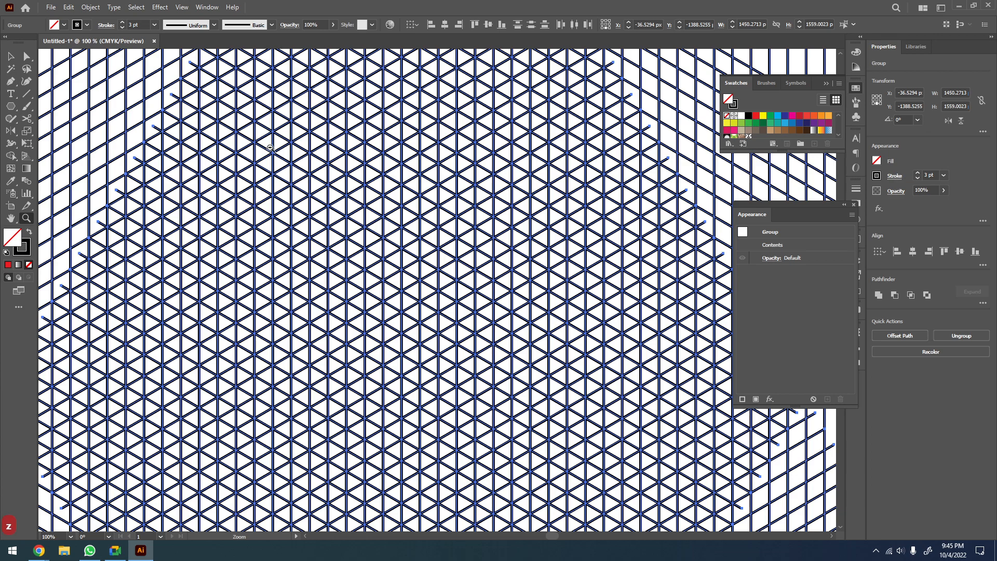
{"action": "left_click", "coordinate": [268, 145], "text": "alt"}
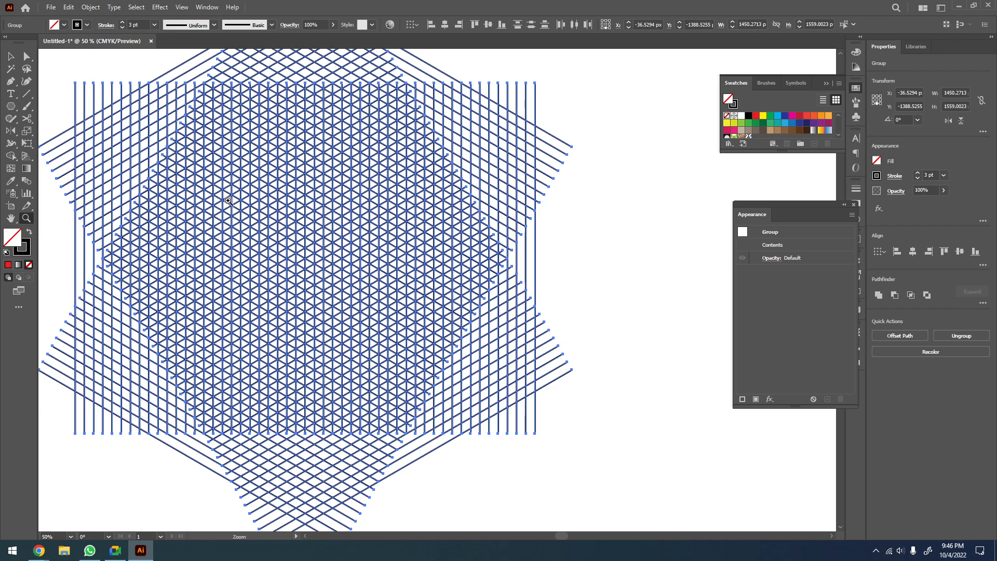
{"action": "key", "text": "z"}
{"action": "left_click_drag", "start_coordinate": [285, 290], "coordinate": [372, 289]}
{"action": "left_click_drag", "start_coordinate": [372, 251], "coordinate": [291, 250]}
{"action": "key", "text": "z"}
{"action": "key", "text": "shift+m"}
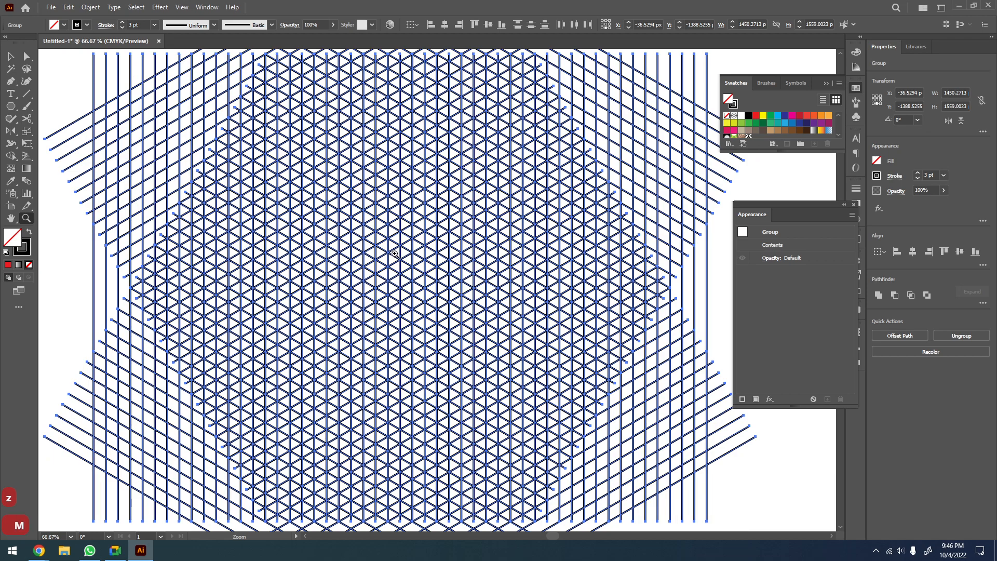
{"action": "left_click", "coordinate": [29, 234]}
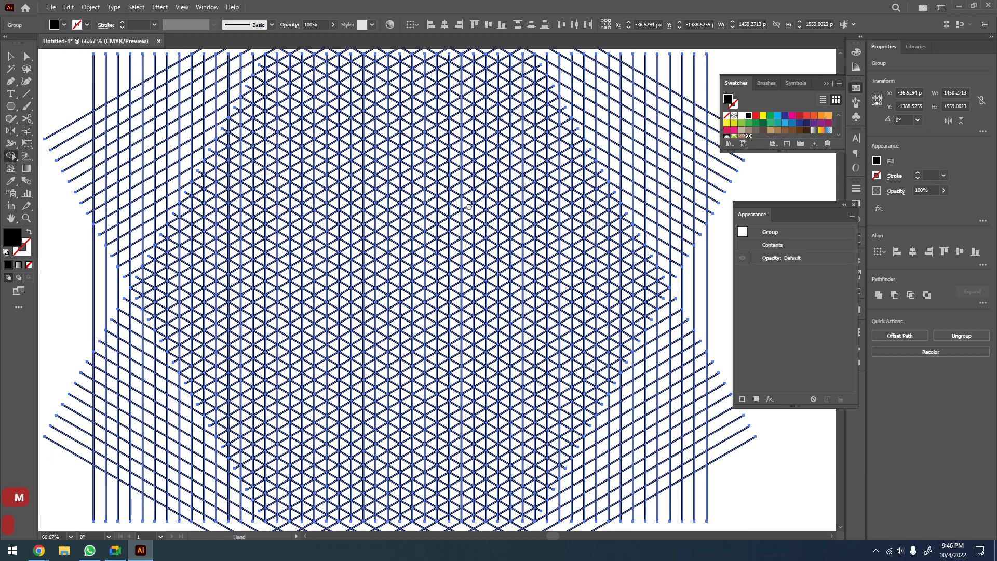
{"action": "key", "text": "space"}
{"action": "left_click_drag", "start_coordinate": [474, 189], "coordinate": [465, 211]}
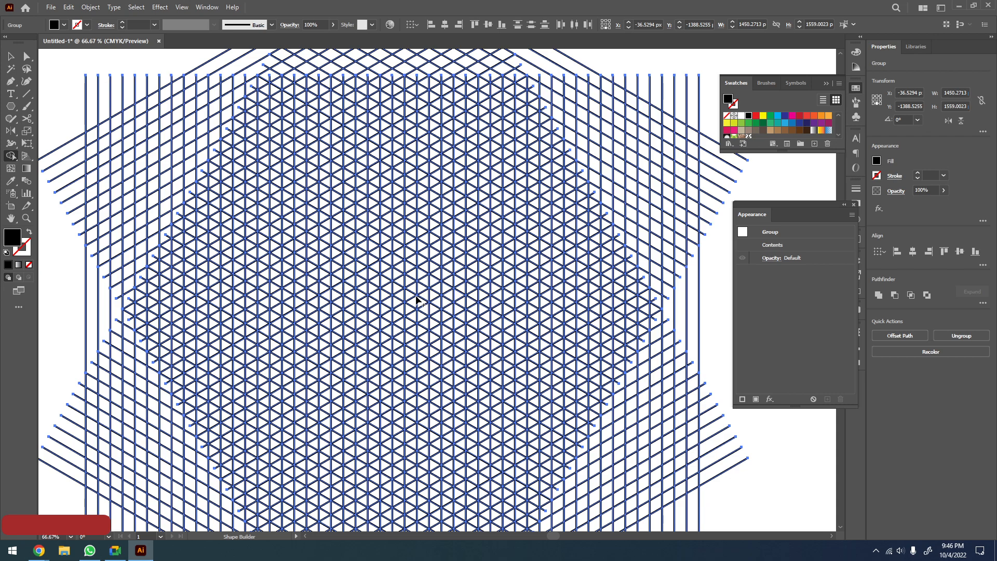
Merge grid cells with the Shape Builder into a black block letter S, five columns wide, slanting down to the right
{"action": "key", "text": "shift+x"}
{"action": "key", "text": "z"}
{"action": "left_click", "coordinate": [415, 281]}
{"action": "key", "text": "shift+m"}
{"action": "left_click", "coordinate": [26, 233]}
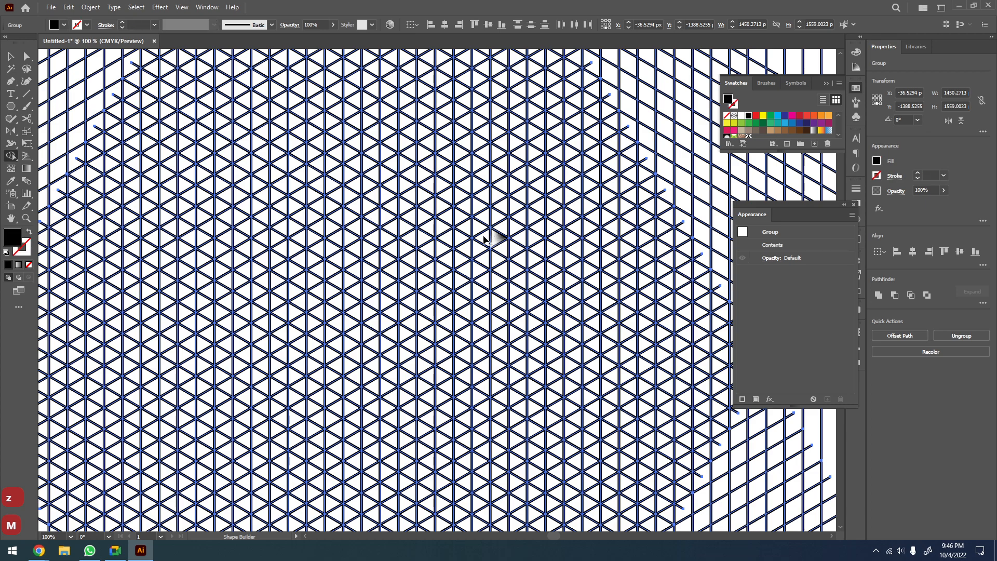
{"action": "left_click_drag", "start_coordinate": [496, 239], "coordinate": [429, 269]}
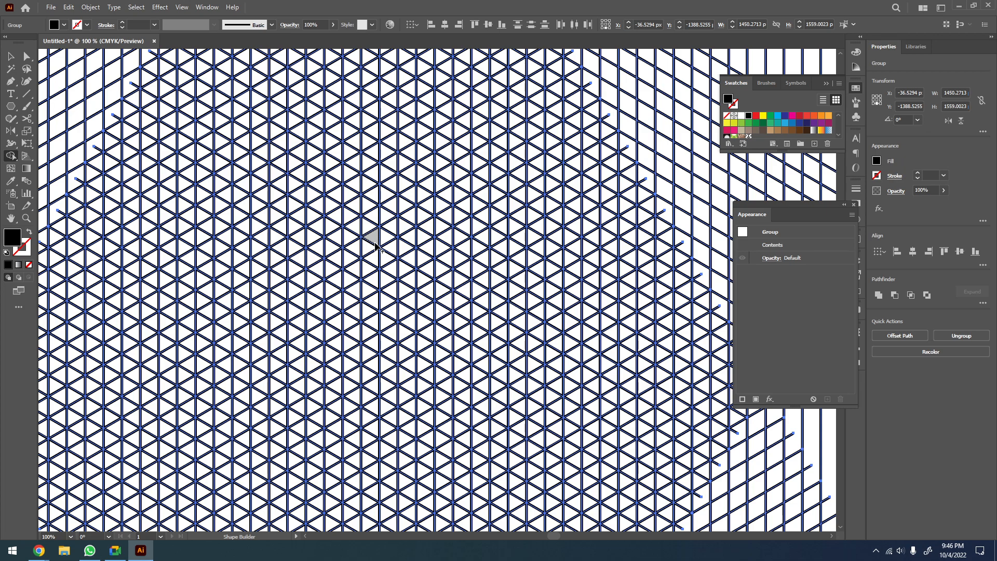
{"action": "mouse_move", "coordinate": [374, 242]}
{"action": "left_mouse_down"}
{"action": "mouse_move", "coordinate": [365, 291]}
{"action": "mouse_move", "coordinate": [373, 296]}
{"action": "mouse_move", "coordinate": [313, 251]}
{"action": "left_mouse_up"}
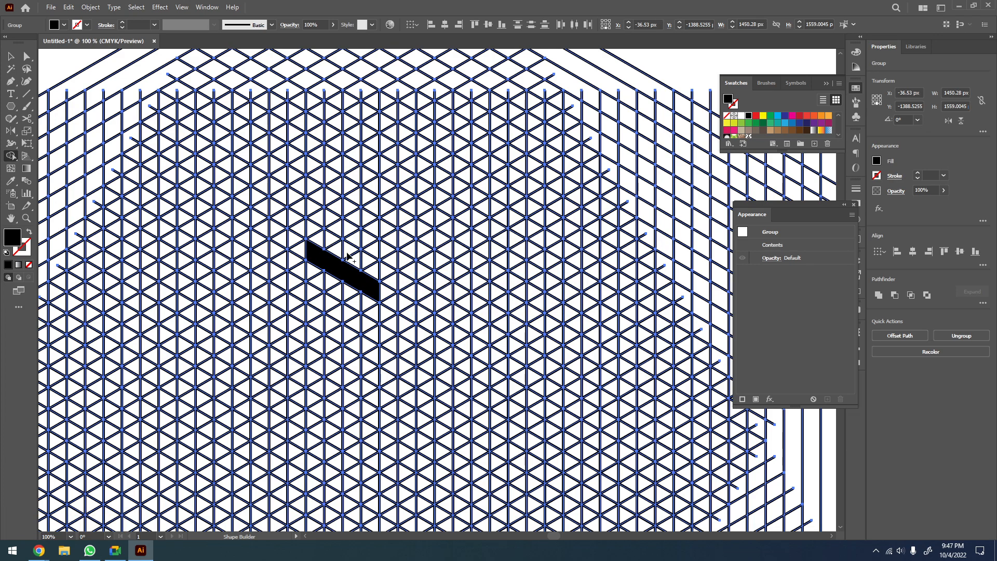
{"action": "left_click_drag", "start_coordinate": [327, 254], "coordinate": [297, 247]}
{"action": "mouse_move", "coordinate": [298, 281]}
{"action": "left_mouse_down"}
{"action": "mouse_move", "coordinate": [299, 313]}
{"action": "mouse_move", "coordinate": [361, 358]}
{"action": "mouse_move", "coordinate": [362, 293]}
{"action": "mouse_move", "coordinate": [364, 349]}
{"action": "mouse_move", "coordinate": [290, 308]}
{"action": "mouse_move", "coordinate": [290, 291]}
{"action": "mouse_move", "coordinate": [223, 303]}
{"action": "left_mouse_up"}
{"action": "key", "text": "space"}
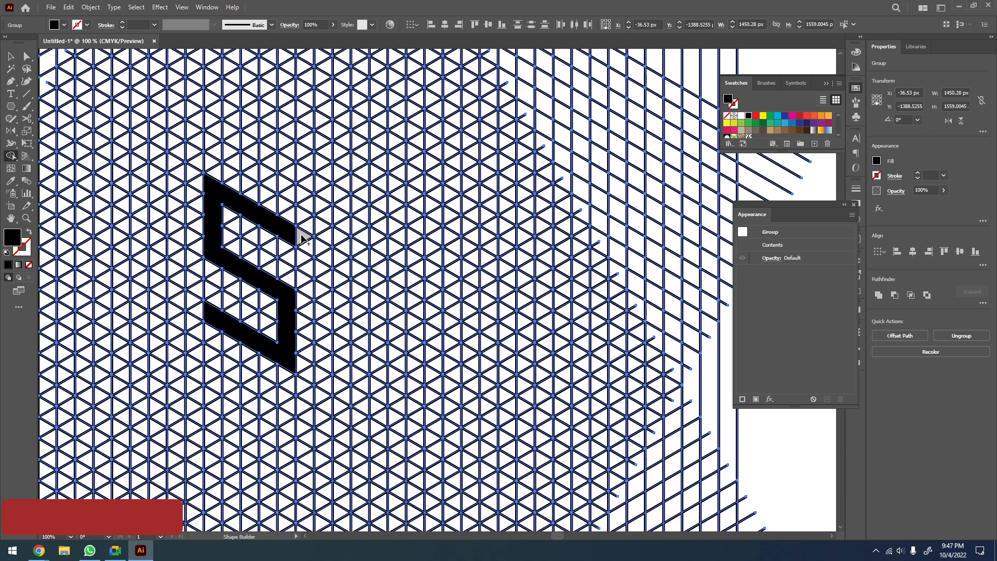
Merge grid cells into a black block letter A on the mirrored isometric plane, joined to the S's right edge
{"action": "left_click_drag", "start_coordinate": [309, 235], "coordinate": [378, 191]}
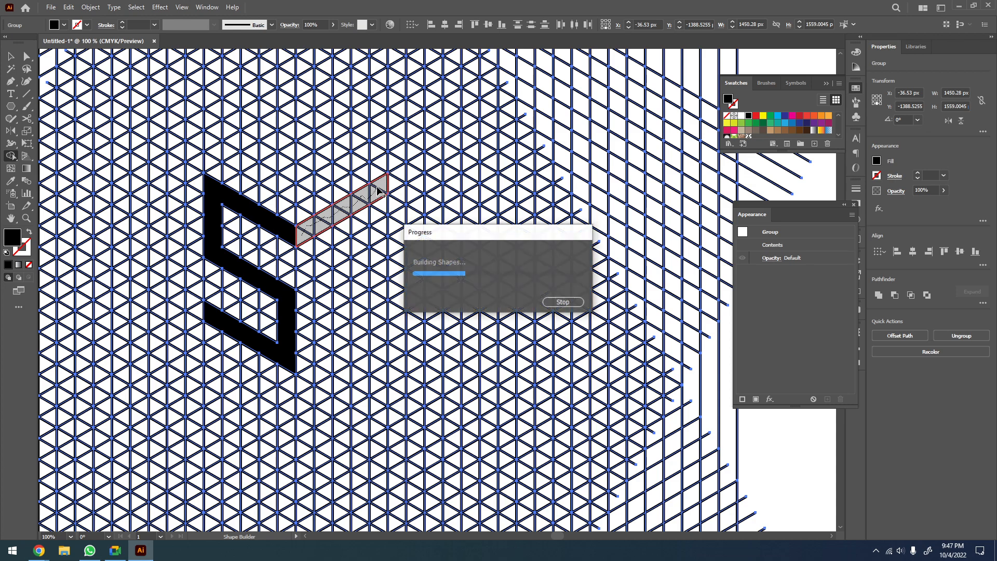
{"action": "left_click_drag", "start_coordinate": [306, 236], "coordinate": [307, 372]}
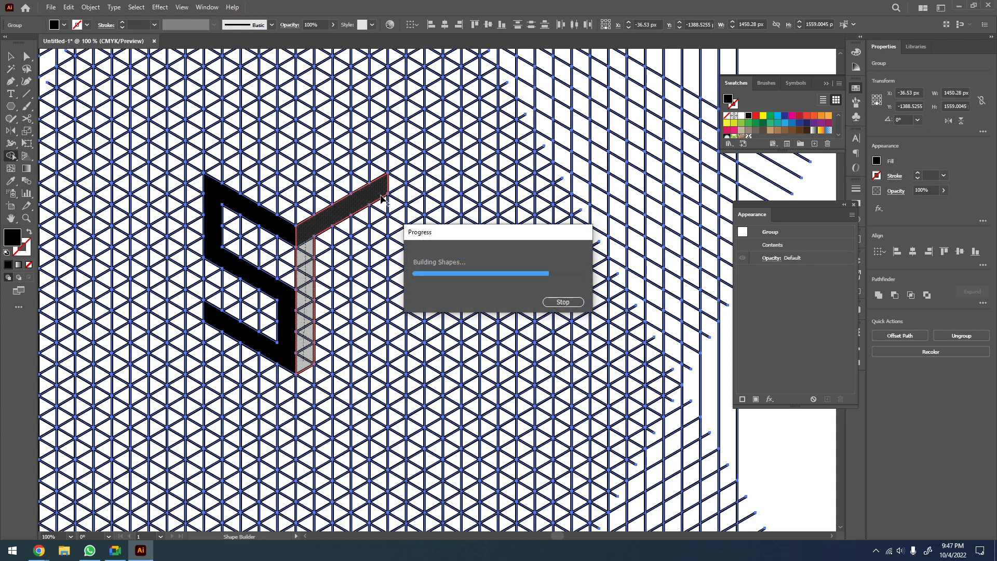
{"action": "left_click_drag", "start_coordinate": [382, 199], "coordinate": [373, 328]}
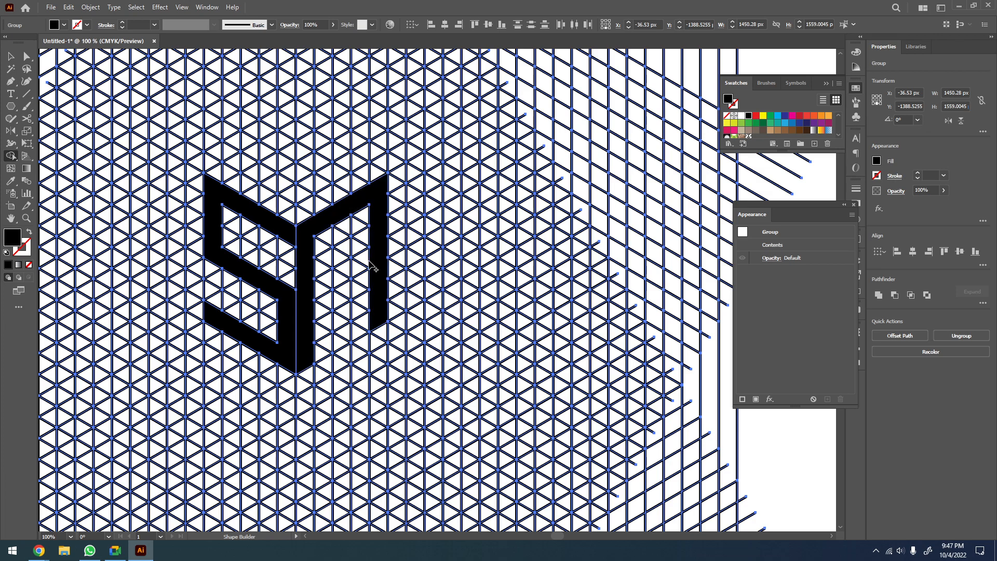
{"action": "left_click_drag", "start_coordinate": [376, 258], "coordinate": [310, 301]}
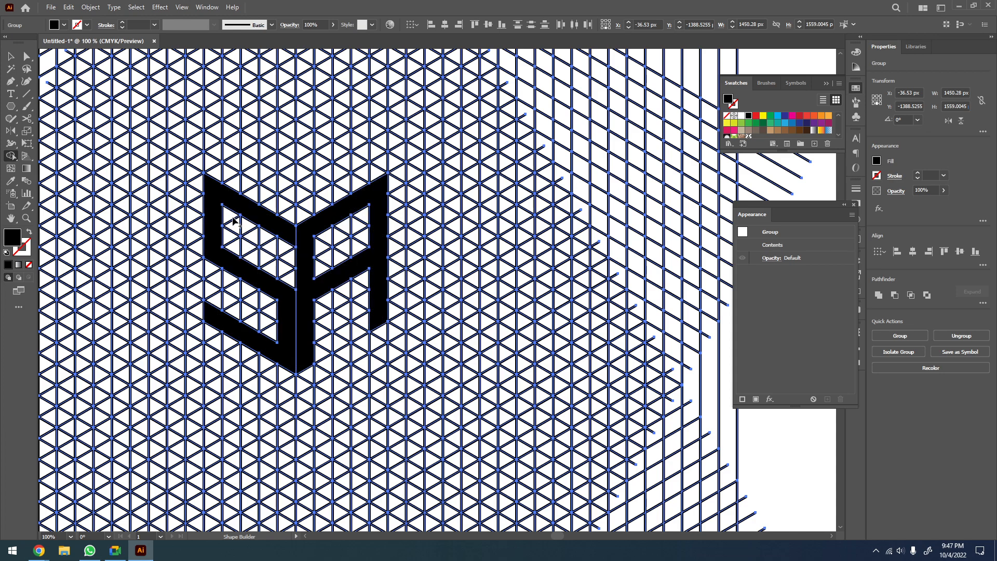
Merge the cells along the left and lower inner edges of the S's upper opening and above its bottom arm as depth faces
{"action": "left_click_drag", "start_coordinate": [232, 221], "coordinate": [231, 234]}
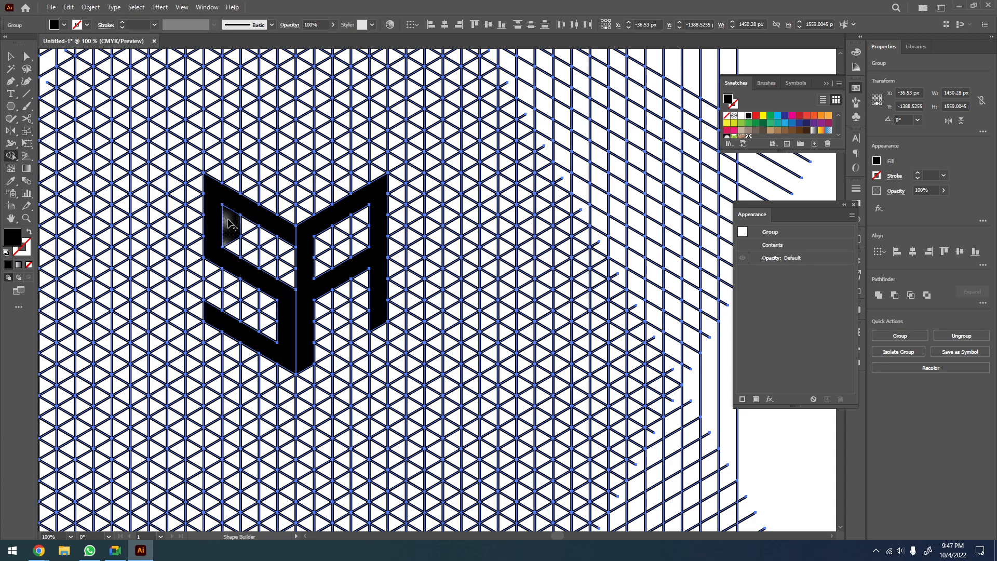
{"action": "left_click", "coordinate": [231, 236]}
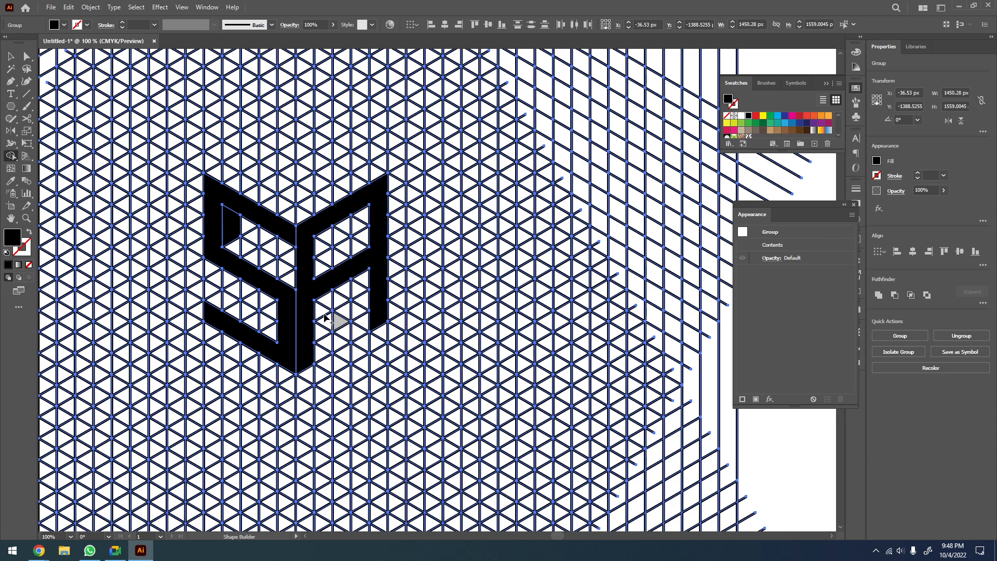
{"action": "left_click_drag", "start_coordinate": [236, 249], "coordinate": [289, 281]}
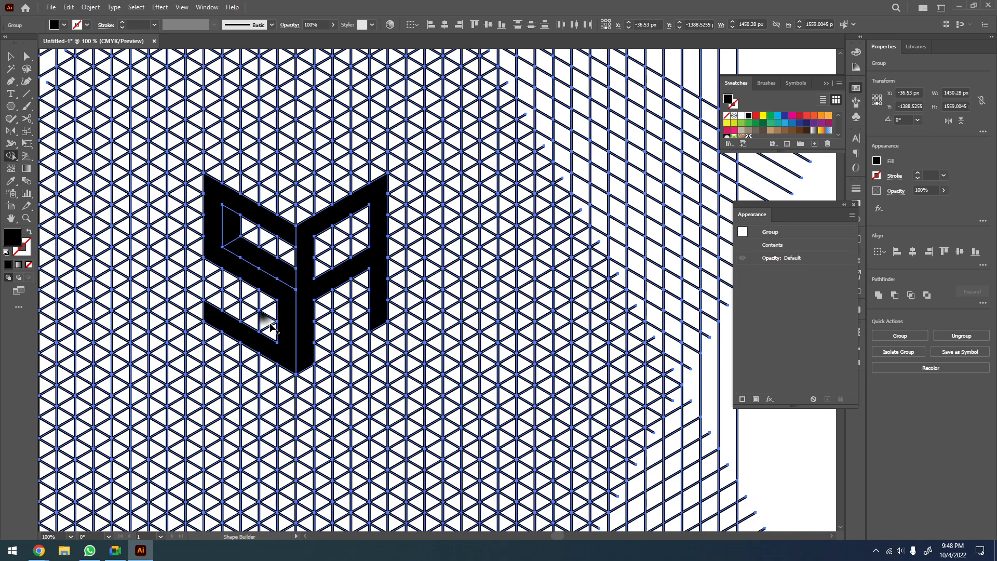
{"action": "left_click_drag", "start_coordinate": [272, 332], "coordinate": [211, 299]}
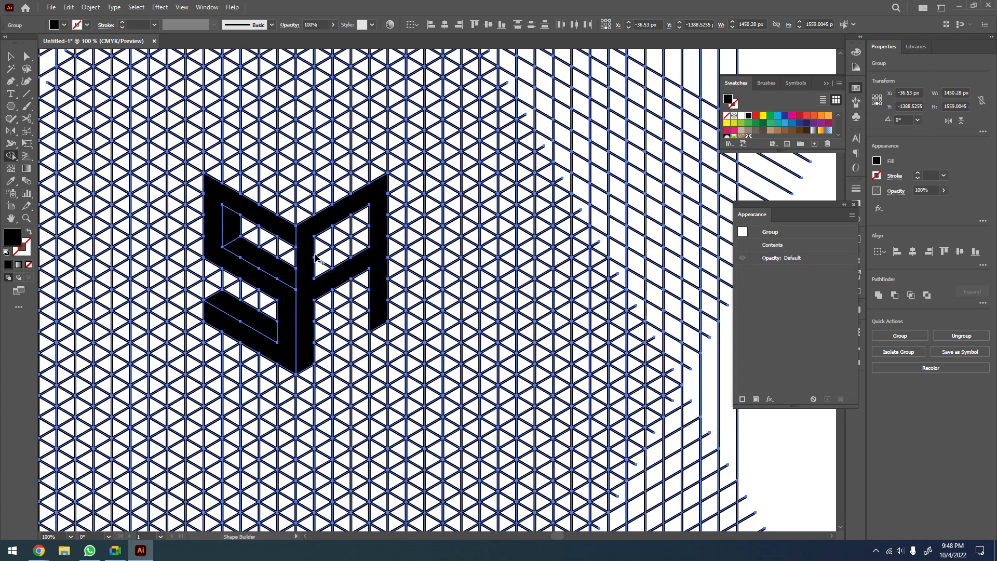
Merge the depth cells along the A's inner lower and right edges and beside its right leg
{"action": "left_click_drag", "start_coordinate": [317, 273], "coordinate": [365, 252]}
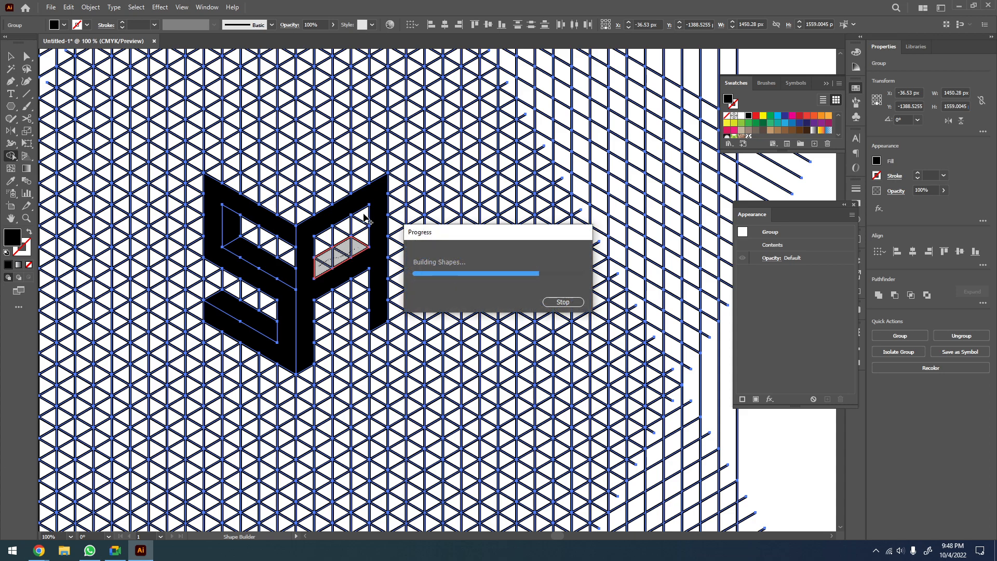
{"action": "left_click", "coordinate": [361, 228]}
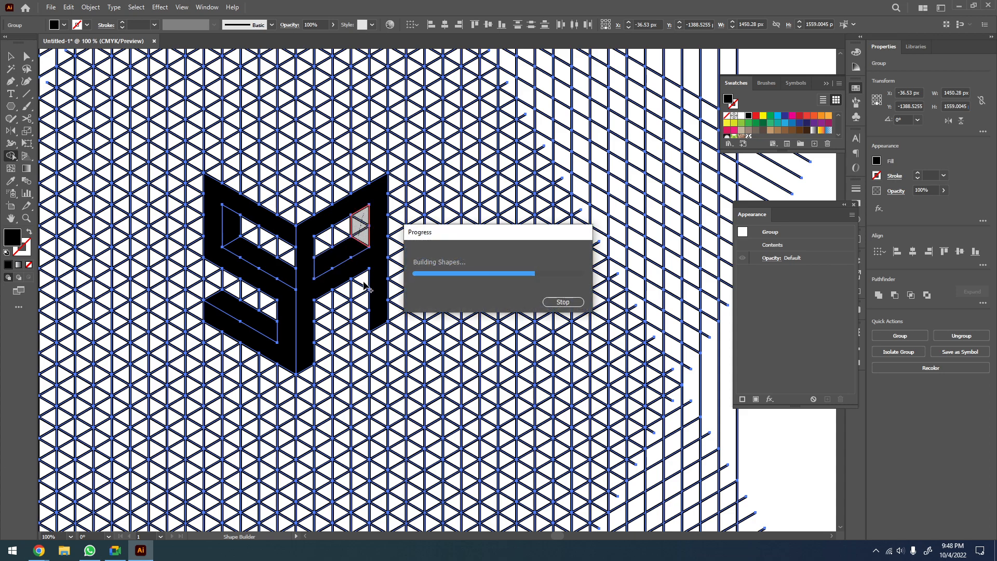
{"action": "left_click_drag", "start_coordinate": [362, 281], "coordinate": [361, 322]}
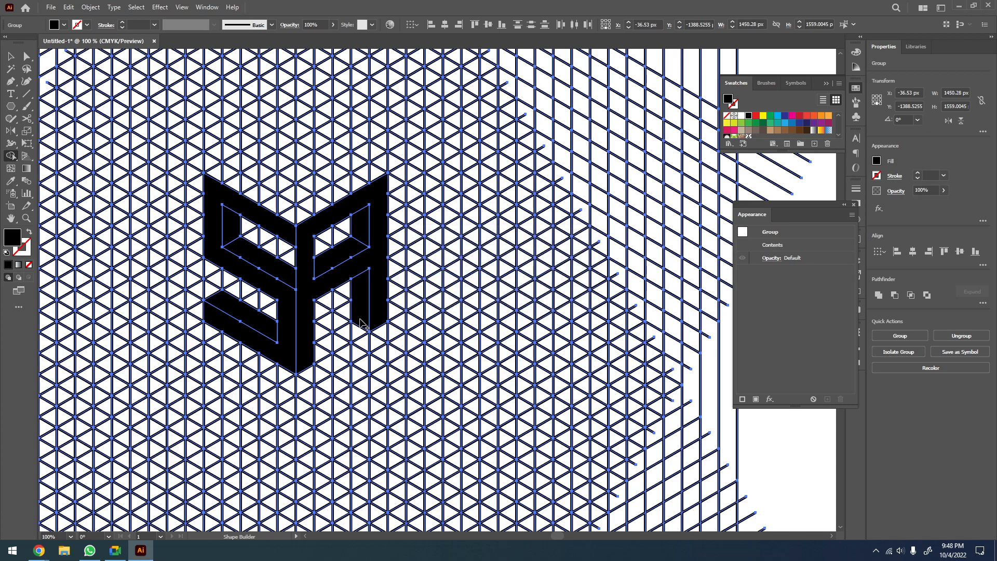
Merge the cells above the upper arms of the A and the S into their top faces
{"action": "left_click_drag", "start_coordinate": [332, 209], "coordinate": [350, 258]}
{"action": "mouse_move", "coordinate": [383, 228]}
{"action": "left_mouse_down"}
{"action": "mouse_move", "coordinate": [397, 222]}
{"action": "mouse_move", "coordinate": [316, 266]}
{"action": "mouse_move", "coordinate": [236, 222]}
{"action": "left_mouse_up"}
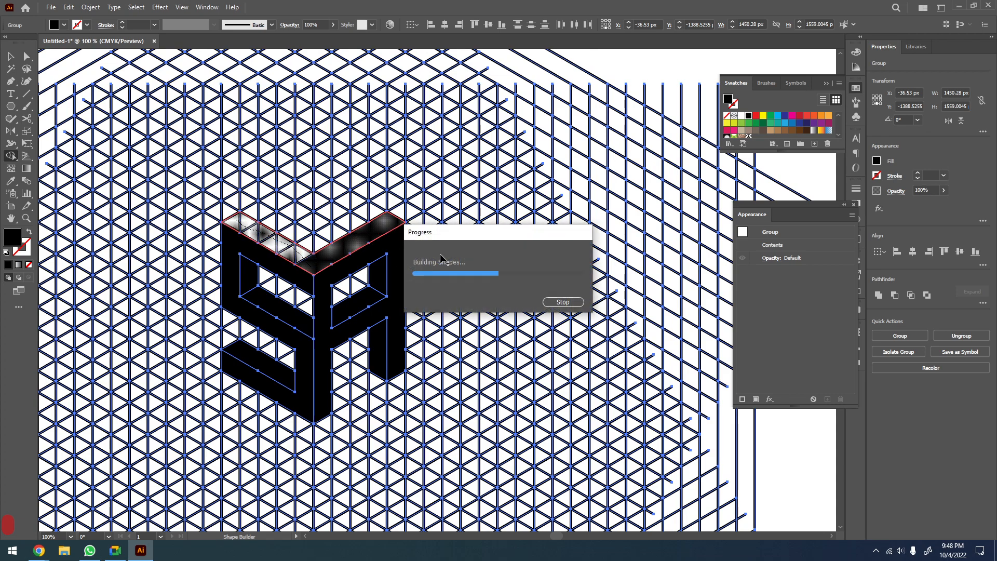
Select all the black faces of the 3D S and A monogram individually within the isometric grid
{"action": "key", "text": "v"}
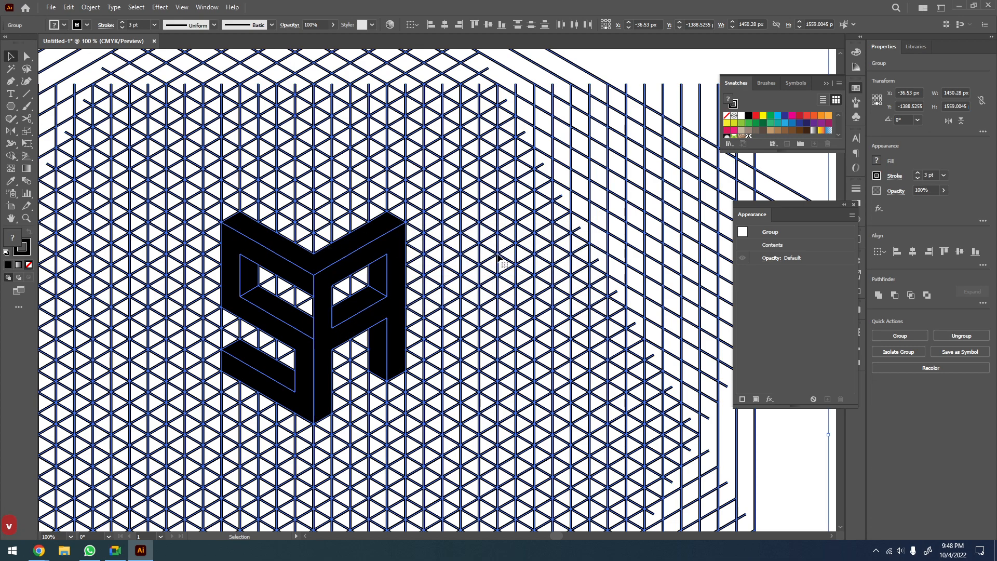
{"action": "key", "text": "space"}
{"action": "left_click_drag", "start_coordinate": [479, 280], "coordinate": [424, 246]}
{"action": "key", "text": "v"}
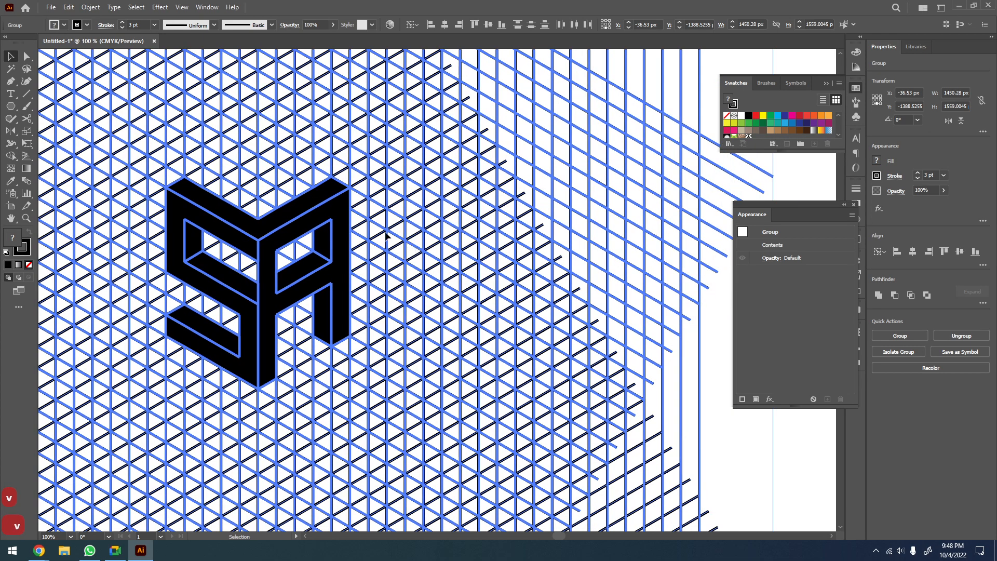
{"action": "left_click", "coordinate": [385, 236]}
{"action": "key", "text": "a"}
{"action": "left_click", "coordinate": [307, 211]}
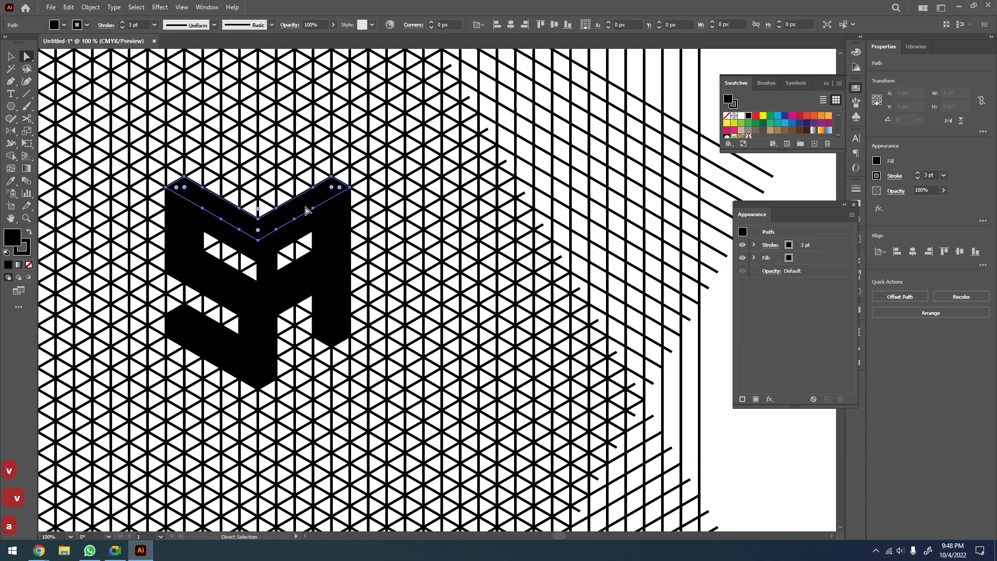
{"action": "left_click", "coordinate": [271, 240], "text": "shift"}
{"action": "left_click", "coordinate": [323, 248], "text": "shift"}
{"action": "left_click", "coordinate": [324, 312], "text": "shift"}
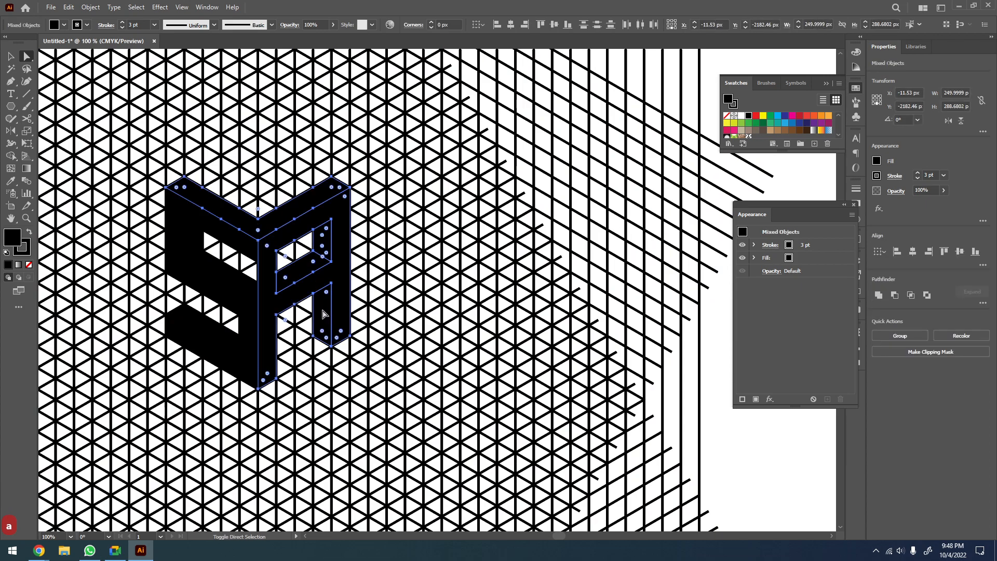
{"action": "left_click", "coordinate": [225, 360], "text": "shift"}
{"action": "left_click", "coordinate": [221, 326], "text": "shift"}
{"action": "left_click", "coordinate": [226, 274], "text": "shift"}
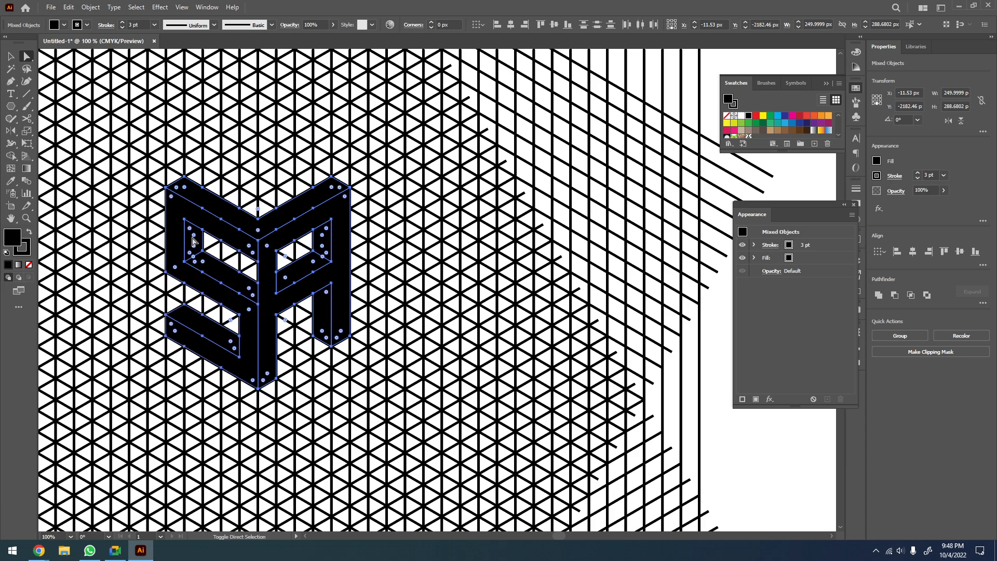
Place a copy of the selected S and A monogram on the blank canvas beside the grid
{"action": "key", "text": "z"}
{"action": "scroll", "coordinate": [247, 253], "scroll_direction": "down", "scroll_amount": 3}
{"action": "key", "text": "v"}
{"action": "left_click_drag", "start_coordinate": [254, 263], "coordinate": [490, 263]}
{"action": "left_click", "coordinate": [535, 229]}
{"action": "key", "text": "z"}
{"action": "left_click_drag", "start_coordinate": [542, 211], "coordinate": [390, 306]}
{"action": "scroll", "coordinate": [386, 305], "scroll_direction": "down", "scroll_amount": 3}
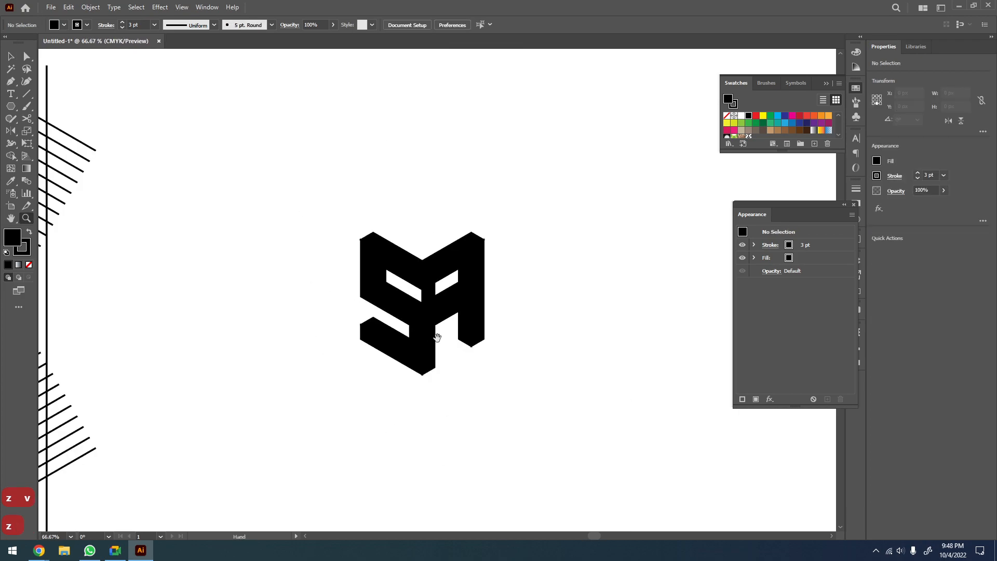
{"action": "left_click_drag", "start_coordinate": [438, 338], "coordinate": [443, 304]}
Ungroup the copied monogram three times and select all of its separate faces
{"action": "key", "text": "v"}
{"action": "left_click_drag", "start_coordinate": [515, 193], "coordinate": [338, 353]}
{"action": "right_click", "coordinate": [435, 281]}
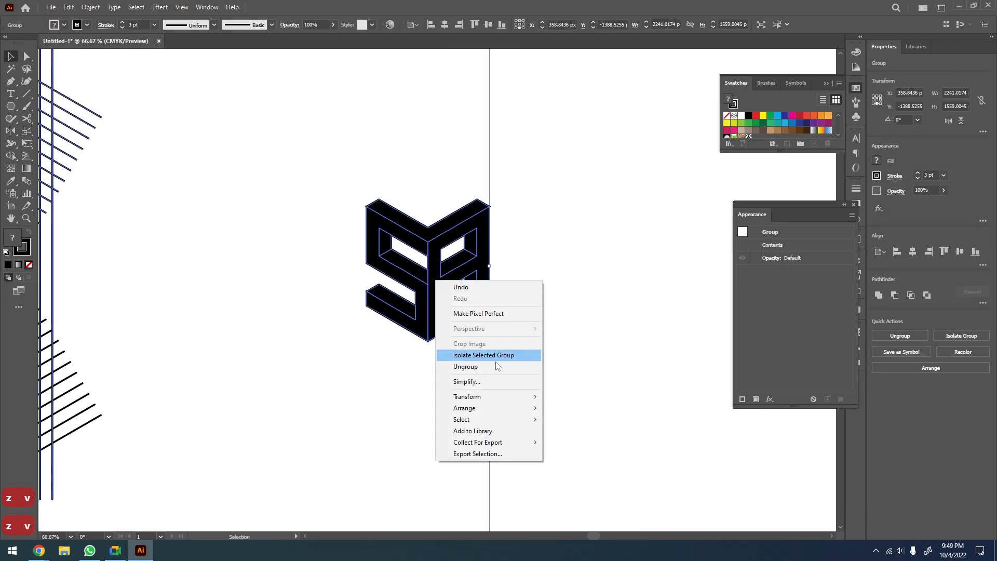
{"action": "left_click", "coordinate": [463, 368]}
{"action": "left_click_drag", "start_coordinate": [541, 171], "coordinate": [335, 347]}
{"action": "right_click", "coordinate": [461, 255]}
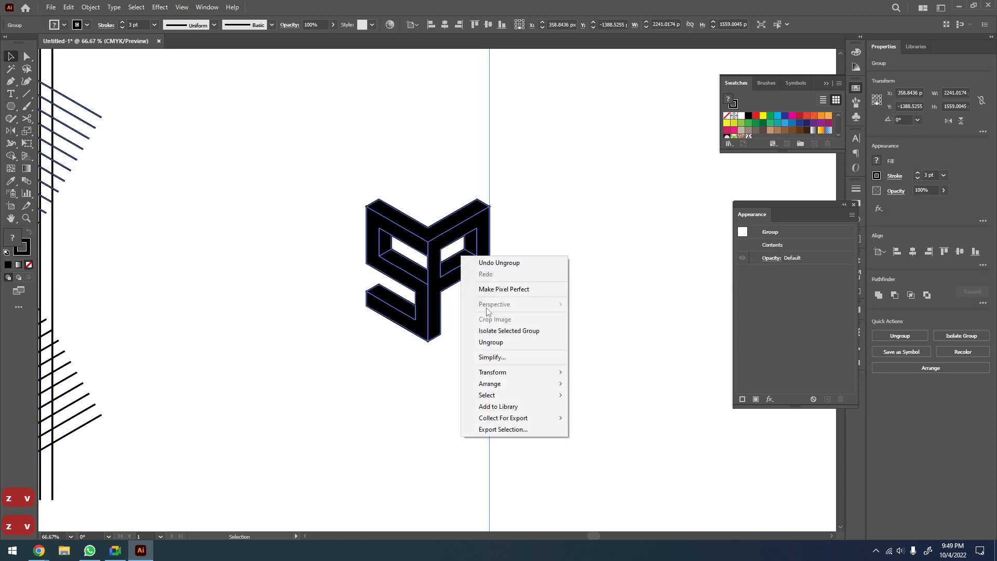
{"action": "left_click", "coordinate": [491, 343]}
{"action": "left_click_drag", "start_coordinate": [520, 173], "coordinate": [338, 353]}
{"action": "right_click", "coordinate": [442, 266]}
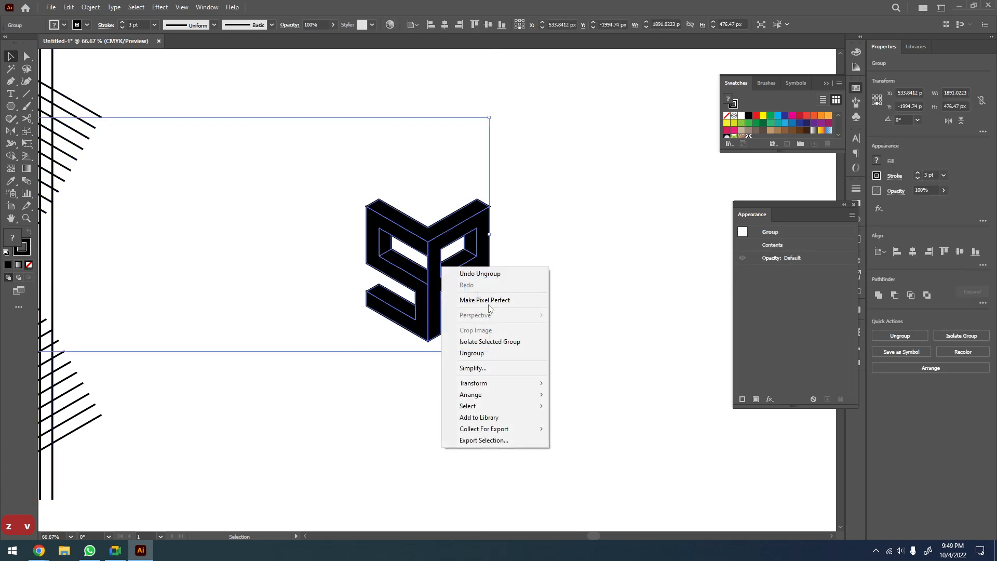
{"action": "left_click", "coordinate": [472, 354]}
{"action": "left_click_drag", "start_coordinate": [544, 293], "coordinate": [311, 360]}
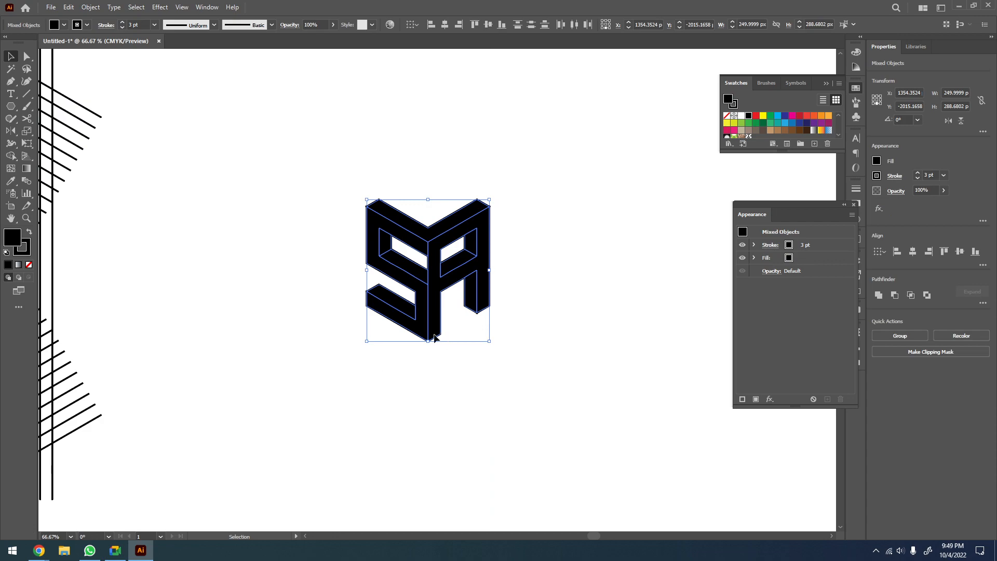
Remove the fill from the monogram copy's faces, leaving only their black strokes
{"action": "left_click", "coordinate": [29, 264]}
{"action": "left_click", "coordinate": [565, 408]}
{"action": "key", "text": "z"}
{"action": "left_click_drag", "start_coordinate": [558, 216], "coordinate": [307, 366]}
{"action": "scroll", "coordinate": [366, 267], "scroll_direction": "down", "scroll_amount": 3}
{"action": "left_click_drag", "start_coordinate": [367, 268], "coordinate": [366, 302]}
{"action": "left_click", "coordinate": [395, 326]}
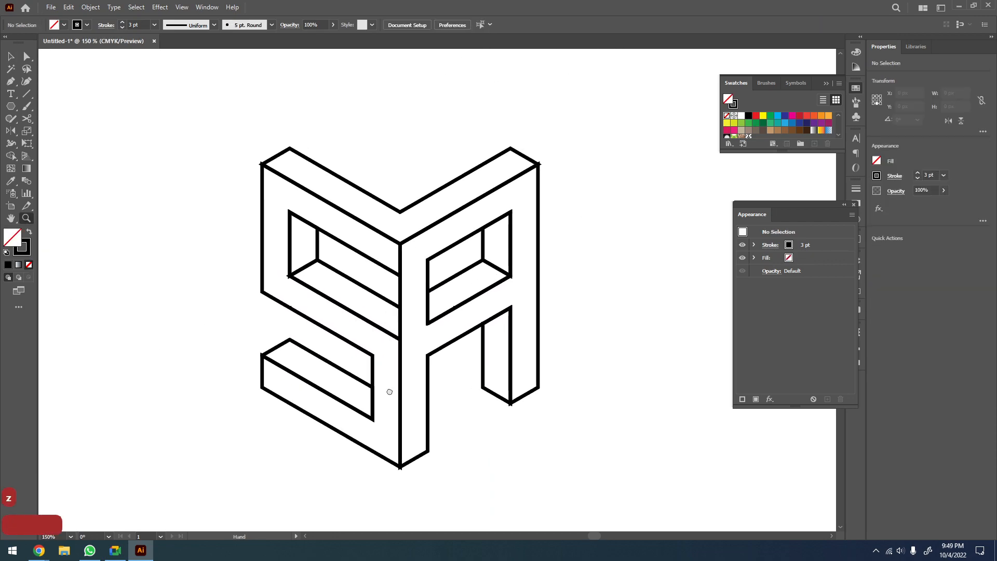
{"action": "key", "text": "v"}
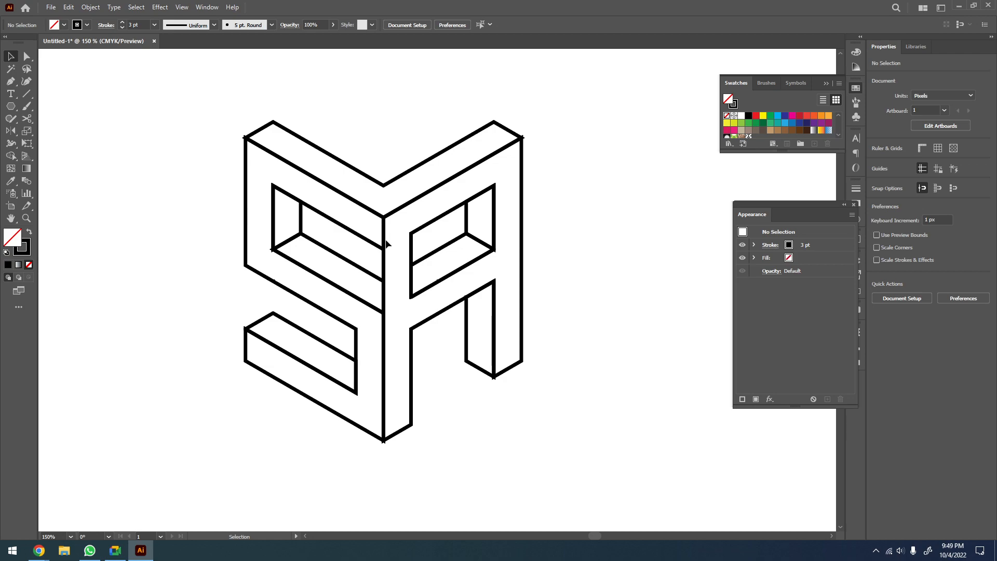
Place a copy of the blank isometric grid beyond the outlined S and A monogram for a new design
{"action": "key", "text": "z"}
{"action": "left_click_drag", "start_coordinate": [372, 250], "coordinate": [322, 259]}
{"action": "key", "text": "space"}
{"action": "left_click_drag", "start_coordinate": [322, 259], "coordinate": [431, 184]}
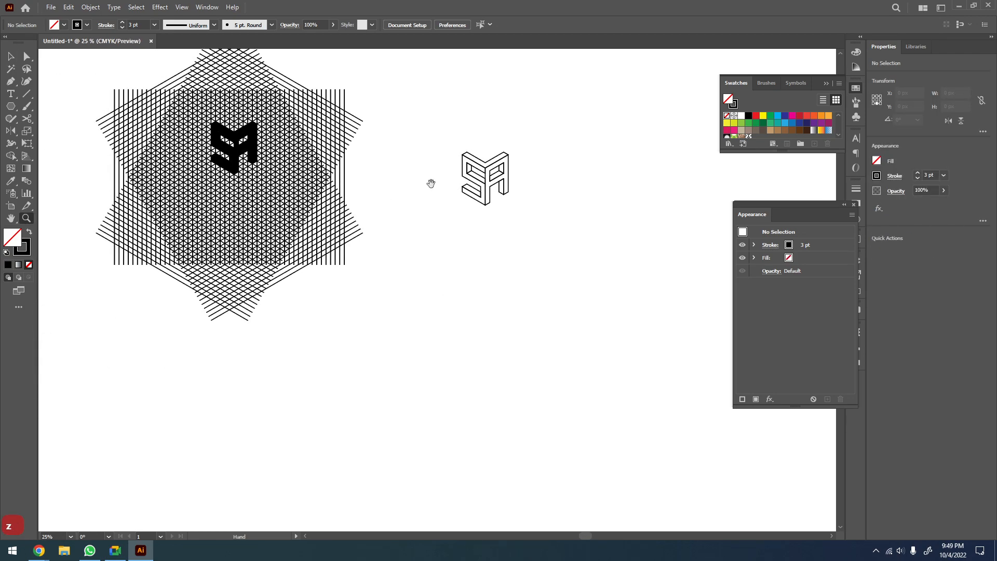
{"action": "left_click", "coordinate": [431, 183], "text": "alt"}
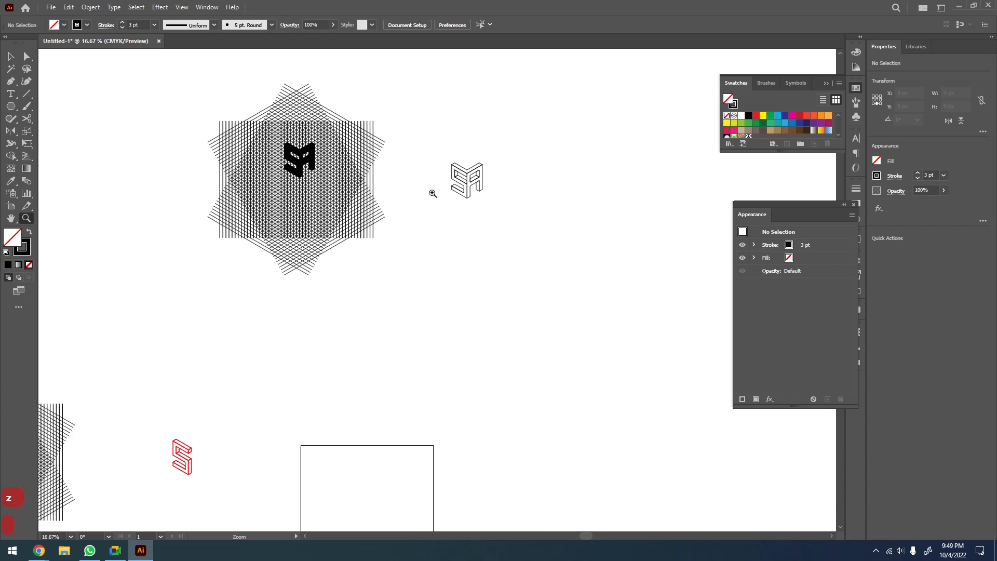
{"action": "left_click_drag", "start_coordinate": [433, 194], "coordinate": [280, 232]}
{"action": "key", "text": "v"}
{"action": "left_click", "coordinate": [229, 262]}
{"action": "left_click_drag", "start_coordinate": [254, 288], "coordinate": [223, 332]}
{"action": "key", "text": "v"}
{"action": "left_click_drag", "start_coordinate": [215, 290], "coordinate": [564, 119]}
{"action": "key", "text": "z"}
Merge cells of the new grid into a block letter S on the left isometric plane with the Shape Builder
{"action": "left_click_drag", "start_coordinate": [602, 85], "coordinate": [510, 150]}
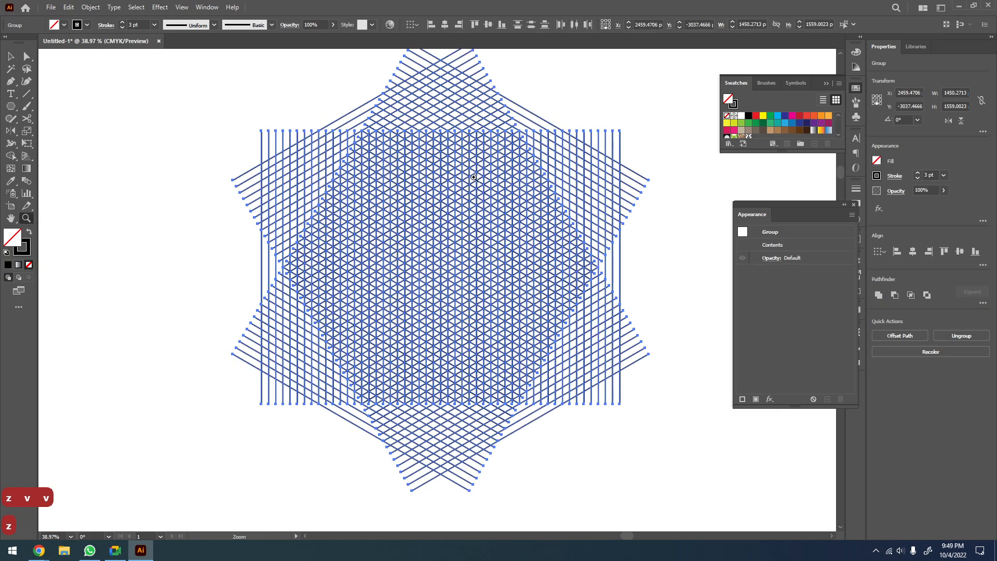
{"action": "left_click_drag", "start_coordinate": [404, 294], "coordinate": [533, 260]}
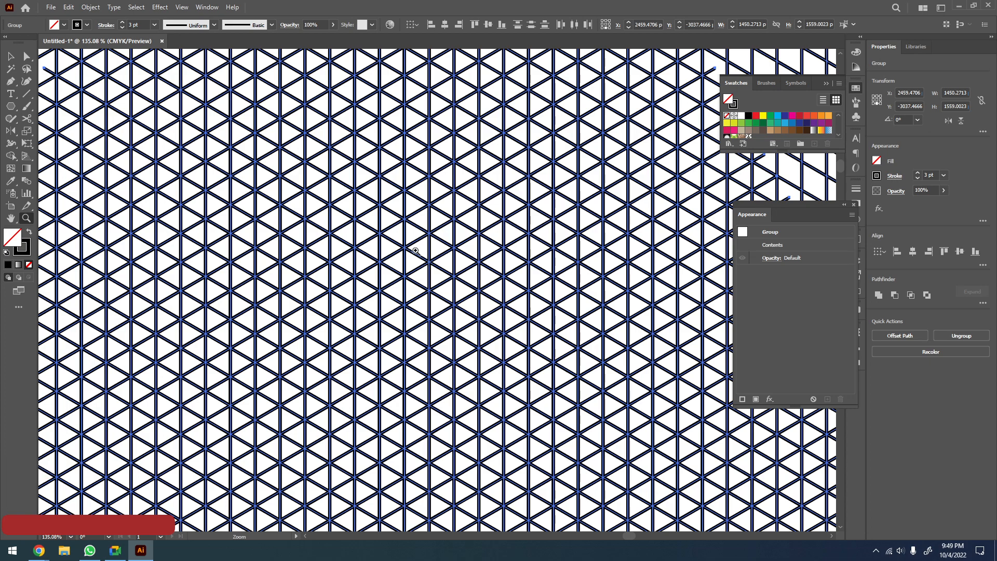
{"action": "key", "text": "shift+m"}
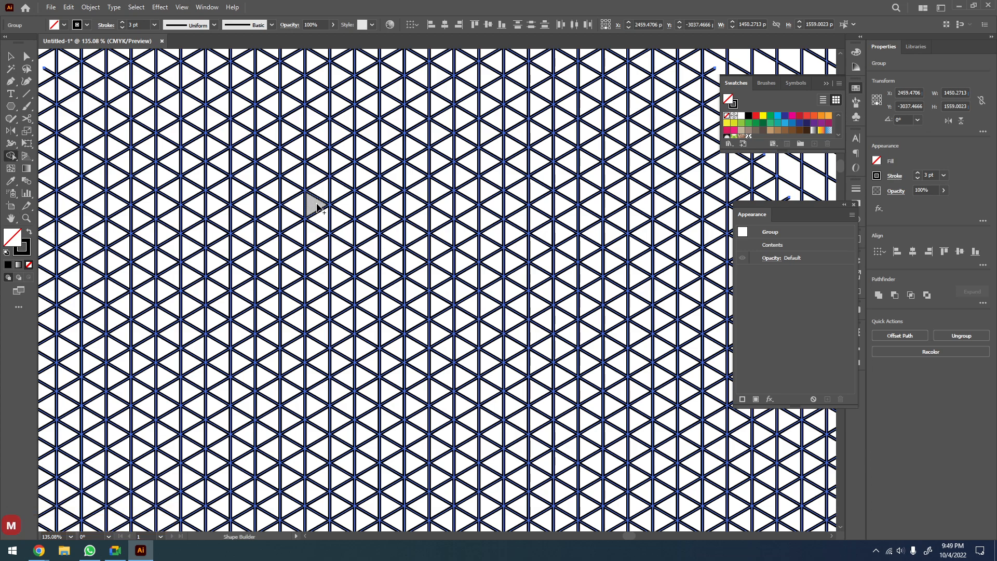
{"action": "left_click_drag", "start_coordinate": [373, 251], "coordinate": [273, 181]}
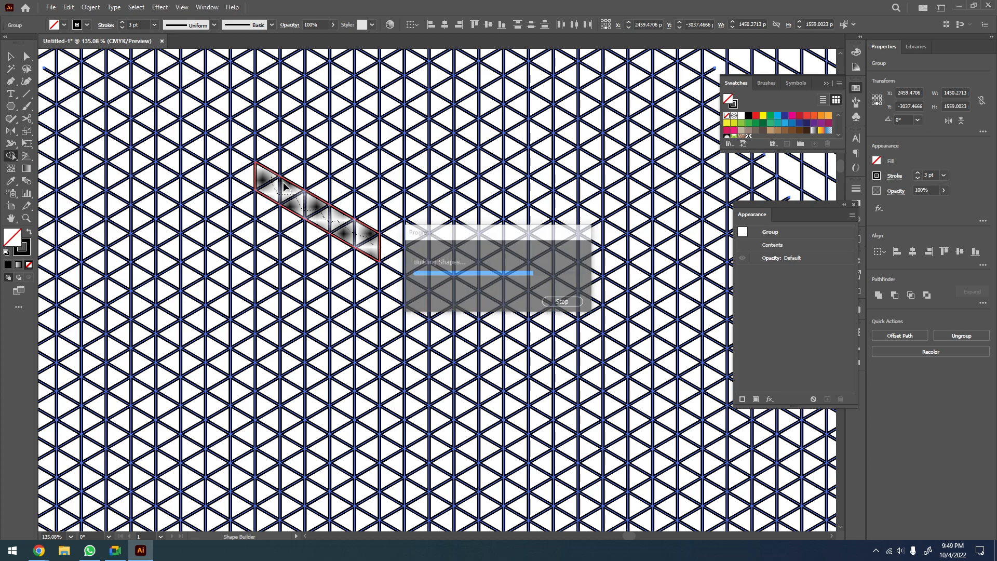
{"action": "mouse_move", "coordinate": [270, 222]}
{"action": "left_mouse_down"}
{"action": "mouse_move", "coordinate": [271, 275]}
{"action": "mouse_move", "coordinate": [370, 341]}
{"action": "mouse_move", "coordinate": [368, 334]}
{"action": "mouse_move", "coordinate": [369, 415]}
{"action": "mouse_move", "coordinate": [266, 358]}
{"action": "left_mouse_up"}
{"action": "left_click_drag", "start_coordinate": [380, 317], "coordinate": [288, 300]}
Merge cells on the right isometric plane into a three-legged block letter M joined to the S's right edge
{"action": "left_click_drag", "start_coordinate": [297, 217], "coordinate": [305, 410]}
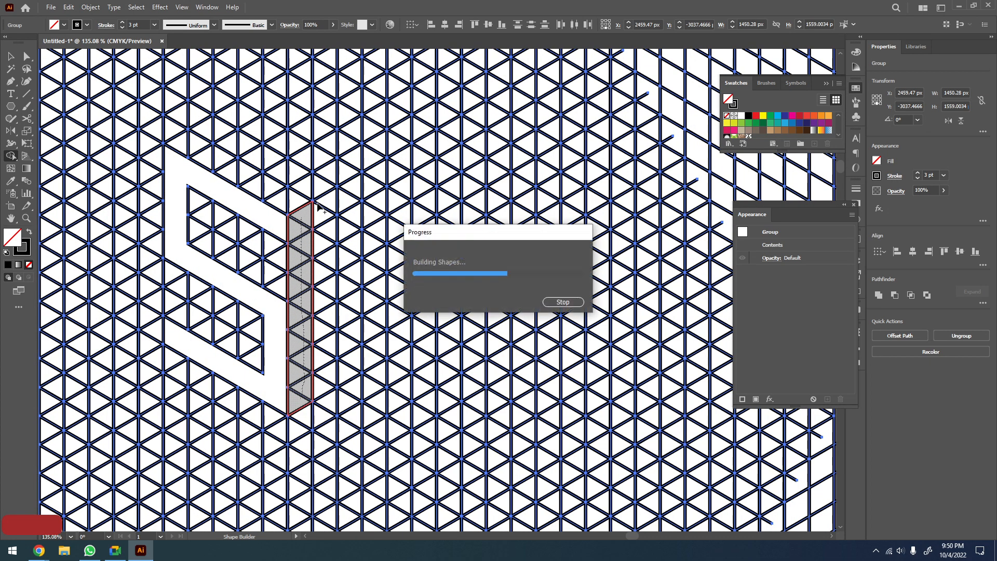
{"action": "mouse_move", "coordinate": [308, 217]}
{"action": "left_mouse_down"}
{"action": "mouse_move", "coordinate": [406, 162]}
{"action": "mouse_move", "coordinate": [401, 355]}
{"action": "left_mouse_up"}
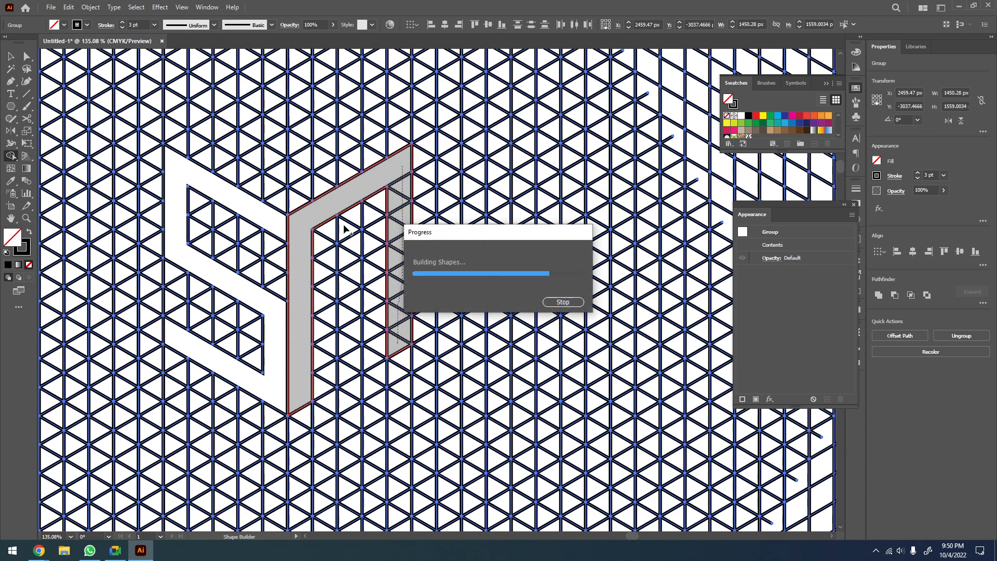
{"action": "left_click_drag", "start_coordinate": [344, 223], "coordinate": [354, 380]}
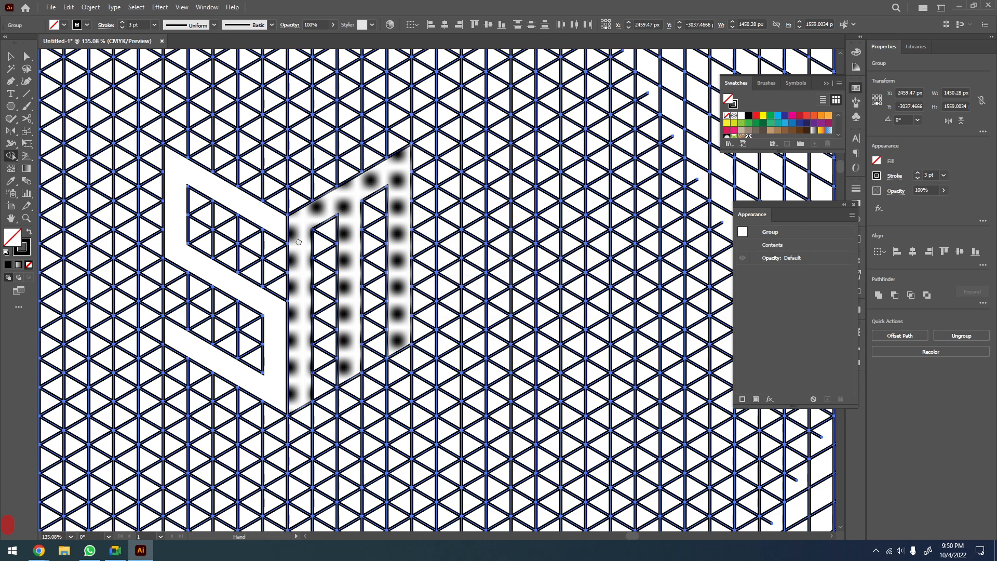
Merge the cells above both letters into an S-shaped block letter on the top isometric plane, closing the cube
{"action": "left_click_drag", "start_coordinate": [297, 238], "coordinate": [321, 285]}
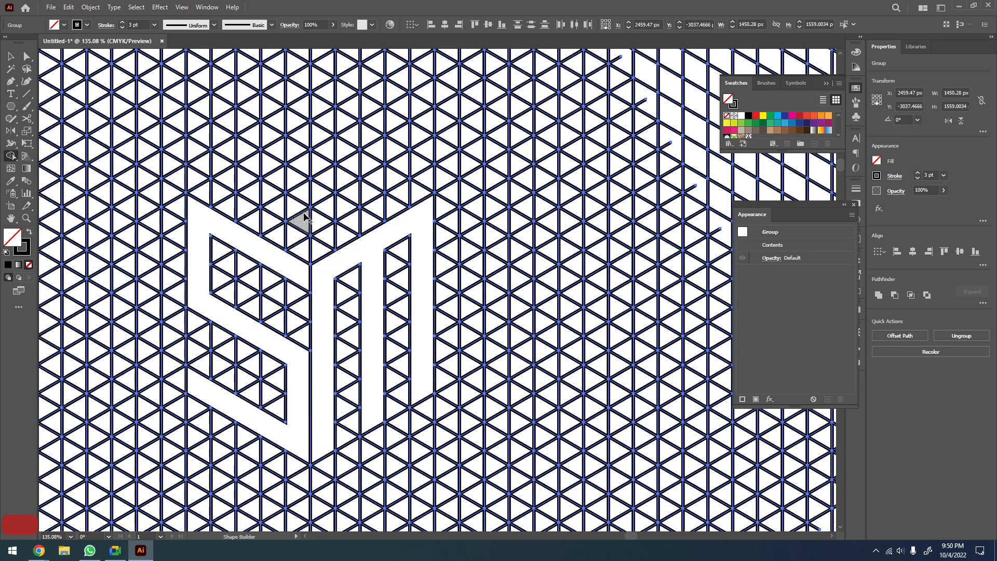
{"action": "left_click_drag", "start_coordinate": [293, 237], "coordinate": [296, 285]}
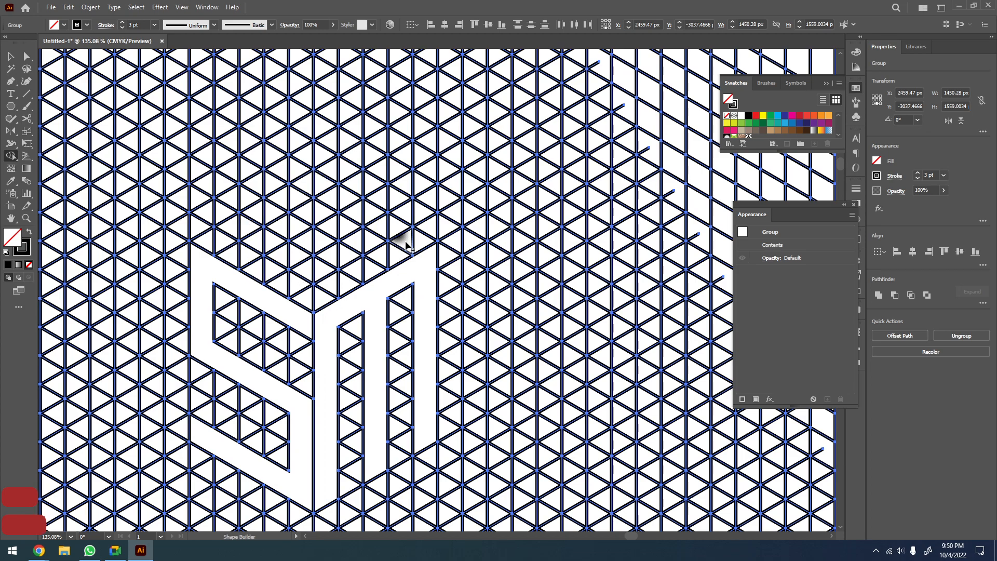
{"action": "mouse_move", "coordinate": [316, 176]}
{"action": "left_mouse_down"}
{"action": "mouse_move", "coordinate": [213, 242]}
{"action": "mouse_move", "coordinate": [250, 265]}
{"action": "mouse_move", "coordinate": [308, 254]}
{"action": "mouse_move", "coordinate": [376, 218]}
{"action": "mouse_move", "coordinate": [406, 241]}
{"action": "mouse_move", "coordinate": [318, 291]}
{"action": "mouse_move", "coordinate": [311, 305]}
{"action": "left_mouse_up"}
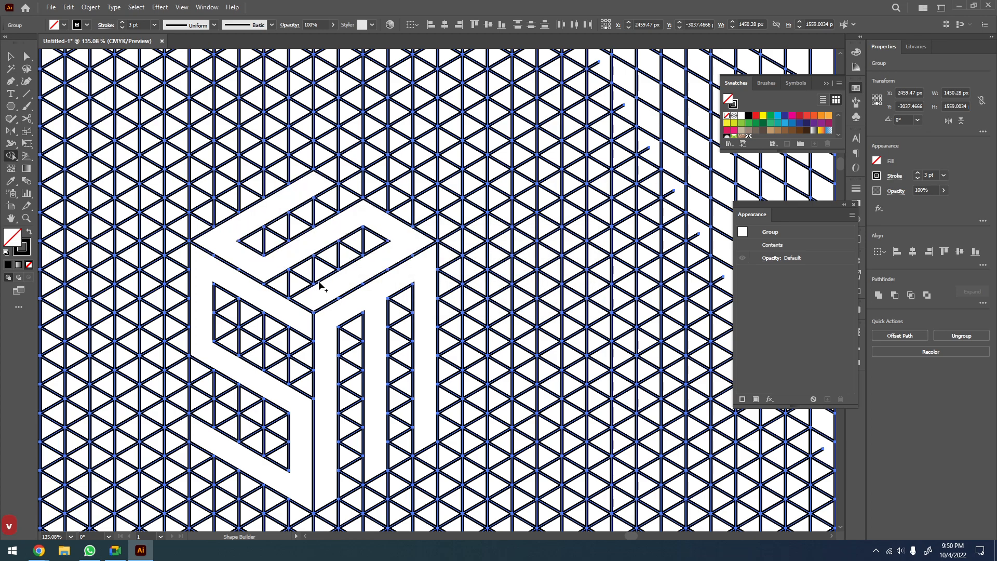
Examine the three-letter cube as a whole within the full grid
{"action": "key", "text": "z"}
{"action": "left_click_drag", "start_coordinate": [258, 232], "coordinate": [182, 232]}
{"action": "left_click_drag", "start_coordinate": [325, 254], "coordinate": [301, 220]}
{"action": "key", "text": "v"}
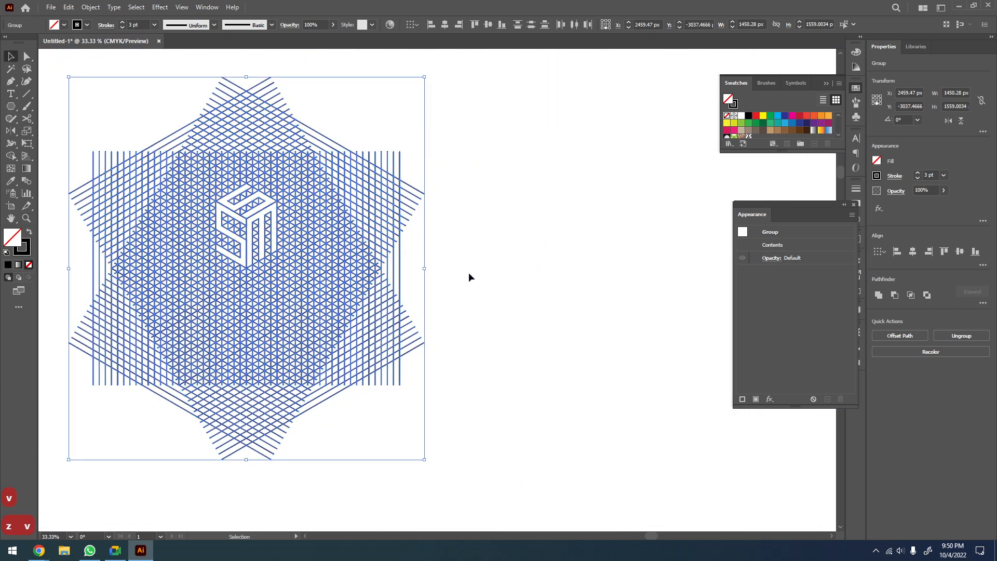
{"action": "left_click", "coordinate": [506, 277]}
{"action": "key", "text": "z"}
{"action": "left_click_drag", "start_coordinate": [392, 136], "coordinate": [156, 378]}
{"action": "scroll", "coordinate": [188, 311], "scroll_direction": "down", "scroll_amount": 5}
Reselect the grid and merge depth faces in the front S's upper opening, along its left and lower edges, and above its bottom arm
{"action": "key", "text": "v"}
{"action": "left_click_drag", "start_coordinate": [289, 244], "coordinate": [191, 365]}
{"action": "key", "text": "z"}
{"action": "left_click_drag", "start_coordinate": [213, 283], "coordinate": [435, 199]}
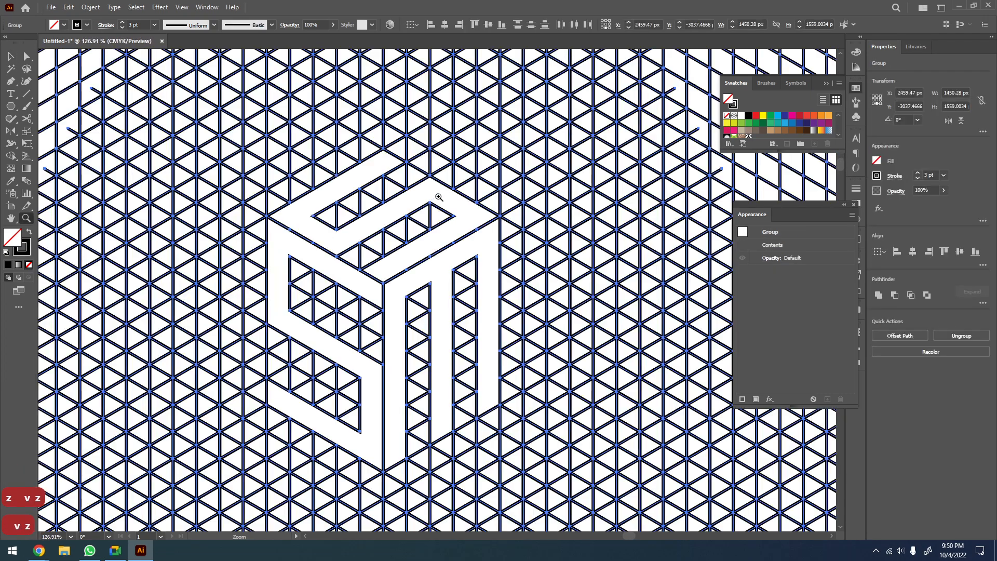
{"action": "left_click", "coordinate": [425, 209]}
{"action": "key", "text": "space"}
{"action": "left_click_drag", "start_coordinate": [379, 260], "coordinate": [362, 224]}
{"action": "key", "text": "shift+m"}
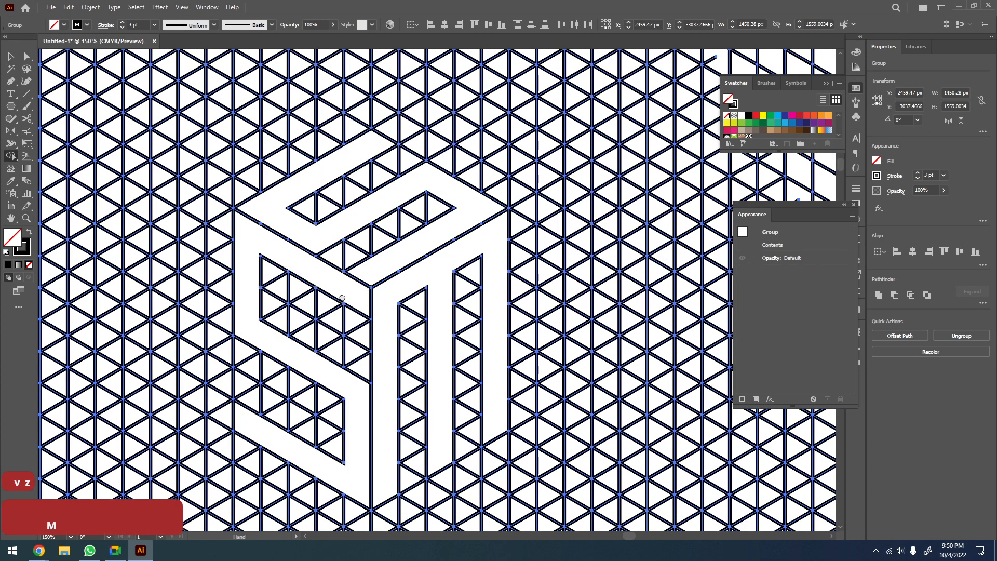
{"action": "scroll", "coordinate": [274, 255], "scroll_direction": "down", "scroll_amount": 2}
{"action": "left_click_drag", "start_coordinate": [275, 252], "coordinate": [283, 296]}
{"action": "left_click_drag", "start_coordinate": [275, 292], "coordinate": [362, 337]}
{"action": "mouse_move", "coordinate": [357, 373]}
{"action": "left_mouse_down"}
{"action": "mouse_move", "coordinate": [329, 412]}
{"action": "mouse_move", "coordinate": [258, 374]}
{"action": "left_mouse_up"}
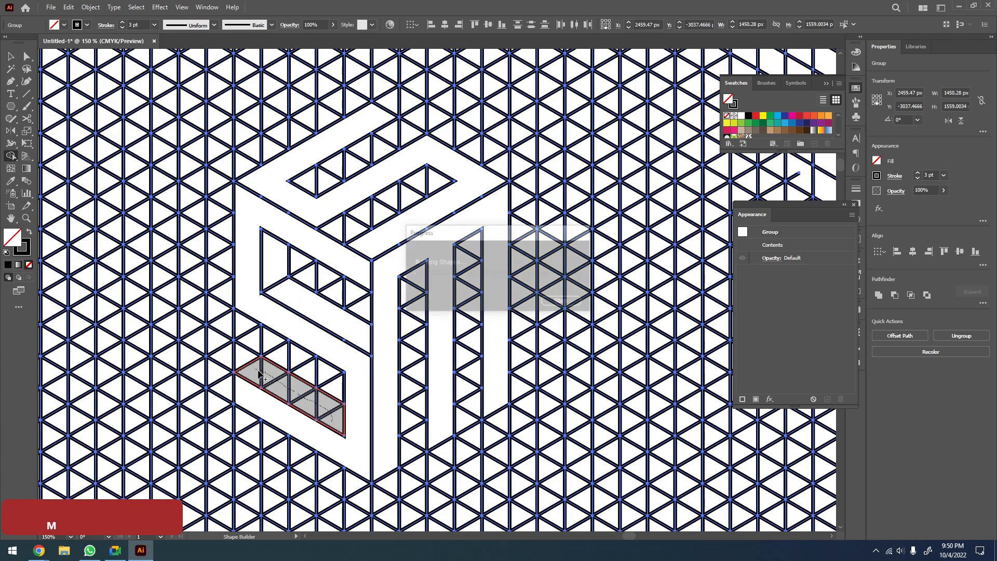
Merge the cells in the two gaps between the M's legs into tall vertical depth faces
{"action": "left_click_drag", "start_coordinate": [368, 360], "coordinate": [257, 354]}
{"action": "left_click", "coordinate": [304, 280]}
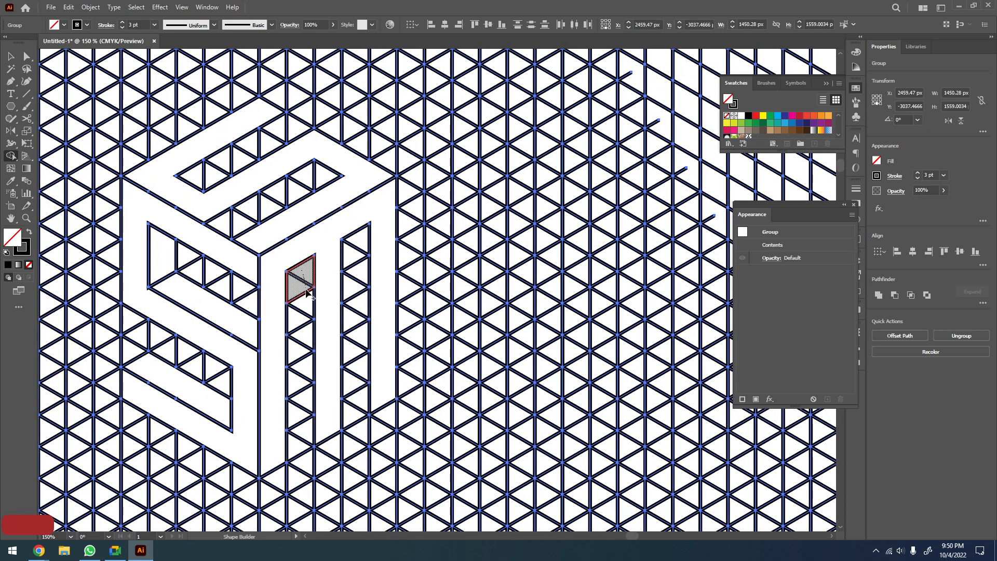
{"action": "key", "text": "ctrl+z"}
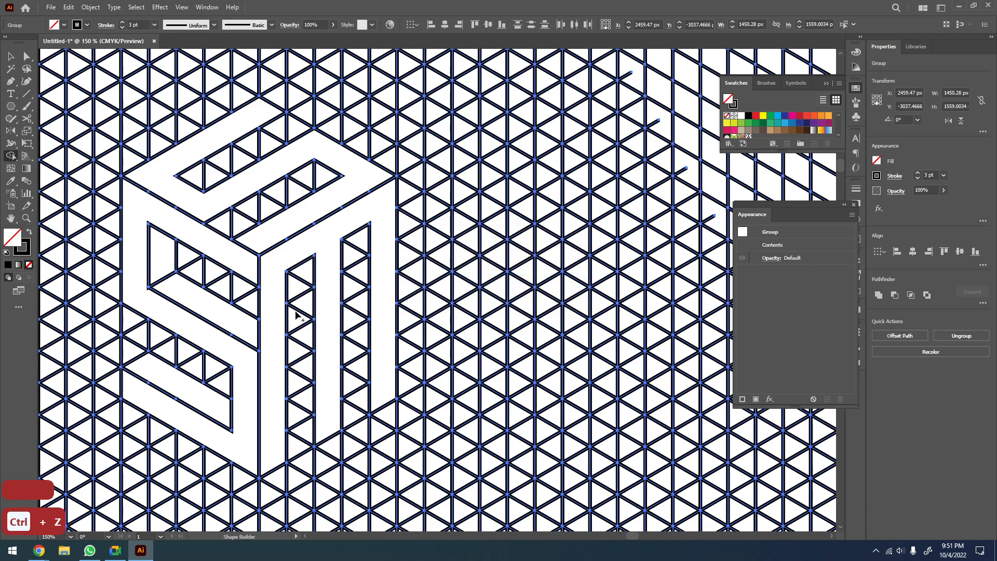
{"action": "mouse_move", "coordinate": [289, 272]}
{"action": "left_mouse_down"}
{"action": "mouse_move", "coordinate": [326, 255]}
{"action": "mouse_move", "coordinate": [309, 316]}
{"action": "mouse_move", "coordinate": [304, 441]}
{"action": "left_mouse_up"}
{"action": "key", "text": "ctrl+z"}
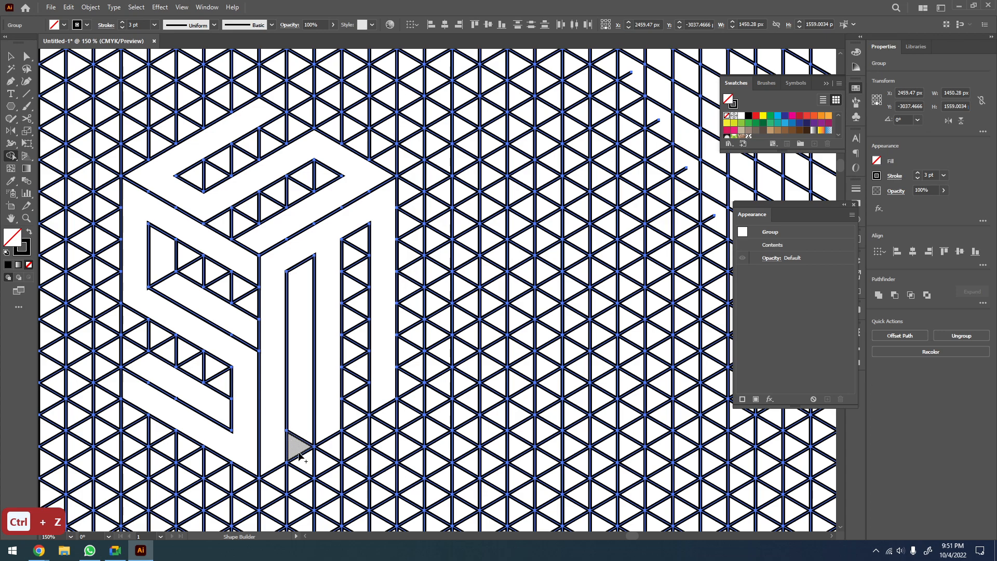
{"action": "mouse_move", "coordinate": [356, 243]}
{"action": "left_mouse_down"}
{"action": "mouse_move", "coordinate": [357, 410]}
{"action": "mouse_move", "coordinate": [365, 239]}
{"action": "left_mouse_up"}
{"action": "key", "text": "ctrl+z"}
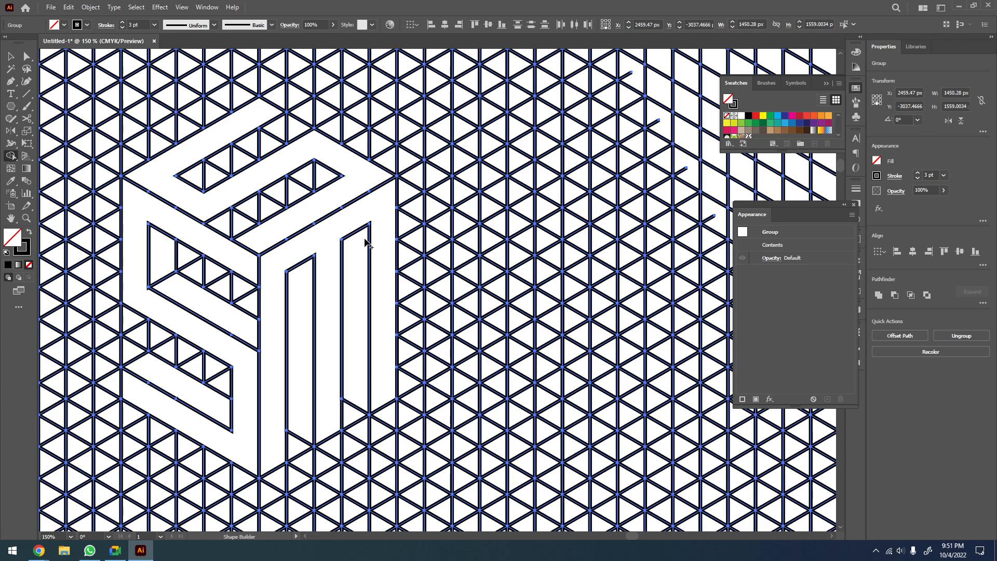
Merge the cells along the lower opening of the top-plane S into one long depth face
{"action": "scroll", "coordinate": [371, 208], "scroll_direction": "left", "scroll_amount": 2}
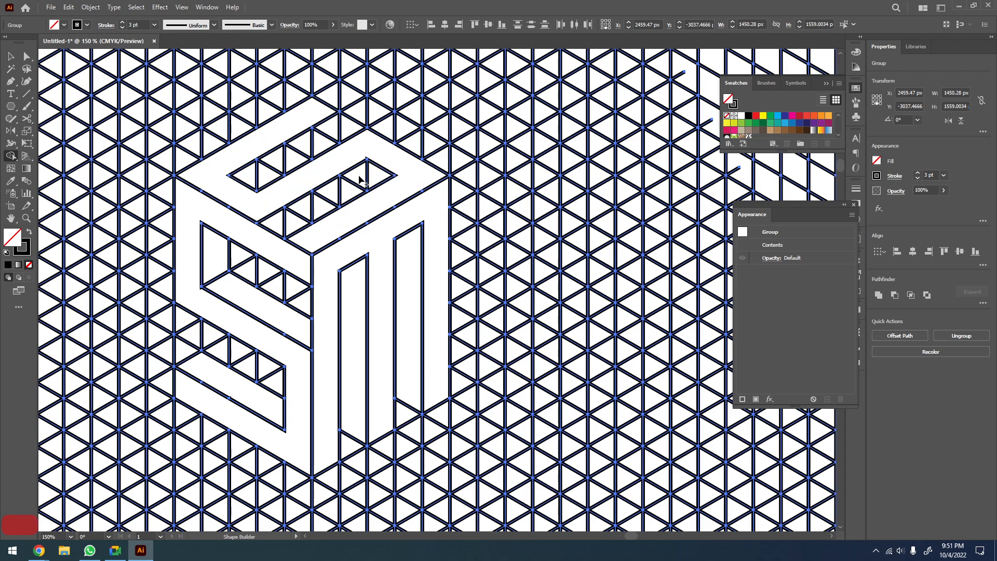
{"action": "left_click_drag", "start_coordinate": [356, 177], "coordinate": [283, 224]}
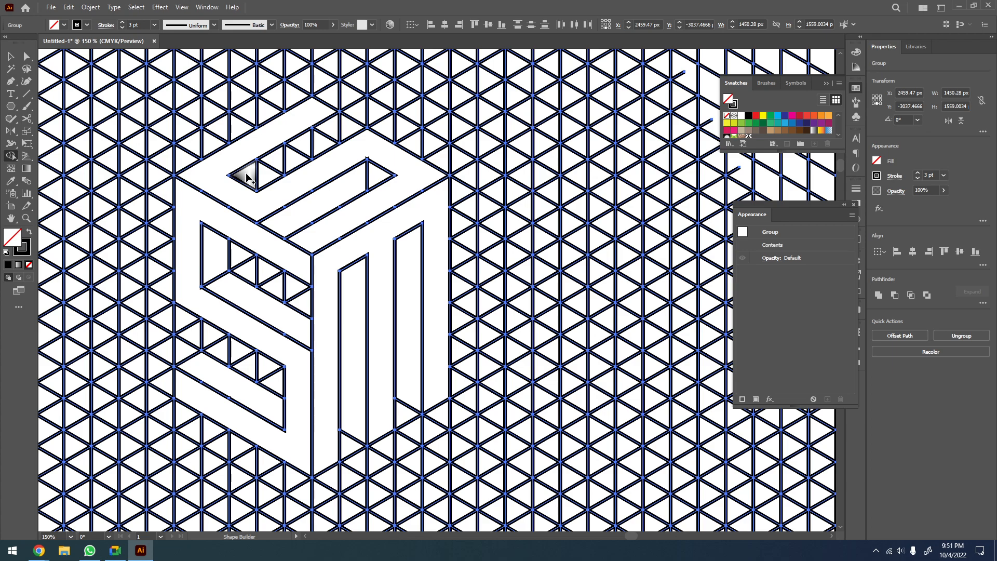
{"action": "left_click_drag", "start_coordinate": [250, 173], "coordinate": [295, 146]}
{"action": "key", "text": "ctrl+z"}
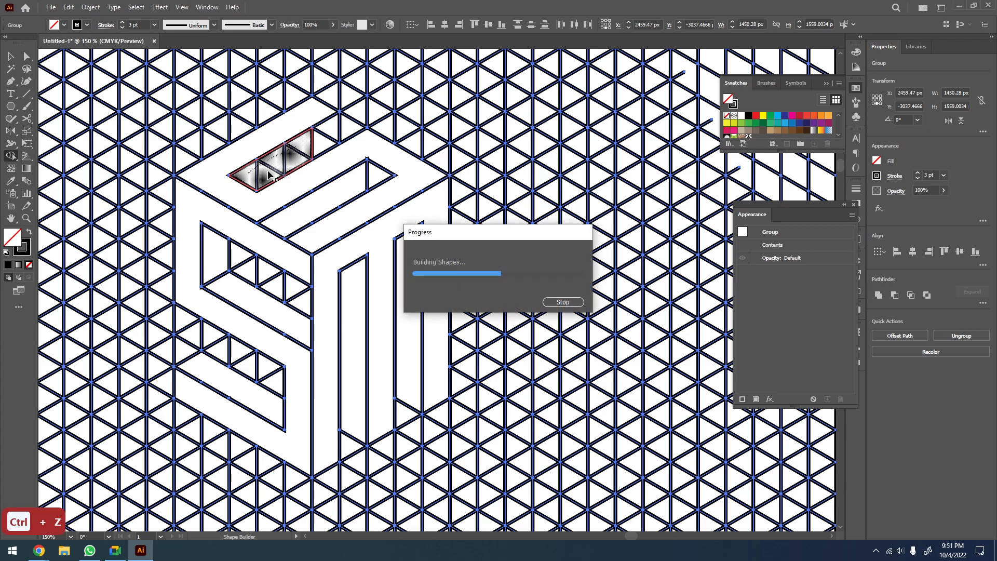
{"action": "key", "text": "ctrl+z"}
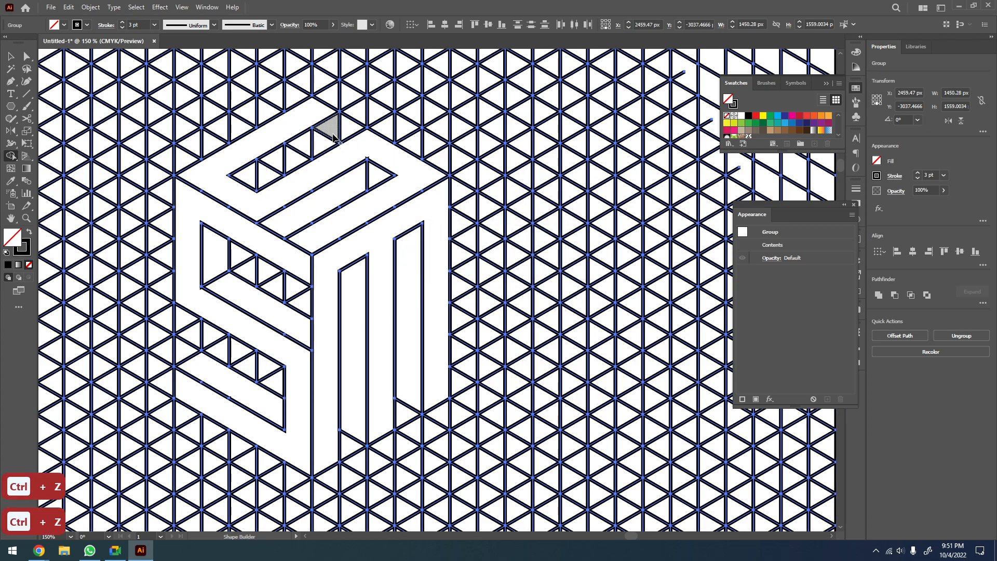
{"action": "mouse_move", "coordinate": [344, 124]}
{"action": "left_mouse_down"}
{"action": "mouse_move", "coordinate": [304, 145]}
{"action": "mouse_move", "coordinate": [314, 142]}
{"action": "left_mouse_up"}
{"action": "key", "text": "ctrl+z"}
{"action": "key", "text": "space"}
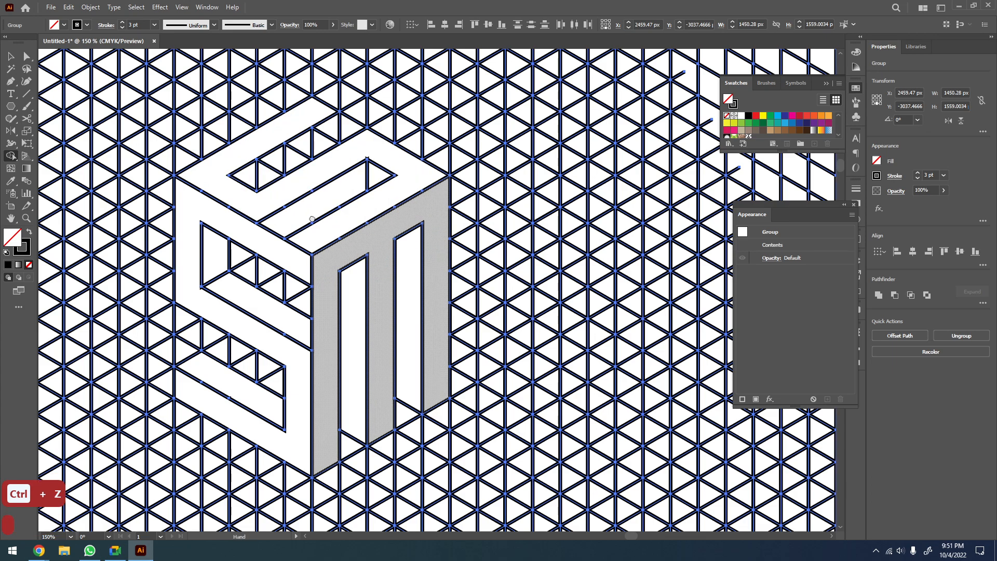
Switch to a black fill without stroke and fill the top S plus the small depth cells at the ends of its two openings
{"action": "left_click_drag", "start_coordinate": [304, 191], "coordinate": [335, 254]}
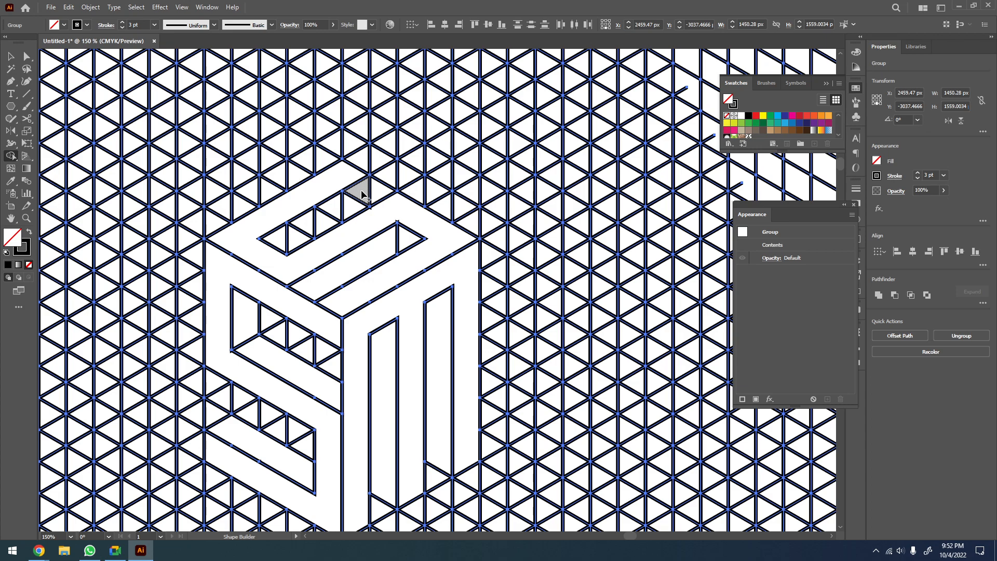
{"action": "left_click", "coordinate": [30, 233]}
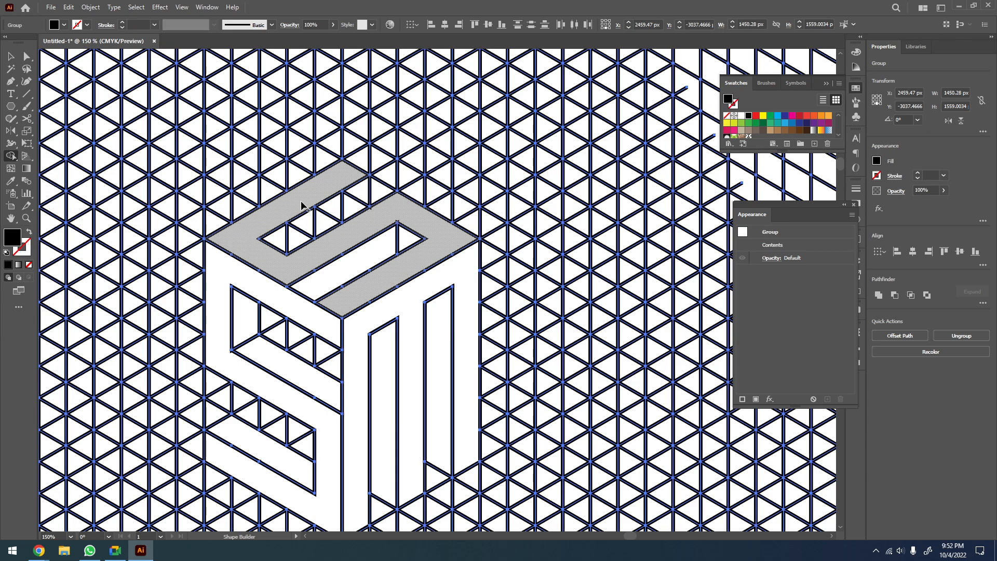
{"action": "left_click", "coordinate": [362, 193]}
{"action": "left_click", "coordinate": [362, 193]}
{"action": "left_click", "coordinate": [344, 223]}
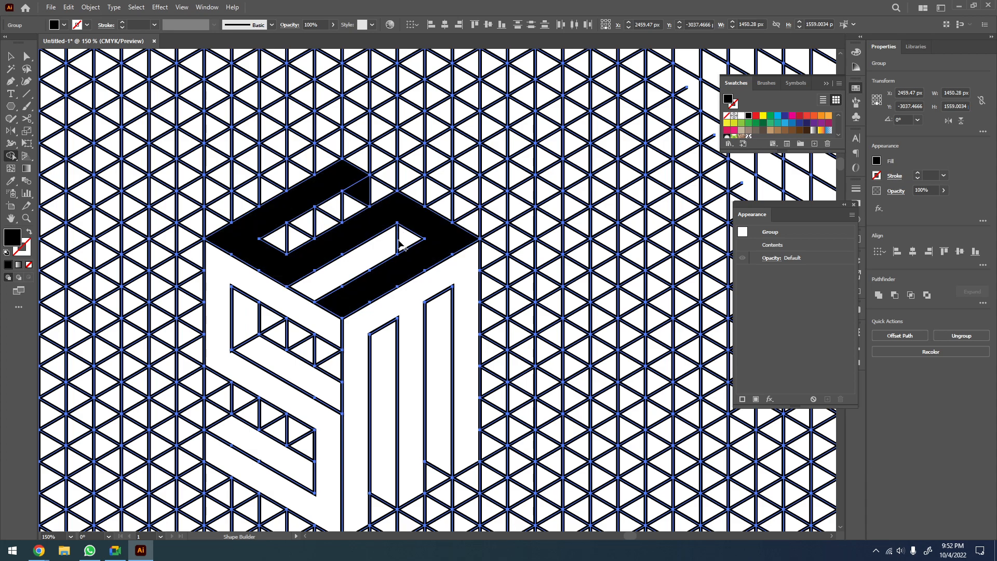
{"action": "left_click", "coordinate": [410, 239]}
{"action": "left_click", "coordinate": [414, 257]}
Fill the M, the depth faces between its legs, the front S and its depth faces in solid black
{"action": "mouse_move", "coordinate": [413, 256]}
{"action": "left_mouse_down"}
{"action": "mouse_move", "coordinate": [407, 142]}
{"action": "mouse_move", "coordinate": [400, 196]}
{"action": "mouse_move", "coordinate": [417, 220]}
{"action": "mouse_move", "coordinate": [478, 200]}
{"action": "mouse_move", "coordinate": [460, 159]}
{"action": "left_mouse_up"}
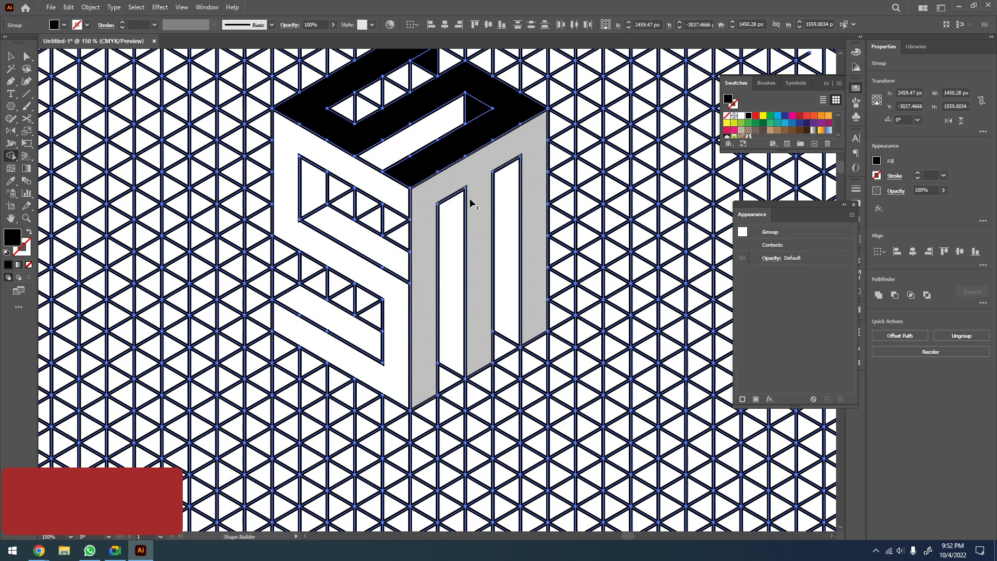
{"action": "left_click", "coordinate": [459, 227]}
{"action": "left_click", "coordinate": [511, 215]}
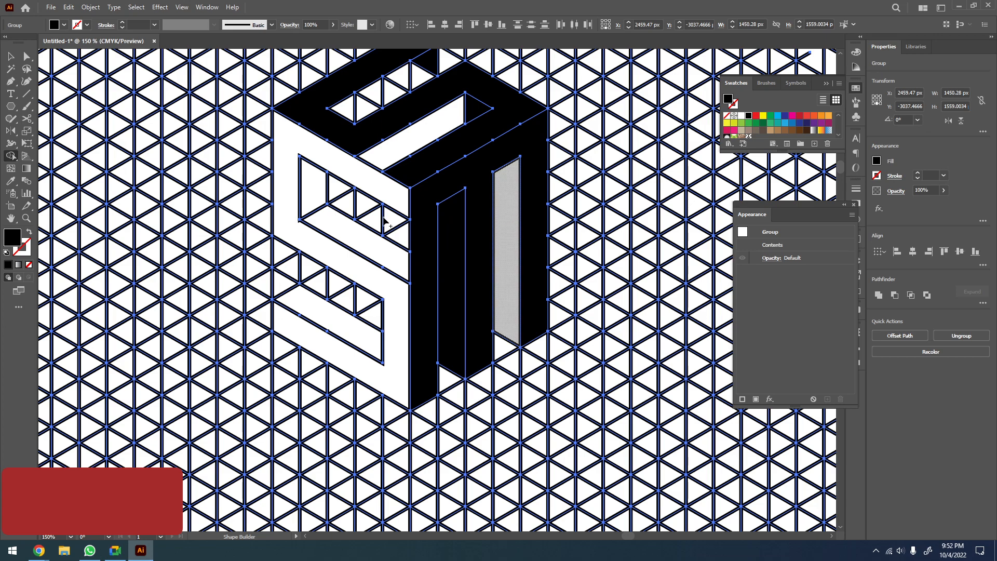
{"action": "left_click", "coordinate": [340, 228]}
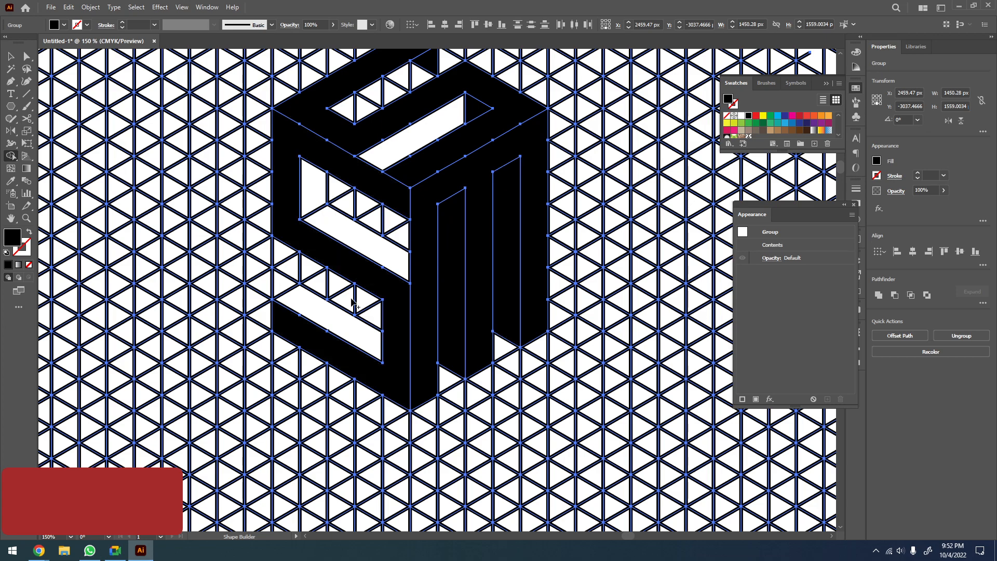
{"action": "left_click", "coordinate": [316, 191]}
Select all black faces of the three-letter cube with Direct Selection and place a duplicate on the empty canvas beside the grid
{"action": "left_click_drag", "start_coordinate": [465, 65], "coordinate": [336, 149]}
{"action": "key", "text": "a"}
{"action": "left_click", "coordinate": [365, 108]}
{"action": "left_click", "coordinate": [334, 167]}
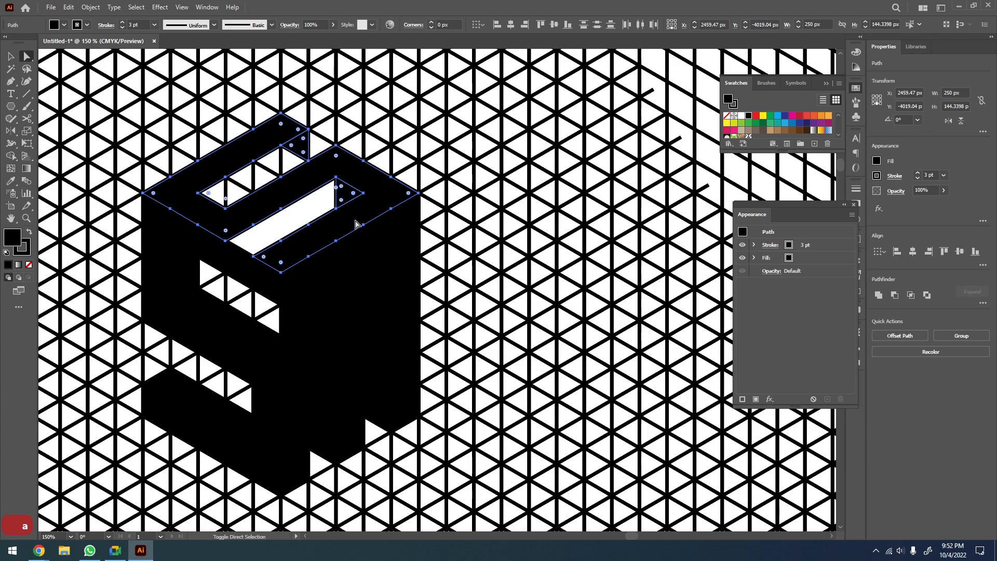
{"action": "left_click", "coordinate": [401, 224]}
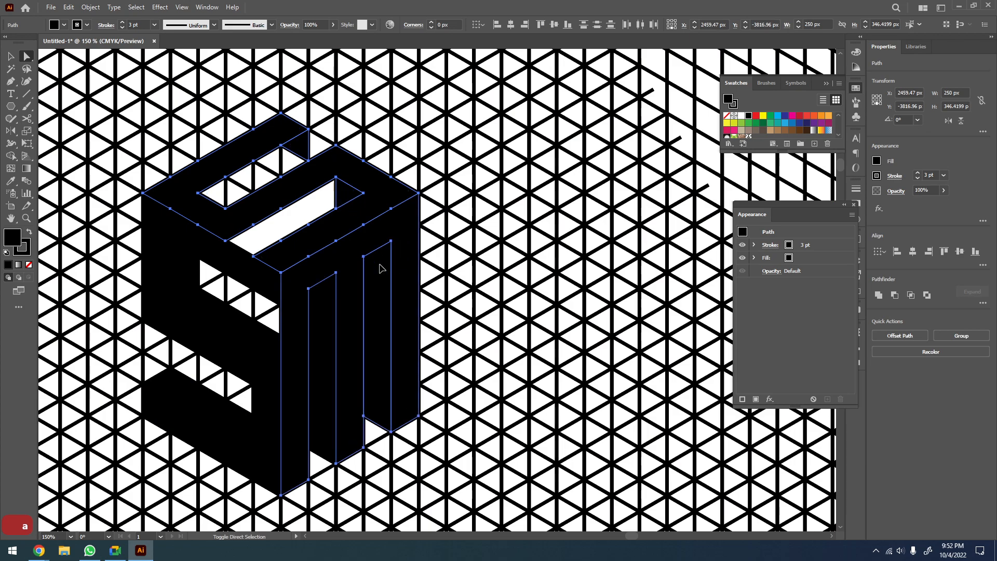
{"action": "left_click", "coordinate": [329, 317], "text": "shift"}
{"action": "left_click", "coordinate": [225, 261], "text": "shift"}
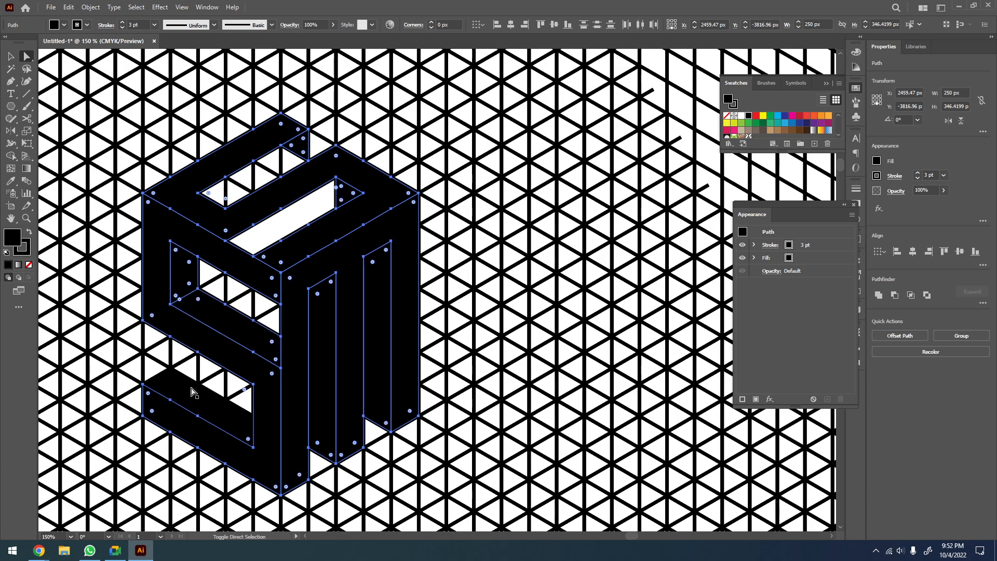
{"action": "key", "text": "z"}
{"action": "left_click_drag", "start_coordinate": [263, 379], "coordinate": [112, 356]}
{"action": "key", "text": "v"}
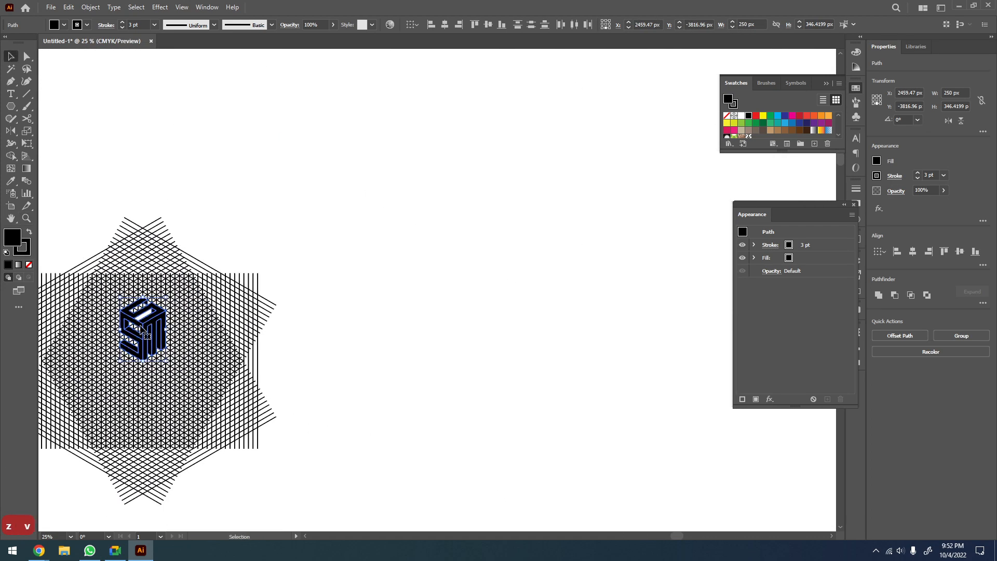
{"action": "left_click_drag", "start_coordinate": [146, 329], "coordinate": [477, 272], "text": "alt"}
{"action": "left_click", "coordinate": [530, 353]}
Set the fill of the duplicated cube's group to None, turning it into a black outline drawing
{"action": "key", "text": "z"}
{"action": "left_click_drag", "start_coordinate": [531, 223], "coordinate": [409, 339]}
{"action": "left_click_drag", "start_coordinate": [566, 163], "coordinate": [391, 311]}
{"action": "key", "text": "z"}
{"action": "scroll", "coordinate": [414, 350], "scroll_direction": "down", "scroll_amount": 4, "text": "alt"}
{"action": "key", "text": "v"}
{"action": "left_click_drag", "start_coordinate": [480, 192], "coordinate": [244, 411]}
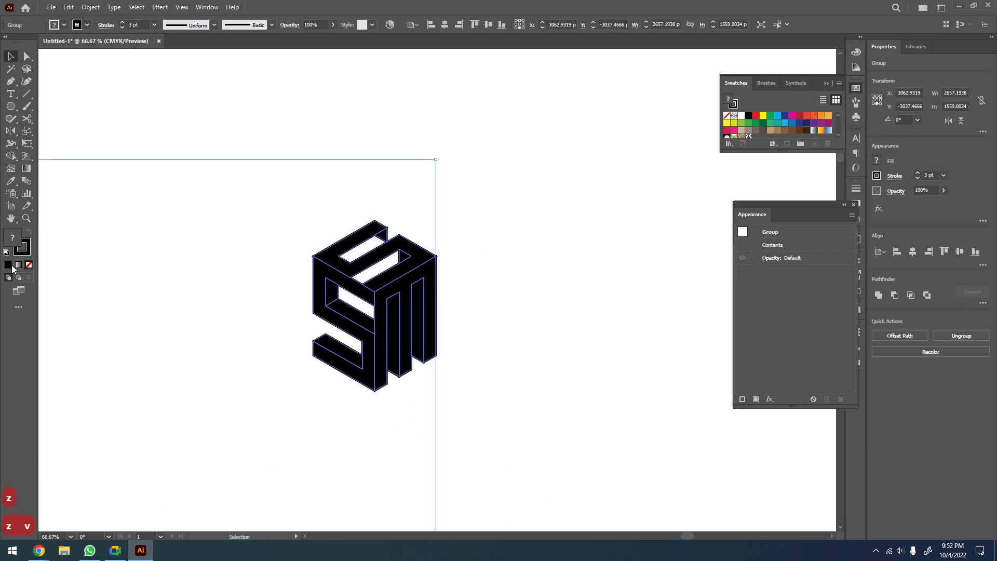
{"action": "left_click", "coordinate": [877, 176]}
{"action": "left_click", "coordinate": [879, 160]}
{"action": "left_click", "coordinate": [876, 160]}
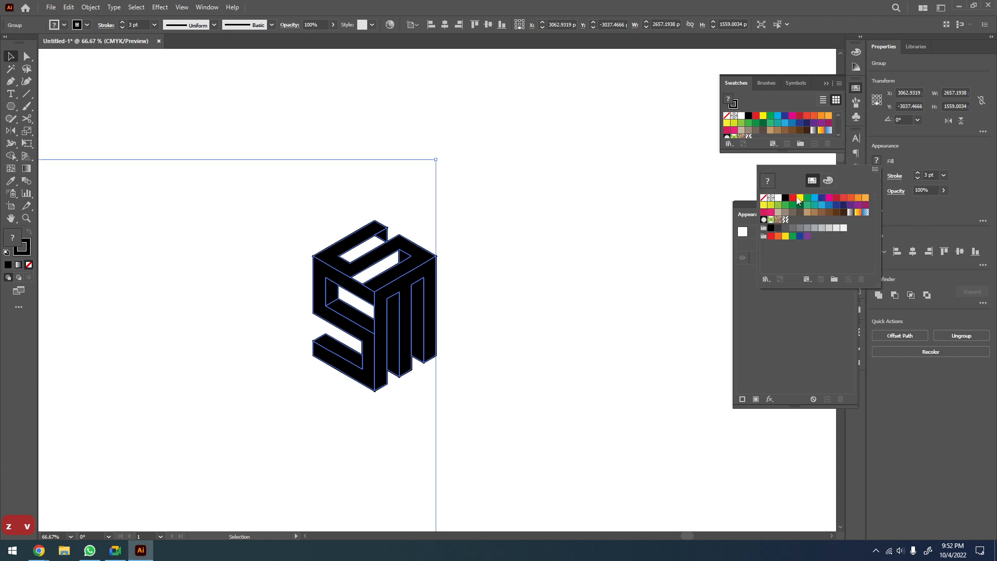
{"action": "left_click", "coordinate": [764, 198]}
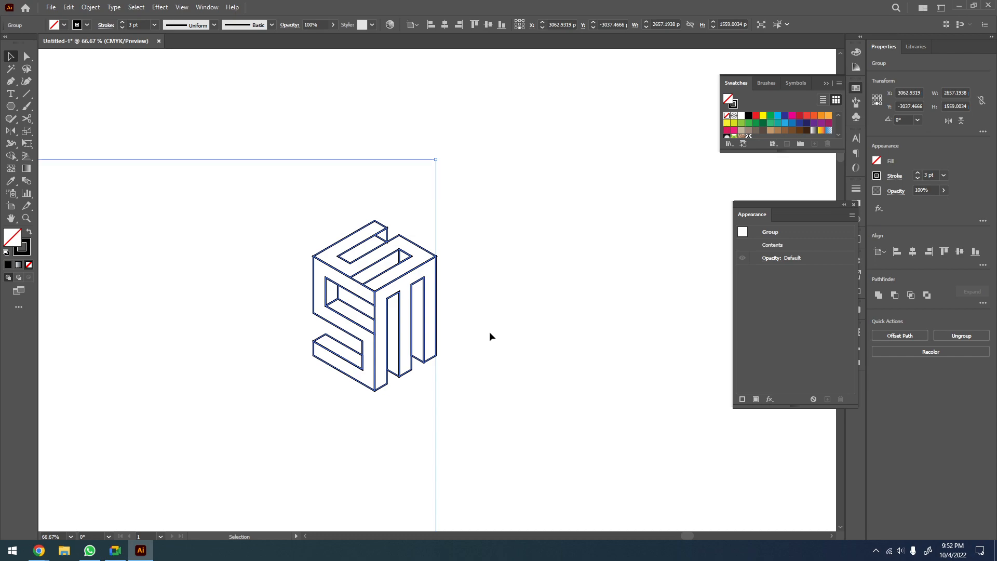
{"action": "left_click", "coordinate": [536, 310]}
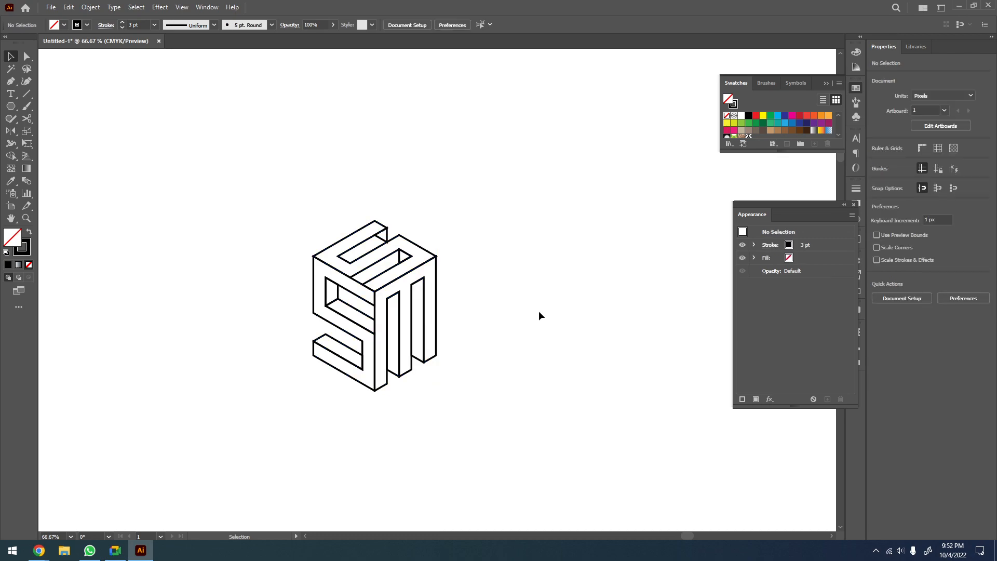
Reposition the outlined cube slightly on the empty canvas and deselect it
{"action": "left_click_drag", "start_coordinate": [377, 238], "coordinate": [457, 223]}
{"action": "key", "text": "ctrl+z"}
{"action": "key", "text": "z"}
{"action": "key", "text": "v"}
{"action": "key", "text": "c"}
{"action": "key", "text": "z"}
{"action": "key", "text": "space"}
{"action": "left_click_drag", "start_coordinate": [541, 263], "coordinate": [382, 274]}
{"action": "key", "text": "v"}
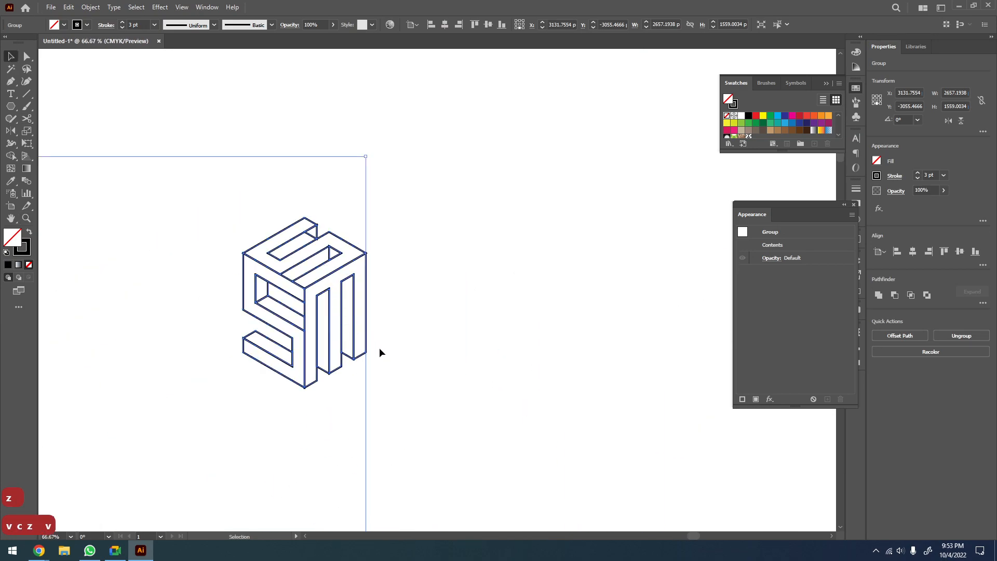
{"action": "left_click", "coordinate": [379, 353]}
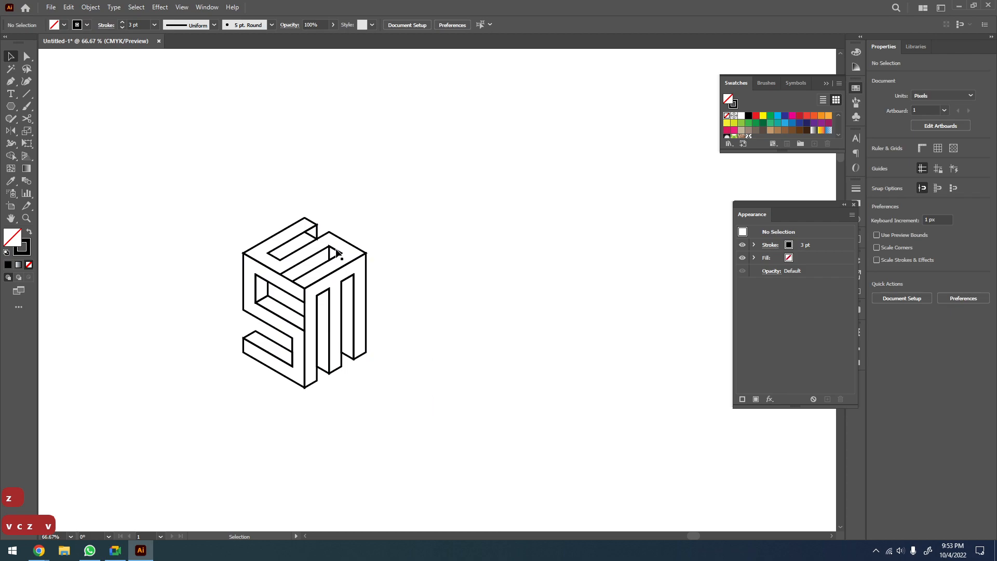
Ungroup the outlined cube from its outer group
{"action": "left_click", "coordinate": [337, 254]}
{"action": "right_click", "coordinate": [359, 259]}
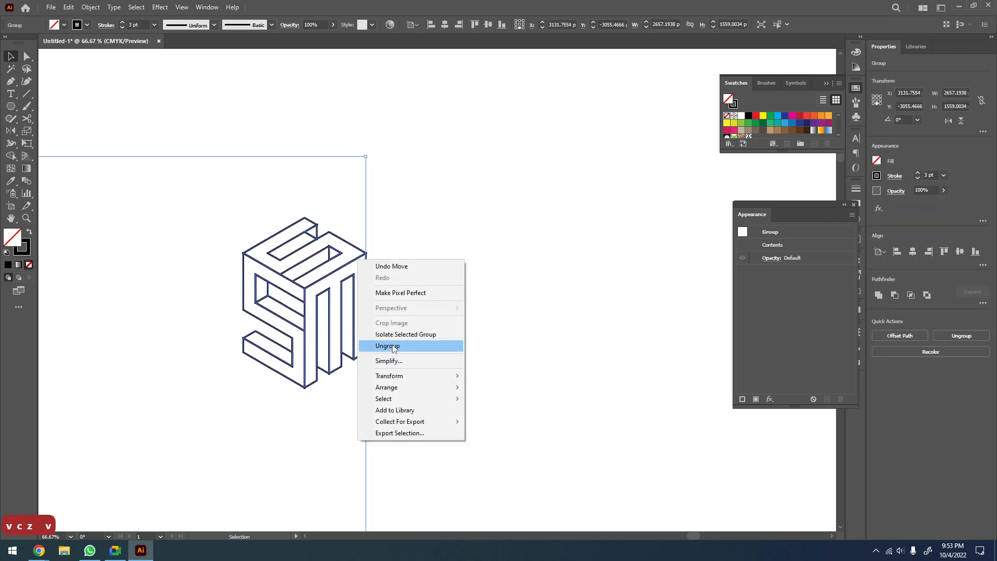
{"action": "left_click", "coordinate": [393, 347]}
{"action": "left_click", "coordinate": [552, 290]}
{"action": "left_click", "coordinate": [318, 232]}
{"action": "right_click", "coordinate": [304, 266]}
{"action": "left_click", "coordinate": [342, 349]}
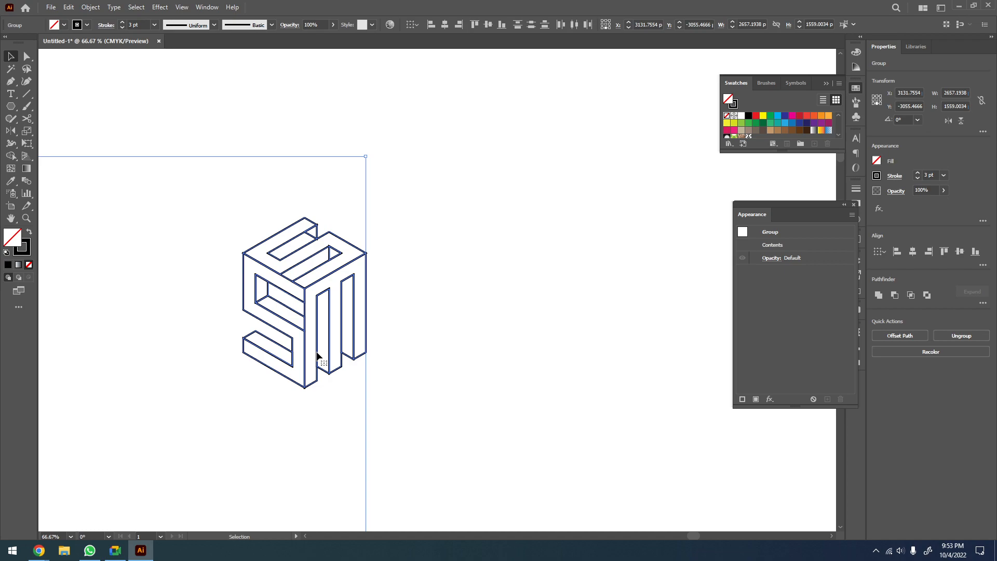
Leave isolation mode and ungroup the remaining nested group that holds the outlined cube
{"action": "key", "text": "v"}
{"action": "left_click", "coordinate": [389, 312]}
{"action": "right_click", "coordinate": [312, 281]}
{"action": "left_click", "coordinate": [353, 359]}
{"action": "right_click", "coordinate": [326, 277]}
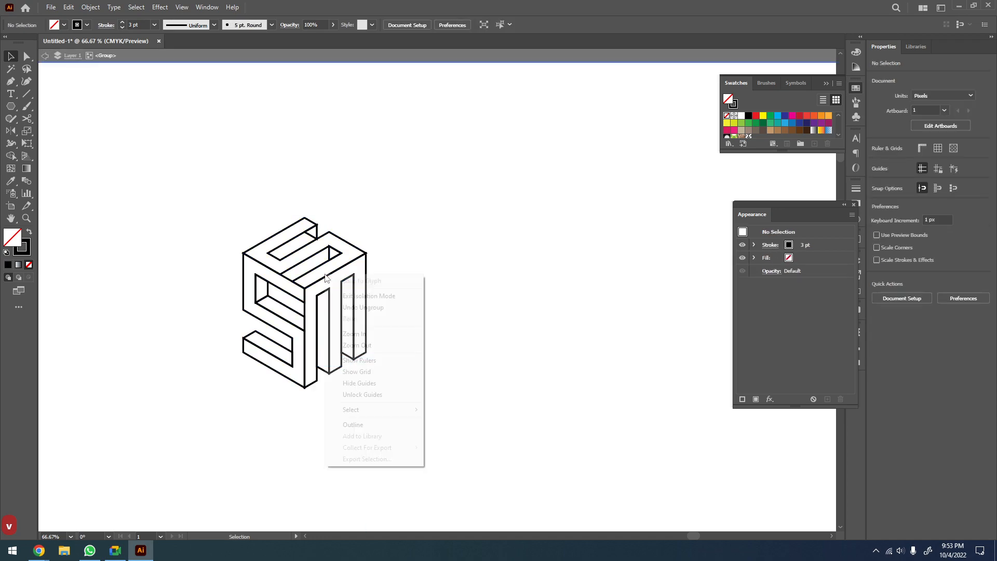
{"action": "double_click", "coordinate": [525, 309]}
{"action": "left_click", "coordinate": [295, 338]}
{"action": "right_click", "coordinate": [313, 298]}
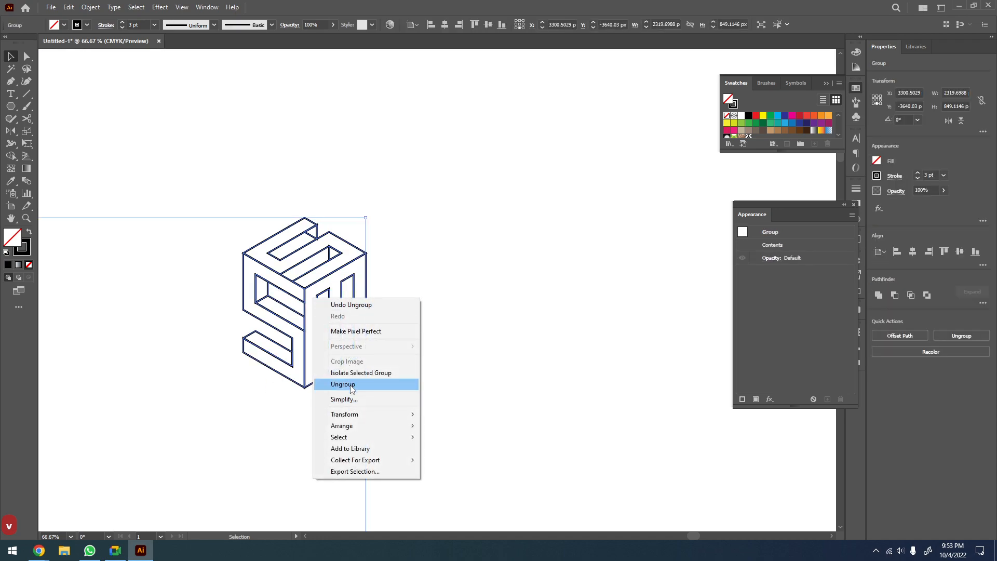
{"action": "left_click", "coordinate": [343, 384]}
{"action": "left_click", "coordinate": [547, 323]}
{"action": "left_click", "coordinate": [312, 270]}
{"action": "left_click", "coordinate": [455, 270]}
Delete the small triangular depth face at the open end of the top S's upper arm
{"action": "key", "text": "z"}
{"action": "left_click_drag", "start_coordinate": [423, 178], "coordinate": [217, 419]}
{"action": "scroll", "coordinate": [314, 357], "scroll_direction": "down", "scroll_amount": 2}
{"action": "key", "text": "v"}
{"action": "left_click_drag", "start_coordinate": [466, 232], "coordinate": [272, 463]}
{"action": "left_click", "coordinate": [536, 269]}
{"action": "key", "text": "a"}
{"action": "left_click_drag", "start_coordinate": [372, 255], "coordinate": [516, 223]}
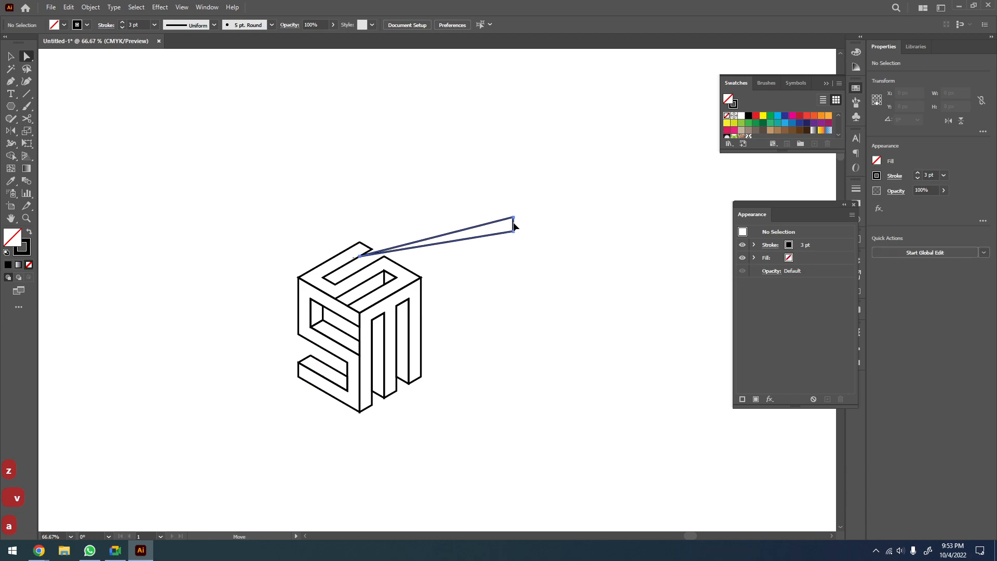
{"action": "key", "text": "Delete"}
{"action": "key", "text": "Delete"}
Select the whole cleaned-up outline cube and duplicate it farther out onto the empty canvas
{"action": "key", "text": "z"}
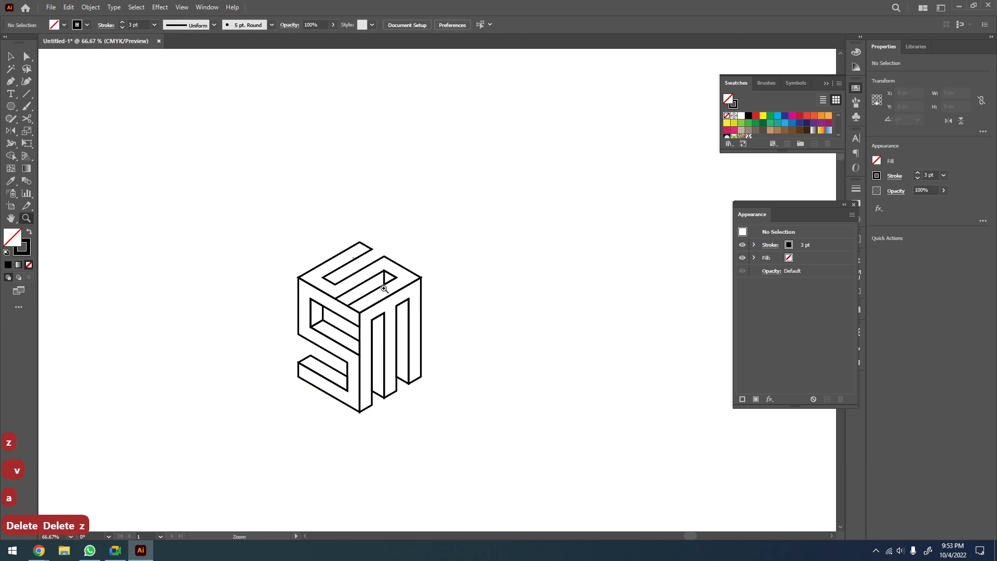
{"action": "left_click_drag", "start_coordinate": [429, 204], "coordinate": [236, 379]}
{"action": "scroll", "coordinate": [514, 327], "scroll_direction": "down", "scroll_amount": 3}
{"action": "left_click_drag", "start_coordinate": [541, 341], "coordinate": [354, 304]}
{"action": "key", "text": "v"}
{"action": "left_click_drag", "start_coordinate": [409, 230], "coordinate": [223, 414]}
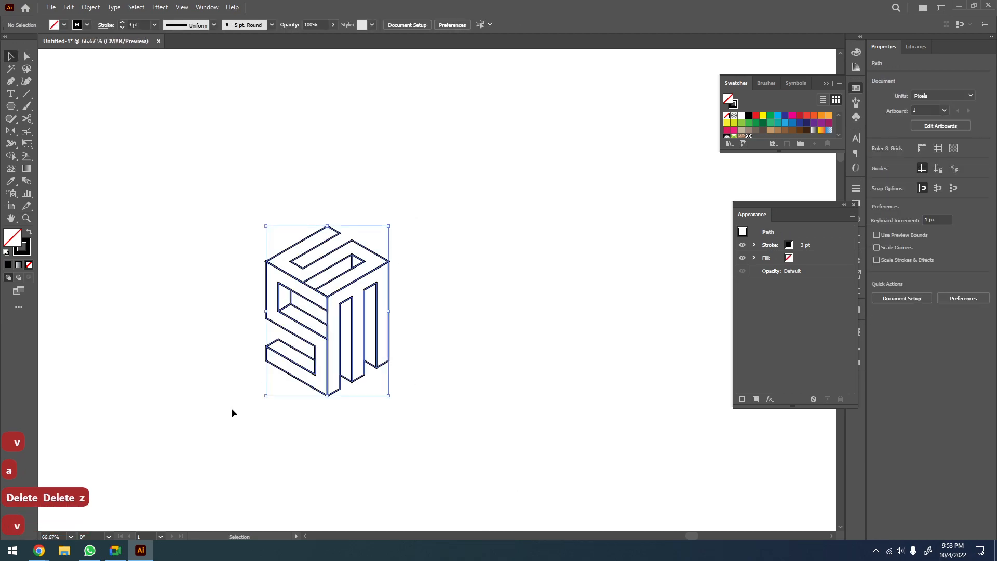
{"action": "scroll", "coordinate": [239, 369], "scroll_direction": "right", "scroll_amount": 3}
{"action": "key", "text": "v"}
{"action": "left_click_drag", "start_coordinate": [196, 322], "coordinate": [539, 264], "text": "alt"}
{"action": "left_click", "coordinate": [607, 350]}
Examine the duplicated outline cube up close, and compare it with the other logos and grids in the document
{"action": "key", "text": "z"}
{"action": "left_click_drag", "start_coordinate": [610, 184], "coordinate": [332, 396]}
{"action": "scroll", "coordinate": [407, 358], "scroll_direction": "down", "scroll_amount": 1}
{"action": "key", "text": "v"}
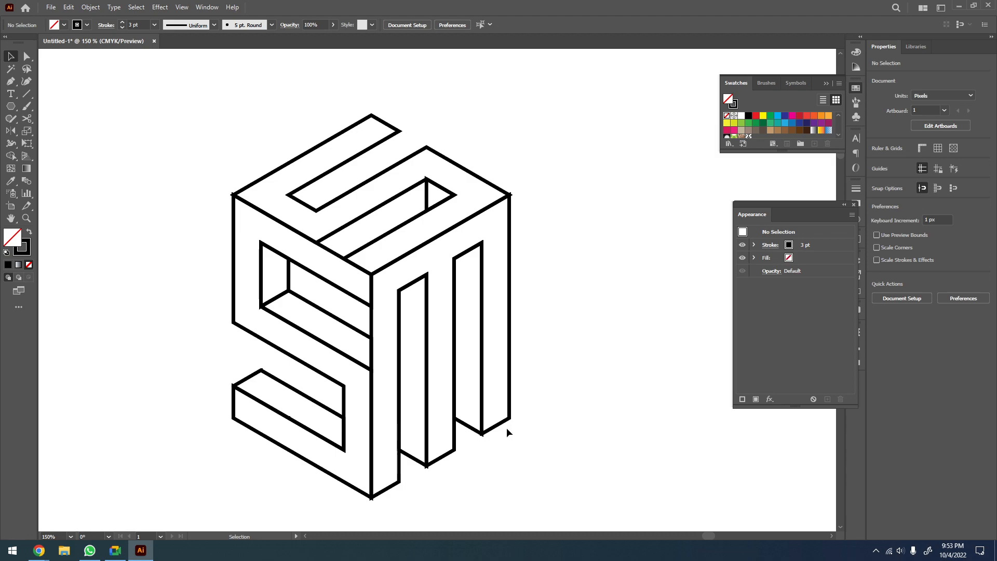
{"action": "key", "text": "z"}
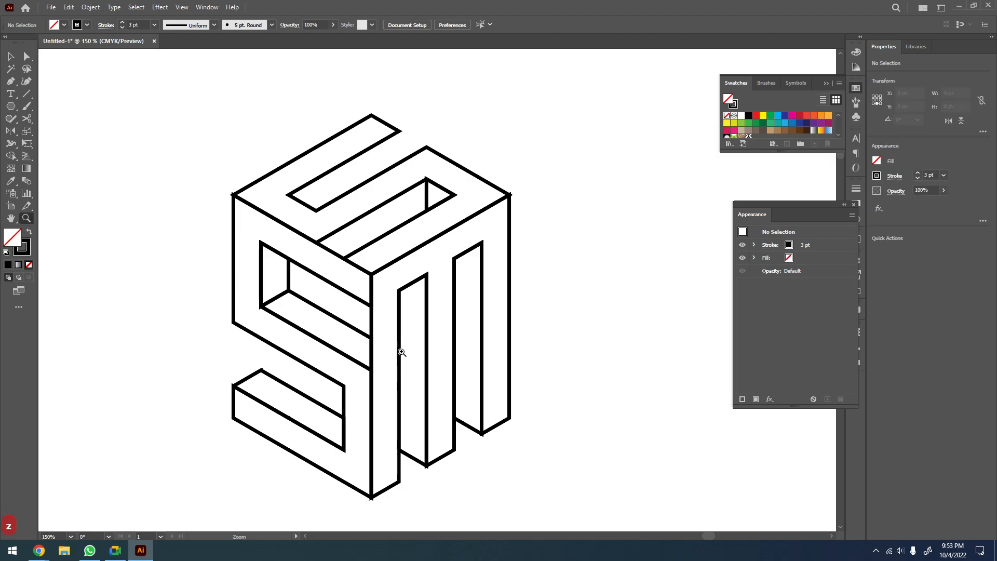
{"action": "scroll", "coordinate": [398, 351], "scroll_direction": "down", "scroll_amount": 5}
{"action": "key", "text": "space"}
{"action": "left_click_drag", "start_coordinate": [332, 370], "coordinate": [477, 232]}
{"action": "scroll", "coordinate": [478, 230], "scroll_direction": "down", "scroll_amount": 2}
{"action": "key", "text": "space"}
{"action": "left_click_drag", "start_coordinate": [414, 274], "coordinate": [429, 195]}
{"action": "key", "text": "v"}
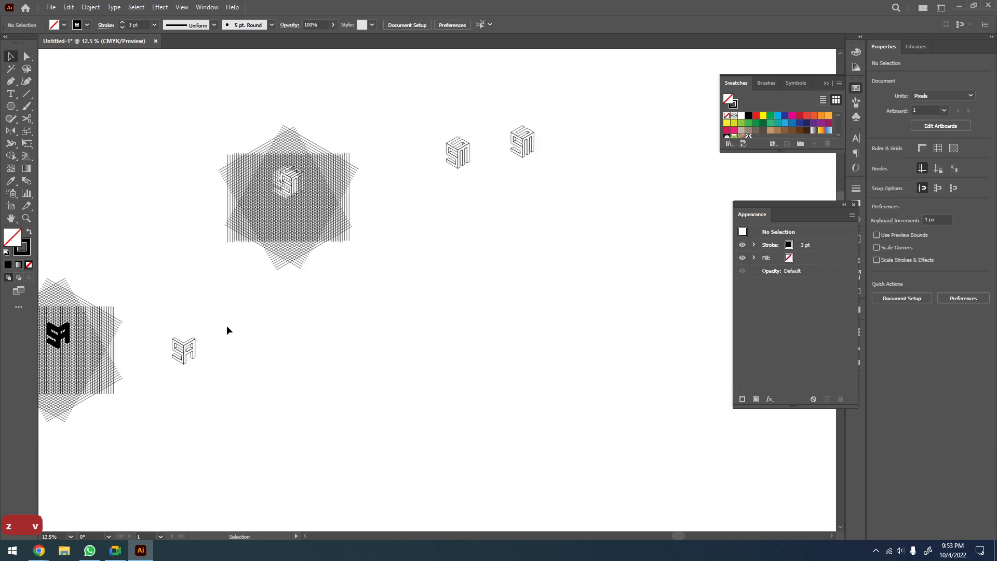
Select the unused isometric grid and inspect its cells up close
{"action": "scroll", "coordinate": [226, 325], "scroll_direction": "down", "scroll_amount": 2}
{"action": "key", "text": "space"}
{"action": "left_click_drag", "start_coordinate": [226, 325], "coordinate": [519, 289]}
{"action": "left_click_drag", "start_coordinate": [268, 336], "coordinate": [412, 273]}
{"action": "key", "text": "v"}
{"action": "left_click_drag", "start_coordinate": [385, 313], "coordinate": [293, 389]}
{"action": "key", "text": "space"}
{"action": "left_click_drag", "start_coordinate": [384, 349], "coordinate": [456, 240]}
{"action": "key", "text": "z"}
{"action": "left_click_drag", "start_coordinate": [539, 181], "coordinate": [372, 291]}
{"action": "left_click_drag", "start_coordinate": [505, 231], "coordinate": [369, 338]}
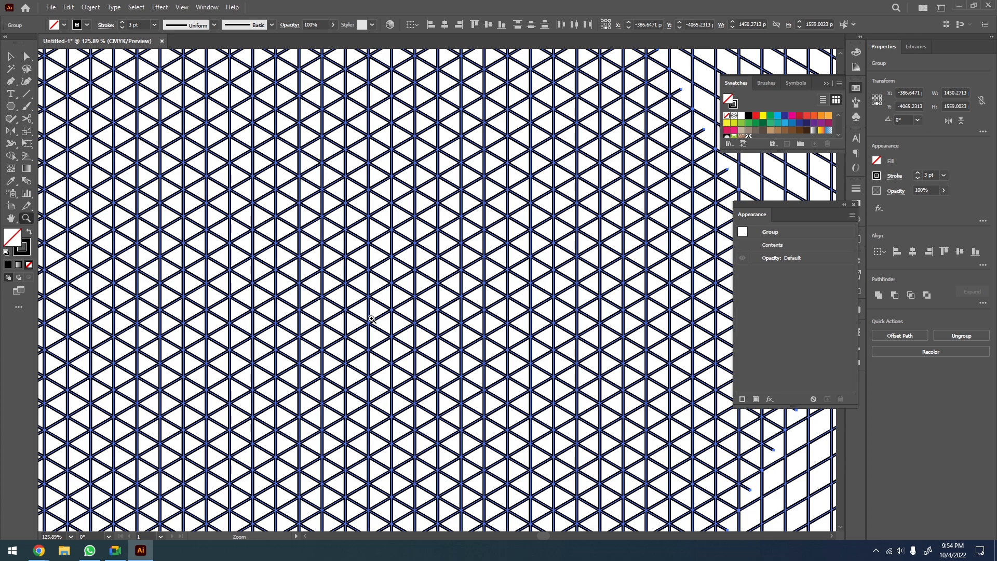
{"action": "key", "text": "z"}
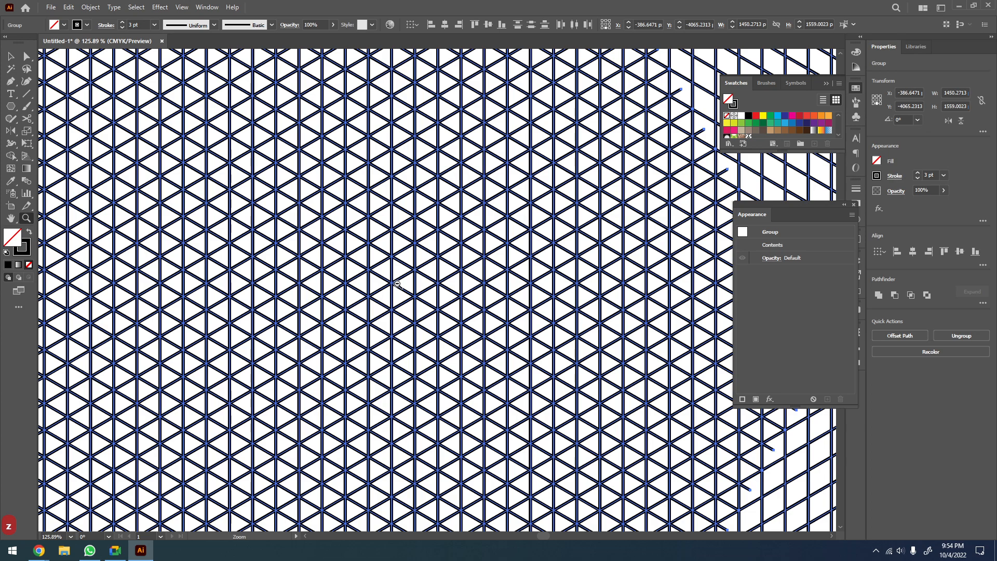
Deselect the grid and switch to Chrome to view the image results for isometric grid logo design
{"action": "scroll", "coordinate": [399, 270], "scroll_direction": "down", "scroll_amount": 3}
{"action": "left_click_drag", "start_coordinate": [436, 281], "coordinate": [291, 309]}
{"action": "key", "text": "v"}
{"action": "left_click", "coordinate": [624, 205]}
{"action": "left_click_drag", "start_coordinate": [473, 270], "coordinate": [428, 281]}
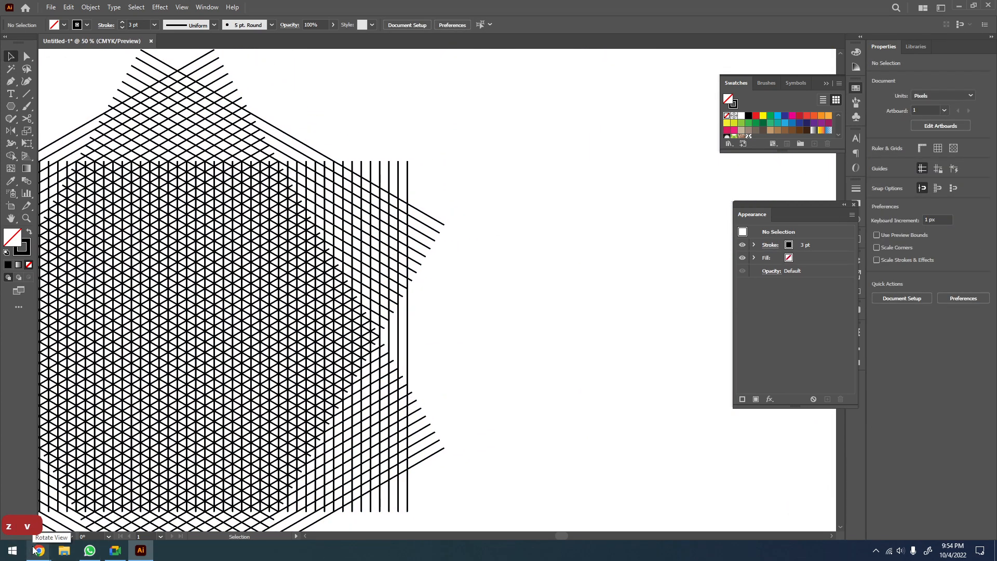
{"action": "mouse_move", "coordinate": [39, 551]}
{"action": "left_click", "coordinate": [55, 501]}
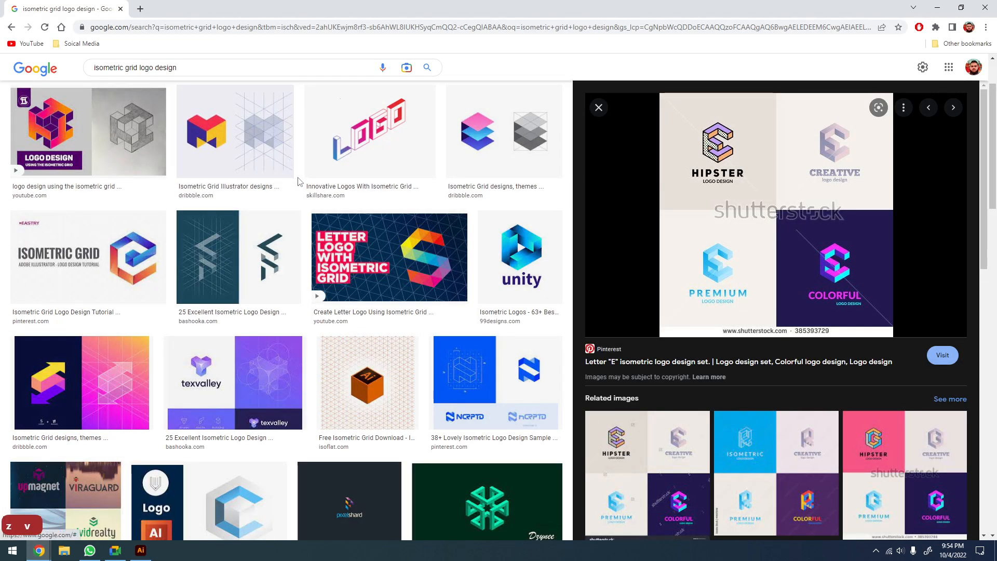
Preview the "Letter Logo with Isometric Grid" image result as a reference, and return to Illustrator
{"action": "scroll", "coordinate": [390, 343], "scroll_direction": "up", "scroll_amount": 2}
{"action": "left_click", "coordinate": [391, 343]}
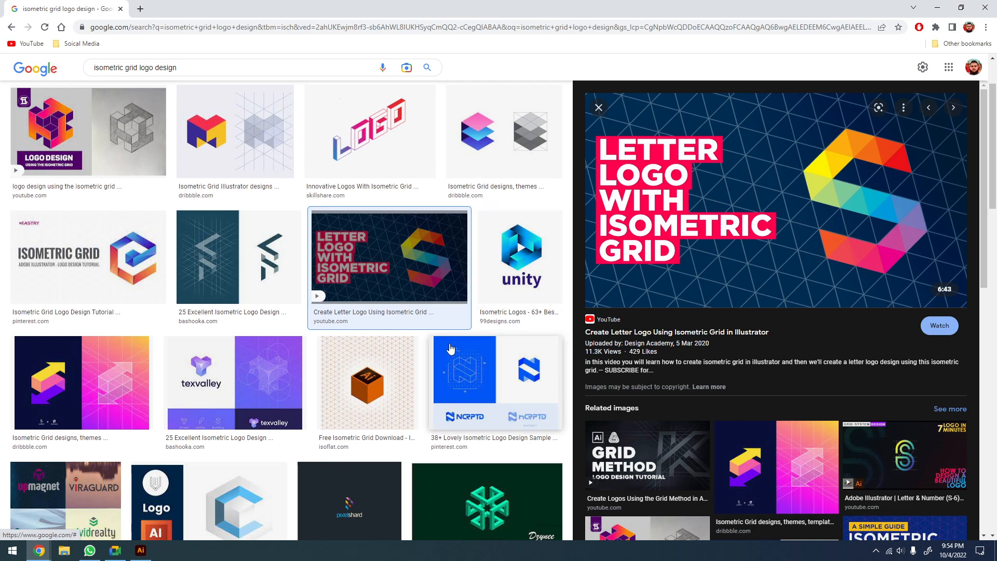
{"action": "left_click", "coordinate": [140, 550]}
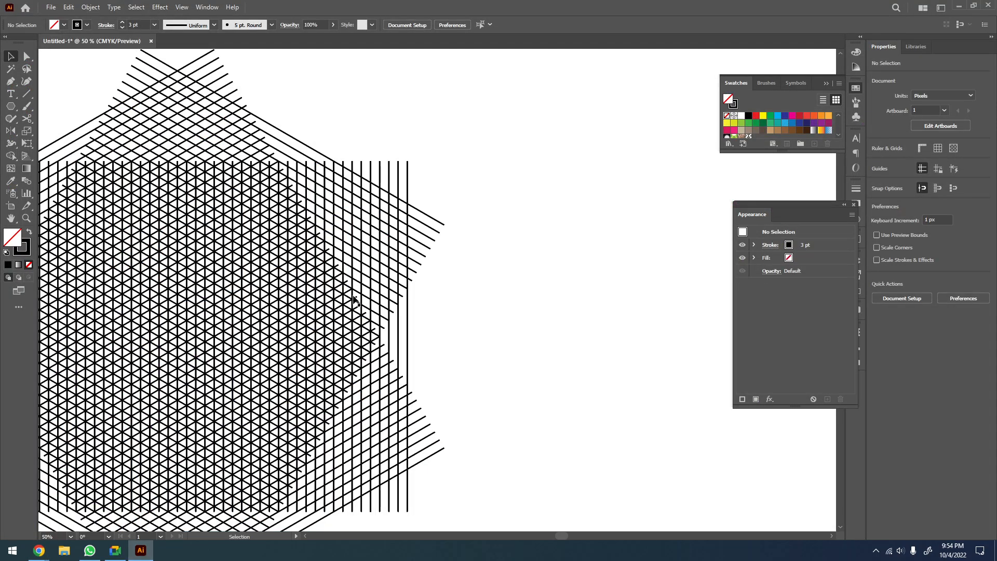
Select the entire unused isometric grid on the canvas and bring its cells into close view
{"action": "key", "text": "z"}
{"action": "left_click", "coordinate": [223, 298], "text": "alt"}
{"action": "left_click", "coordinate": [224, 298], "text": "alt"}
{"action": "left_click_drag", "start_coordinate": [225, 299], "coordinate": [317, 277]}
{"action": "key", "text": "v"}
{"action": "left_click_drag", "start_coordinate": [485, 173], "coordinate": [127, 395]}
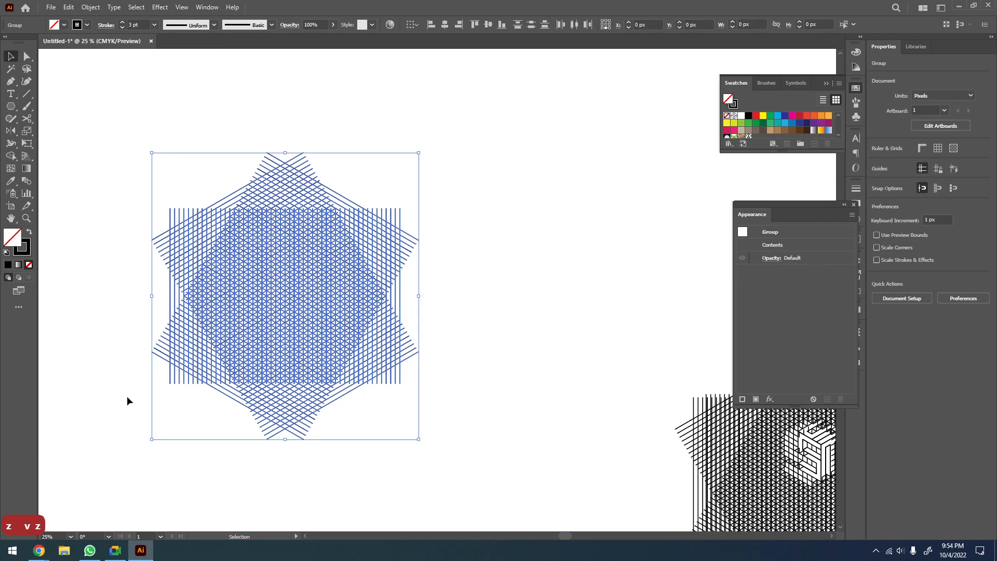
{"action": "key", "text": "z"}
{"action": "left_click_drag", "start_coordinate": [331, 253], "coordinate": [282, 354]}
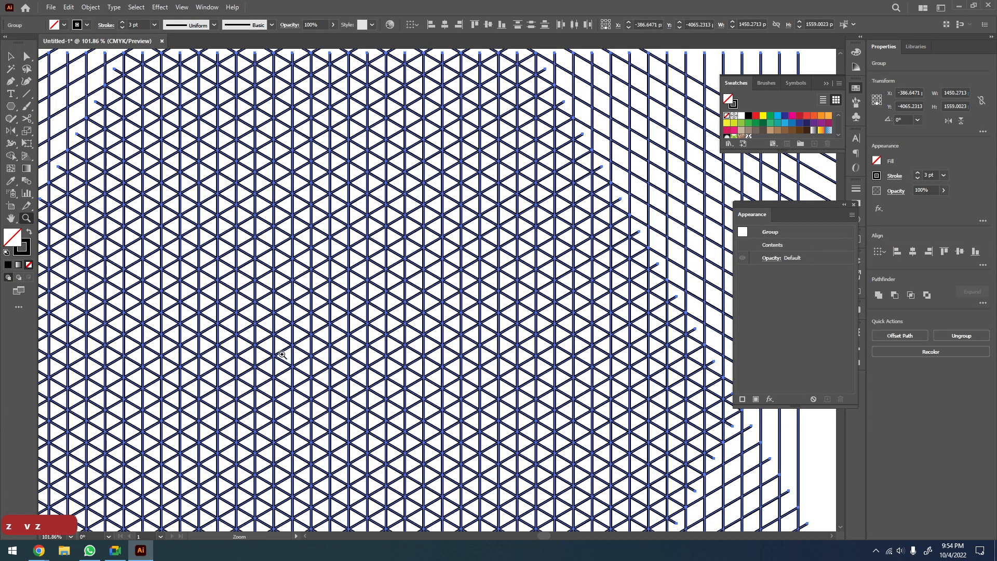
Try merging grid cells into one continuous S with the Shape Builder, and undo all of the merges
{"action": "key", "text": "shift+m"}
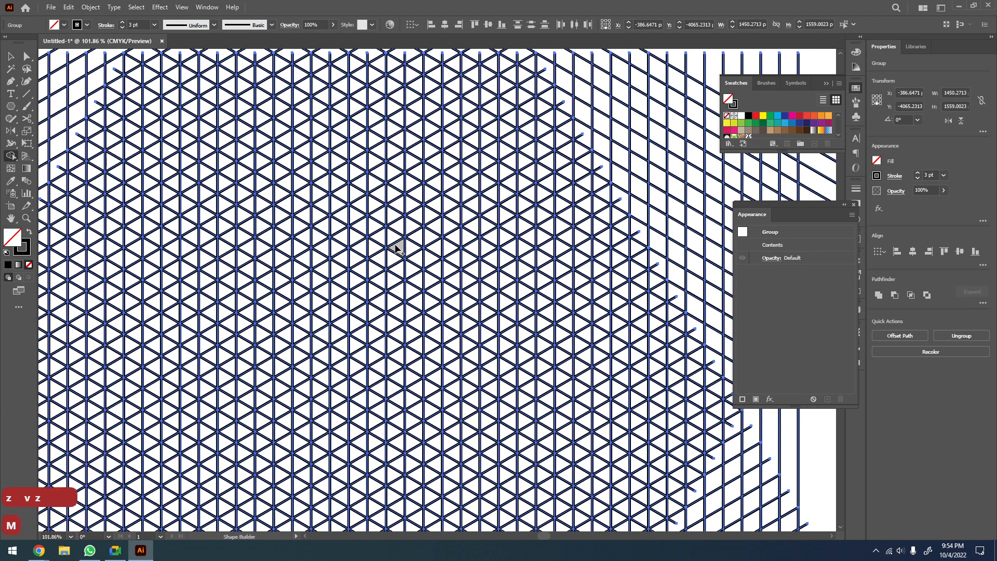
{"action": "mouse_move", "coordinate": [394, 248]}
{"action": "left_mouse_down"}
{"action": "mouse_move", "coordinate": [352, 213]}
{"action": "mouse_move", "coordinate": [298, 248]}
{"action": "mouse_move", "coordinate": [394, 307]}
{"action": "mouse_move", "coordinate": [398, 315]}
{"action": "mouse_move", "coordinate": [351, 348]}
{"action": "left_mouse_up"}
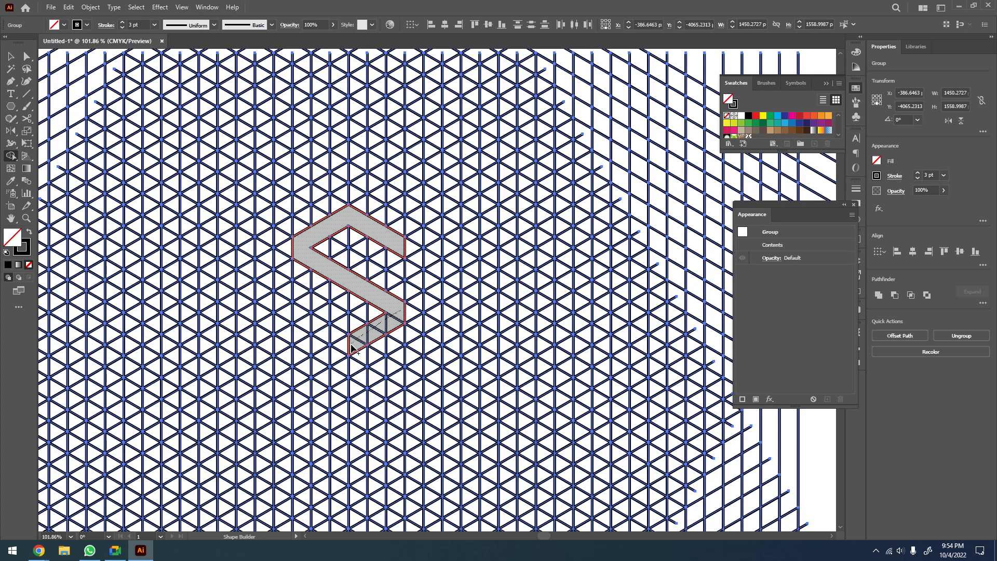
{"action": "left_click_drag", "start_coordinate": [351, 345], "coordinate": [300, 320]}
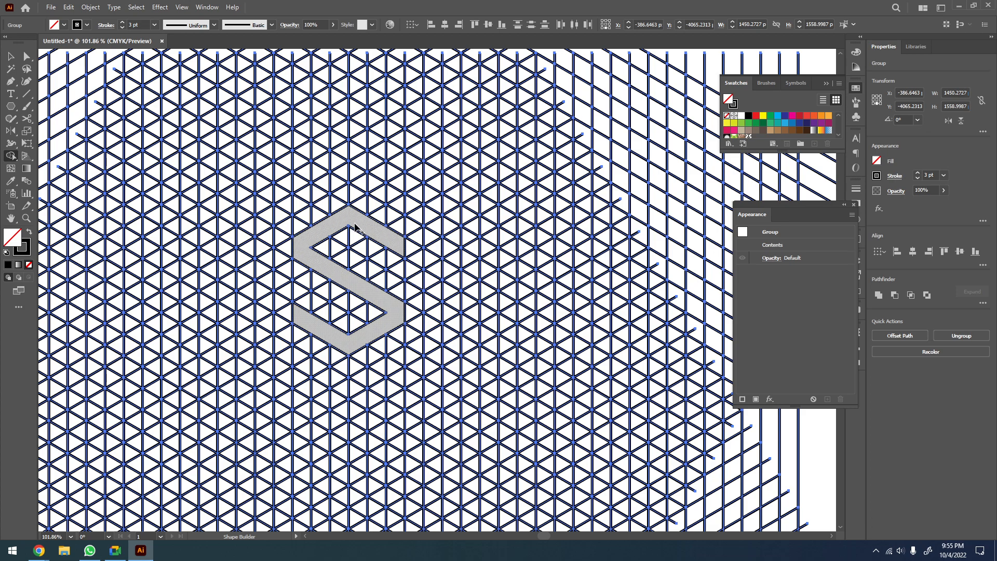
{"action": "key", "text": "ctrl+z"}
{"action": "key", "text": "ctrl+z"}
{"action": "key", "text": "ctrl+z"}
{"action": "key", "text": "ctrl+z"}
{"action": "key", "text": "ctrl+z"}
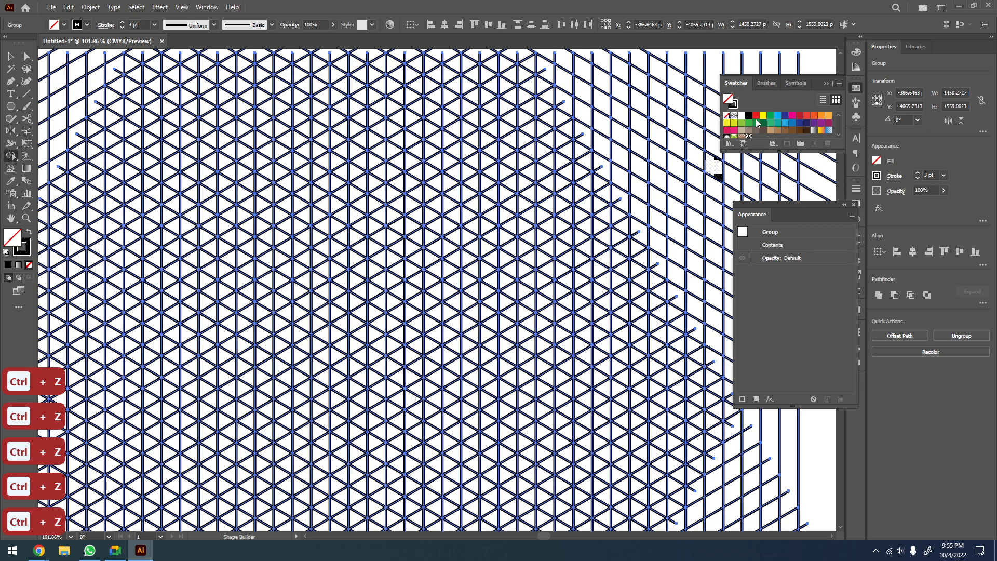
{"action": "key", "text": "ctrl+z"}
{"action": "key", "text": "ctrl+z"}
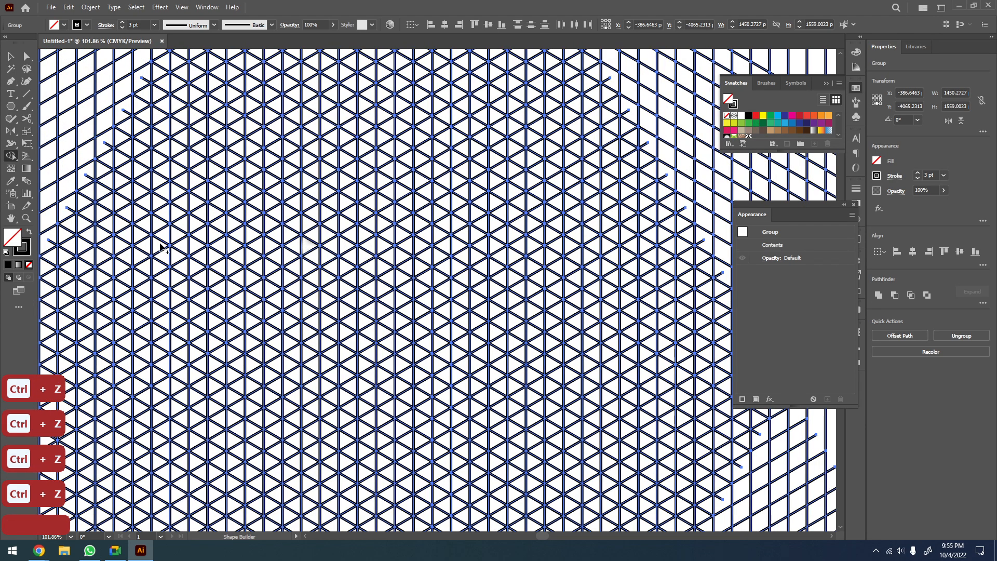
Reselect the isometric grid as a whole and activate the Shape Builder on it
{"action": "key", "text": "ctrl+a"}
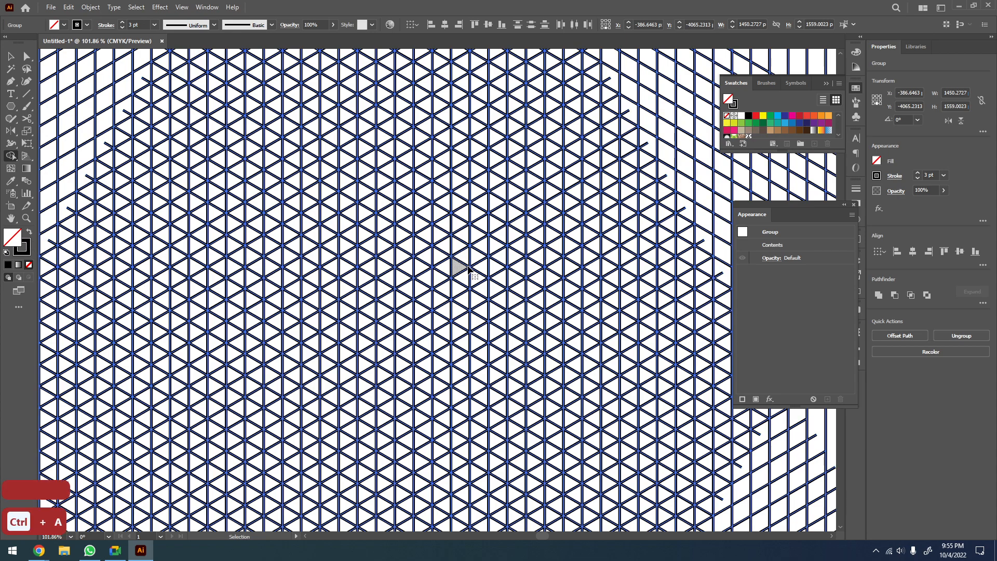
{"action": "key", "text": "z"}
{"action": "left_click", "coordinate": [455, 267], "text": "alt"}
{"action": "left_click", "coordinate": [454, 267], "text": "alt"}
{"action": "left_click", "coordinate": [454, 266], "text": "alt"}
{"action": "left_click", "coordinate": [454, 267], "text": "alt"}
{"action": "left_click_drag", "start_coordinate": [471, 261], "coordinate": [386, 240]}
{"action": "key", "text": "v"}
{"action": "left_click_drag", "start_coordinate": [471, 188], "coordinate": [194, 366]}
{"action": "key", "text": "z"}
{"action": "left_click_drag", "start_coordinate": [416, 191], "coordinate": [304, 307]}
{"action": "left_click_drag", "start_coordinate": [394, 348], "coordinate": [351, 303]}
{"action": "left_click_drag", "start_coordinate": [503, 192], "coordinate": [314, 301]}
{"action": "scroll", "coordinate": [314, 302], "scroll_direction": "down", "scroll_amount": 4}
{"action": "scroll", "coordinate": [286, 289], "scroll_direction": "up", "scroll_amount": 1}
{"action": "key", "text": "shift+m"}
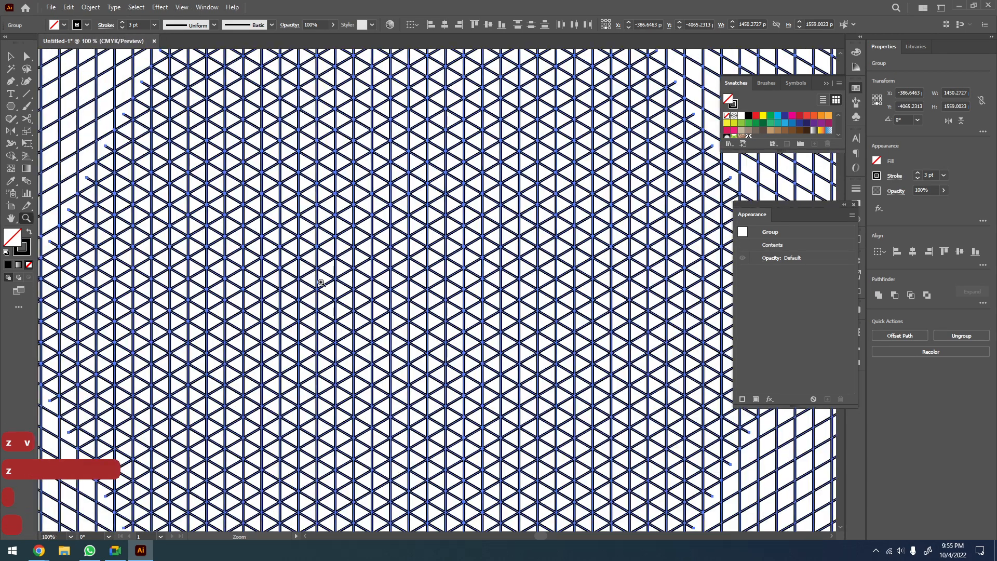
Set a red fill with no stroke and color the triangular cells of the S's upper arc individually
{"action": "left_click", "coordinate": [30, 232]}
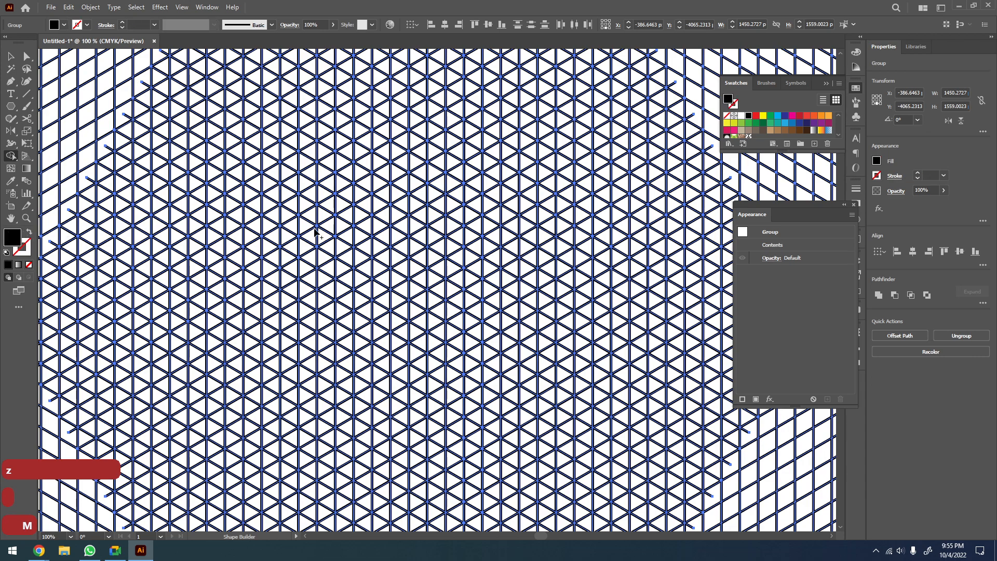
{"action": "left_click_drag", "start_coordinate": [601, 206], "coordinate": [498, 203]}
{"action": "left_click", "coordinate": [756, 117]}
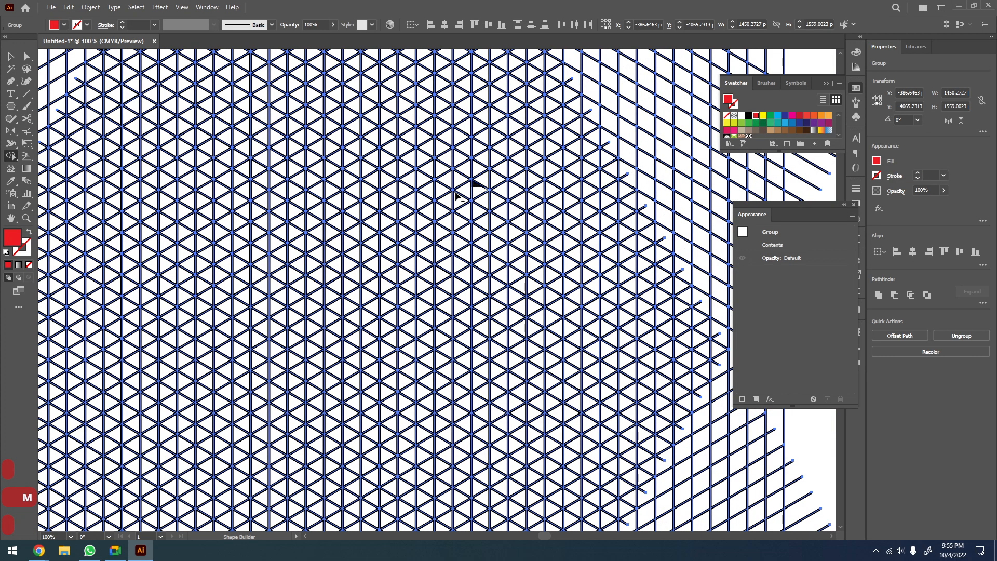
{"action": "left_click", "coordinate": [423, 207]}
{"action": "left_click", "coordinate": [418, 200]}
{"action": "left_click", "coordinate": [405, 198]}
{"action": "left_click", "coordinate": [400, 190]}
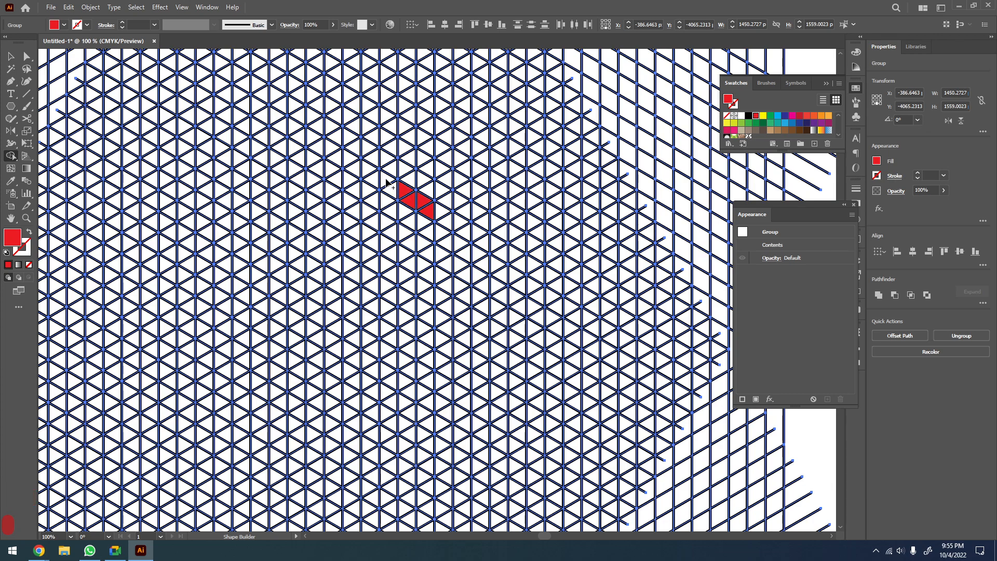
{"action": "left_click", "coordinate": [389, 186]}
{"action": "left_click", "coordinate": [380, 182]}
{"action": "left_click", "coordinate": [370, 182]}
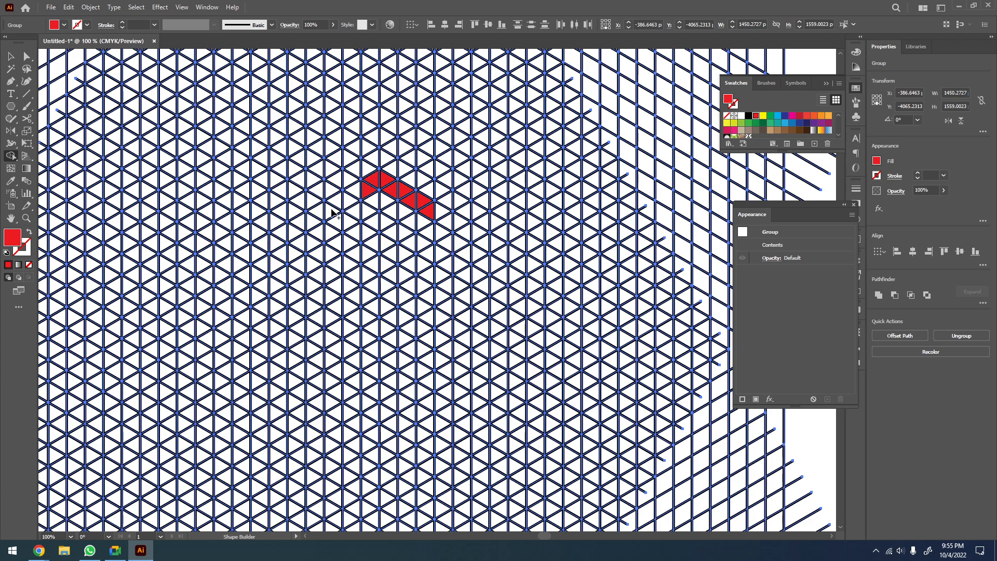
{"action": "left_click", "coordinate": [352, 200]}
{"action": "left_click", "coordinate": [335, 202]}
{"action": "left_click", "coordinate": [331, 211]}
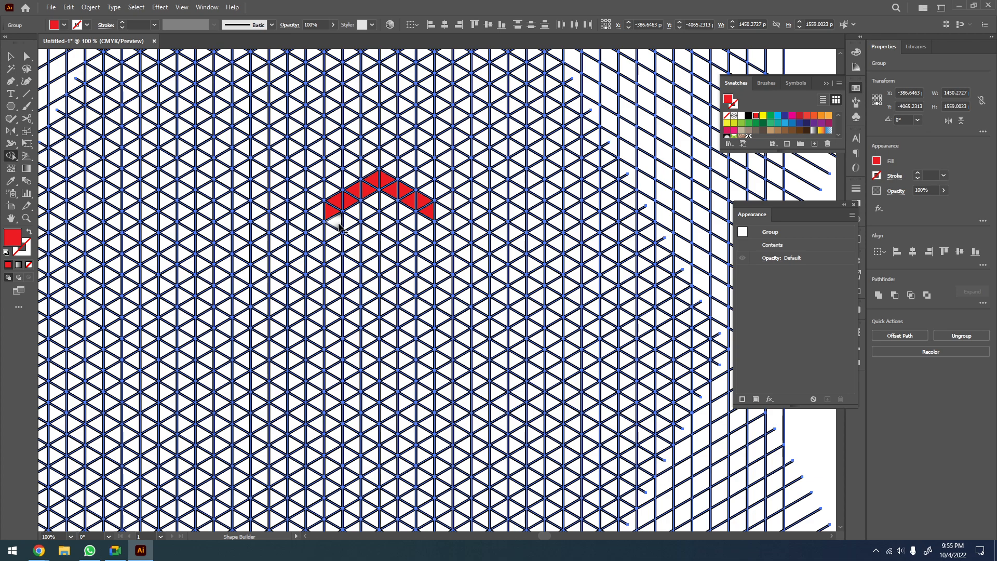
Fill the individual cells of the S's diagonal and the start of its lower right curve with red
{"action": "left_click", "coordinate": [345, 224]}
{"action": "left_click", "coordinate": [357, 232]}
{"action": "left_click", "coordinate": [369, 235]}
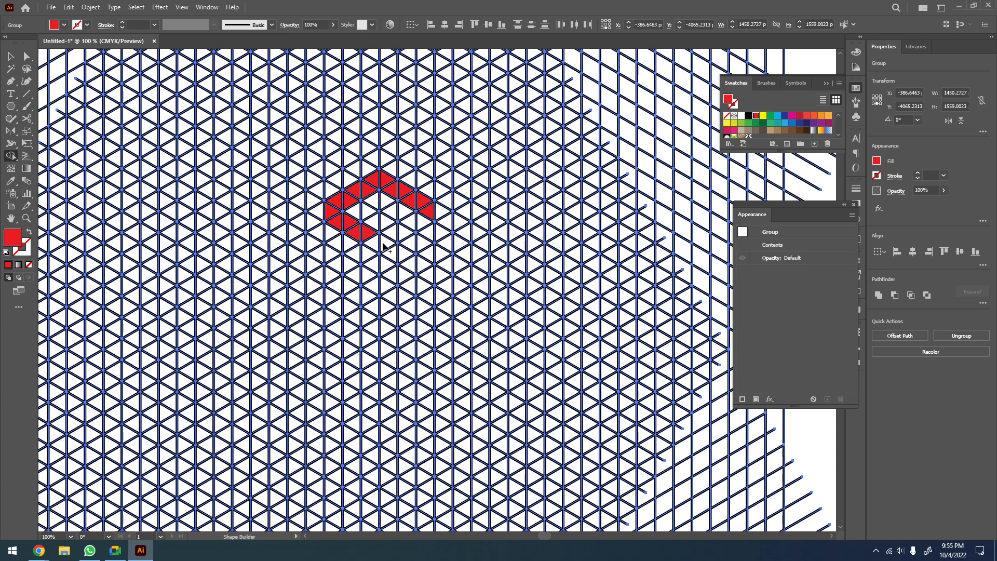
{"action": "left_click", "coordinate": [373, 243]}
{"action": "left_click", "coordinate": [388, 244]}
{"action": "left_click", "coordinate": [393, 253]}
{"action": "left_click", "coordinate": [406, 254]}
{"action": "left_click", "coordinate": [408, 265]}
{"action": "left_click", "coordinate": [423, 263]}
{"action": "left_click", "coordinate": [427, 276]}
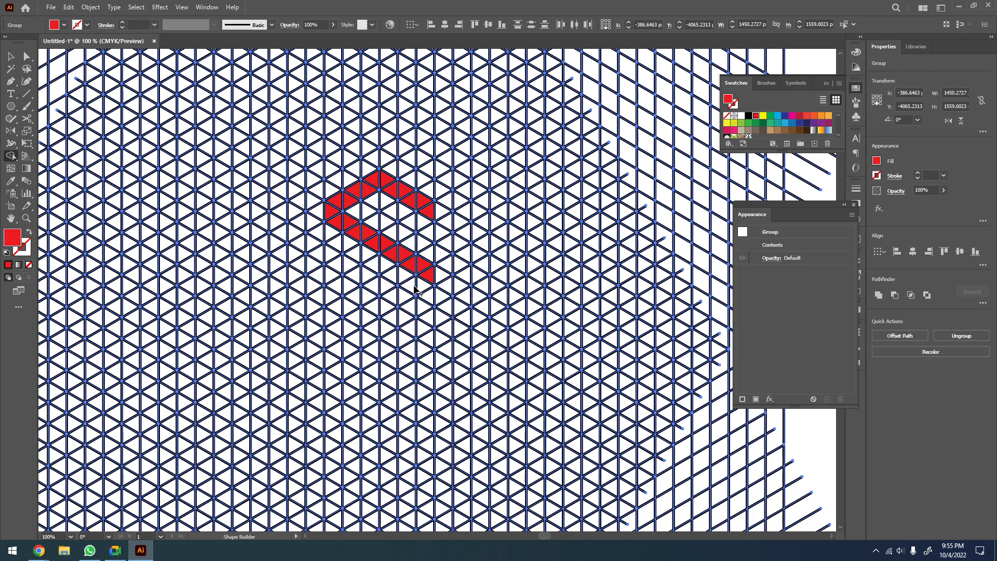
{"action": "left_click", "coordinate": [412, 291]}
{"action": "left_click", "coordinate": [406, 289]}
Fill the bottom and lower-left hook of the S with red, sweeping across several cells
{"action": "mouse_move", "coordinate": [393, 299]}
{"action": "left_mouse_down"}
{"action": "mouse_move", "coordinate": [369, 308]}
{"action": "mouse_move", "coordinate": [354, 299]}
{"action": "left_mouse_up"}
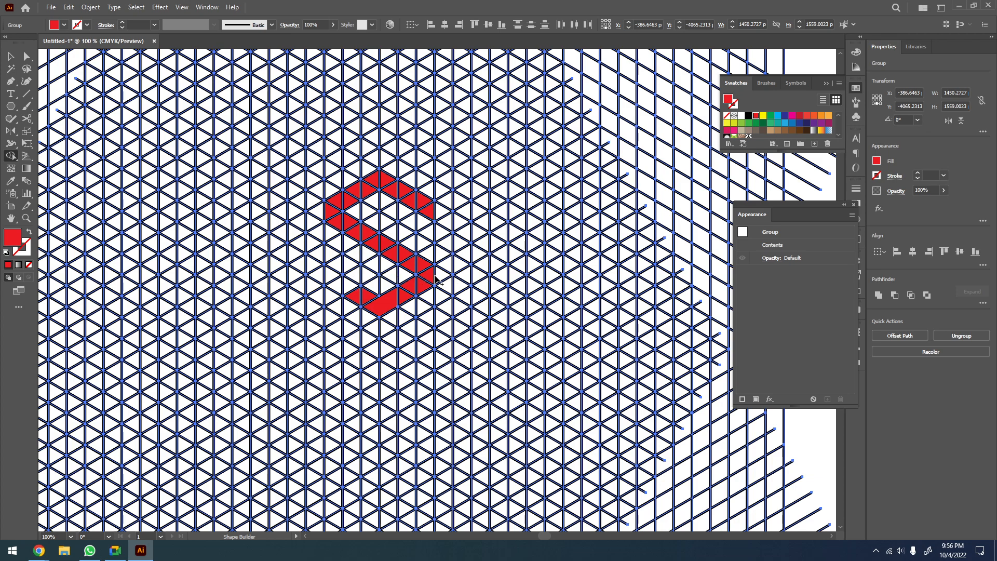
{"action": "left_click", "coordinate": [342, 278]}
{"action": "key", "text": "v"}
{"action": "scroll", "coordinate": [638, 173], "scroll_direction": "right", "scroll_amount": 3}
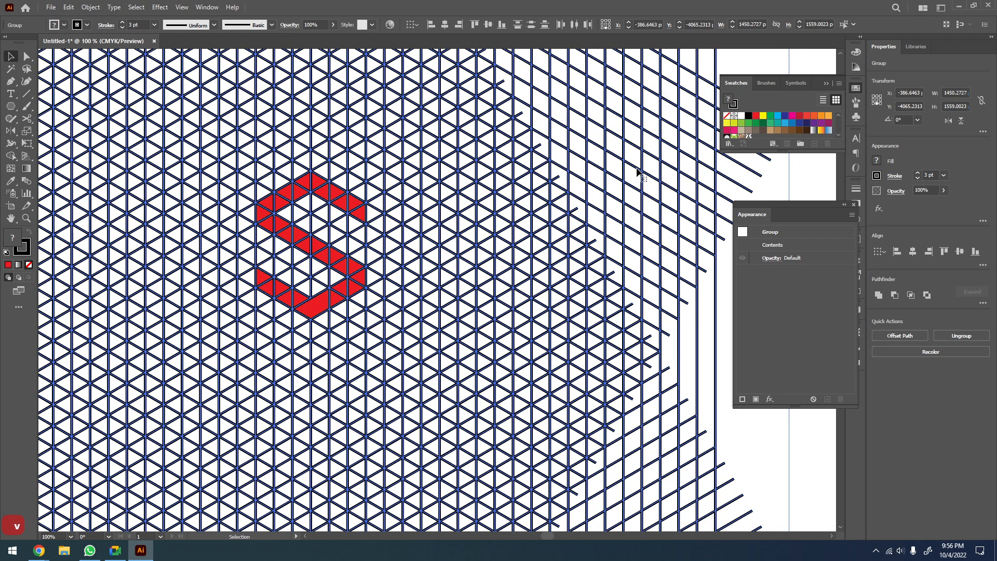
Deselect the grid and directly select the red cells of the S one after another, from the upper end downward
{"action": "left_click", "coordinate": [633, 157]}
{"action": "left_click", "coordinate": [365, 216]}
{"action": "key", "text": "z"}
{"action": "left_click_drag", "start_coordinate": [417, 158], "coordinate": [206, 338]}
{"action": "key", "text": "space"}
{"action": "left_click_drag", "start_coordinate": [442, 242], "coordinate": [352, 251]}
{"action": "key", "text": "a"}
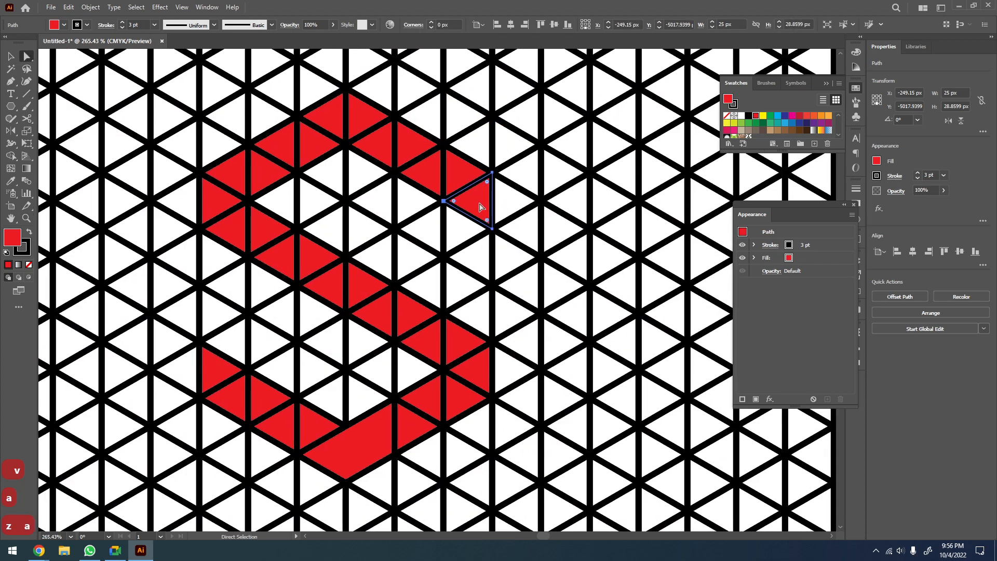
{"action": "left_click", "coordinate": [453, 177], "text": "shift"}
{"action": "left_click", "coordinate": [424, 172], "text": "shift"}
{"action": "left_click", "coordinate": [373, 145], "text": "shift"}
{"action": "left_click", "coordinate": [363, 123], "text": "shift"}
{"action": "left_click", "coordinate": [322, 126], "text": "shift"}
{"action": "left_click", "coordinate": [314, 145], "text": "shift"}
{"action": "left_click", "coordinate": [280, 144], "text": "shift"}
{"action": "left_click", "coordinate": [266, 173], "text": "shift"}
{"action": "left_click", "coordinate": [231, 172], "text": "shift"}
{"action": "left_click", "coordinate": [218, 205], "text": "shift"}
{"action": "left_click", "coordinate": [243, 237], "text": "shift"}
{"action": "left_click", "coordinate": [282, 252], "text": "shift"}
{"action": "left_click", "coordinate": [311, 259], "text": "shift"}
{"action": "left_click", "coordinate": [338, 287], "text": "shift"}
{"action": "left_click", "coordinate": [364, 285], "text": "shift"}
{"action": "left_click", "coordinate": [386, 320], "text": "shift"}
{"action": "left_click", "coordinate": [409, 318], "text": "shift"}
{"action": "left_click", "coordinate": [429, 343], "text": "shift"}
{"action": "left_click", "coordinate": [465, 342], "text": "shift"}
{"action": "left_click", "coordinate": [469, 396], "text": "shift"}
{"action": "left_click", "coordinate": [434, 404], "text": "shift"}
{"action": "left_click", "coordinate": [412, 426], "text": "shift"}
{"action": "left_click", "coordinate": [389, 437], "text": "shift"}
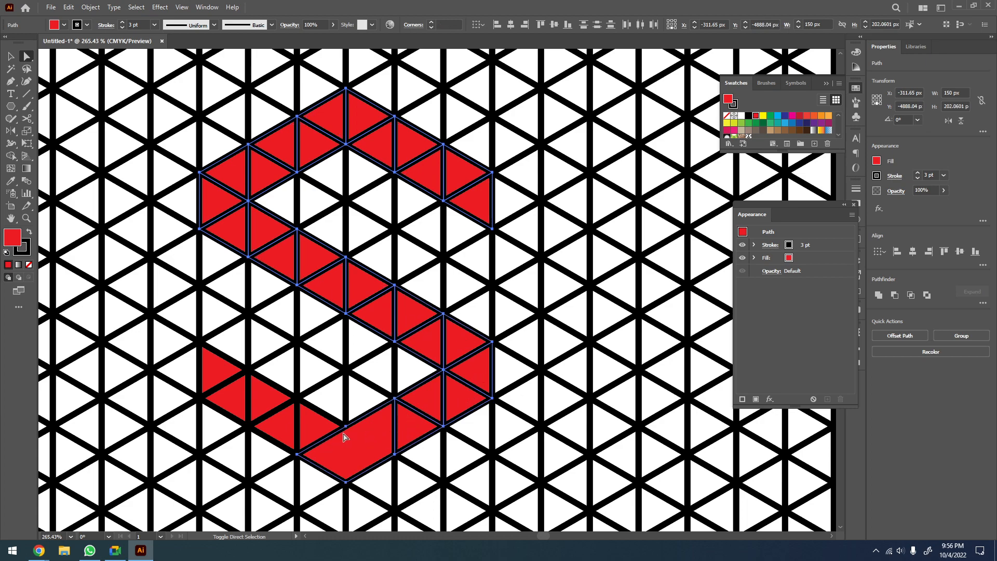
Undo the fills of the S's lower-left hook and the merged cell at its bottom
{"action": "key", "text": "ctrl+z"}
{"action": "key", "text": "ctrl+z"}
{"action": "key", "text": "ctrl+z"}
{"action": "key", "text": "ctrl+z"}
{"action": "key", "text": "ctrl+z"}
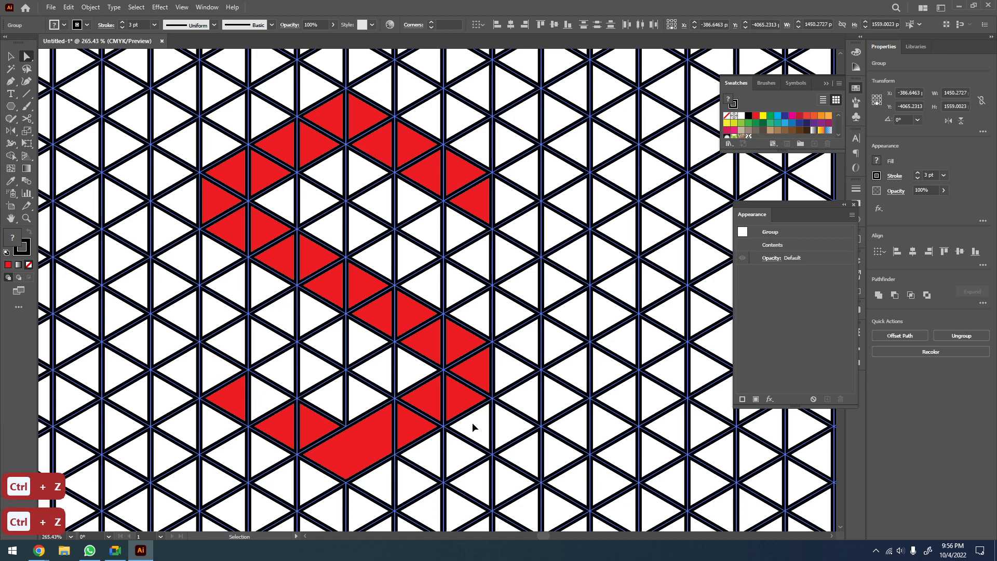
{"action": "key", "text": "ctrl+z"}
{"action": "key", "text": "ctrl+z"}
{"action": "key", "text": "ctrl+z"}
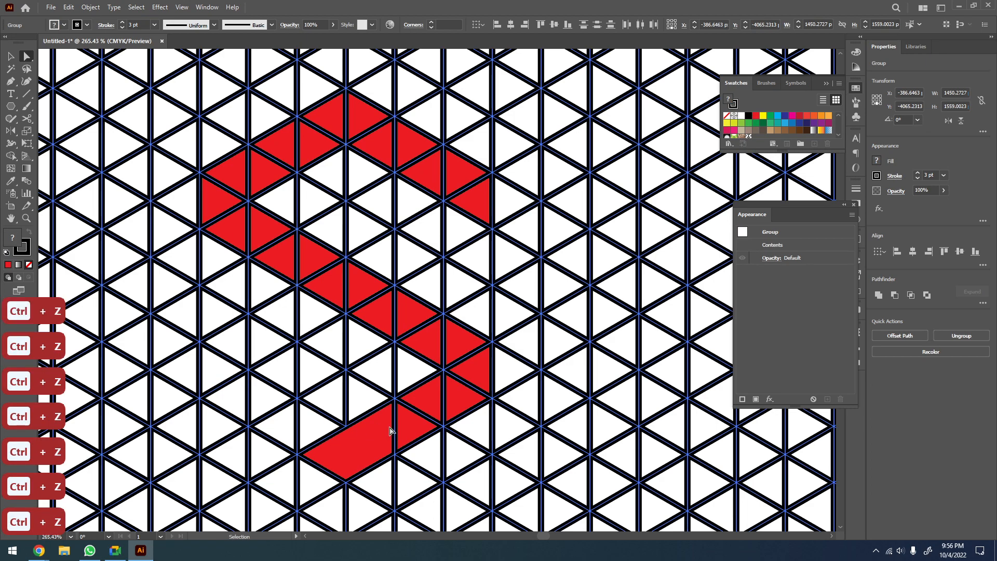
Color the cells along the bottom and lower-left hook of the S red again, each as a separate triangle
{"action": "key", "text": "m"}
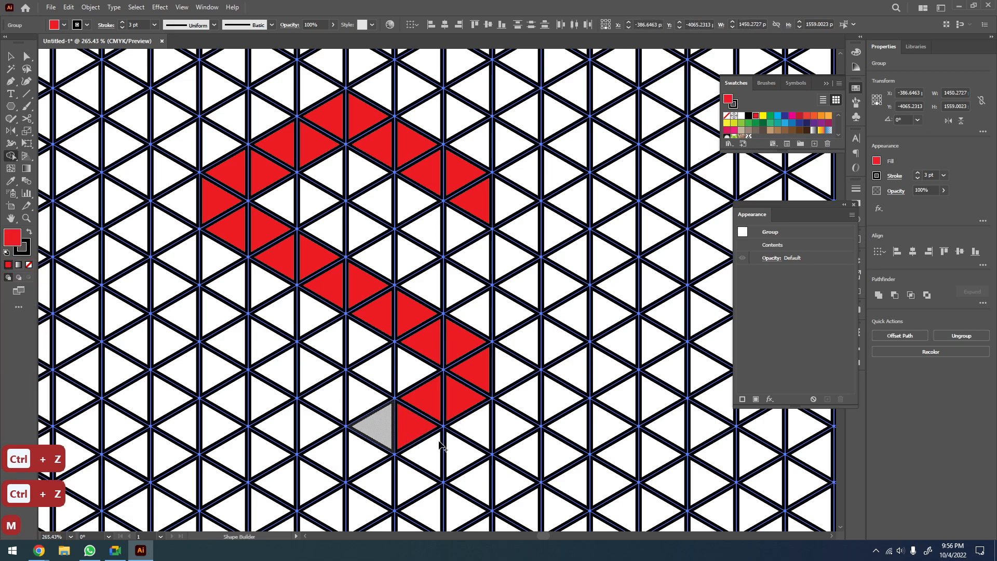
{"action": "left_click", "coordinate": [387, 426]}
{"action": "left_click", "coordinate": [331, 450]}
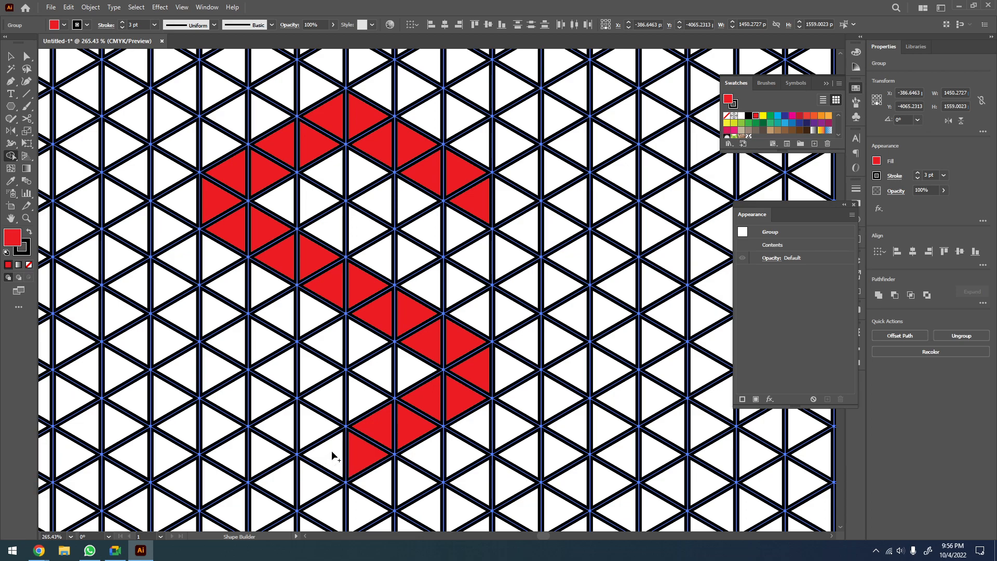
{"action": "left_click", "coordinate": [326, 450]}
{"action": "left_click", "coordinate": [303, 420]}
{"action": "left_click", "coordinate": [282, 418]}
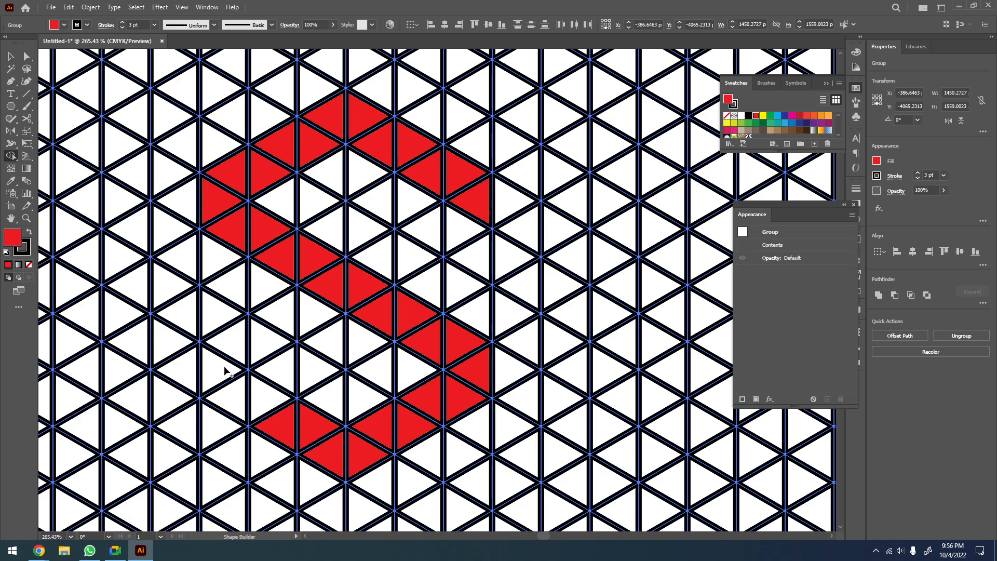
Directly select every red cell of the S together, from the lower-left end up to the upper-right end
{"action": "key", "text": "a"}
{"action": "left_click", "coordinate": [367, 139]}
{"action": "left_click", "coordinate": [213, 379]}
{"action": "left_click", "coordinate": [264, 410], "text": "shift"}
{"action": "left_click", "coordinate": [279, 434], "text": "shift"}
{"action": "left_click", "coordinate": [325, 430], "text": "shift"}
{"action": "left_click", "coordinate": [334, 454], "text": "shift"}
{"action": "left_click", "coordinate": [363, 453], "text": "shift"}
{"action": "left_click", "coordinate": [376, 431], "text": "shift"}
{"action": "left_click", "coordinate": [407, 430], "text": "shift"}
{"action": "left_click", "coordinate": [428, 406], "text": "shift"}
{"action": "left_click", "coordinate": [451, 401], "text": "shift"}
{"action": "left_click", "coordinate": [482, 371], "text": "shift"}
{"action": "left_click", "coordinate": [461, 347], "text": "shift"}
{"action": "left_click", "coordinate": [424, 341], "text": "shift"}
{"action": "left_click", "coordinate": [410, 318], "text": "shift"}
{"action": "left_click", "coordinate": [381, 317], "text": "shift"}
{"action": "left_click", "coordinate": [358, 284], "text": "shift"}
{"action": "left_click", "coordinate": [332, 284], "text": "shift"}
{"action": "left_click", "coordinate": [310, 265], "text": "shift"}
{"action": "left_click", "coordinate": [274, 261], "text": "shift"}
{"action": "left_click", "coordinate": [263, 239], "text": "shift"}
{"action": "left_click", "coordinate": [232, 237], "text": "shift"}
{"action": "left_click", "coordinate": [218, 213], "text": "shift"}
{"action": "left_click", "coordinate": [264, 176], "text": "shift"}
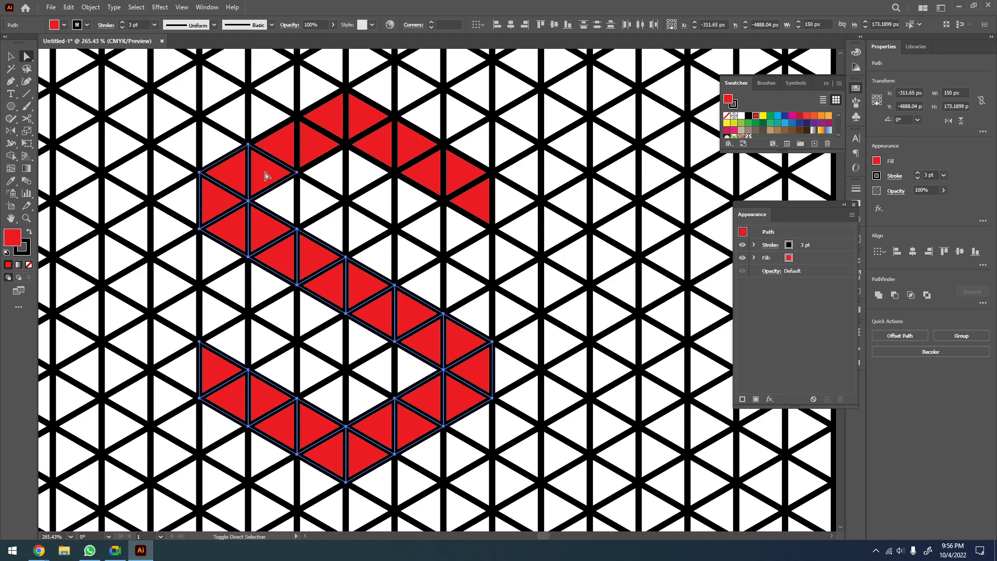
{"action": "left_click", "coordinate": [315, 150], "text": "shift"}
{"action": "left_click", "coordinate": [358, 125], "text": "shift"}
{"action": "left_click", "coordinate": [385, 154], "text": "shift"}
{"action": "left_click", "coordinate": [413, 149], "text": "shift"}
{"action": "left_click", "coordinate": [429, 179], "text": "shift"}
{"action": "left_click", "coordinate": [469, 179], "text": "shift"}
{"action": "left_click", "coordinate": [475, 199], "text": "shift"}
Bring the selected S cells out of the grid onto the empty canvas beside it
{"action": "key", "text": "z"}
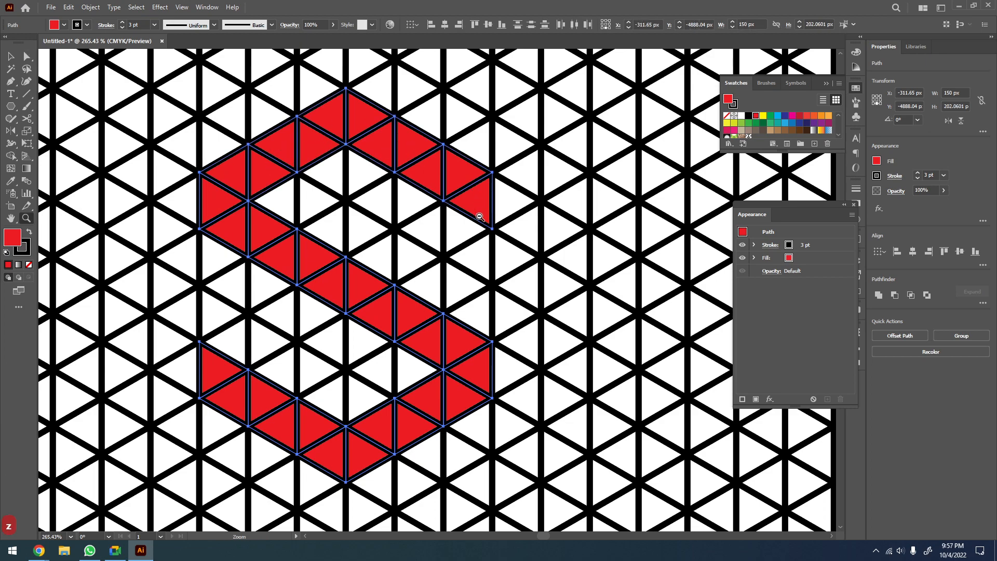
{"action": "scroll", "coordinate": [480, 203], "scroll_direction": "down", "scroll_amount": 3}
{"action": "left_click_drag", "start_coordinate": [523, 269], "coordinate": [493, 197]}
{"action": "scroll", "coordinate": [147, 202], "scroll_direction": "down", "scroll_amount": 3}
{"action": "key", "text": "v"}
{"action": "left_click", "coordinate": [496, 239]}
Ungroup the extracted S until its triangles are separate objects
{"action": "key", "text": "z"}
{"action": "scroll", "coordinate": [372, 264], "scroll_direction": "down", "scroll_amount": 3}
{"action": "left_click_drag", "start_coordinate": [408, 308], "coordinate": [362, 301]}
{"action": "key", "text": "v"}
{"action": "left_click", "coordinate": [409, 245]}
{"action": "right_click", "coordinate": [409, 241]}
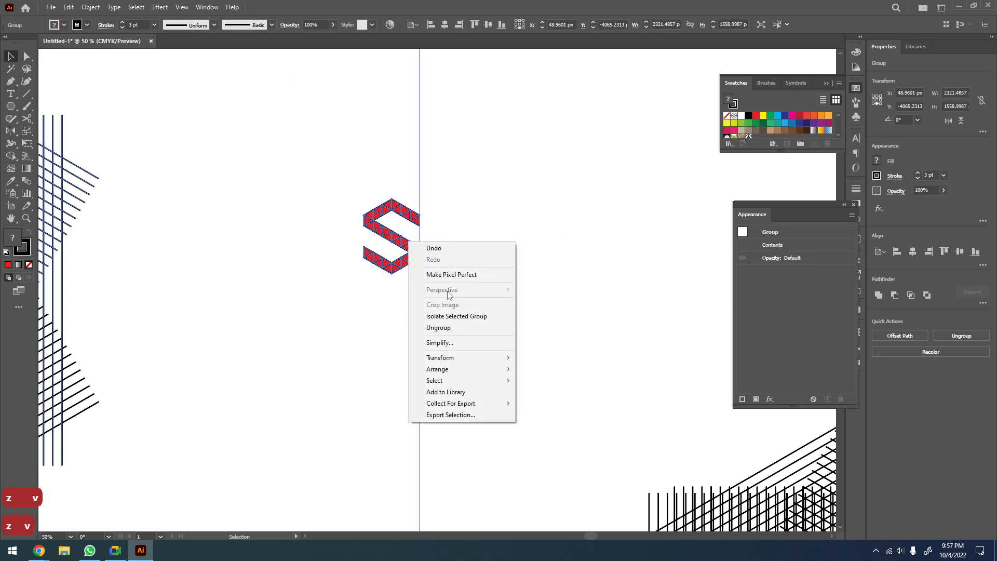
{"action": "left_click", "coordinate": [441, 328]}
{"action": "right_click", "coordinate": [404, 242]}
{"action": "left_click", "coordinate": [438, 328]}
{"action": "left_click", "coordinate": [441, 182]}
{"action": "left_click", "coordinate": [405, 245]}
{"action": "right_click", "coordinate": [408, 248]}
{"action": "left_click", "coordinate": [438, 334]}
Remove the stroke from all triangles of the S, keeping only their red fill
{"action": "left_click_drag", "start_coordinate": [436, 184], "coordinate": [347, 306]}
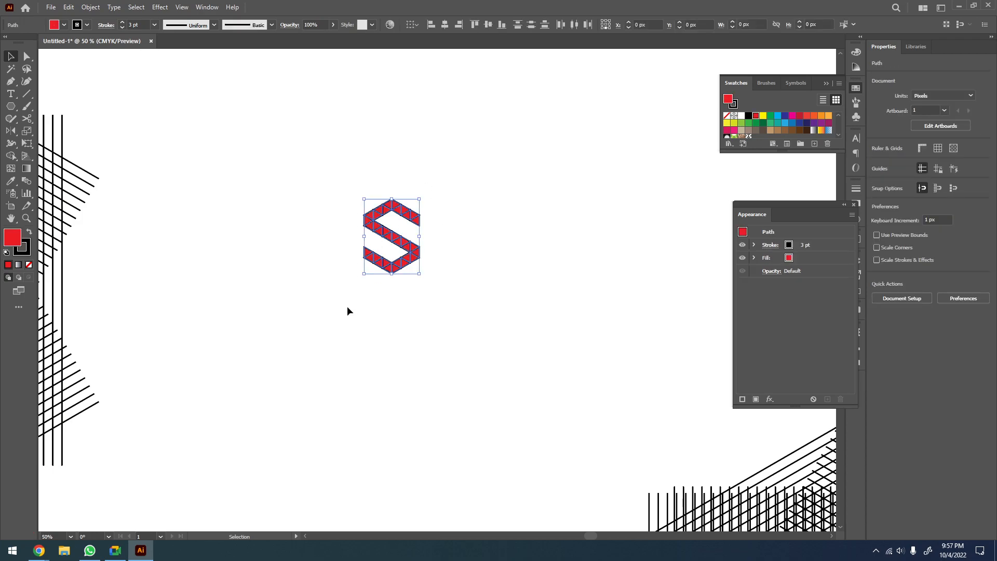
{"action": "left_click", "coordinate": [27, 252]}
{"action": "left_click", "coordinate": [28, 266]}
{"action": "left_click", "coordinate": [304, 329]}
{"action": "key", "text": "z"}
{"action": "left_click_drag", "start_coordinate": [447, 185], "coordinate": [334, 285]}
{"action": "key", "text": "v"}
{"action": "key", "text": "z"}
{"action": "left_click", "coordinate": [490, 255], "text": "alt"}
{"action": "left_click_drag", "start_coordinate": [489, 253], "coordinate": [426, 262]}
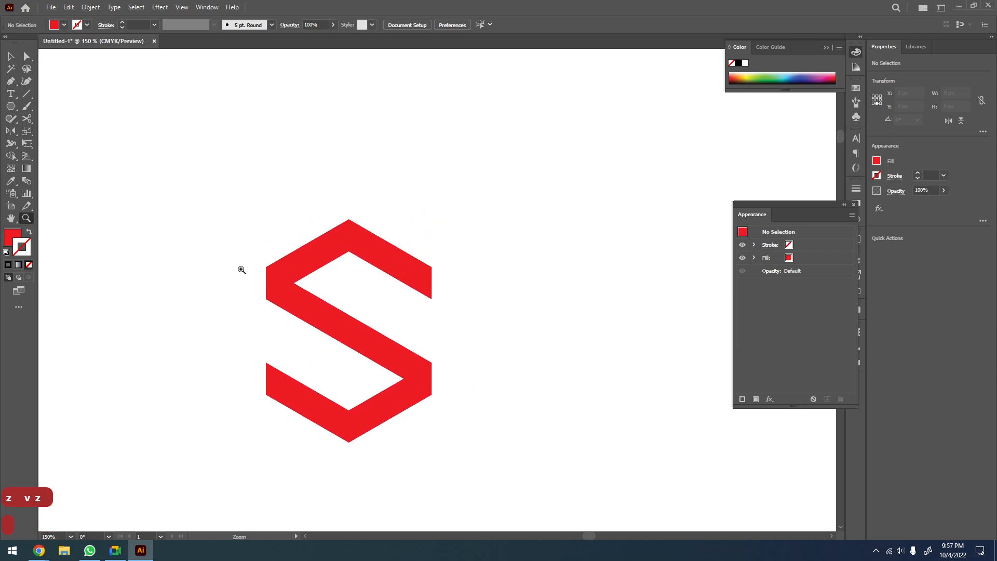
Draw a red square about 55 px wide above the S and place a copy of it beside it
{"action": "key", "text": "m"}
{"action": "mouse_move", "coordinate": [364, 170]}
{"action": "left_mouse_down"}
{"action": "mouse_move", "coordinate": [387, 188]}
{"action": "mouse_move", "coordinate": [347, 157]}
{"action": "mouse_move", "coordinate": [533, 161]}
{"action": "mouse_move", "coordinate": [519, 156]}
{"action": "left_mouse_up"}
{"action": "key", "text": "v"}
{"action": "left_click", "coordinate": [434, 166]}
{"action": "left_click", "coordinate": [442, 158]}
Recolor the left square's fill to a light green, 7ACC58
{"action": "left_click", "coordinate": [362, 161]}
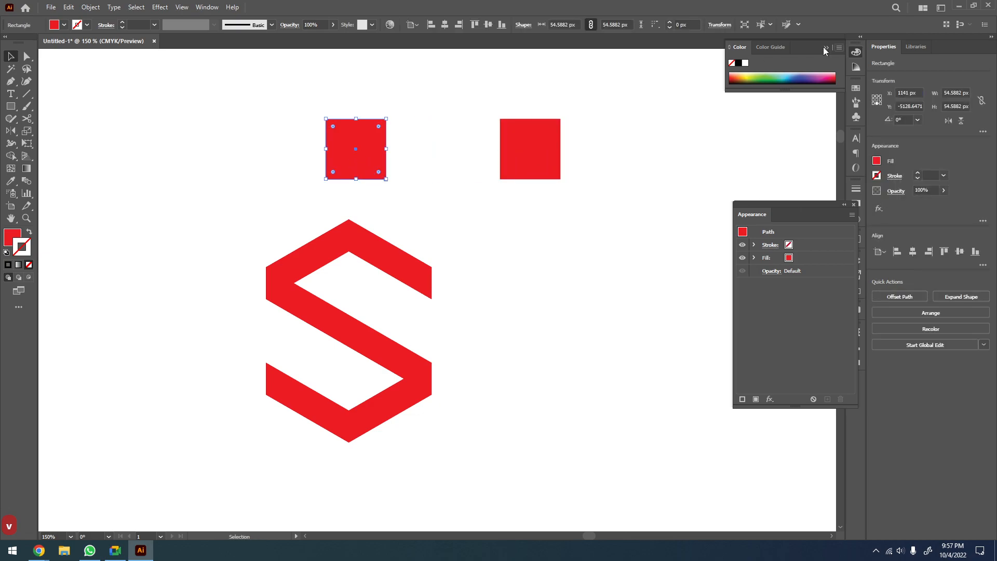
{"action": "double_click", "coordinate": [17, 238]}
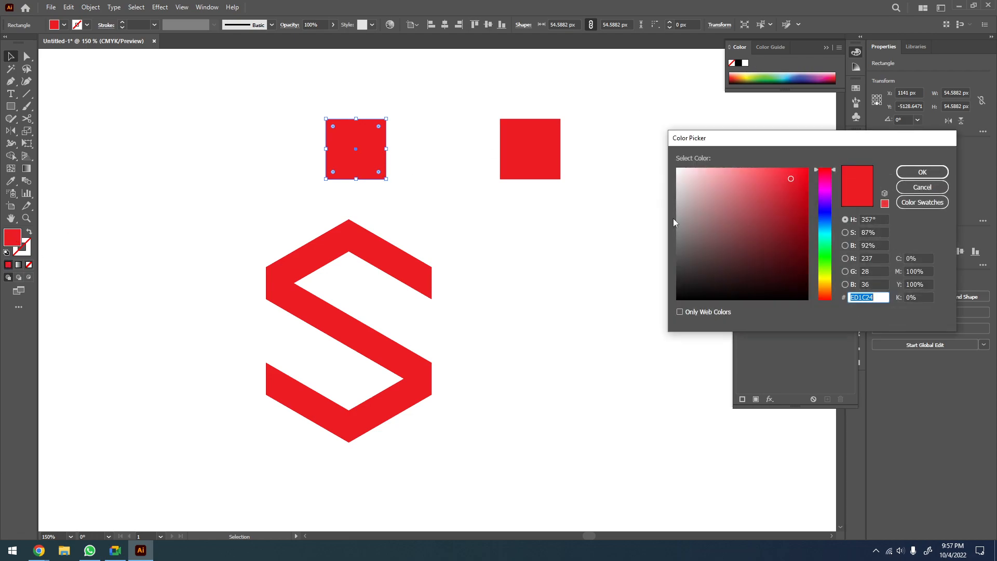
{"action": "left_click_drag", "start_coordinate": [830, 236], "coordinate": [830, 274]}
{"action": "left_click", "coordinate": [829, 264]}
{"action": "mouse_move", "coordinate": [775, 202]}
{"action": "left_mouse_down"}
{"action": "mouse_move", "coordinate": [759, 207]}
{"action": "mouse_move", "coordinate": [758, 191]}
{"action": "left_mouse_up"}
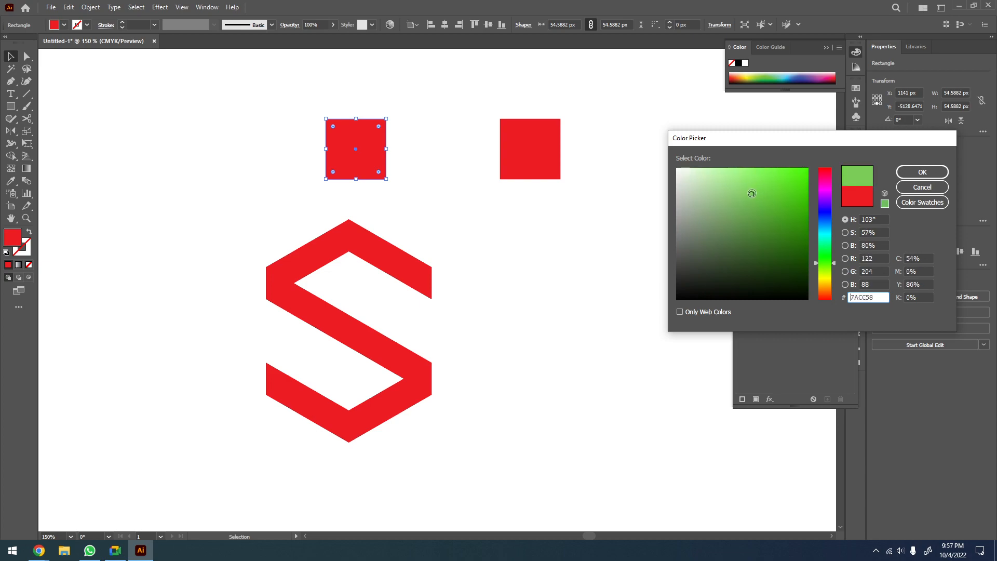
{"action": "left_click", "coordinate": [922, 172]}
{"action": "left_click", "coordinate": [604, 234]}
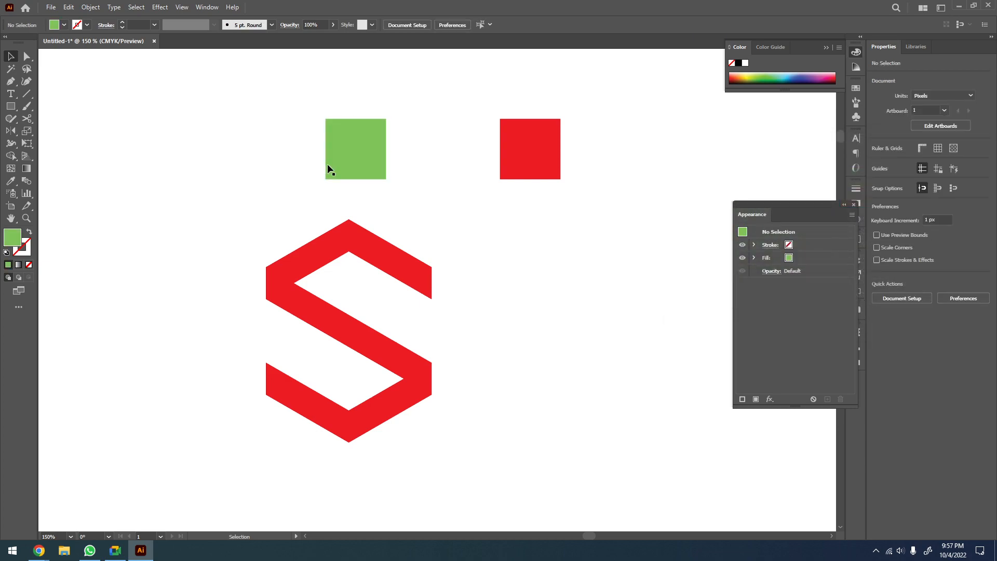
Copy the left square's light green onto the right square with the Eyedropper
{"action": "left_click", "coordinate": [513, 157]}
{"action": "key", "text": "i"}
{"action": "left_click", "coordinate": [372, 132]}
{"action": "key", "text": "v"}
{"action": "left_click", "coordinate": [441, 201]}
Darken the right square's green by setting its black (K) value to 10%
{"action": "left_click", "coordinate": [503, 163]}
{"action": "double_click", "coordinate": [24, 245]}
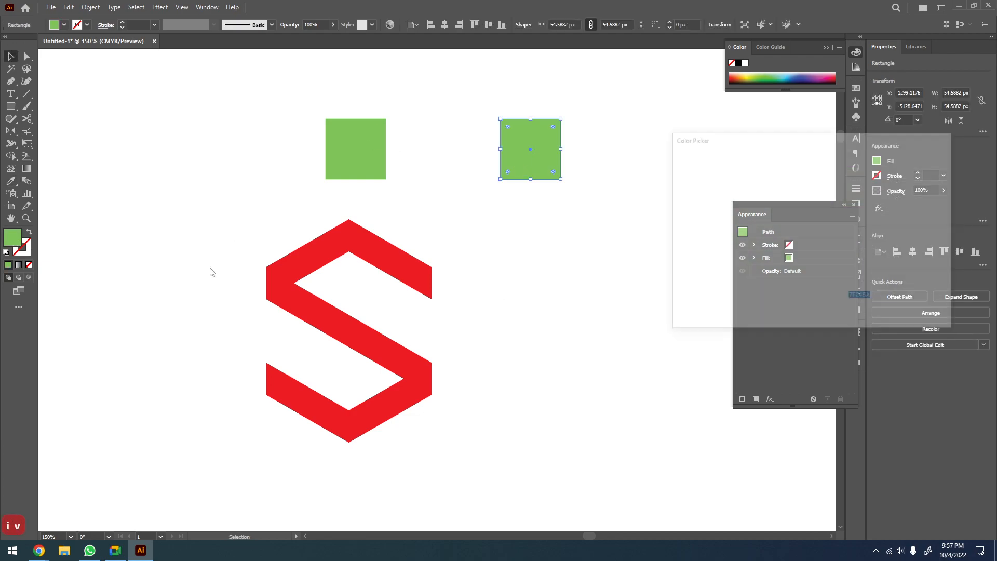
{"action": "left_click", "coordinate": [926, 297]}
{"action": "key", "text": "ctrl+a"}
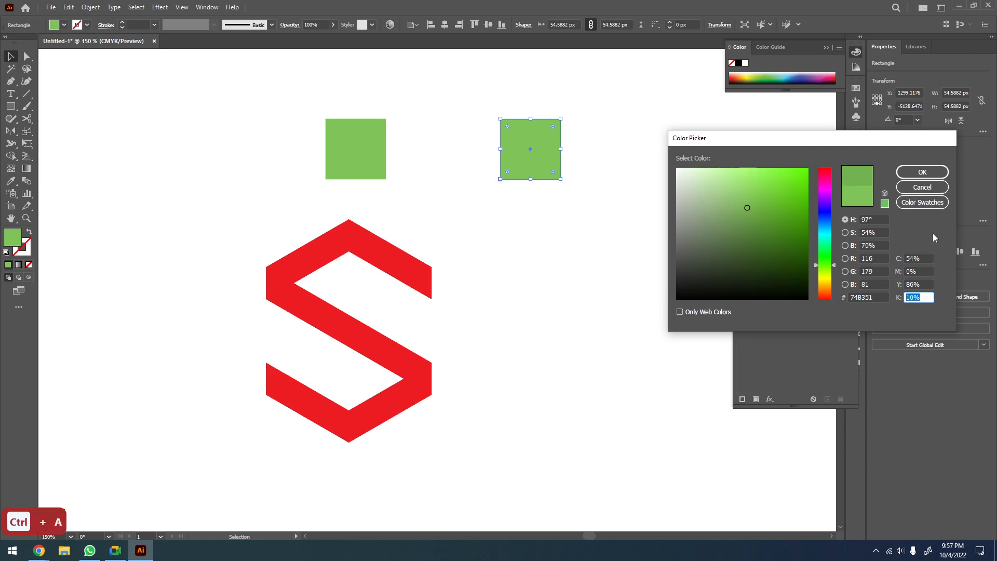
{"action": "left_click", "coordinate": [922, 172]}
{"action": "left_click", "coordinate": [631, 229]}
Fill the end triangle of the S's upper-right arm with the left square's light green
{"action": "key", "text": "z"}
{"action": "left_click", "coordinate": [421, 207]}
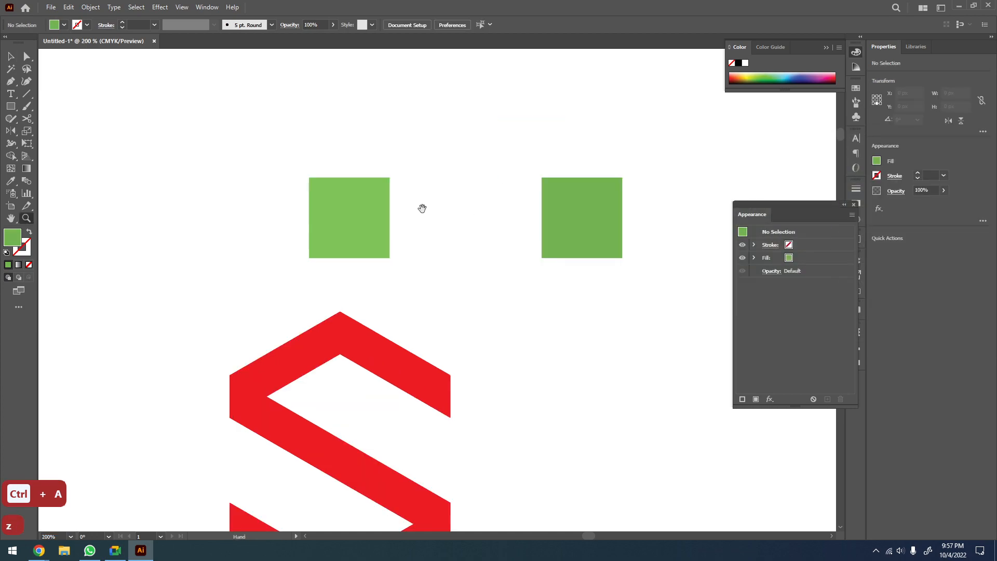
{"action": "left_click_drag", "start_coordinate": [421, 207], "coordinate": [487, 141]}
{"action": "key", "text": "v"}
{"action": "left_click", "coordinate": [512, 337]}
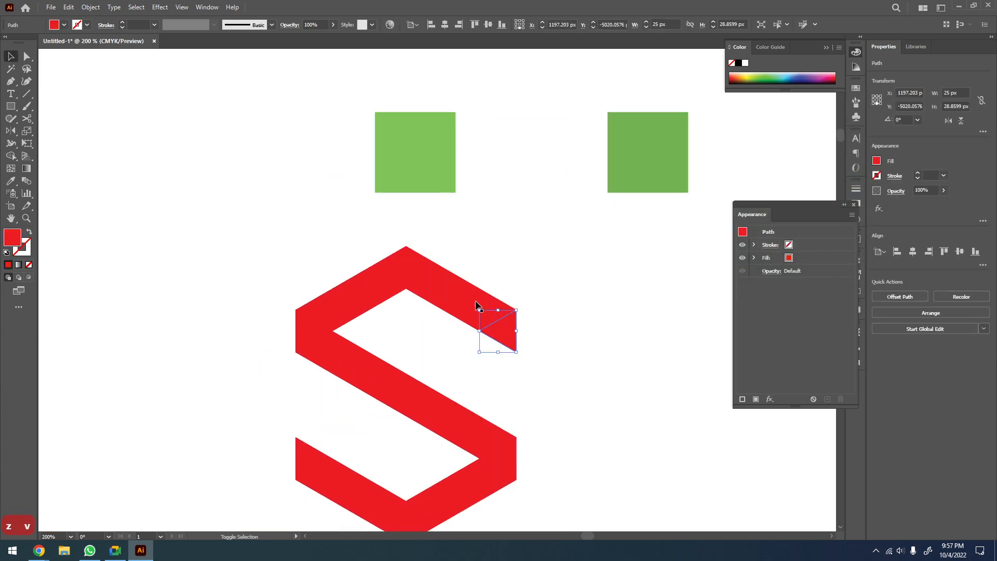
{"action": "key", "text": "i"}
{"action": "left_click", "coordinate": [429, 164]}
{"action": "key", "text": "v"}
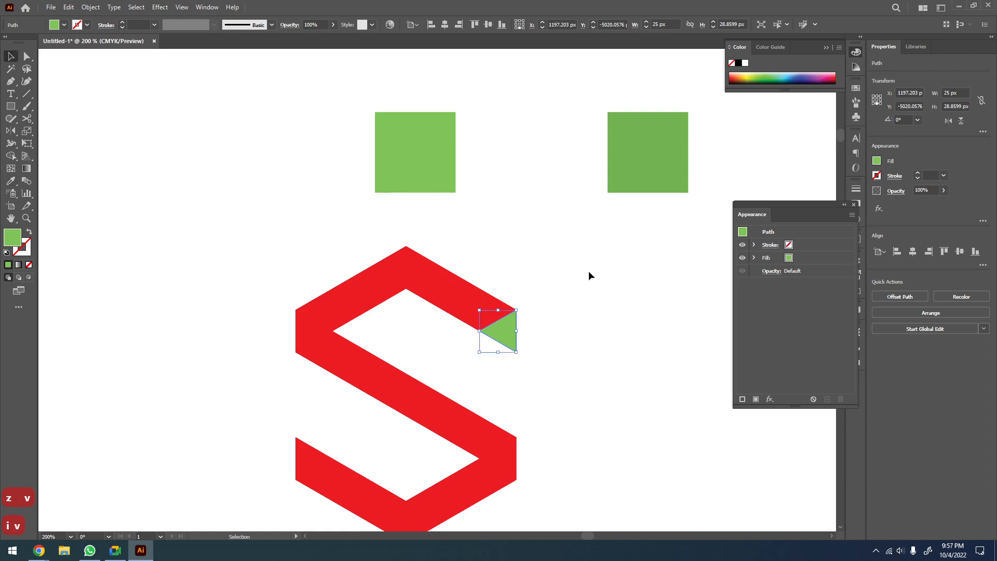
{"action": "left_click", "coordinate": [581, 270]}
Fill every second triangle along the S, from the upper-right arm to the lower-left end, with the left square's light green
{"action": "left_click", "coordinate": [472, 310]}
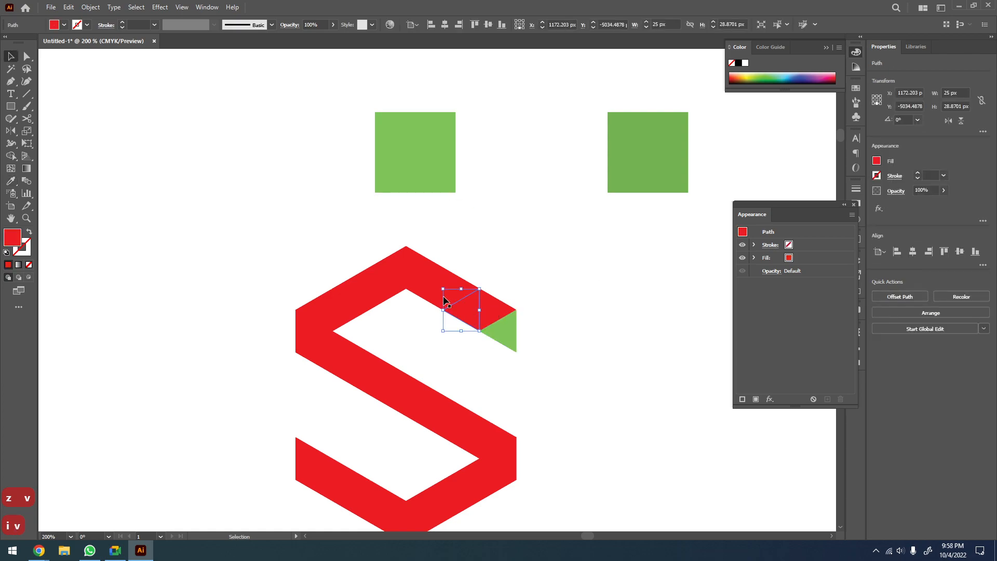
{"action": "left_click", "coordinate": [429, 287], "text": "shift"}
{"action": "left_click", "coordinate": [397, 273], "text": "shift"}
{"action": "left_click", "coordinate": [361, 291], "text": "shift"}
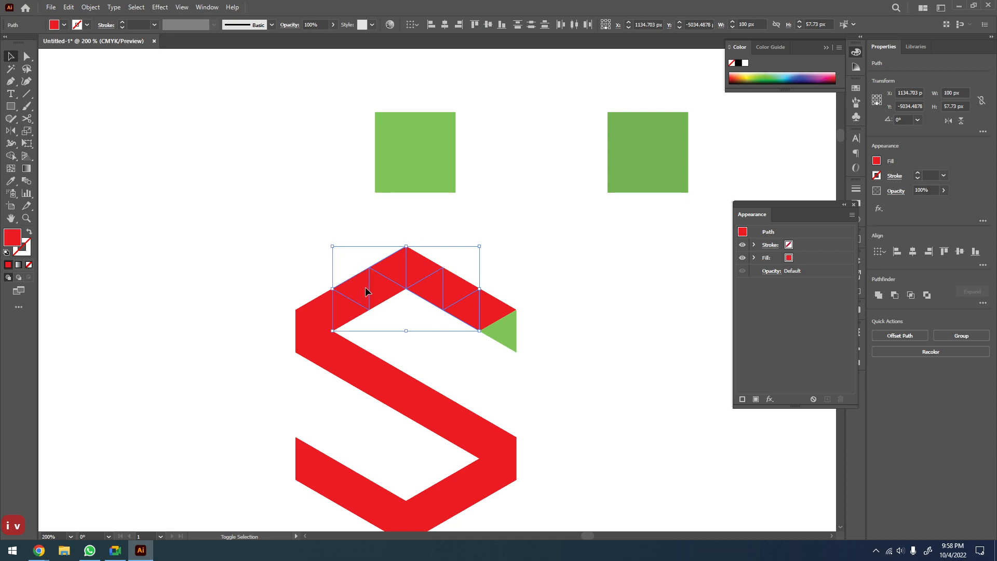
{"action": "left_click", "coordinate": [318, 309], "text": "shift"}
{"action": "left_click", "coordinate": [302, 340], "text": "shift"}
{"action": "left_click", "coordinate": [304, 336], "text": "shift"}
{"action": "left_click", "coordinate": [318, 355], "text": "shift"}
{"action": "left_click", "coordinate": [362, 384], "text": "shift"}
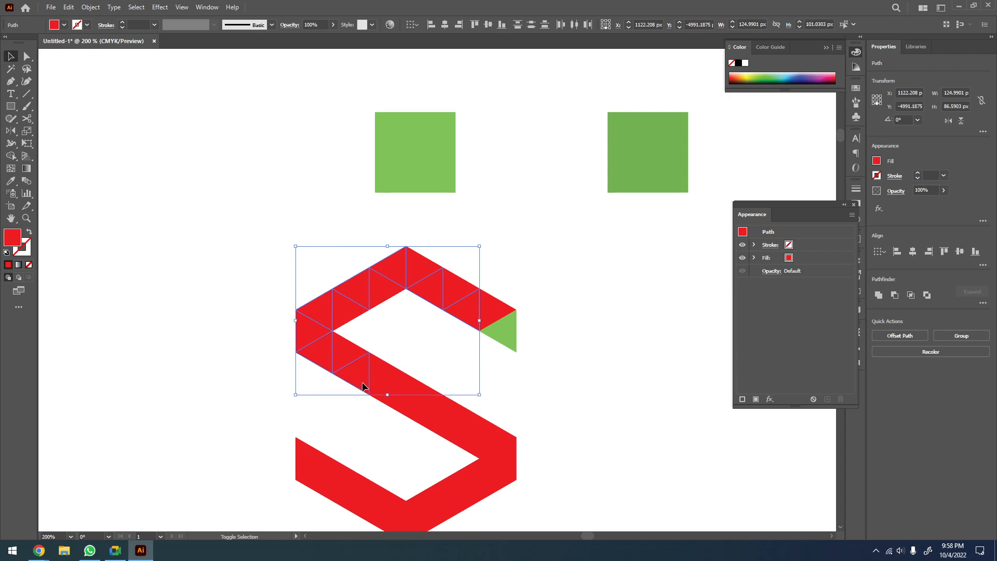
{"action": "left_click", "coordinate": [393, 390], "text": "shift"}
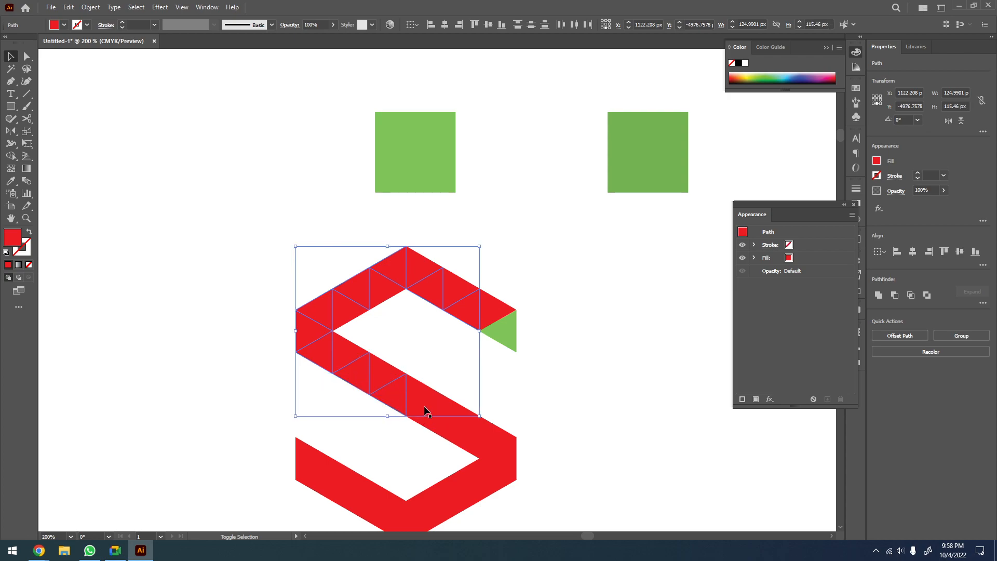
{"action": "left_click", "coordinate": [428, 410], "text": "shift"}
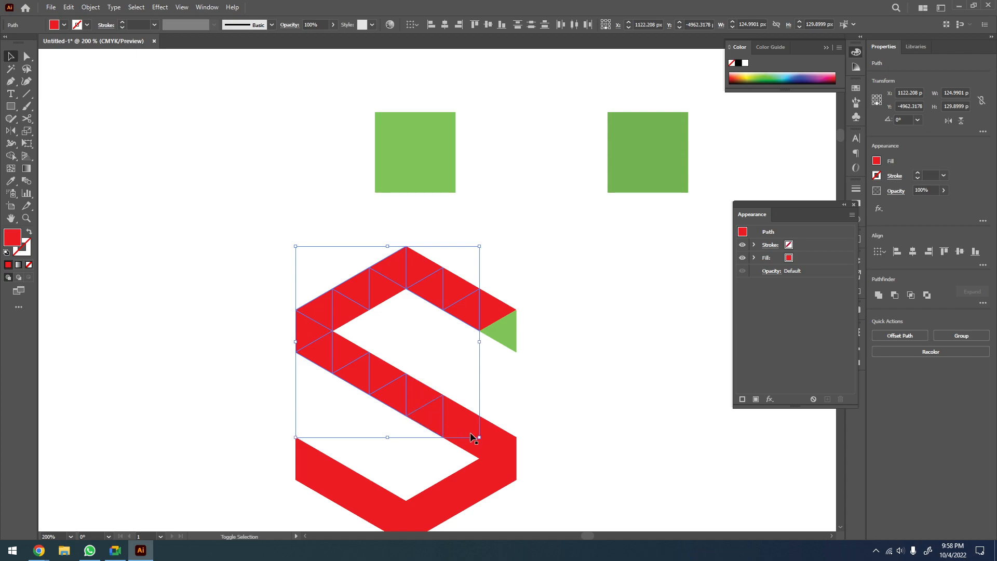
{"action": "left_click", "coordinate": [470, 442], "text": "shift"}
{"action": "scroll", "coordinate": [474, 423], "scroll_direction": "down", "scroll_amount": 3}
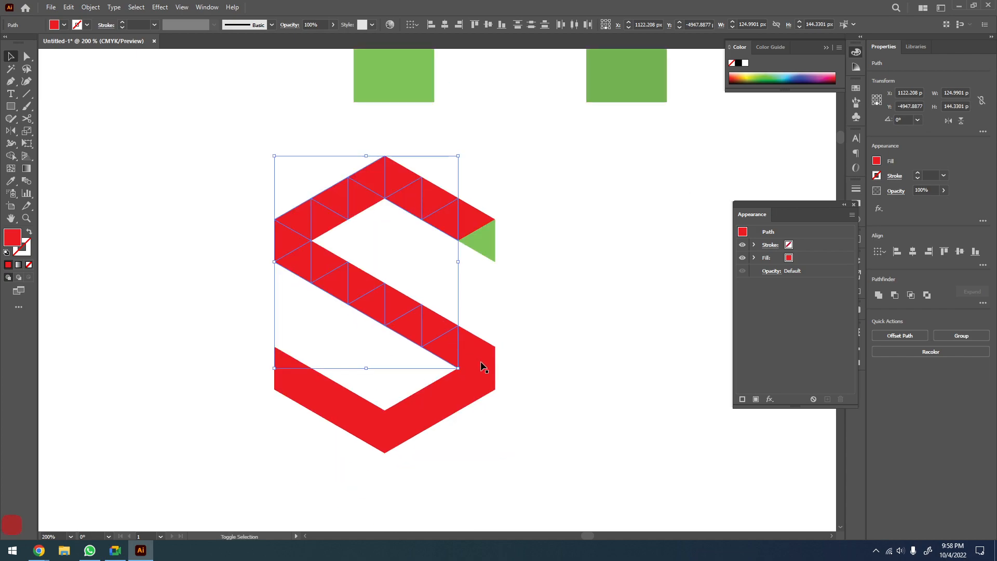
{"action": "left_click", "coordinate": [477, 378], "text": "shift"}
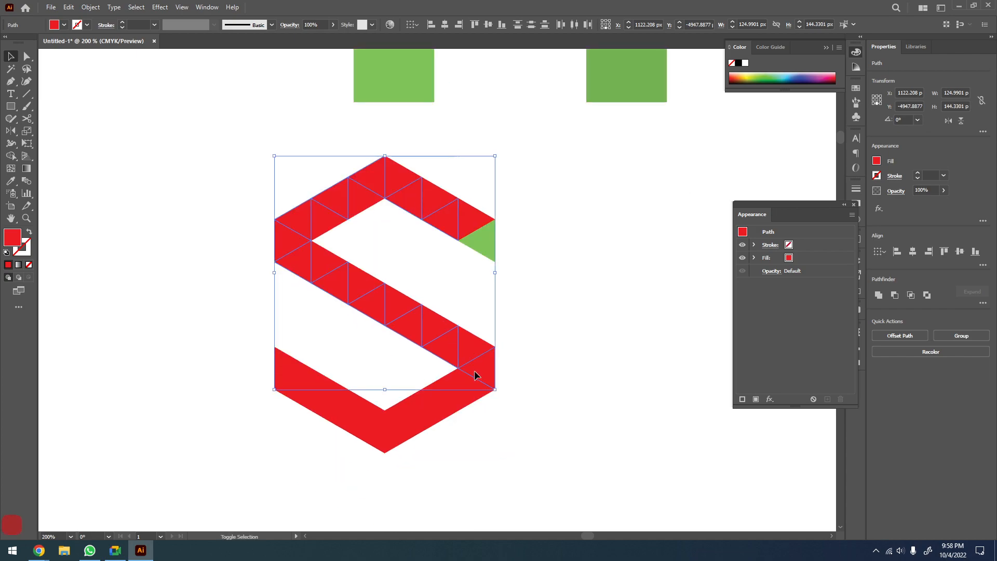
{"action": "left_click", "coordinate": [459, 402], "text": "shift"}
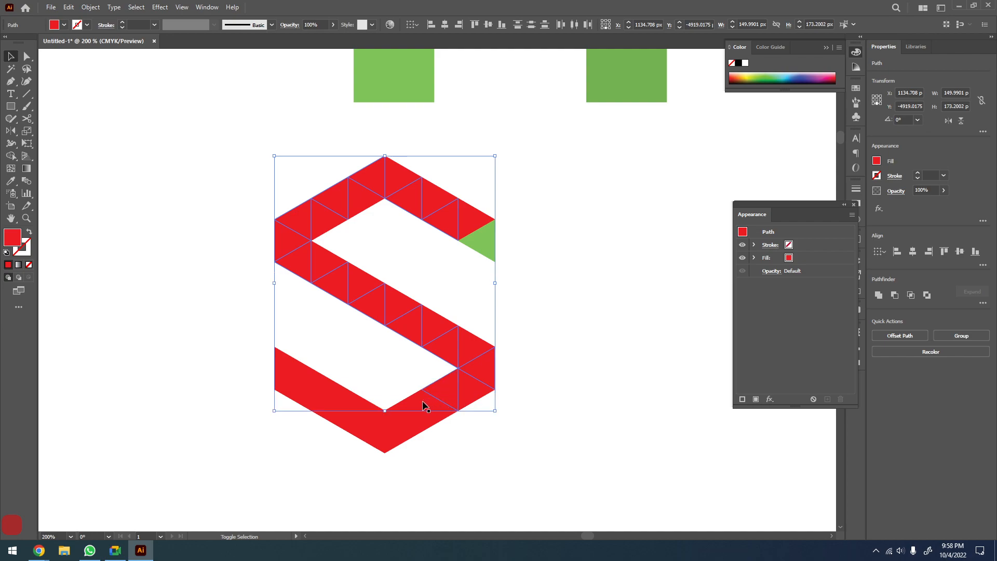
{"action": "left_click", "coordinate": [393, 419], "text": "shift"}
{"action": "left_click", "coordinate": [379, 414], "text": "shift"}
{"action": "left_click", "coordinate": [381, 419], "text": "shift"}
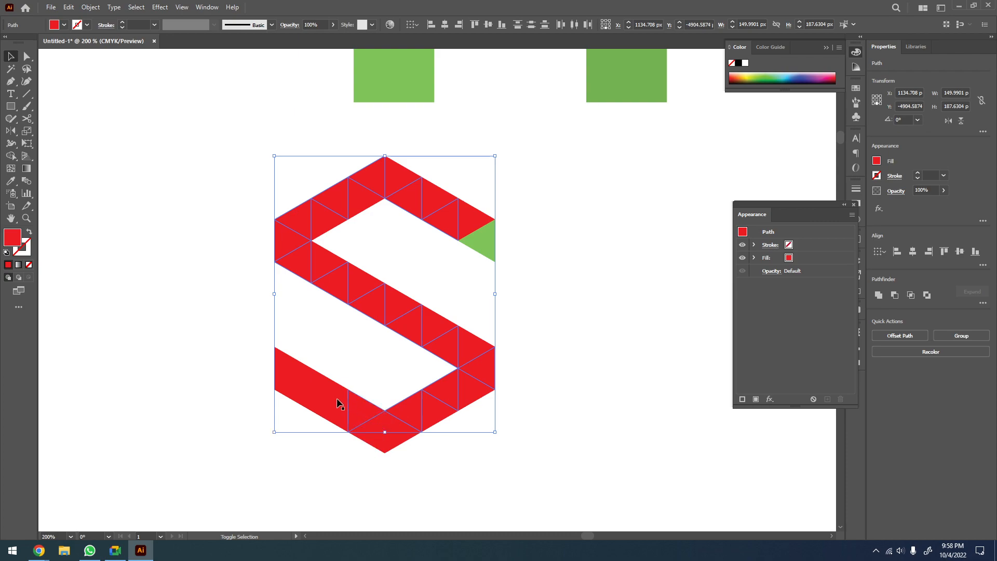
{"action": "left_click", "coordinate": [296, 367], "text": "shift"}
{"action": "key", "text": "i"}
{"action": "left_click", "coordinate": [397, 71]}
{"action": "key", "text": "v"}
{"action": "left_click", "coordinate": [537, 207]}
Fill the remaining red triangles from the upper-right arm to the right half of the bottom point with the right square's darker green
{"action": "left_click", "coordinate": [477, 224]}
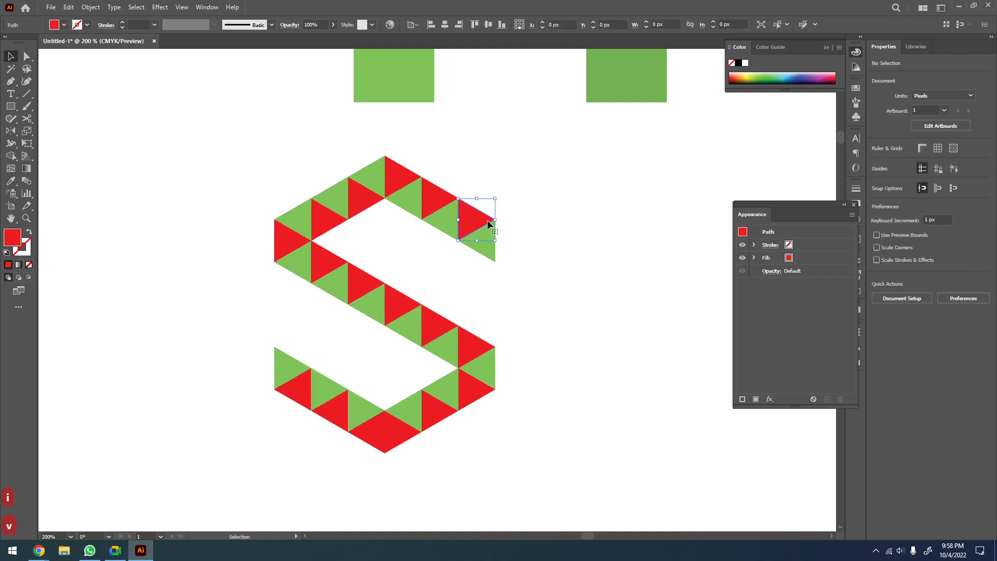
{"action": "left_click", "coordinate": [432, 194], "text": "shift"}
{"action": "left_click", "coordinate": [401, 171], "text": "shift"}
{"action": "left_click", "coordinate": [358, 199], "text": "shift"}
{"action": "left_click", "coordinate": [323, 220], "text": "shift"}
{"action": "left_click", "coordinate": [293, 242], "text": "shift"}
{"action": "left_click", "coordinate": [325, 261], "text": "shift"}
{"action": "left_click", "coordinate": [364, 281], "text": "shift"}
{"action": "left_click", "coordinate": [402, 300], "text": "shift"}
{"action": "left_click", "coordinate": [438, 327], "text": "shift"}
{"action": "left_click", "coordinate": [476, 341], "text": "shift"}
{"action": "left_click", "coordinate": [478, 343], "text": "shift"}
{"action": "left_click", "coordinate": [475, 391], "text": "shift"}
{"action": "left_click", "coordinate": [441, 412], "text": "shift"}
{"action": "left_click", "coordinate": [401, 442], "text": "shift"}
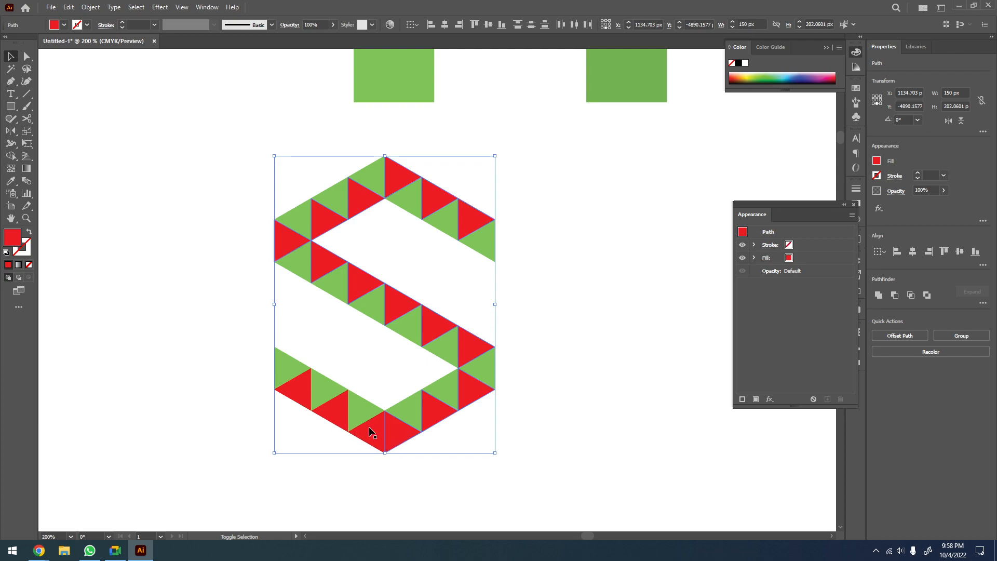
{"action": "key", "text": "i"}
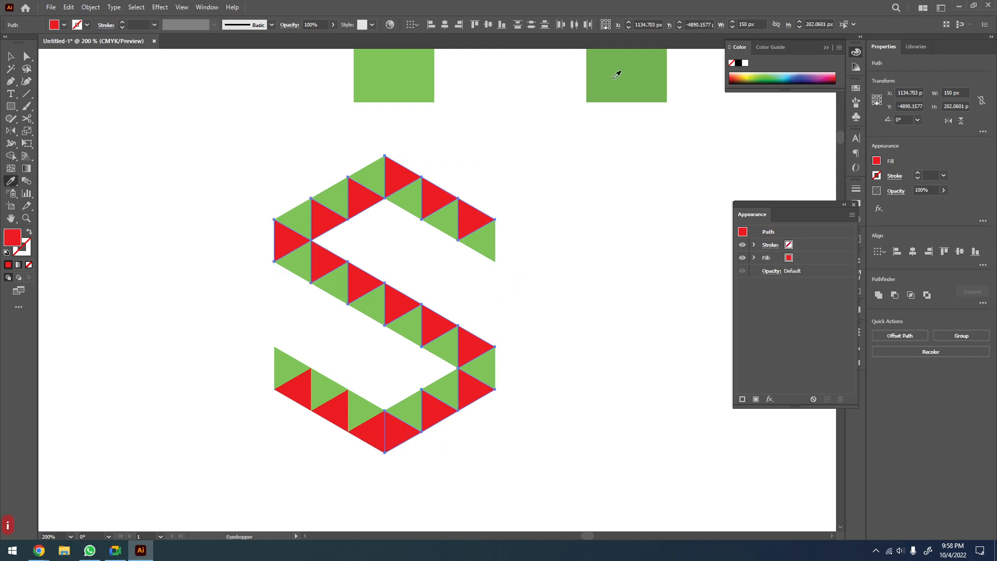
{"action": "left_click", "coordinate": [614, 76]}
{"action": "key", "text": "v"}
{"action": "left_click", "coordinate": [600, 218]}
Fill the three red triangles along the lower-left hook with the darker green
{"action": "key", "text": "z"}
{"action": "left_click", "coordinate": [428, 269]}
{"action": "key", "text": "space"}
{"action": "left_click_drag", "start_coordinate": [424, 341], "coordinate": [504, 194]}
{"action": "key", "text": "space"}
{"action": "key", "text": "v"}
{"action": "left_click", "coordinate": [429, 396]}
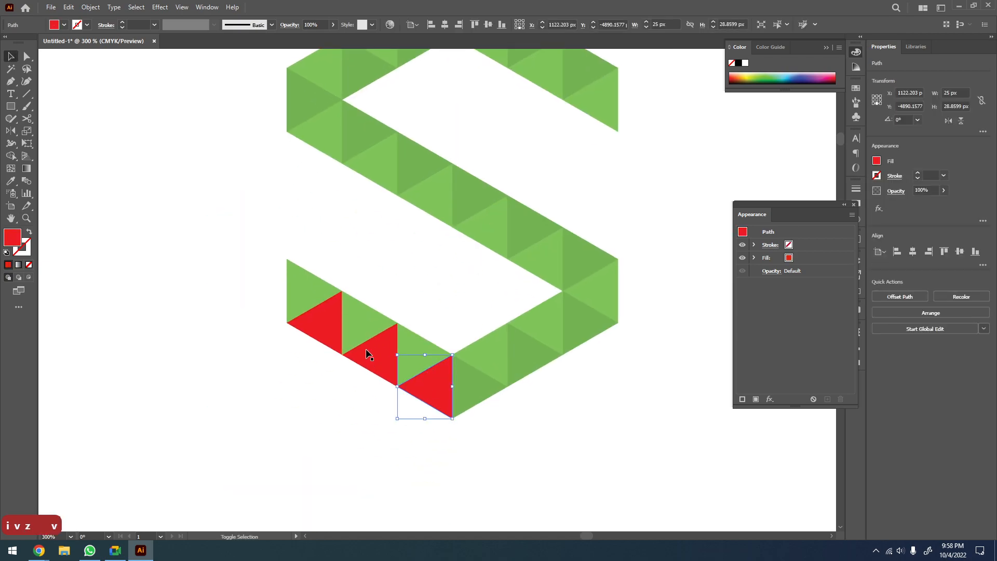
{"action": "left_click", "coordinate": [447, 446]}
{"action": "key", "text": "space"}
{"action": "left_click_drag", "start_coordinate": [433, 394], "coordinate": [450, 437]}
{"action": "left_click", "coordinate": [450, 435]}
{"action": "left_click", "coordinate": [388, 409], "text": "shift"}
{"action": "left_click", "coordinate": [347, 376], "text": "shift"}
{"action": "key", "text": "i"}
{"action": "left_click", "coordinate": [487, 416]}
{"action": "key", "text": "v"}
{"action": "left_click", "coordinate": [550, 462]}
{"action": "scroll", "coordinate": [550, 420], "scroll_direction": "down", "scroll_amount": 1}
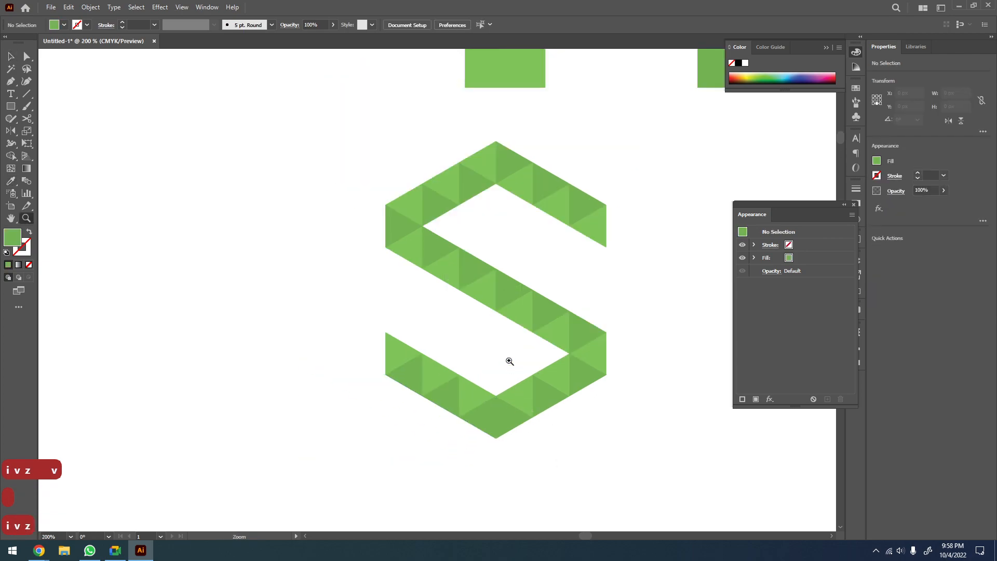
Undo the darker green fill of the three lower-left hook triangles
{"action": "left_click", "coordinate": [472, 397], "text": "shift"}
{"action": "key", "text": "ctrl+z"}
{"action": "key", "text": "ctrl+z"}
{"action": "key", "text": "ctrl+z"}
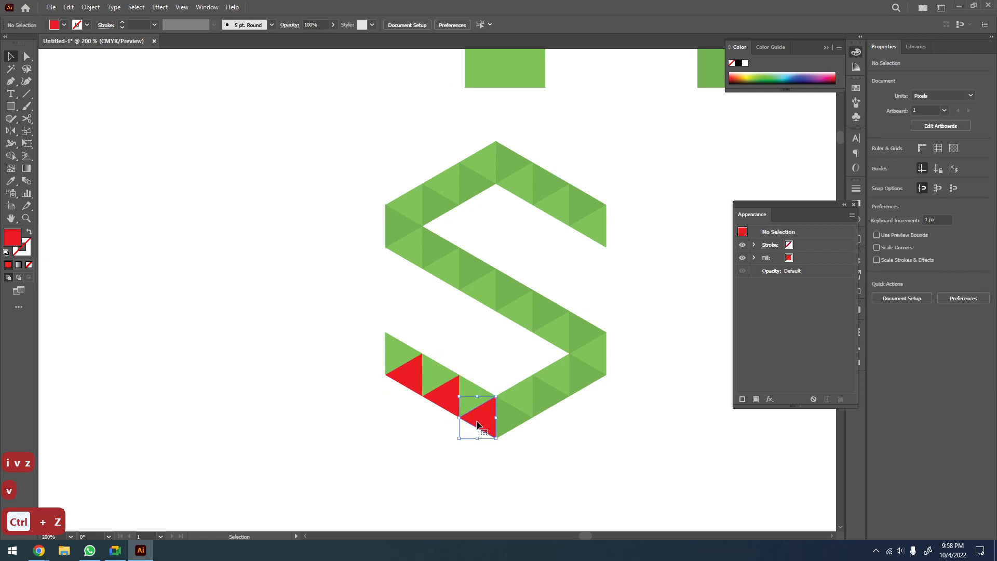
Try filling the three red triangles of the lower-left hook with the light green, and undo it
{"action": "left_click", "coordinate": [443, 405], "text": "shift"}
{"action": "left_click", "coordinate": [415, 383], "text": "shift"}
{"action": "key", "text": "i"}
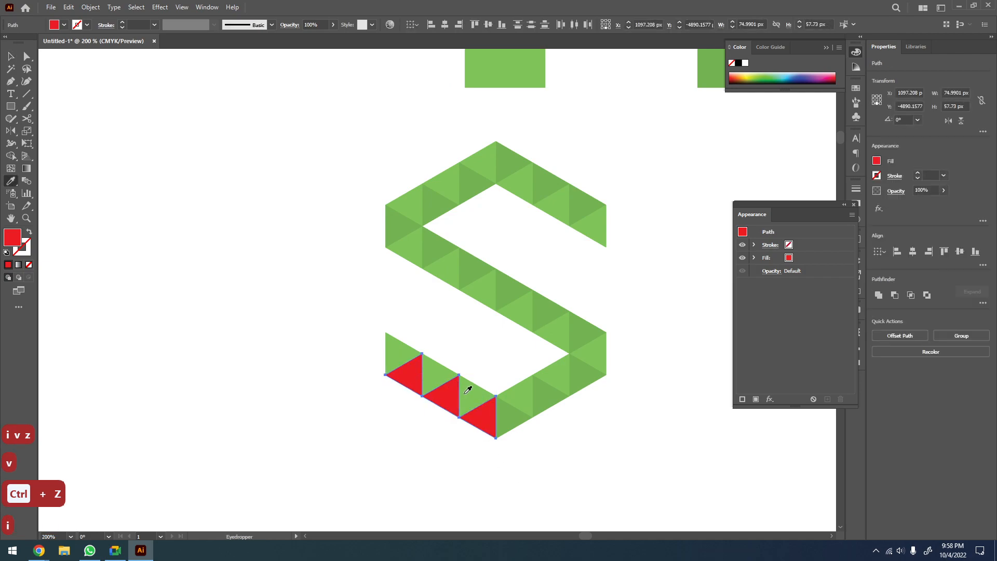
{"action": "left_click", "coordinate": [474, 395]}
{"action": "key", "text": "v"}
{"action": "left_click_drag", "start_coordinate": [453, 395], "coordinate": [471, 404]}
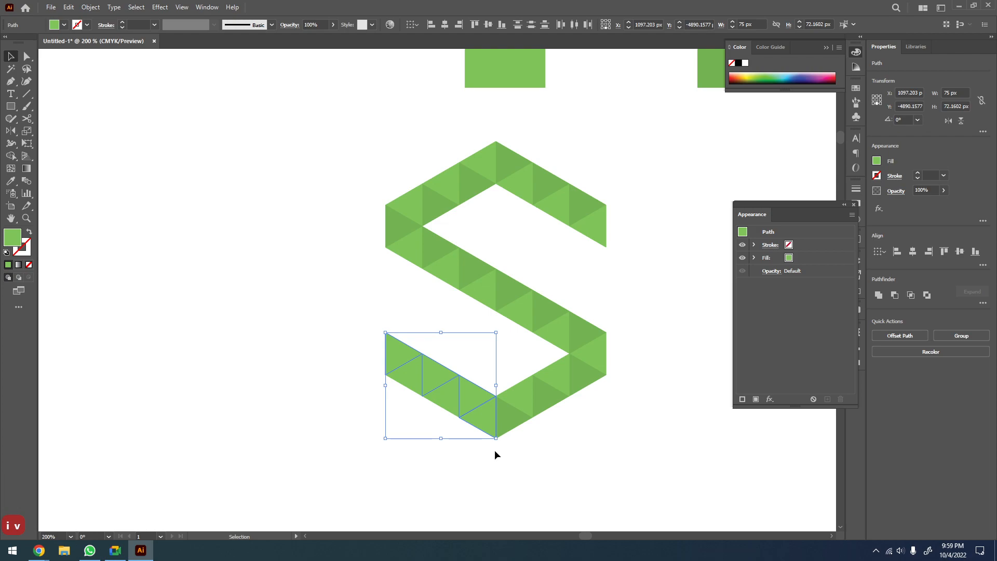
{"action": "key", "text": "ctrl+z"}
Fill the lower-left hook's triangles, except the red one at the bottom point, with the darker green
{"action": "key", "text": "v"}
{"action": "left_click_drag", "start_coordinate": [373, 320], "coordinate": [487, 397]}
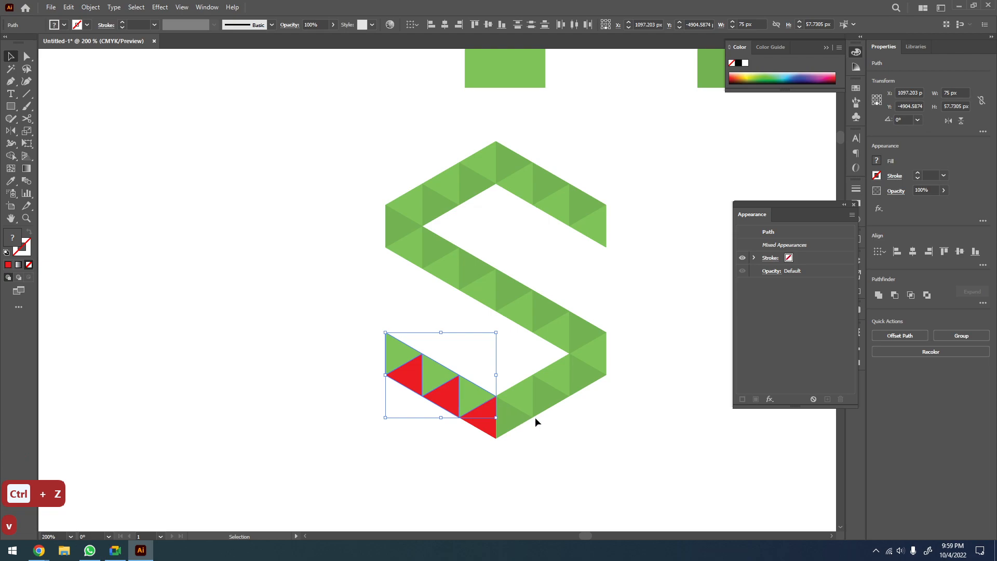
{"action": "key", "text": "i"}
{"action": "left_click", "coordinate": [510, 418]}
{"action": "key", "text": "v"}
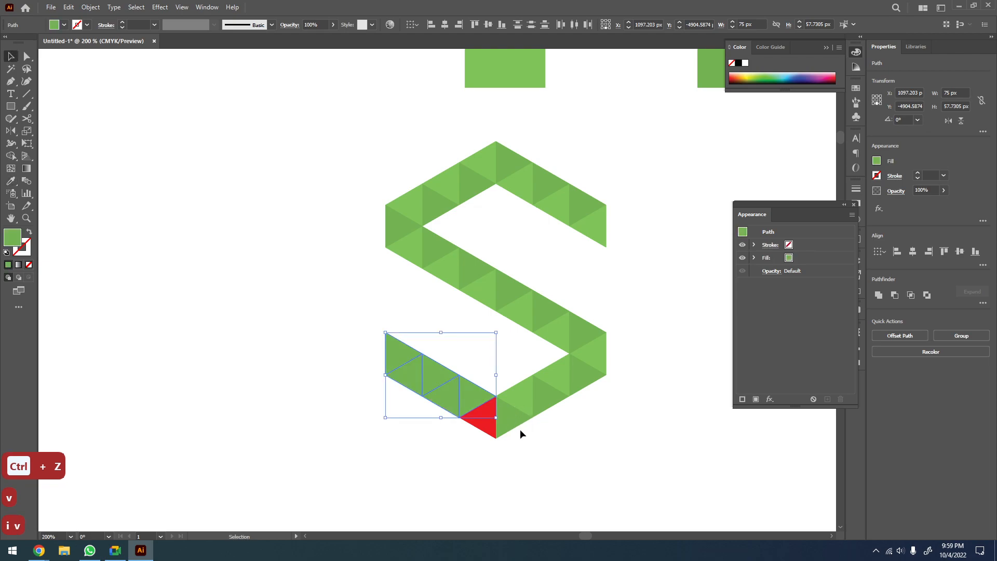
{"action": "key", "text": "i"}
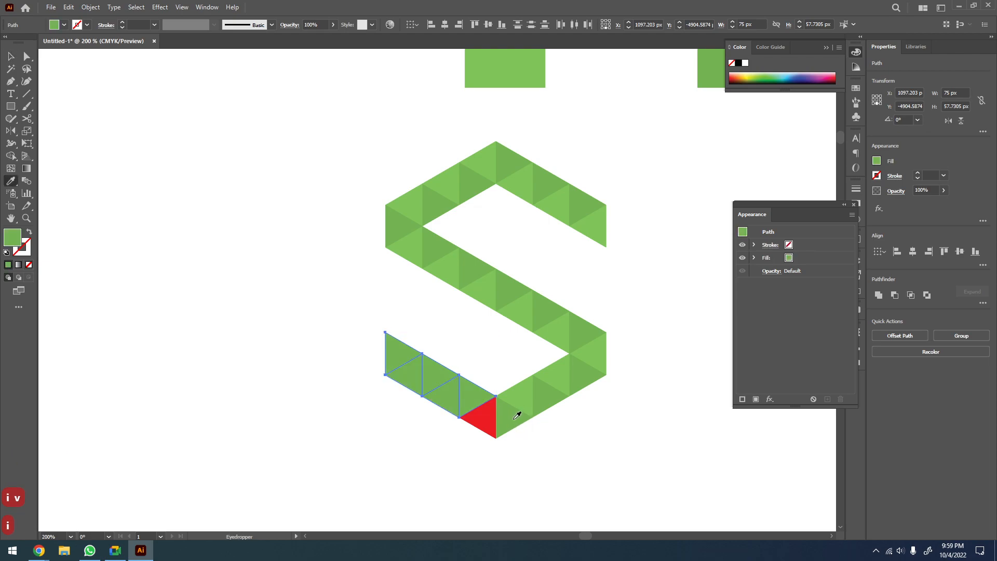
{"action": "key", "text": "v"}
Fill the three triangles along the hook's lower edge, including the red one at the bottom point, with the light green
{"action": "left_click", "coordinate": [441, 413]}
{"action": "left_click", "coordinate": [439, 400]}
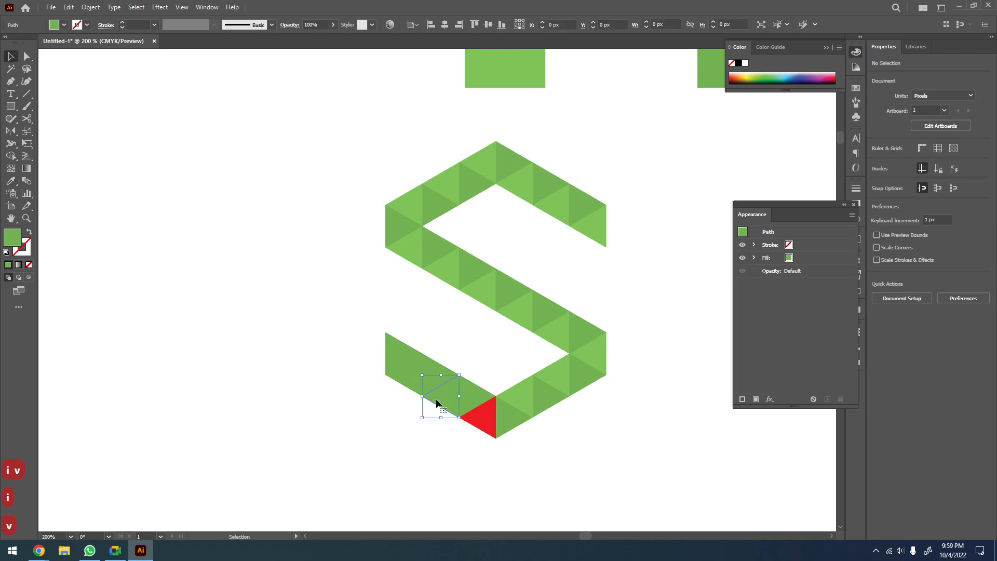
{"action": "left_click", "coordinate": [399, 371], "text": "shift"}
{"action": "left_click", "coordinate": [484, 419], "text": "shift"}
{"action": "key", "text": "i"}
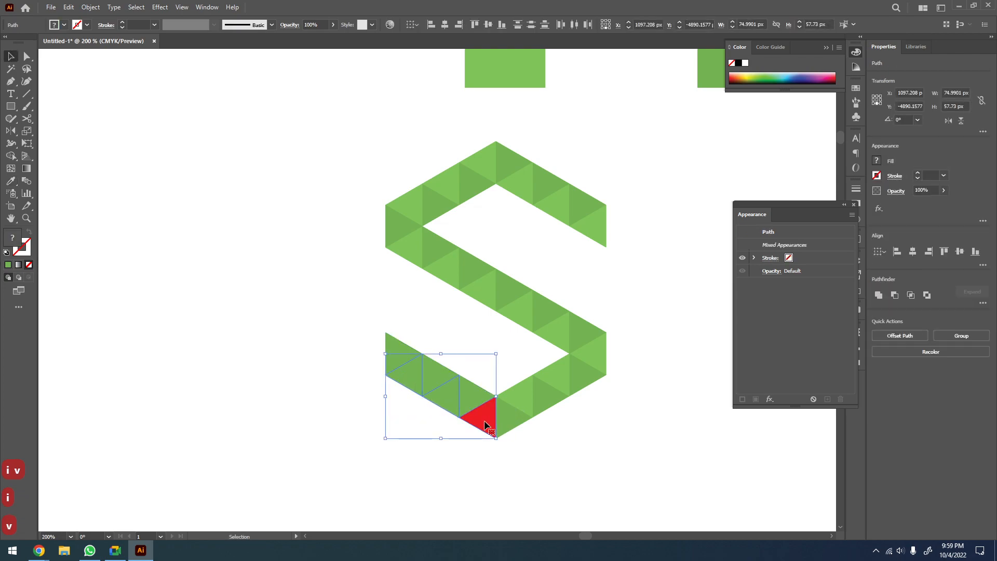
{"action": "left_click", "coordinate": [518, 398]}
{"action": "key", "text": "v"}
{"action": "left_click", "coordinate": [572, 452]}
Select the whole two-tone green S and place a copy of it to the right of the original
{"action": "key", "text": "z"}
{"action": "scroll", "coordinate": [558, 422], "scroll_direction": "down", "scroll_amount": 1}
{"action": "left_click", "coordinate": [557, 421], "text": "alt"}
{"action": "left_click_drag", "start_coordinate": [553, 415], "coordinate": [460, 414]}
{"action": "left_click_drag", "start_coordinate": [465, 343], "coordinate": [422, 352]}
{"action": "key", "text": "v"}
{"action": "left_click_drag", "start_coordinate": [449, 227], "coordinate": [278, 412]}
{"action": "left_click_drag", "start_coordinate": [351, 375], "coordinate": [171, 338]}
{"action": "key", "text": "v"}
{"action": "left_click_drag", "start_coordinate": [265, 242], "coordinate": [610, 291]}
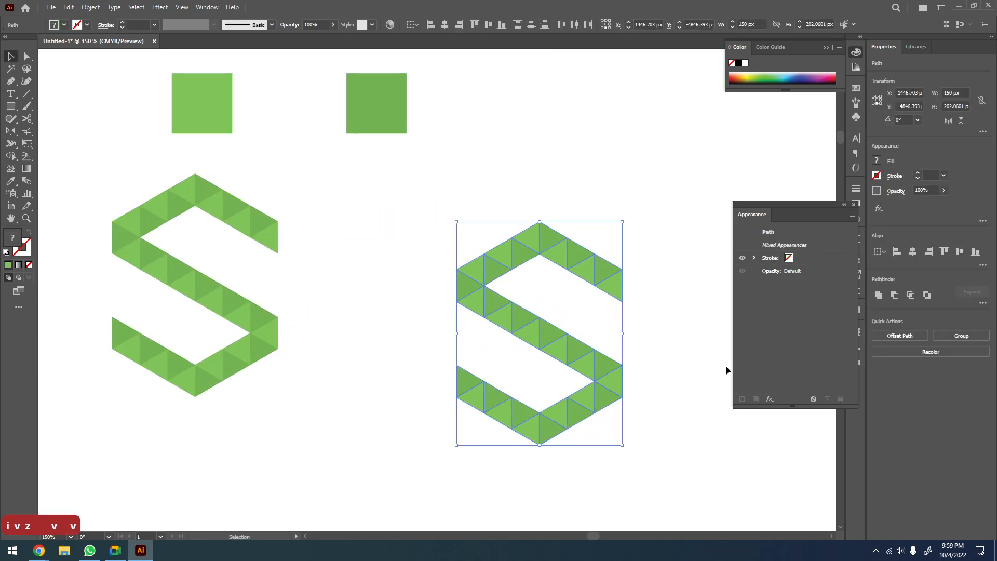
Examine the two green S shapes and the light and dark green colour squares above them
{"action": "left_click", "coordinate": [726, 368]}
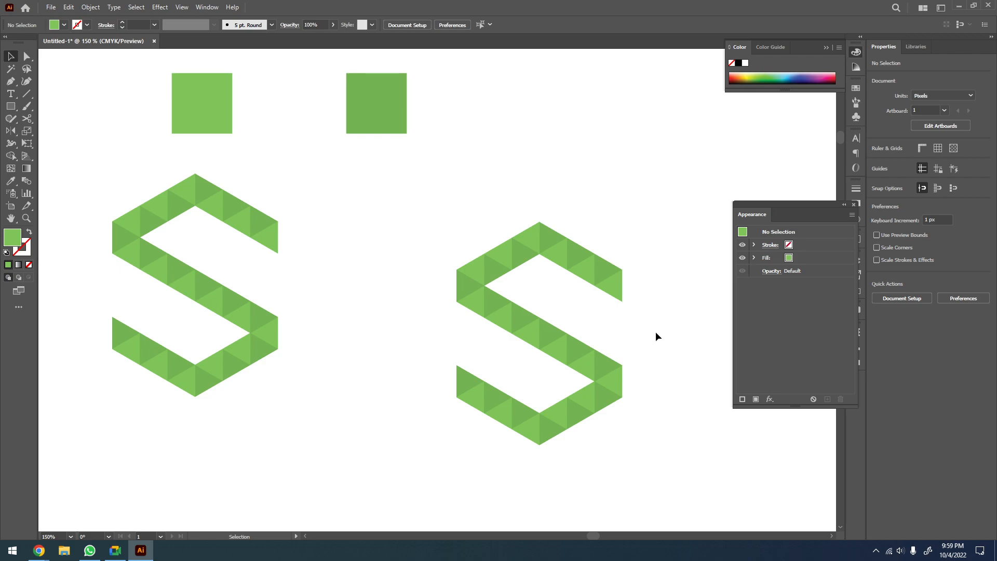
{"action": "key", "text": "z"}
{"action": "key", "text": "space"}
{"action": "left_click_drag", "start_coordinate": [557, 330], "coordinate": [499, 346]}
{"action": "key", "text": "space"}
{"action": "key", "text": "v"}
{"action": "key", "text": "z"}
{"action": "left_click_drag", "start_coordinate": [392, 261], "coordinate": [269, 319]}
{"action": "scroll", "coordinate": [412, 354], "scroll_direction": "down", "scroll_amount": 3}
{"action": "key", "text": "space"}
{"action": "left_click_drag", "start_coordinate": [540, 394], "coordinate": [379, 287]}
{"action": "scroll", "coordinate": [382, 289], "scroll_direction": "down", "scroll_amount": 1}
{"action": "key", "text": "space"}
{"action": "left_click_drag", "start_coordinate": [408, 336], "coordinate": [356, 295]}
{"action": "key", "text": "space"}
{"action": "key", "text": "space"}
{"action": "key", "text": "v"}
{"action": "left_click", "coordinate": [350, 104]}
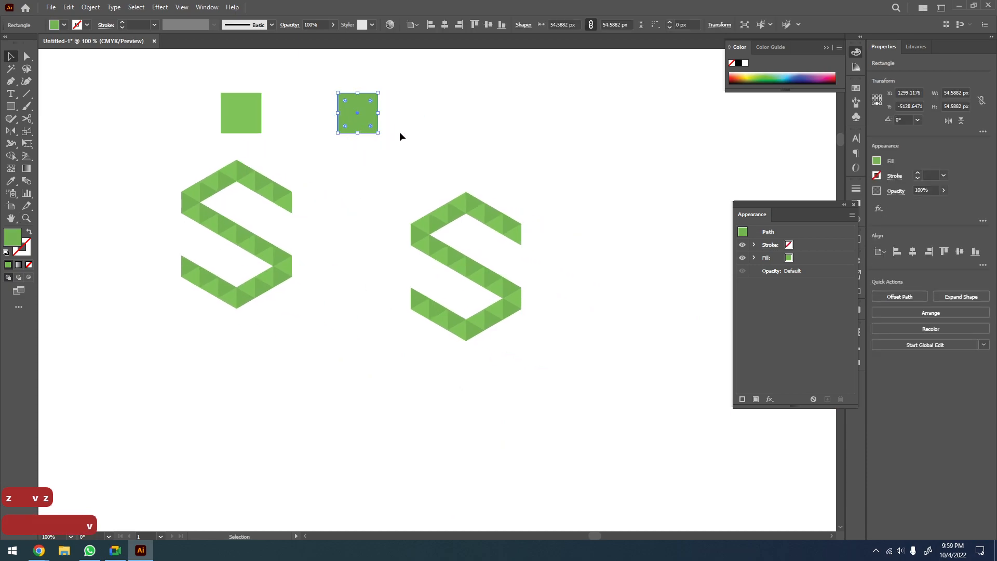
{"action": "scroll", "coordinate": [361, 187], "scroll_direction": "up", "scroll_amount": 1}
{"action": "key", "text": "v"}
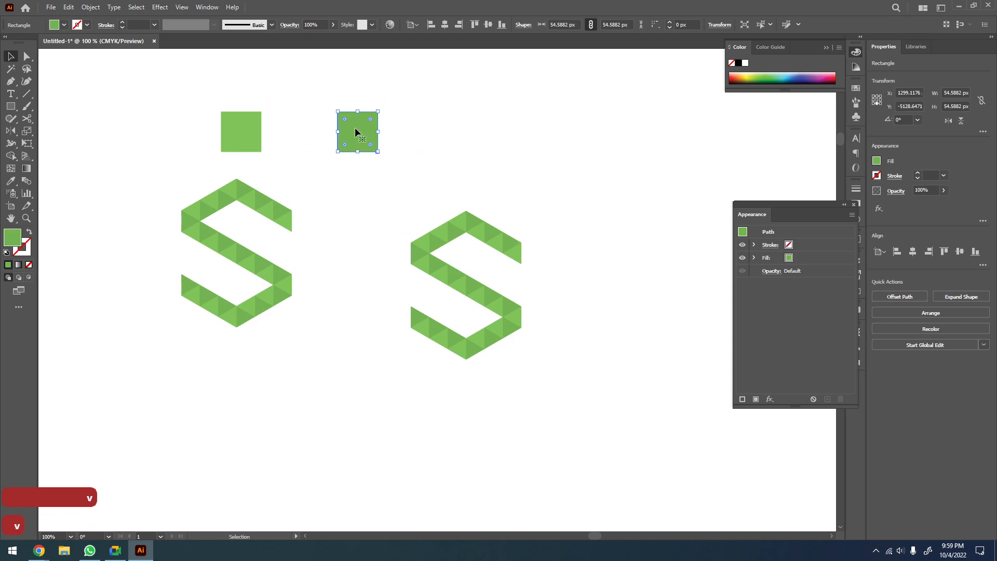
{"action": "left_click", "coordinate": [396, 213]}
{"action": "key", "text": "z"}
{"action": "left_click_drag", "start_coordinate": [324, 115], "coordinate": [400, 115]}
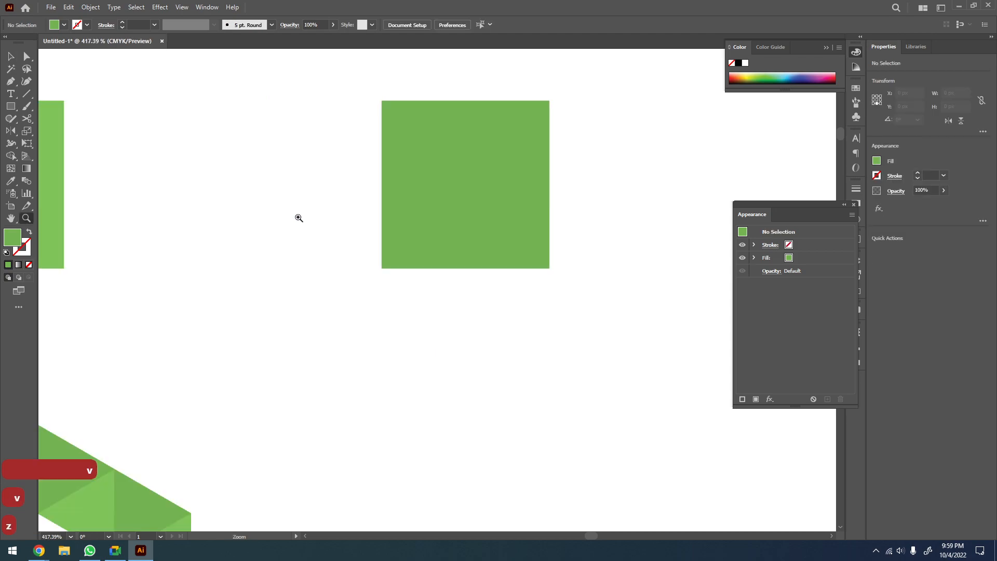
Select the second green S and place another copy of it farther to the right and slightly higher
{"action": "left_click_drag", "start_coordinate": [435, 242], "coordinate": [385, 242]}
{"action": "key", "text": "space"}
{"action": "left_click_drag", "start_coordinate": [535, 311], "coordinate": [338, 168]}
{"action": "left_click_drag", "start_coordinate": [335, 172], "coordinate": [281, 171]}
{"action": "key", "text": "space"}
{"action": "left_click_drag", "start_coordinate": [444, 270], "coordinate": [336, 265]}
{"action": "key", "text": "v"}
{"action": "left_click_drag", "start_coordinate": [358, 158], "coordinate": [208, 330]}
{"action": "key", "text": "space"}
{"action": "left_click_drag", "start_coordinate": [266, 273], "coordinate": [173, 301]}
{"action": "left_click_drag", "start_coordinate": [183, 267], "coordinate": [549, 159], "text": "alt"}
{"action": "left_click", "coordinate": [521, 282]}
Survey the grids and letter logos across the artboard and locate an empty area beside them
{"action": "key", "text": "z"}
{"action": "left_click_drag", "start_coordinate": [456, 215], "coordinate": [431, 215]}
{"action": "key", "text": "space"}
{"action": "left_click_drag", "start_coordinate": [469, 370], "coordinate": [353, 258]}
{"action": "key", "text": "space"}
{"action": "left_click_drag", "start_coordinate": [403, 312], "coordinate": [428, 255]}
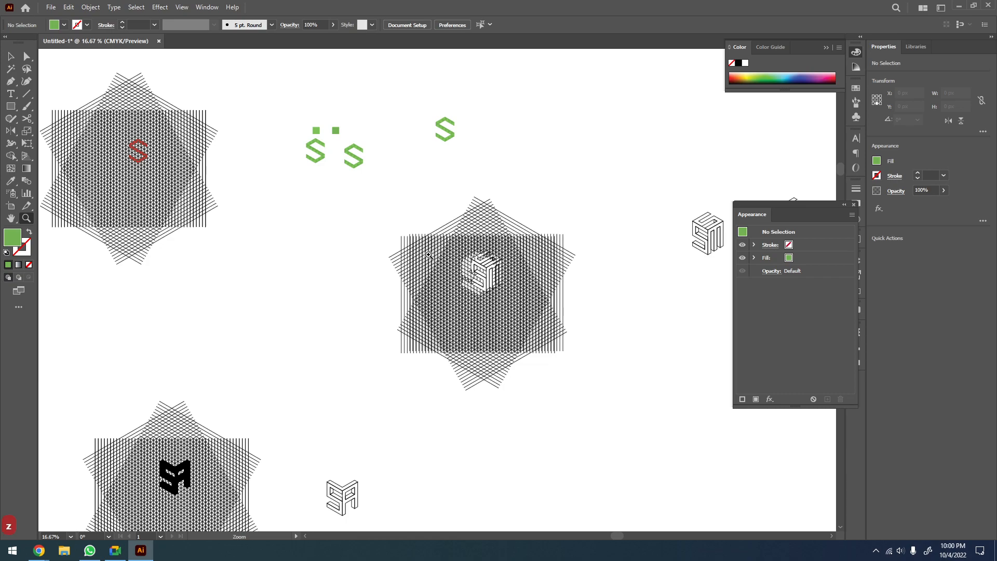
{"action": "key", "text": "z"}
{"action": "scroll", "coordinate": [429, 259], "scroll_direction": "down", "scroll_amount": 4}
{"action": "left_click_drag", "start_coordinate": [384, 305], "coordinate": [278, 285]}
{"action": "key", "text": "z"}
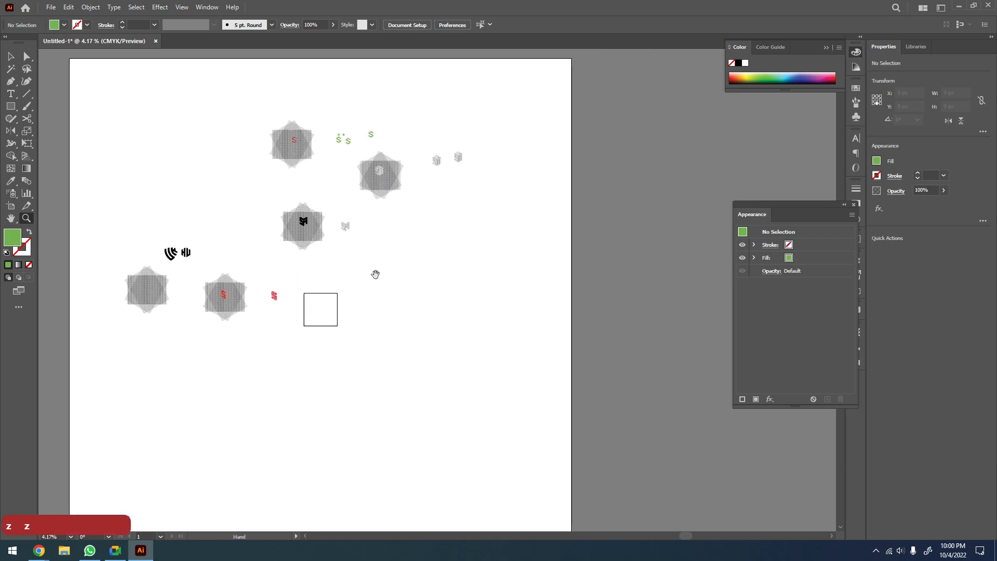
{"action": "left_click_drag", "start_coordinate": [373, 273], "coordinate": [304, 263]}
{"action": "key", "text": "z"}
{"action": "left_click_drag", "start_coordinate": [405, 205], "coordinate": [292, 297]}
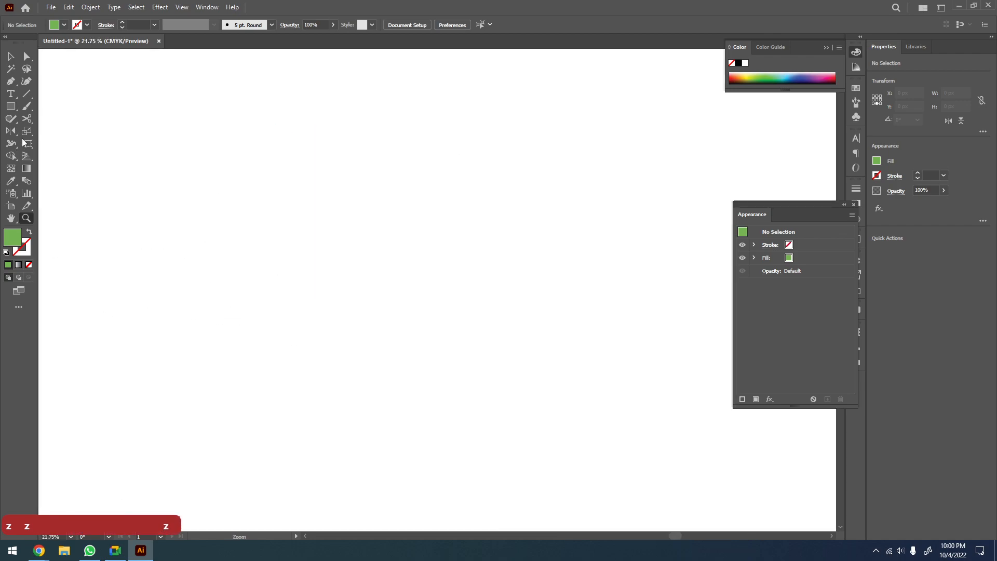
{"action": "left_click", "coordinate": [10, 106]}
{"action": "left_click", "coordinate": [51, 149]}
{"action": "left_click_drag", "start_coordinate": [245, 251], "coordinate": [383, 333]}
{"action": "key", "text": "Delete"}
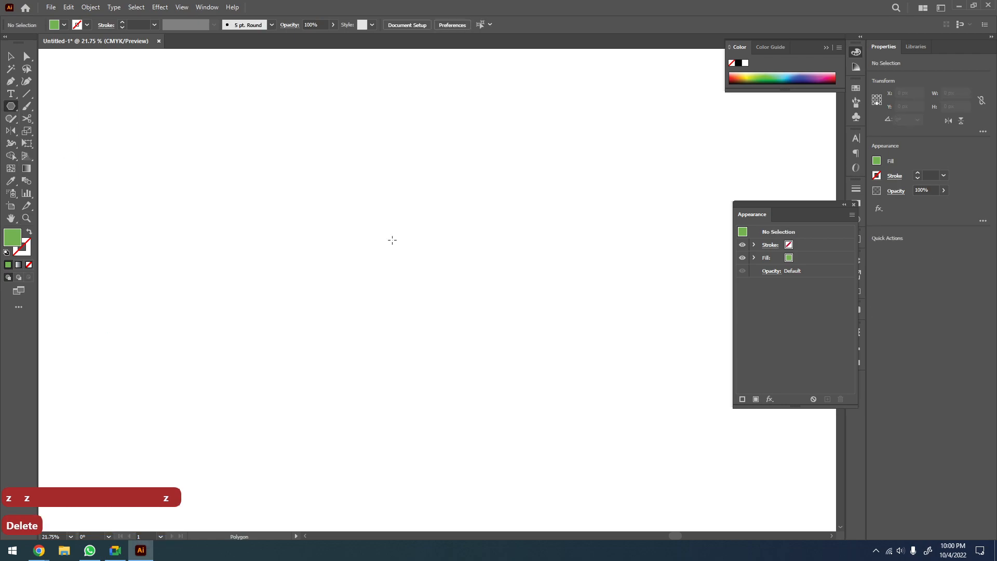
Create a six-sided polygon with a 997.5086 px radius in the empty area and rotate it so a corner points up
{"action": "left_click", "coordinate": [476, 265]}
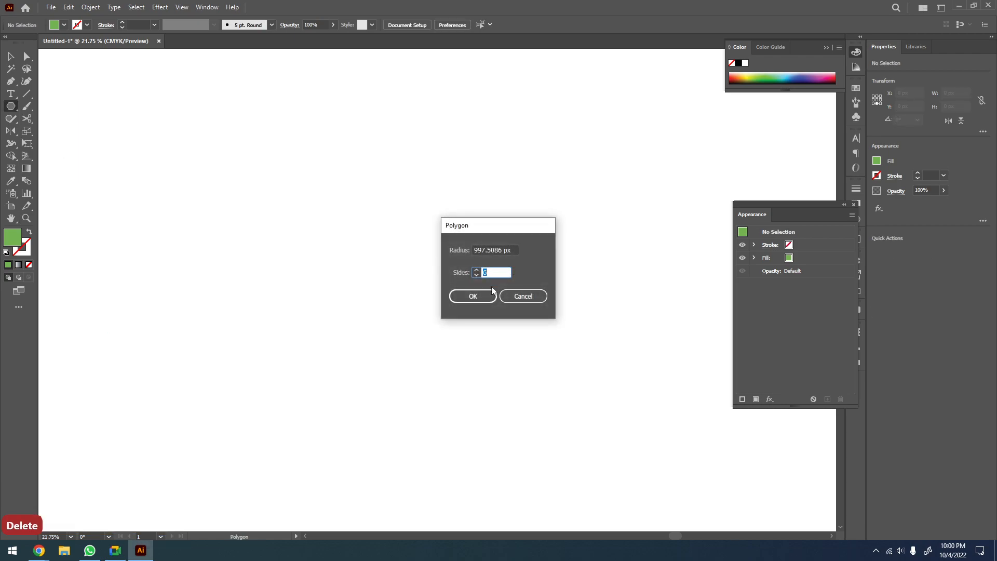
{"action": "left_click", "coordinate": [476, 296]}
{"action": "key", "text": "v"}
{"action": "left_click_drag", "start_coordinate": [557, 240], "coordinate": [380, 374]}
{"action": "left_click", "coordinate": [634, 213]}
Scale the green hexagon down proportionally to about 829 by 957 px
{"action": "key", "text": "z"}
{"action": "left_click", "coordinate": [570, 218], "text": "alt"}
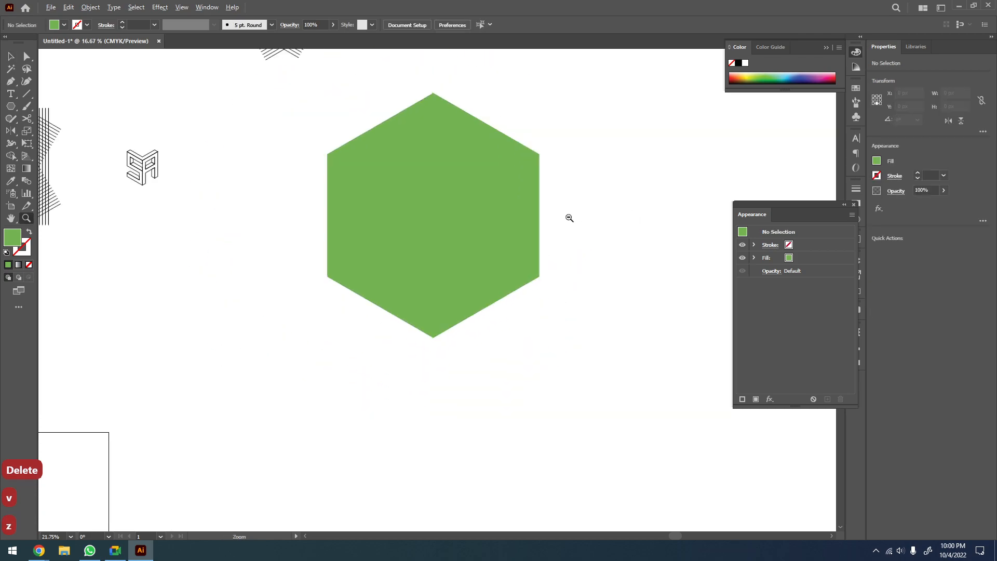
{"action": "left_click_drag", "start_coordinate": [464, 222], "coordinate": [443, 247]}
{"action": "key", "text": "v"}
{"action": "left_click", "coordinate": [445, 246]}
{"action": "left_click_drag", "start_coordinate": [521, 240], "coordinate": [411, 240]}
{"action": "left_click", "coordinate": [409, 251], "text": "shift"}
{"action": "left_click", "coordinate": [374, 274]}
{"action": "left_click_drag", "start_coordinate": [381, 299], "coordinate": [419, 305]}
{"action": "key", "text": "v"}
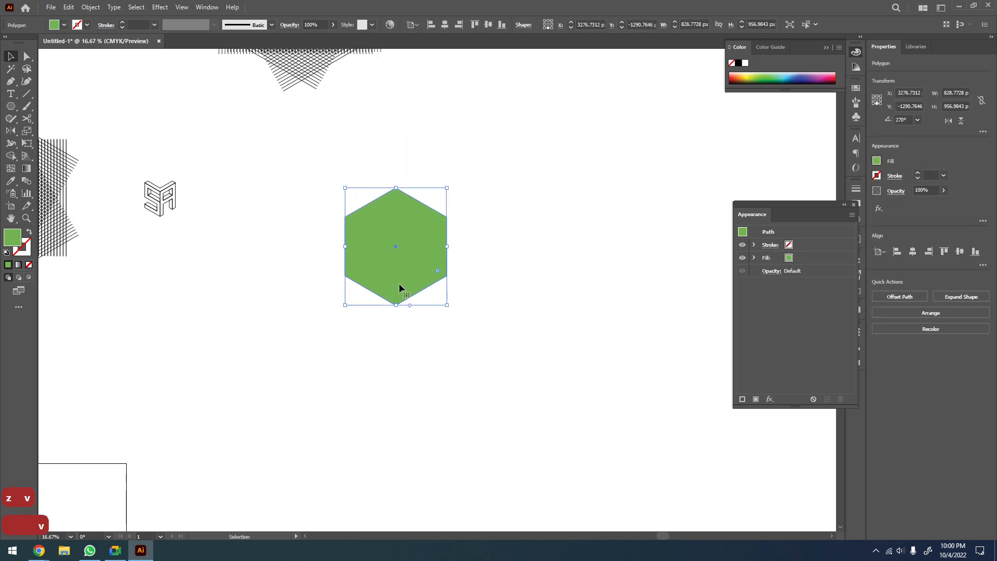
{"action": "left_click_drag", "start_coordinate": [452, 267], "coordinate": [403, 270]}
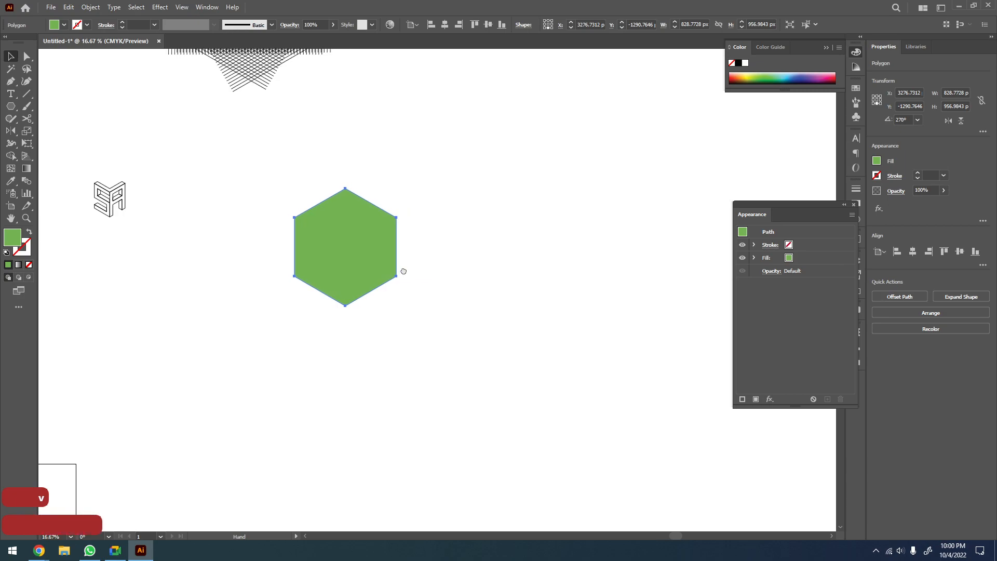
{"action": "left_click_drag", "start_coordinate": [479, 290], "coordinate": [465, 294]}
Swap the hexagon's fill and stroke so it becomes a green outline without a fill
{"action": "key", "text": "z"}
{"action": "left_click", "coordinate": [471, 298], "text": "alt"}
{"action": "left_click", "coordinate": [472, 298], "text": "alt"}
{"action": "left_click", "coordinate": [471, 298], "text": "alt"}
{"action": "left_click_drag", "start_coordinate": [273, 256], "coordinate": [296, 196]}
{"action": "left_click_drag", "start_coordinate": [554, 219], "coordinate": [358, 202]}
{"action": "key", "text": "v"}
{"action": "key", "text": "z"}
{"action": "left_click_drag", "start_coordinate": [522, 199], "coordinate": [391, 306]}
{"action": "key", "text": "v"}
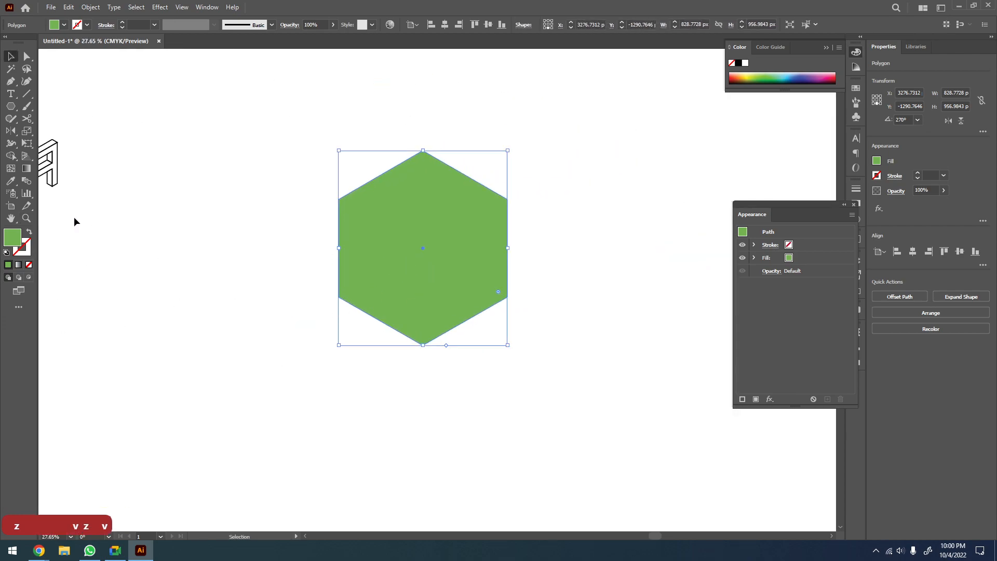
{"action": "left_click", "coordinate": [29, 232]}
{"action": "left_click", "coordinate": [414, 247]}
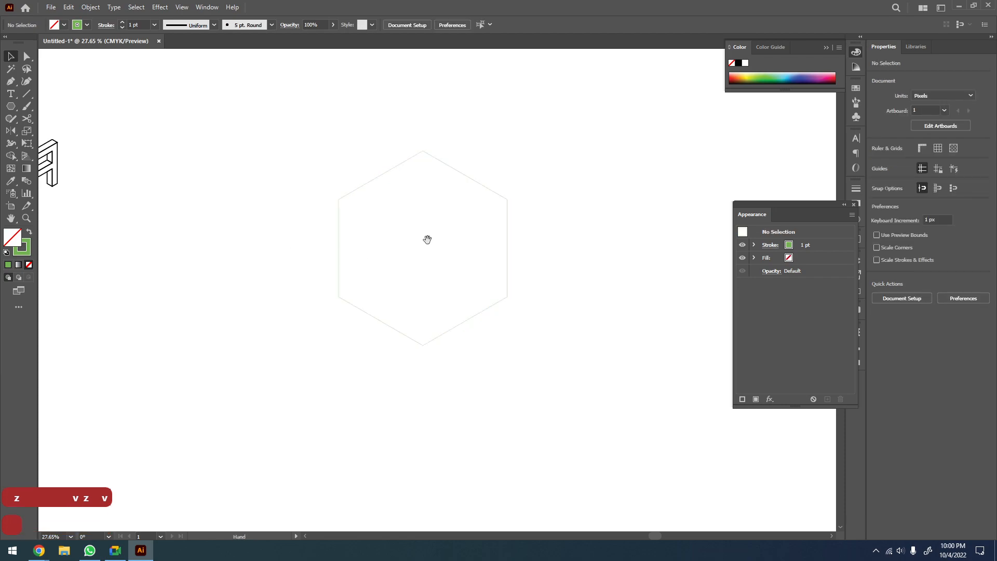
Scale the outlined hexagon down proportionally to about 340 by 392 px
{"action": "left_click_drag", "start_coordinate": [427, 239], "coordinate": [423, 255]}
{"action": "key", "text": "v"}
{"action": "left_click", "coordinate": [481, 240]}
{"action": "left_click_drag", "start_coordinate": [503, 166], "coordinate": [399, 260]}
{"action": "left_click", "coordinate": [438, 296]}
{"action": "key", "text": "z"}
{"action": "mouse_move", "coordinate": [314, 342]}
{"action": "left_mouse_down"}
{"action": "mouse_move", "coordinate": [445, 329]}
{"action": "mouse_move", "coordinate": [316, 344]}
{"action": "left_mouse_up"}
{"action": "key", "text": "v"}
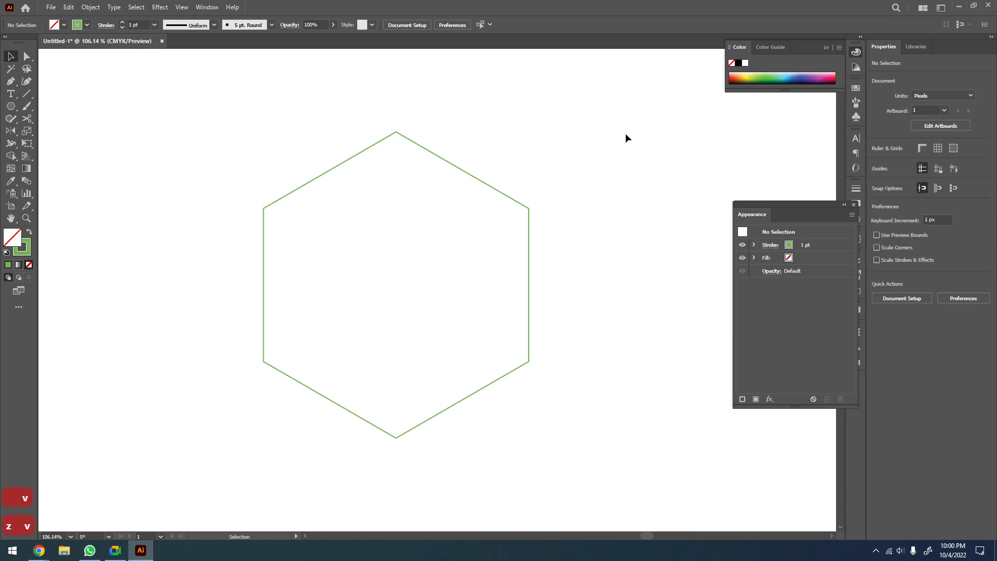
Give the hexagon the default black 1 pt stroke and no fill
{"action": "left_click", "coordinate": [398, 322]}
{"action": "key", "text": "d"}
{"action": "key", "text": "/"}
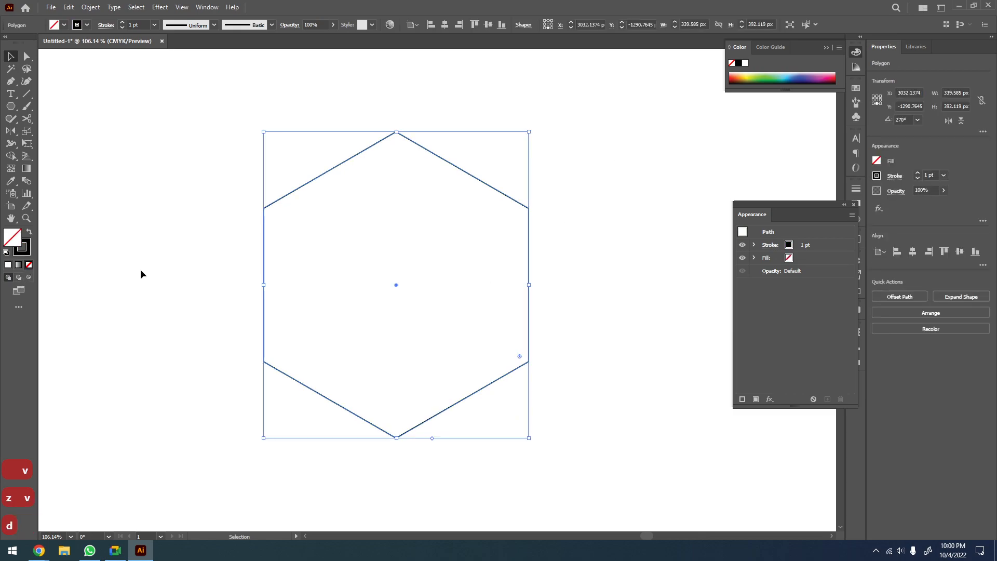
{"action": "left_click", "coordinate": [140, 274]}
Draw a vertical line about 536 px long over the hexagon's left edge, extending past both of its ends
{"action": "key", "text": "z"}
{"action": "left_click", "coordinate": [301, 285], "text": "alt"}
{"action": "left_click_drag", "start_coordinate": [346, 320], "coordinate": [312, 320]}
{"action": "left_click", "coordinate": [28, 92]}
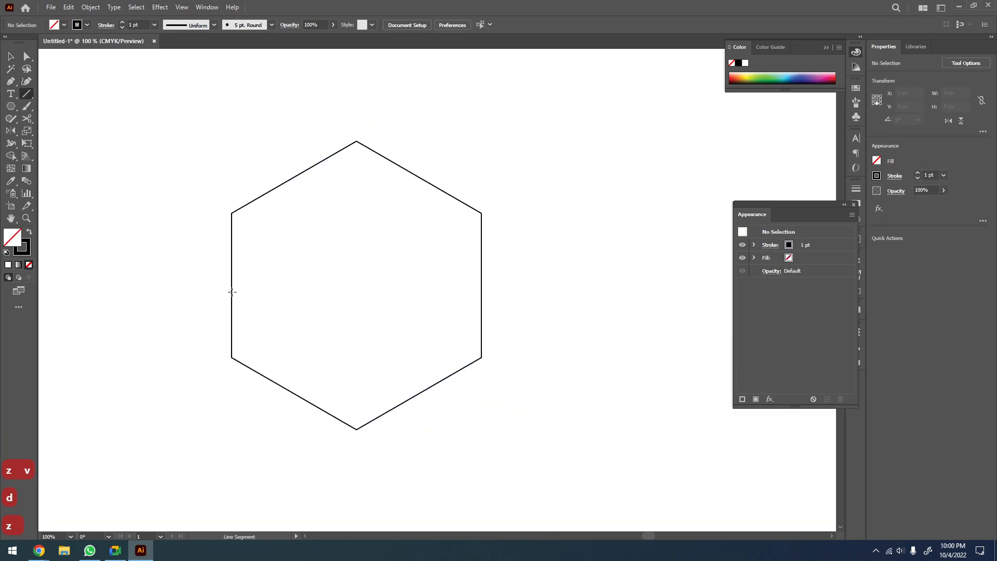
{"action": "left_click_drag", "start_coordinate": [233, 234], "coordinate": [220, 432]}
{"action": "key", "text": "ctrl+z"}
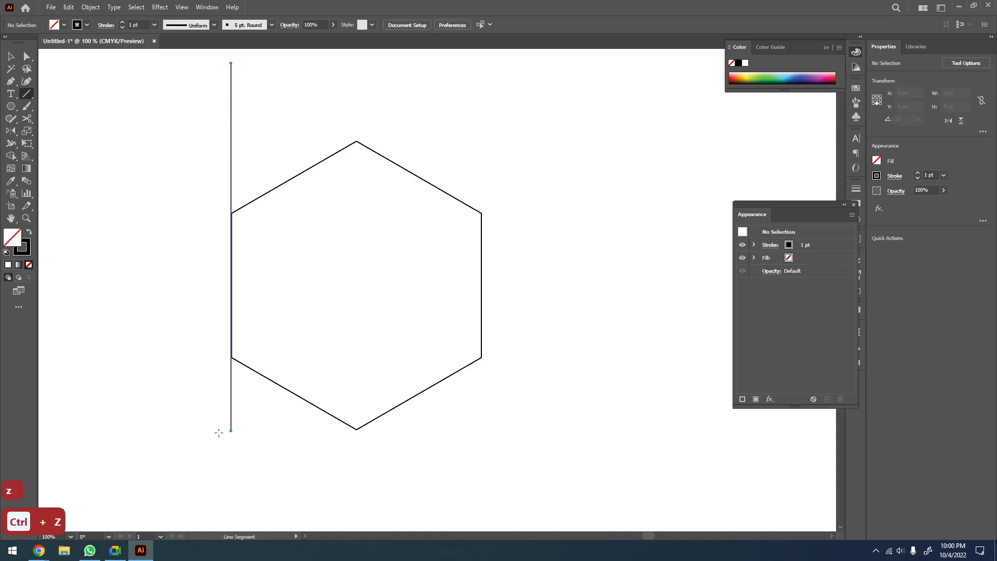
Align the vertical line's centre vertically to the hexagon, using the hexagon as the key object
{"action": "key", "text": "v"}
{"action": "left_click_drag", "start_coordinate": [454, 130], "coordinate": [221, 348]}
{"action": "left_click", "coordinate": [444, 190]}
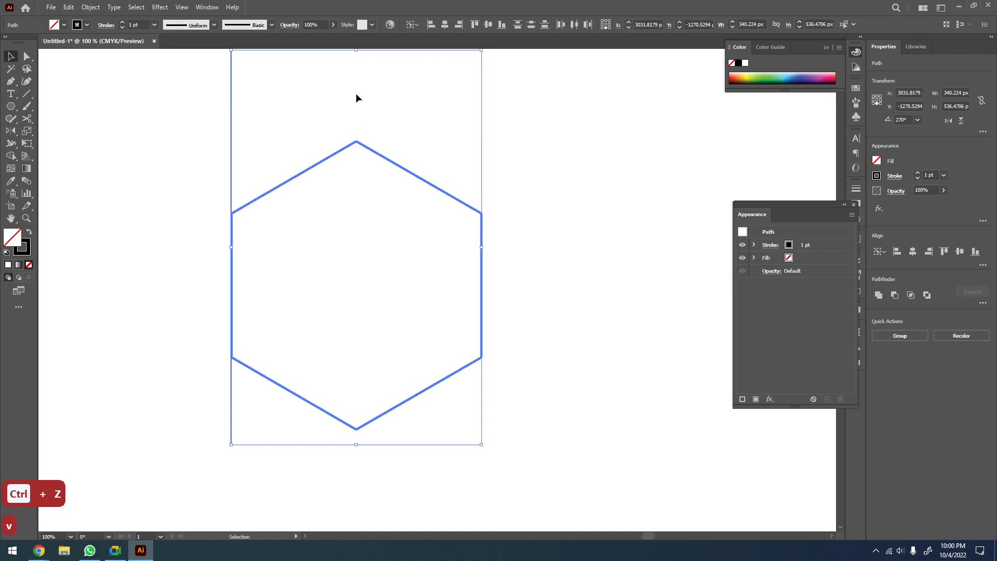
{"action": "left_click", "coordinate": [488, 24]}
{"action": "left_click", "coordinate": [557, 217]}
Copy the vertical line onto the hexagon's right edge and blend the two lines into evenly spaced verticals
{"action": "left_click", "coordinate": [227, 145]}
{"action": "left_click_drag", "start_coordinate": [232, 145], "coordinate": [489, 157]}
{"action": "left_click_drag", "start_coordinate": [500, 121], "coordinate": [206, 134]}
{"action": "key", "text": "w"}
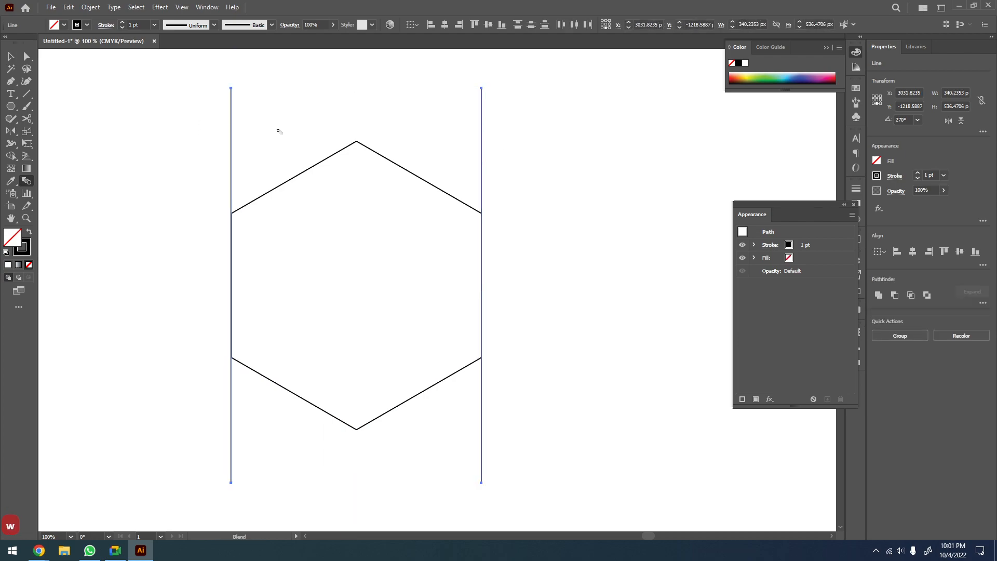
{"action": "left_click", "coordinate": [483, 141]}
{"action": "key", "text": "v"}
{"action": "left_click", "coordinate": [606, 145]}
Duplicate the vertical line blend in place and rotate the copy 60° so it follows the hexagon's slanted edges
{"action": "left_click_drag", "start_coordinate": [456, 110], "coordinate": [302, 113]}
{"action": "key", "text": "ctrl+c"}
{"action": "key", "text": "ctrl+f"}
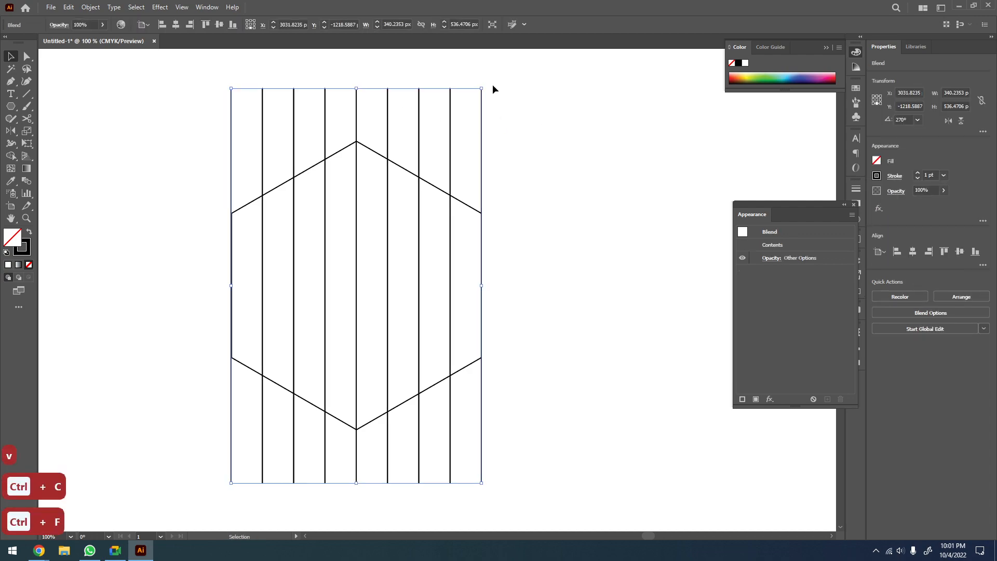
{"action": "left_click_drag", "start_coordinate": [484, 85], "coordinate": [259, 95]}
{"action": "left_click", "coordinate": [605, 220]}
Reflect a copy of the slanted line blend across the vertical axis to complete the triangular grid
{"action": "left_click", "coordinate": [540, 312]}
{"action": "right_click", "coordinate": [592, 291]}
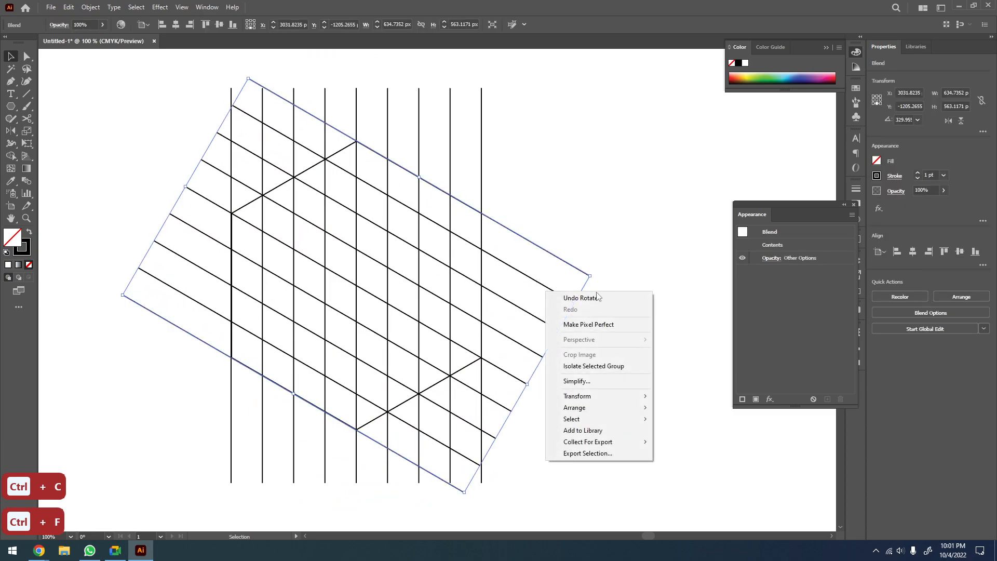
{"action": "mouse_move", "coordinate": [592, 395]}
{"action": "left_click", "coordinate": [702, 435]}
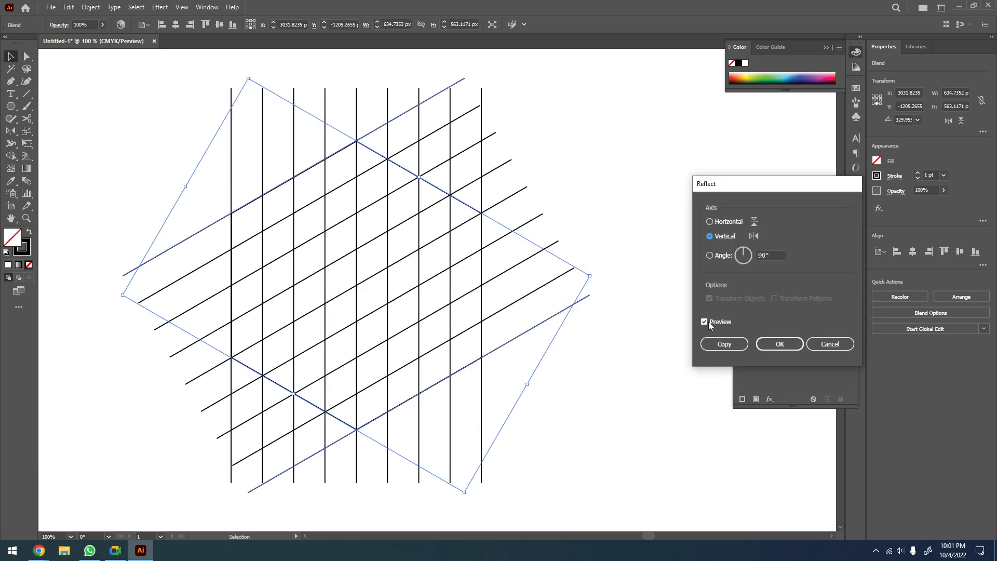
{"action": "left_click", "coordinate": [724, 344]}
{"action": "left_click", "coordinate": [583, 344]}
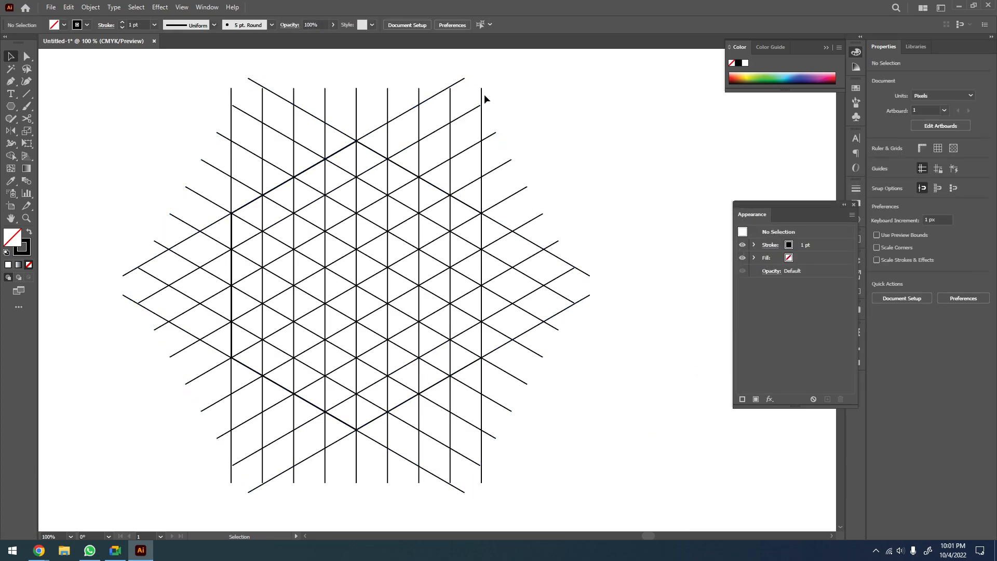
Duplicate the vertical line blend directly in front of itself
{"action": "left_click", "coordinate": [482, 94]}
{"action": "key", "text": "ctrl+c"}
{"action": "key", "text": "ctrl+f"}
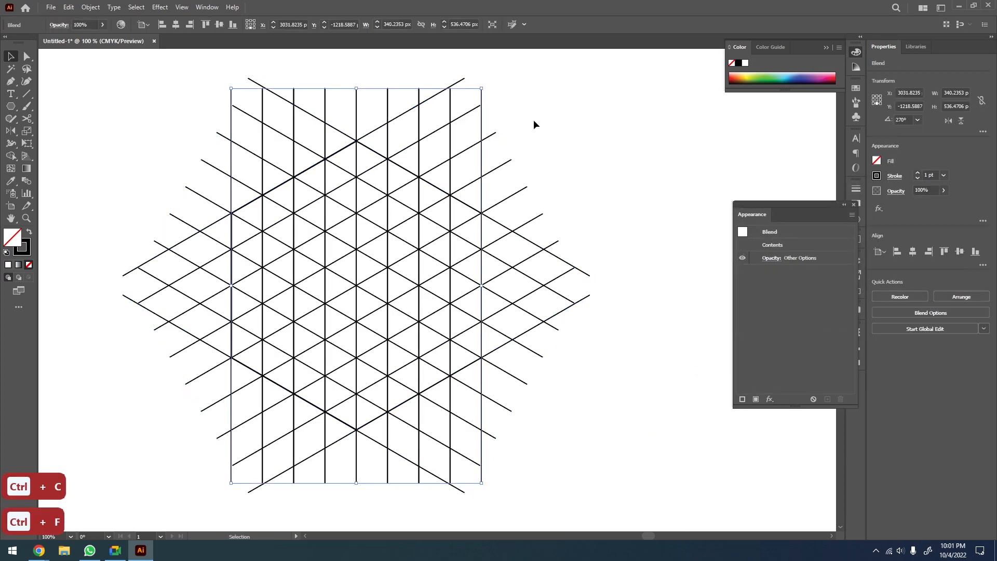
{"action": "left_click", "coordinate": [572, 224]}
Inspect the triangular grid's line intersections up close
{"action": "key", "text": "z"}
{"action": "scroll", "coordinate": [493, 236], "scroll_direction": "down", "scroll_amount": 1}
{"action": "scroll", "coordinate": [470, 209], "scroll_direction": "down", "scroll_amount": 2}
{"action": "left_click_drag", "start_coordinate": [389, 225], "coordinate": [374, 225]}
{"action": "key", "text": "v"}
{"action": "key", "text": "z"}
{"action": "left_click_drag", "start_coordinate": [478, 172], "coordinate": [326, 269]}
{"action": "key", "text": "v"}
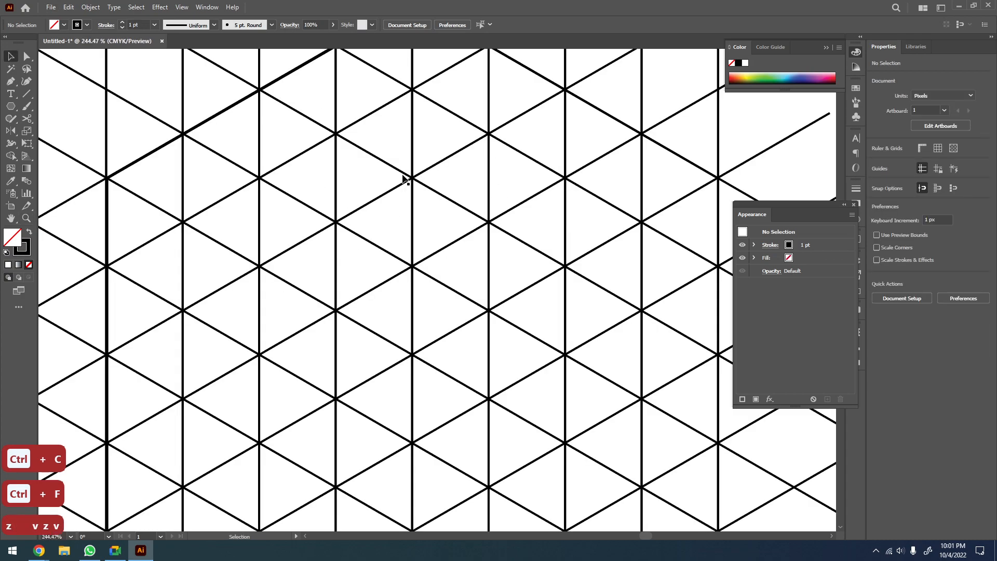
{"action": "key", "text": "z"}
{"action": "scroll", "coordinate": [276, 145], "scroll_direction": "down", "scroll_amount": 4}
{"action": "key", "text": "v"}
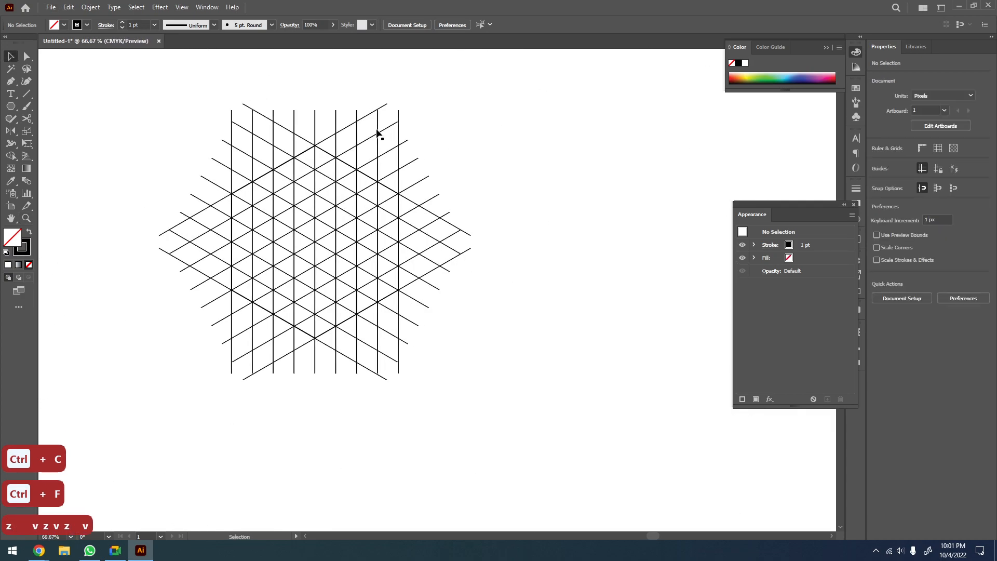
Paste another copy of the vertical line blend in place and rotate it 90° to add horizontal lines
{"action": "left_click", "coordinate": [398, 113]}
{"action": "key", "text": "ctrl+c"}
{"action": "key", "text": "ctrl+f"}
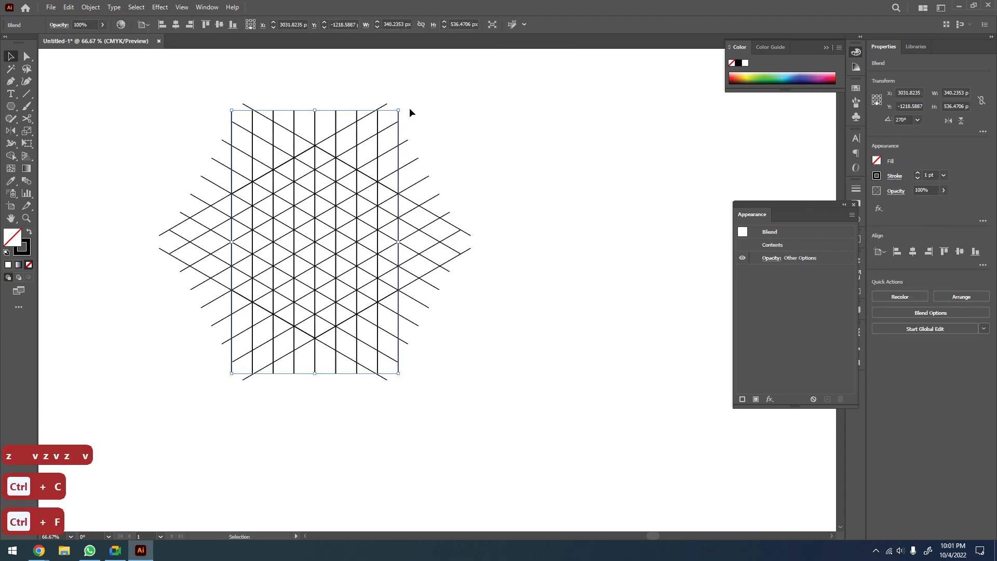
{"action": "left_click_drag", "start_coordinate": [404, 104], "coordinate": [459, 328]}
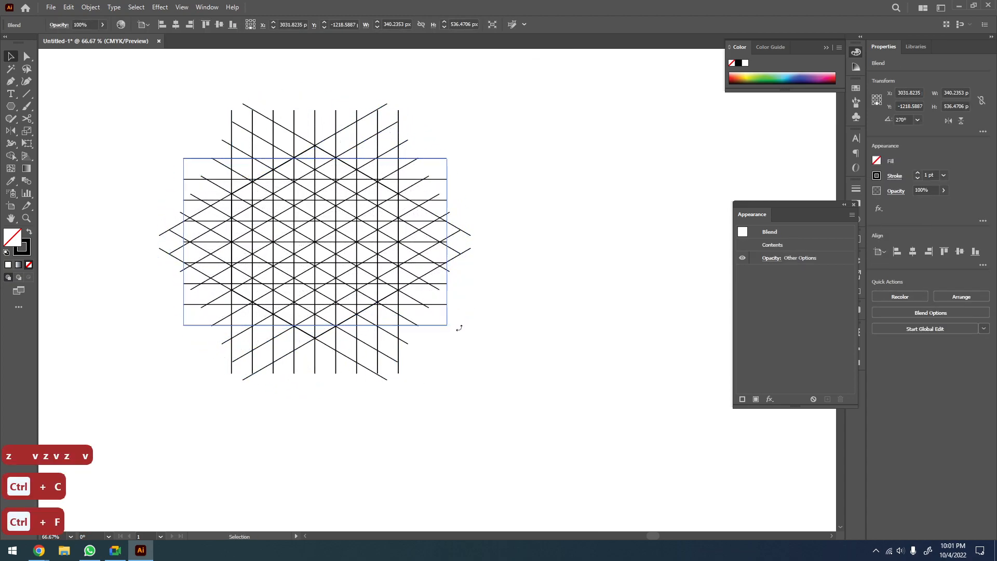
{"action": "left_click", "coordinate": [550, 89]}
Select the whole line grid and try the Shape Builder on its cells
{"action": "key", "text": "z"}
{"action": "left_click_drag", "start_coordinate": [539, 85], "coordinate": [210, 293]}
{"action": "left_click", "coordinate": [220, 284], "text": "alt"}
{"action": "left_click", "coordinate": [220, 284], "text": "alt"}
{"action": "left_click", "coordinate": [220, 283], "text": "alt"}
{"action": "key", "text": "v"}
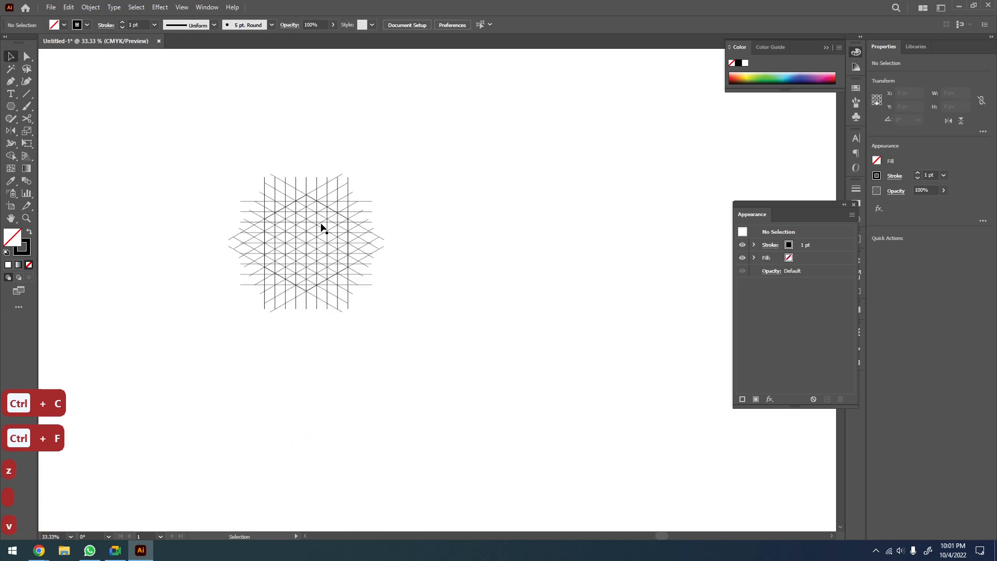
{"action": "left_click_drag", "start_coordinate": [212, 350], "coordinate": [212, 350]}
{"action": "key", "text": "z"}
{"action": "left_click_drag", "start_coordinate": [444, 156], "coordinate": [158, 369]}
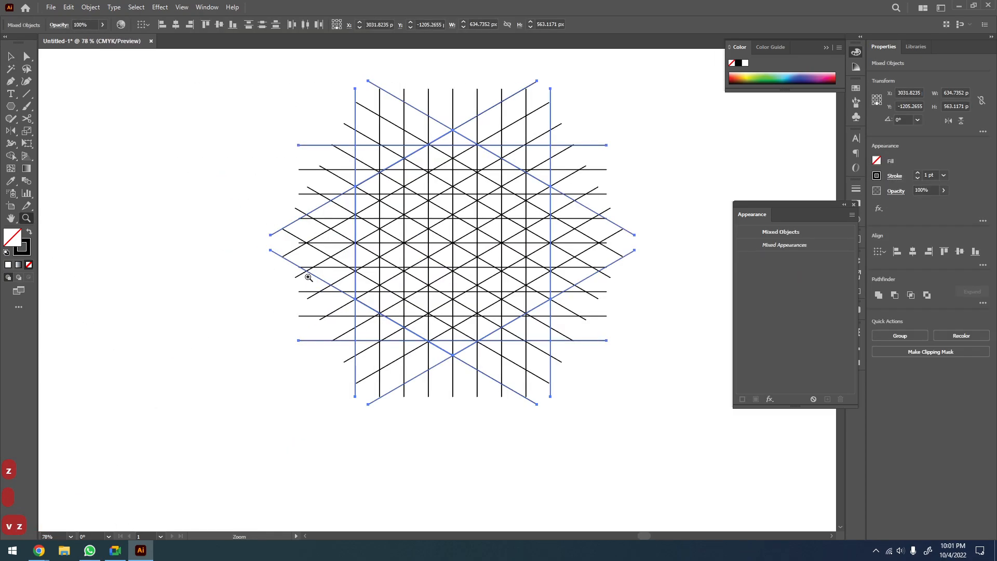
{"action": "left_click", "coordinate": [408, 250]}
{"action": "left_click_drag", "start_coordinate": [443, 254], "coordinate": [230, 243]}
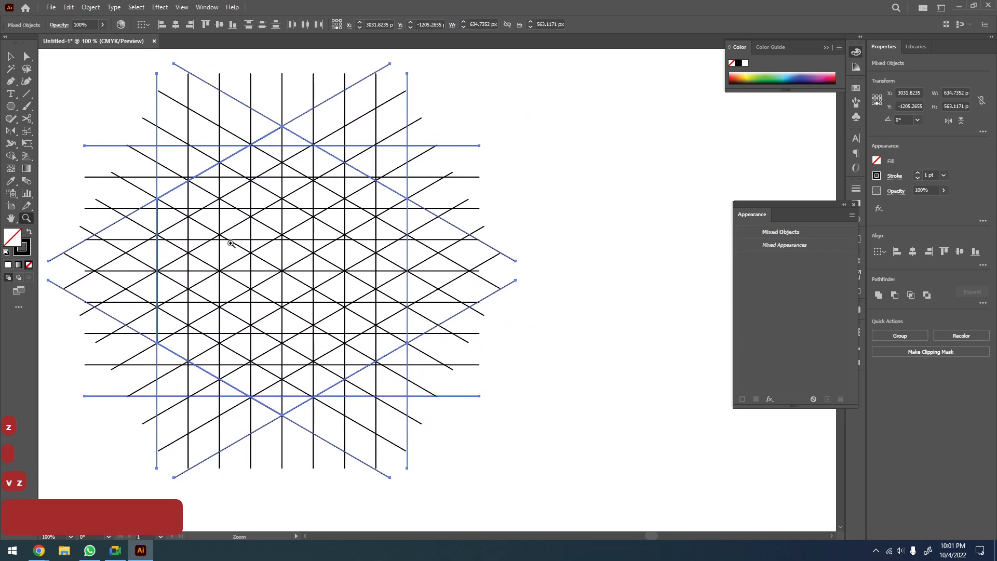
{"action": "key", "text": "shift+m"}
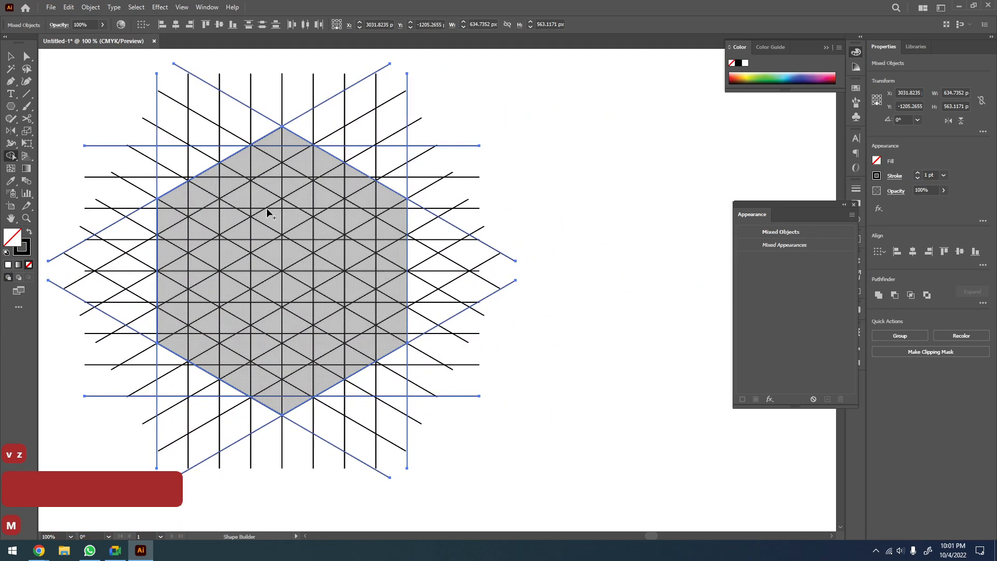
Select the whole line grid and expand it into editable paths
{"action": "key", "text": "v"}
{"action": "left_click_drag", "start_coordinate": [546, 127], "coordinate": [60, 408]}
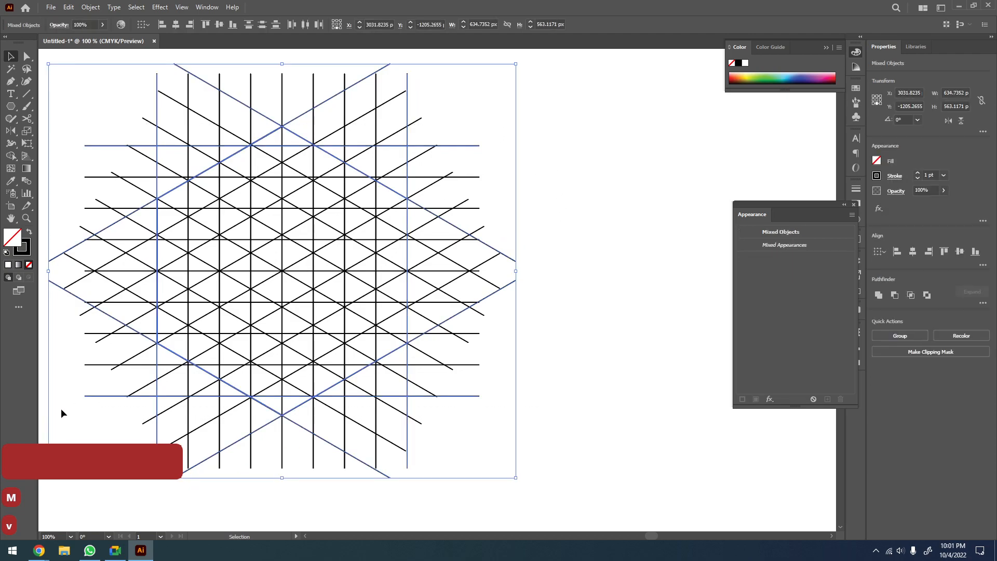
{"action": "left_click", "coordinate": [90, 7]}
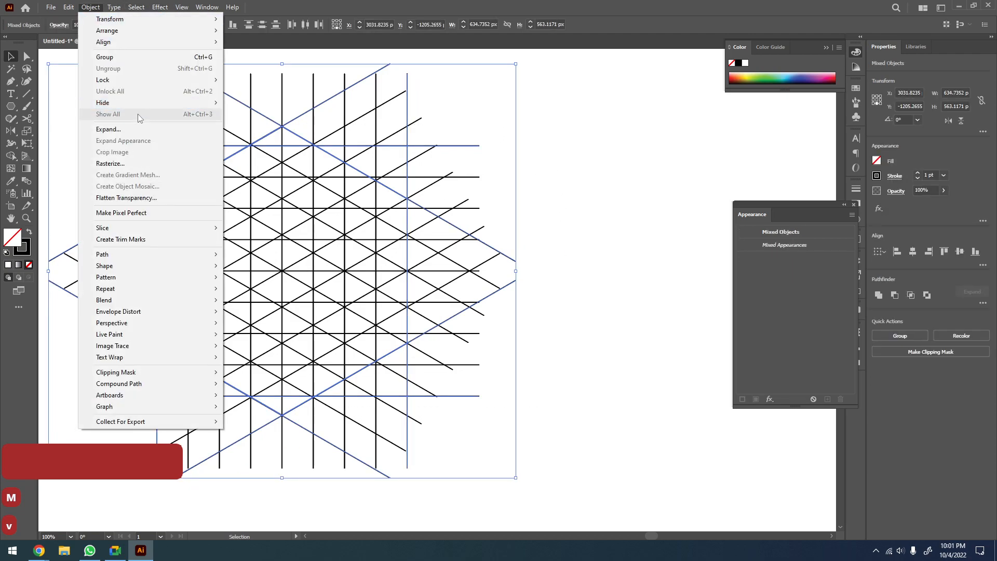
{"action": "left_click", "coordinate": [99, 128]}
{"action": "left_click", "coordinate": [470, 334]}
Examine the expanded grid's lines and intersections at higher magnification
{"action": "key", "text": "z"}
{"action": "left_click", "coordinate": [344, 246]}
{"action": "left_click_drag", "start_coordinate": [340, 263], "coordinate": [415, 206]}
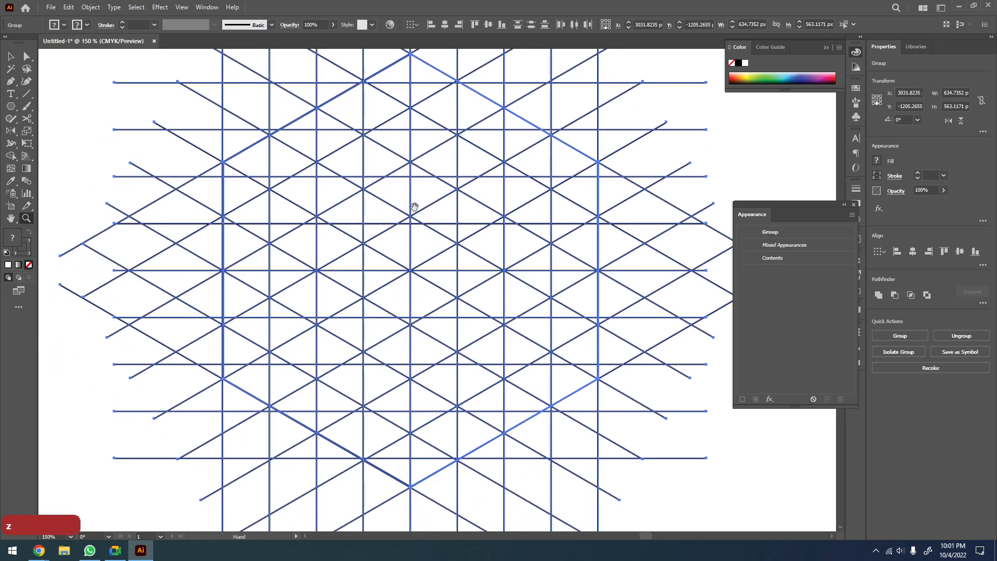
{"action": "key", "text": "v"}
{"action": "left_click", "coordinate": [796, 140]}
{"action": "left_click_drag", "start_coordinate": [700, 167], "coordinate": [637, 187]}
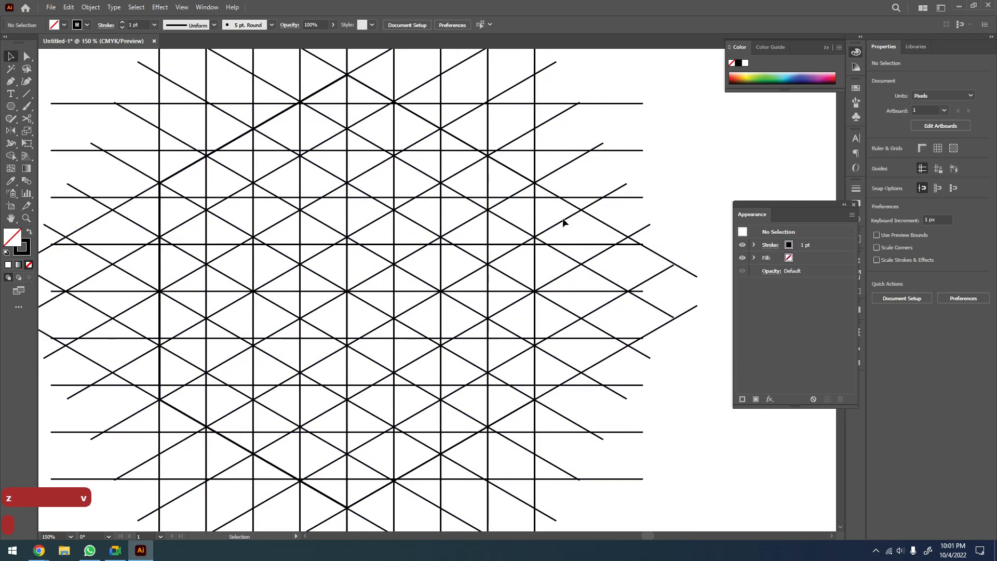
{"action": "left_click", "coordinate": [578, 243]}
{"action": "left_click_drag", "start_coordinate": [580, 243], "coordinate": [581, 226]}
{"action": "left_click", "coordinate": [712, 169]}
Select the entire expanded line grid
{"action": "key", "text": "z"}
{"action": "left_click", "coordinate": [664, 202], "text": "alt"}
{"action": "left_click", "coordinate": [663, 202], "text": "alt"}
{"action": "key", "text": "v"}
{"action": "left_click_drag", "start_coordinate": [635, 144], "coordinate": [360, 355]}
{"action": "key", "text": "z"}
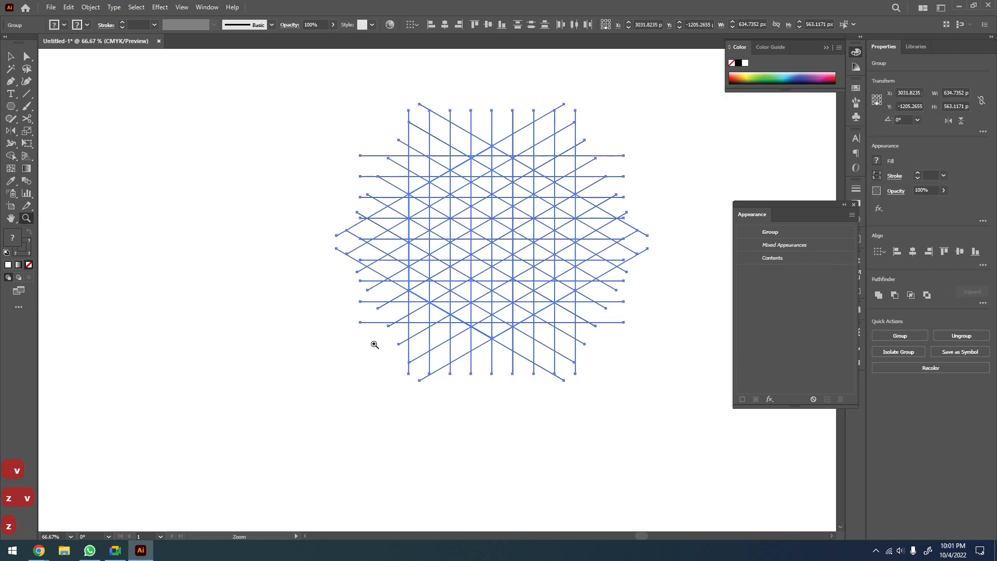
{"action": "left_click_drag", "start_coordinate": [599, 134], "coordinate": [354, 310]}
{"action": "key", "text": "ctrl+1"}
{"action": "key", "text": "space"}
{"action": "left_click_drag", "start_coordinate": [434, 294], "coordinate": [381, 294]}
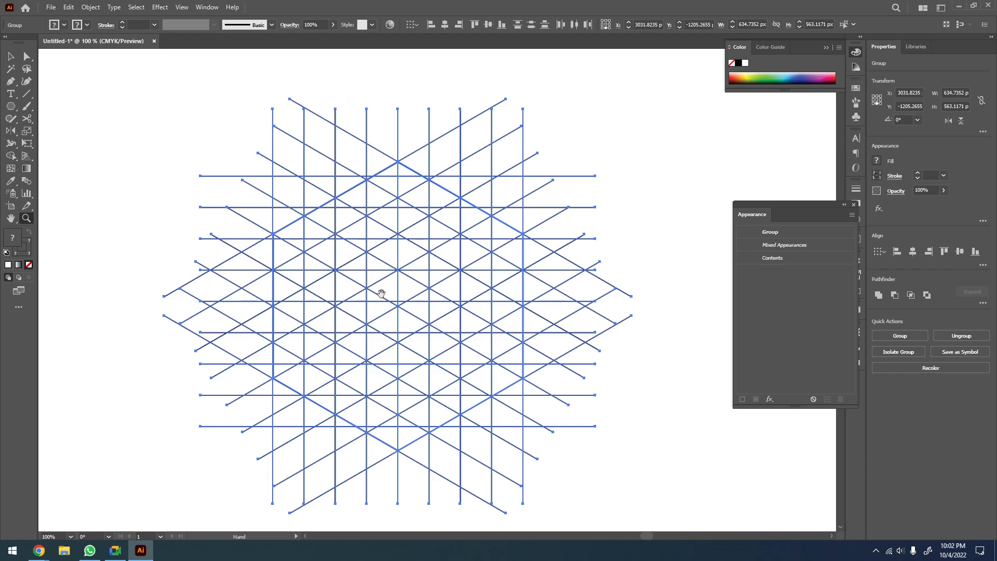
{"action": "left_click", "coordinate": [352, 307]}
{"action": "key", "text": "space"}
{"action": "left_click_drag", "start_coordinate": [349, 301], "coordinate": [239, 269]}
{"action": "left_click", "coordinate": [293, 285], "text": "alt"}
{"action": "left_click", "coordinate": [335, 280]}
{"action": "key", "text": "space"}
{"action": "left_click_drag", "start_coordinate": [363, 271], "coordinate": [280, 282]}
Try merging one column of grid cells between the hexagon's upper and lower edges into a vertical bar with Shape Builder, removing leftover line bits
{"action": "key", "text": "shift+m"}
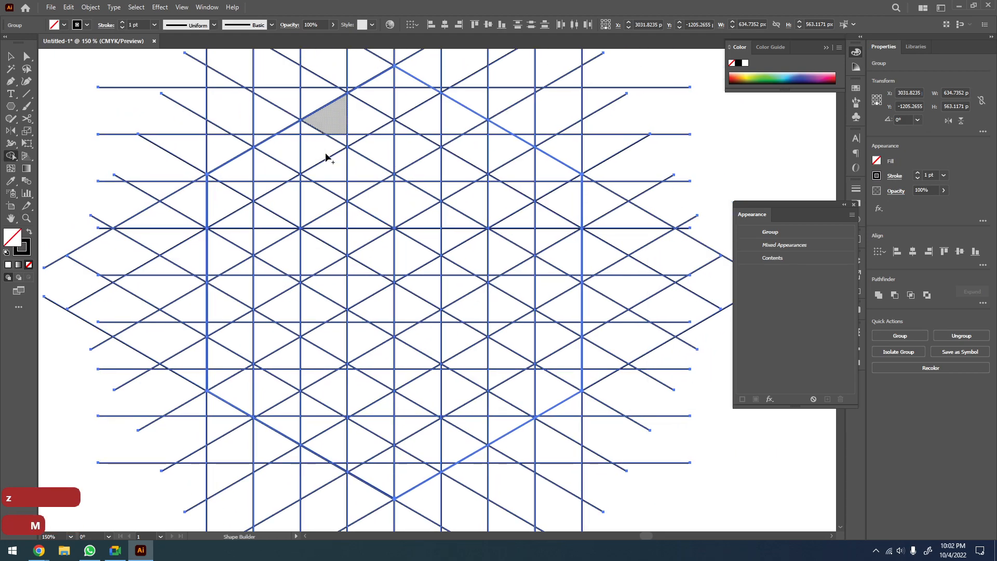
{"action": "scroll", "coordinate": [291, 229], "scroll_direction": "right", "scroll_amount": 2}
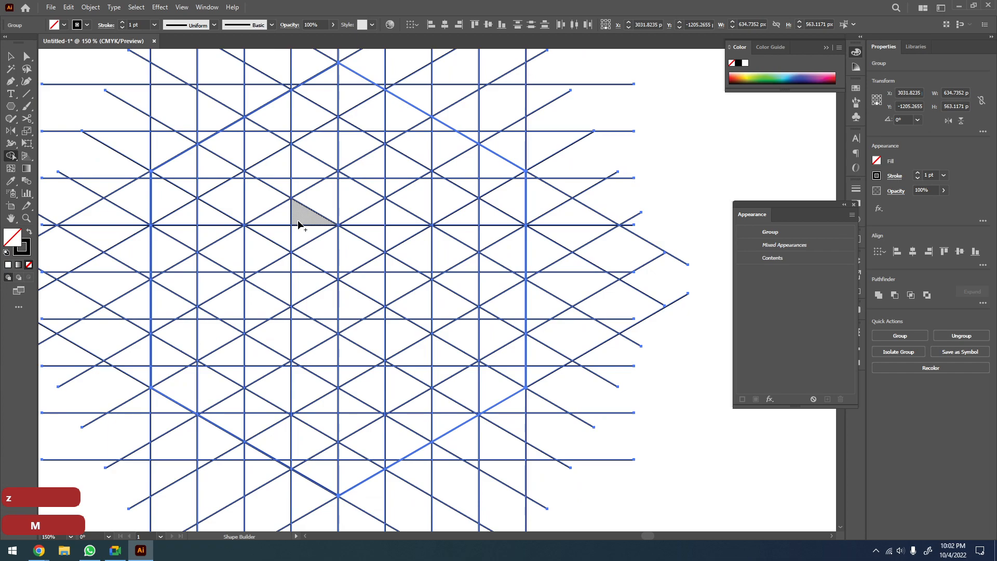
{"action": "key", "text": "z"}
{"action": "key", "text": "space"}
{"action": "left_click_drag", "start_coordinate": [317, 246], "coordinate": [295, 281]}
{"action": "scroll", "coordinate": [295, 281], "scroll_direction": "up", "scroll_amount": 2}
{"action": "key", "text": "v"}
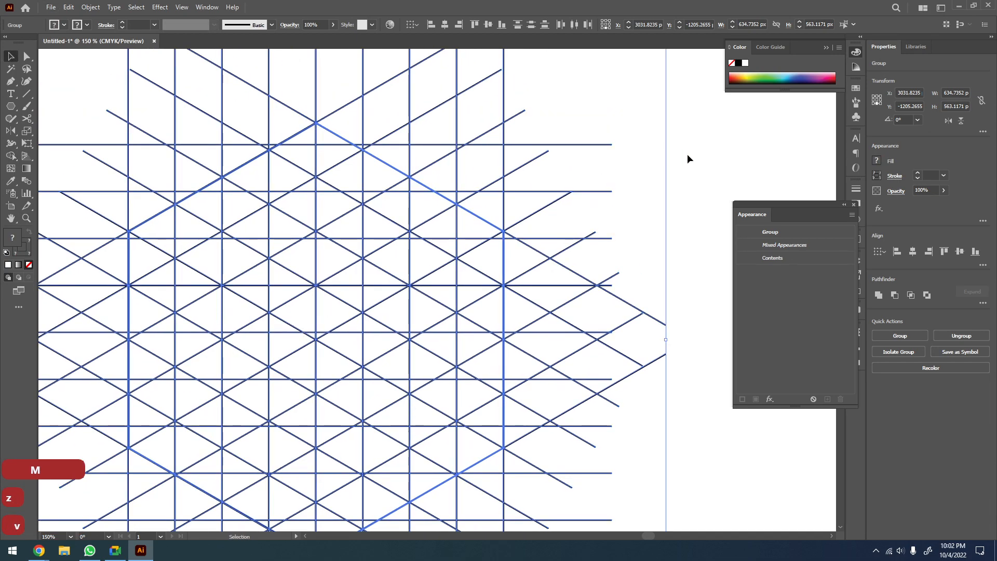
{"action": "left_click", "coordinate": [687, 154]}
{"action": "left_click_drag", "start_coordinate": [627, 114], "coordinate": [59, 460]}
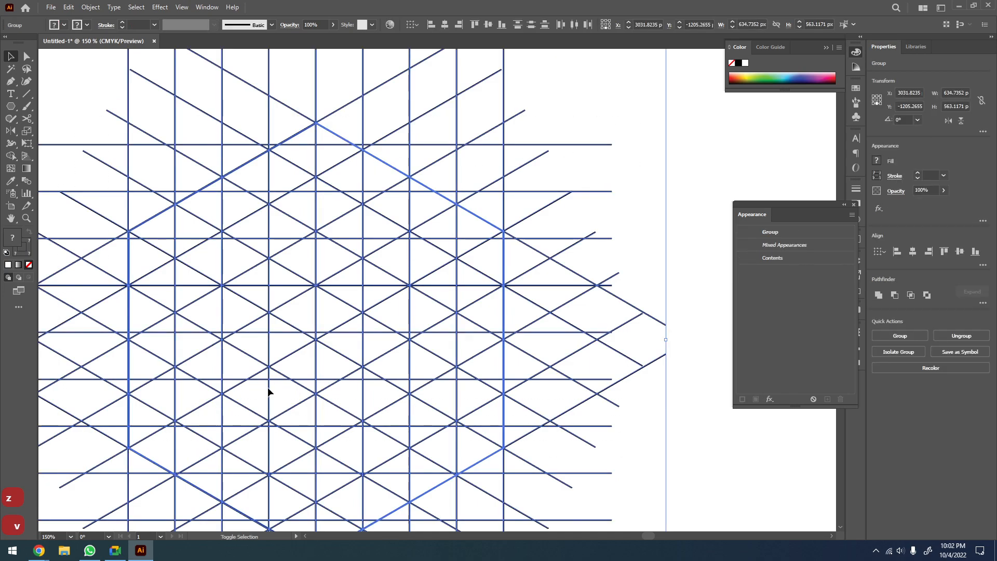
{"action": "key", "text": "shift+m"}
{"action": "scroll", "coordinate": [254, 299], "scroll_direction": "down", "scroll_amount": 7}
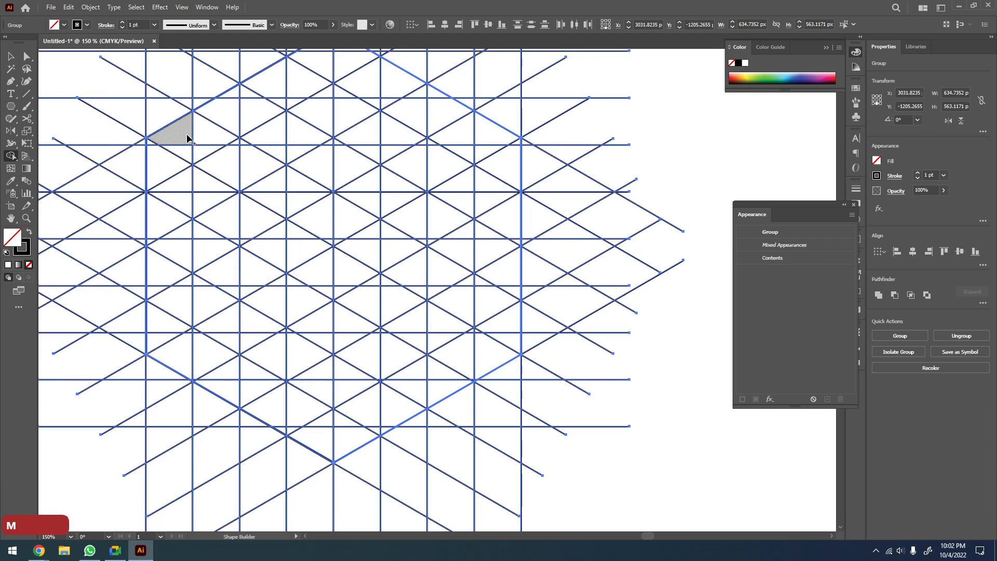
{"action": "left_click_drag", "start_coordinate": [225, 174], "coordinate": [178, 188]}
{"action": "left_click_drag", "start_coordinate": [190, 113], "coordinate": [176, 266]}
{"action": "left_click_drag", "start_coordinate": [170, 149], "coordinate": [163, 331]}
{"action": "left_click_drag", "start_coordinate": [182, 242], "coordinate": [183, 413]}
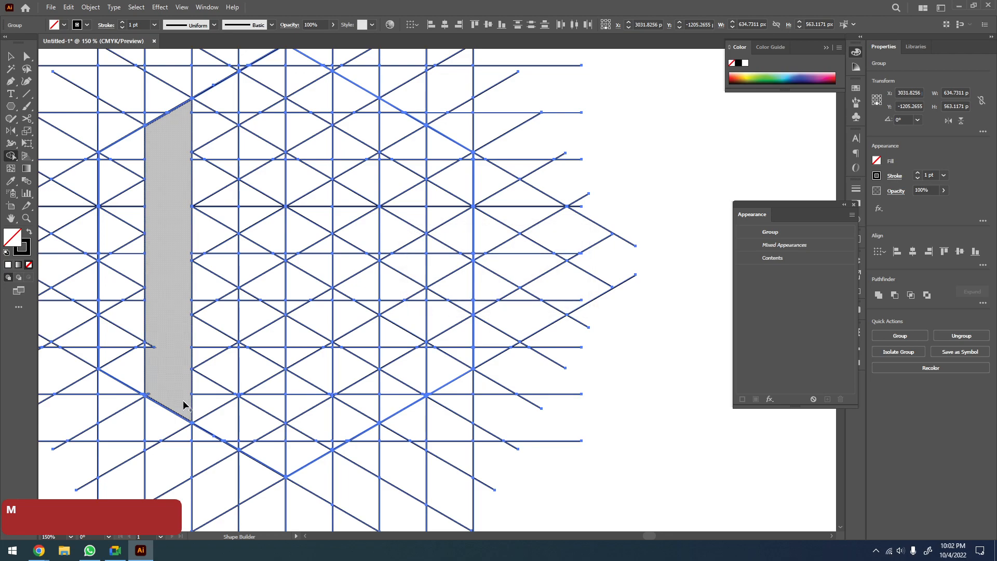
{"action": "left_click", "coordinate": [151, 349], "text": "alt"}
Try filling the vertical bar black without stroke and extending it with a diagonal arm rising from its foot
{"action": "left_click", "coordinate": [29, 233]}
{"action": "left_click", "coordinate": [180, 204]}
{"action": "left_click_drag", "start_coordinate": [173, 286], "coordinate": [105, 256]}
{"action": "mouse_move", "coordinate": [123, 379]}
{"action": "left_mouse_down"}
{"action": "mouse_move", "coordinate": [274, 270]}
{"action": "mouse_move", "coordinate": [209, 335]}
{"action": "mouse_move", "coordinate": [181, 329]}
{"action": "left_mouse_up"}
{"action": "left_click_drag", "start_coordinate": [257, 298], "coordinate": [245, 313]}
{"action": "left_click_drag", "start_coordinate": [304, 308], "coordinate": [374, 331]}
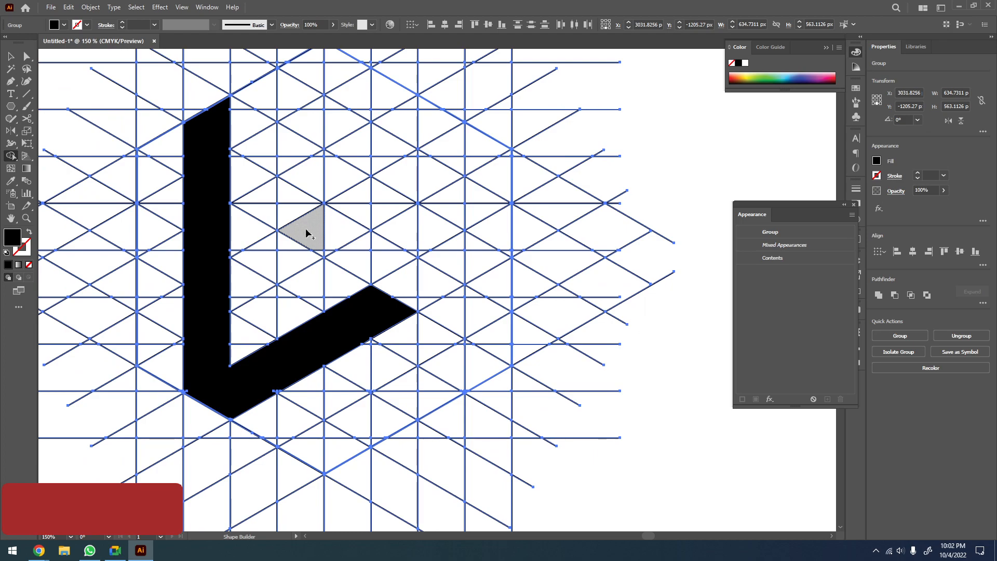
Try building a second black shape: an inner vertical bar, a sloping roof along the hexagon's upper edge and a bar down the far side
{"action": "mouse_move", "coordinate": [291, 210]}
{"action": "left_mouse_down"}
{"action": "mouse_move", "coordinate": [292, 82]}
{"action": "mouse_move", "coordinate": [305, 68]}
{"action": "mouse_move", "coordinate": [280, 149]}
{"action": "mouse_move", "coordinate": [293, 106]}
{"action": "left_mouse_up"}
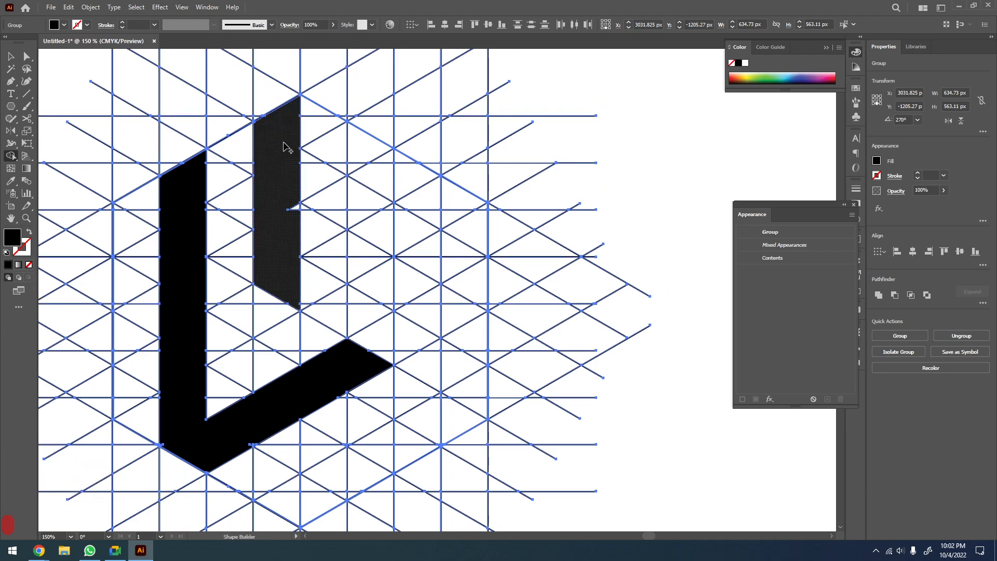
{"action": "left_click_drag", "start_coordinate": [286, 213], "coordinate": [296, 207]}
{"action": "mouse_move", "coordinate": [298, 111]}
{"action": "left_mouse_down"}
{"action": "mouse_move", "coordinate": [323, 138]}
{"action": "mouse_move", "coordinate": [300, 124]}
{"action": "left_mouse_up"}
{"action": "mouse_move", "coordinate": [348, 174]}
{"action": "left_mouse_down"}
{"action": "mouse_move", "coordinate": [384, 178]}
{"action": "mouse_move", "coordinate": [416, 197]}
{"action": "mouse_move", "coordinate": [406, 165]}
{"action": "left_mouse_up"}
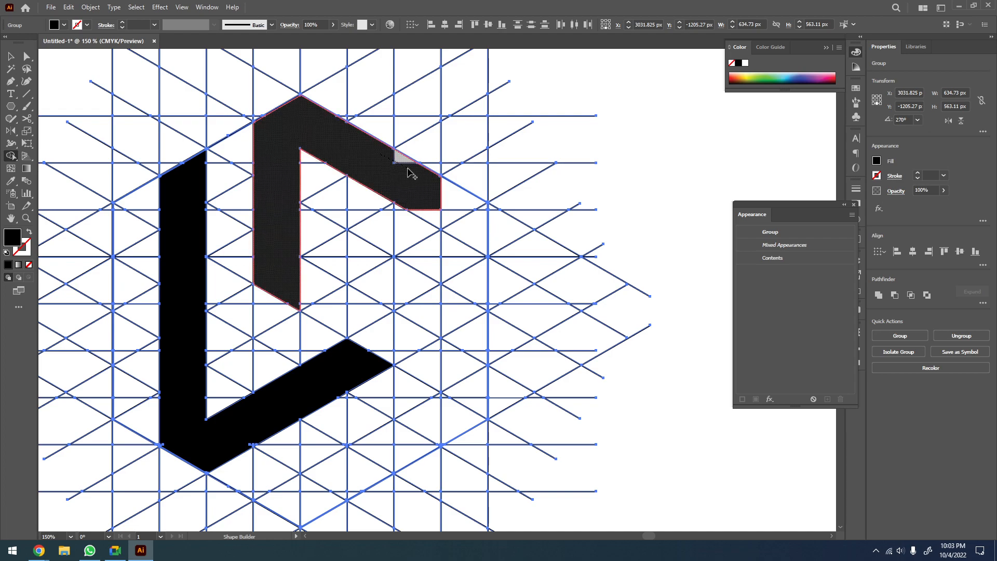
{"action": "mouse_move", "coordinate": [429, 217]}
{"action": "left_mouse_down"}
{"action": "mouse_move", "coordinate": [429, 263]}
{"action": "mouse_move", "coordinate": [428, 204]}
{"action": "left_mouse_up"}
{"action": "mouse_move", "coordinate": [405, 156]}
{"action": "left_mouse_down"}
{"action": "mouse_move", "coordinate": [417, 314]}
{"action": "mouse_move", "coordinate": [436, 318]}
{"action": "mouse_move", "coordinate": [410, 282]}
{"action": "mouse_move", "coordinate": [416, 334]}
{"action": "left_mouse_up"}
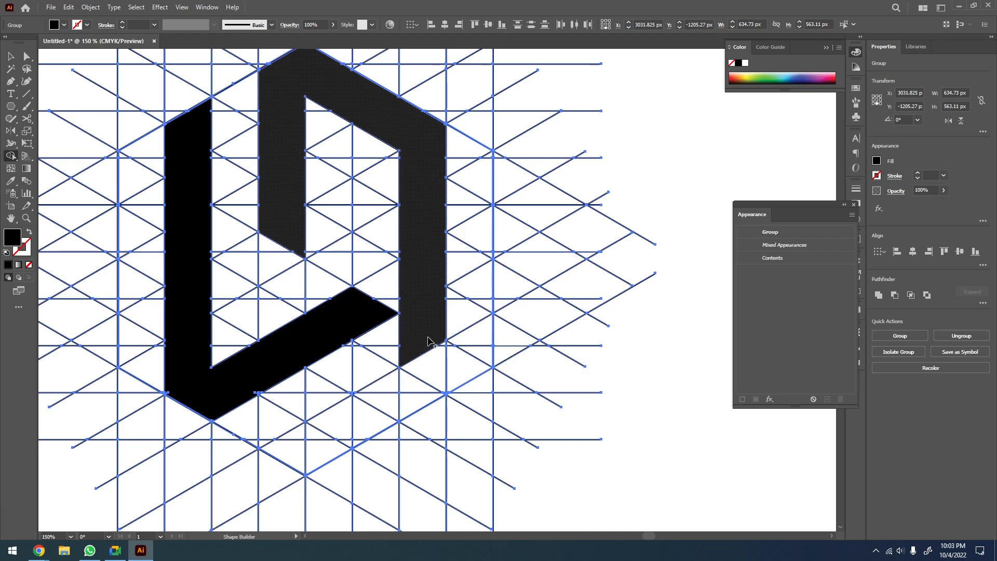
Undo the Shape Builder merges that formed the second shape and the black L
{"action": "key", "text": "ctrl+z"}
{"action": "key", "text": "ctrl+z"}
{"action": "key", "text": "ctrl+z"}
{"action": "key", "text": "ctrl+z"}
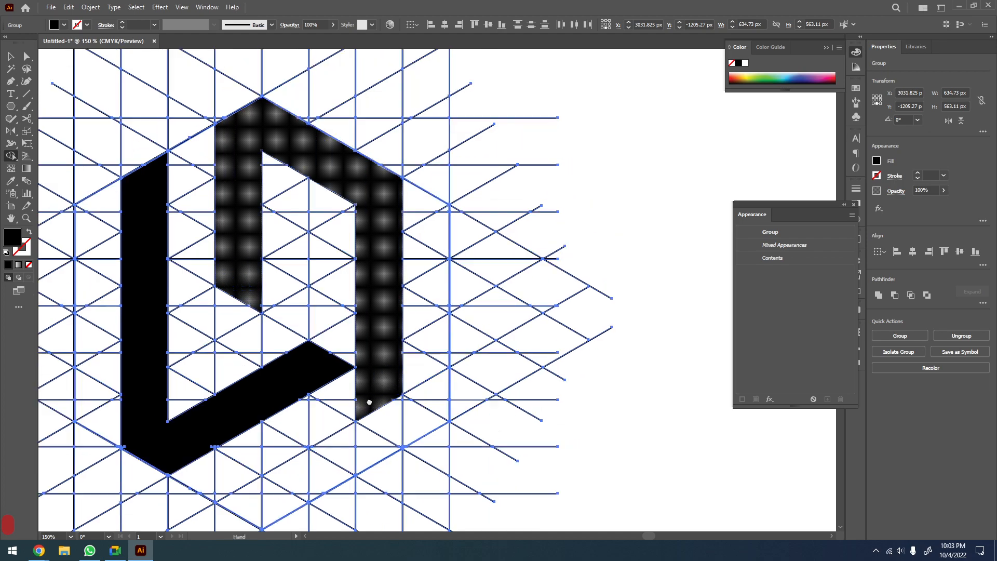
{"action": "key", "text": "ctrl+z"}
{"action": "key", "text": "ctrl+z"}
{"action": "key", "text": "ctrl+z"}
{"action": "key", "text": "ctrl+z"}
{"action": "key", "text": "ctrl+z"}
{"action": "key", "text": "ctrl+z"}
{"action": "key", "text": "ctrl+z"}
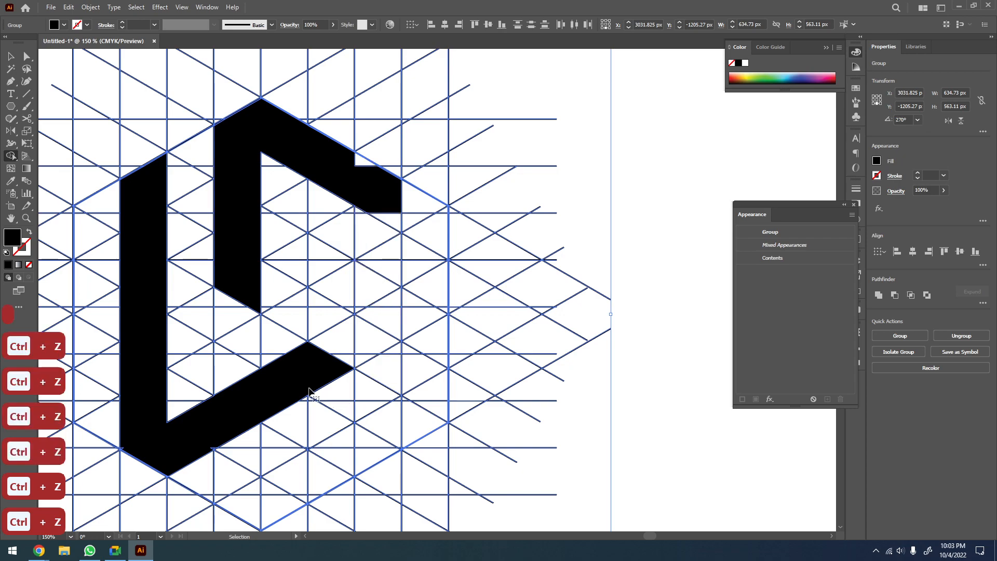
{"action": "key", "text": "ctrl+z"}
{"action": "key", "text": "ctrl+z"}
{"action": "key", "text": "ctrl+z"}
{"action": "key", "text": "ctrl+z"}
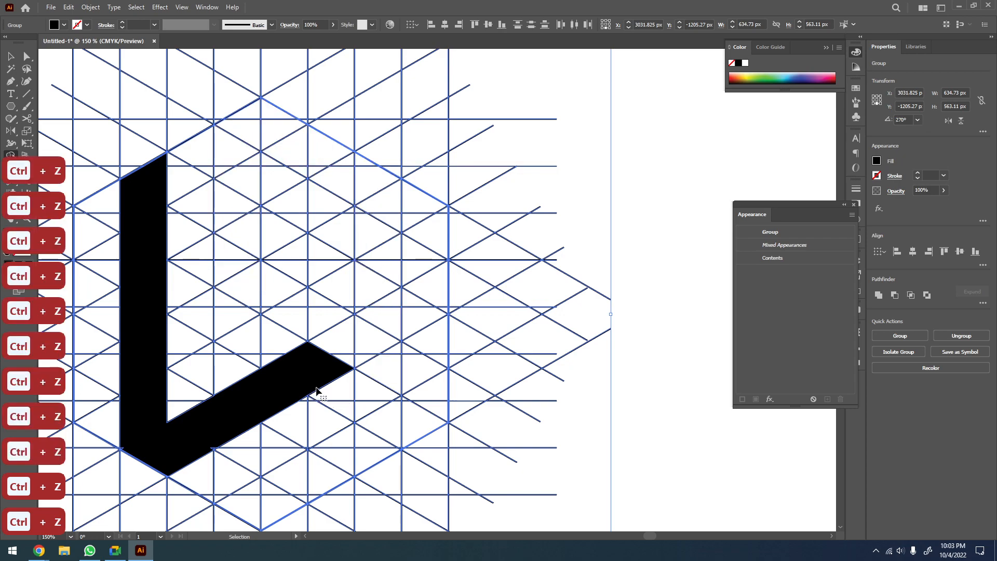
Try deleting the horizontal lines from the partly merged grid
{"action": "key", "text": "v"}
{"action": "left_click", "coordinate": [673, 200]}
{"action": "left_click_drag", "start_coordinate": [553, 212], "coordinate": [646, 220]}
{"action": "key", "text": "Delete"}
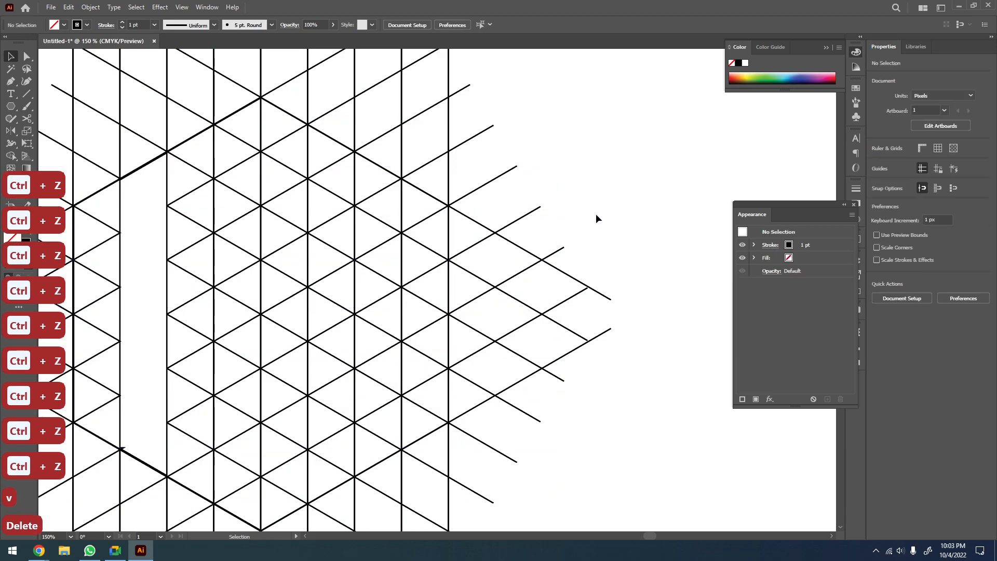
{"action": "scroll", "coordinate": [377, 232], "scroll_direction": "down", "scroll_amount": 1}
Undo the line deletion and the remaining merges, back to the intact grid
{"action": "key", "text": "ctrl+z"}
{"action": "key", "text": "ctrl+z"}
{"action": "key", "text": "ctrl+z"}
{"action": "key", "text": "ctrl+z"}
{"action": "key", "text": "ctrl+z"}
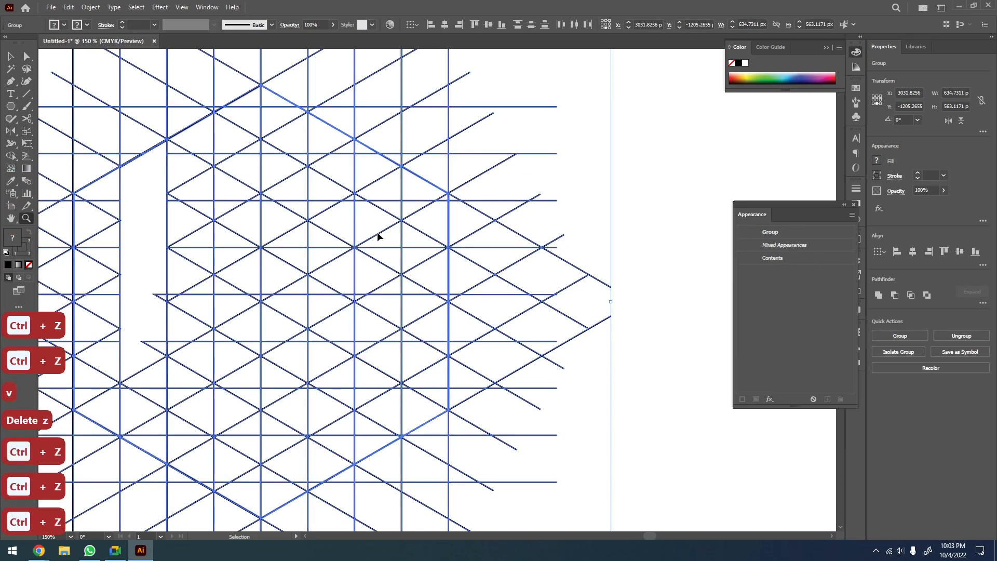
{"action": "key", "text": "v"}
{"action": "left_click", "coordinate": [684, 159]}
{"action": "key", "text": "ctrl+z"}
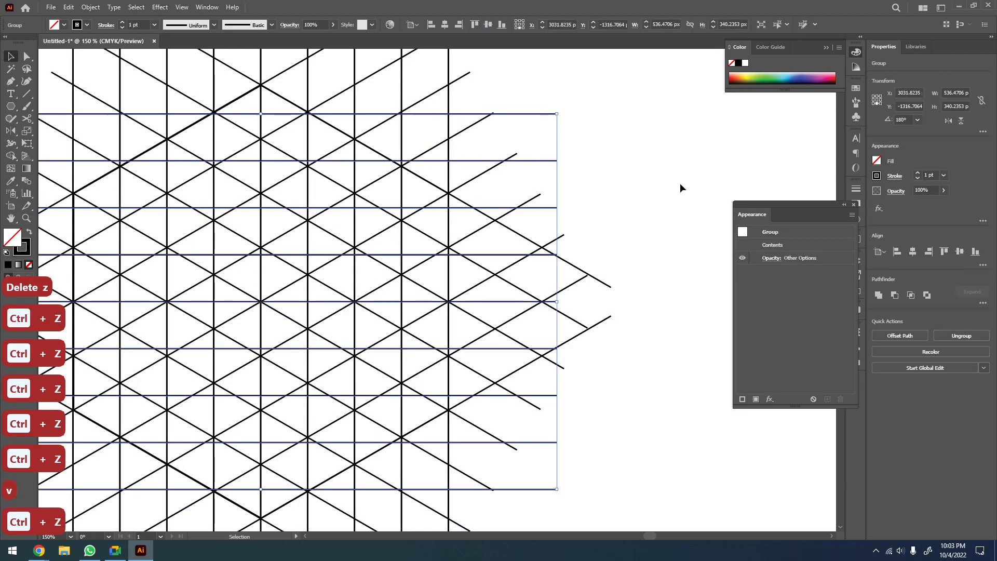
Delete the set of horizontal lines from the grid
{"action": "key", "text": "Delete"}
{"action": "key", "text": "z"}
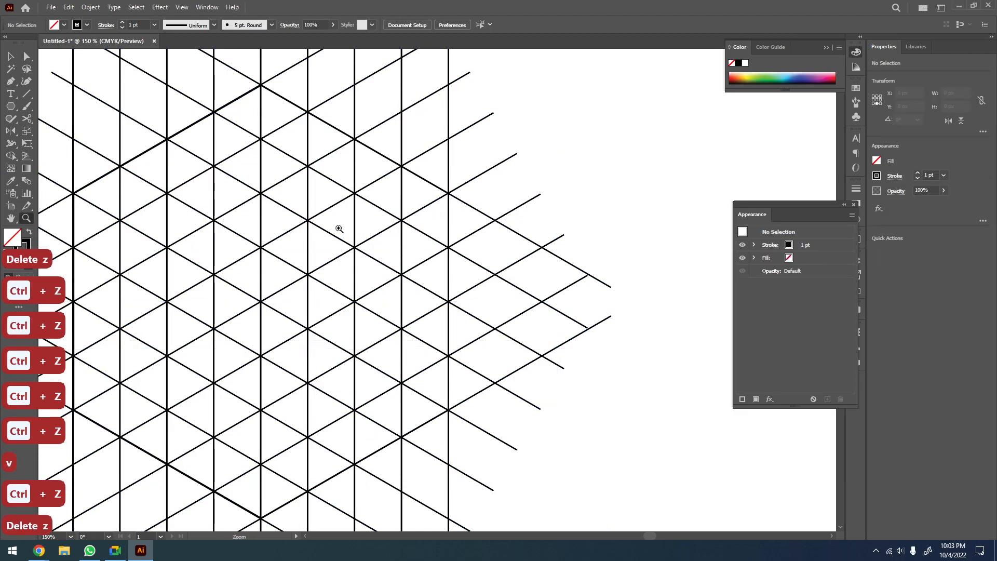
{"action": "left_click", "coordinate": [311, 234], "text": "alt"}
{"action": "key", "text": "space"}
{"action": "left_click_drag", "start_coordinate": [311, 235], "coordinate": [401, 245]}
Select all remaining grid lines and merge cells with Shape Builder into an L with a vertical bar and an upward-sloping diagonal foot
{"action": "key", "text": "v"}
{"action": "left_click_drag", "start_coordinate": [587, 156], "coordinate": [197, 425]}
{"action": "key", "text": "z"}
{"action": "left_click", "coordinate": [339, 263]}
{"action": "key", "text": "space"}
{"action": "left_click_drag", "start_coordinate": [417, 304], "coordinate": [316, 279]}
{"action": "left_click", "coordinate": [340, 274], "text": "alt"}
{"action": "key", "text": "space"}
{"action": "key", "text": "shift+m"}
{"action": "mouse_move", "coordinate": [240, 192]}
{"action": "left_mouse_down"}
{"action": "mouse_move", "coordinate": [243, 374]}
{"action": "mouse_move", "coordinate": [334, 319]}
{"action": "left_mouse_up"}
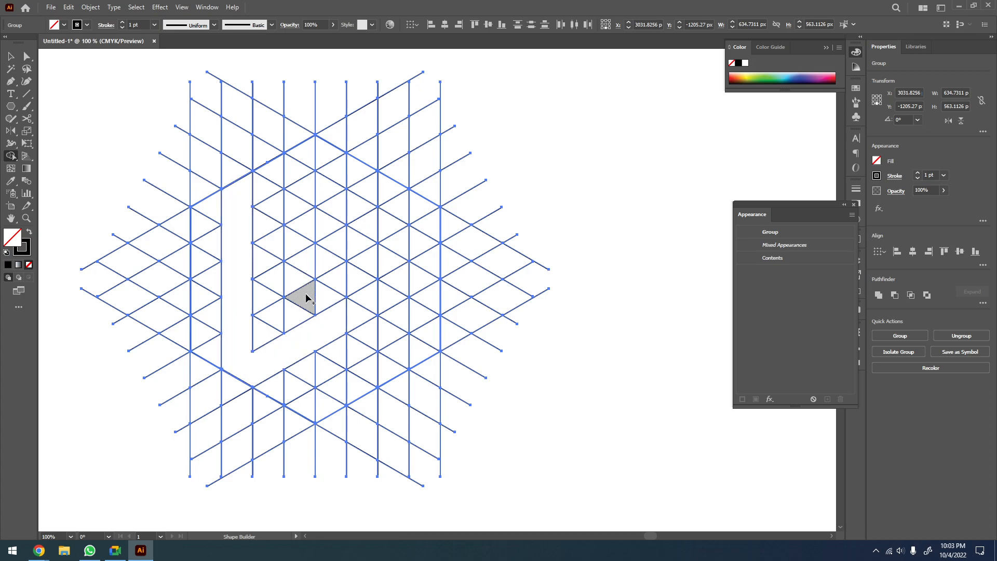
Merge cells into a hook: inner vertical bar, sloping roof, long outer bar and diagonal return to the hexagon's lowest corner
{"action": "left_click_drag", "start_coordinate": [307, 297], "coordinate": [309, 183]}
{"action": "key", "text": "ctrl+z"}
{"action": "mouse_move", "coordinate": [301, 281]}
{"action": "left_mouse_down"}
{"action": "mouse_move", "coordinate": [314, 161]}
{"action": "mouse_move", "coordinate": [384, 200]}
{"action": "mouse_move", "coordinate": [396, 288]}
{"action": "mouse_move", "coordinate": [396, 361]}
{"action": "mouse_move", "coordinate": [314, 415]}
{"action": "left_mouse_up"}
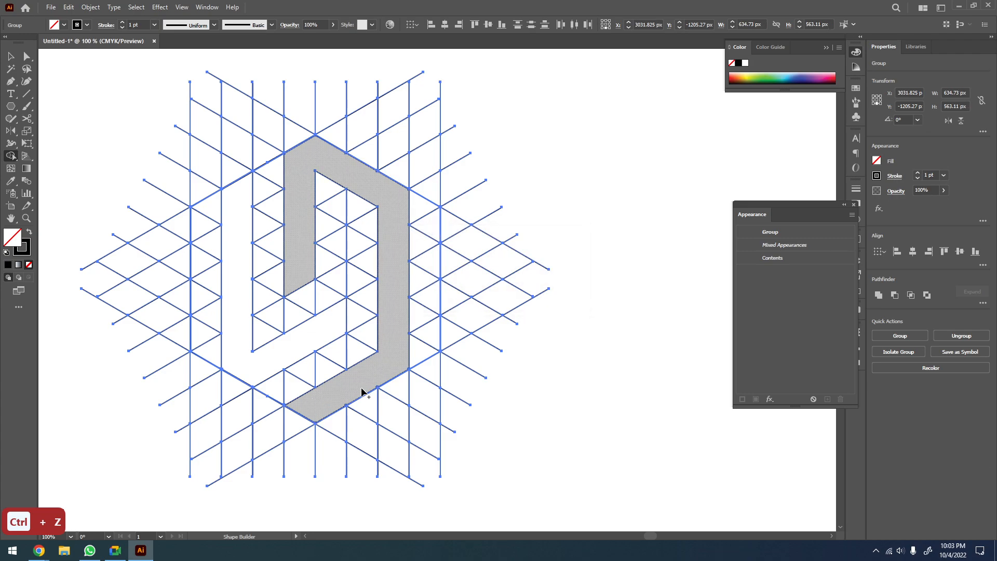
Fill the L and the hook shape black with no stroke, and deselect the grid
{"action": "key", "text": "shift+x"}
{"action": "left_click", "coordinate": [231, 265]}
{"action": "left_click", "coordinate": [296, 214]}
{"action": "key", "text": "shift+x"}
{"action": "key", "text": "v"}
{"action": "left_click", "coordinate": [440, 187]}
{"action": "key", "text": "a"}
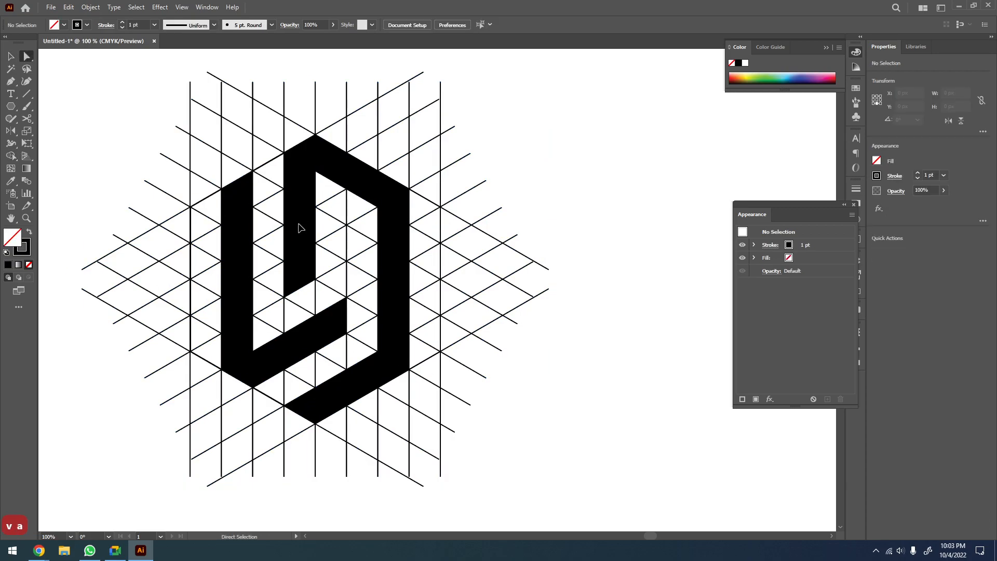
Select both black letter shapes and place a copy of them in the blank area beside the grid
{"action": "left_click", "coordinate": [298, 228]}
{"action": "left_click", "coordinate": [241, 264], "text": "shift"}
{"action": "key", "text": "z"}
{"action": "left_click_drag", "start_coordinate": [264, 275], "coordinate": [236, 280]}
{"action": "left_click_drag", "start_coordinate": [237, 280], "coordinate": [406, 202]}
{"action": "key", "text": "v"}
{"action": "left_click", "coordinate": [481, 290]}
{"action": "key", "text": "z"}
{"action": "left_click_drag", "start_coordinate": [472, 169], "coordinate": [338, 294]}
{"action": "scroll", "coordinate": [374, 269], "scroll_direction": "down", "scroll_amount": 3}
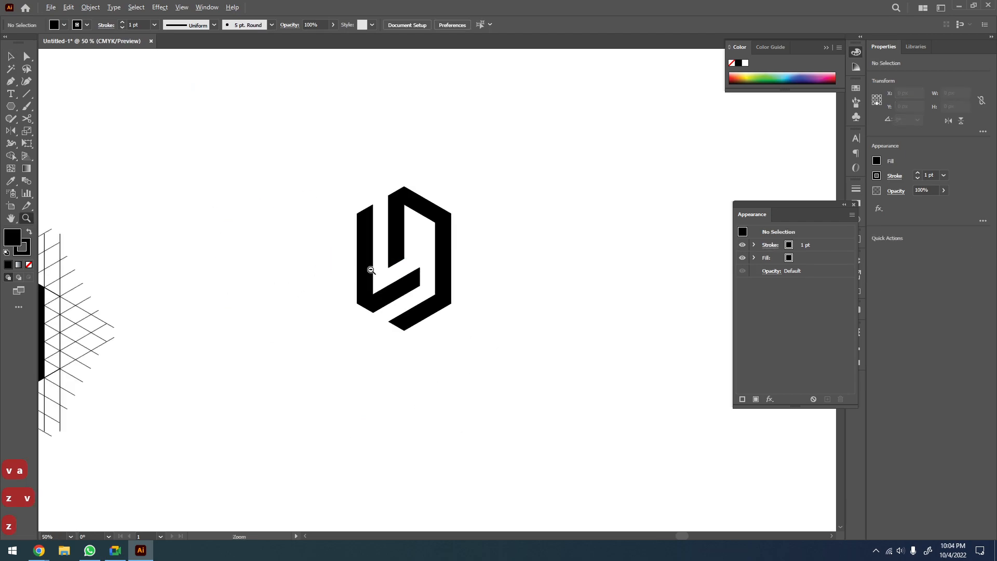
{"action": "left_click_drag", "start_coordinate": [448, 233], "coordinate": [394, 232]}
Ungroup the copied letter shapes and select only the hook shape
{"action": "key", "text": "v"}
{"action": "left_click", "coordinate": [394, 232]}
{"action": "right_click", "coordinate": [395, 258]}
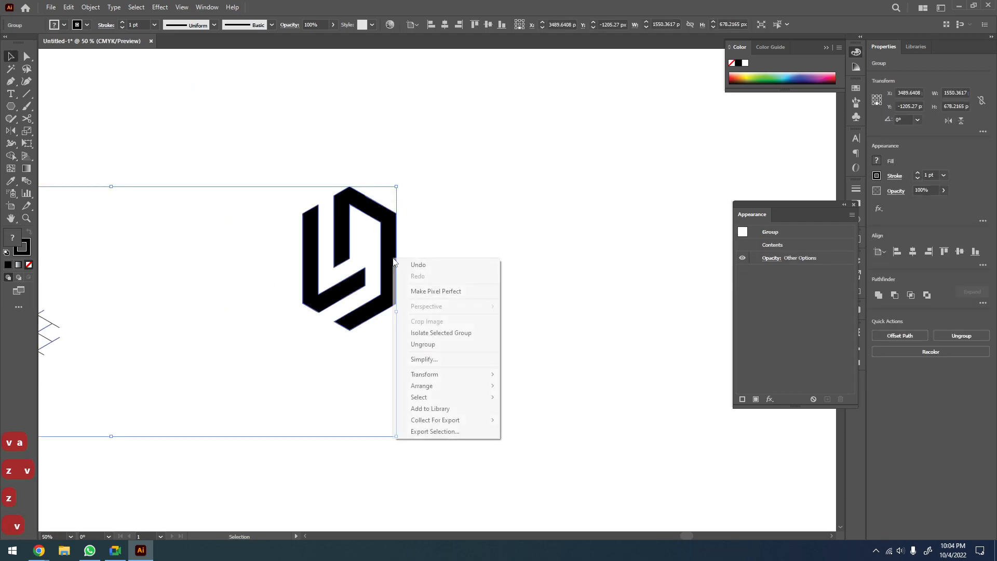
{"action": "left_click", "coordinate": [421, 344]}
{"action": "left_click", "coordinate": [466, 291]}
{"action": "left_click", "coordinate": [388, 273]}
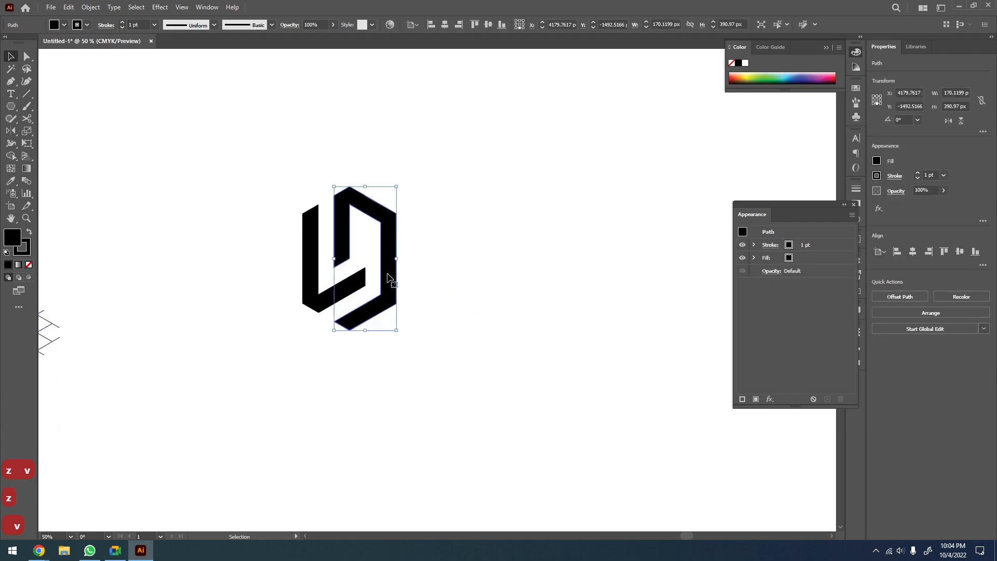
Scale both paths of the monogram copy down to about 91 px wide by 139 px high
{"action": "left_click", "coordinate": [353, 286], "text": "shift"}
{"action": "left_click_drag", "start_coordinate": [398, 187], "coordinate": [289, 354]}
{"action": "left_click", "coordinate": [356, 326]}
Cut both paths of the reduced monogram standing beside the grid
{"action": "key", "text": "z"}
{"action": "left_click", "coordinate": [430, 306], "text": "alt"}
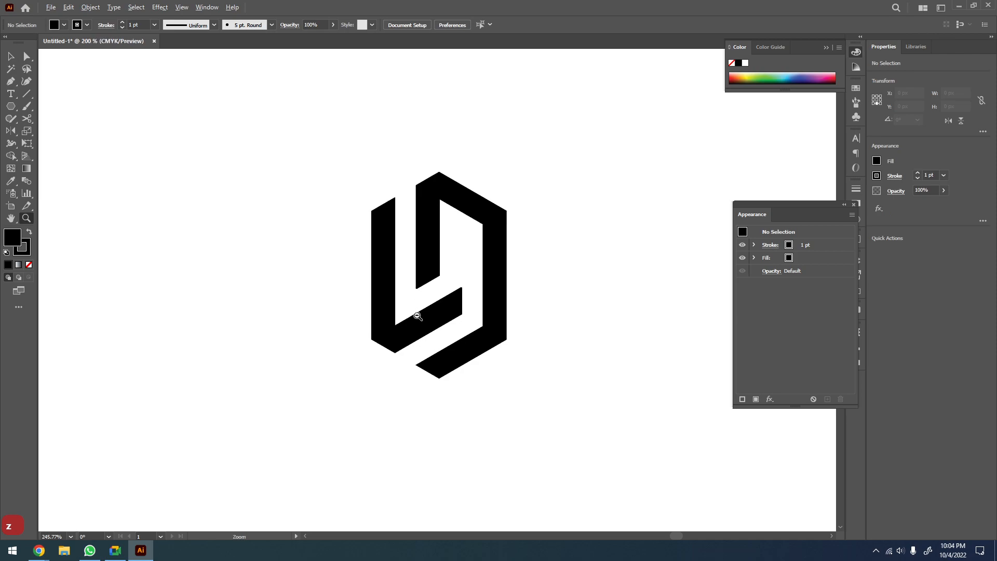
{"action": "left_click", "coordinate": [417, 316], "text": "alt"}
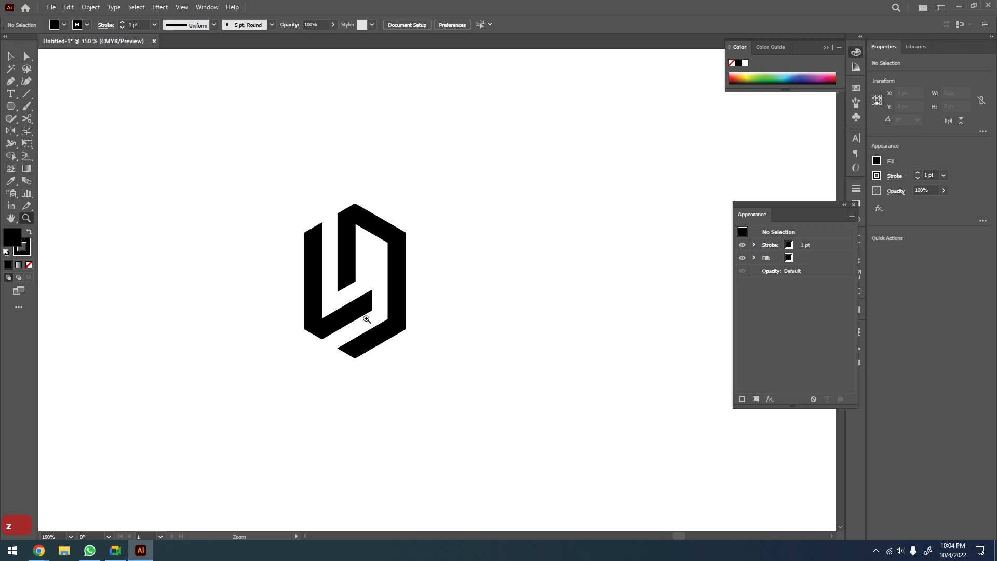
{"action": "key", "text": "z"}
{"action": "scroll", "coordinate": [285, 340], "scroll_direction": "down", "scroll_amount": 4}
{"action": "left_click_drag", "start_coordinate": [325, 269], "coordinate": [579, 150]}
{"action": "scroll", "coordinate": [354, 278], "scroll_direction": "down", "scroll_amount": 2}
{"action": "mouse_move", "coordinate": [439, 330]}
{"action": "left_mouse_down"}
{"action": "mouse_move", "coordinate": [615, 346]}
{"action": "mouse_move", "coordinate": [445, 336]}
{"action": "left_mouse_up"}
{"action": "key", "text": "v"}
{"action": "key", "text": "z"}
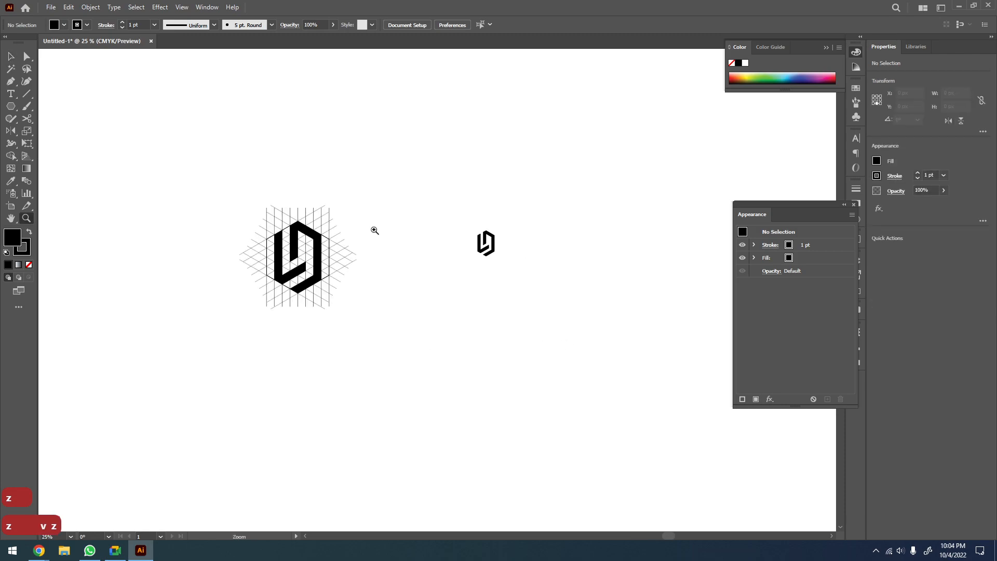
{"action": "key", "text": "v"}
{"action": "left_click_drag", "start_coordinate": [515, 224], "coordinate": [451, 278]}
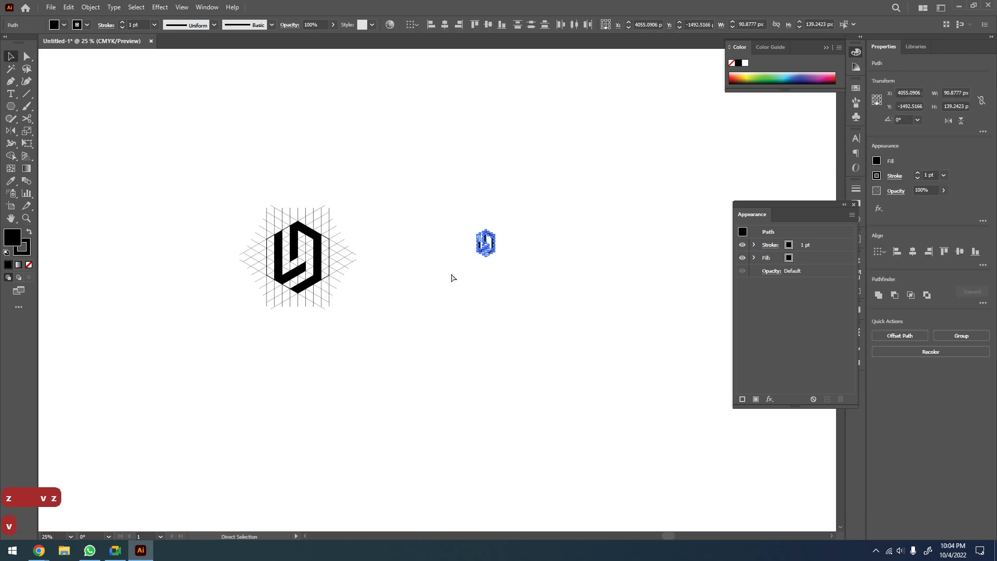
{"action": "key", "text": "ctrl+x"}
Undo the monogram edits back to the empty hexagon grid and clear the selection
{"action": "key", "text": "ctrl+z"}
{"action": "key", "text": "ctrl+z"}
{"action": "key", "text": "ctrl+z"}
{"action": "key", "text": "ctrl+z"}
{"action": "key", "text": "ctrl+z"}
{"action": "key", "text": "ctrl+z"}
{"action": "key", "text": "ctrl+z"}
{"action": "key", "text": "ctrl+z"}
{"action": "key", "text": "ctrl+z"}
{"action": "key", "text": "ctrl+z"}
{"action": "key", "text": "ctrl+z"}
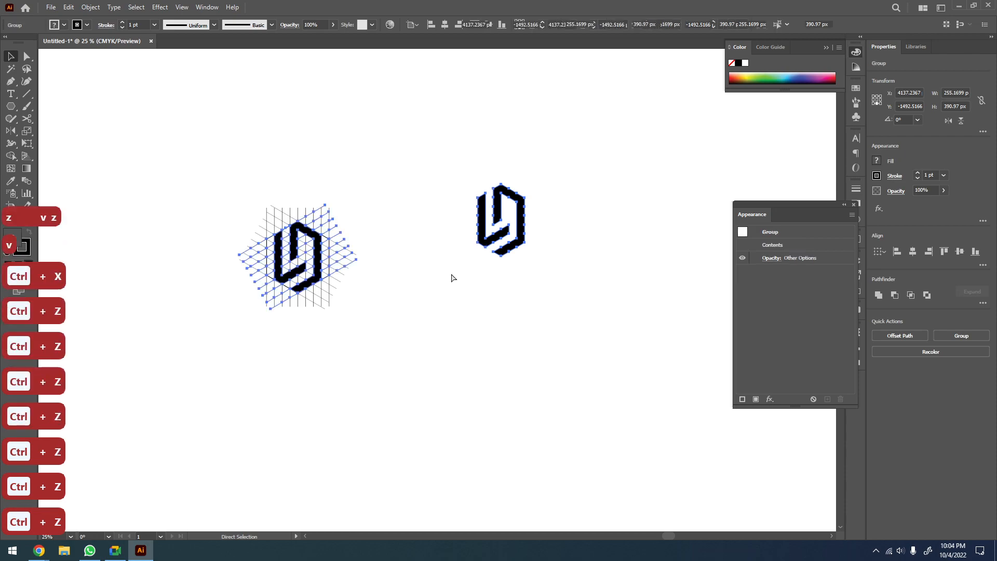
{"action": "key", "text": "ctrl+z"}
{"action": "key", "text": "ctrl+z"}
{"action": "left_click", "coordinate": [478, 331]}
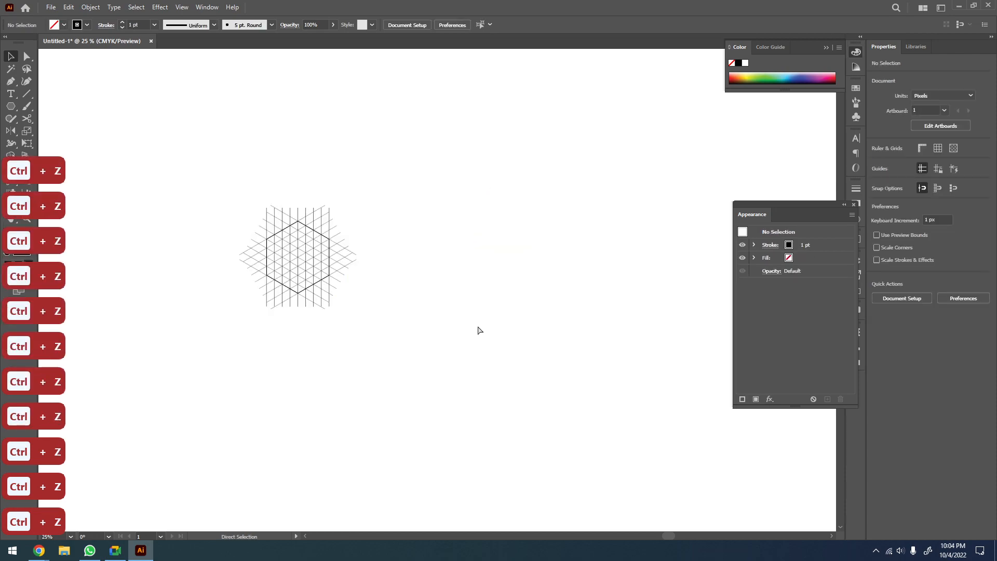
Paste the cut monogram in front, in its original place beside the hexagon grid
{"action": "key", "text": "ctrl+f"}
{"action": "left_click", "coordinate": [479, 336]}
{"action": "key", "text": "v"}
{"action": "key", "text": "z"}
{"action": "left_click_drag", "start_coordinate": [520, 227], "coordinate": [434, 287]}
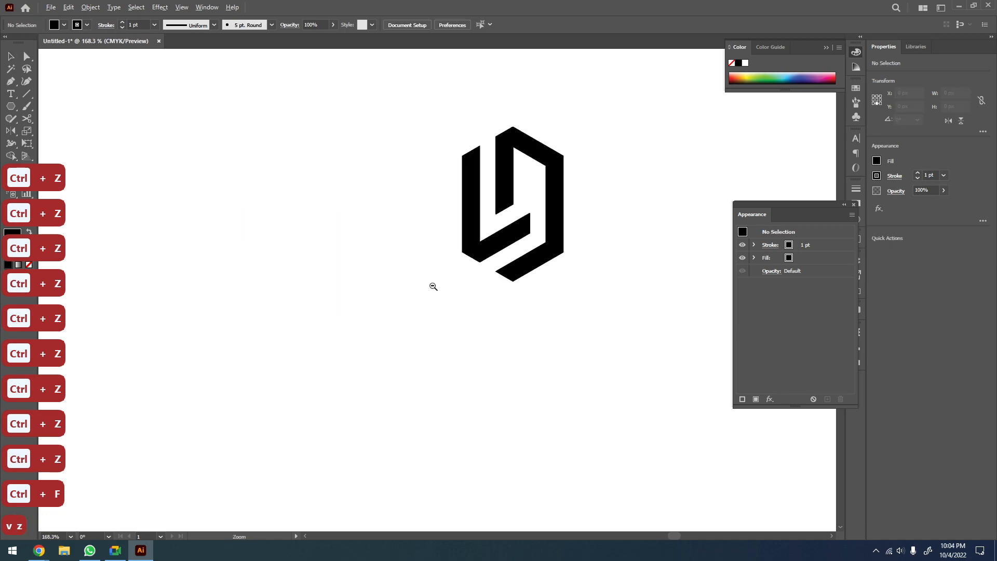
{"action": "left_click", "coordinate": [433, 286], "text": "alt"}
{"action": "left_click", "coordinate": [433, 286], "text": "alt"}
{"action": "left_click", "coordinate": [433, 286], "text": "alt"}
{"action": "left_click_drag", "start_coordinate": [338, 306], "coordinate": [606, 260]}
Select the whole grid and use Shape Builder to merge its left and lower-left cells into an L-shaped band
{"action": "key", "text": "v"}
{"action": "left_click_drag", "start_coordinate": [426, 155], "coordinate": [196, 318]}
{"action": "key", "text": "z"}
{"action": "left_click", "coordinate": [317, 243]}
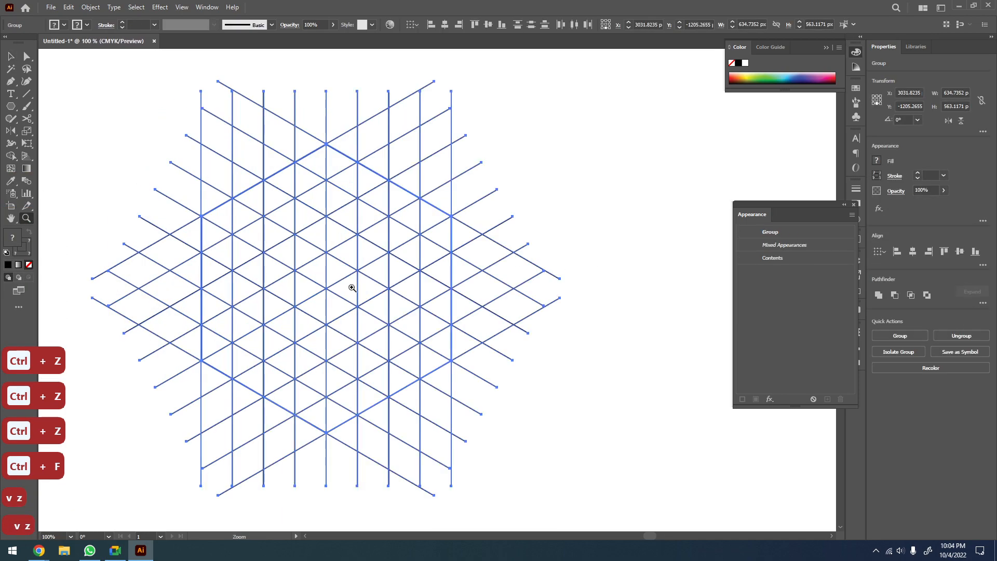
{"action": "scroll", "coordinate": [358, 299], "scroll_direction": "up", "scroll_amount": 1}
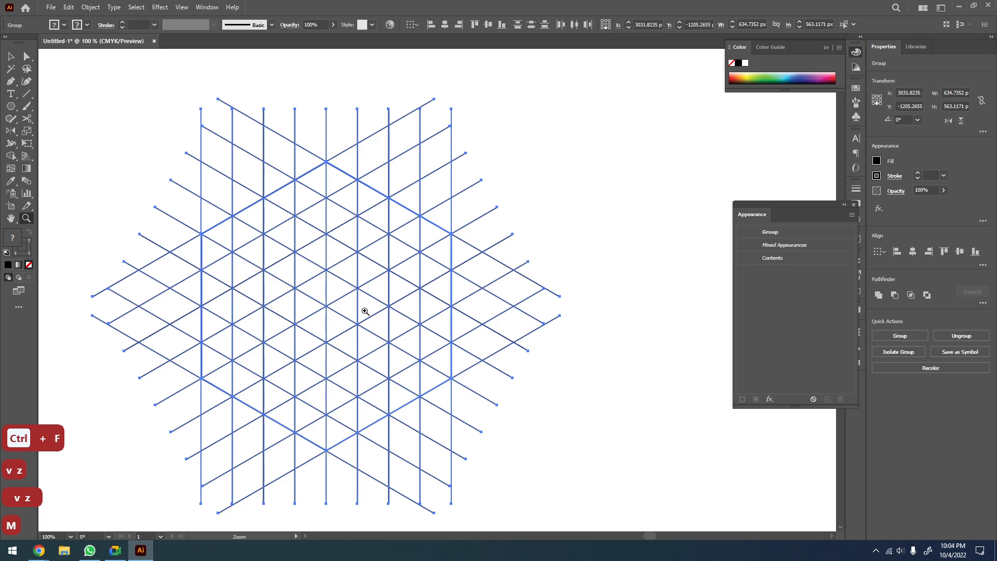
{"action": "key", "text": "shift+m"}
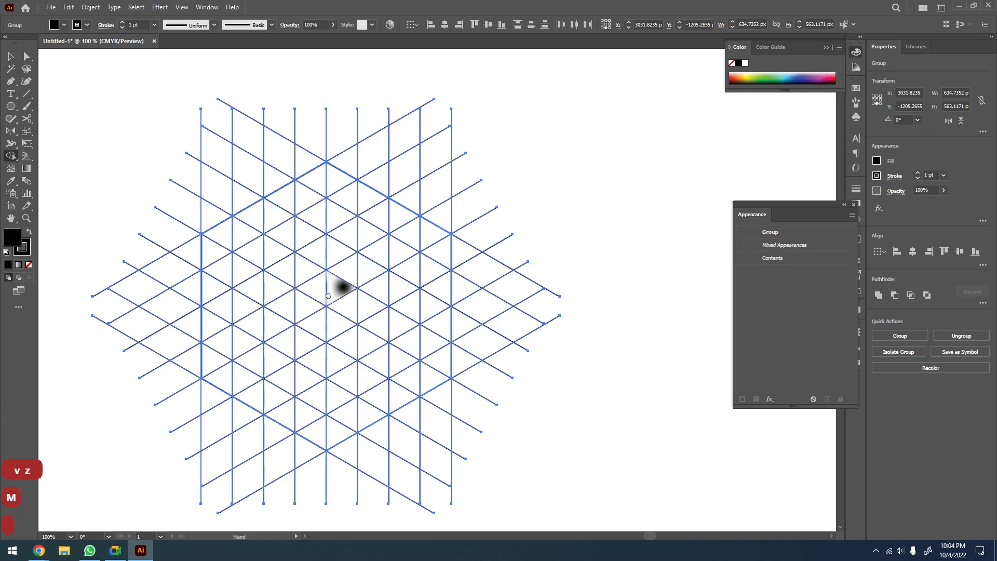
{"action": "scroll", "coordinate": [341, 290], "scroll_direction": "down", "scroll_amount": 1}
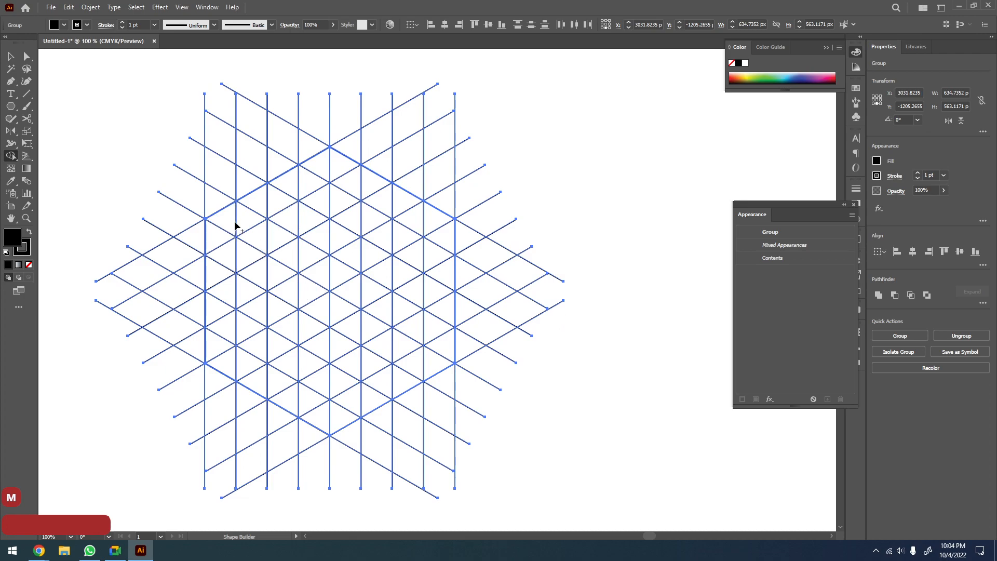
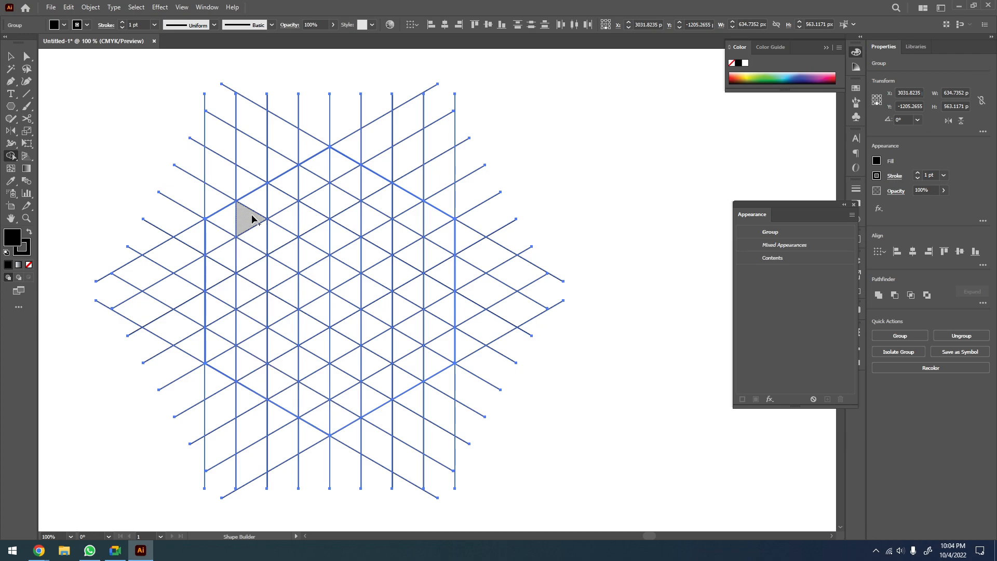
{"action": "left_click_drag", "start_coordinate": [256, 198], "coordinate": [258, 265]}
{"action": "left_click_drag", "start_coordinate": [252, 369], "coordinate": [340, 426]}
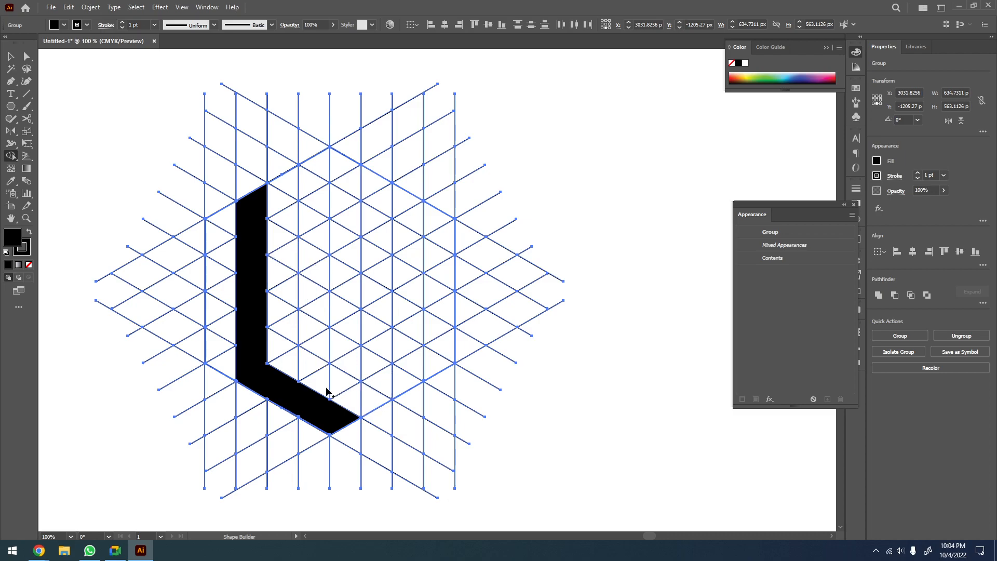
Merge the inner grid cells beside the L into a D-like band with an opening at its lower edge
{"action": "mouse_move", "coordinate": [321, 354]}
{"action": "left_mouse_down"}
{"action": "mouse_move", "coordinate": [314, 165]}
{"action": "mouse_move", "coordinate": [409, 208]}
{"action": "mouse_move", "coordinate": [408, 384]}
{"action": "mouse_move", "coordinate": [327, 345]}
{"action": "left_mouse_up"}
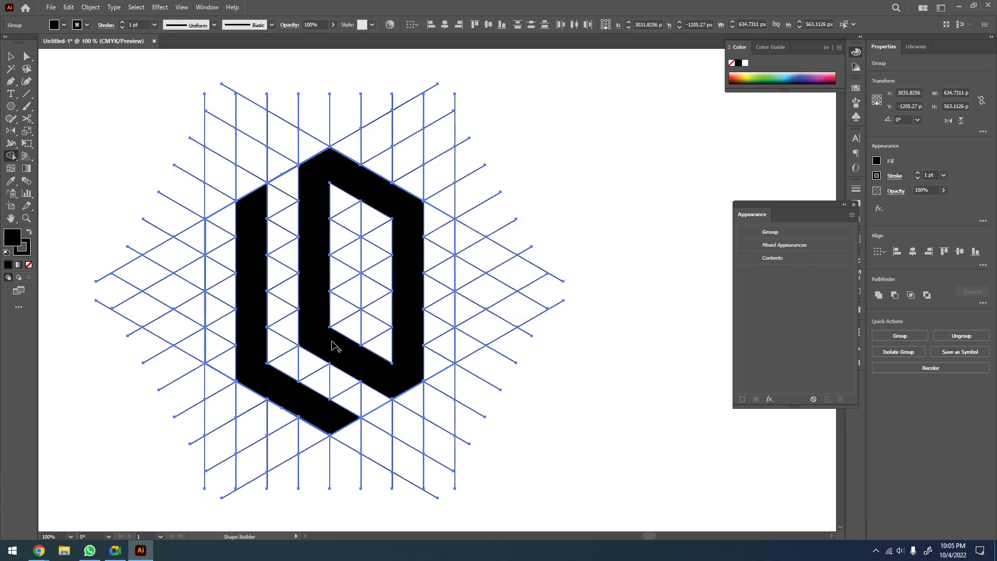
{"action": "key", "text": "ctrl+z"}
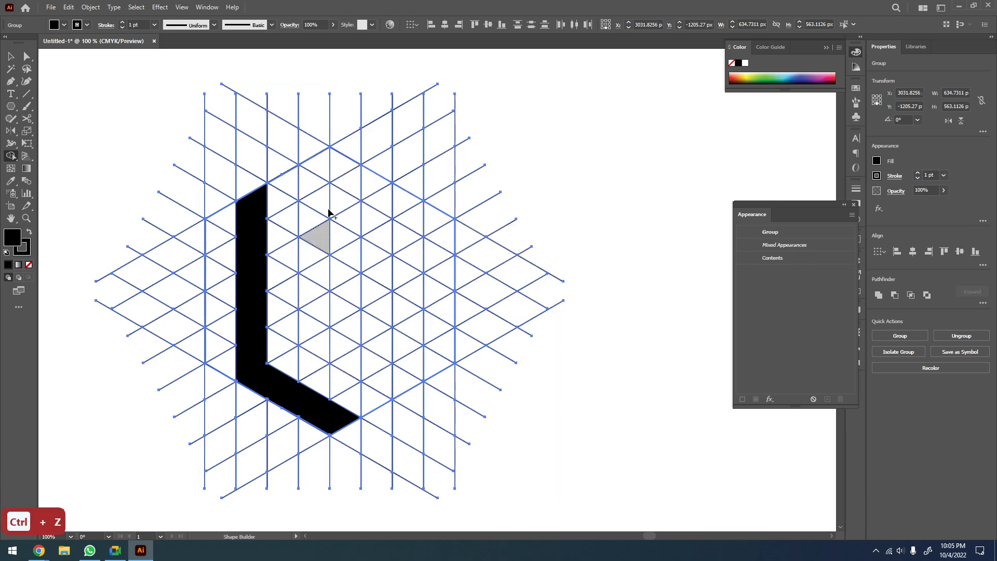
{"action": "key", "text": "v"}
{"action": "key", "text": "shift+m"}
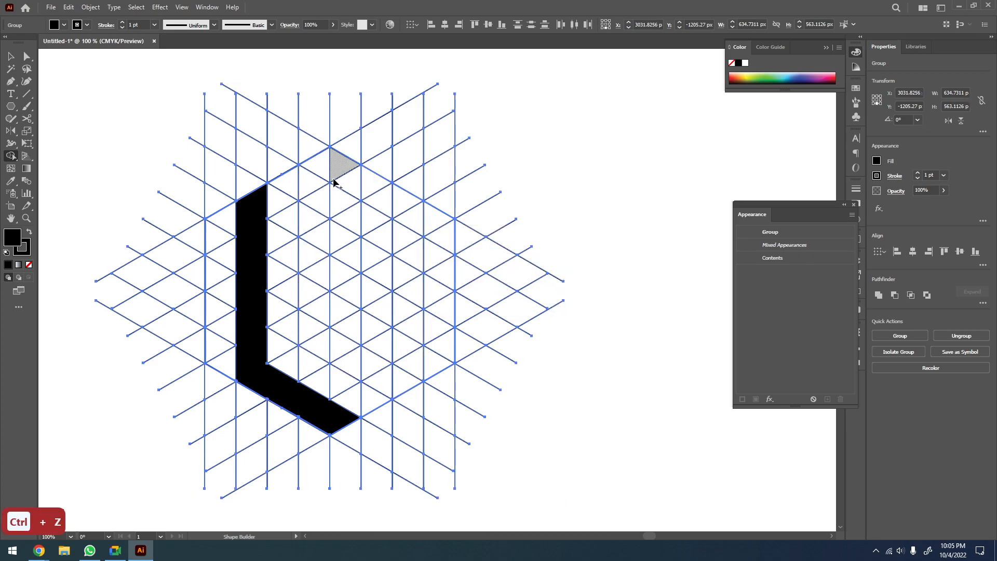
{"action": "mouse_move", "coordinate": [312, 349]}
{"action": "left_mouse_down"}
{"action": "mouse_move", "coordinate": [314, 185]}
{"action": "mouse_move", "coordinate": [414, 270]}
{"action": "mouse_move", "coordinate": [405, 383]}
{"action": "mouse_move", "coordinate": [372, 406]}
{"action": "mouse_move", "coordinate": [369, 396]}
{"action": "left_mouse_up"}
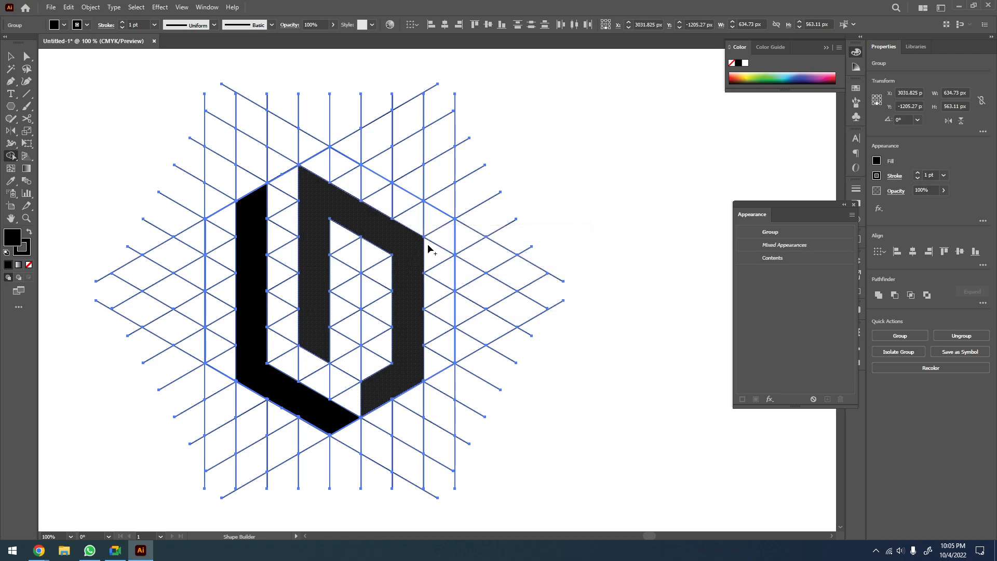
Place a reduced copy of both merged shapes, about 88 by 127 px, below the first monogram and remove its stroke
{"action": "key", "text": "v"}
{"action": "left_click", "coordinate": [653, 139]}
{"action": "key", "text": "a"}
{"action": "left_click", "coordinate": [316, 293]}
{"action": "left_click", "coordinate": [254, 321], "text": "shift"}
{"action": "key", "text": "z"}
{"action": "left_click", "coordinate": [281, 315], "text": "alt"}
{"action": "left_click", "coordinate": [280, 316], "text": "alt"}
{"action": "left_click", "coordinate": [282, 316], "text": "alt"}
{"action": "left_click_drag", "start_coordinate": [322, 311], "coordinate": [490, 318]}
{"action": "key", "text": "v"}
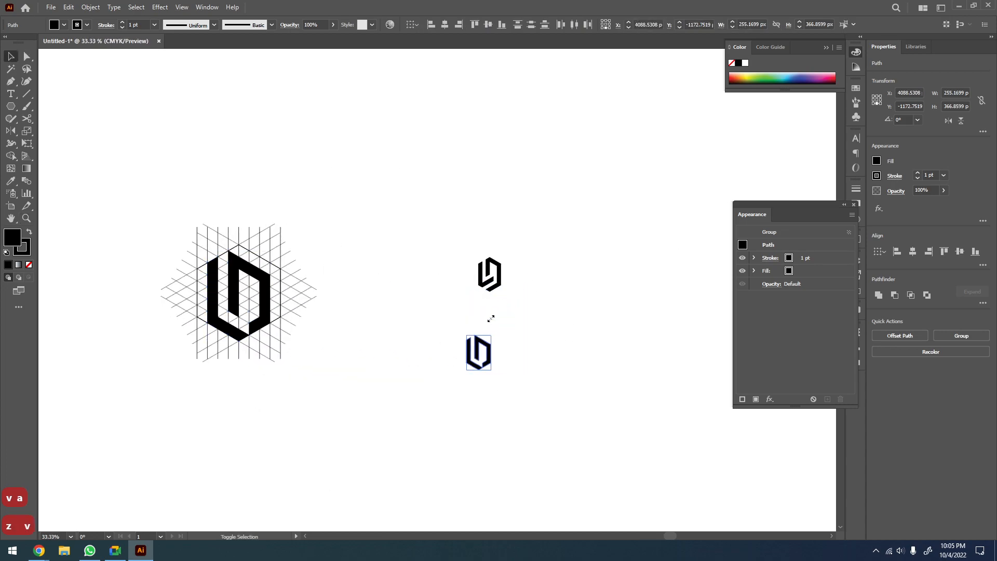
{"action": "left_click", "coordinate": [28, 265]}
{"action": "left_click", "coordinate": [397, 423]}
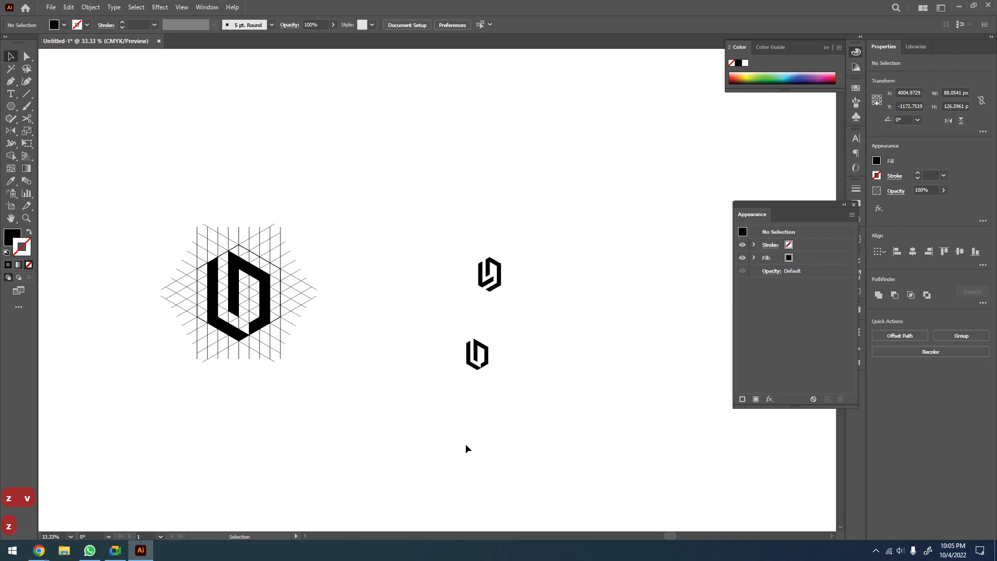
Ungroup the reduced copy from the grid and move it to the right of the first monogram
{"action": "key", "text": "z"}
{"action": "left_click_drag", "start_coordinate": [382, 367], "coordinate": [367, 352]}
{"action": "key", "text": "v"}
{"action": "left_click", "coordinate": [438, 368]}
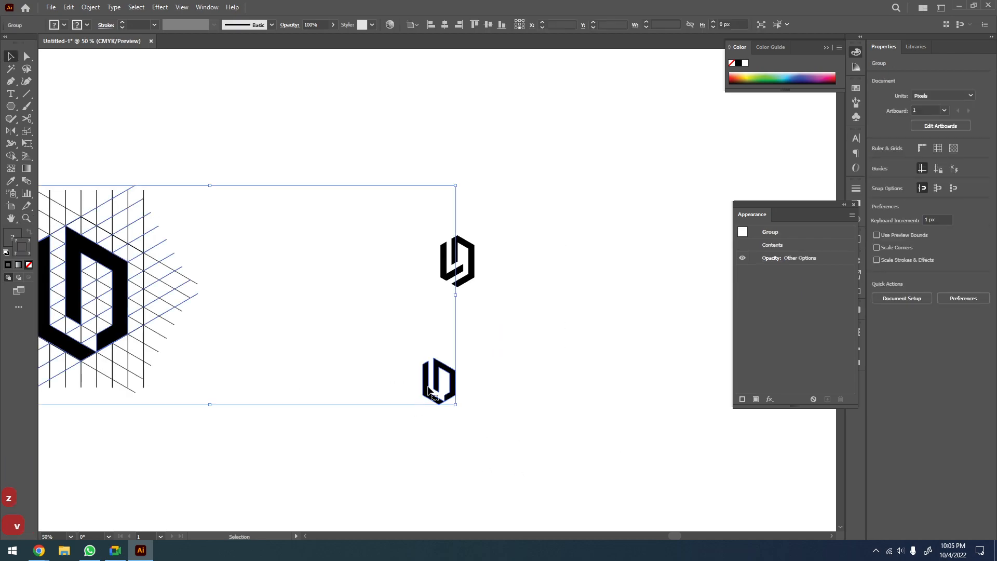
{"action": "right_click", "coordinate": [450, 375]}
{"action": "left_click", "coordinate": [479, 281]}
{"action": "left_click_drag", "start_coordinate": [474, 350], "coordinate": [400, 427]}
{"action": "left_click", "coordinate": [509, 400]}
{"action": "left_click_drag", "start_coordinate": [438, 381], "coordinate": [522, 268]}
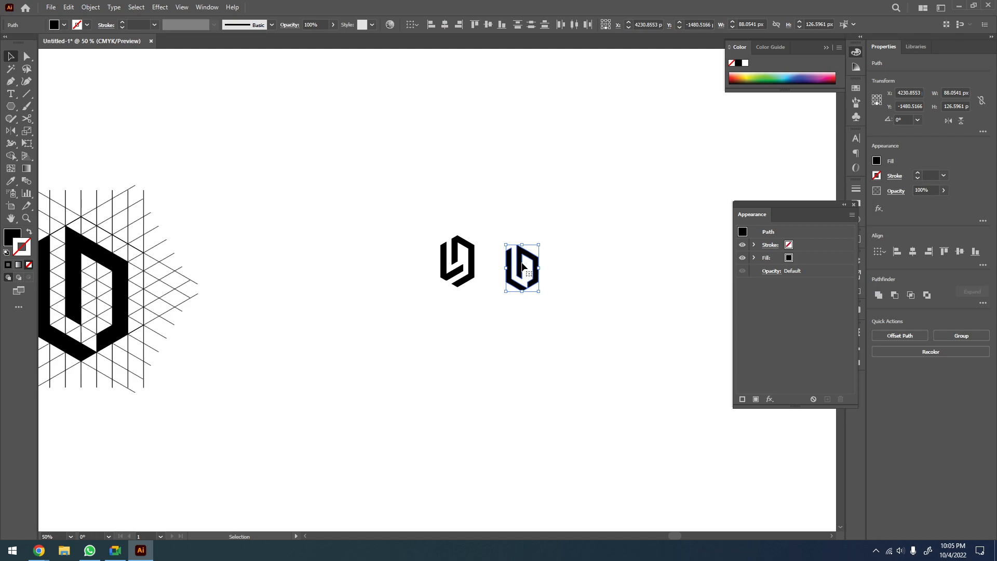
Undo the second monogram copy and the merged shapes on the hexagon grid
{"action": "key", "text": "z"}
{"action": "left_click_drag", "start_coordinate": [433, 301], "coordinate": [399, 300]}
{"action": "left_click_drag", "start_coordinate": [522, 259], "coordinate": [348, 366]}
{"action": "scroll", "coordinate": [349, 363], "scroll_direction": "down", "scroll_amount": 3}
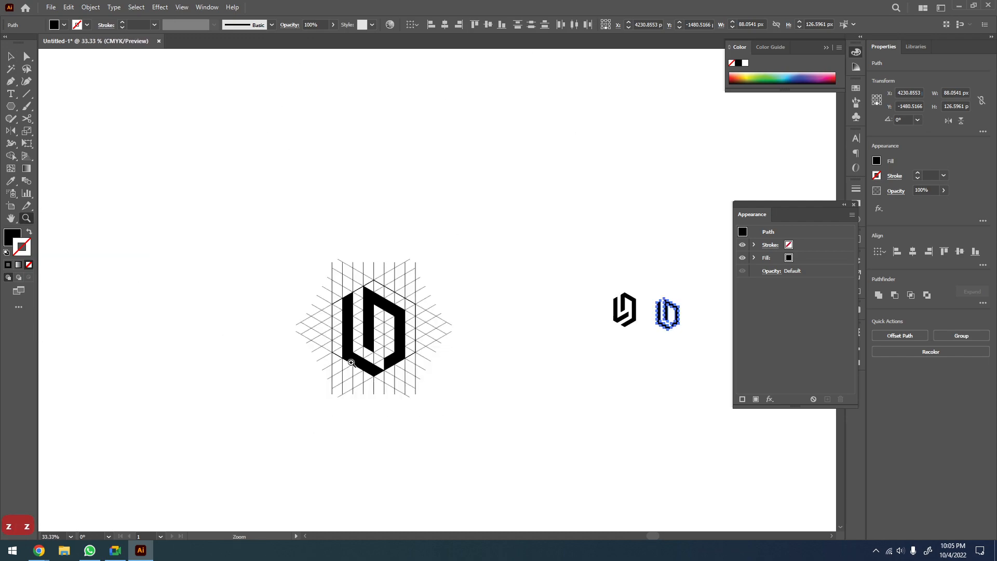
{"action": "left_click_drag", "start_coordinate": [579, 327], "coordinate": [485, 328]}
{"action": "key", "text": "v"}
{"action": "key", "text": "ctrl+z"}
{"action": "key", "text": "ctrl+z"}
{"action": "key", "text": "ctrl+z"}
{"action": "key", "text": "ctrl+z"}
{"action": "key", "text": "ctrl+z"}
{"action": "key", "text": "ctrl+z"}
{"action": "key", "text": "ctrl+z"}
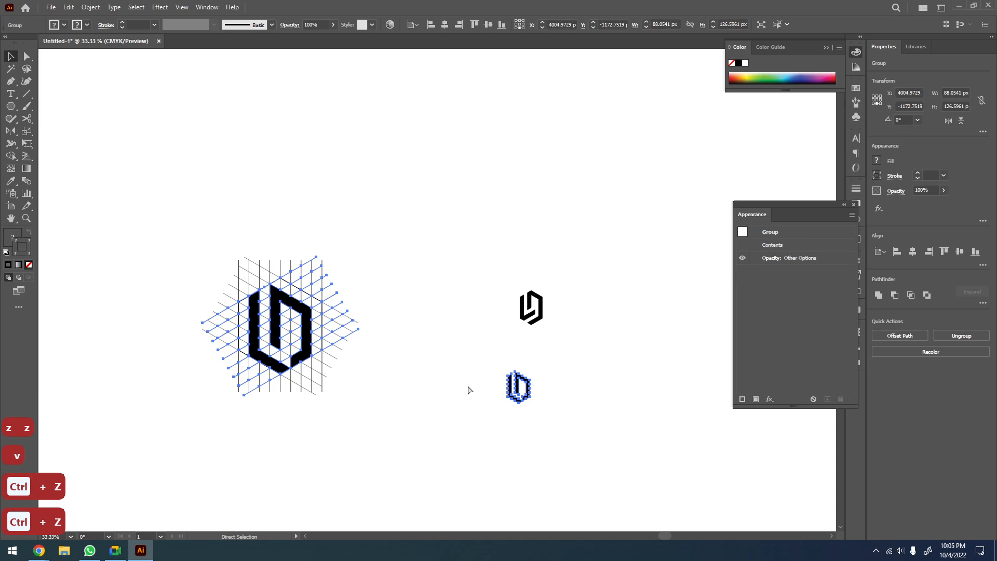
{"action": "key", "text": "ctrl+z"}
{"action": "key", "text": "ctrl+z"}
{"action": "key", "text": "ctrl+z"}
{"action": "key", "text": "ctrl+z"}
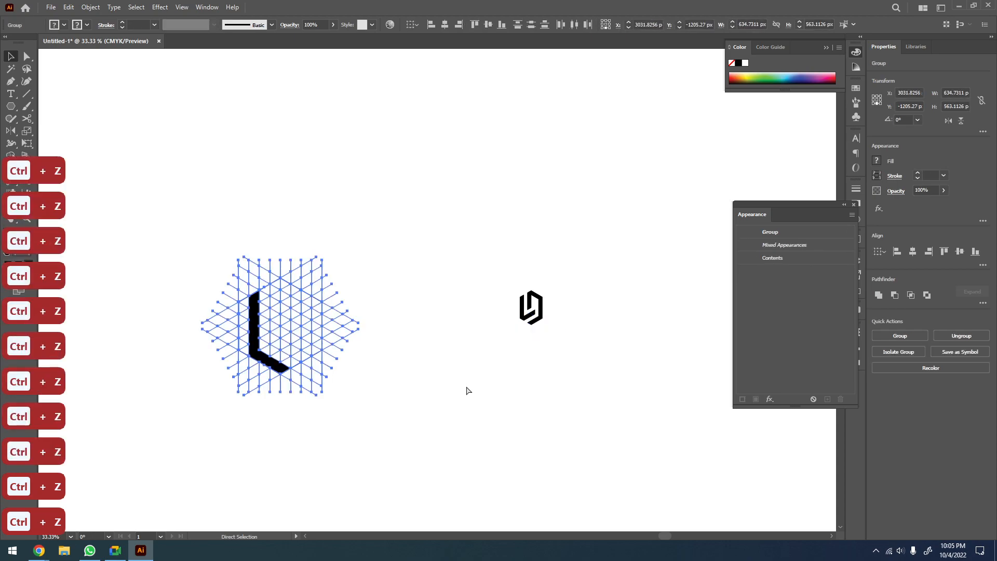
Select the empty grid and use Shape Builder to merge its left and lower-left cells into an L-shaped band
{"action": "key", "text": "z"}
{"action": "left_click_drag", "start_coordinate": [363, 263], "coordinate": [240, 407]}
{"action": "left_click_drag", "start_coordinate": [294, 436], "coordinate": [291, 466]}
{"action": "key", "text": "v"}
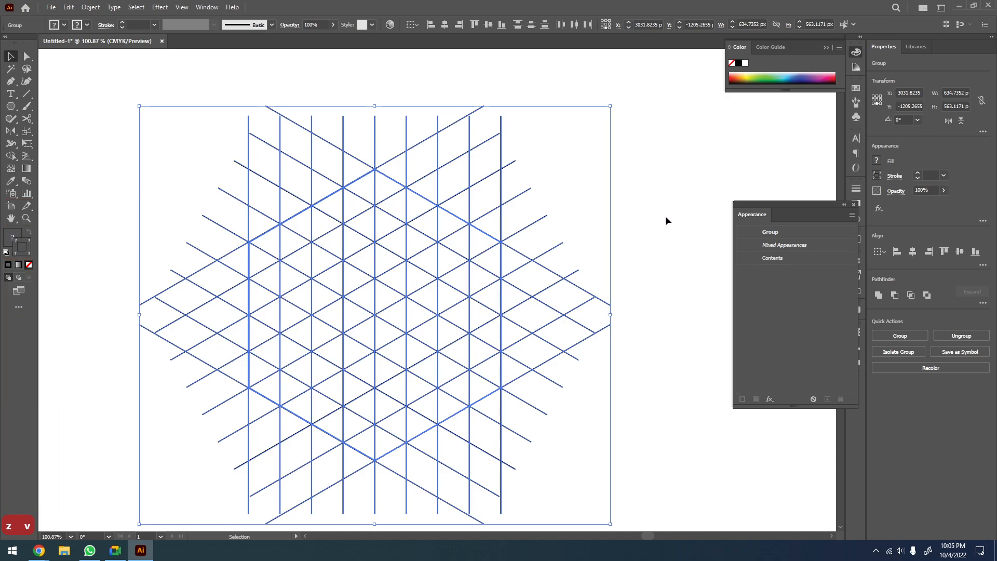
{"action": "left_click_drag", "start_coordinate": [664, 164], "coordinate": [117, 460]}
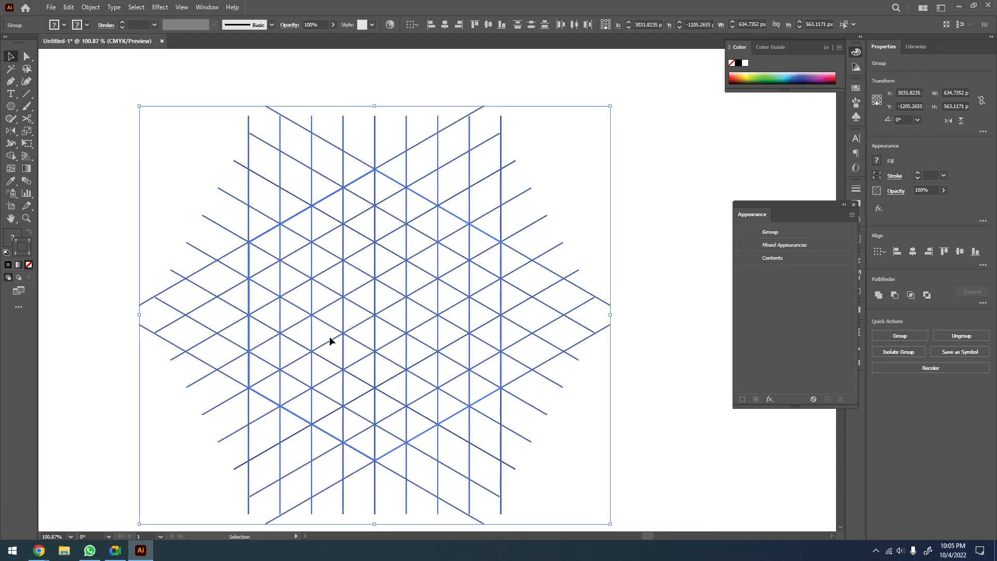
{"action": "key", "text": "shift+m"}
{"action": "mouse_move", "coordinate": [276, 245]}
{"action": "left_mouse_down"}
{"action": "mouse_move", "coordinate": [266, 375]}
{"action": "mouse_move", "coordinate": [371, 447]}
{"action": "left_mouse_up"}
Merge the middle grid cells beside the L into a slanted letter H
{"action": "mouse_move", "coordinate": [374, 376]}
{"action": "left_mouse_down"}
{"action": "mouse_move", "coordinate": [357, 403]}
{"action": "mouse_move", "coordinate": [324, 418]}
{"action": "mouse_move", "coordinate": [317, 260]}
{"action": "left_mouse_up"}
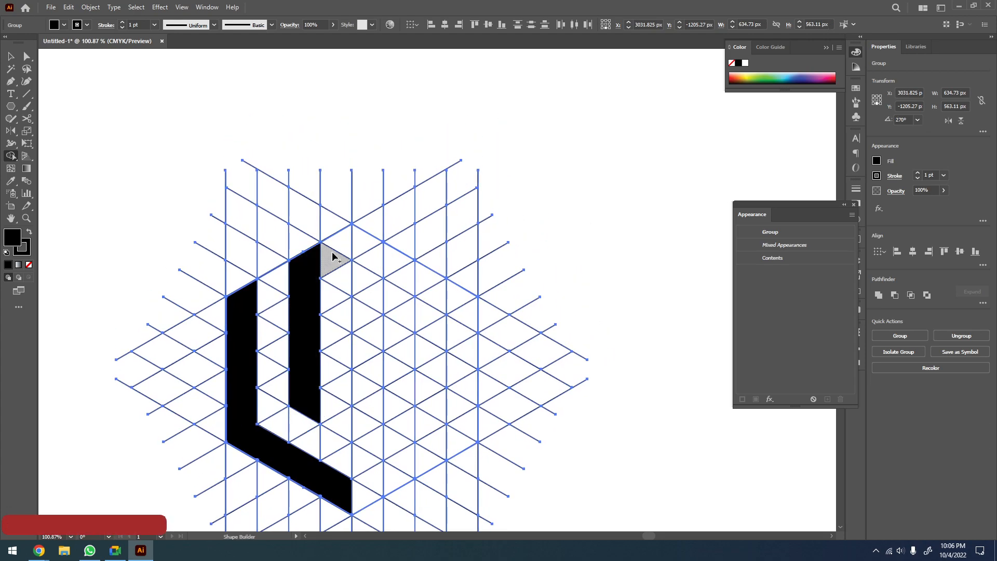
{"action": "mouse_move", "coordinate": [377, 242]}
{"action": "left_mouse_down"}
{"action": "mouse_move", "coordinate": [370, 459]}
{"action": "mouse_move", "coordinate": [380, 407]}
{"action": "mouse_move", "coordinate": [360, 253]}
{"action": "left_mouse_up"}
{"action": "key", "text": "ctrl+z"}
{"action": "mouse_move", "coordinate": [357, 349]}
{"action": "left_mouse_down"}
{"action": "mouse_move", "coordinate": [298, 329]}
{"action": "mouse_move", "coordinate": [309, 272]}
{"action": "mouse_move", "coordinate": [341, 231]}
{"action": "left_mouse_up"}
{"action": "key", "text": "space"}
{"action": "key", "text": "space"}
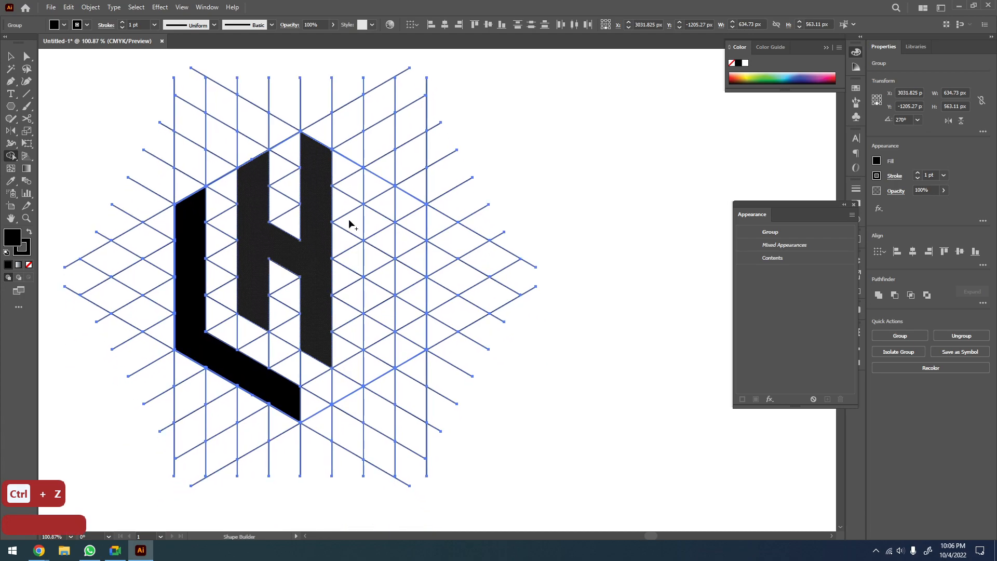
{"action": "mouse_move", "coordinate": [356, 178]}
{"action": "left_mouse_down"}
{"action": "mouse_move", "coordinate": [424, 229]}
{"action": "mouse_move", "coordinate": [384, 294]}
{"action": "mouse_move", "coordinate": [381, 372]}
{"action": "left_mouse_up"}
{"action": "key", "text": "v"}
{"action": "key", "text": "ctrl+z"}
{"action": "key", "text": "ctrl+z"}
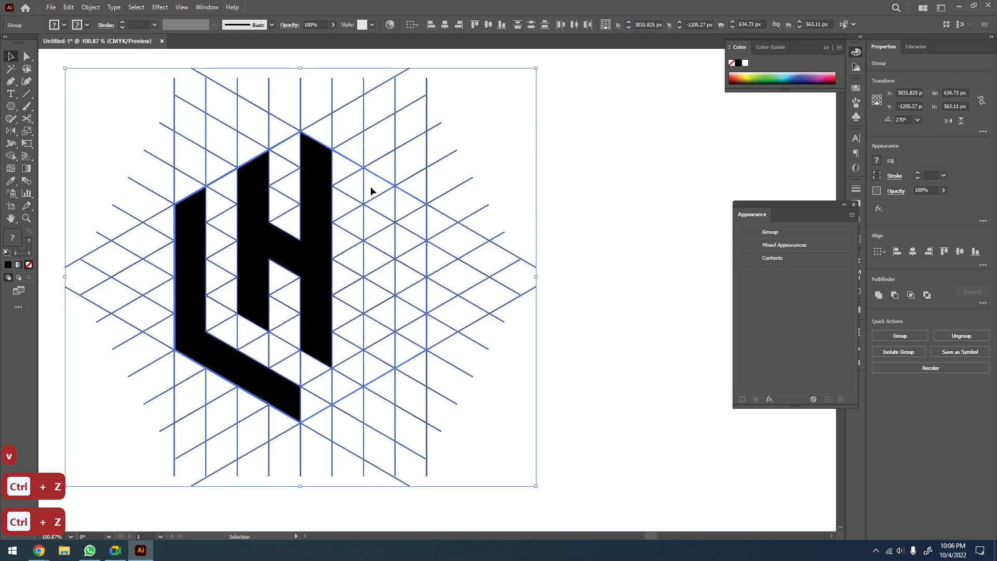
Merge grid cells to the right of the H into a mirrored-F shape and clear the selection
{"action": "key", "text": "m"}
{"action": "mouse_move", "coordinate": [374, 187]}
{"action": "left_mouse_down"}
{"action": "mouse_move", "coordinate": [422, 220]}
{"action": "mouse_move", "coordinate": [419, 351]}
{"action": "left_mouse_up"}
{"action": "mouse_move", "coordinate": [374, 268]}
{"action": "left_mouse_down"}
{"action": "mouse_move", "coordinate": [403, 285]}
{"action": "mouse_move", "coordinate": [400, 276]}
{"action": "left_mouse_up"}
{"action": "key", "text": "v"}
{"action": "left_click", "coordinate": [606, 185]}
Select the three merged letter shapes and place a copy of them to the right of the grid
{"action": "key", "text": "a"}
{"action": "left_click", "coordinate": [414, 258]}
{"action": "left_click", "coordinate": [307, 268], "text": "shift"}
{"action": "left_click", "coordinate": [191, 303], "text": "shift"}
{"action": "key", "text": "z"}
{"action": "left_click", "coordinate": [251, 307], "text": "alt"}
{"action": "left_click", "coordinate": [251, 307], "text": "alt"}
{"action": "left_click_drag", "start_coordinate": [288, 300], "coordinate": [171, 272]}
{"action": "key", "text": "v"}
{"action": "left_click_drag", "start_coordinate": [173, 237], "coordinate": [540, 339], "text": "alt"}
{"action": "left_click", "coordinate": [576, 374]}
Delete the hexagon grid together with the letter shapes merged on it
{"action": "key", "text": "z"}
{"action": "left_click", "coordinate": [543, 289], "text": "alt"}
{"action": "left_click", "coordinate": [542, 289], "text": "alt"}
{"action": "left_click_drag", "start_coordinate": [456, 388], "coordinate": [441, 358]}
{"action": "key", "text": "v"}
{"action": "key", "text": "z"}
{"action": "left_click_drag", "start_coordinate": [403, 173], "coordinate": [270, 303]}
{"action": "left_click", "coordinate": [297, 300], "text": "alt"}
{"action": "left_click", "coordinate": [297, 300], "text": "alt"}
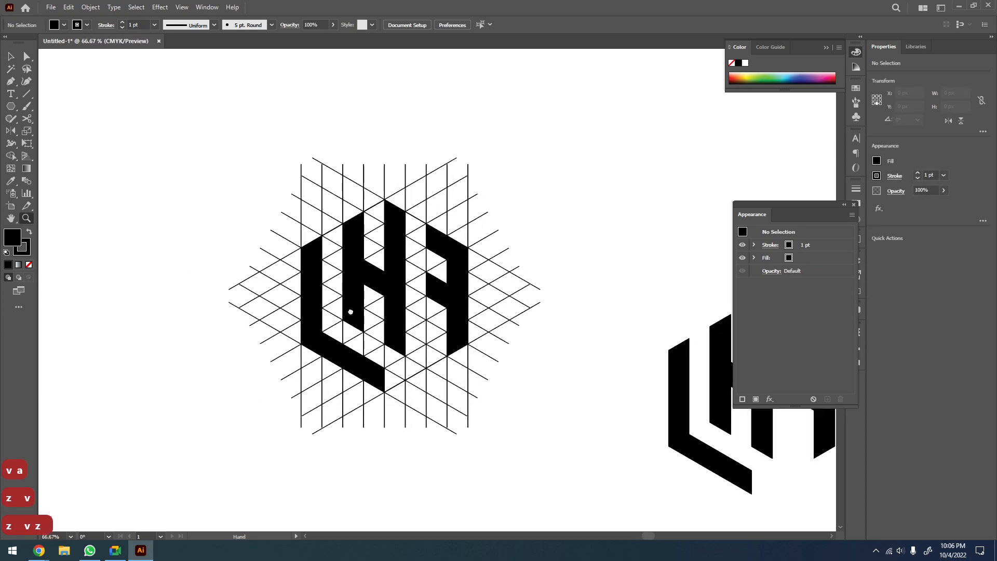
{"action": "left_click_drag", "start_coordinate": [433, 235], "coordinate": [381, 221]}
{"action": "key", "text": "v"}
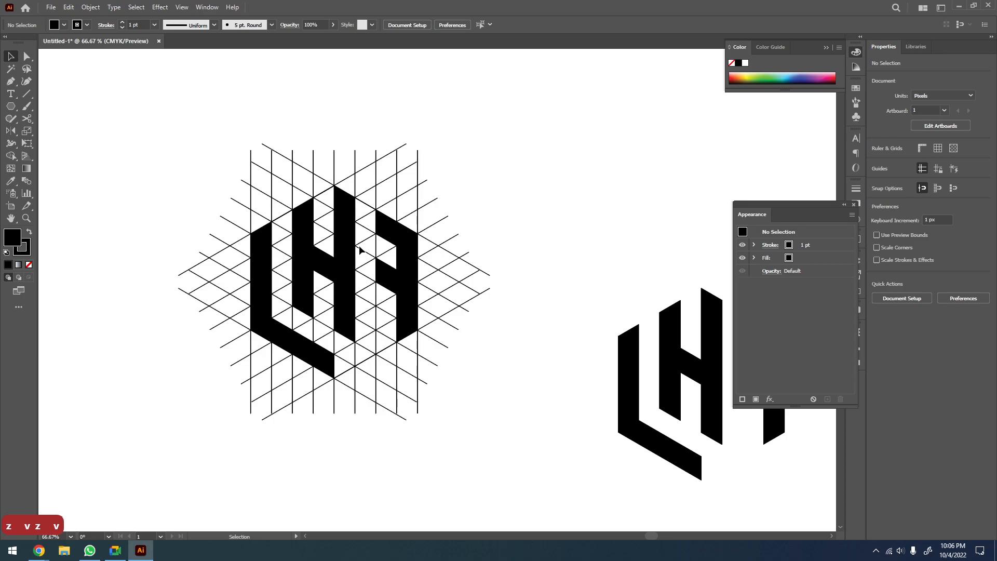
{"action": "left_click_drag", "start_coordinate": [519, 167], "coordinate": [188, 398]}
{"action": "key", "text": "Delete"}
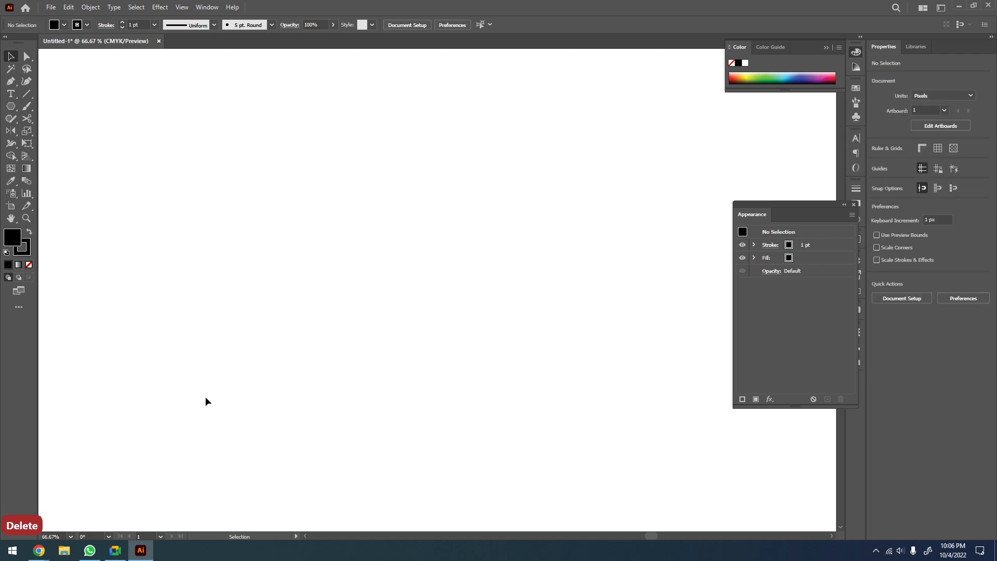
Draw a hexagon about 528 px wide by 457 px high in the cleared area
{"action": "left_click", "coordinate": [11, 106], "text": "alt"}
{"action": "left_click_drag", "start_coordinate": [221, 218], "coordinate": [326, 293]}
{"action": "key", "text": "shift+v"}
{"action": "key", "text": "v"}
{"action": "left_click_drag", "start_coordinate": [284, 253], "coordinate": [458, 355]}
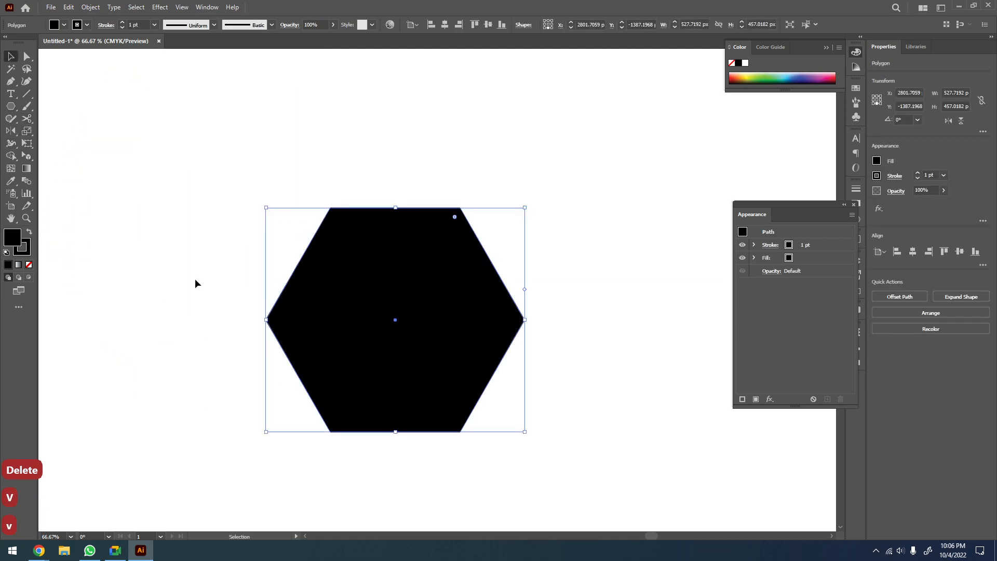
Remove the hexagon's fill and rotate it to 270° so that a vertex points upward
{"action": "left_click", "coordinate": [29, 265]}
{"action": "key", "text": "v"}
{"action": "left_click_drag", "start_coordinate": [536, 337], "coordinate": [414, 436]}
{"action": "left_click_drag", "start_coordinate": [590, 309], "coordinate": [363, 344]}
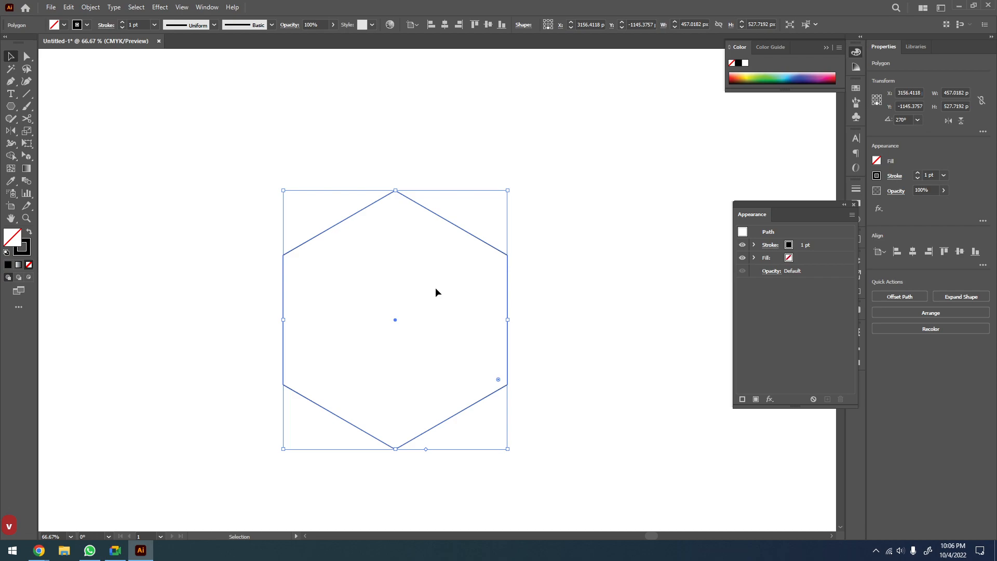
{"action": "left_click", "coordinate": [218, 267]}
Draw a vertical line about 836 px long through the hexagon's left side and align it vertically to the hexagon's centre
{"action": "key", "text": "backslash"}
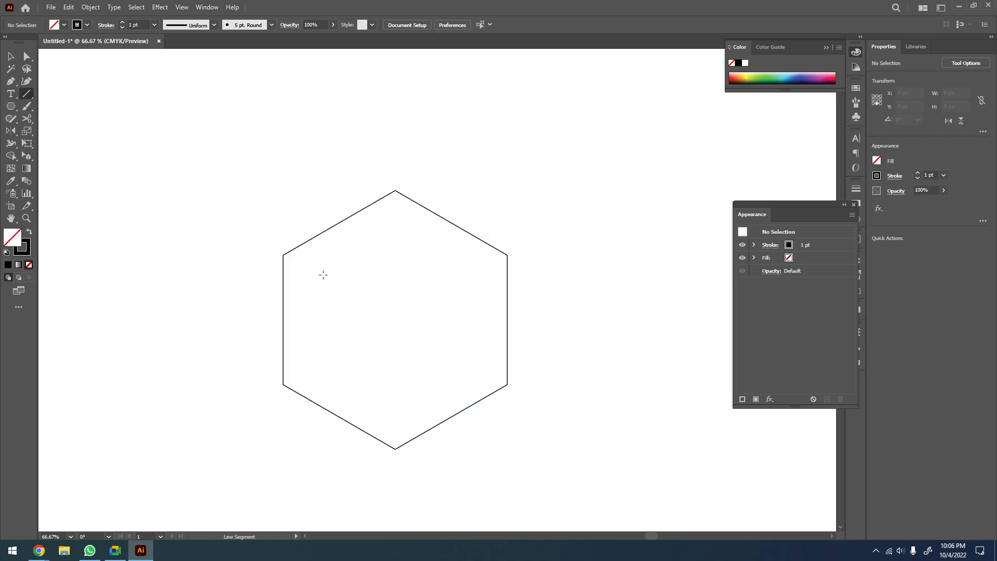
{"action": "mouse_move", "coordinate": [283, 255]}
{"action": "left_mouse_down"}
{"action": "mouse_move", "coordinate": [260, 380]}
{"action": "mouse_move", "coordinate": [271, 460]}
{"action": "left_mouse_up"}
{"action": "key", "text": "v"}
{"action": "left_click_drag", "start_coordinate": [466, 169], "coordinate": [265, 392]}
{"action": "left_click", "coordinate": [417, 205]}
{"action": "left_click", "coordinate": [488, 24]}
{"action": "left_click_drag", "start_coordinate": [569, 248], "coordinate": [487, 209]}
Place a copy of the vertical line along the hexagon's right side
{"action": "key", "text": "v"}
{"action": "left_click", "coordinate": [209, 138]}
{"action": "left_click_drag", "start_coordinate": [200, 138], "coordinate": [460, 161]}
{"action": "left_click", "coordinate": [210, 134]}
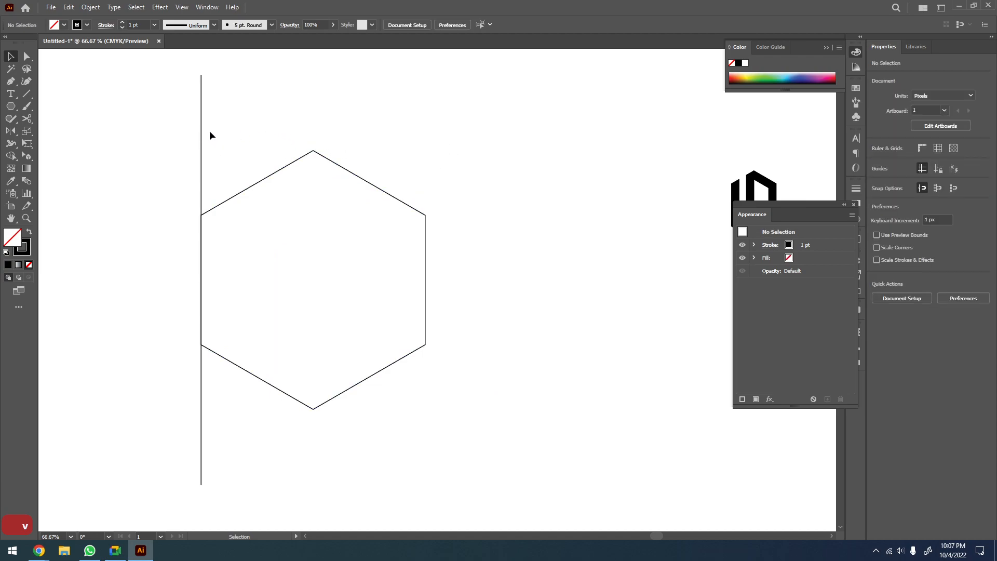
{"action": "left_click_drag", "start_coordinate": [201, 134], "coordinate": [390, 137]}
{"action": "left_click", "coordinate": [216, 129]}
{"action": "left_click_drag", "start_coordinate": [203, 136], "coordinate": [425, 137]}
Blend the two vertical lines using Specified Steps spacing with 10 steps
{"action": "left_click_drag", "start_coordinate": [485, 125], "coordinate": [164, 121]}
{"action": "key", "text": "w"}
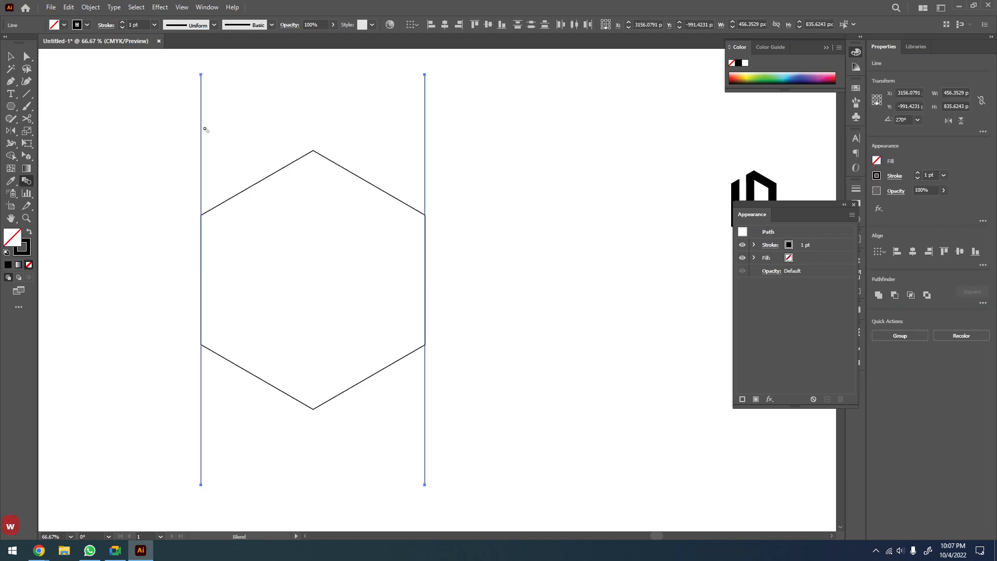
{"action": "left_click", "coordinate": [424, 126]}
{"action": "key", "text": "Return"}
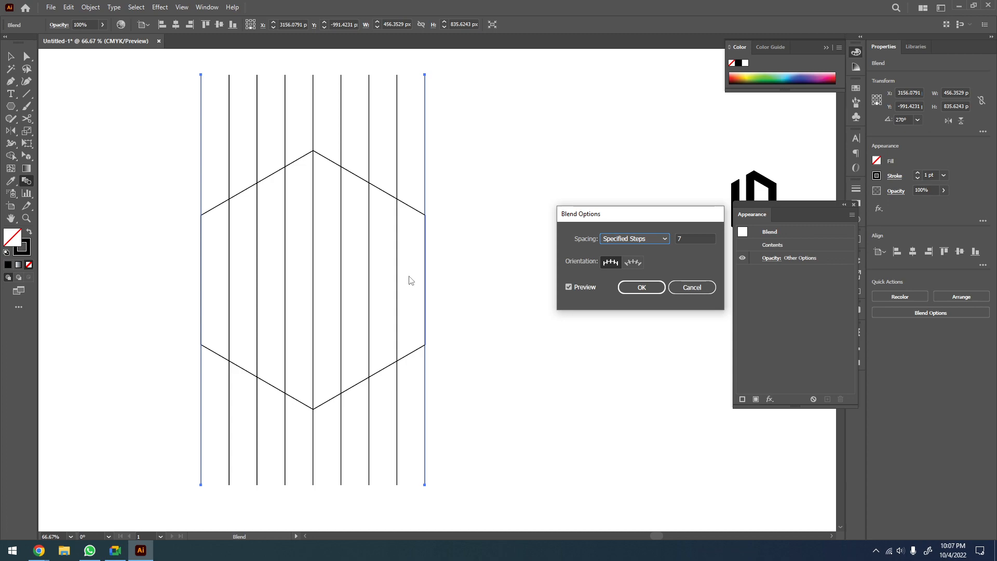
{"action": "left_click", "coordinate": [708, 239]}
{"action": "key", "text": "ctrl+a"}
{"action": "key", "text": "Up"}
{"action": "key", "text": "Up"}
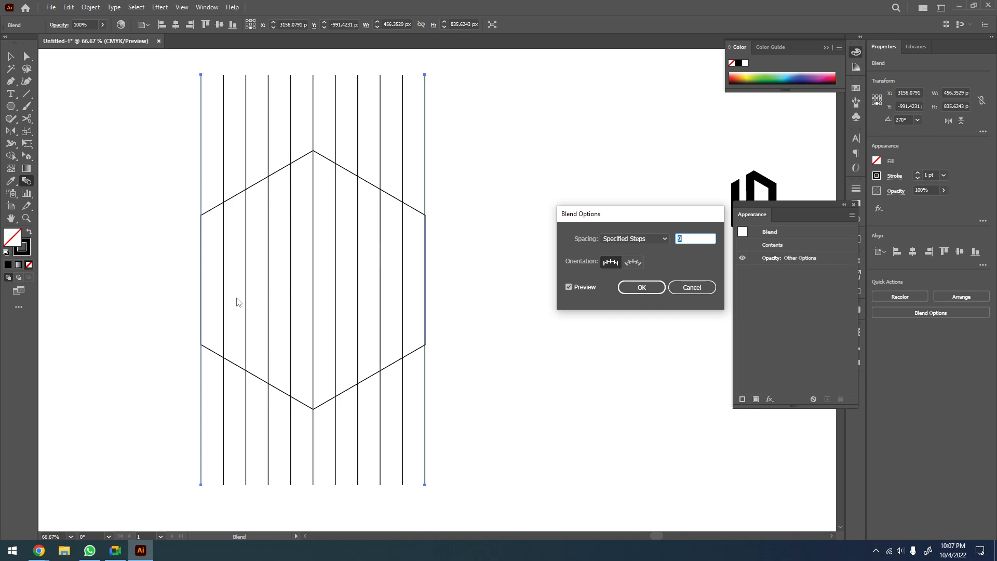
{"action": "key", "text": "Up"}
{"action": "key", "text": "Up"}
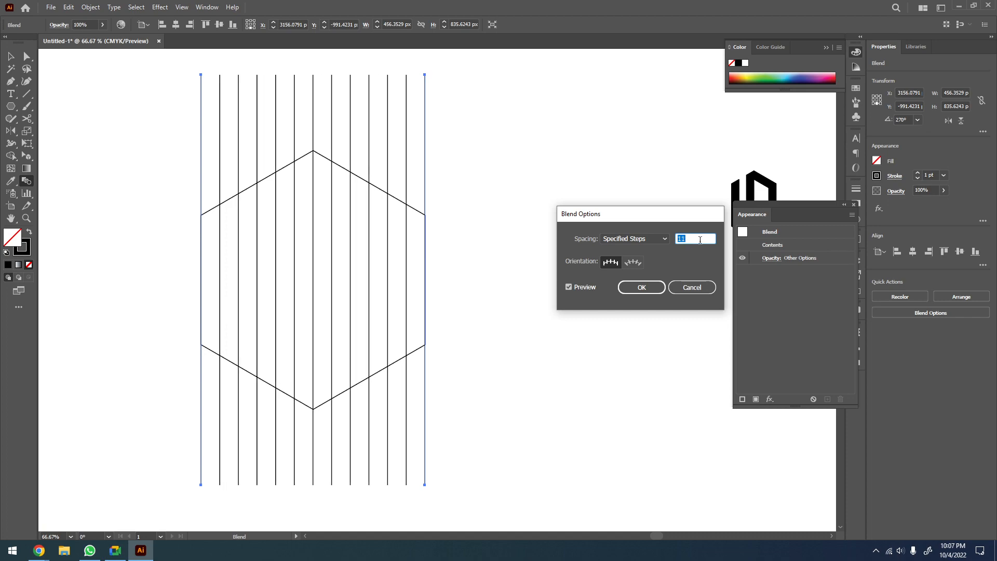
{"action": "key", "text": "Down"}
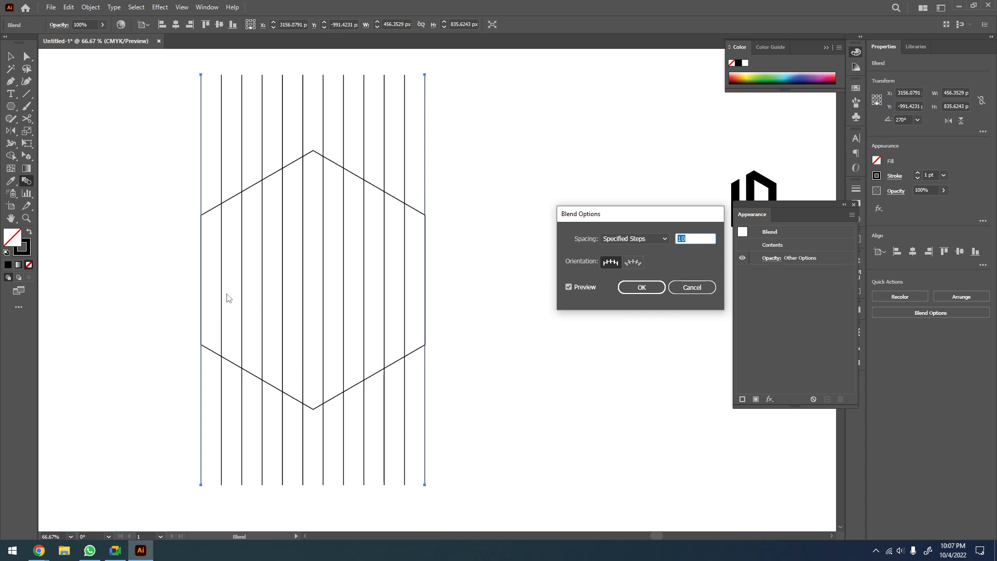
{"action": "left_click", "coordinate": [643, 287]}
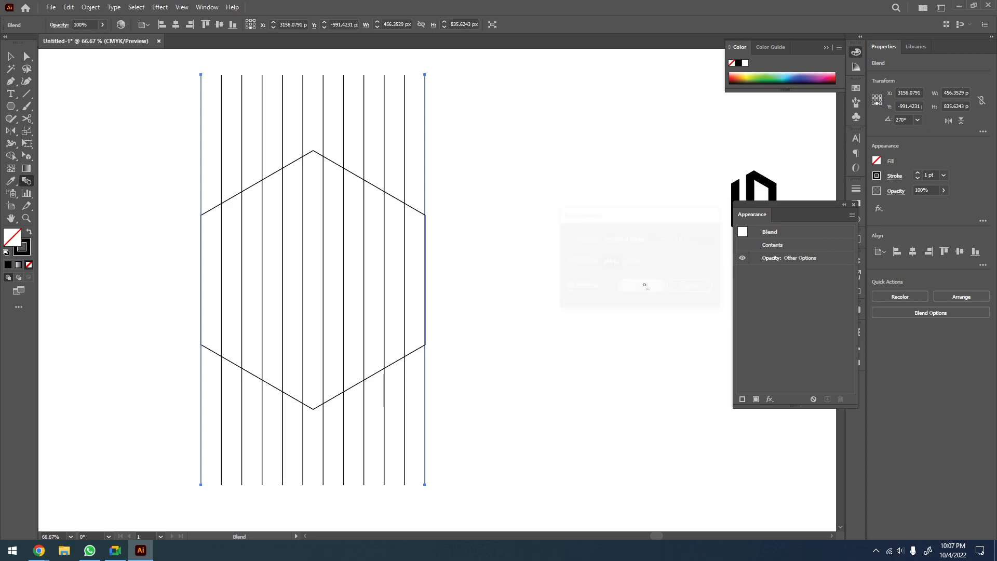
Copy the line blend in place and rotate the copy to about 330° so its outer lines follow the hexagon's slanted sides
{"action": "key", "text": "v"}
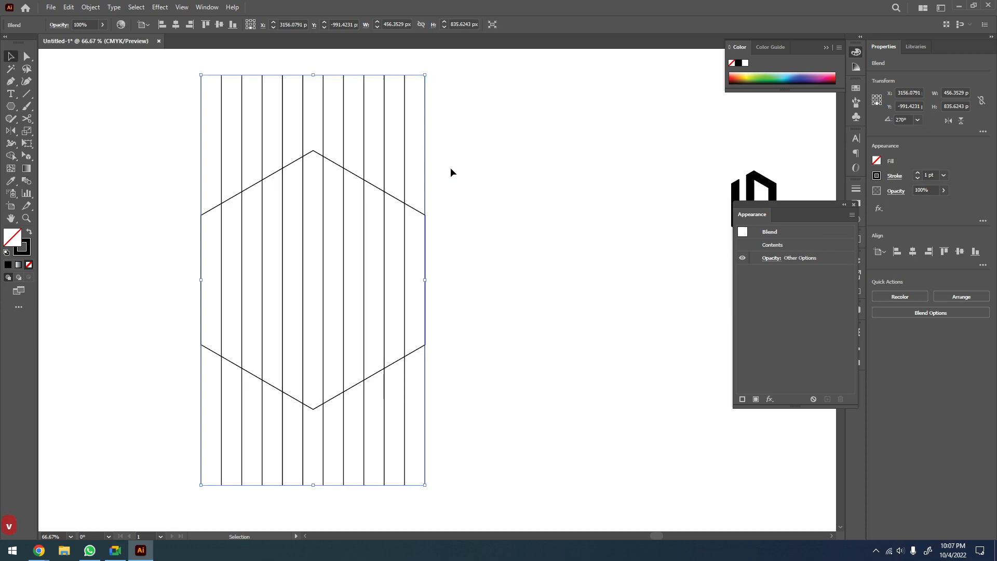
{"action": "key", "text": "ctrl+c"}
{"action": "key", "text": "ctrl+f"}
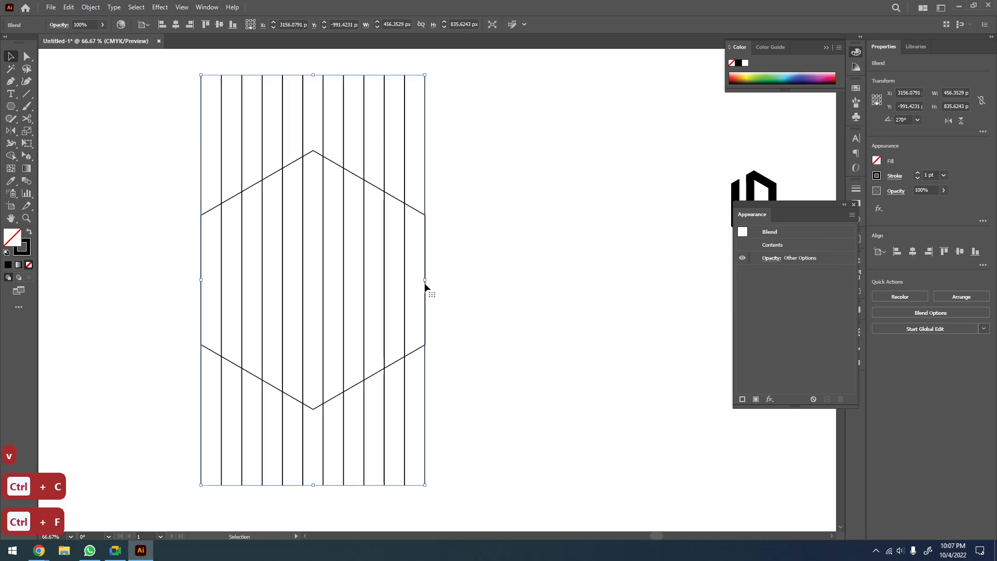
{"action": "left_click_drag", "start_coordinate": [429, 279], "coordinate": [382, 156]}
{"action": "left_click", "coordinate": [506, 272]}
{"action": "left_click", "coordinate": [507, 286]}
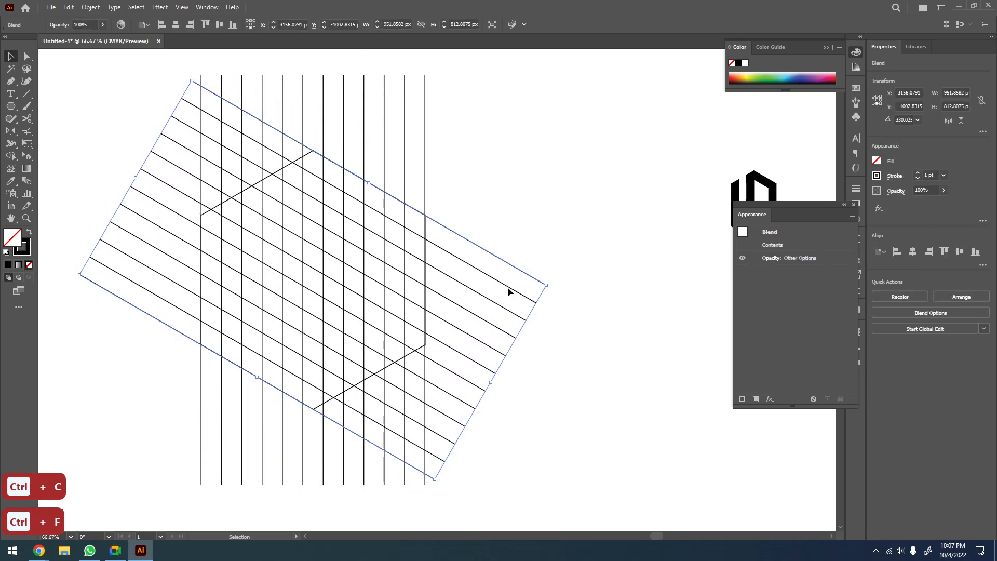
Reflect the rotated line blend across the vertical axis as a copy to complete the triangular grid
{"action": "right_click", "coordinate": [506, 286]}
{"action": "mouse_move", "coordinate": [560, 401]}
{"action": "left_click", "coordinate": [652, 428]}
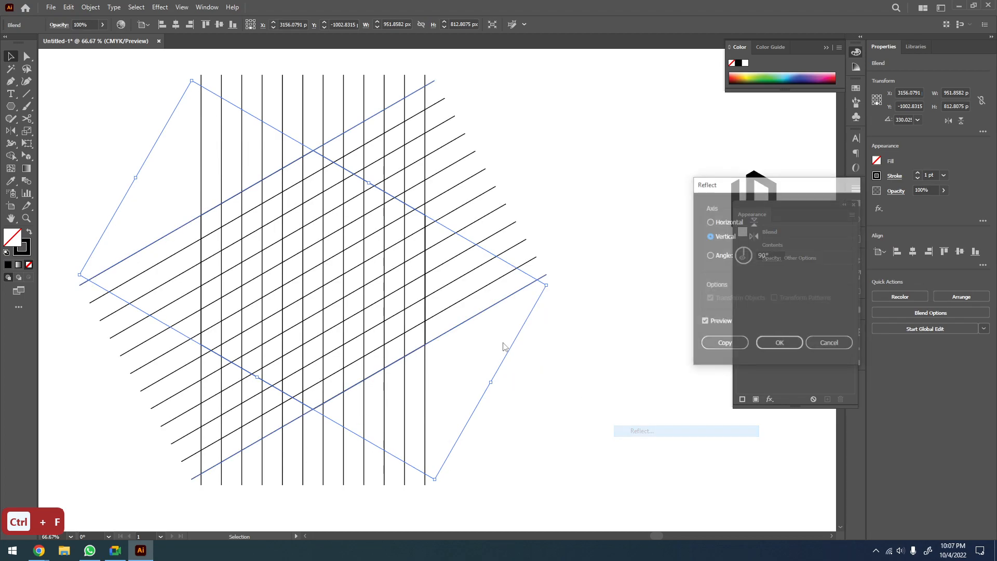
{"action": "left_click", "coordinate": [726, 342]}
Select the hexagon with all three line blends and expand them
{"action": "left_click_drag", "start_coordinate": [611, 123], "coordinate": [441, 400]}
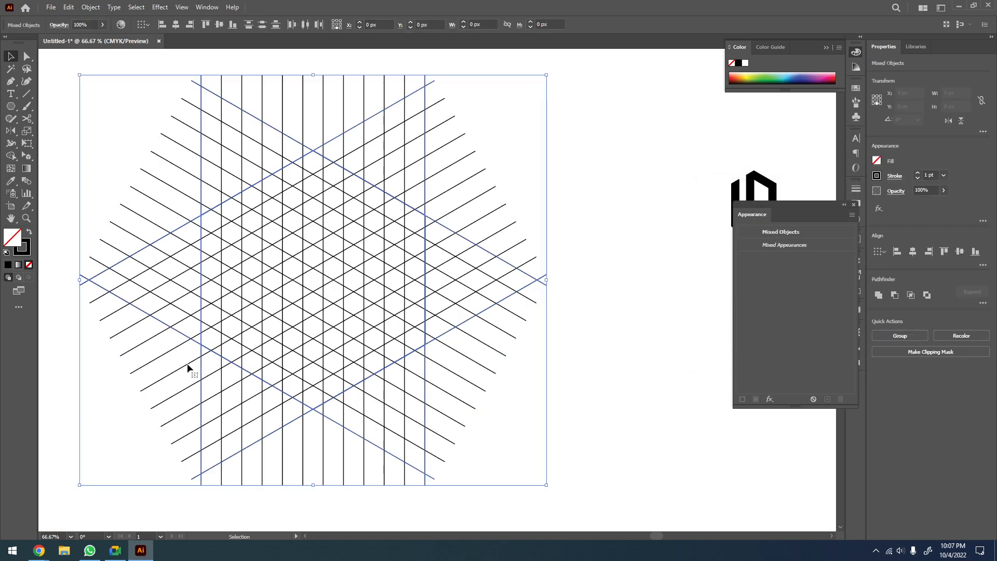
{"action": "left_click", "coordinate": [99, 10]}
{"action": "left_click", "coordinate": [108, 128]}
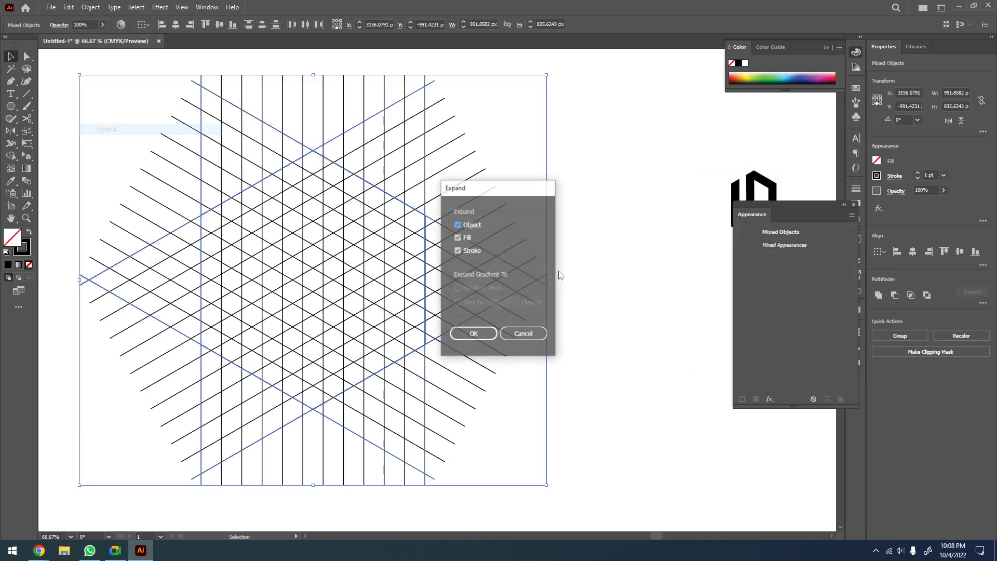
{"action": "left_click", "coordinate": [468, 337]}
Duplicate the expanded hexagonal grid and spread the two grids over the empty canvas area
{"action": "key", "text": "z"}
{"action": "left_click", "coordinate": [324, 237]}
{"action": "scroll", "coordinate": [382, 277], "scroll_direction": "down", "scroll_amount": 5}
{"action": "key", "text": "v"}
{"action": "left_click_drag", "start_coordinate": [422, 294], "coordinate": [508, 102]}
{"action": "left_click_drag", "start_coordinate": [507, 131], "coordinate": [380, 332]}
Merge the cells of the hexagon's leftmost column into one vertical bar with Shape Builder
{"action": "key", "text": "z"}
{"action": "left_click_drag", "start_coordinate": [484, 243], "coordinate": [291, 374]}
{"action": "left_click", "coordinate": [433, 299]}
{"action": "scroll", "coordinate": [400, 337], "scroll_direction": "down", "scroll_amount": 1}
{"action": "left_click", "coordinate": [392, 296]}
{"action": "key", "text": "shift+m"}
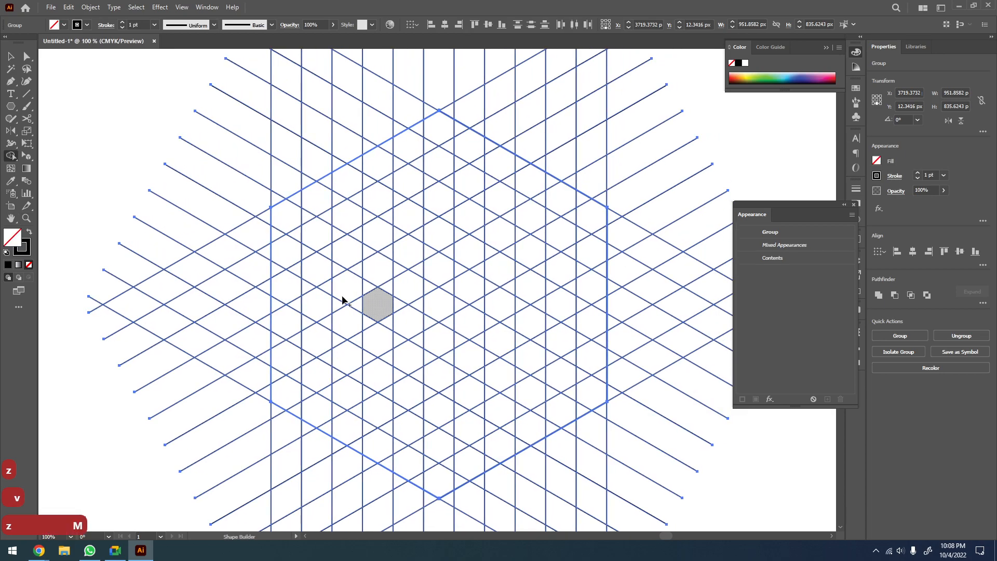
{"action": "left_click_drag", "start_coordinate": [295, 210], "coordinate": [286, 398]}
{"action": "left_click_drag", "start_coordinate": [297, 309], "coordinate": [290, 403]}
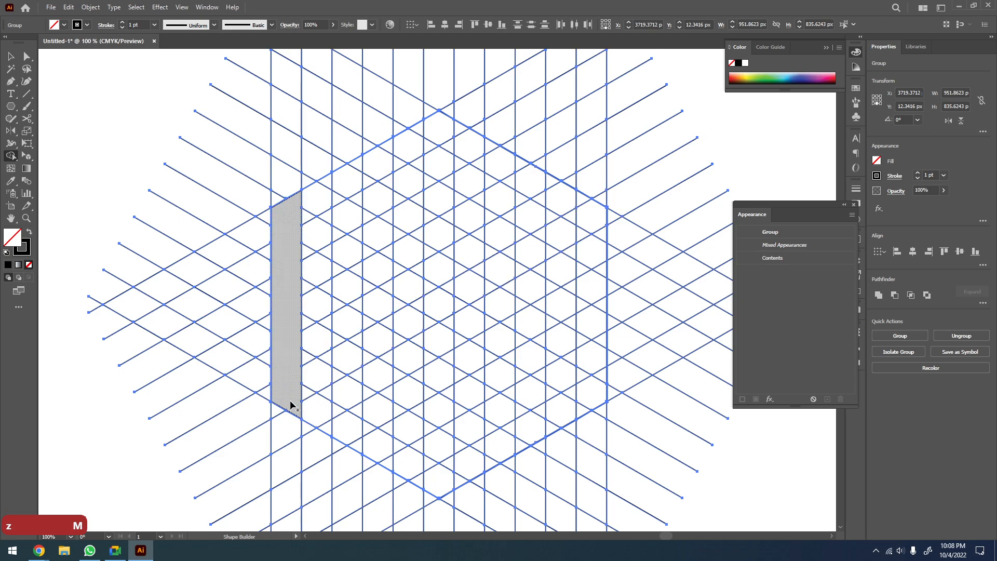
{"action": "key", "text": "ctrl+z"}
{"action": "mouse_move", "coordinate": [291, 405]}
{"action": "left_mouse_down"}
{"action": "mouse_move", "coordinate": [322, 360]}
{"action": "mouse_move", "coordinate": [299, 383]}
{"action": "mouse_move", "coordinate": [383, 330]}
{"action": "mouse_move", "coordinate": [322, 375]}
{"action": "mouse_move", "coordinate": [358, 359]}
{"action": "left_mouse_up"}
{"action": "left_click_drag", "start_coordinate": [392, 322], "coordinate": [393, 323]}
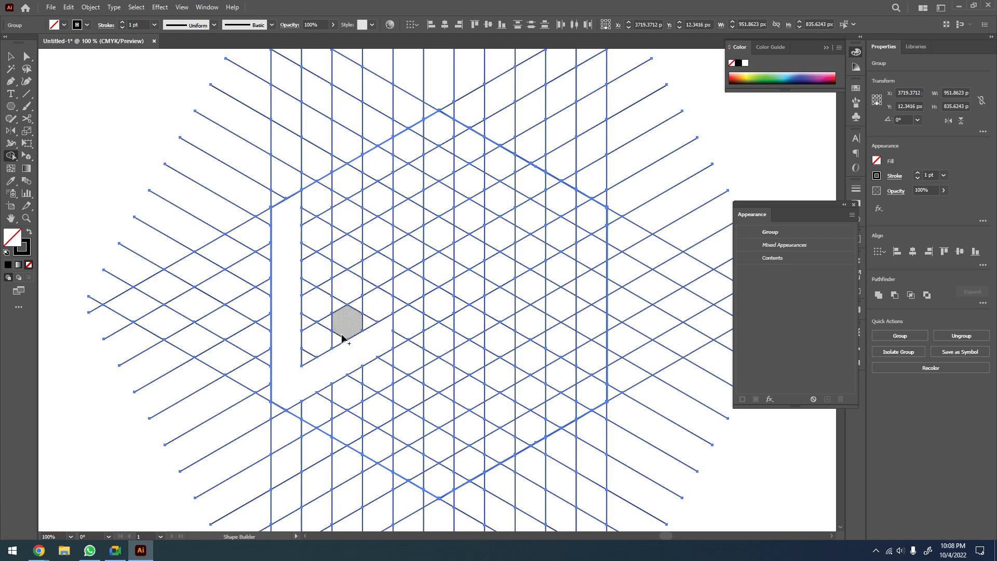
{"action": "key", "text": "ctrl+z"}
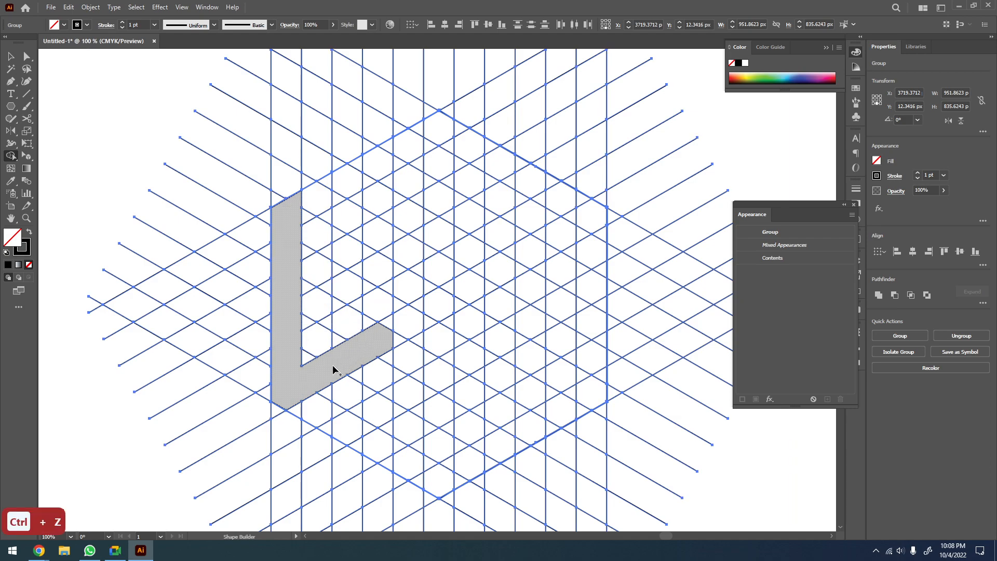
{"action": "key", "text": "ctrl+z"}
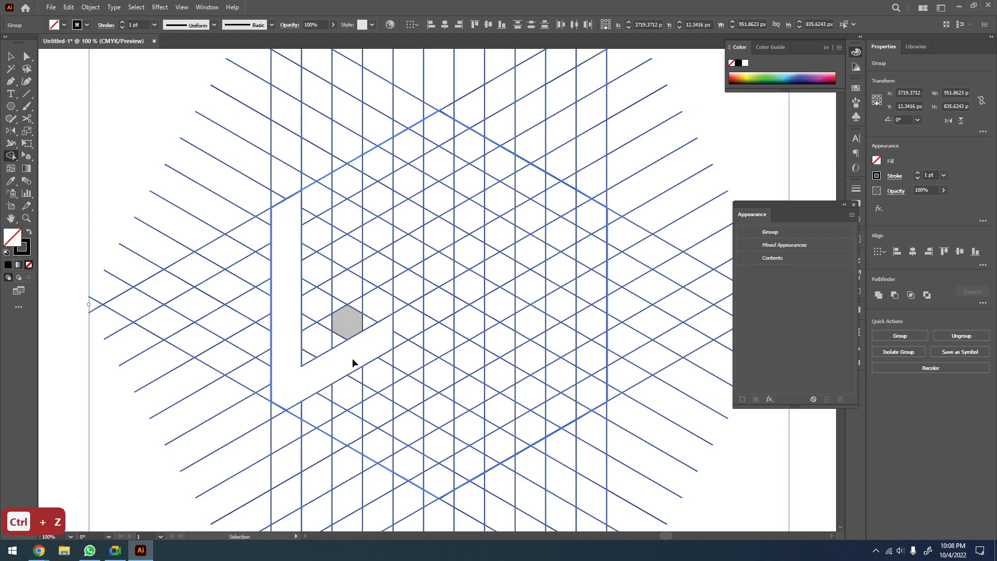
{"action": "key", "text": "ctrl+z"}
{"action": "key", "text": "ctrl+z"}
{"action": "key", "text": "ctrl+z"}
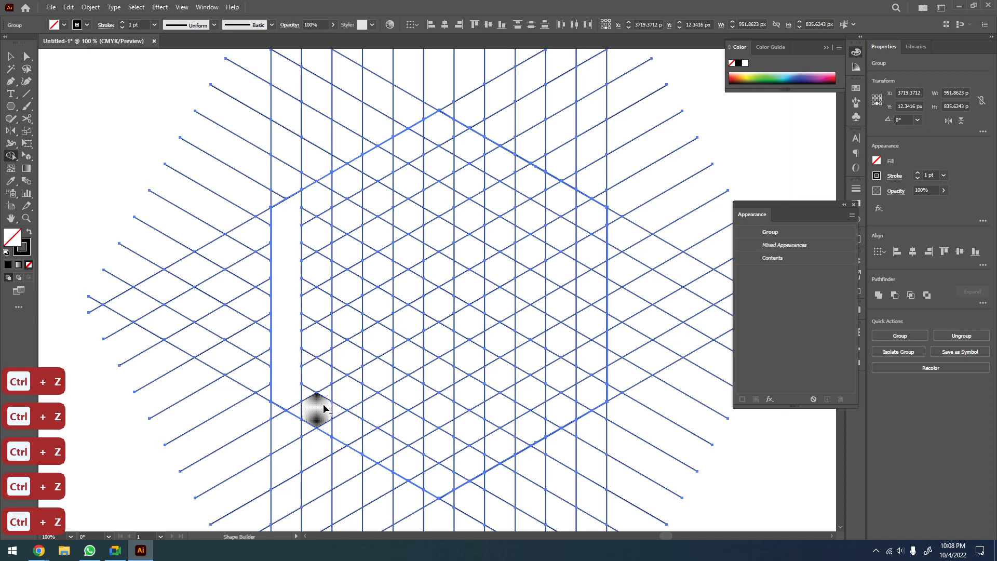
Extend the bar with cells along the hexagon's lower-left edge to form an L, and fill it black
{"action": "mouse_move", "coordinate": [286, 383]}
{"action": "left_mouse_down"}
{"action": "mouse_move", "coordinate": [339, 431]}
{"action": "mouse_move", "coordinate": [292, 402]}
{"action": "mouse_move", "coordinate": [314, 410]}
{"action": "left_mouse_up"}
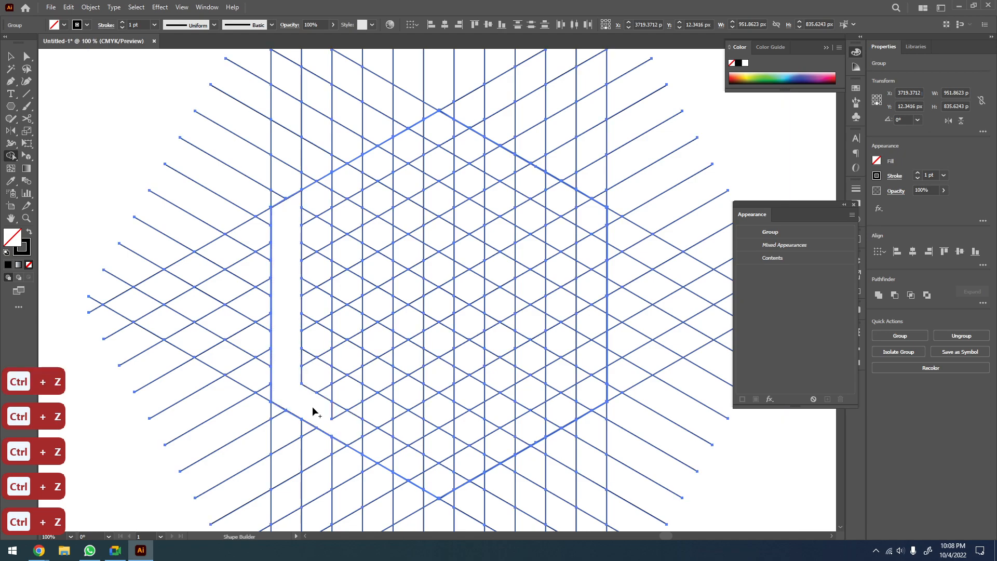
{"action": "left_click_drag", "start_coordinate": [356, 444], "coordinate": [356, 445]}
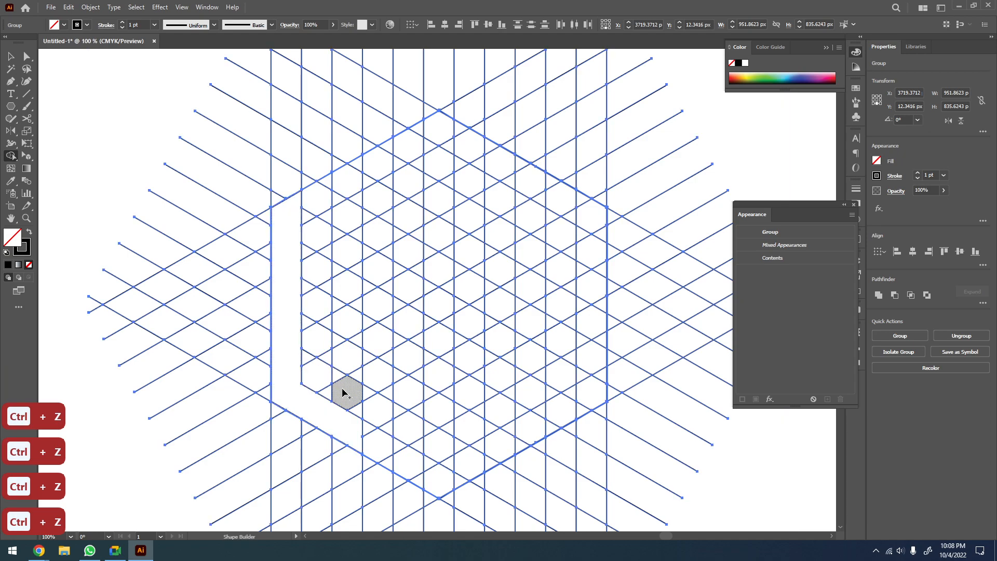
{"action": "key", "text": "space"}
{"action": "left_click_drag", "start_coordinate": [339, 392], "coordinate": [321, 425]}
{"action": "left_click", "coordinate": [30, 232]}
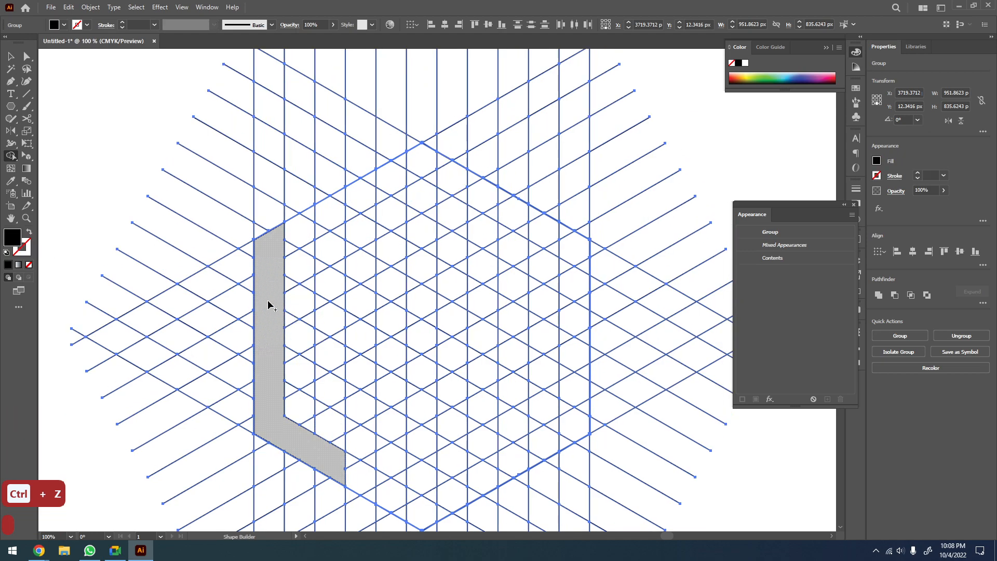
{"action": "left_click", "coordinate": [269, 305]}
Merge two full-height columns around the hexagon's centre with a slanted crossbar into a black letter H
{"action": "scroll", "coordinate": [350, 301], "scroll_direction": "down", "scroll_amount": 1}
{"action": "scroll", "coordinate": [349, 300], "scroll_direction": "right", "scroll_amount": 2}
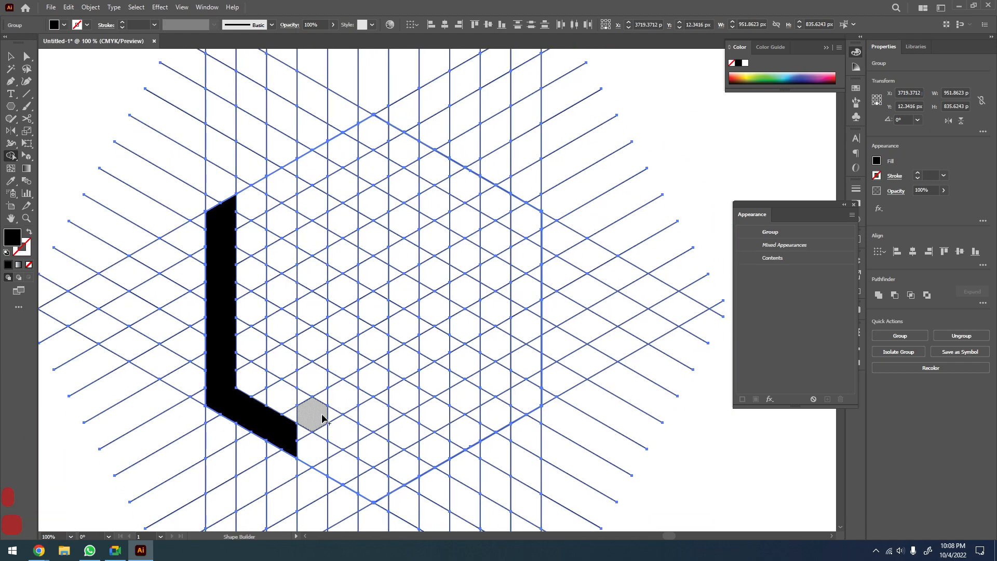
{"action": "left_click_drag", "start_coordinate": [351, 485], "coordinate": [351, 136]}
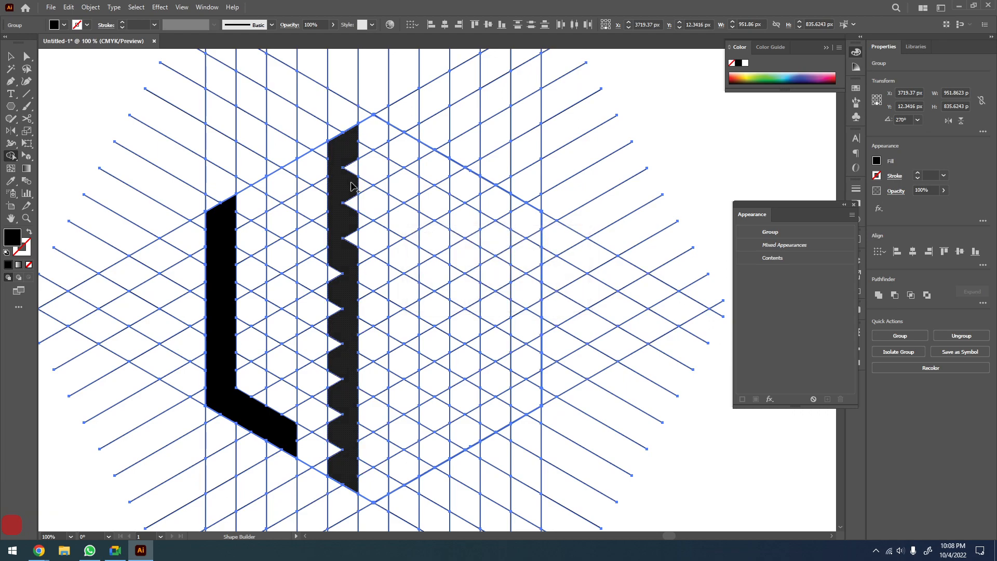
{"action": "mouse_move", "coordinate": [351, 328]}
{"action": "left_mouse_down"}
{"action": "mouse_move", "coordinate": [335, 309]}
{"action": "mouse_move", "coordinate": [340, 476]}
{"action": "left_mouse_up"}
{"action": "mouse_move", "coordinate": [353, 319]}
{"action": "left_mouse_down"}
{"action": "mouse_move", "coordinate": [353, 298]}
{"action": "mouse_move", "coordinate": [397, 309]}
{"action": "mouse_move", "coordinate": [406, 322]}
{"action": "mouse_move", "coordinate": [379, 318]}
{"action": "mouse_move", "coordinate": [413, 343]}
{"action": "mouse_move", "coordinate": [405, 147]}
{"action": "left_mouse_up"}
{"action": "left_click_drag", "start_coordinate": [394, 196], "coordinate": [396, 270]}
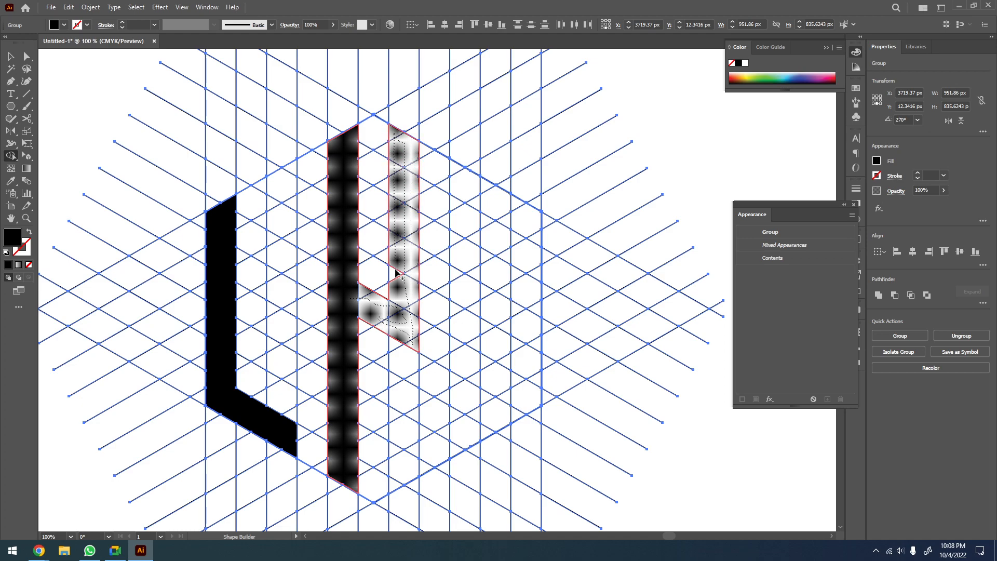
{"action": "mouse_move", "coordinate": [396, 359]}
{"action": "left_mouse_down"}
{"action": "mouse_move", "coordinate": [399, 472]}
{"action": "mouse_move", "coordinate": [411, 379]}
{"action": "left_mouse_up"}
Merge the two outer columns and the lower-right edge cells into a black letter U, and deselect everything
{"action": "left_click_drag", "start_coordinate": [414, 320], "coordinate": [332, 297]}
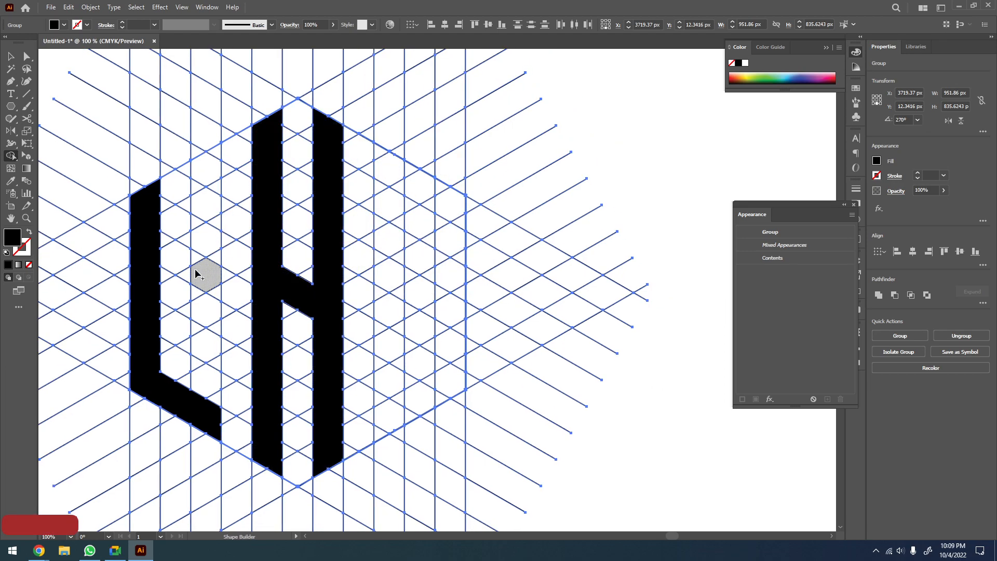
{"action": "mouse_move", "coordinate": [385, 155]}
{"action": "left_mouse_down"}
{"action": "mouse_move", "coordinate": [402, 274]}
{"action": "mouse_move", "coordinate": [391, 426]}
{"action": "mouse_move", "coordinate": [380, 434]}
{"action": "mouse_move", "coordinate": [386, 194]}
{"action": "mouse_move", "coordinate": [391, 181]}
{"action": "mouse_move", "coordinate": [433, 388]}
{"action": "mouse_move", "coordinate": [447, 378]}
{"action": "mouse_move", "coordinate": [447, 398]}
{"action": "mouse_move", "coordinate": [458, 370]}
{"action": "mouse_move", "coordinate": [457, 210]}
{"action": "left_mouse_up"}
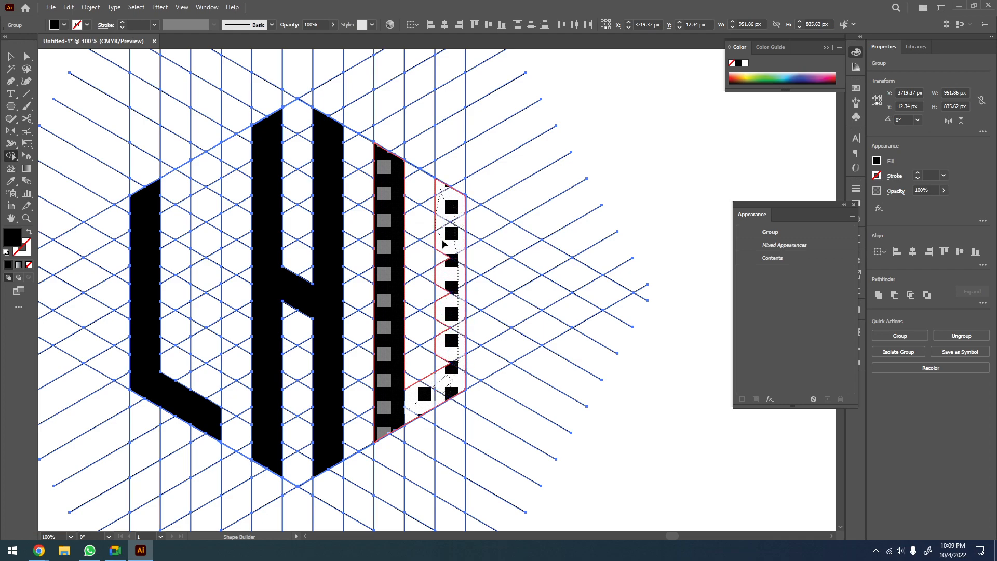
{"action": "left_click_drag", "start_coordinate": [453, 302], "coordinate": [446, 350]}
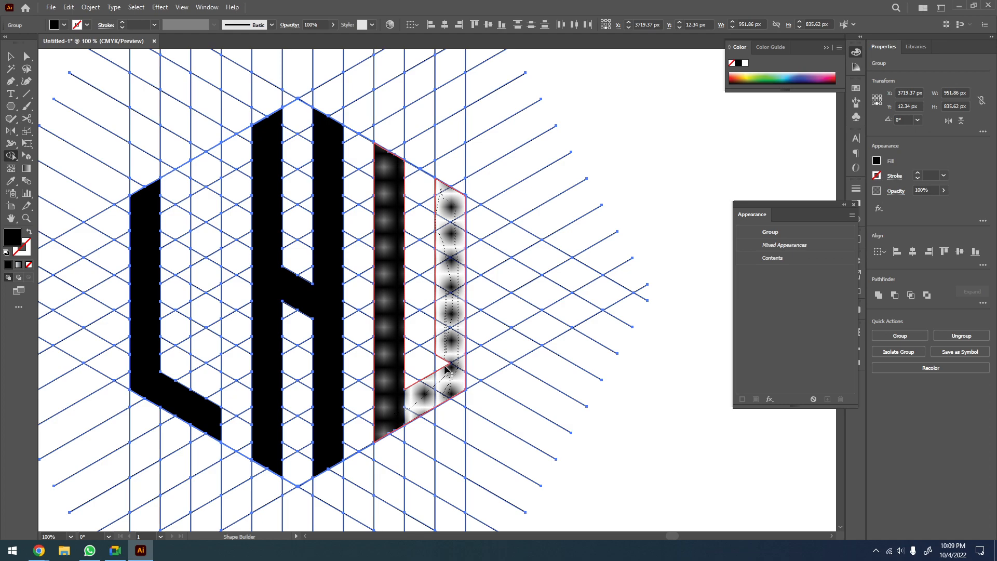
{"action": "left_click_drag", "start_coordinate": [445, 385], "coordinate": [446, 387]}
{"action": "key", "text": "v"}
{"action": "left_click", "coordinate": [706, 410]}
{"action": "key", "text": "z"}
{"action": "scroll", "coordinate": [599, 385], "scroll_direction": "down", "scroll_amount": 3}
{"action": "left_click_drag", "start_coordinate": [531, 353], "coordinate": [305, 257]}
{"action": "key", "text": "a"}
{"action": "left_click", "coordinate": [230, 290]}
{"action": "left_click", "coordinate": [275, 259], "text": "shift"}
{"action": "left_click", "coordinate": [305, 263]}
Place the empty hexagonal grid in the clear area to the lower right of the LHU monogram
{"action": "key", "text": "z"}
{"action": "scroll", "coordinate": [467, 290], "scroll_direction": "down", "scroll_amount": 4}
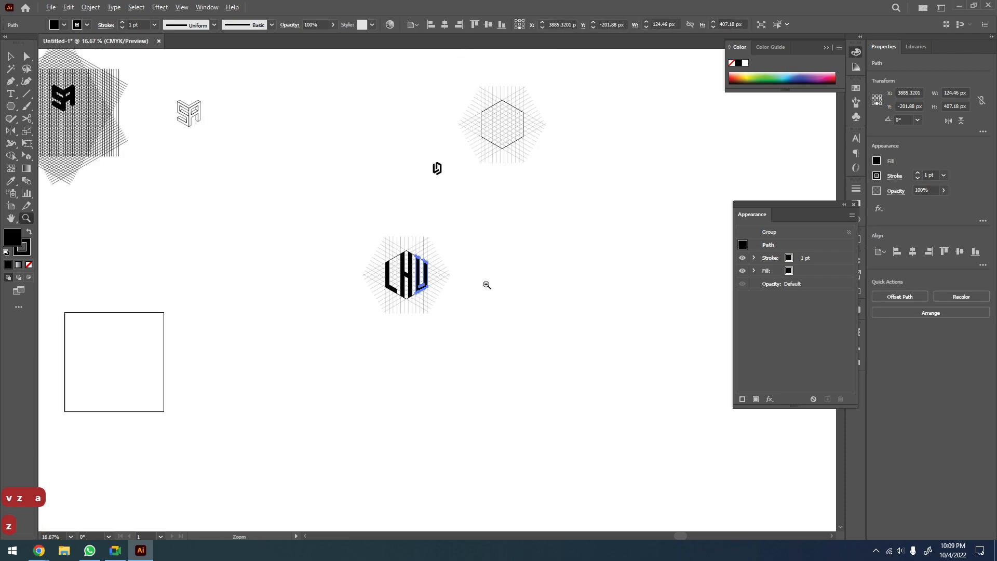
{"action": "key", "text": "v"}
{"action": "left_click", "coordinate": [433, 200]}
{"action": "left_click_drag", "start_coordinate": [433, 200], "coordinate": [492, 350]}
{"action": "key", "text": "z"}
{"action": "left_click_drag", "start_coordinate": [548, 310], "coordinate": [445, 406]}
{"action": "left_click_drag", "start_coordinate": [535, 192], "coordinate": [284, 318]}
{"action": "scroll", "coordinate": [328, 320], "scroll_direction": "down", "scroll_amount": 2}
Select the empty grid and merge its leftmost column with an upward-slanting foot into a black letter L using Shape Builder
{"action": "key", "text": "v"}
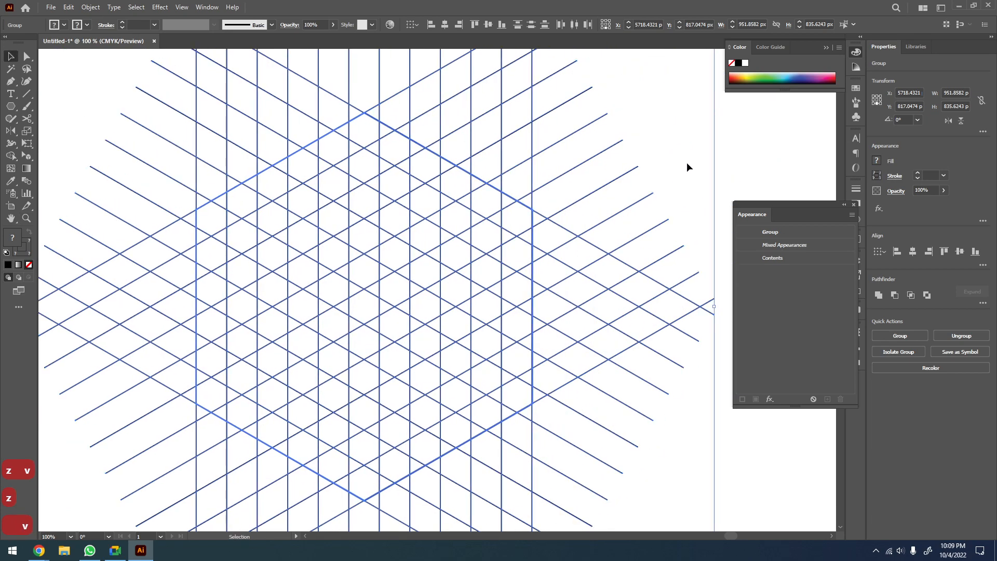
{"action": "left_click", "coordinate": [685, 164]}
{"action": "left_click_drag", "start_coordinate": [713, 120], "coordinate": [199, 418]}
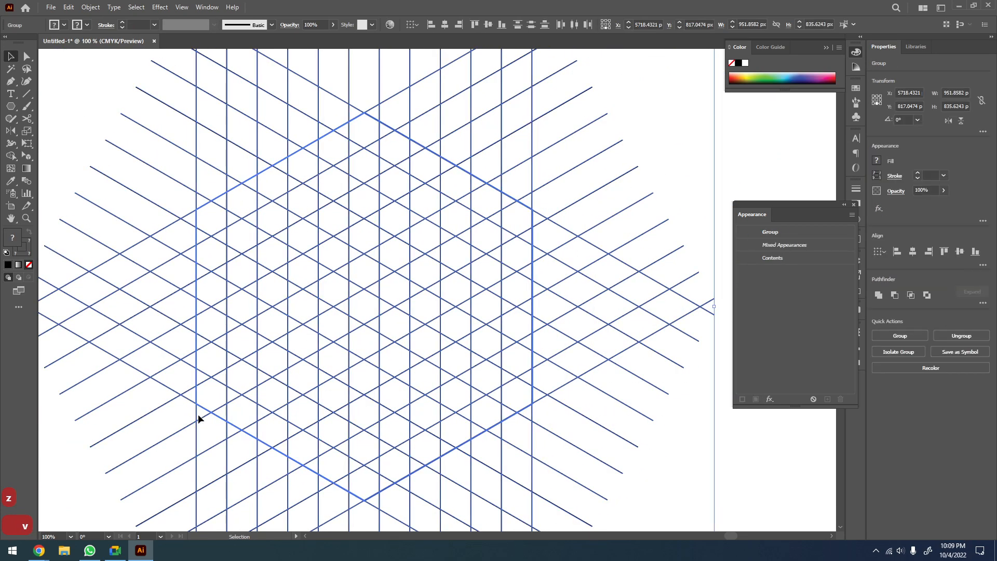
{"action": "key", "text": "shift+m"}
{"action": "mouse_move", "coordinate": [304, 312]}
{"action": "left_mouse_down"}
{"action": "mouse_move", "coordinate": [342, 318]}
{"action": "mouse_move", "coordinate": [342, 309]}
{"action": "left_mouse_up"}
{"action": "left_click_drag", "start_coordinate": [318, 307], "coordinate": [317, 307]}
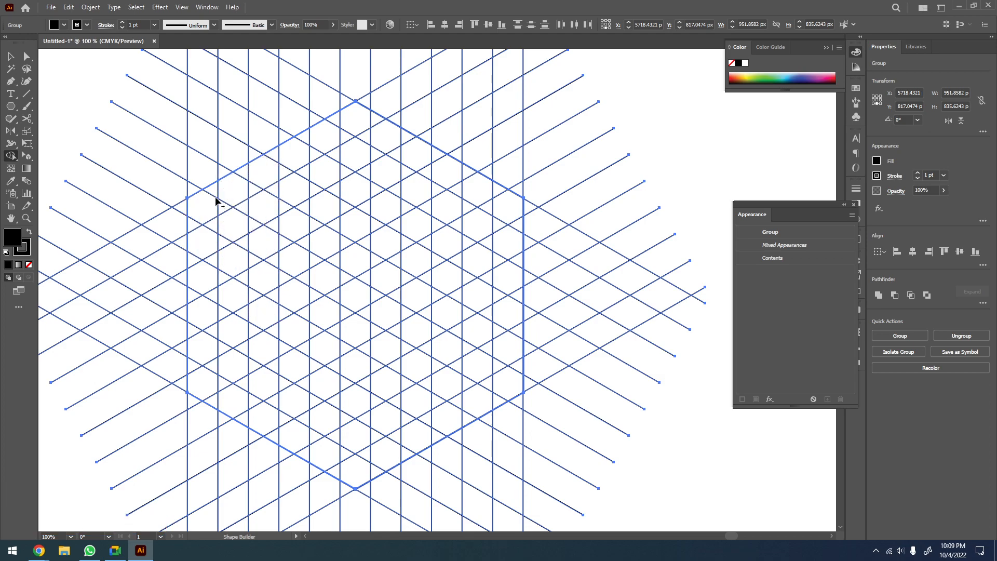
{"action": "mouse_move", "coordinate": [215, 193]}
{"action": "left_mouse_down"}
{"action": "mouse_move", "coordinate": [200, 385]}
{"action": "mouse_move", "coordinate": [196, 216]}
{"action": "mouse_move", "coordinate": [201, 390]}
{"action": "mouse_move", "coordinate": [301, 322]}
{"action": "mouse_move", "coordinate": [304, 333]}
{"action": "left_mouse_up"}
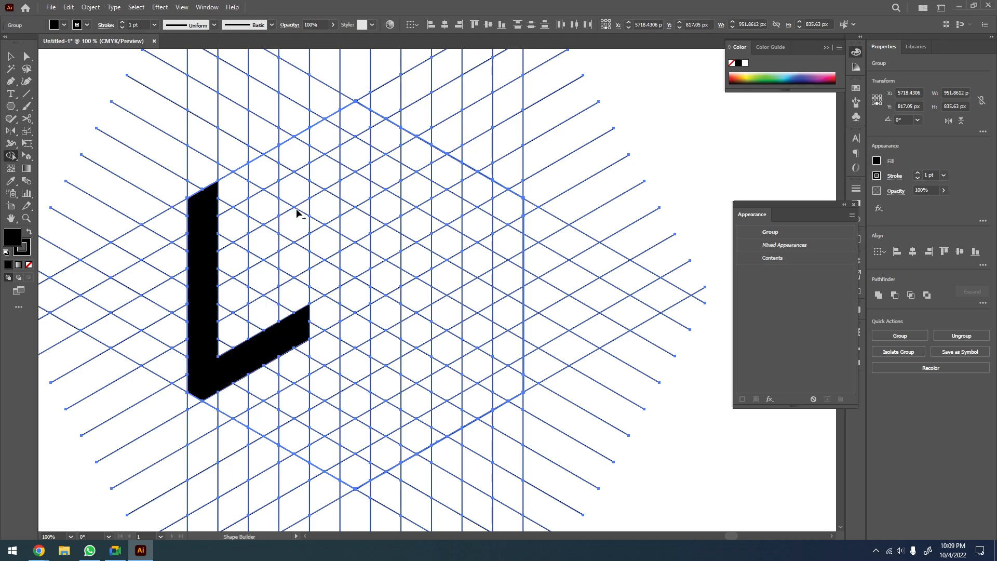
{"action": "mouse_move", "coordinate": [288, 275]}
{"action": "left_mouse_down"}
{"action": "mouse_move", "coordinate": [302, 137]}
{"action": "mouse_move", "coordinate": [279, 246]}
{"action": "mouse_move", "coordinate": [290, 246]}
{"action": "mouse_move", "coordinate": [285, 276]}
{"action": "mouse_move", "coordinate": [301, 220]}
{"action": "mouse_move", "coordinate": [287, 240]}
{"action": "mouse_move", "coordinate": [293, 144]}
{"action": "mouse_move", "coordinate": [301, 134]}
{"action": "mouse_move", "coordinate": [300, 220]}
{"action": "mouse_move", "coordinate": [348, 117]}
{"action": "mouse_move", "coordinate": [366, 153]}
{"action": "mouse_move", "coordinate": [351, 465]}
{"action": "mouse_move", "coordinate": [287, 425]}
{"action": "left_mouse_up"}
{"action": "key", "text": "ctrl+z"}
{"action": "key", "text": "space"}
{"action": "left_click_drag", "start_coordinate": [339, 360], "coordinate": [331, 351]}
{"action": "mouse_move", "coordinate": [345, 167]}
{"action": "left_mouse_down"}
{"action": "mouse_move", "coordinate": [338, 195]}
{"action": "mouse_move", "coordinate": [353, 291]}
{"action": "left_mouse_up"}
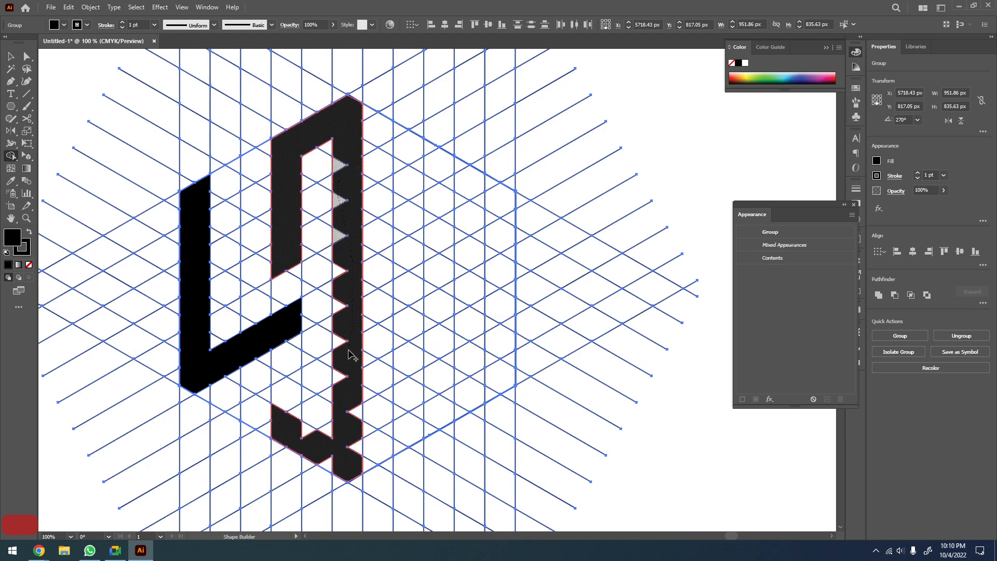
{"action": "left_click_drag", "start_coordinate": [348, 350], "coordinate": [348, 352]}
{"action": "mouse_move", "coordinate": [351, 260]}
{"action": "left_mouse_down"}
{"action": "mouse_move", "coordinate": [344, 336]}
{"action": "mouse_move", "coordinate": [347, 279]}
{"action": "mouse_move", "coordinate": [341, 301]}
{"action": "left_mouse_up"}
{"action": "key", "text": "ctrl+z"}
{"action": "key", "text": "ctrl+z"}
{"action": "key", "text": "ctrl+z"}
{"action": "key", "text": "ctrl+z"}
{"action": "key", "text": "ctrl+z"}
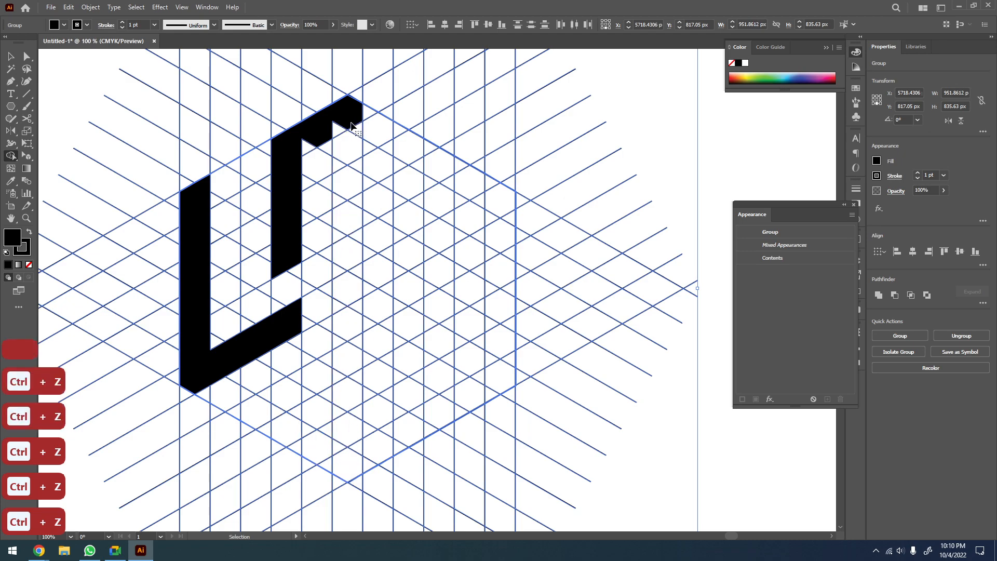
{"action": "key", "text": "ctrl+z"}
{"action": "mouse_move", "coordinate": [316, 138]}
{"action": "left_mouse_down"}
{"action": "mouse_move", "coordinate": [289, 147]}
{"action": "mouse_move", "coordinate": [367, 114]}
{"action": "left_mouse_up"}
{"action": "key", "text": "ctrl+z"}
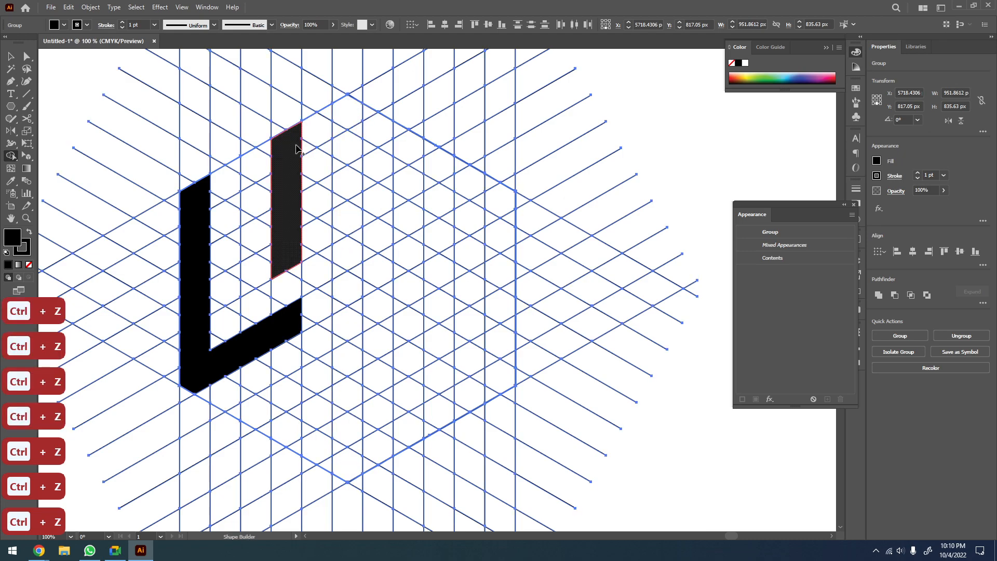
{"action": "left_click", "coordinate": [297, 150]}
{"action": "key", "text": "ctrl+z"}
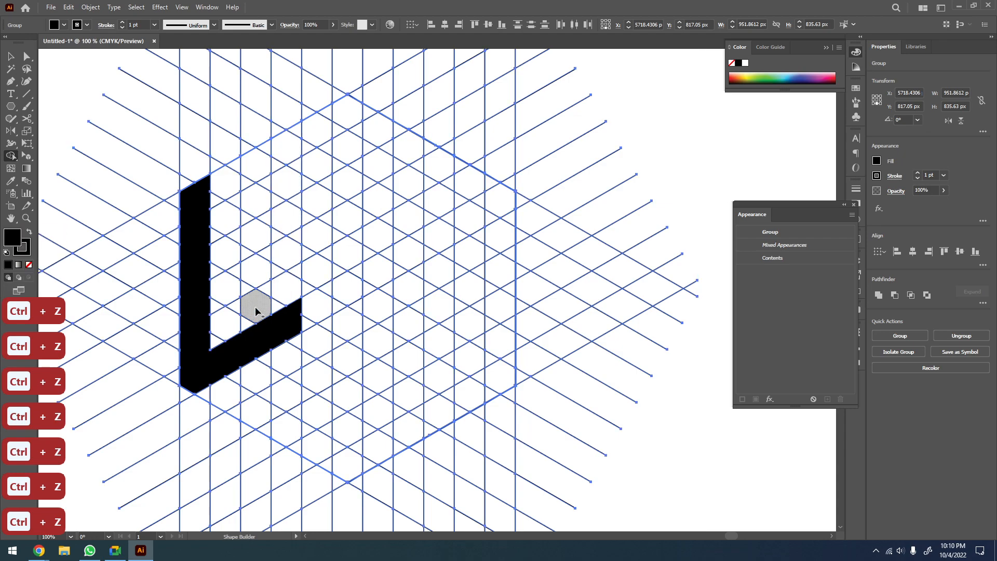
{"action": "left_click_drag", "start_coordinate": [258, 283], "coordinate": [287, 182]}
{"action": "key", "text": "ctrl+z"}
Merge grid cells beside the L into a tall black 9-like letter with slanted top and bottom bars and a full-height column
{"action": "mouse_move", "coordinate": [254, 273]}
{"action": "left_mouse_down"}
{"action": "mouse_move", "coordinate": [266, 149]}
{"action": "mouse_move", "coordinate": [251, 195]}
{"action": "mouse_move", "coordinate": [262, 274]}
{"action": "mouse_move", "coordinate": [249, 290]}
{"action": "left_mouse_up"}
{"action": "mouse_move", "coordinate": [267, 185]}
{"action": "left_mouse_down"}
{"action": "mouse_move", "coordinate": [302, 124]}
{"action": "mouse_move", "coordinate": [327, 114]}
{"action": "mouse_move", "coordinate": [342, 120]}
{"action": "mouse_move", "coordinate": [335, 193]}
{"action": "left_mouse_up"}
{"action": "key", "text": "ctrl+z"}
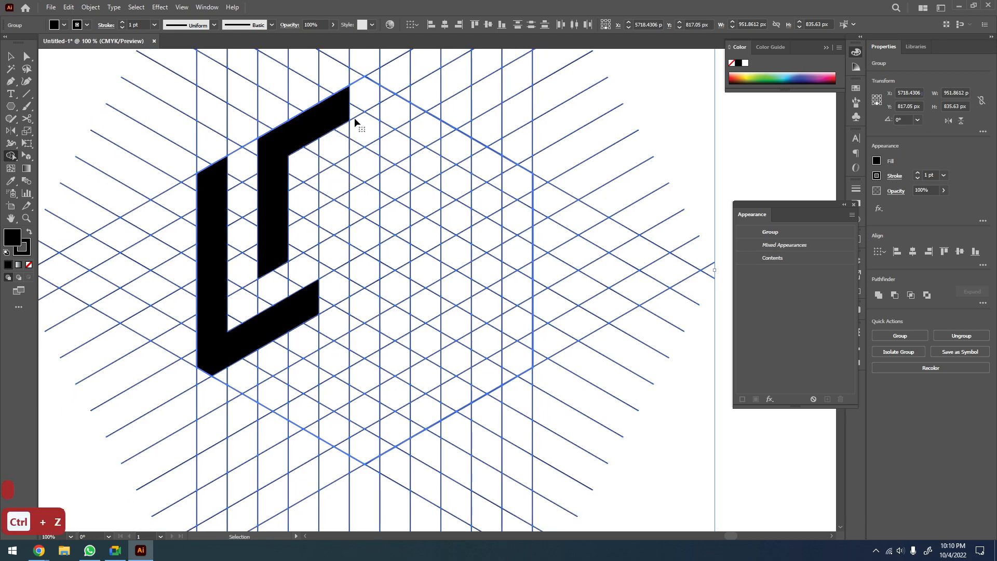
{"action": "mouse_move", "coordinate": [327, 128]}
{"action": "left_mouse_down"}
{"action": "mouse_move", "coordinate": [373, 79]}
{"action": "mouse_move", "coordinate": [345, 111]}
{"action": "mouse_move", "coordinate": [364, 102]}
{"action": "mouse_move", "coordinate": [358, 188]}
{"action": "mouse_move", "coordinate": [366, 281]}
{"action": "left_mouse_up"}
{"action": "left_click_drag", "start_coordinate": [373, 268], "coordinate": [392, 195]}
{"action": "mouse_move", "coordinate": [397, 88]}
{"action": "left_mouse_down"}
{"action": "mouse_move", "coordinate": [384, 378]}
{"action": "mouse_move", "coordinate": [296, 323]}
{"action": "mouse_move", "coordinate": [296, 300]}
{"action": "mouse_move", "coordinate": [294, 325]}
{"action": "mouse_move", "coordinate": [326, 362]}
{"action": "mouse_move", "coordinate": [357, 366]}
{"action": "mouse_move", "coordinate": [291, 313]}
{"action": "left_mouse_up"}
{"action": "left_click", "coordinate": [382, 362]}
{"action": "key", "text": "ctrl+z"}
{"action": "key", "text": "ctrl+z"}
{"action": "mouse_move", "coordinate": [375, 358]}
{"action": "left_mouse_down"}
{"action": "mouse_move", "coordinate": [386, 306]}
{"action": "mouse_move", "coordinate": [387, 169]}
{"action": "mouse_move", "coordinate": [388, 185]}
{"action": "mouse_move", "coordinate": [456, 206]}
{"action": "mouse_move", "coordinate": [356, 233]}
{"action": "left_mouse_up"}
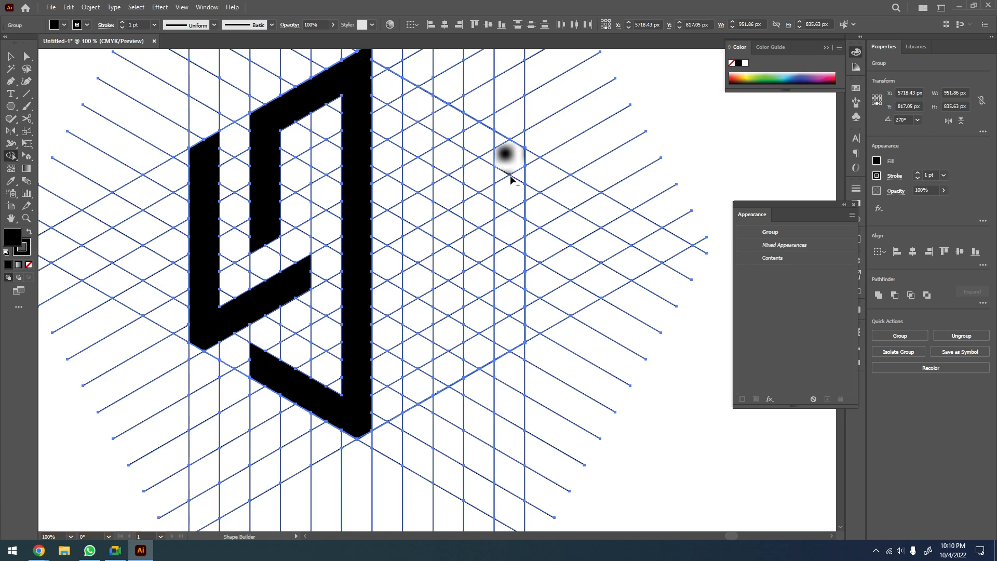
Merge the cells in the grid's right part into a black letter P with a full-height stem, and deselect everything
{"action": "left_click_drag", "start_coordinate": [414, 93], "coordinate": [442, 283]}
{"action": "key", "text": "ctrl+z"}
{"action": "mouse_move", "coordinate": [410, 94]}
{"action": "left_mouse_down"}
{"action": "mouse_move", "coordinate": [422, 253]}
{"action": "mouse_move", "coordinate": [410, 404]}
{"action": "left_mouse_up"}
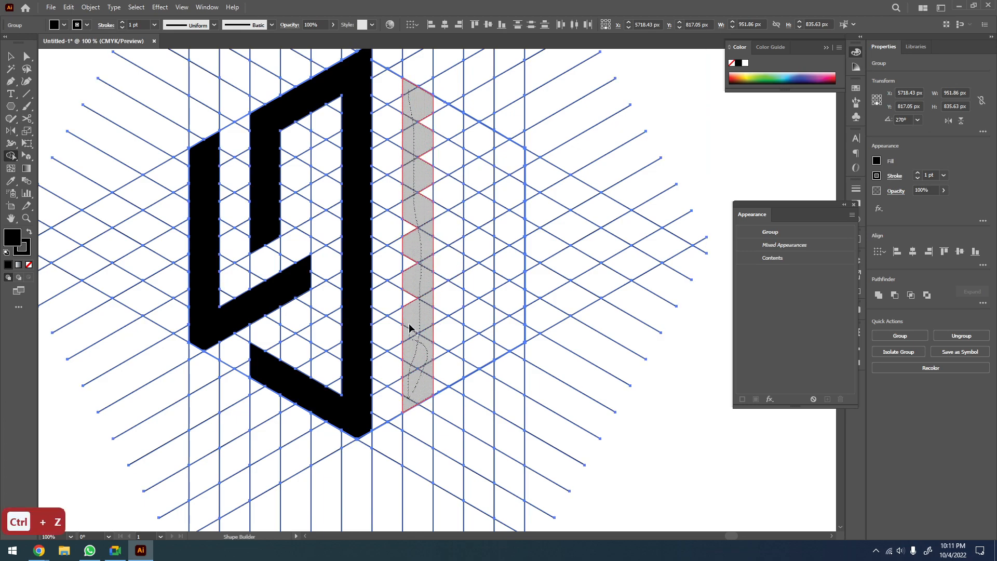
{"action": "mouse_move", "coordinate": [408, 263]}
{"action": "left_mouse_down"}
{"action": "mouse_move", "coordinate": [424, 180]}
{"action": "mouse_move", "coordinate": [424, 104]}
{"action": "mouse_move", "coordinate": [491, 138]}
{"action": "mouse_move", "coordinate": [523, 175]}
{"action": "mouse_move", "coordinate": [442, 128]}
{"action": "left_mouse_up"}
{"action": "mouse_move", "coordinate": [511, 164]}
{"action": "left_mouse_down"}
{"action": "mouse_move", "coordinate": [518, 246]}
{"action": "mouse_move", "coordinate": [505, 181]}
{"action": "mouse_move", "coordinate": [505, 230]}
{"action": "mouse_move", "coordinate": [516, 260]}
{"action": "mouse_move", "coordinate": [505, 240]}
{"action": "left_mouse_up"}
{"action": "mouse_move", "coordinate": [516, 282]}
{"action": "left_mouse_down"}
{"action": "mouse_move", "coordinate": [423, 208]}
{"action": "mouse_move", "coordinate": [497, 242]}
{"action": "left_mouse_up"}
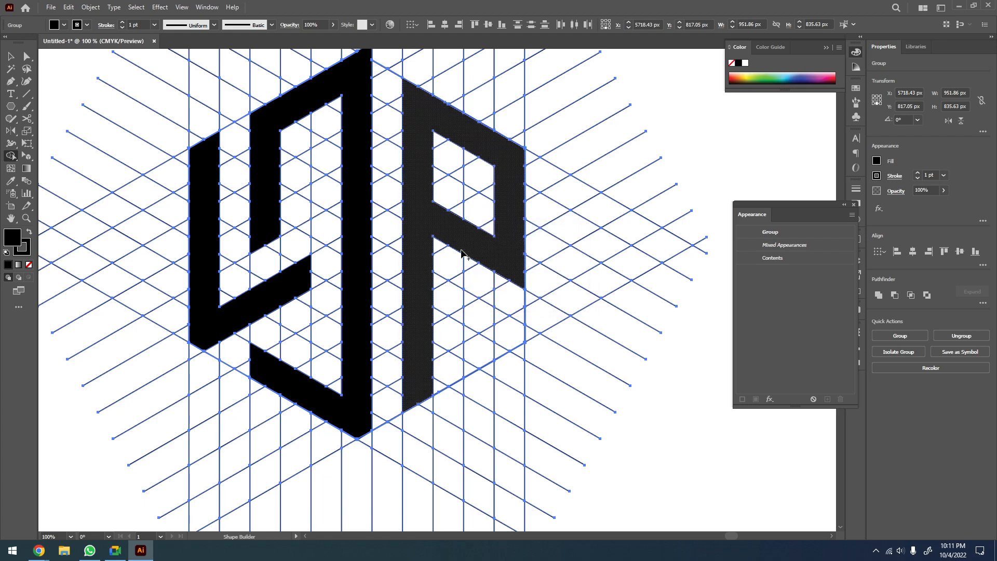
{"action": "key", "text": "v"}
{"action": "left_click", "coordinate": [693, 160]}
Select only the black letter shapes and place a copy of them in the empty area to the right of the grid
{"action": "key", "text": "a"}
{"action": "key", "text": "z"}
{"action": "scroll", "coordinate": [484, 234], "scroll_direction": "down", "scroll_amount": 1}
{"action": "key", "text": "z"}
{"action": "scroll", "coordinate": [484, 234], "scroll_direction": "down", "scroll_amount": 2}
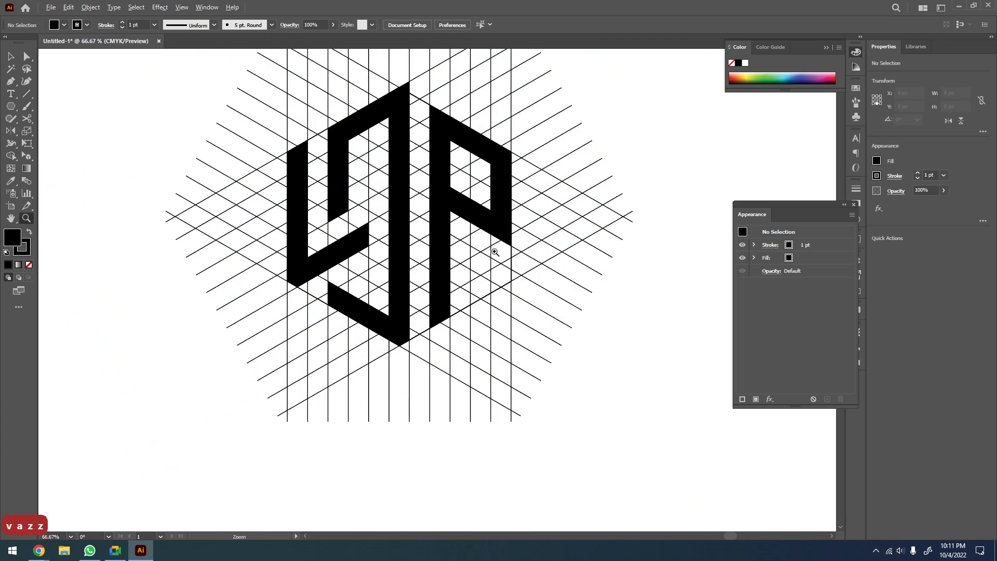
{"action": "left_click_drag", "start_coordinate": [488, 240], "coordinate": [413, 226]}
{"action": "key", "text": "a"}
{"action": "left_click", "coordinate": [276, 232]}
{"action": "left_click", "coordinate": [322, 226], "text": "shift"}
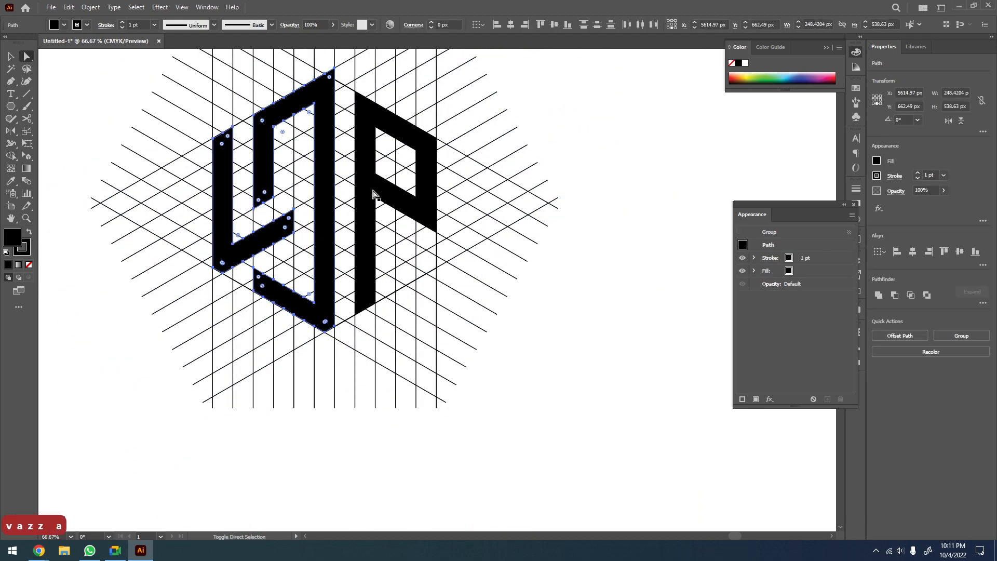
{"action": "left_click", "coordinate": [373, 191], "text": "shift"}
{"action": "key", "text": "z"}
{"action": "left_click", "coordinate": [413, 200], "text": "alt"}
{"action": "left_click", "coordinate": [412, 203], "text": "alt"}
{"action": "key", "text": "v"}
{"action": "left_click_drag", "start_coordinate": [384, 200], "coordinate": [616, 272]}
Remove the stroke from the copied monogram and deselect it
{"action": "key", "text": "z"}
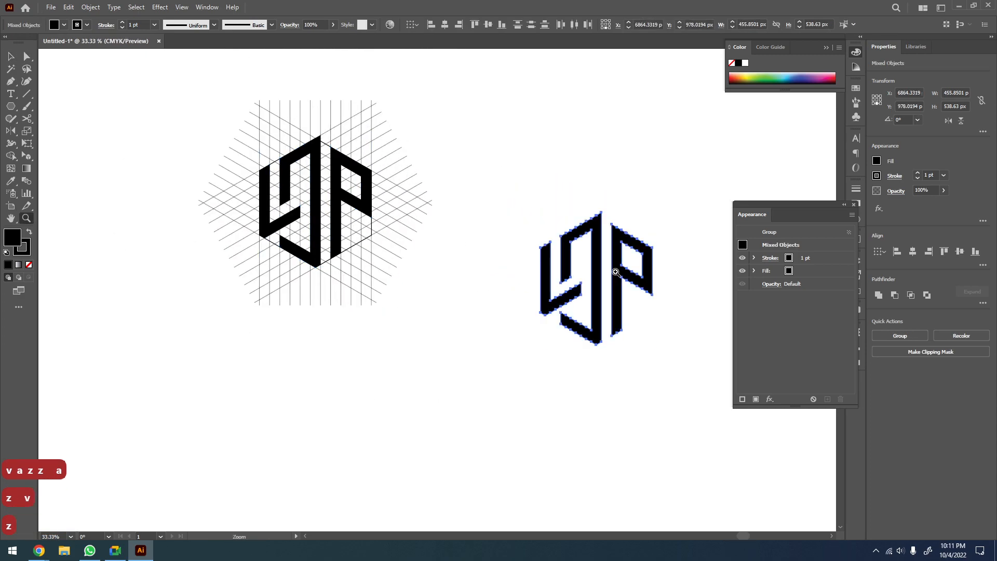
{"action": "key", "text": "v"}
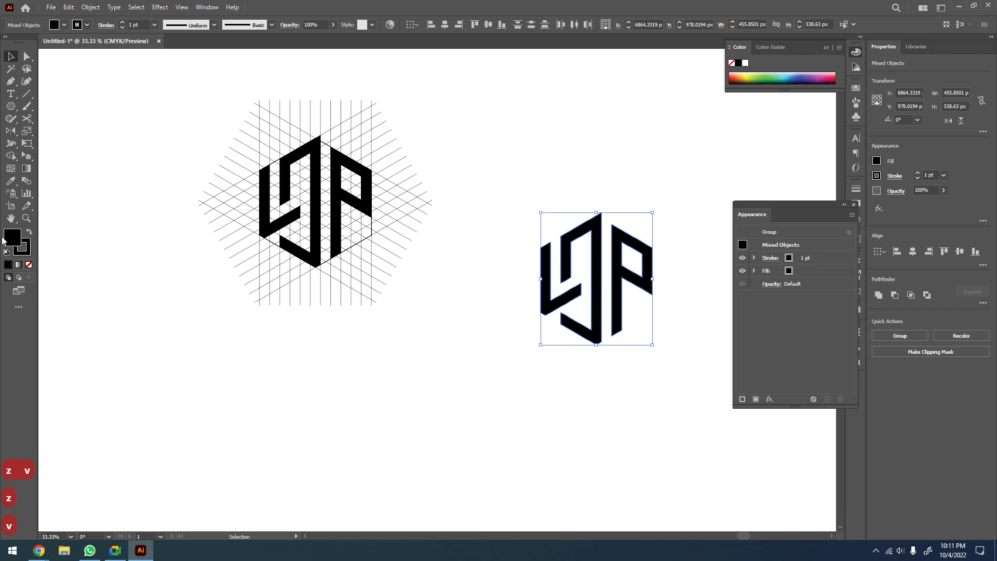
{"action": "left_click", "coordinate": [28, 264]}
{"action": "left_click", "coordinate": [109, 313]}
{"action": "left_click_drag", "start_coordinate": [316, 340], "coordinate": [61, 262]}
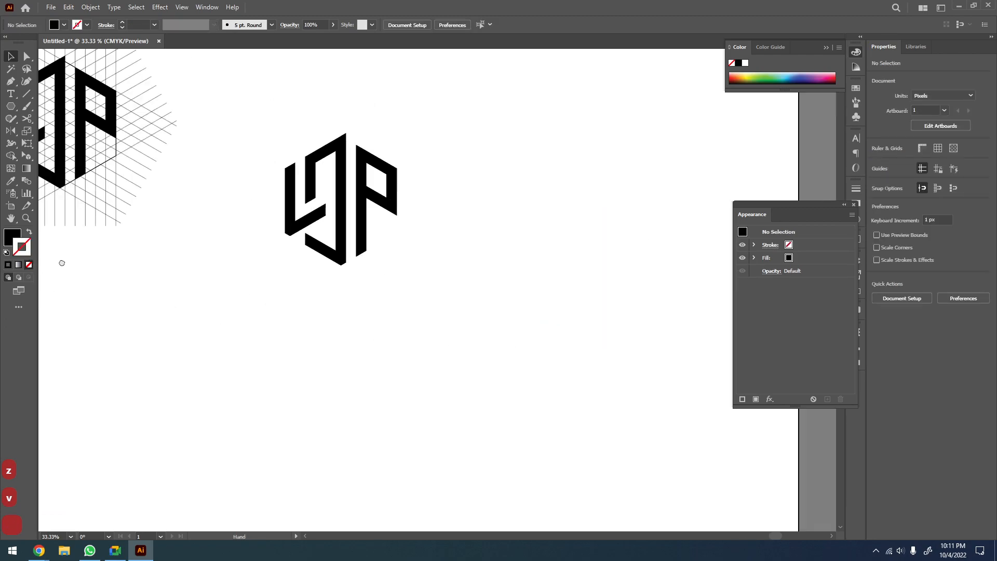
Select the whole copied monogram and ungroup it completely into separate letter shapes
{"action": "key", "text": "v"}
{"action": "key", "text": "z"}
{"action": "left_click_drag", "start_coordinate": [418, 137], "coordinate": [218, 298]}
{"action": "left_click", "coordinate": [360, 265], "text": "alt"}
{"action": "left_click_drag", "start_coordinate": [414, 256], "coordinate": [294, 254]}
{"action": "key", "text": "v"}
{"action": "left_click_drag", "start_coordinate": [461, 145], "coordinate": [226, 336]}
{"action": "key", "text": "ctrl+shift+g"}
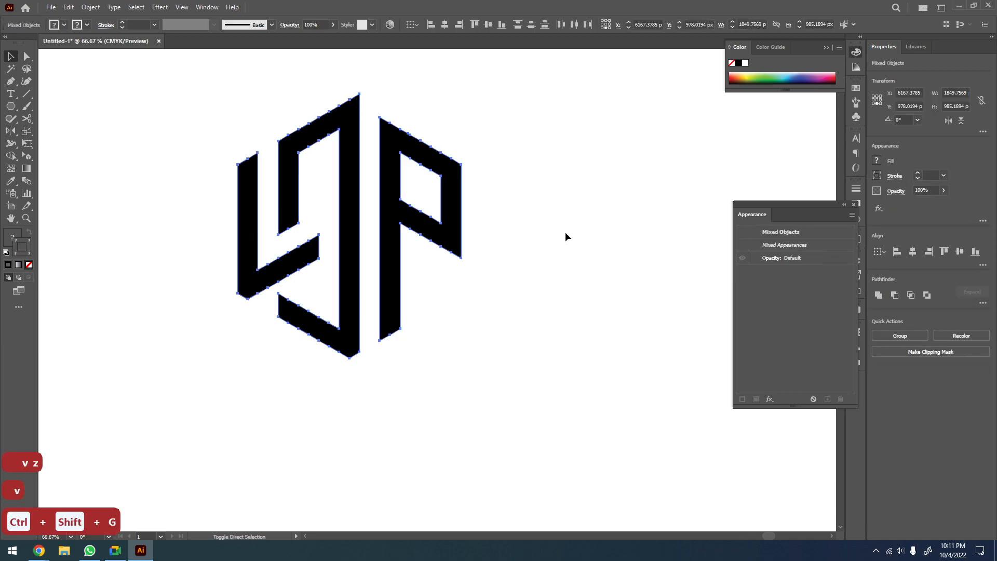
{"action": "key", "text": "ctrl+shift+g"}
{"action": "left_click_drag", "start_coordinate": [512, 111], "coordinate": [190, 333]}
{"action": "key", "text": "ctrl+shift+g"}
Move the copied monogram's letter P upward to a Y position of about 942 px
{"action": "key", "text": "z"}
{"action": "left_click_drag", "start_coordinate": [497, 300], "coordinate": [387, 298]}
{"action": "key", "text": "v"}
{"action": "left_click_drag", "start_coordinate": [443, 280], "coordinate": [463, 171]}
{"action": "key", "text": "z"}
{"action": "left_click_drag", "start_coordinate": [502, 258], "coordinate": [398, 265]}
{"action": "key", "text": "v"}
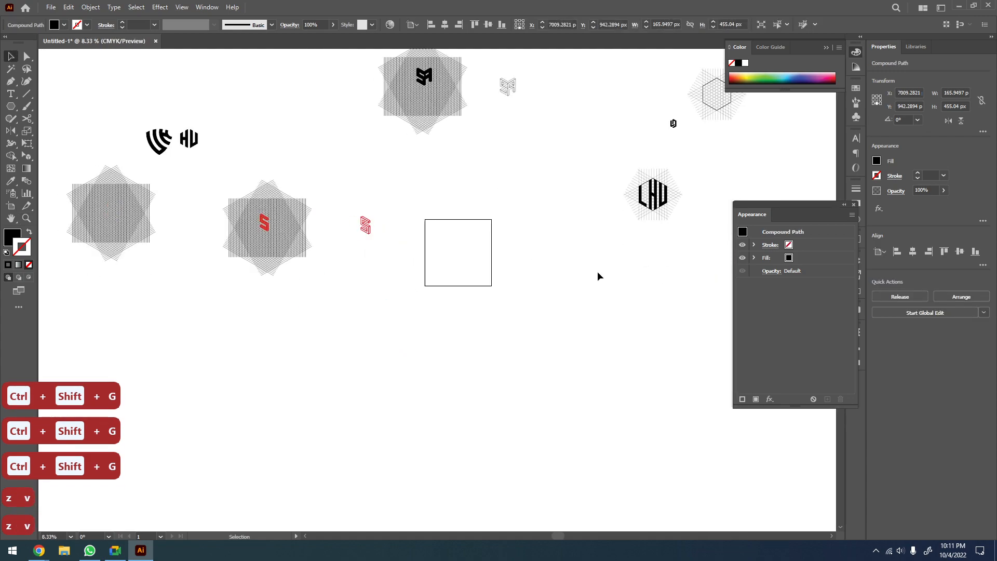
Review the grid and monogram studies laid out around the empty square
{"action": "key", "text": "space"}
{"action": "left_click_drag", "start_coordinate": [585, 276], "coordinate": [405, 283]}
{"action": "left_click_drag", "start_coordinate": [488, 287], "coordinate": [614, 491]}
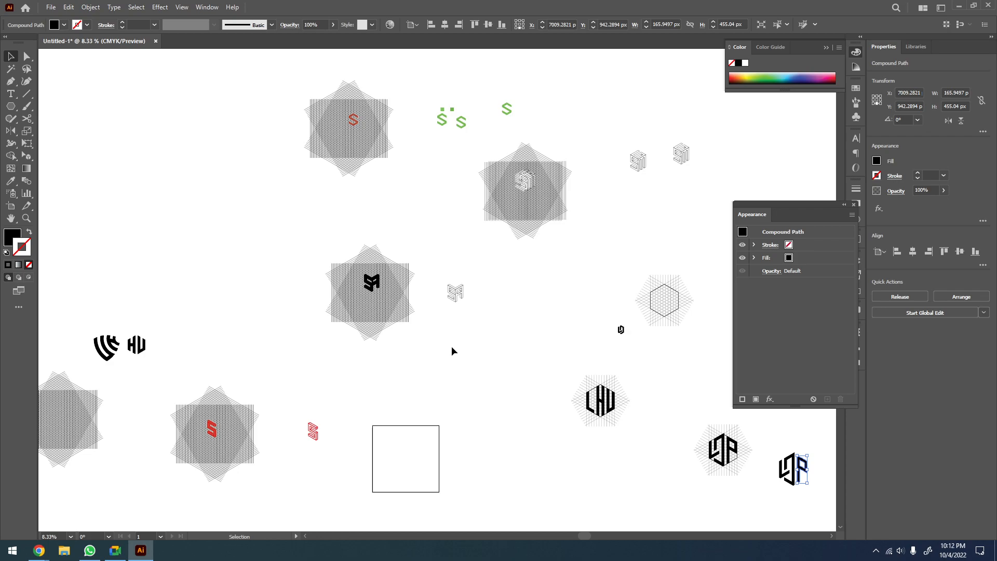
{"action": "key", "text": "z"}
{"action": "scroll", "coordinate": [445, 357], "scroll_direction": "down", "scroll_amount": 3}
{"action": "left_click_drag", "start_coordinate": [387, 367], "coordinate": [421, 331]}
{"action": "key", "text": "z"}
{"action": "left_click_drag", "start_coordinate": [560, 186], "coordinate": [376, 297]}
{"action": "left_click_drag", "start_coordinate": [462, 303], "coordinate": [230, 467]}
{"action": "scroll", "coordinate": [358, 381], "scroll_direction": "down", "scroll_amount": 2}
{"action": "scroll", "coordinate": [410, 394], "scroll_direction": "down", "scroll_amount": 2}
{"action": "left_click_drag", "start_coordinate": [455, 383], "coordinate": [437, 446]}
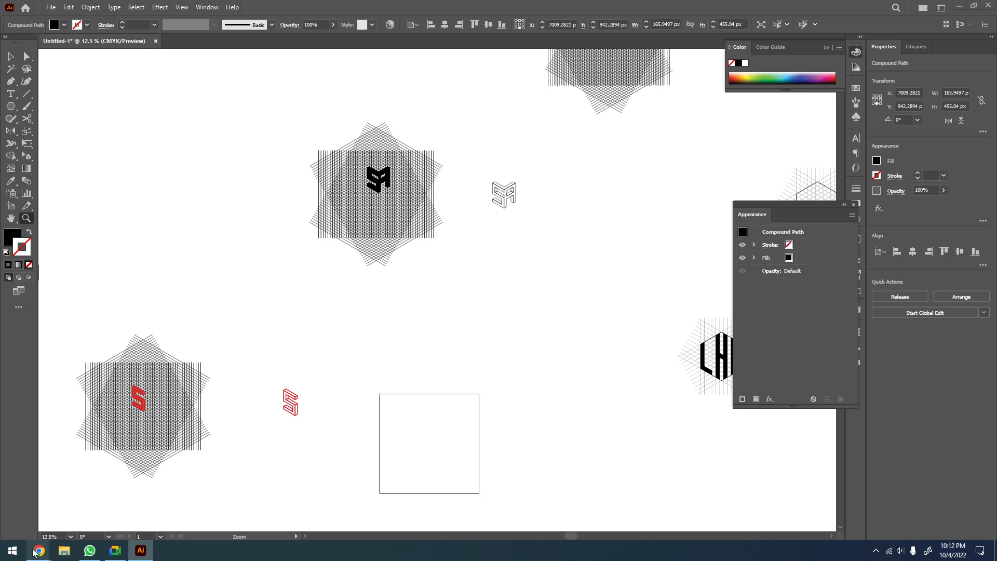
Switch to Chrome and open Google Classroom from the list of Google apps
{"action": "mouse_move", "coordinate": [39, 550]}
{"action": "left_click", "coordinate": [94, 499]}
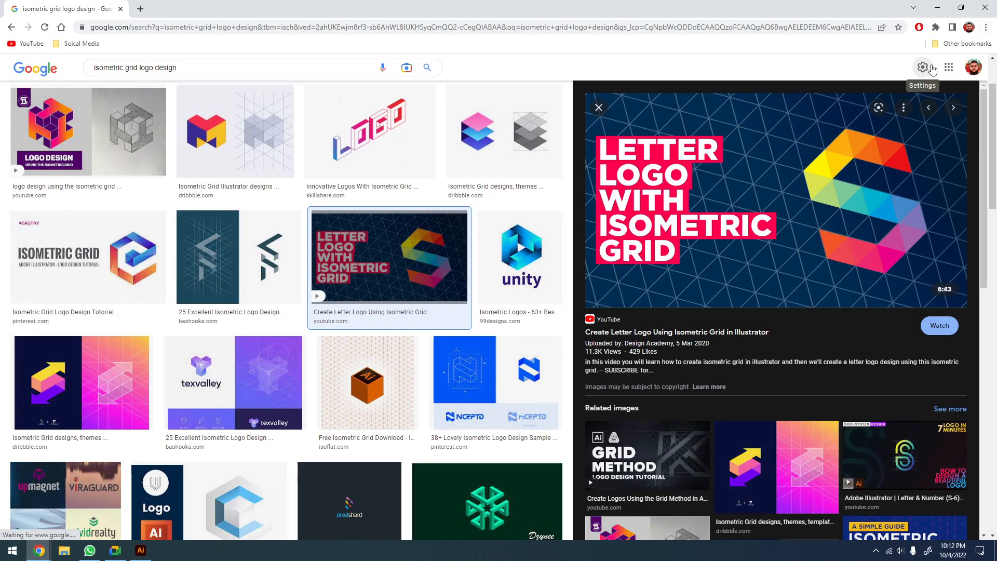
{"action": "left_click", "coordinate": [949, 67]}
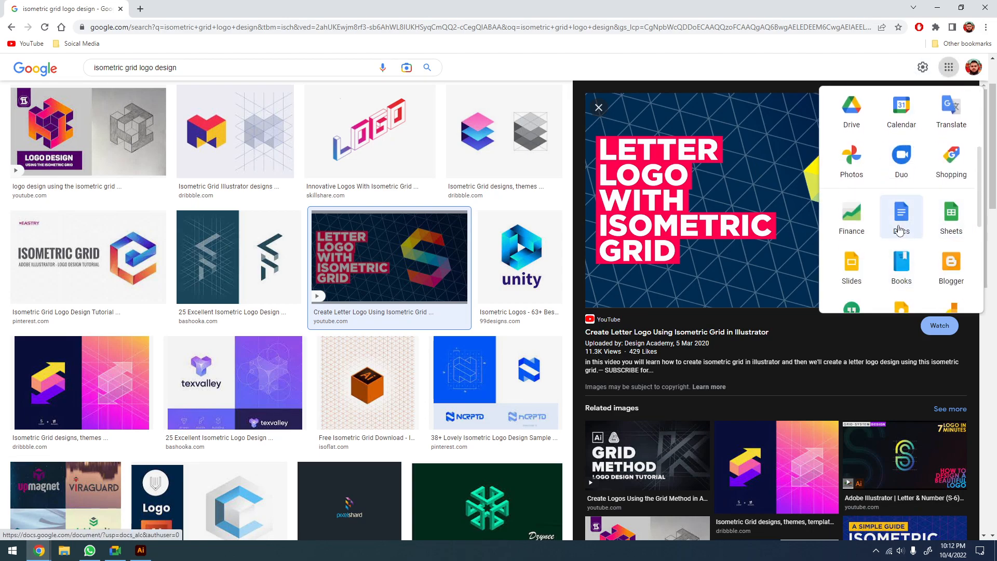
{"action": "scroll", "coordinate": [903, 255], "scroll_direction": "down", "scroll_amount": 2}
{"action": "left_click", "coordinate": [848, 265]}
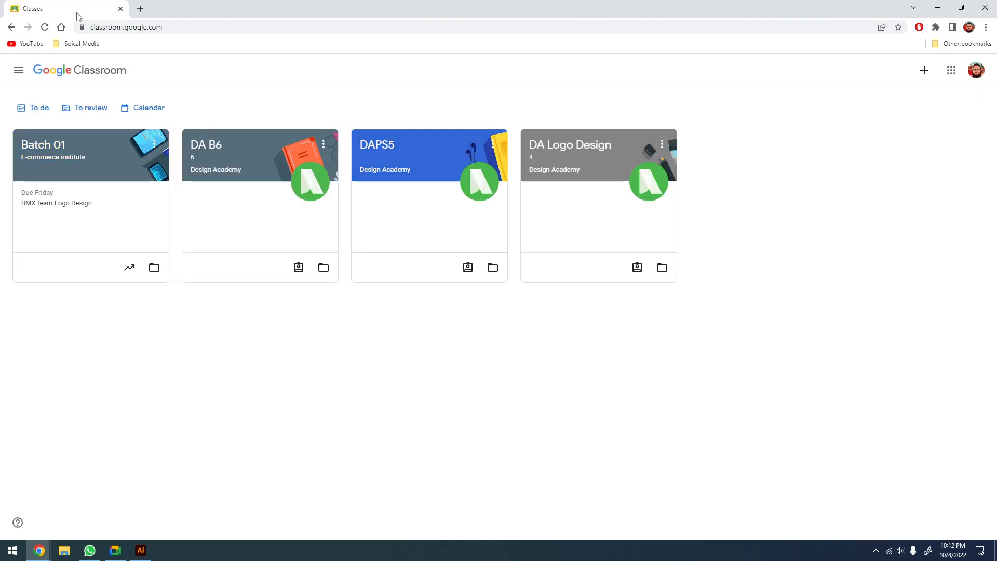
Open the Batch 01 class and view the student work for the BMX team Logo Design assignment
{"action": "left_click", "coordinate": [43, 145]}
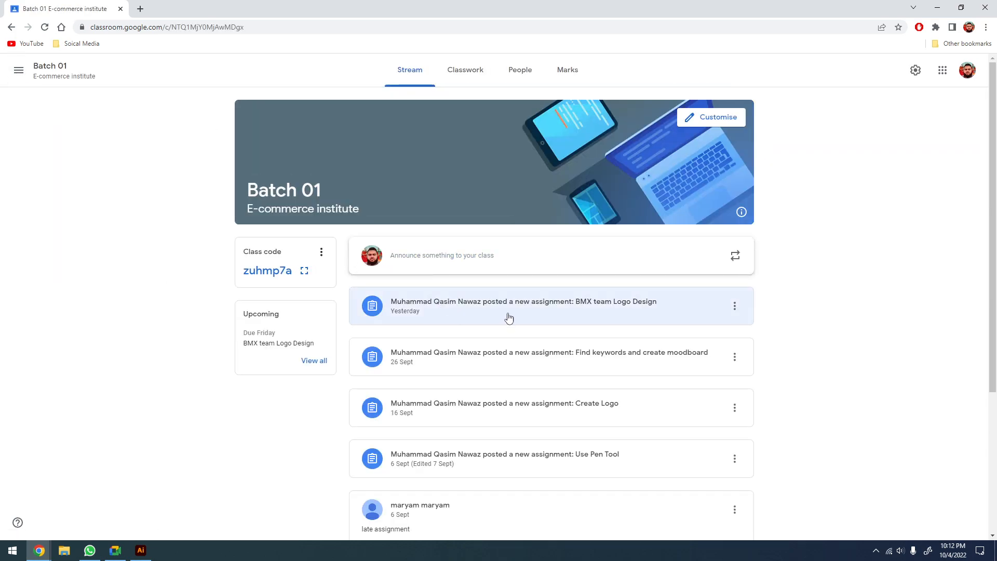
{"action": "left_click", "coordinate": [618, 312]}
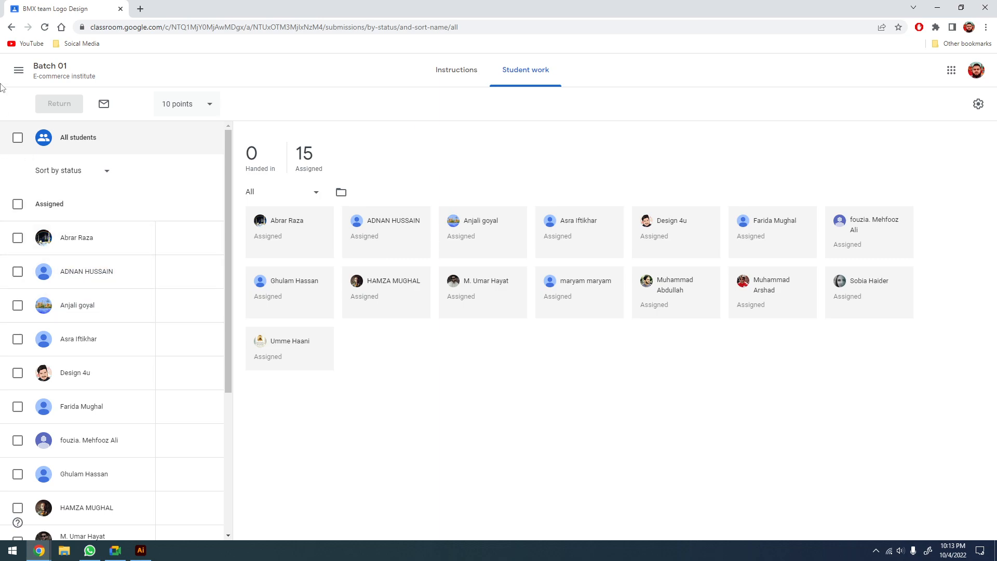
{"action": "left_click", "coordinate": [19, 70]}
{"action": "left_click", "coordinate": [297, 73]}
{"action": "left_click", "coordinate": [18, 70]}
{"action": "left_click", "coordinate": [202, 74]}
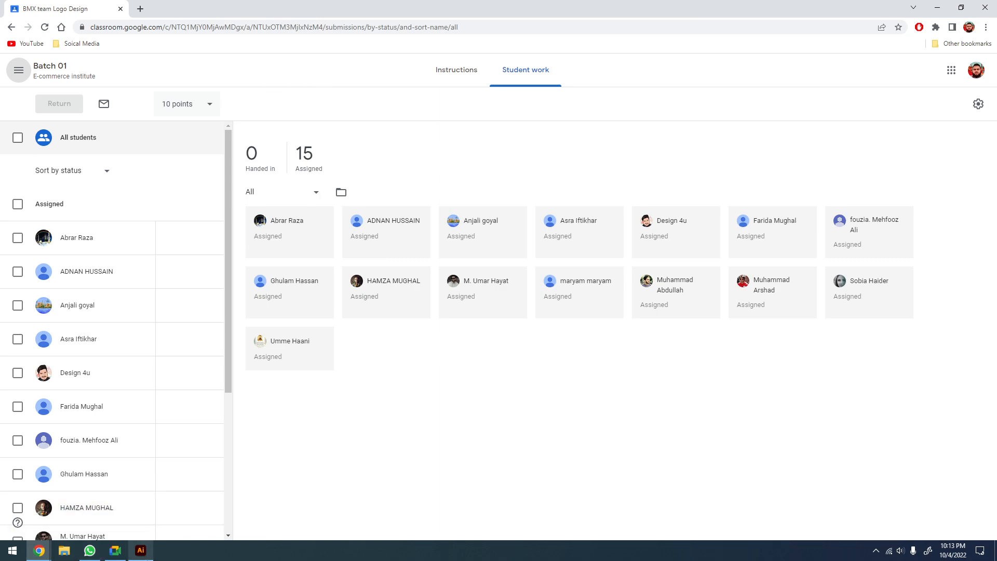
Switch back to Illustrator, move the curved striped shield logo to just above the empty square, and deselect it
{"action": "left_click", "coordinate": [140, 551]}
{"action": "left_click", "coordinate": [451, 303]}
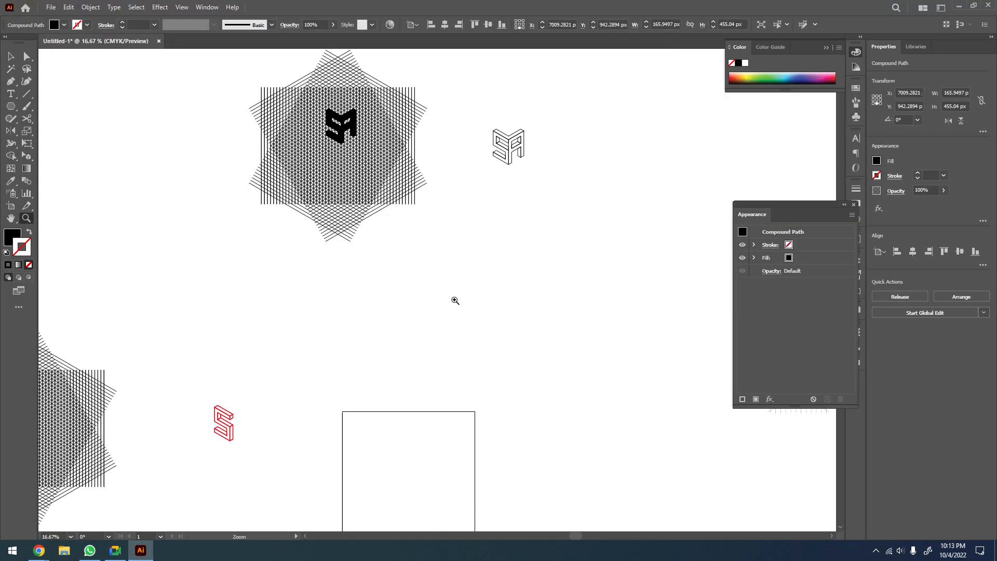
{"action": "key", "text": "z"}
{"action": "scroll", "coordinate": [405, 282], "scroll_direction": "down", "scroll_amount": 2}
{"action": "left_click_drag", "start_coordinate": [344, 311], "coordinate": [513, 357]}
{"action": "left_click_drag", "start_coordinate": [360, 254], "coordinate": [206, 385]}
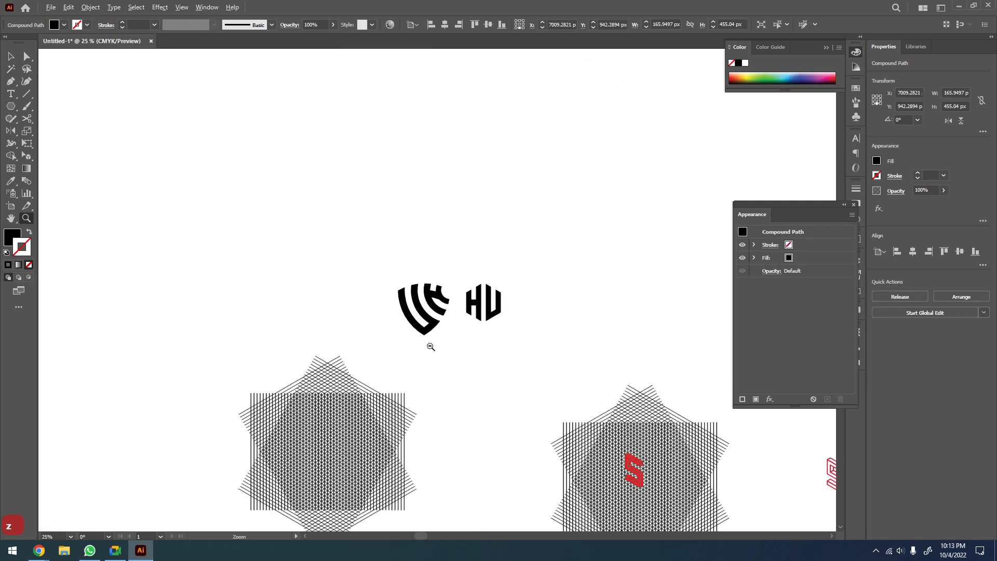
{"action": "left_click", "coordinate": [431, 347], "text": "alt"}
{"action": "key", "text": "v"}
{"action": "left_click", "coordinate": [219, 291]}
{"action": "left_click_drag", "start_coordinate": [219, 292], "coordinate": [439, 381]}
{"action": "key", "text": "z"}
{"action": "key", "text": "space"}
{"action": "key", "text": "z"}
{"action": "left_click_drag", "start_coordinate": [519, 314], "coordinate": [426, 387]}
{"action": "key", "text": "v"}
{"action": "left_click", "coordinate": [640, 339]}
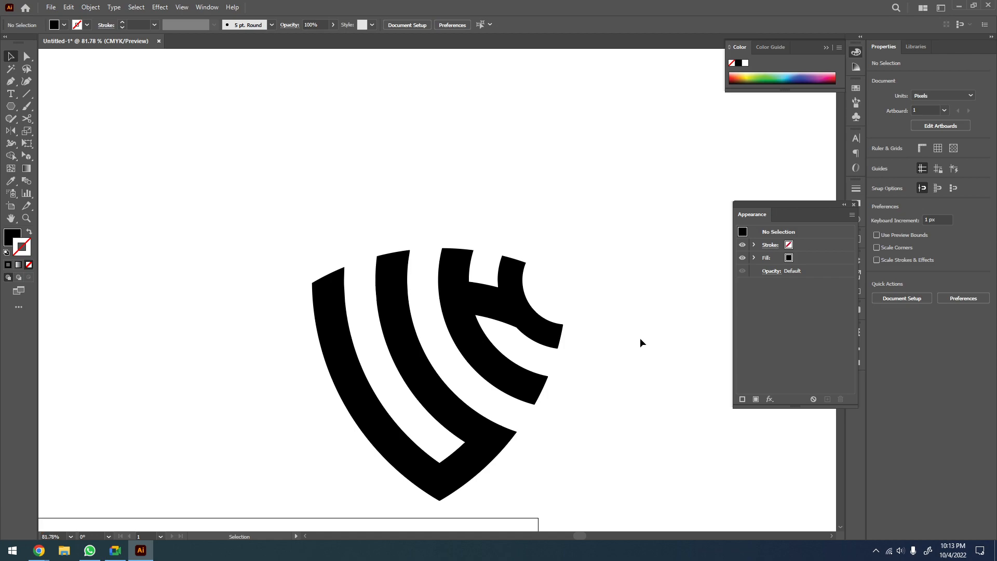
Switch to Chrome and run a Google image search for "isometric grid logo design"
{"action": "left_click", "coordinate": [39, 550]}
{"action": "left_click", "coordinate": [32, 498]}
{"action": "left_click", "coordinate": [145, 30]}
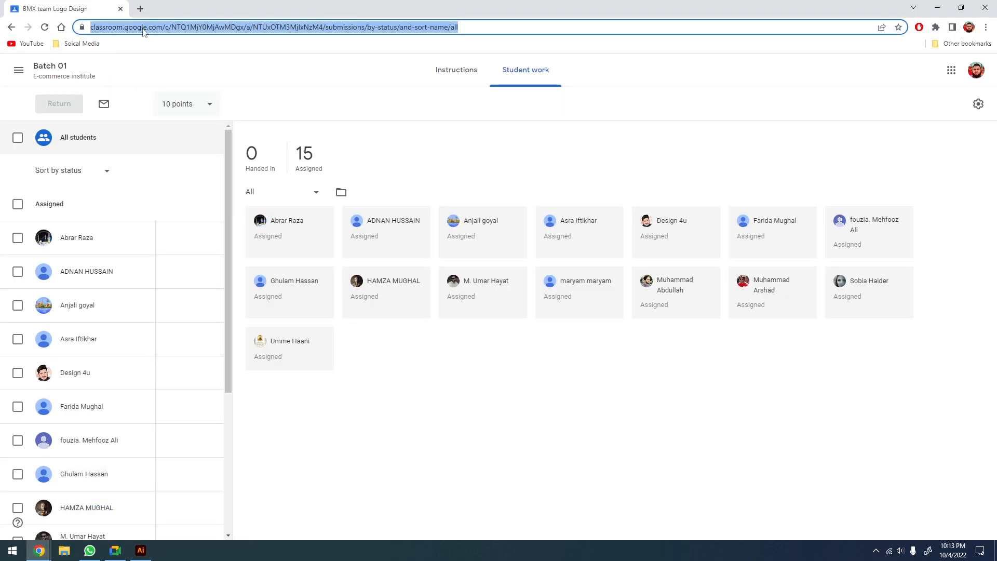
{"action": "type", "text": "is"}
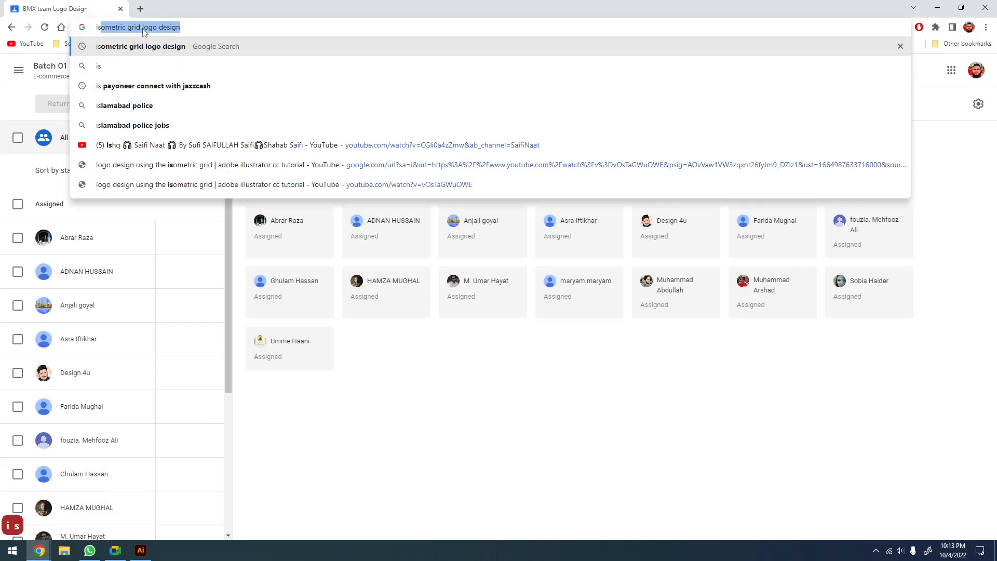
{"action": "key", "text": "Down"}
{"action": "key", "text": "Up"}
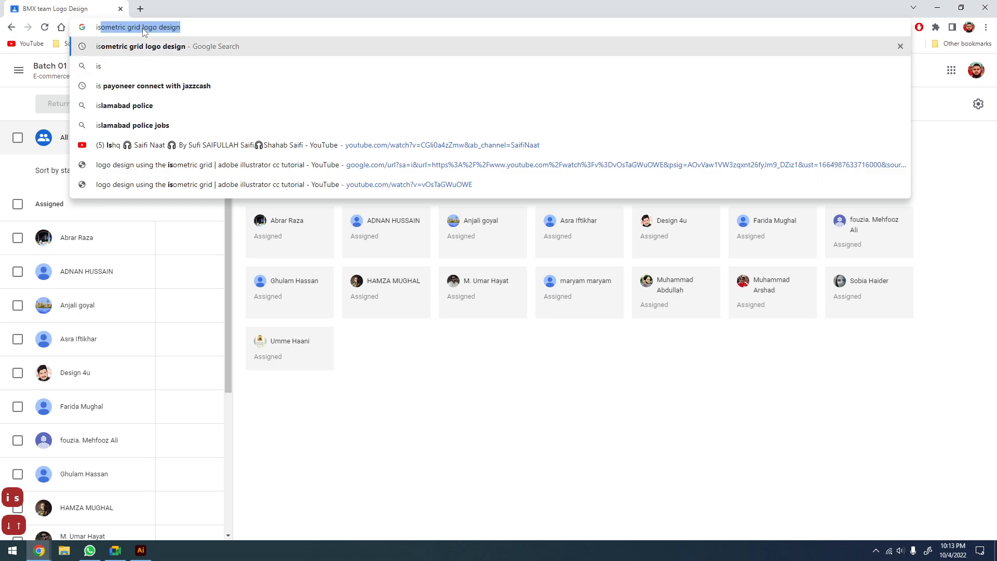
{"action": "key", "text": "Return"}
{"action": "left_click", "coordinate": [178, 114]}
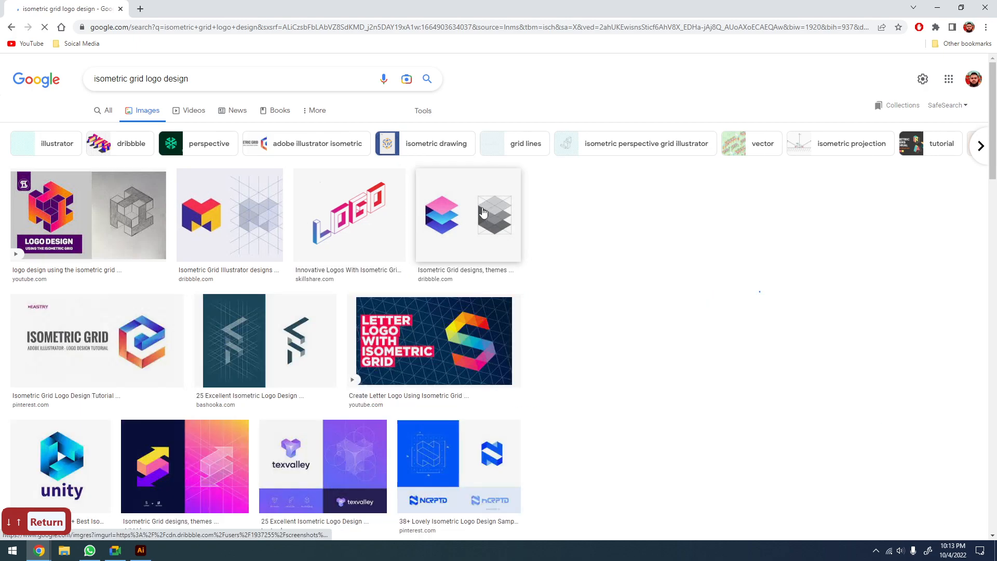
Preview several isometric grid logos in the image results, including the layered squares, M, N, texvalley and green hexagonal designs
{"action": "left_click", "coordinate": [483, 211]}
{"action": "scroll", "coordinate": [714, 155], "scroll_direction": "down", "scroll_amount": 4}
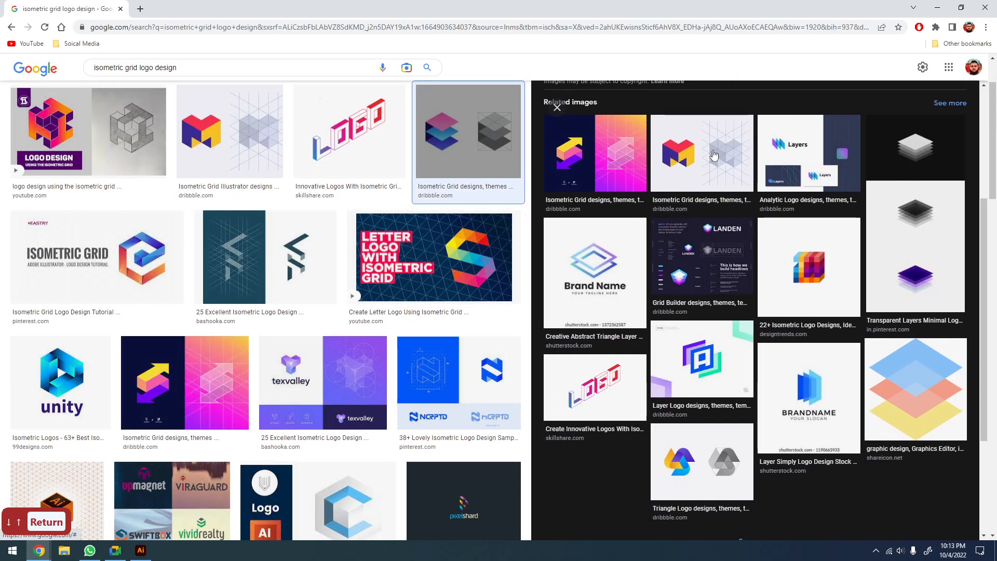
{"action": "left_click", "coordinate": [714, 154]}
{"action": "scroll", "coordinate": [434, 226], "scroll_direction": "down", "scroll_amount": 3}
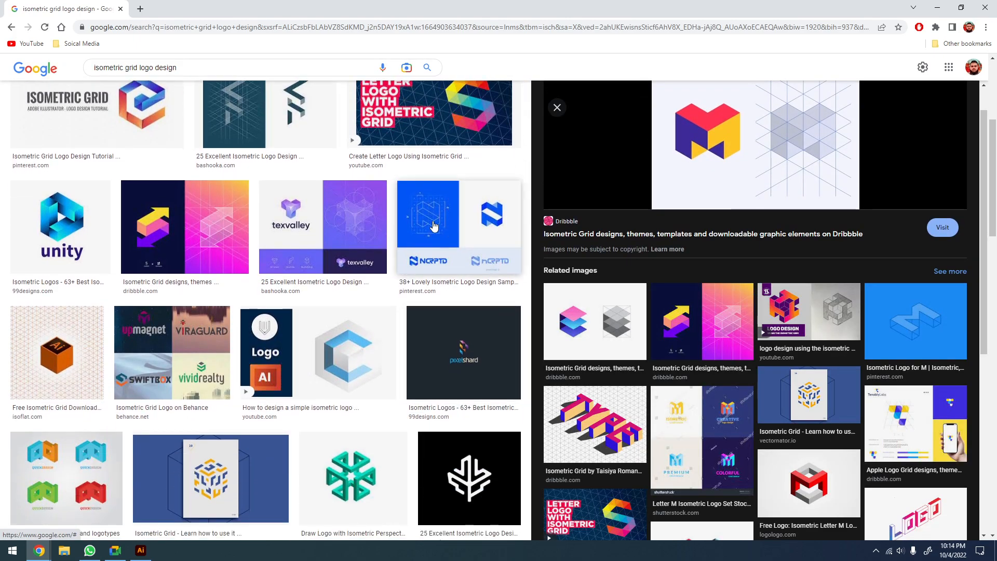
{"action": "left_click", "coordinate": [435, 226]}
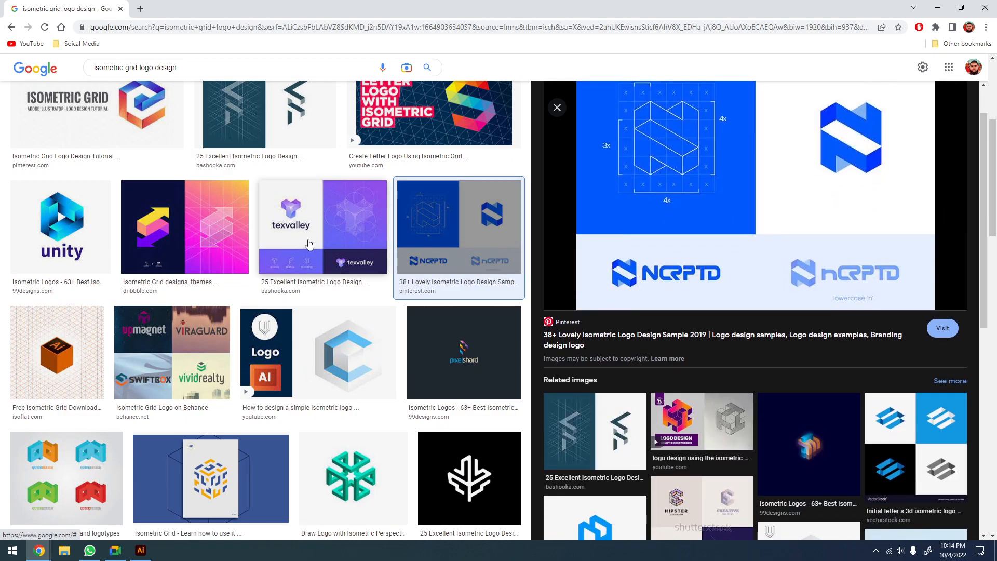
{"action": "left_click", "coordinate": [309, 244]}
{"action": "scroll", "coordinate": [363, 250], "scroll_direction": "down", "scroll_amount": 5}
{"action": "left_click", "coordinate": [376, 239]}
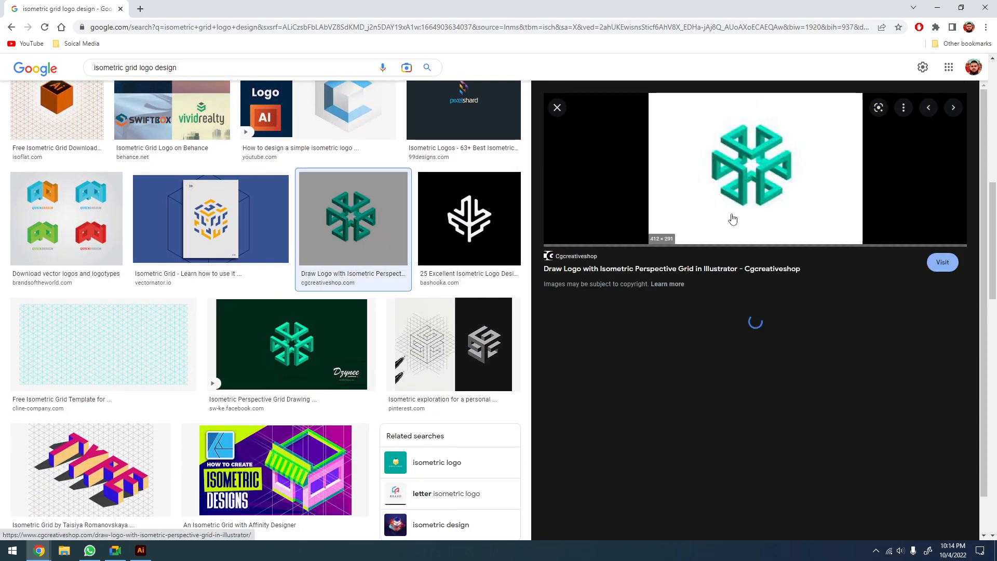
{"action": "scroll", "coordinate": [267, 220], "scroll_direction": "down", "scroll_amount": 2}
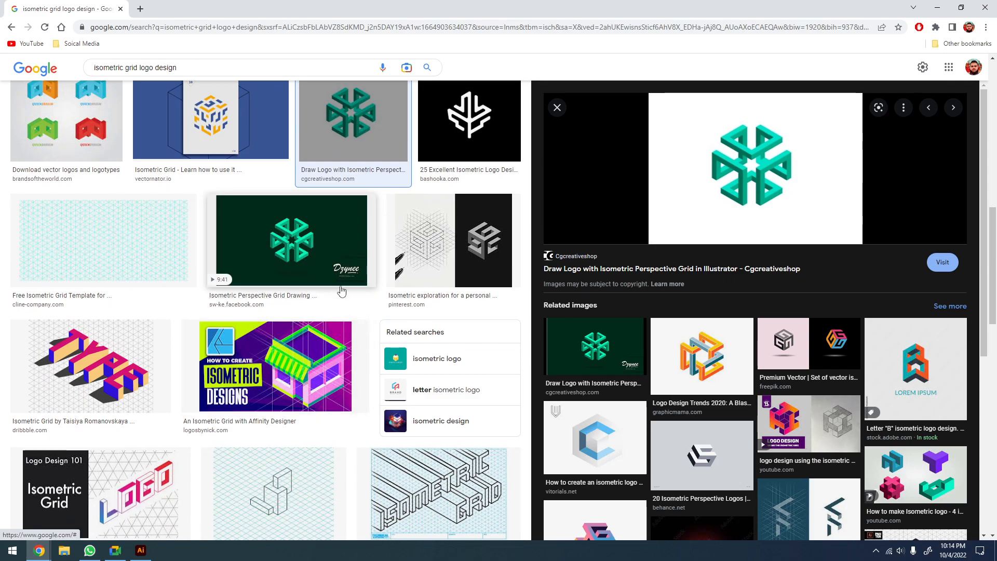
Scan further isometric grid logo results, and run an image search for "3 letter logo design in poligon"
{"action": "scroll", "coordinate": [341, 291], "scroll_direction": "down", "scroll_amount": 10}
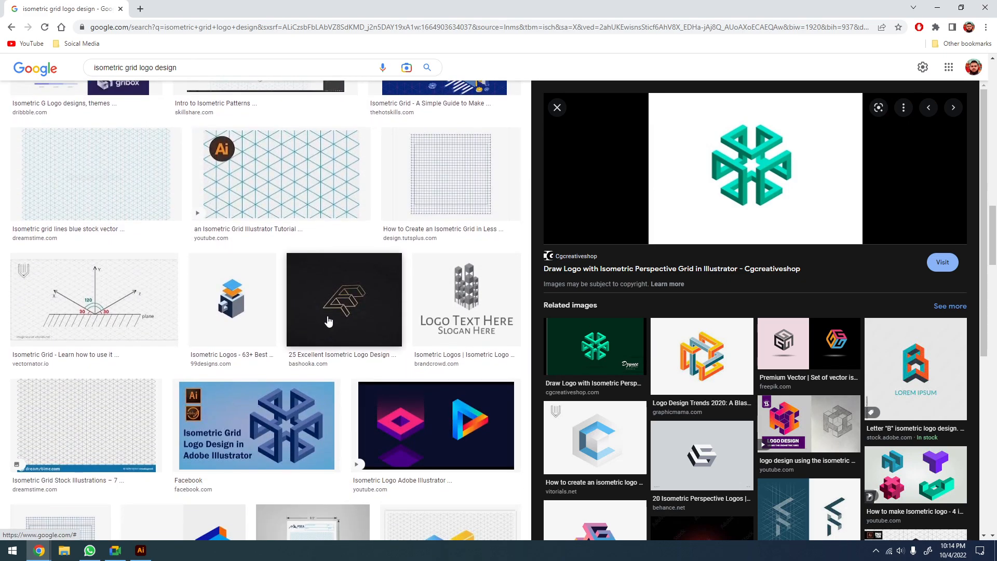
{"action": "scroll", "coordinate": [327, 321], "scroll_direction": "down", "scroll_amount": 8}
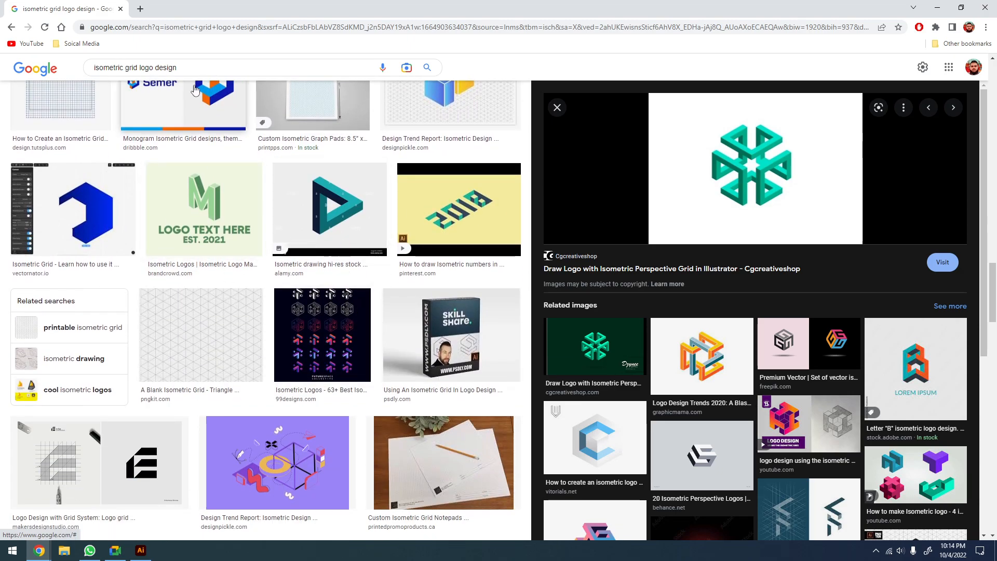
{"action": "left_click", "coordinate": [201, 69]}
{"action": "key", "text": "ctrl+a"}
{"action": "type", "text": "3"}
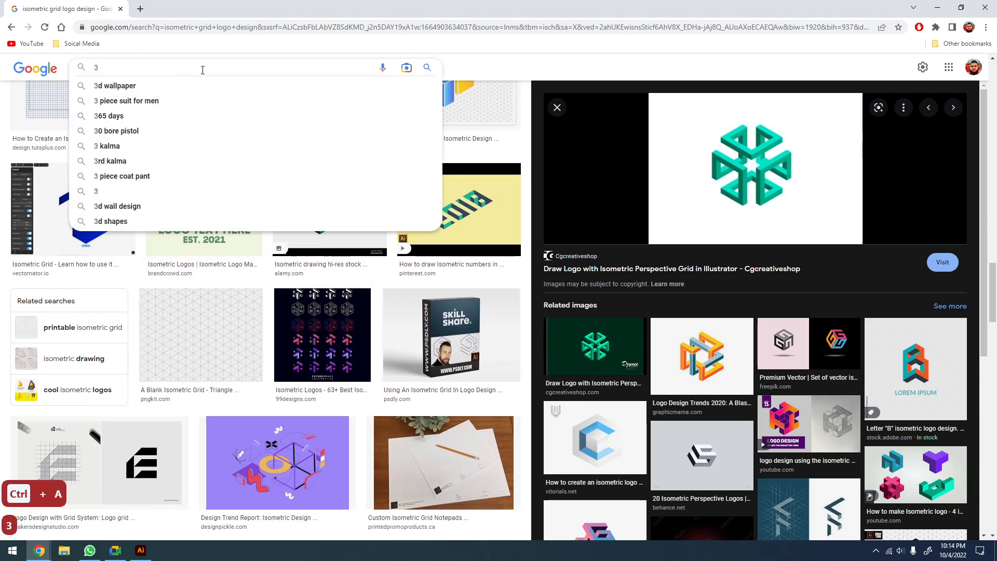
{"action": "type", "text": " leter"}
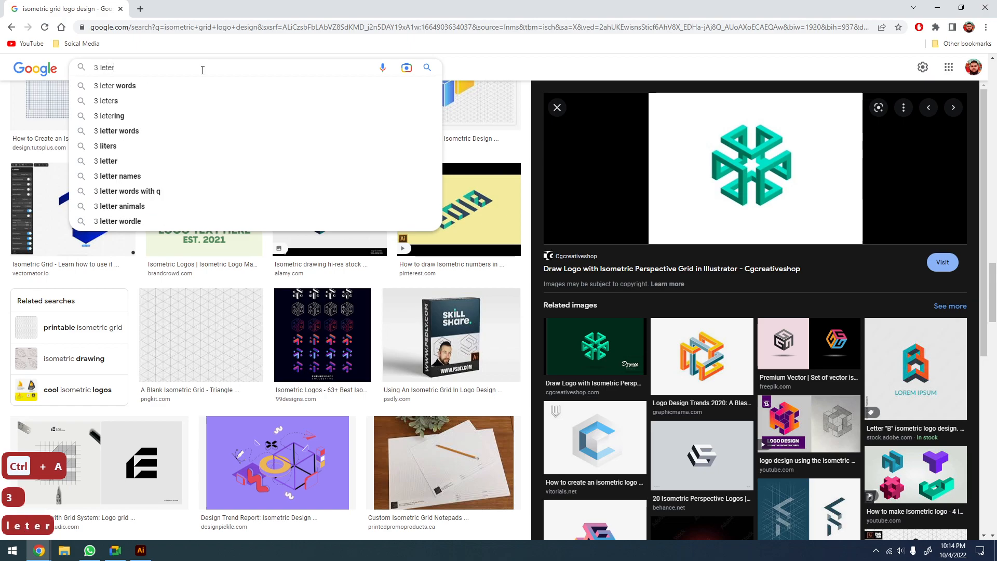
{"action": "key", "text": "BackSpace"}
{"action": "key", "text": "BackSpace"}
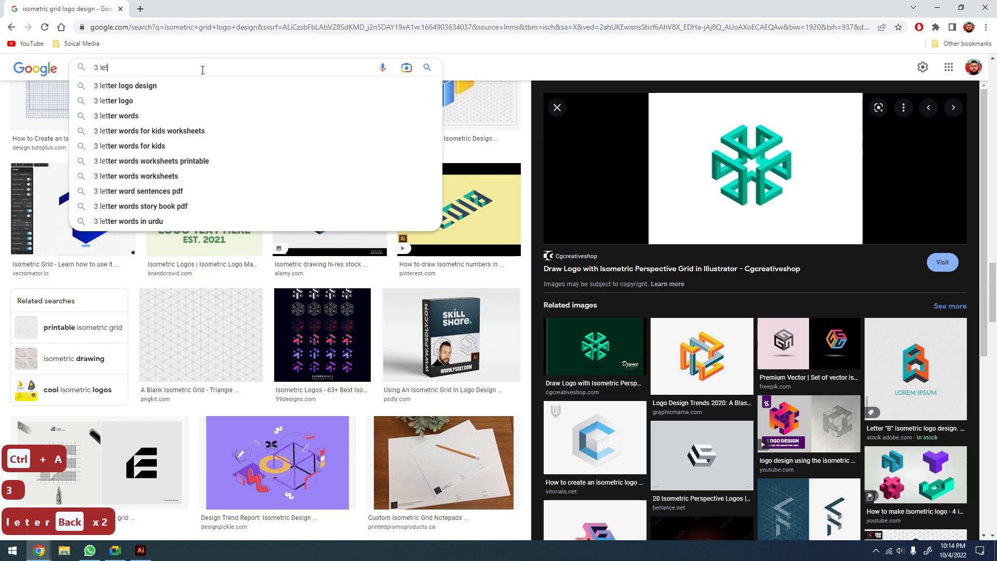
{"action": "key", "text": "Down"}
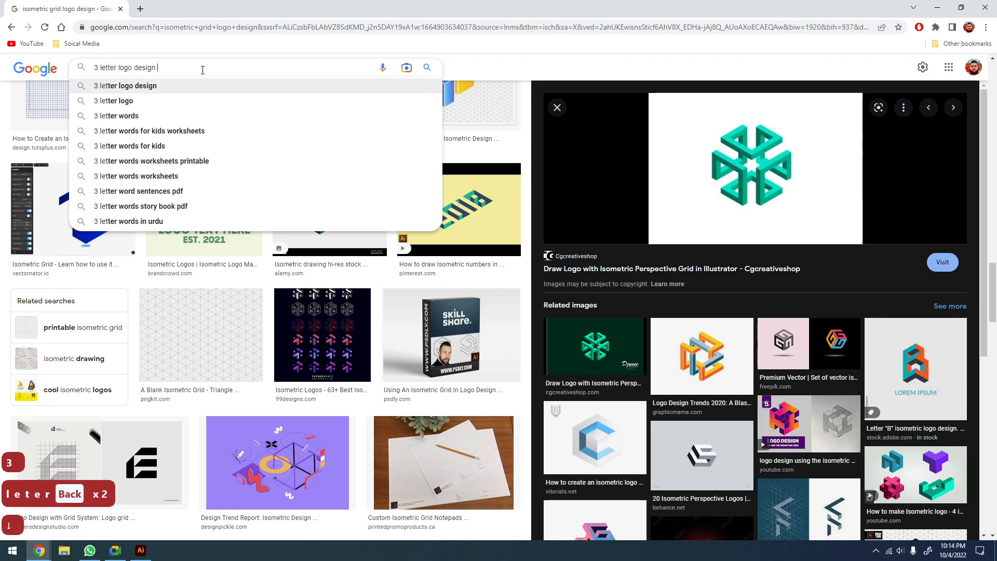
{"action": "type", "text": "in polo"}
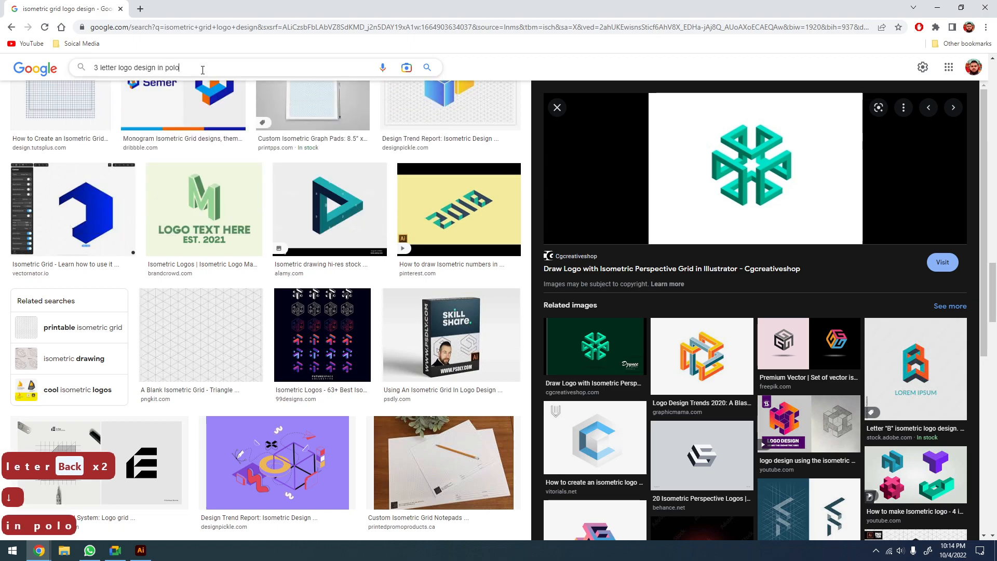
{"action": "key", "text": "BackSpace"}
{"action": "type", "text": "igon"}
{"action": "key", "text": "Return"}
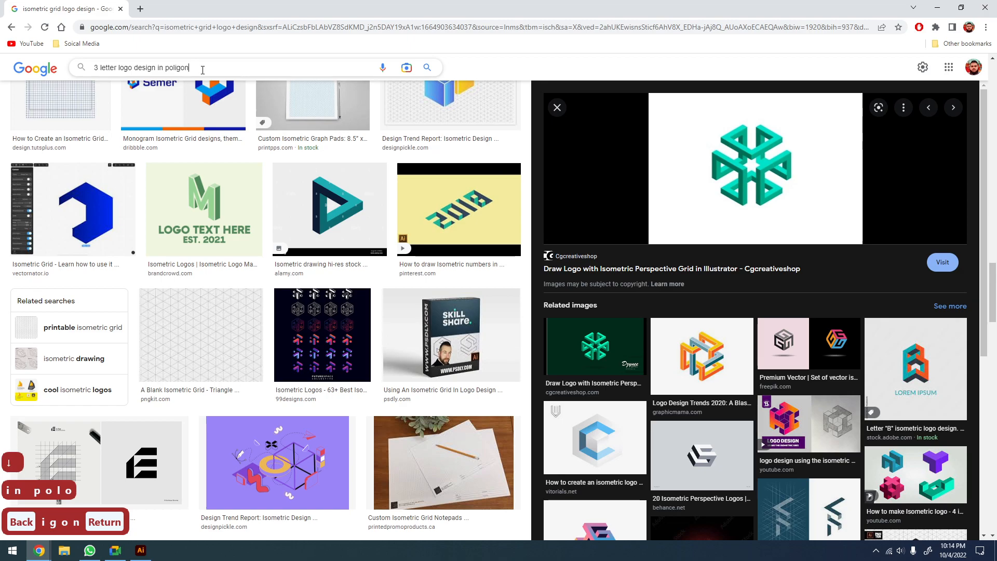
{"action": "key", "text": "Return"}
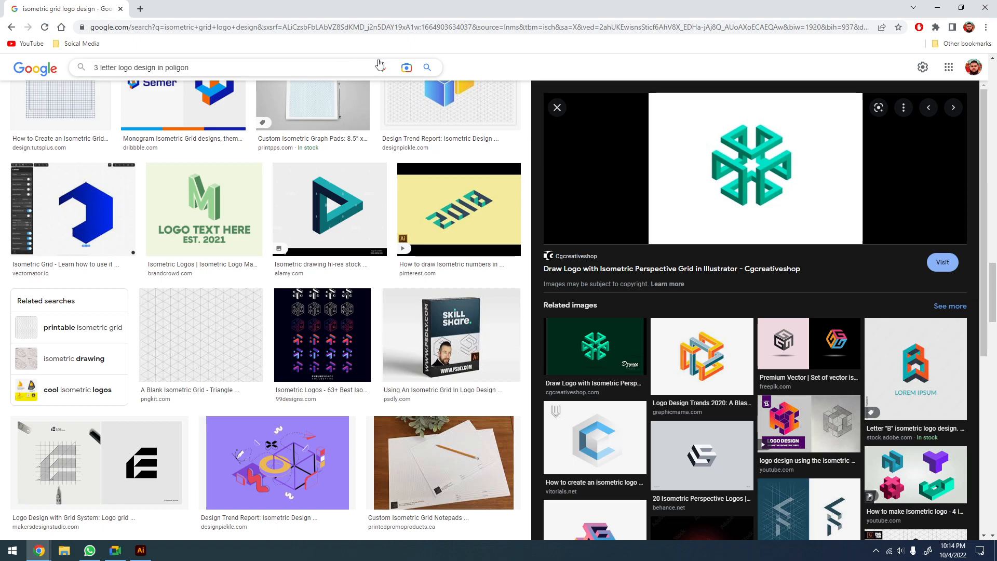
{"action": "left_click", "coordinate": [427, 67]}
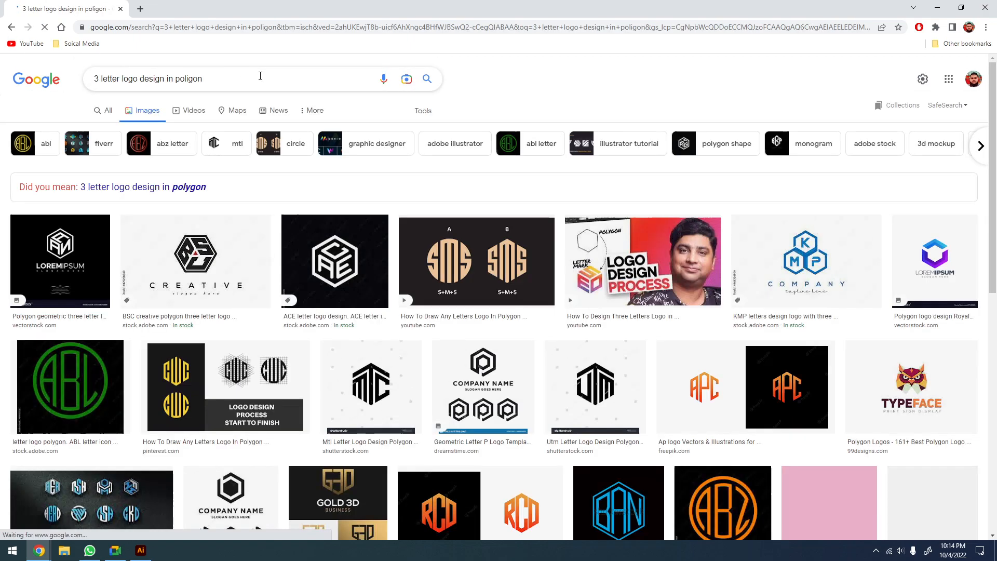
Switch to the corrected "polygon" search and preview the ACE hexagon logo and the three-letter Logo Design Process video image
{"action": "left_click", "coordinate": [195, 187]}
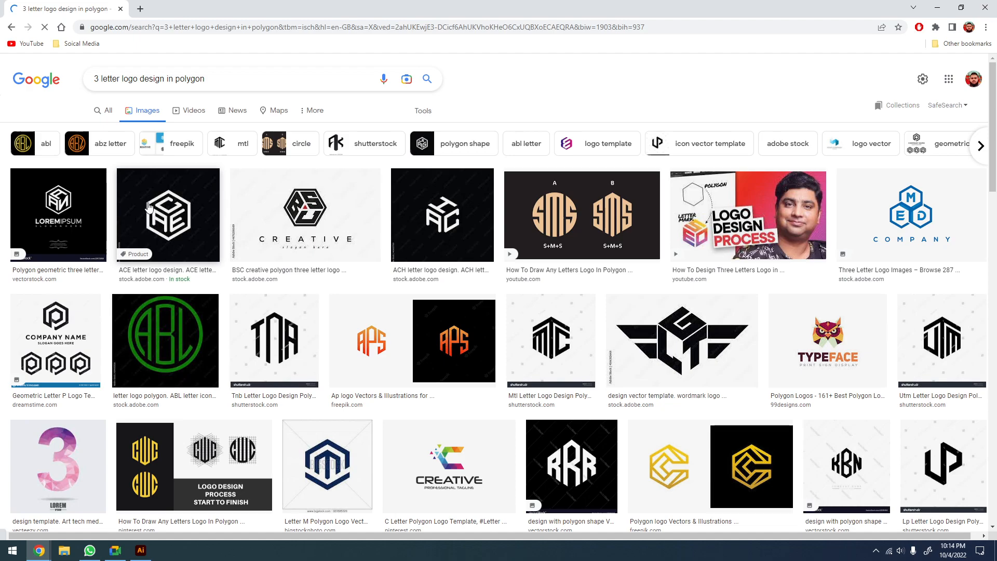
{"action": "left_click", "coordinate": [168, 219]}
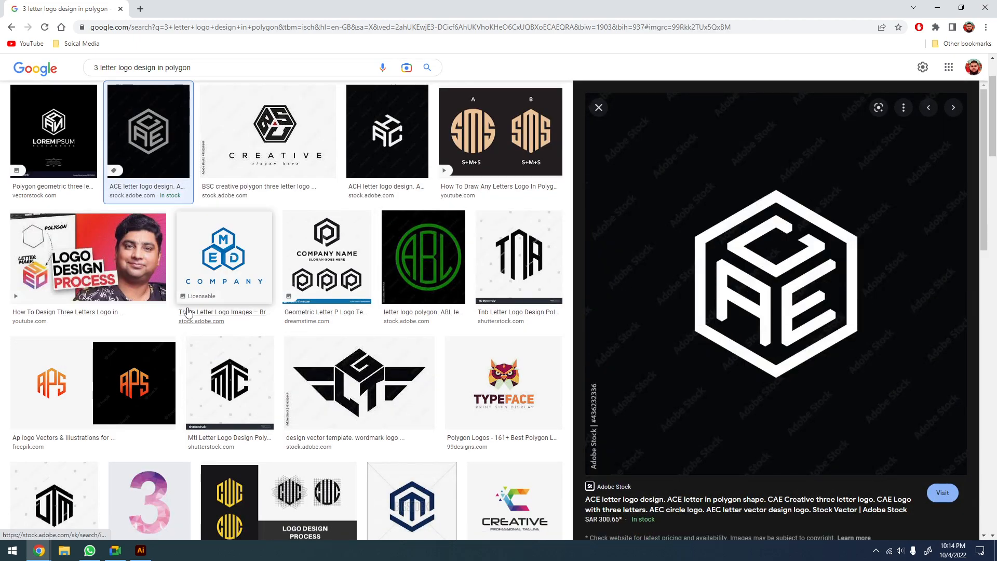
{"action": "left_click", "coordinate": [88, 257]}
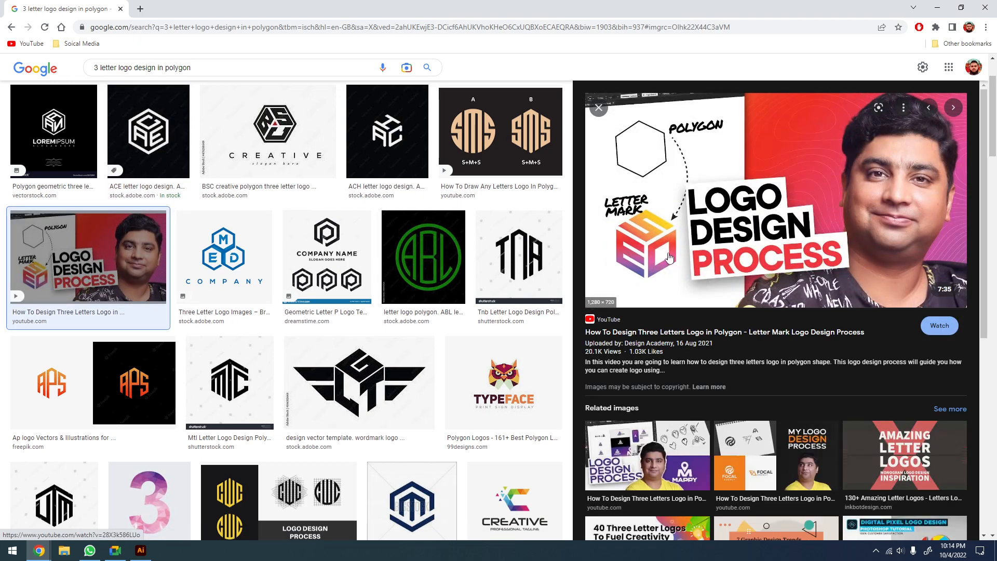
Switch to Illustrator and draw a hexagon about 644 px wide in the empty area between the striped shield and the grid logos
{"action": "left_click", "coordinate": [141, 550]}
{"action": "key", "text": "z"}
{"action": "left_click_drag", "start_coordinate": [577, 361], "coordinate": [522, 361]}
{"action": "left_click_drag", "start_coordinate": [675, 412], "coordinate": [383, 332]}
{"action": "left_click", "coordinate": [508, 334]}
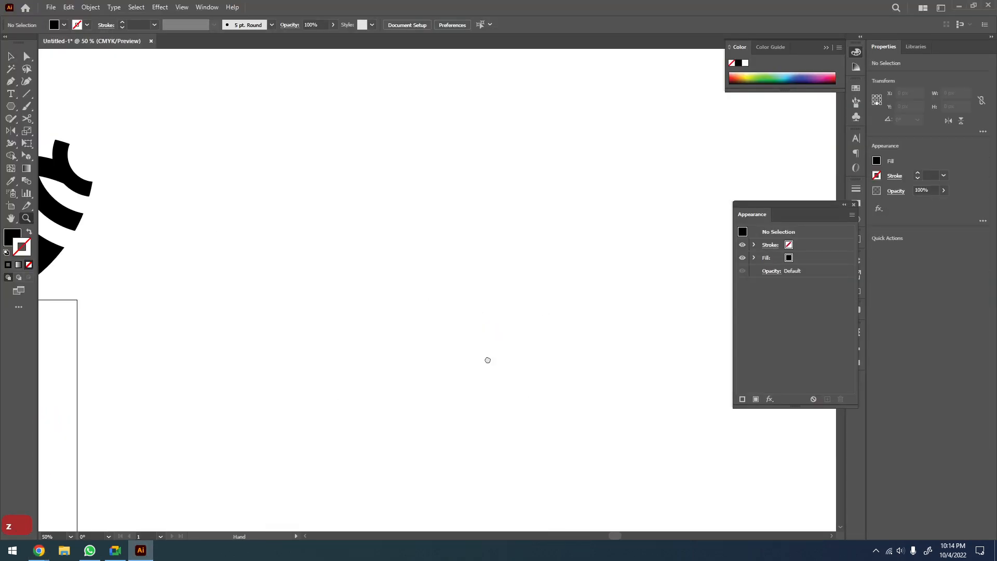
{"action": "left_click_drag", "start_coordinate": [525, 361], "coordinate": [416, 347]}
{"action": "key", "text": "m"}
{"action": "left_click_drag", "start_coordinate": [16, 110], "coordinate": [70, 142]}
{"action": "left_click_drag", "start_coordinate": [372, 271], "coordinate": [487, 283]}
Rotate the hexagon so one corner points straight up, and swap its fill and stroke to leave only a black outline
{"action": "key", "text": "v"}
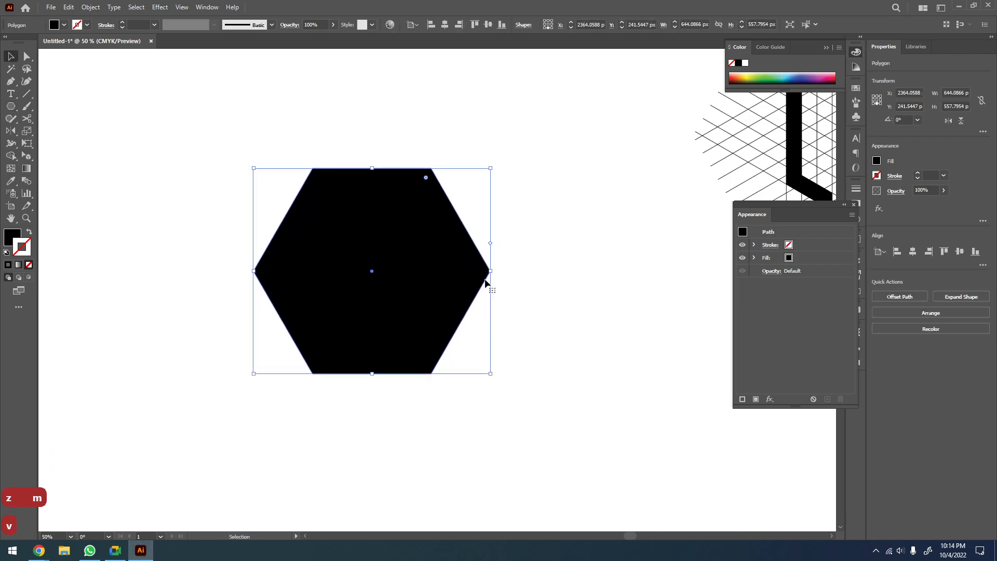
{"action": "left_click", "coordinate": [494, 319]}
{"action": "left_click", "coordinate": [443, 331]}
{"action": "mouse_move", "coordinate": [496, 271]}
{"action": "left_mouse_down"}
{"action": "mouse_move", "coordinate": [479, 383]}
{"action": "mouse_move", "coordinate": [397, 420]}
{"action": "left_mouse_up"}
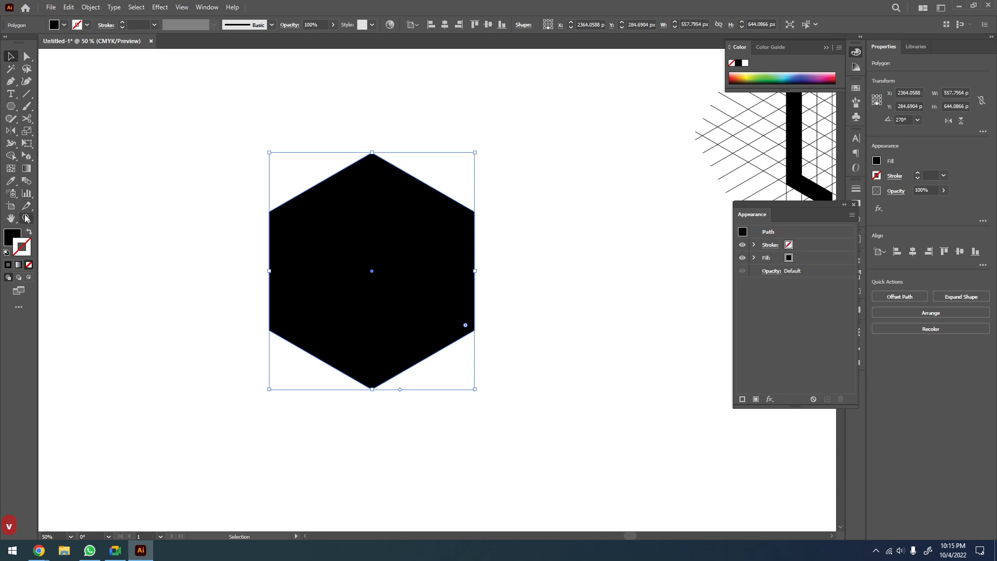
{"action": "left_click", "coordinate": [29, 232]}
{"action": "left_click", "coordinate": [114, 270]}
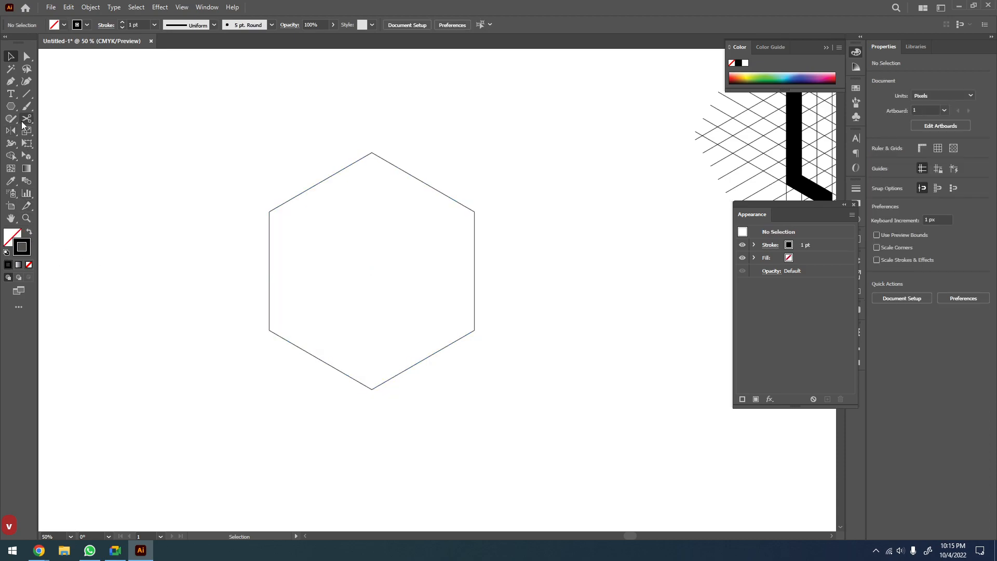
Draw three straight lines joining the hexagon's opposite corners through its center with the Line Segment tool
{"action": "left_click", "coordinate": [26, 93]}
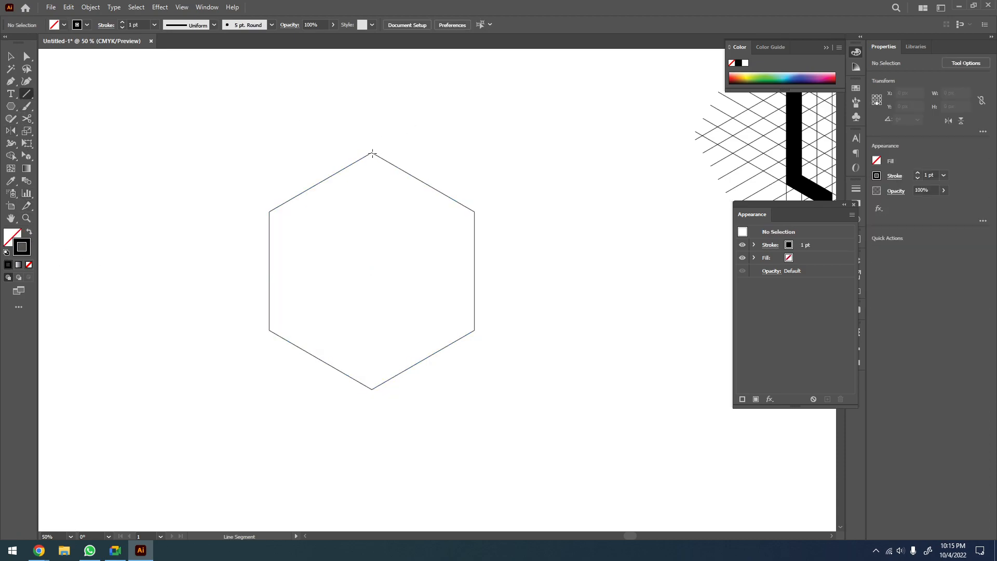
{"action": "left_click_drag", "start_coordinate": [372, 154], "coordinate": [372, 388]}
{"action": "left_click_drag", "start_coordinate": [269, 211], "coordinate": [474, 330]}
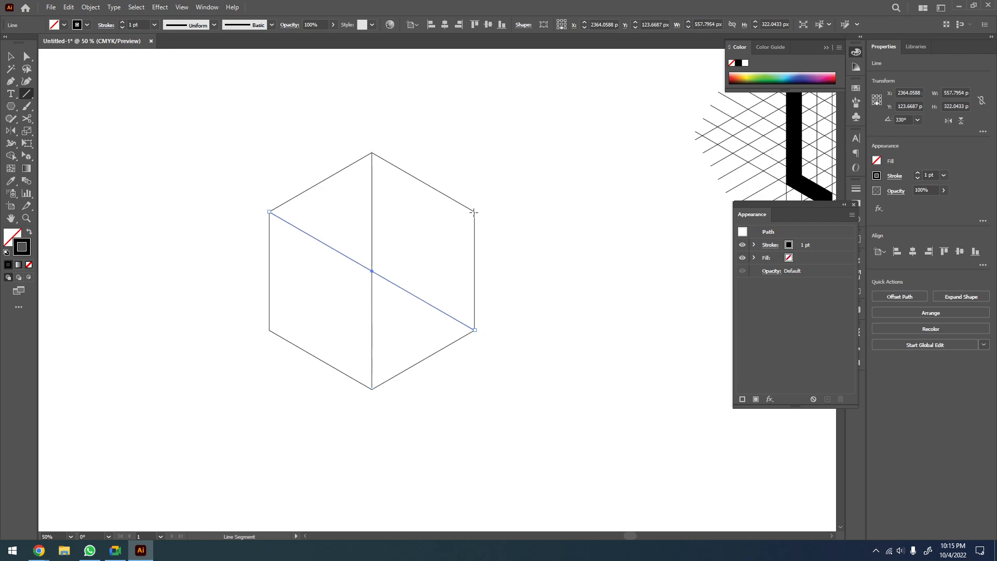
{"action": "left_click_drag", "start_coordinate": [417, 247], "coordinate": [269, 329]}
Select the hexagon with its diagonals and merge the two upper triangles into one top face with Shape Builder
{"action": "key", "text": "v"}
{"action": "left_click_drag", "start_coordinate": [512, 170], "coordinate": [294, 374]}
{"action": "key", "text": "z"}
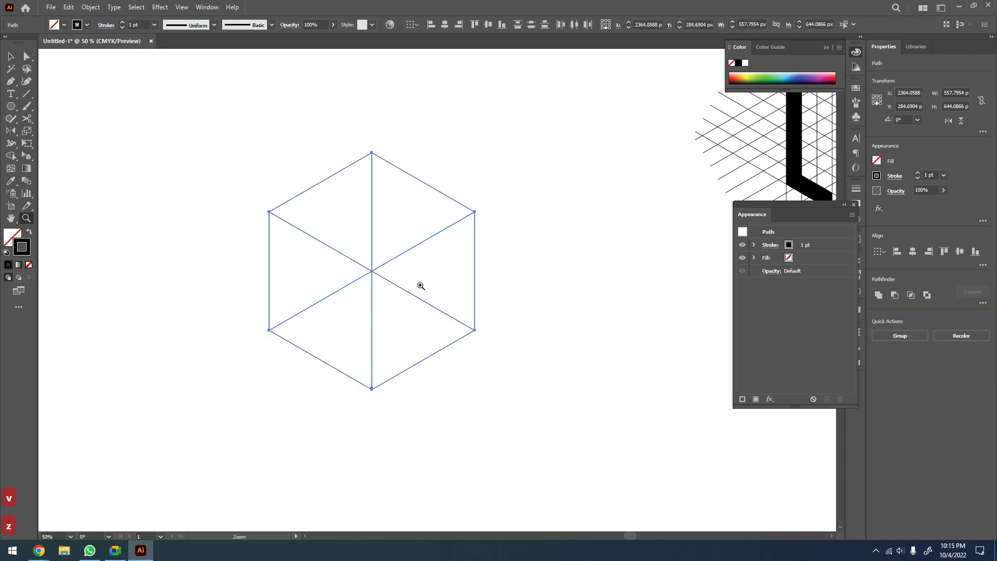
{"action": "left_click", "coordinate": [419, 285]}
{"action": "key", "text": "shift+m"}
{"action": "left_click_drag", "start_coordinate": [345, 195], "coordinate": [426, 209]}
{"action": "left_click_drag", "start_coordinate": [466, 323], "coordinate": [453, 365]}
{"action": "key", "text": "ctrl+z"}
{"action": "key", "text": "v"}
{"action": "left_click_drag", "start_coordinate": [572, 185], "coordinate": [340, 421]}
{"action": "key", "text": "shift+m"}
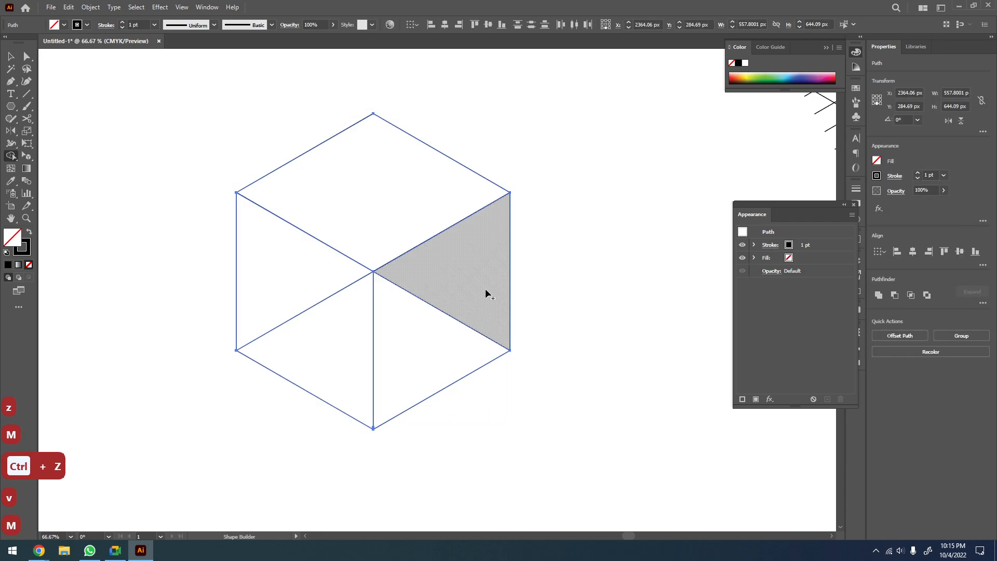
Extend the lower end of the vertical center line slightly past the hexagon's bottom corner with Direct Selection
{"action": "key", "text": "v"}
{"action": "key", "text": "a"}
{"action": "left_click", "coordinate": [364, 396]}
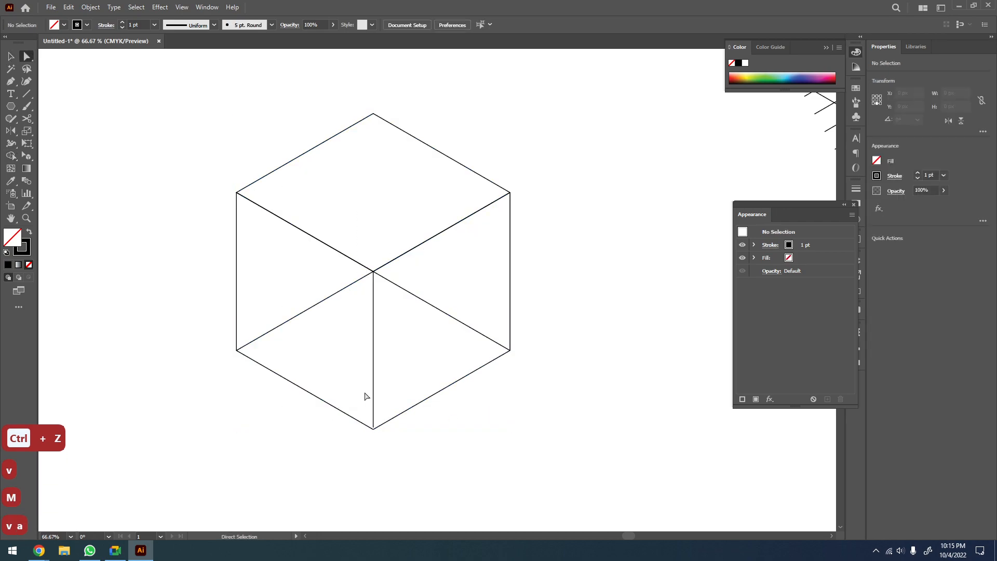
{"action": "key", "text": "a"}
{"action": "left_click_drag", "start_coordinate": [373, 430], "coordinate": [374, 444]}
Merge the two right triangles and the two left triangles into the cube's side faces with Shape Builder
{"action": "left_click_drag", "start_coordinate": [566, 162], "coordinate": [237, 457]}
{"action": "key", "text": "shift+m"}
{"action": "left_click_drag", "start_coordinate": [476, 275], "coordinate": [434, 349]}
{"action": "left_click_drag", "start_coordinate": [296, 262], "coordinate": [322, 353]}
{"action": "key", "text": "v"}
{"action": "left_click", "coordinate": [558, 152]}
Select the cube's three faces and place a duplicate of them below the hexagonal grid monogram
{"action": "left_click_drag", "start_coordinate": [556, 118], "coordinate": [275, 297]}
{"action": "left_click_drag", "start_coordinate": [479, 369], "coordinate": [233, 353]}
{"action": "scroll", "coordinate": [242, 352], "scroll_direction": "down", "scroll_amount": 3}
{"action": "left_click_drag", "start_coordinate": [347, 385], "coordinate": [356, 364]}
{"action": "key", "text": "v"}
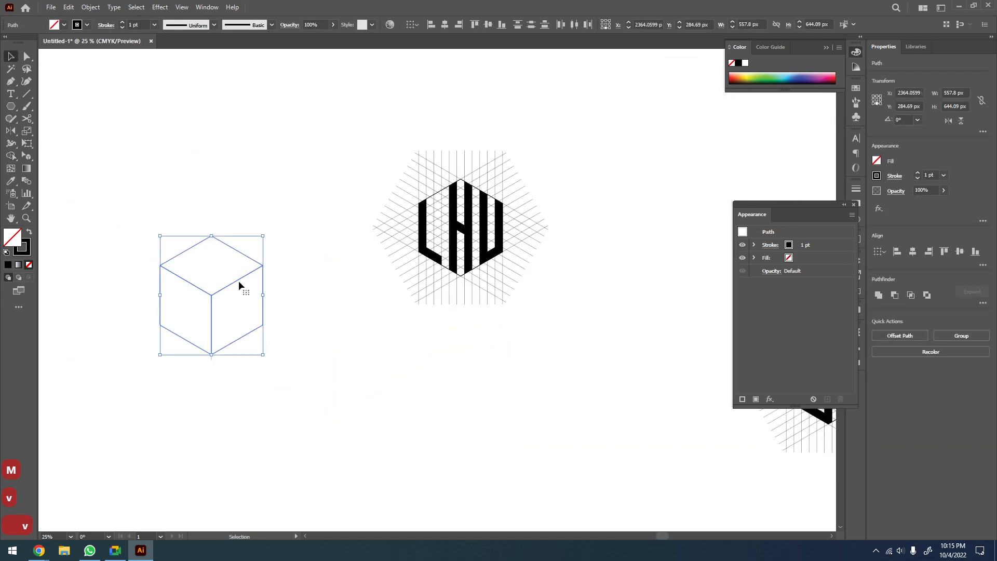
{"action": "left_click_drag", "start_coordinate": [240, 282], "coordinate": [424, 405]}
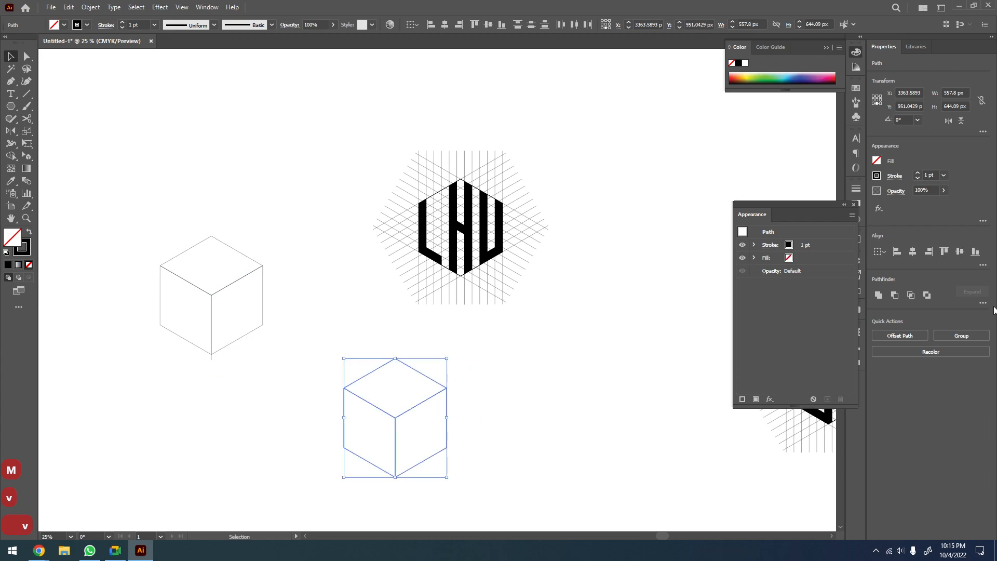
Offset the duplicated cube faces inward by -10 px with mitered joins
{"action": "left_click", "coordinate": [903, 335]}
{"action": "scroll", "coordinate": [682, 174], "scroll_direction": "down", "scroll_amount": 12}
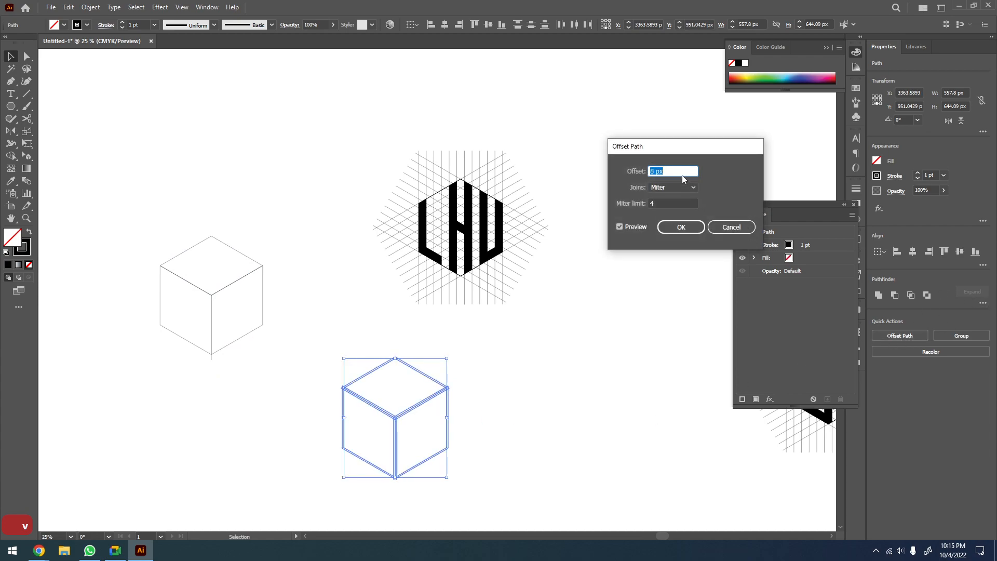
{"action": "scroll", "coordinate": [682, 173], "scroll_direction": "down", "scroll_amount": 2}
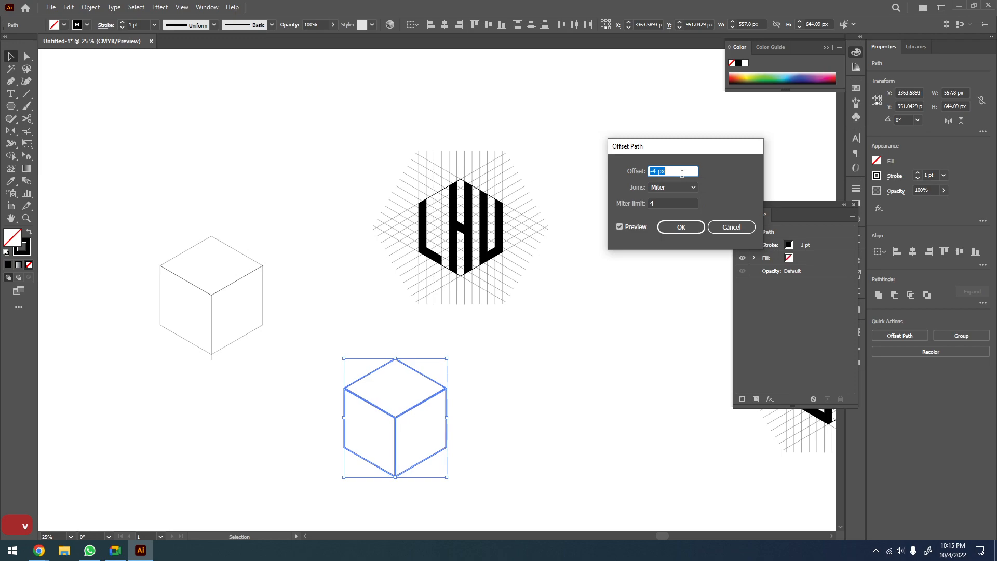
{"action": "scroll", "coordinate": [681, 173], "scroll_direction": "down", "scroll_amount": 2}
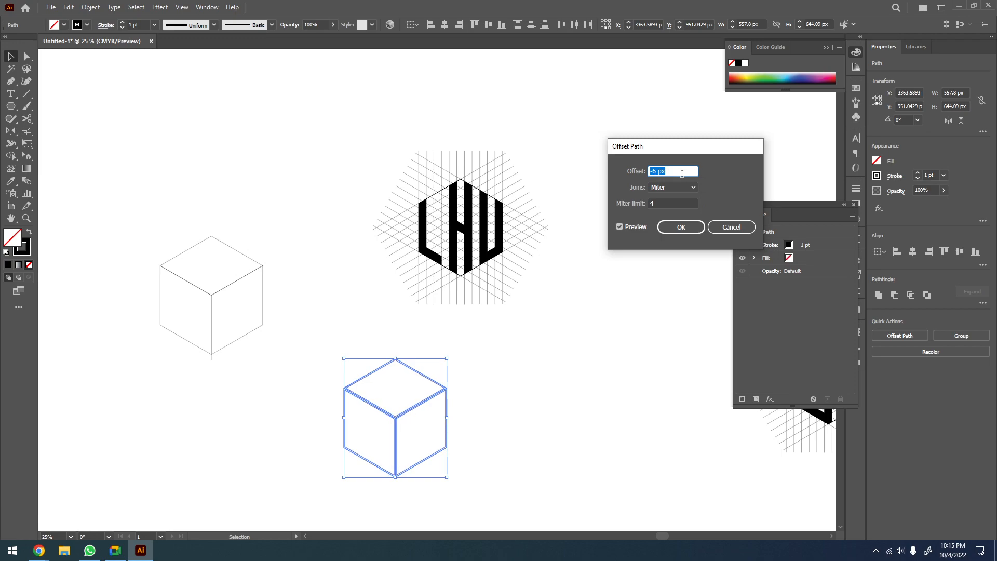
{"action": "type", "text": "-10"}
{"action": "key", "text": "Tab"}
{"action": "left_click", "coordinate": [681, 228]}
Move the three inset faces out of the duplicated cube to the empty space below the original cube and deselect them
{"action": "key", "text": "v"}
{"action": "scroll", "coordinate": [547, 403], "scroll_direction": "down", "scroll_amount": 5}
{"action": "scroll", "coordinate": [547, 403], "scroll_direction": "left", "scroll_amount": 3}
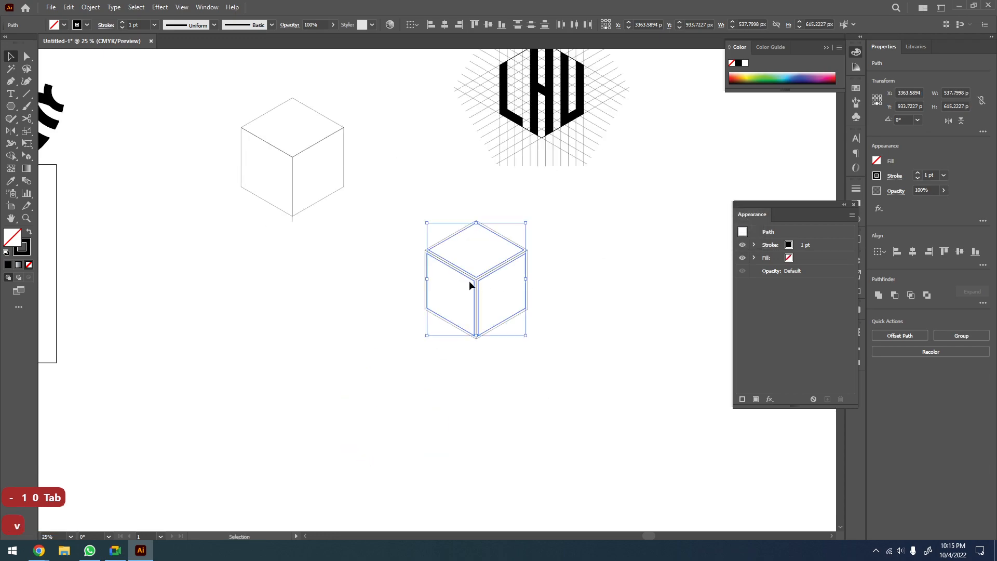
{"action": "left_click_drag", "start_coordinate": [500, 263], "coordinate": [301, 364]}
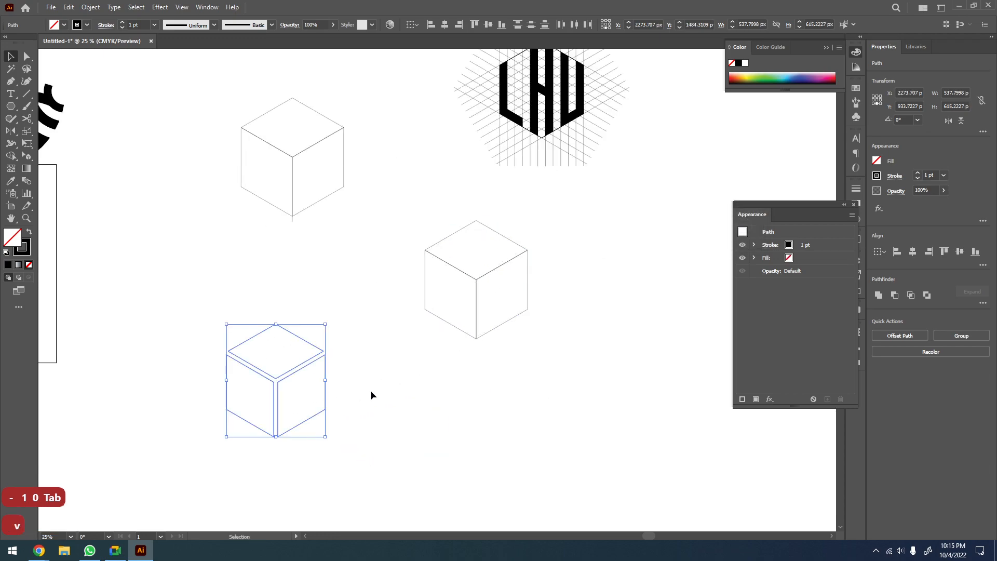
{"action": "left_click", "coordinate": [358, 364]}
Add a point text reading "QW" in the empty space beside the cube made of inset faces
{"action": "key", "text": "z"}
{"action": "left_click_drag", "start_coordinate": [320, 315], "coordinate": [195, 451]}
{"action": "scroll", "coordinate": [323, 366], "scroll_direction": "down", "scroll_amount": 2}
{"action": "key", "text": "space"}
{"action": "left_click_drag", "start_coordinate": [443, 341], "coordinate": [327, 314]}
{"action": "key", "text": "space"}
{"action": "left_click_drag", "start_coordinate": [322, 348], "coordinate": [294, 384]}
{"action": "key", "text": "v"}
{"action": "key", "text": "space"}
{"action": "left_click_drag", "start_coordinate": [467, 321], "coordinate": [454, 300]}
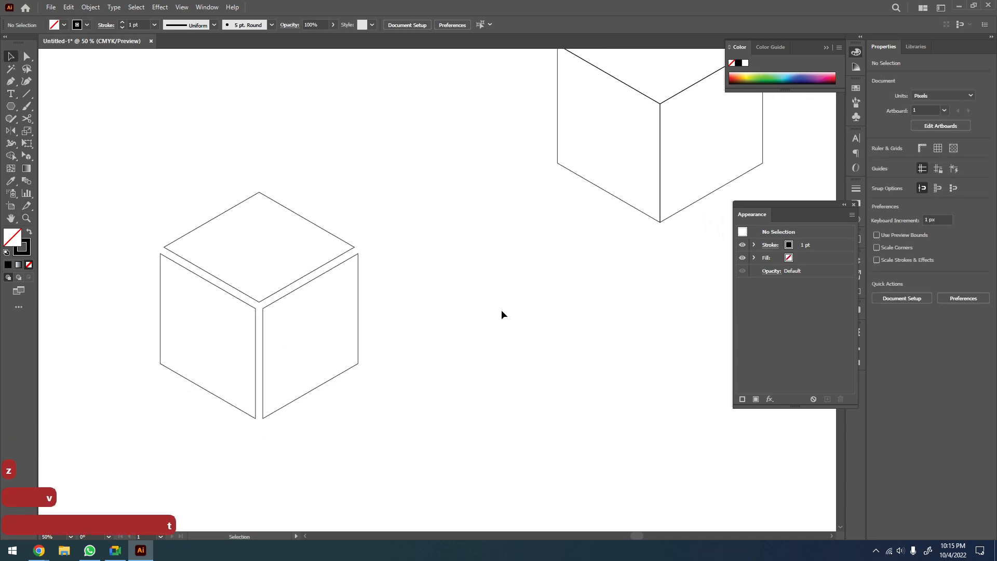
{"action": "key", "text": "t"}
{"action": "left_click", "coordinate": [476, 339]}
{"action": "type", "text": "qw"}
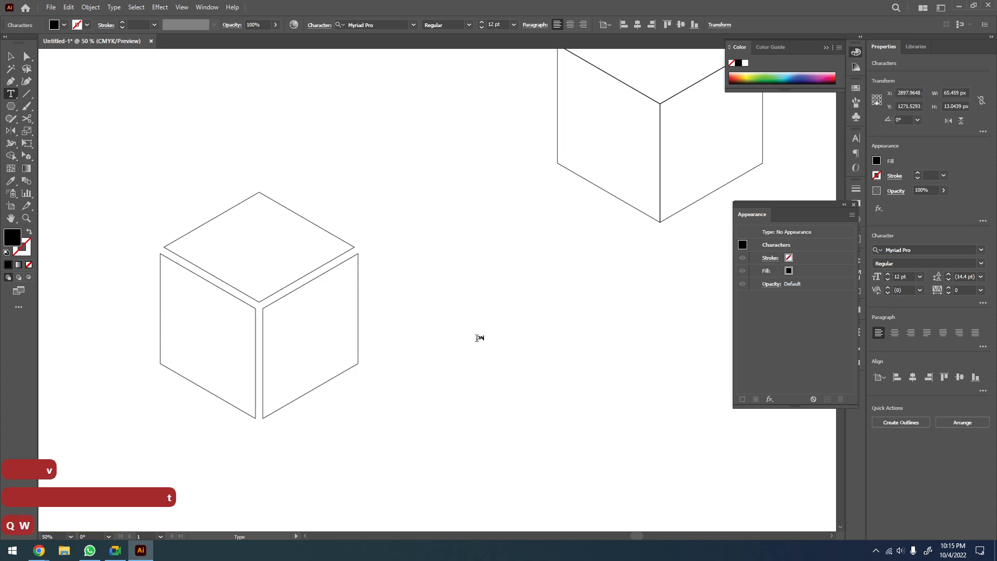
{"action": "key", "text": "Escape"}
{"action": "key", "text": "v"}
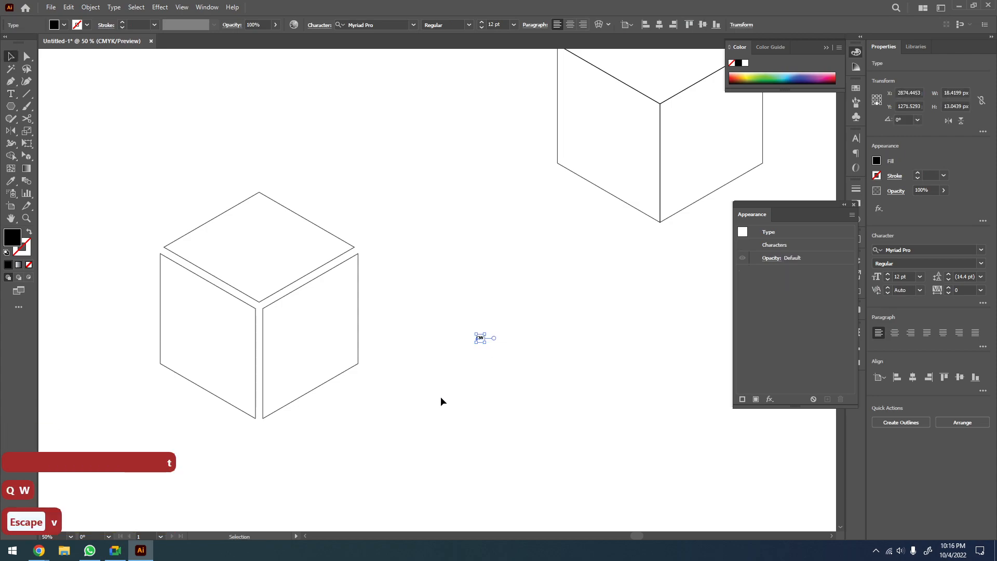
Scale the inset-face cube down to a small size closer to that of the QW text, and deselect it
{"action": "left_click", "coordinate": [355, 246]}
{"action": "left_click_drag", "start_coordinate": [358, 192], "coordinate": [429, 353]}
{"action": "key", "text": "z"}
{"action": "key", "text": "v"}
{"action": "left_click", "coordinate": [480, 385]}
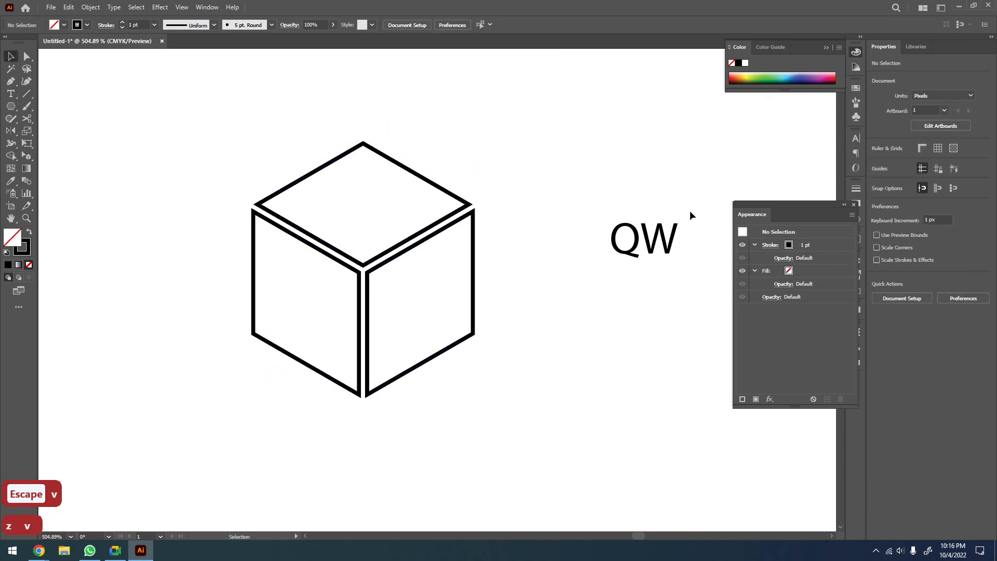
Move the QW text beside the cube's lower part and replace its content with "SMS"
{"action": "left_click_drag", "start_coordinate": [656, 242], "coordinate": [567, 391]}
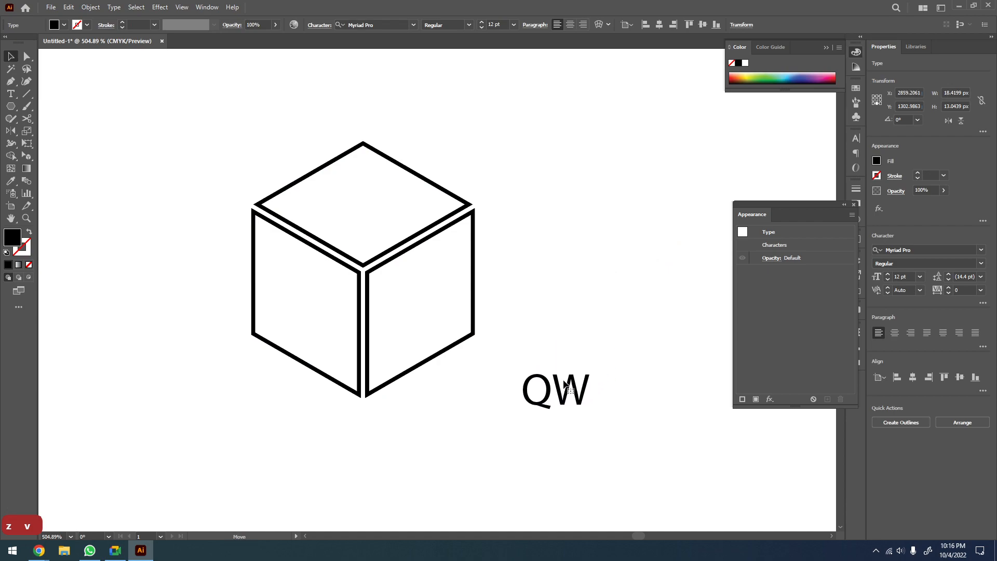
{"action": "double_click", "coordinate": [565, 391]}
{"action": "key", "text": "ctrl+a"}
{"action": "type", "text": "MS"}
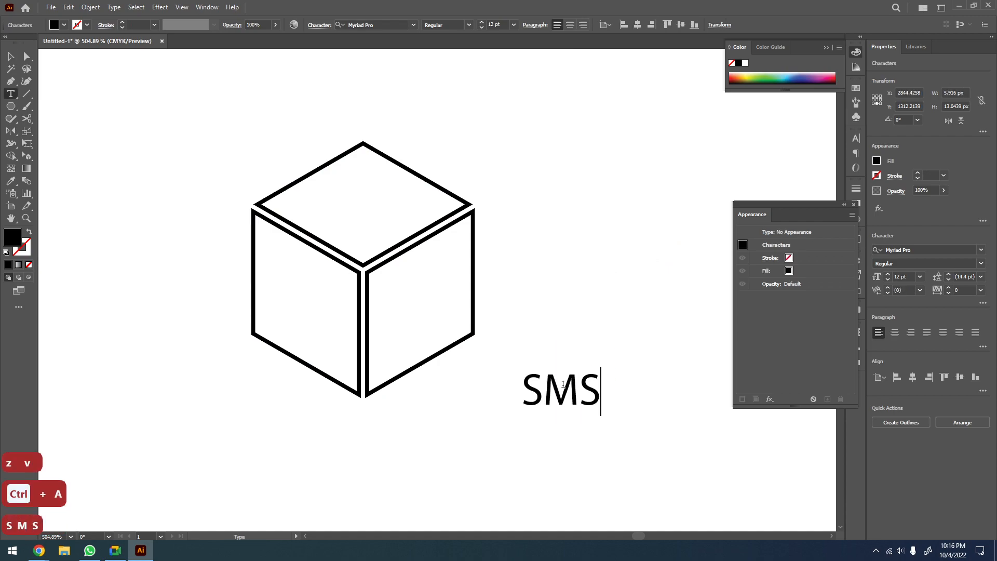
Set the SMS text's font to Outfit Bold and move the text just below the cube's lower edge
{"action": "key", "text": "Escape"}
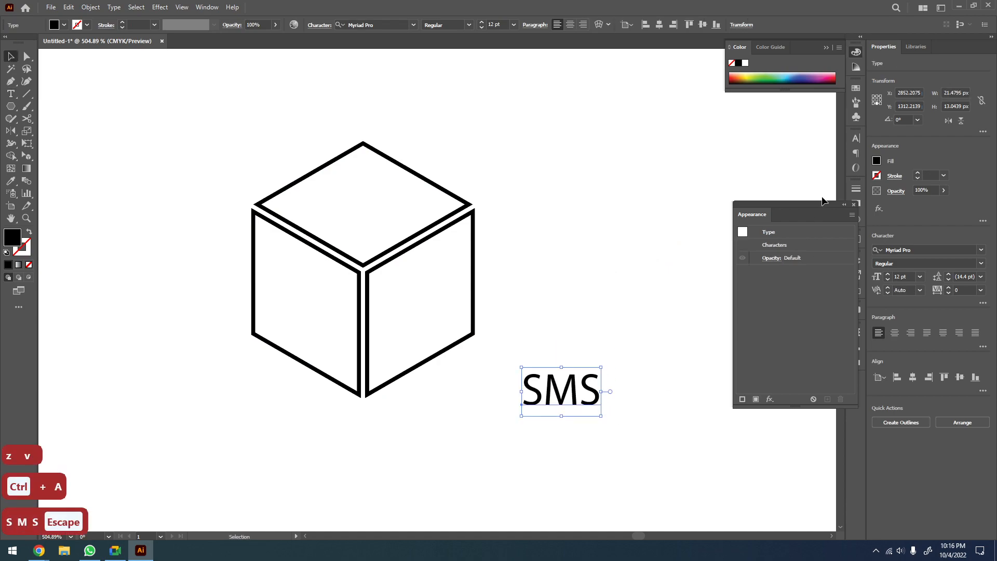
{"action": "left_click", "coordinate": [856, 138]}
{"action": "left_click", "coordinate": [775, 149]}
{"action": "key", "text": "ctrl+a"}
{"action": "type", "text": "out"}
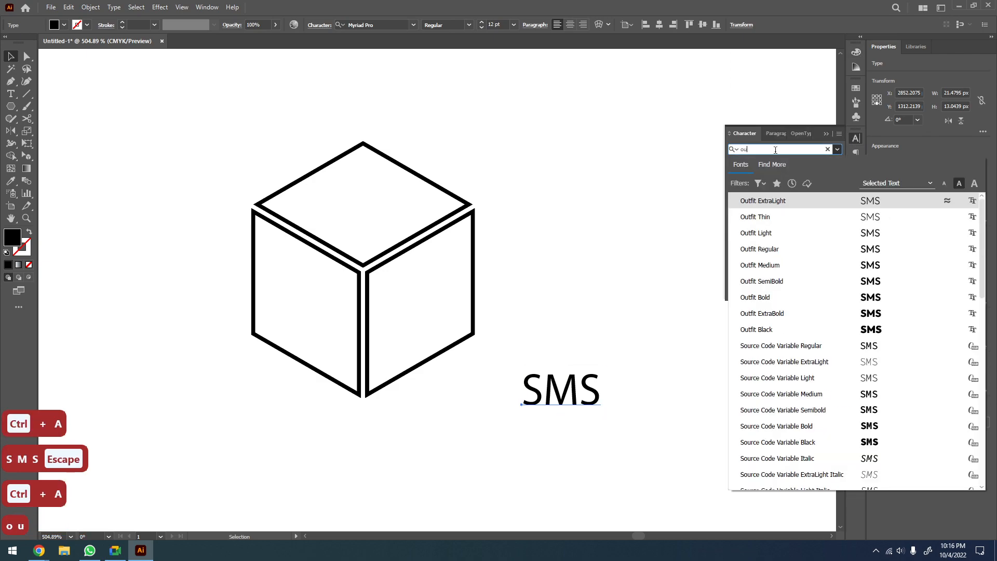
{"action": "left_click", "coordinate": [758, 300]}
{"action": "left_click_drag", "start_coordinate": [583, 408], "coordinate": [484, 444]}
Convert the SMS text to outlines, ungroup the letters and deselect them
{"action": "right_click", "coordinate": [493, 426]}
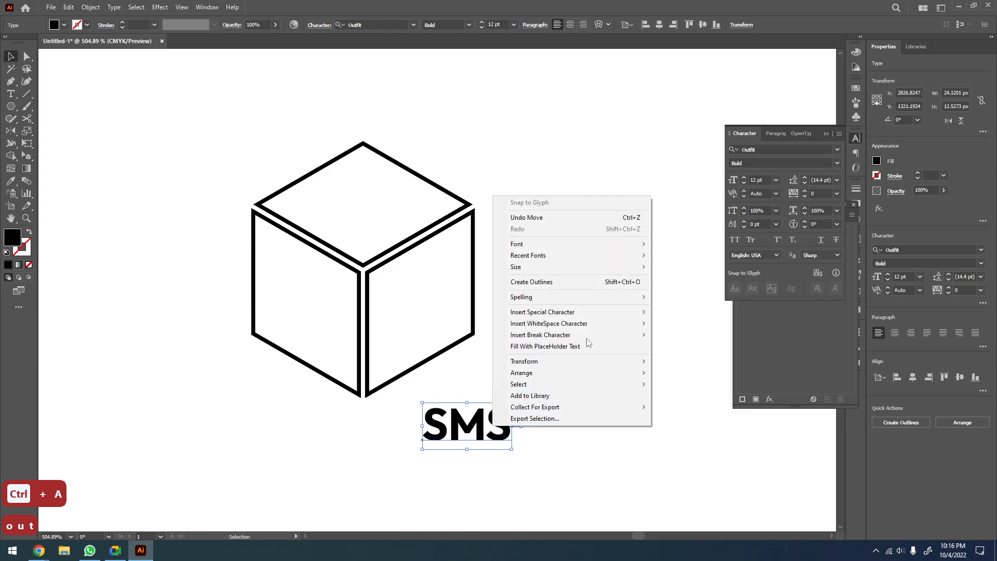
{"action": "left_click", "coordinate": [561, 282]}
{"action": "key", "text": "ctrl+shift+g"}
{"action": "left_click", "coordinate": [568, 431]}
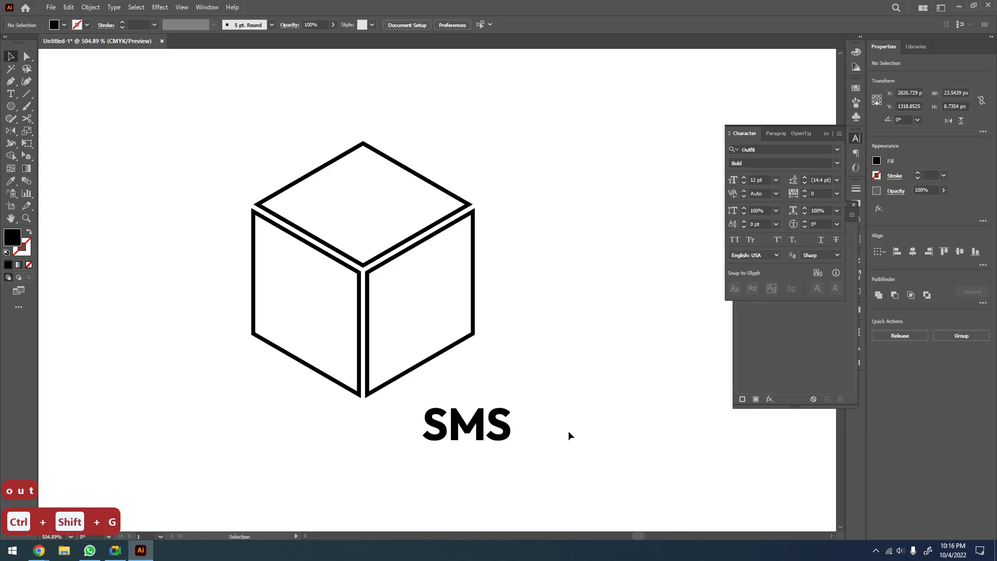
Place the first S on the cube's left face, the M on the right face and the last S on the top face
{"action": "left_click_drag", "start_coordinate": [435, 424], "coordinate": [293, 313]}
{"action": "key", "text": "z"}
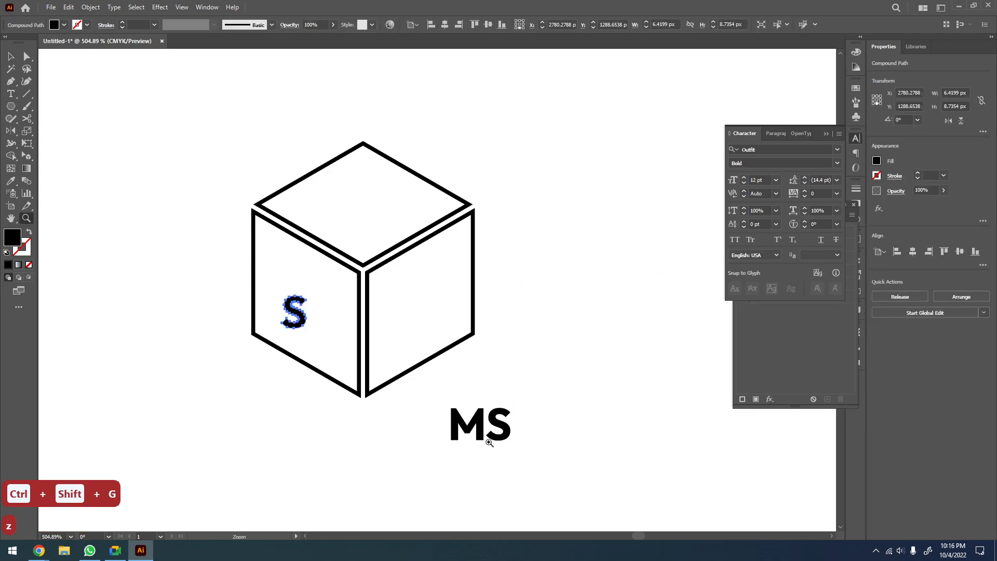
{"action": "key", "text": "v"}
{"action": "left_click_drag", "start_coordinate": [476, 427], "coordinate": [421, 310]}
{"action": "left_click_drag", "start_coordinate": [498, 430], "coordinate": [393, 206]}
Move the left face's S into that face's lower outer corner, keeping its original size
{"action": "key", "text": "z"}
{"action": "left_click", "coordinate": [359, 241]}
{"action": "key", "text": "space"}
{"action": "left_click_drag", "start_coordinate": [387, 244], "coordinate": [399, 175]}
{"action": "key", "text": "v"}
{"action": "left_click", "coordinate": [383, 318]}
{"action": "key", "text": "z"}
{"action": "left_click", "coordinate": [418, 285]}
{"action": "key", "text": "space"}
{"action": "left_click_drag", "start_coordinate": [466, 337], "coordinate": [502, 341]}
{"action": "key", "text": "v"}
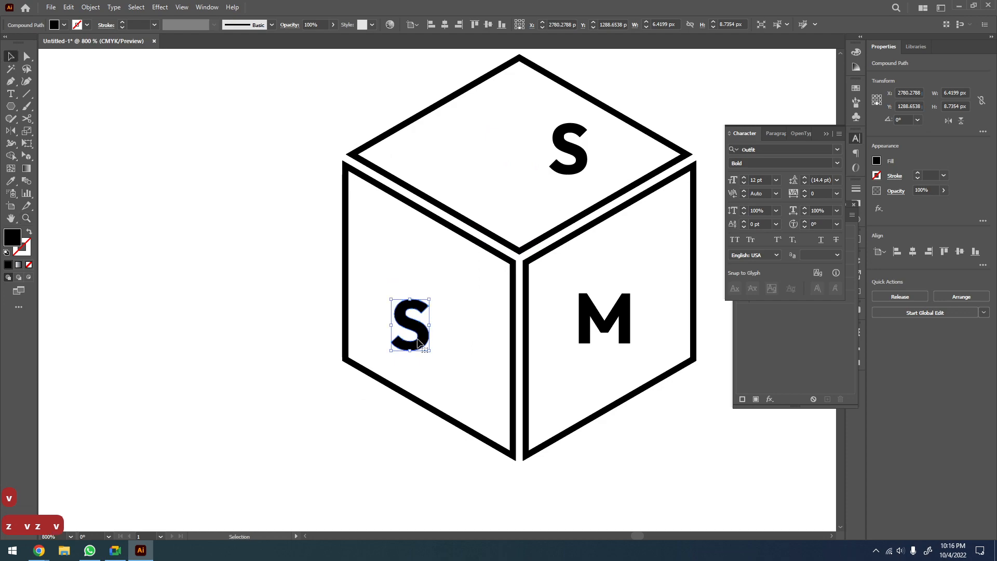
{"action": "left_click_drag", "start_coordinate": [417, 344], "coordinate": [367, 359]}
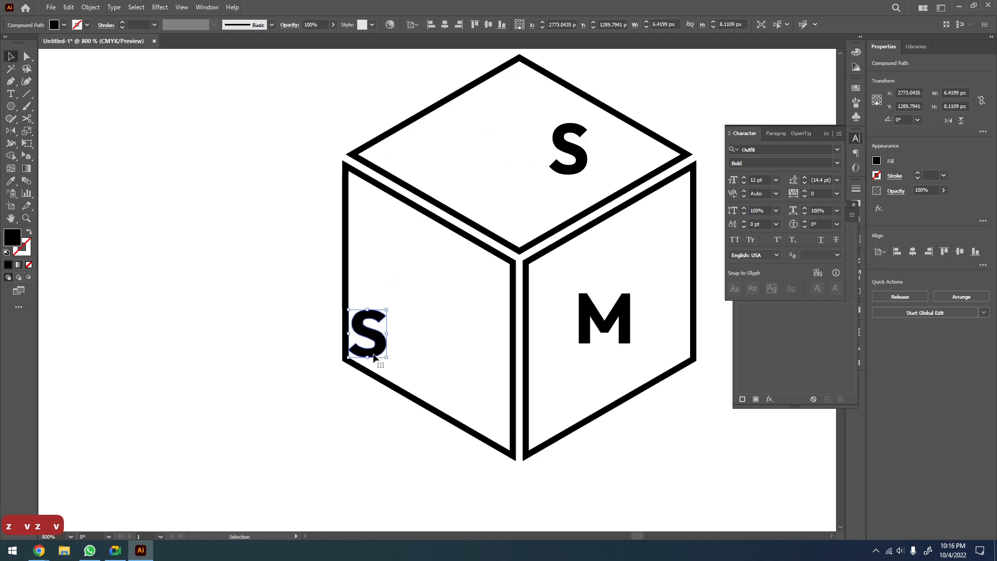
{"action": "key", "text": "ctrl+z"}
{"action": "key", "text": "ctrl+z"}
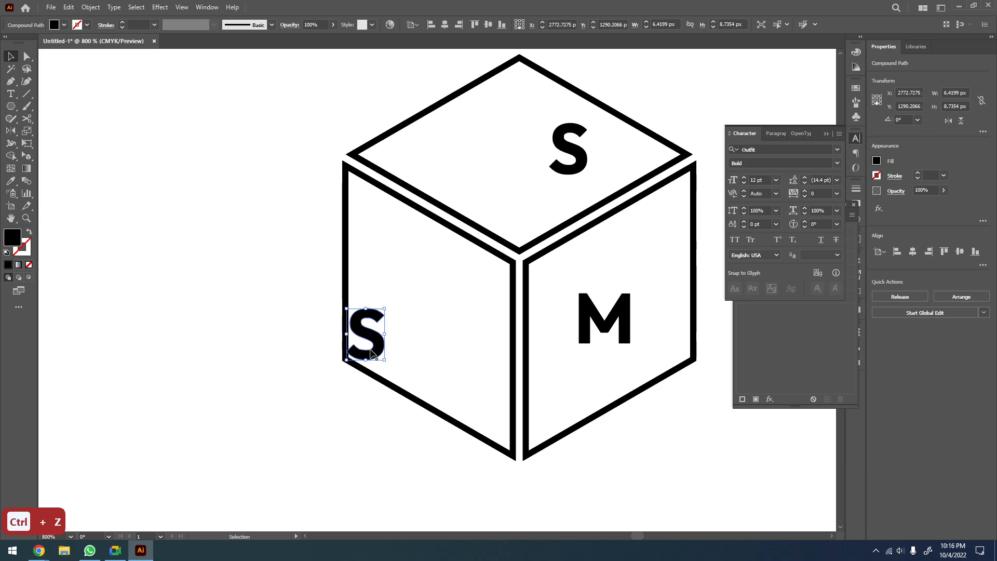
Distort the left face's S with Free Transform so its two upper corners meet the face's upper corners
{"action": "key", "text": "e"}
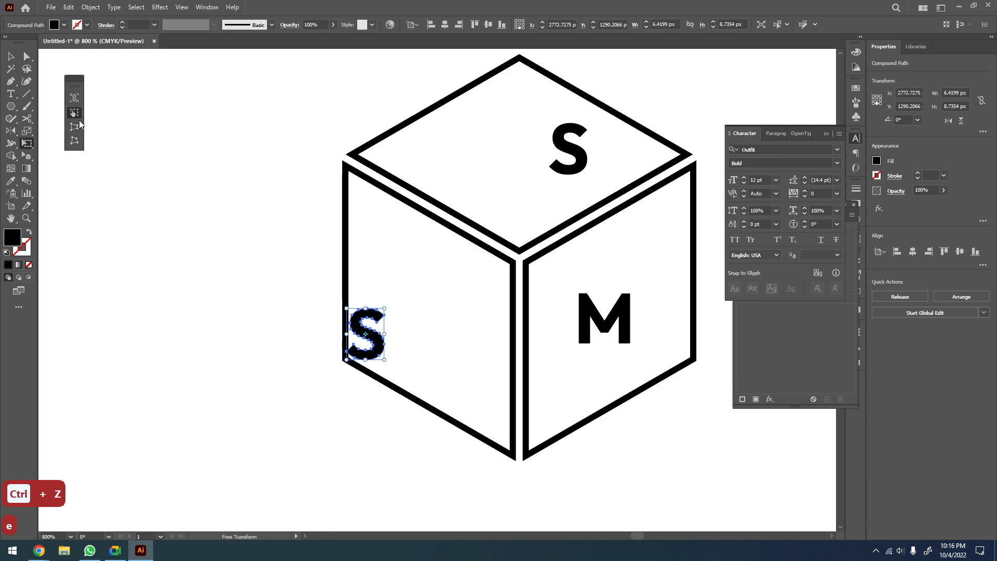
{"action": "left_click", "coordinate": [76, 130]}
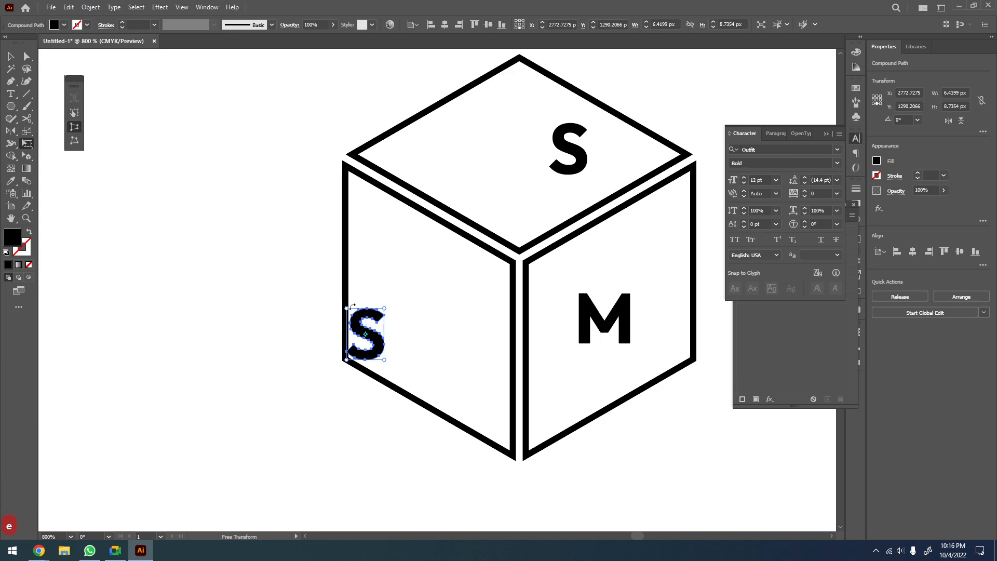
{"action": "mouse_move", "coordinate": [347, 308]}
{"action": "left_mouse_down"}
{"action": "mouse_move", "coordinate": [348, 187]}
{"action": "mouse_move", "coordinate": [336, 292]}
{"action": "left_mouse_up"}
{"action": "left_click_drag", "start_coordinate": [366, 328], "coordinate": [406, 212]}
{"action": "left_click_drag", "start_coordinate": [385, 255], "coordinate": [508, 297]}
{"action": "left_click", "coordinate": [74, 140]}
{"action": "left_click_drag", "start_coordinate": [472, 293], "coordinate": [345, 167]}
{"action": "left_click_drag", "start_coordinate": [516, 261], "coordinate": [512, 264]}
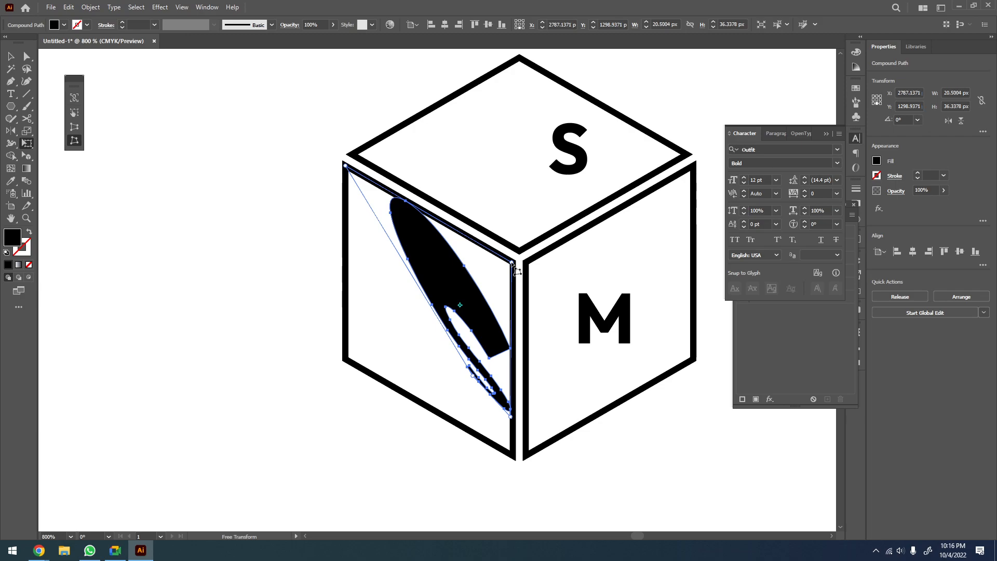
In outline view, distort the S's two lower corners onto the left face's lower corners, and return to preview
{"action": "key", "text": "ctrl+y"}
{"action": "key", "text": "z"}
{"action": "left_click", "coordinate": [485, 298]}
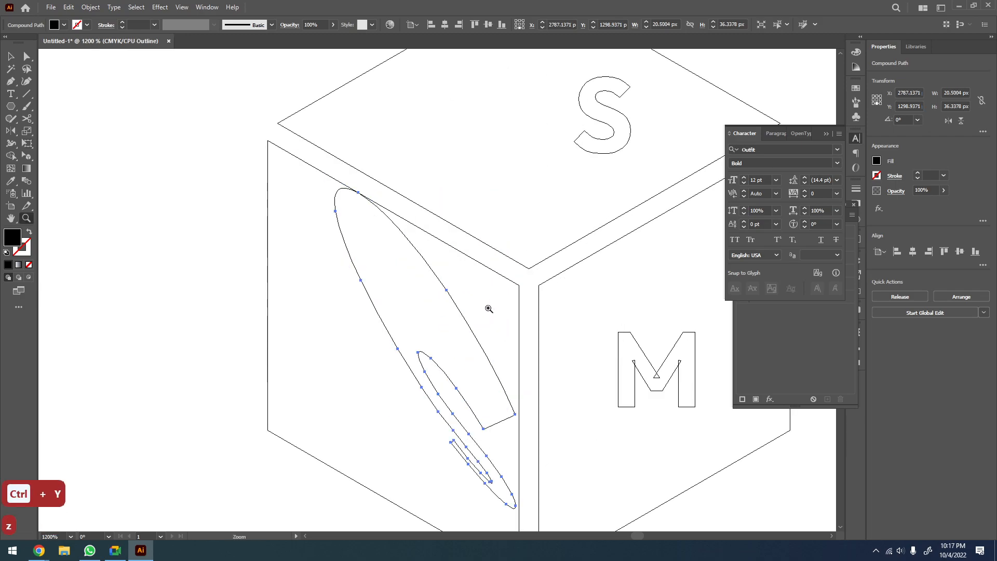
{"action": "key", "text": "v"}
{"action": "key", "text": "e"}
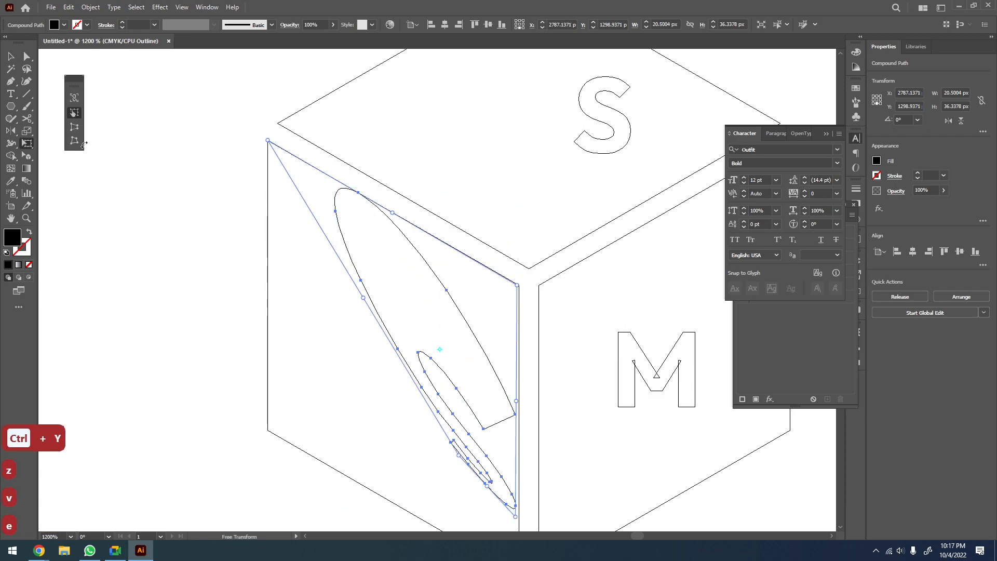
{"action": "key", "text": "space"}
{"action": "left_click_drag", "start_coordinate": [478, 497], "coordinate": [513, 446]}
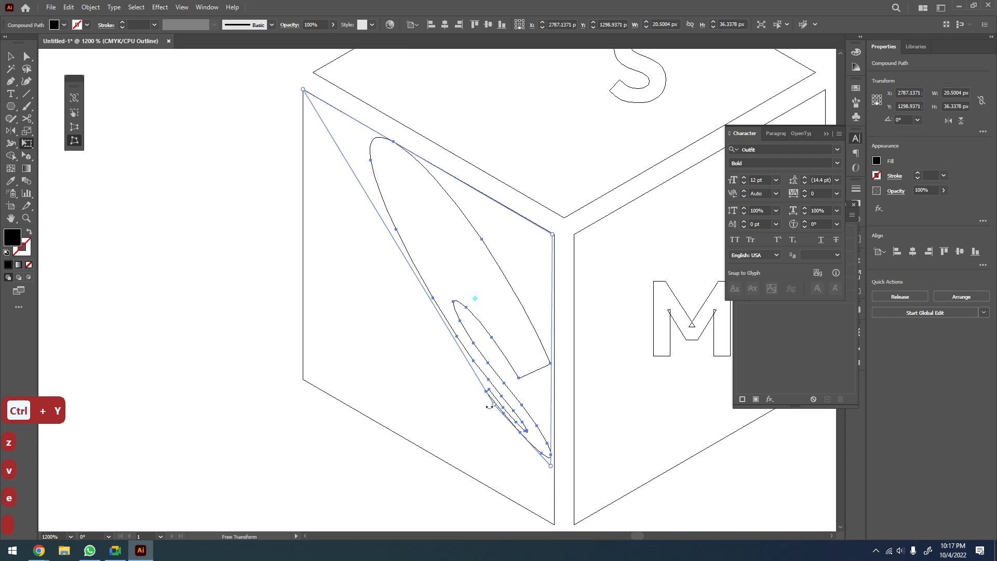
{"action": "left_click_drag", "start_coordinate": [494, 404], "coordinate": [307, 383]}
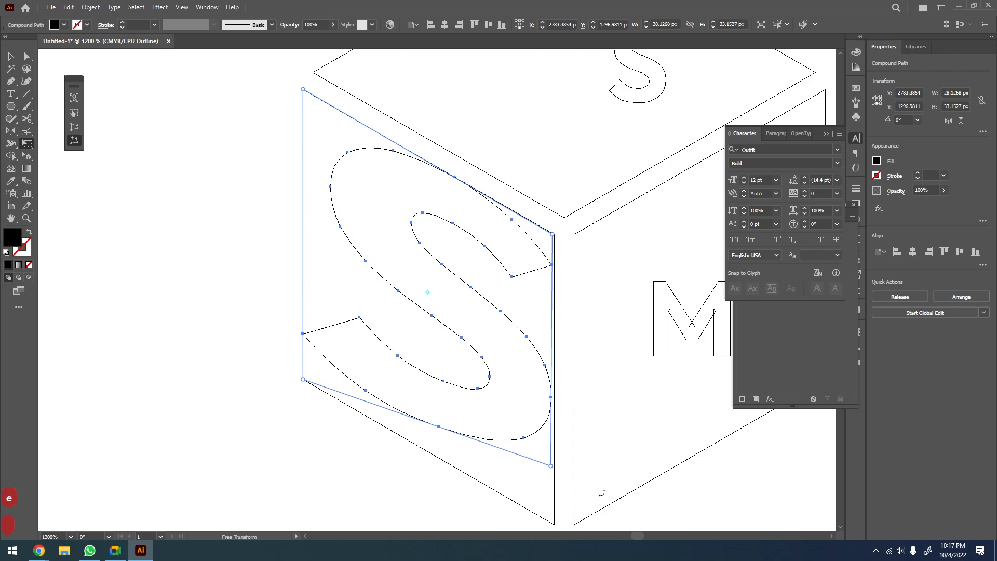
{"action": "left_click_drag", "start_coordinate": [551, 466], "coordinate": [554, 525]}
{"action": "left_click_drag", "start_coordinate": [568, 467], "coordinate": [549, 483]}
{"action": "key", "text": "v"}
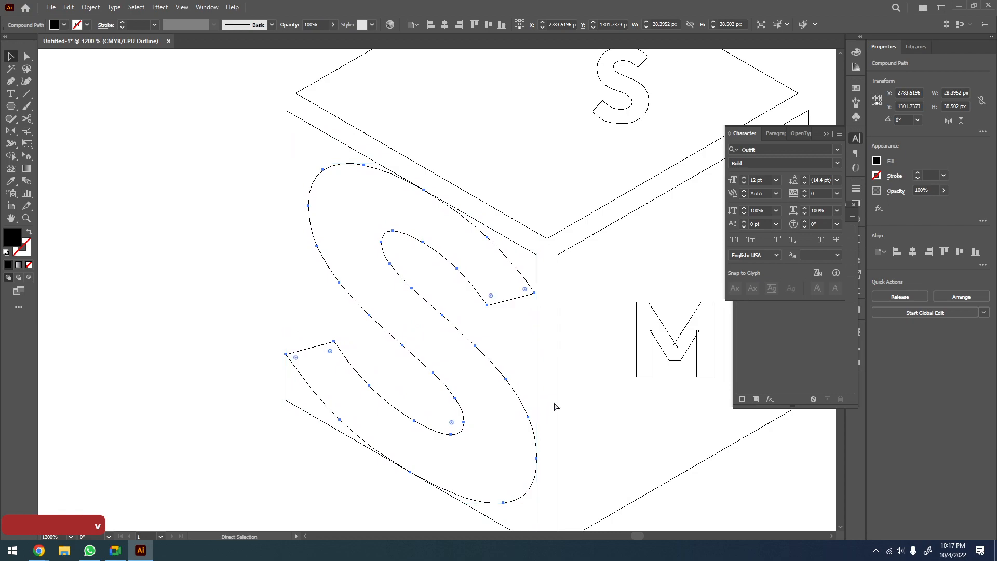
{"action": "key", "text": "ctrl+y"}
Free-distort the M so its four corners match the corners of the cube's right face
{"action": "left_click_drag", "start_coordinate": [554, 353], "coordinate": [463, 343]}
{"action": "key", "text": "v"}
{"action": "left_click", "coordinate": [547, 340]}
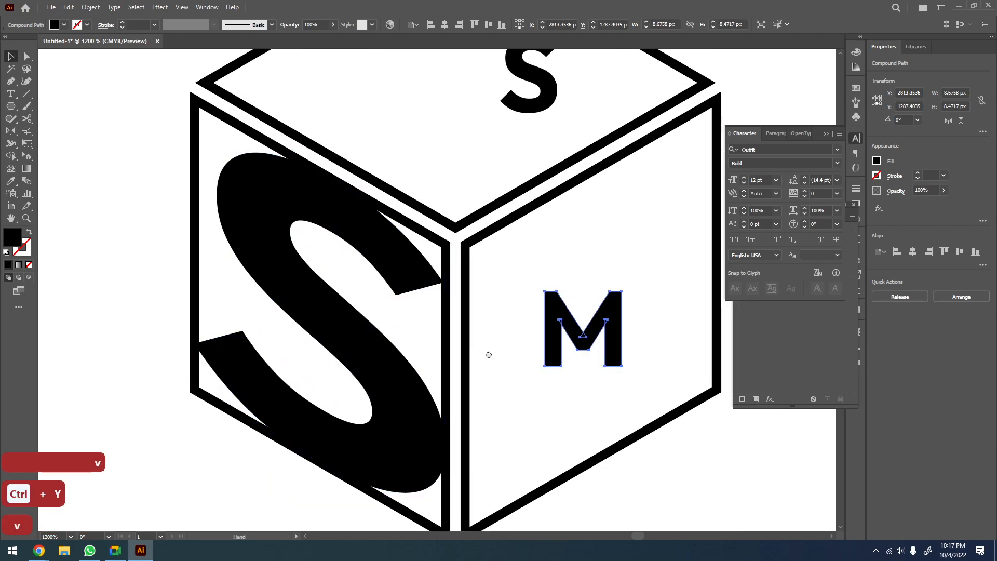
{"action": "scroll", "coordinate": [407, 379], "scroll_direction": "down", "scroll_amount": 3}
{"action": "key", "text": "v"}
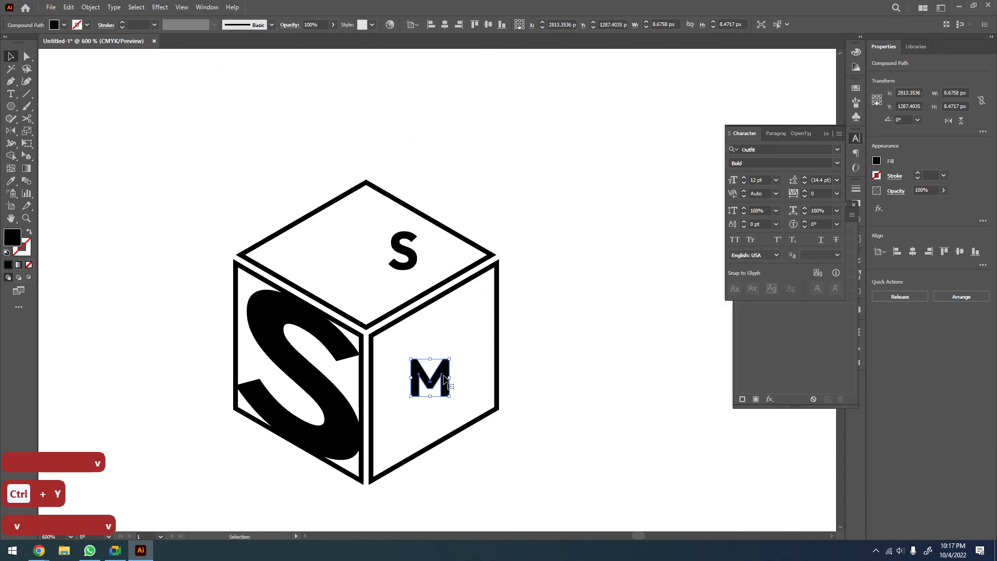
{"action": "key", "text": "e"}
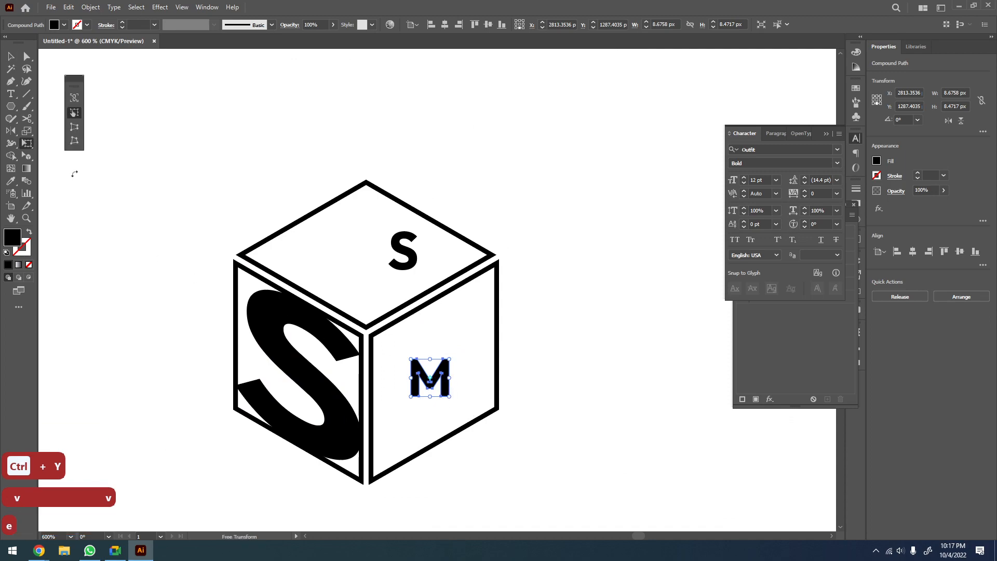
{"action": "left_click_drag", "start_coordinate": [412, 359], "coordinate": [372, 337]}
{"action": "left_click_drag", "start_coordinate": [411, 398], "coordinate": [372, 482]}
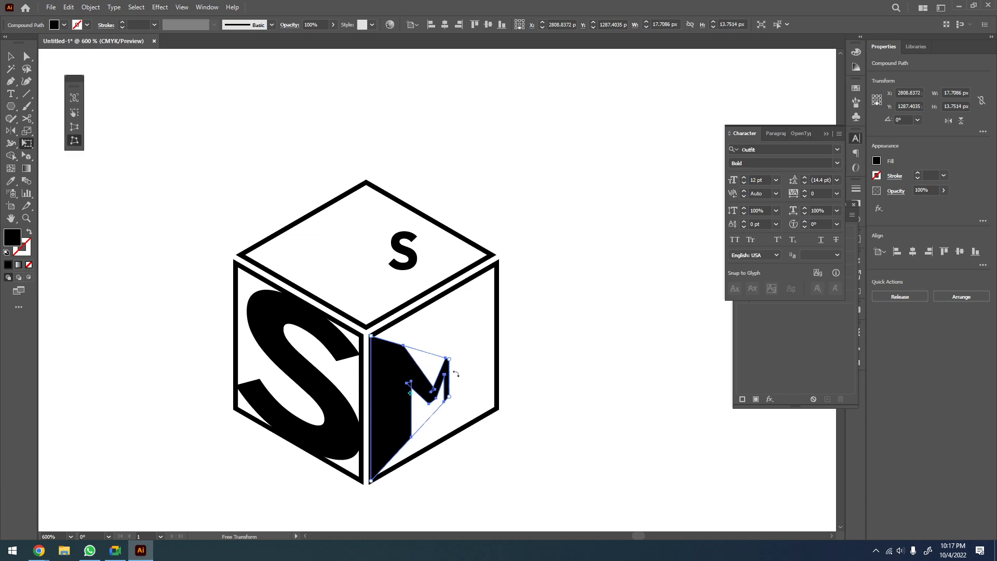
{"action": "left_click_drag", "start_coordinate": [450, 361], "coordinate": [499, 266]}
{"action": "left_click_drag", "start_coordinate": [449, 397], "coordinate": [497, 410]}
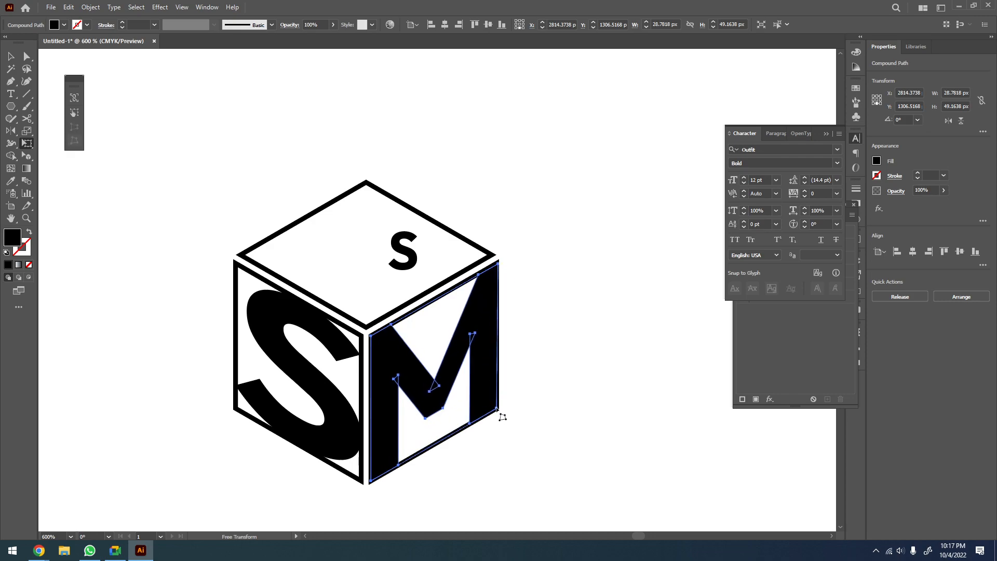
In outline view, correct the M's upper outer corner so it sits exactly on the right face's corner
{"action": "key", "text": "ctrl+y"}
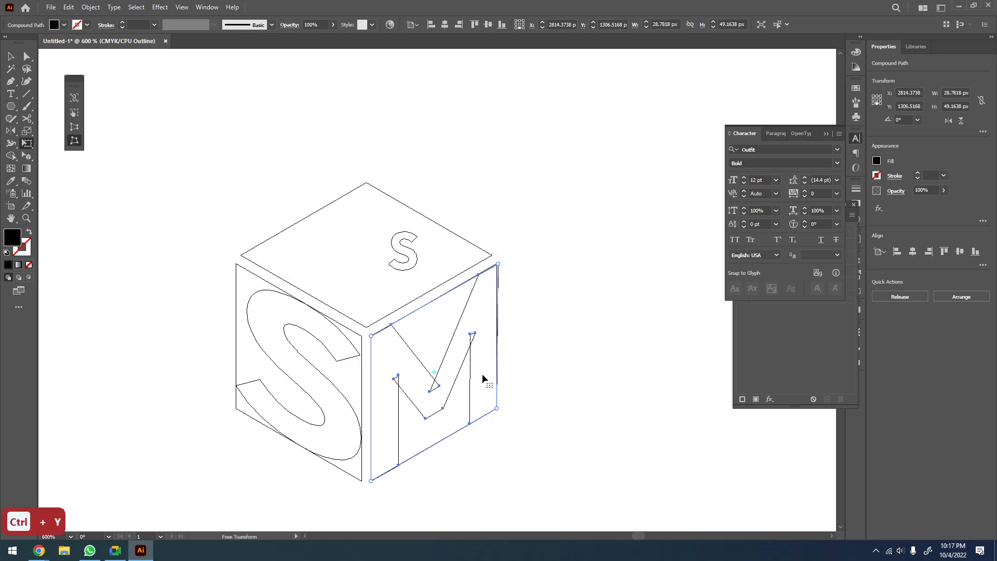
{"action": "key", "text": "z"}
{"action": "left_click_drag", "start_coordinate": [534, 201], "coordinate": [436, 280]}
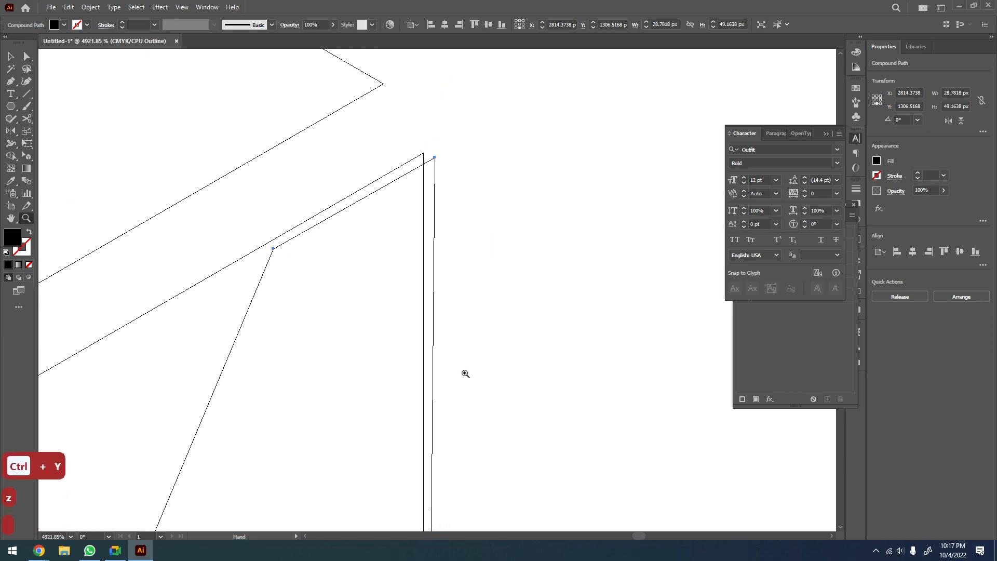
{"action": "key", "text": "e"}
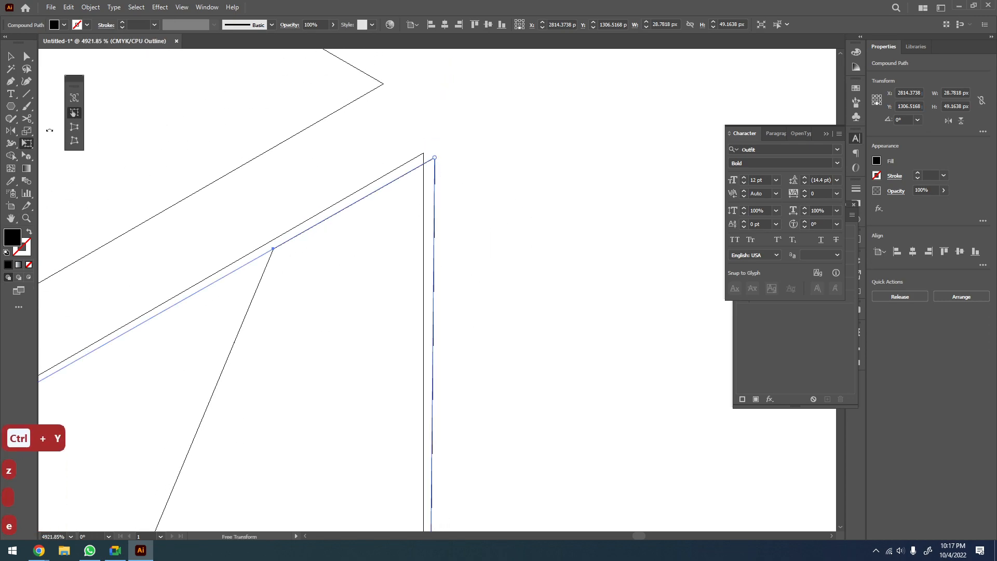
{"action": "left_click", "coordinate": [75, 144]}
{"action": "left_click_drag", "start_coordinate": [435, 157], "coordinate": [423, 153]}
Examine the M's edges and remaining corners for alignment with the right face's outline
{"action": "key", "text": "space"}
{"action": "left_click_drag", "start_coordinate": [450, 307], "coordinate": [444, 88]}
{"action": "left_click_drag", "start_coordinate": [441, 330], "coordinate": [471, 97]}
{"action": "left_click_drag", "start_coordinate": [455, 343], "coordinate": [490, 60]}
{"action": "left_click_drag", "start_coordinate": [198, 477], "coordinate": [581, 218]}
{"action": "left_click_drag", "start_coordinate": [78, 346], "coordinate": [396, 209]}
{"action": "left_click_drag", "start_coordinate": [397, 86], "coordinate": [406, 420]}
{"action": "left_click_drag", "start_coordinate": [390, 155], "coordinate": [430, 339]}
{"action": "left_click_drag", "start_coordinate": [427, 231], "coordinate": [415, 382]}
{"action": "left_click_drag", "start_coordinate": [381, 75], "coordinate": [429, 313]}
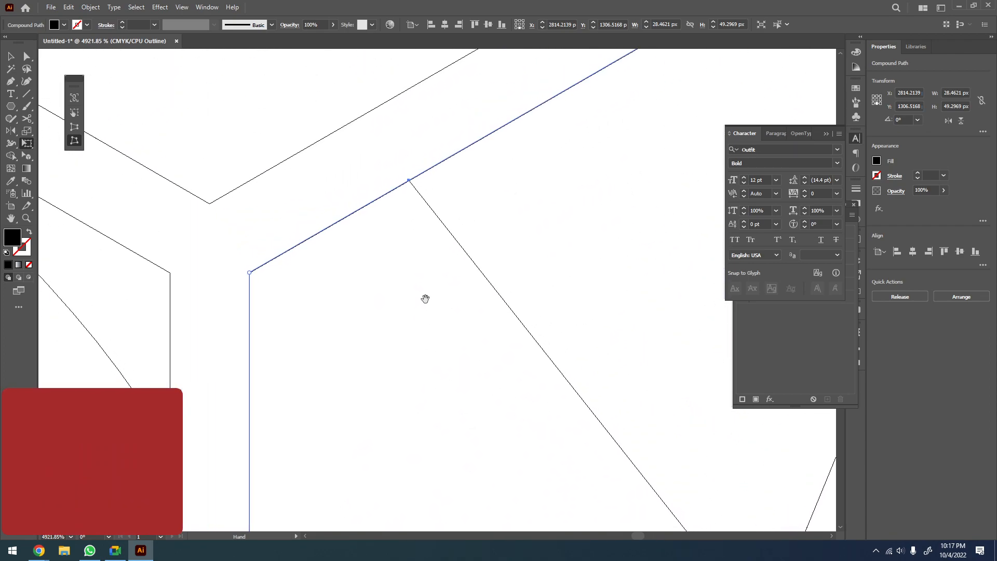
{"action": "left_click_drag", "start_coordinate": [387, 98], "coordinate": [446, 347]}
Free-distort the remaining S so its four corners match the cube's top face, deselect it and return to preview
{"action": "scroll", "coordinate": [416, 254], "scroll_direction": "down", "scroll_amount": 5}
{"action": "scroll", "coordinate": [432, 350], "scroll_direction": "down", "scroll_amount": 2}
{"action": "key", "text": "v"}
{"action": "left_click", "coordinate": [446, 205]}
{"action": "key", "text": "e"}
{"action": "left_click", "coordinate": [75, 140]}
{"action": "left_click_drag", "start_coordinate": [428, 230], "coordinate": [398, 306]}
{"action": "left_click_drag", "start_coordinate": [466, 229], "coordinate": [565, 208]}
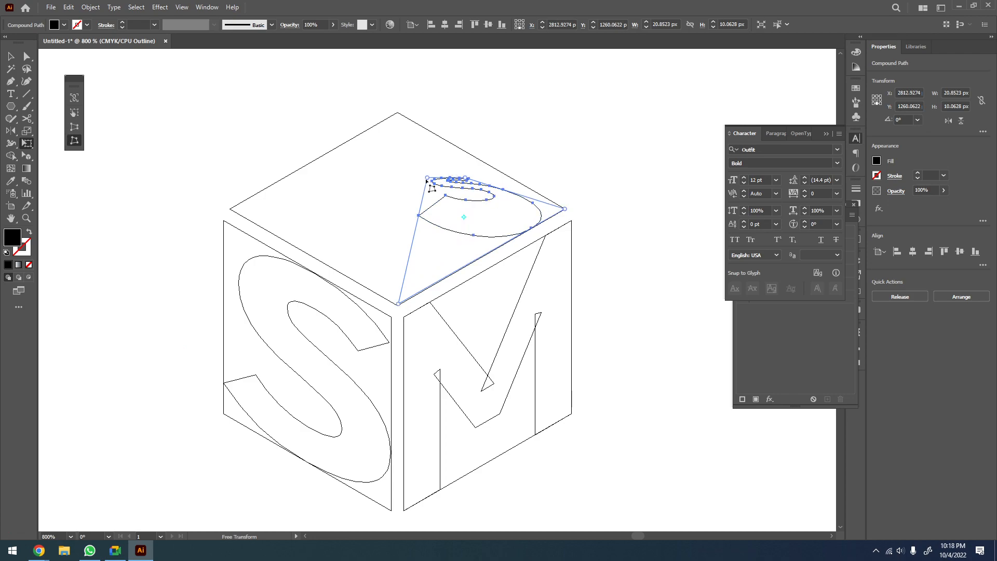
{"action": "left_click_drag", "start_coordinate": [430, 179], "coordinate": [231, 210]}
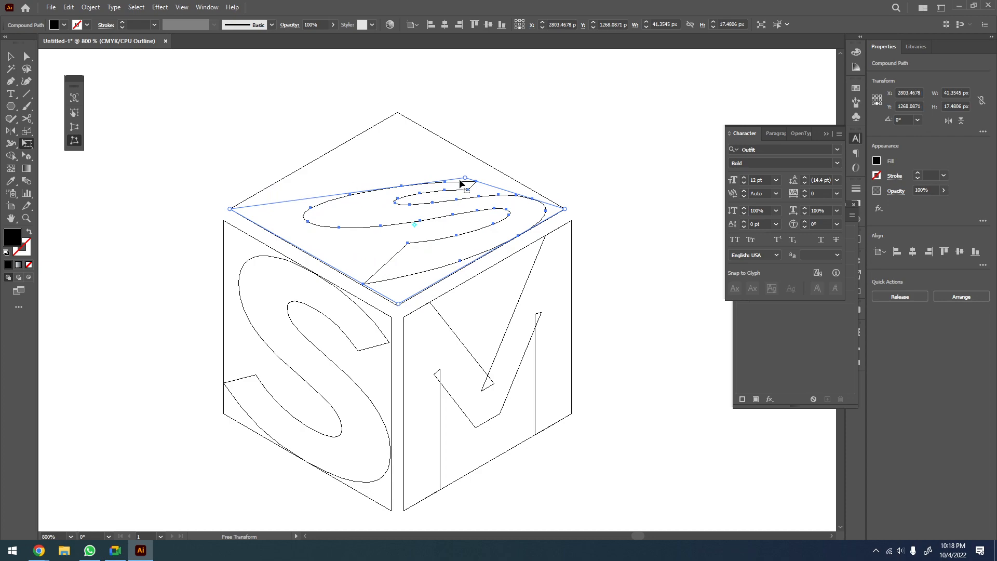
{"action": "left_click_drag", "start_coordinate": [465, 179], "coordinate": [399, 113]}
{"action": "key", "text": "v"}
{"action": "left_click", "coordinate": [596, 138]}
{"action": "key", "text": "ctrl+y"}
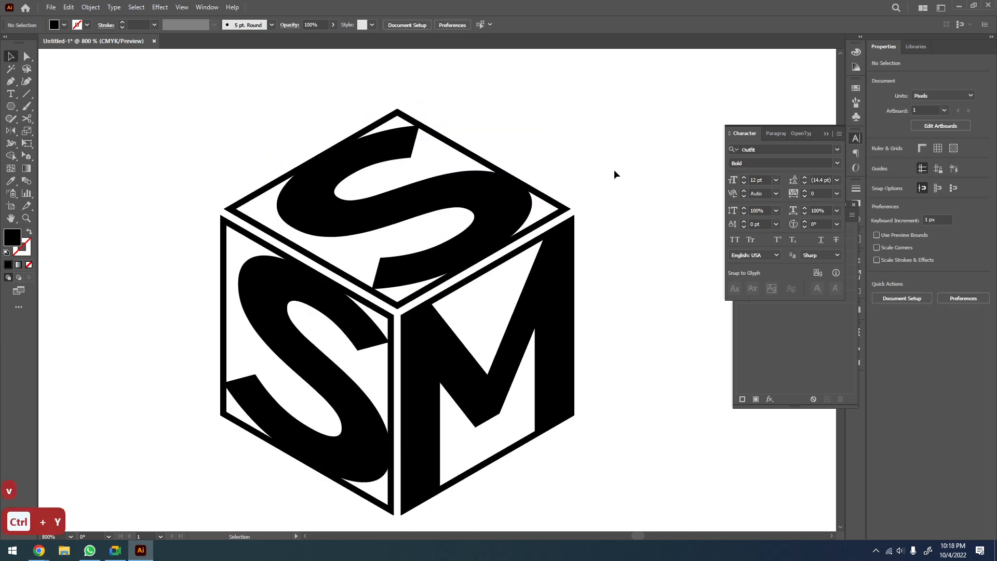
{"action": "key", "text": "z"}
{"action": "scroll", "coordinate": [647, 320], "scroll_direction": "down", "scroll_amount": 6}
{"action": "key", "text": "v"}
{"action": "left_click_drag", "start_coordinate": [577, 326], "coordinate": [378, 248]}
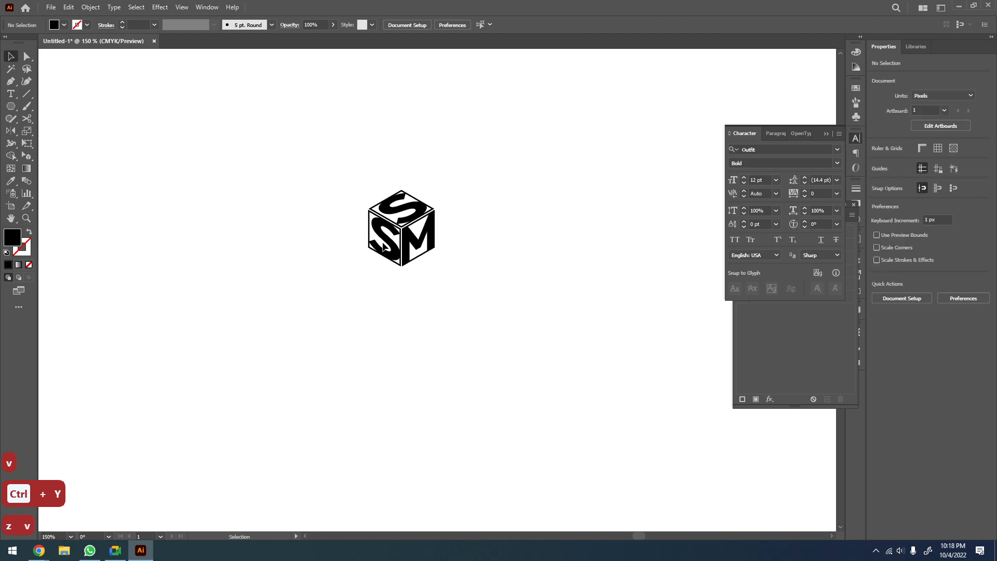
{"action": "left_click", "coordinate": [395, 253]}
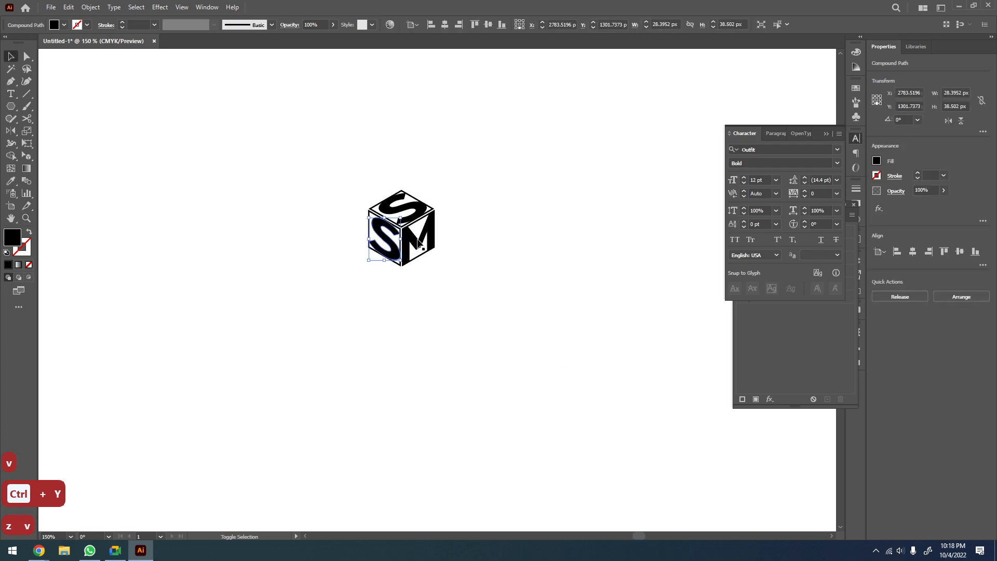
{"action": "double_click", "coordinate": [401, 207]}
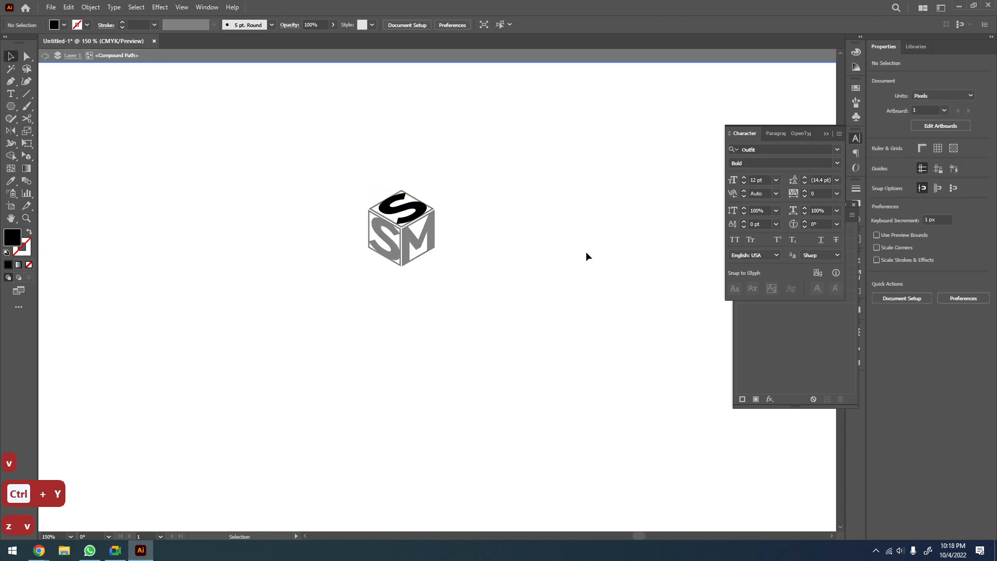
{"action": "double_click", "coordinate": [524, 241]}
Move the three distorted letters together out of the cube to the empty space beside it and deselect them
{"action": "left_click", "coordinate": [422, 240]}
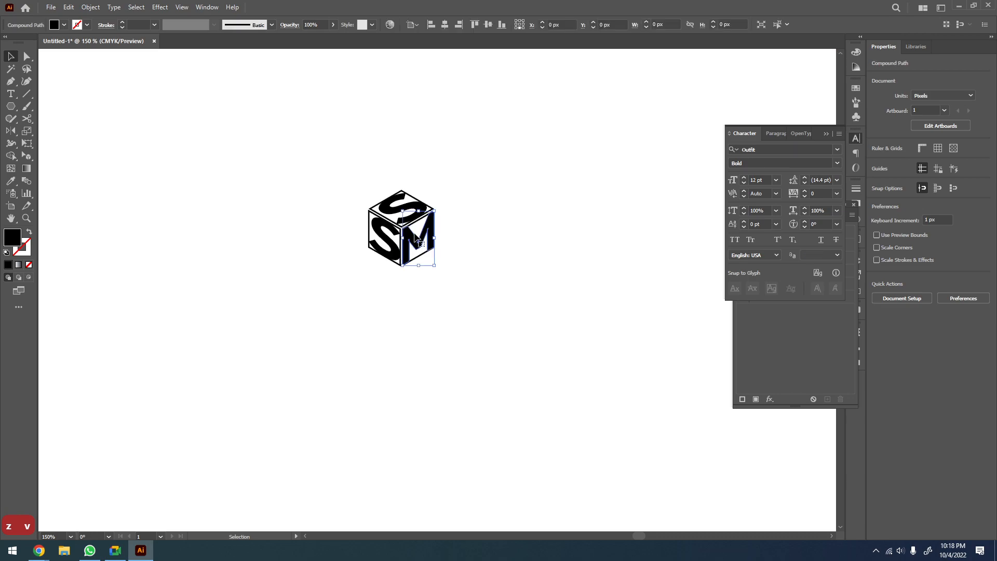
{"action": "left_click", "coordinate": [393, 208], "text": "shift"}
{"action": "left_click", "coordinate": [391, 237], "text": "shift"}
{"action": "left_click_drag", "start_coordinate": [397, 249], "coordinate": [434, 299]}
{"action": "left_click", "coordinate": [649, 412]}
{"action": "key", "text": "z"}
{"action": "scroll", "coordinate": [636, 359], "scroll_direction": "up", "scroll_amount": 5}
{"action": "scroll", "coordinate": [542, 356], "scroll_direction": "down", "scroll_amount": 2}
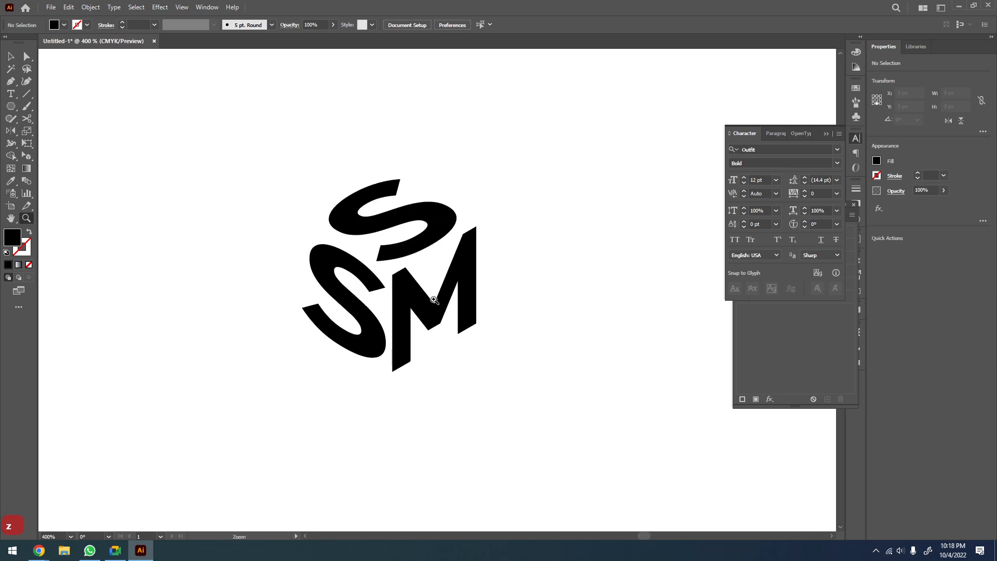
{"action": "key", "text": "v"}
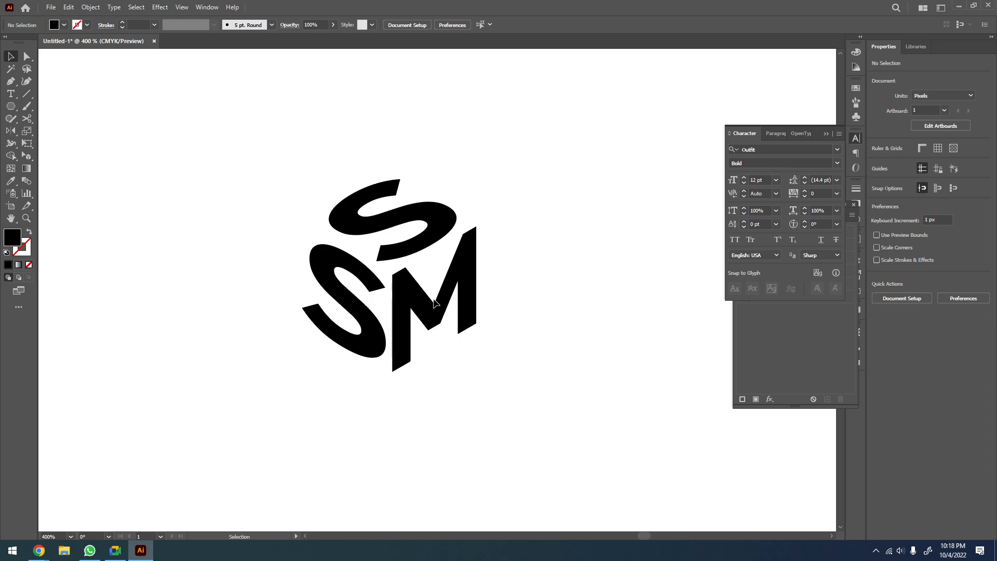
{"action": "key", "text": "z"}
{"action": "scroll", "coordinate": [429, 288], "scroll_direction": "down", "scroll_amount": 3}
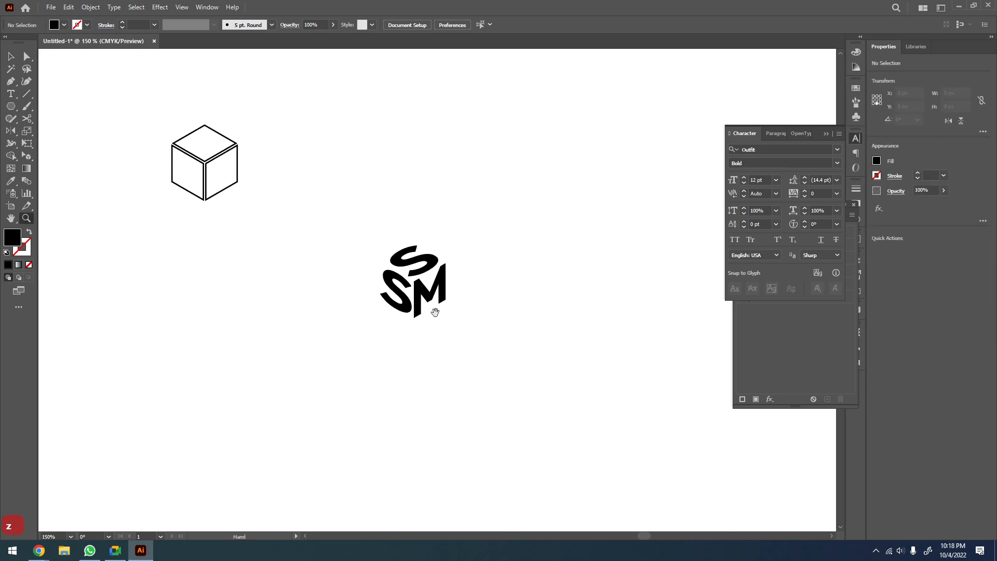
Examine the three distorted letters beside the cube and the other cubes and monogram designs across the canvas
{"action": "left_click_drag", "start_coordinate": [434, 312], "coordinate": [383, 279]}
{"action": "key", "text": "v"}
{"action": "left_click_drag", "start_coordinate": [408, 197], "coordinate": [322, 359]}
{"action": "left_click_drag", "start_coordinate": [436, 285], "coordinate": [500, 300]}
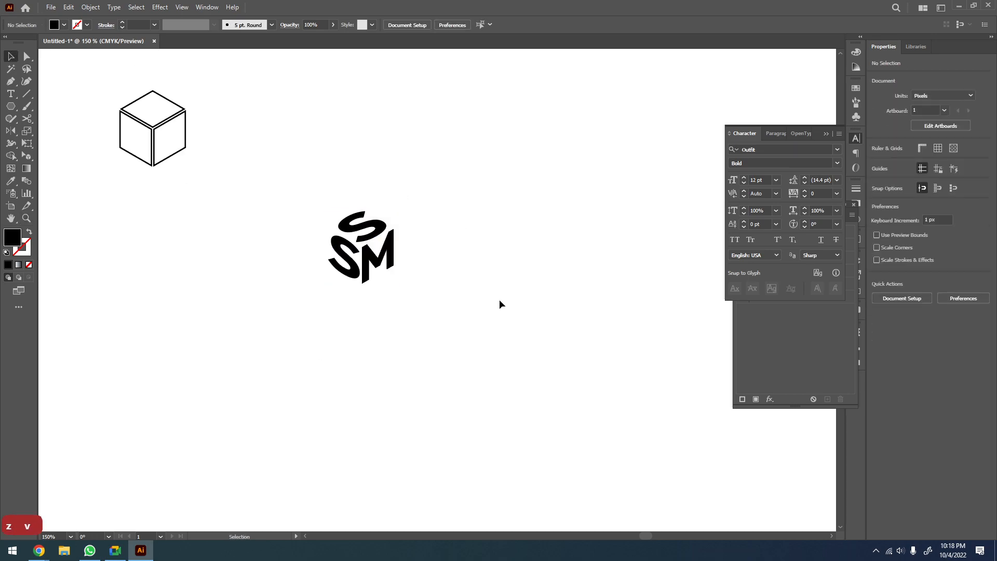
{"action": "key", "text": "z"}
{"action": "scroll", "coordinate": [499, 301], "scroll_direction": "down", "scroll_amount": 3}
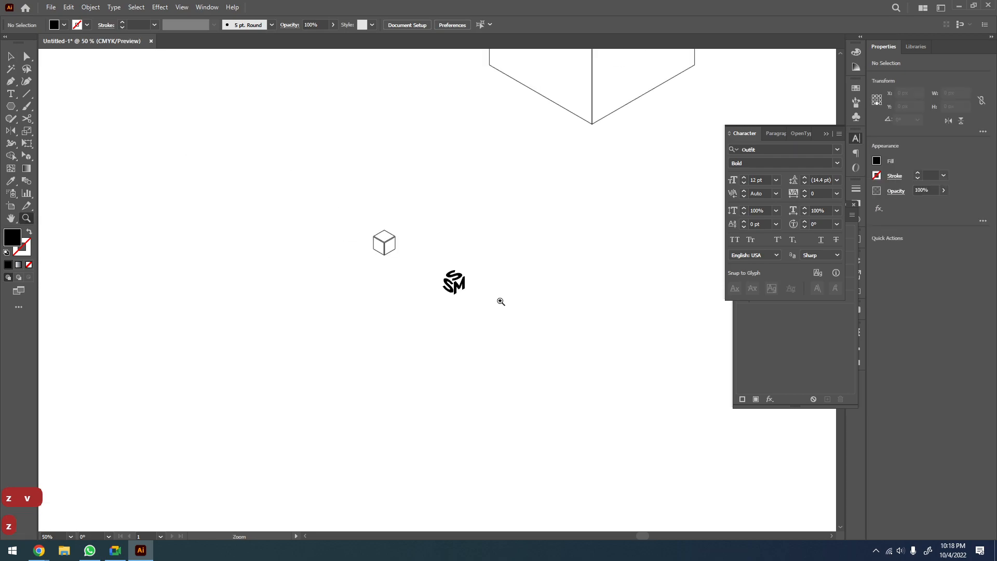
{"action": "scroll", "coordinate": [434, 385], "scroll_direction": "down", "scroll_amount": 2}
{"action": "left_click", "coordinate": [433, 386], "text": "alt"}
{"action": "left_click_drag", "start_coordinate": [445, 369], "coordinate": [467, 412]}
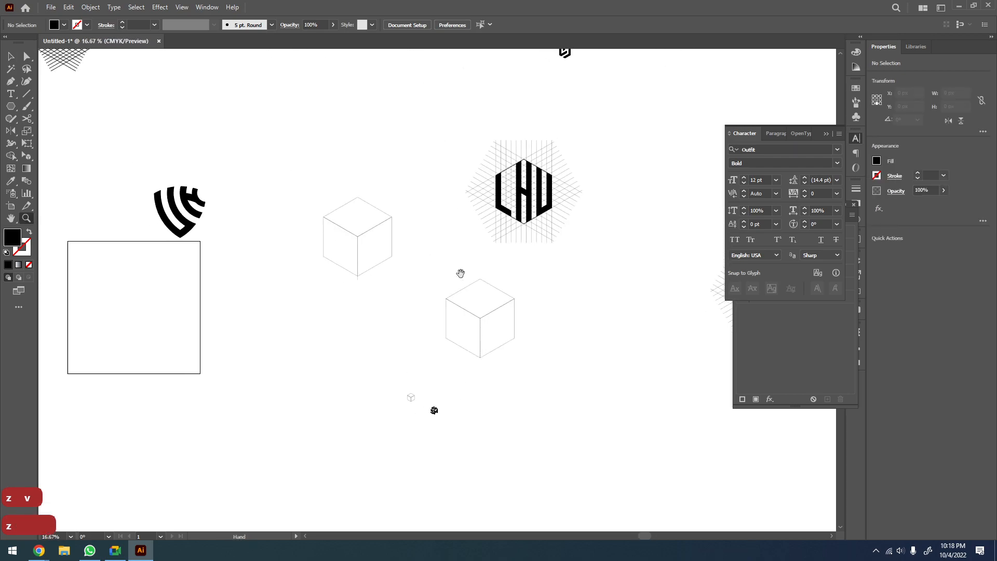
{"action": "left_click_drag", "start_coordinate": [461, 273], "coordinate": [278, 281]}
Select the three distorted letters together, move them closer to the small cube and deselect them
{"action": "key", "text": "v"}
{"action": "left_click_drag", "start_coordinate": [397, 402], "coordinate": [465, 340]}
{"action": "key", "text": "z"}
{"action": "left_click_drag", "start_coordinate": [363, 327], "coordinate": [263, 371]}
{"action": "key", "text": "v"}
{"action": "left_click_drag", "start_coordinate": [524, 351], "coordinate": [431, 430]}
{"action": "left_click_drag", "start_coordinate": [468, 375], "coordinate": [391, 298]}
{"action": "left_click", "coordinate": [451, 275]}
{"action": "key", "text": "z"}
{"action": "left_click_drag", "start_coordinate": [457, 258], "coordinate": [251, 364]}
{"action": "scroll", "coordinate": [336, 322], "scroll_direction": "down", "scroll_amount": 3}
{"action": "left_click_drag", "start_coordinate": [336, 322], "coordinate": [334, 338]}
{"action": "key", "text": "v"}
{"action": "key", "text": "z"}
{"action": "scroll", "coordinate": [412, 324], "scroll_direction": "down", "scroll_amount": 2}
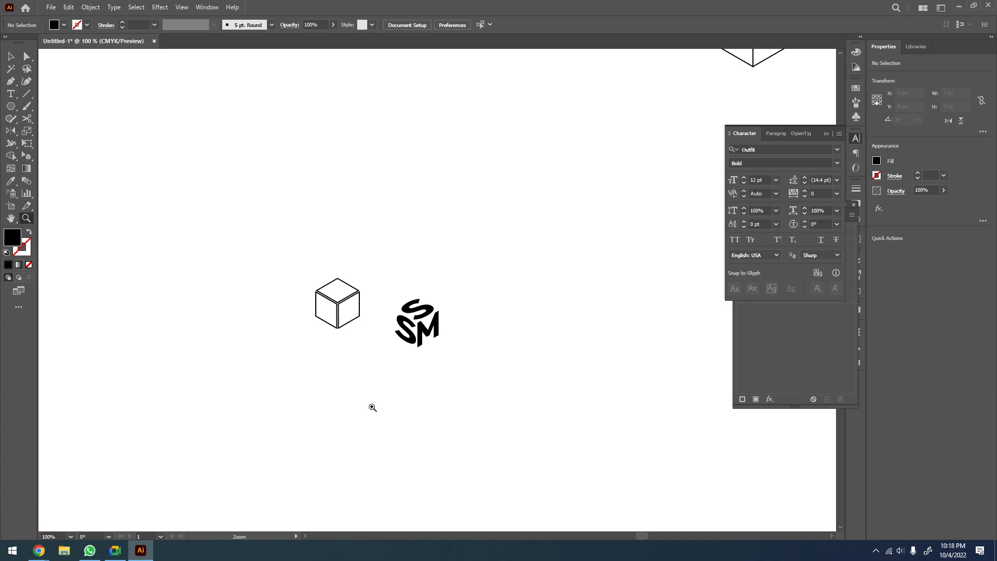
Switch to Chrome's polygon logo image results and view the SMS logo and the related "40 Three Letter Logos To Fuel Creativity" image
{"action": "left_click", "coordinate": [38, 551]}
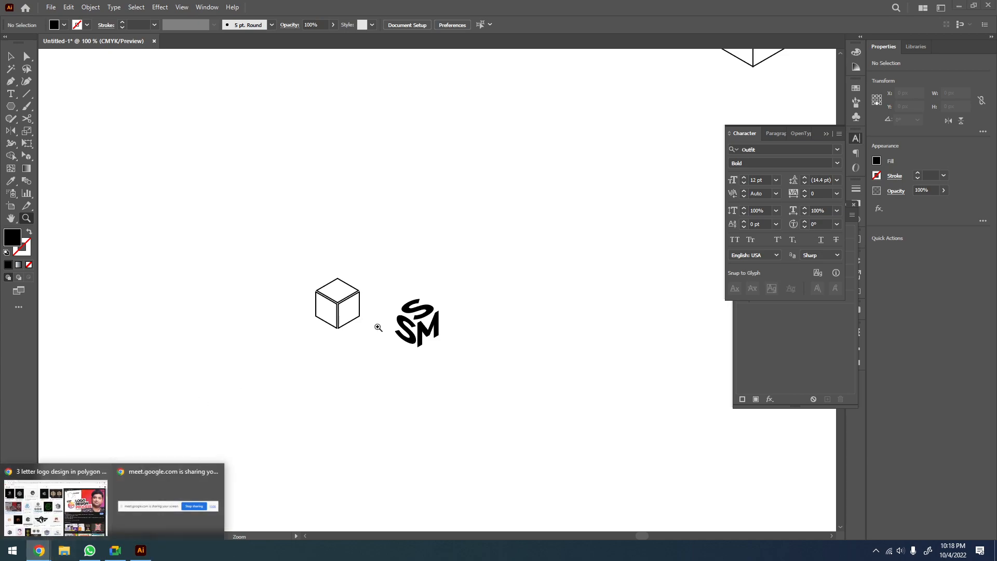
{"action": "left_click", "coordinate": [49, 513]}
{"action": "left_click", "coordinate": [519, 134]}
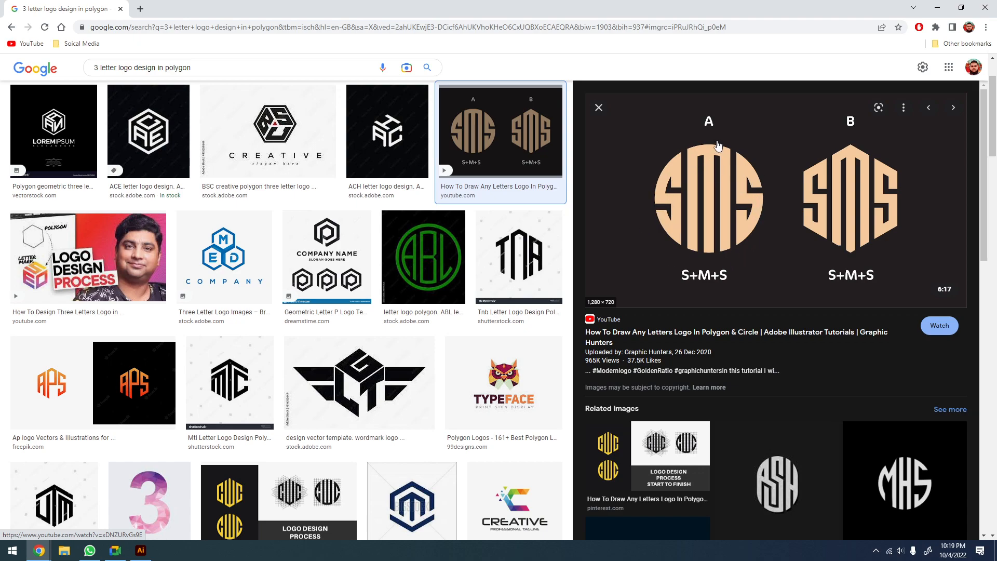
{"action": "scroll", "coordinate": [937, 277], "scroll_direction": "down", "scroll_amount": 4}
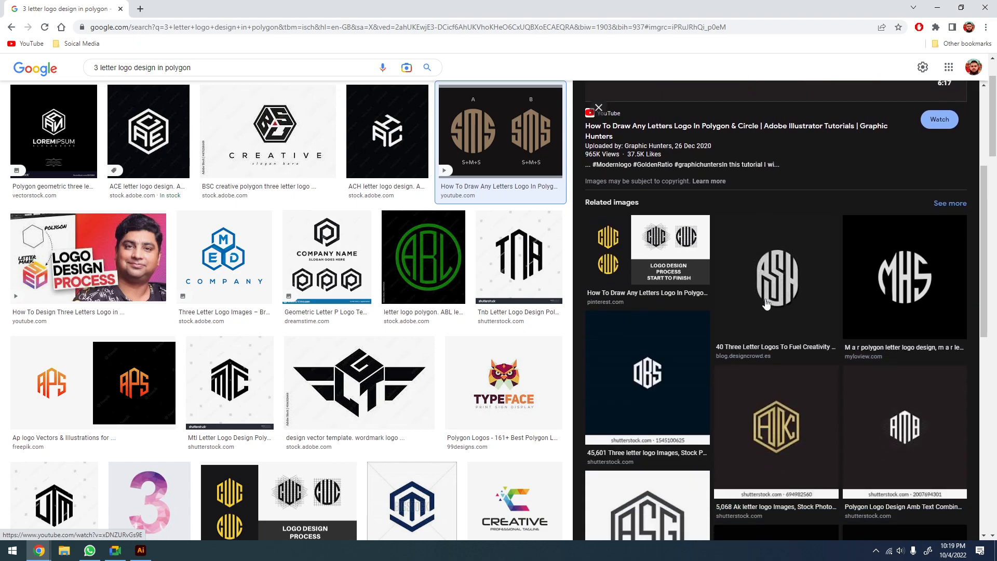
{"action": "left_click", "coordinate": [775, 290]}
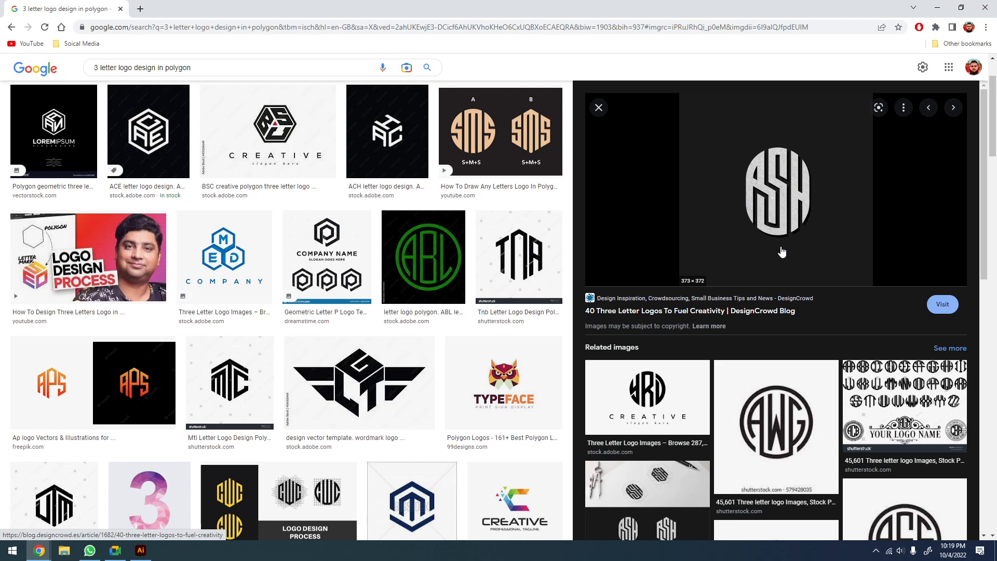
View the Geometric Letter P logo result, browse its related images and open the Geometric Letter S logo
{"action": "left_click", "coordinate": [327, 254]}
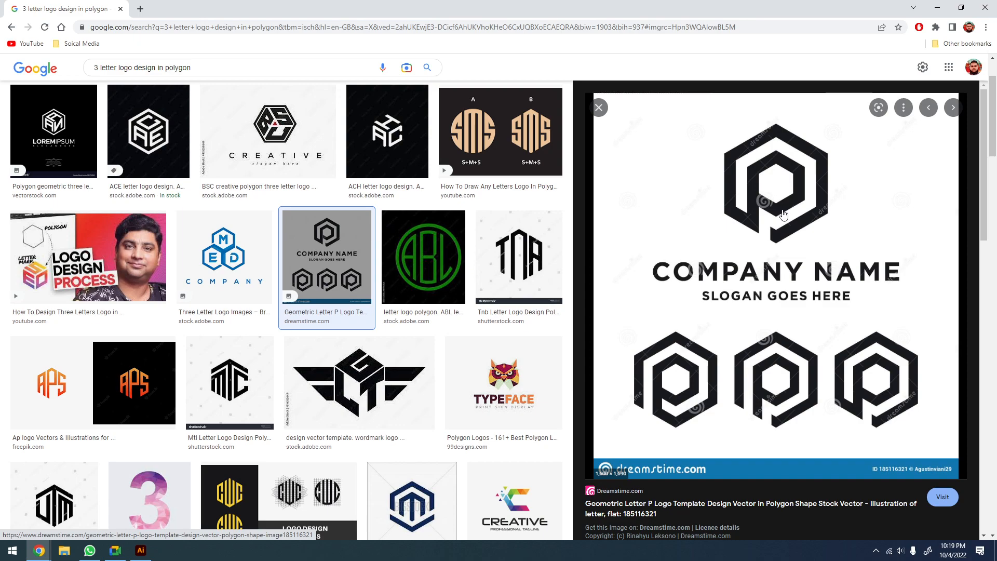
{"action": "scroll", "coordinate": [783, 214], "scroll_direction": "down", "scroll_amount": 3}
{"action": "scroll", "coordinate": [786, 222], "scroll_direction": "down", "scroll_amount": 2}
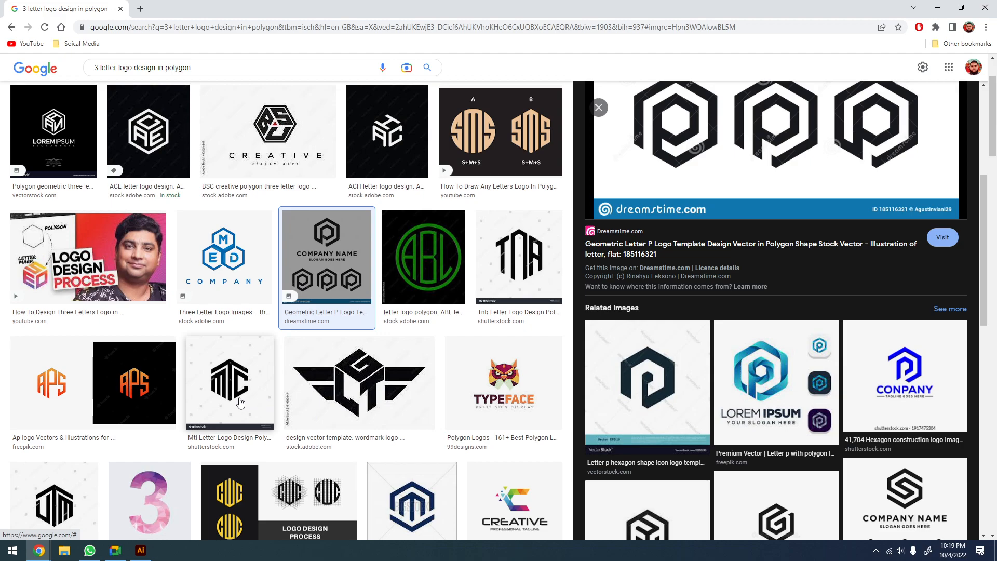
{"action": "scroll", "coordinate": [903, 386], "scroll_direction": "down", "scroll_amount": 2}
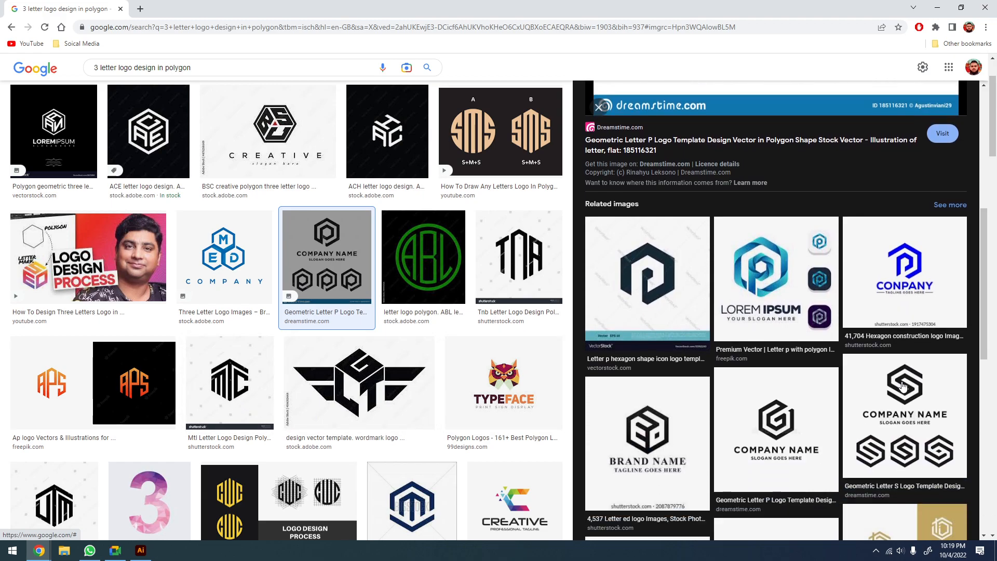
{"action": "scroll", "coordinate": [902, 385], "scroll_direction": "down", "scroll_amount": 3}
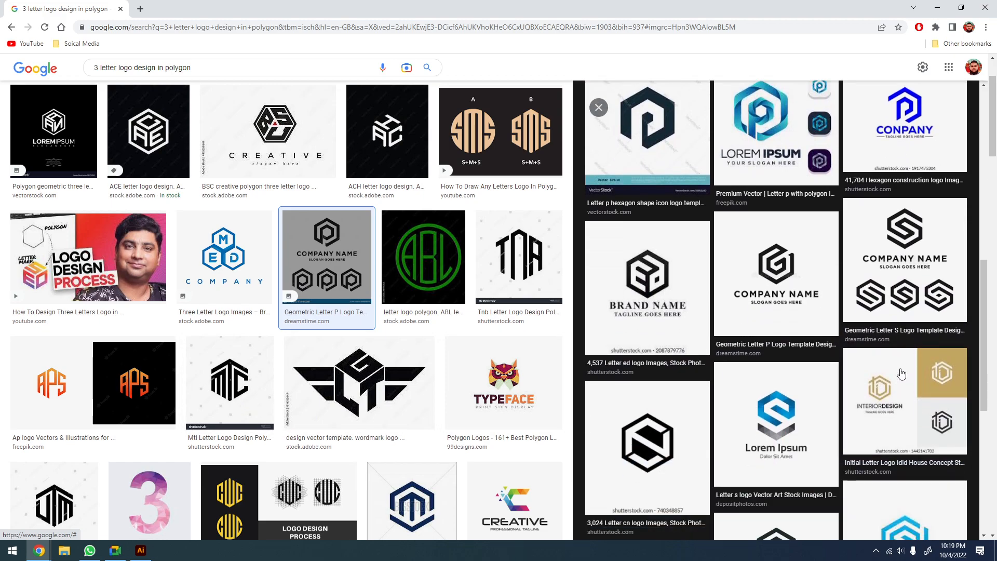
{"action": "left_click", "coordinate": [903, 261]}
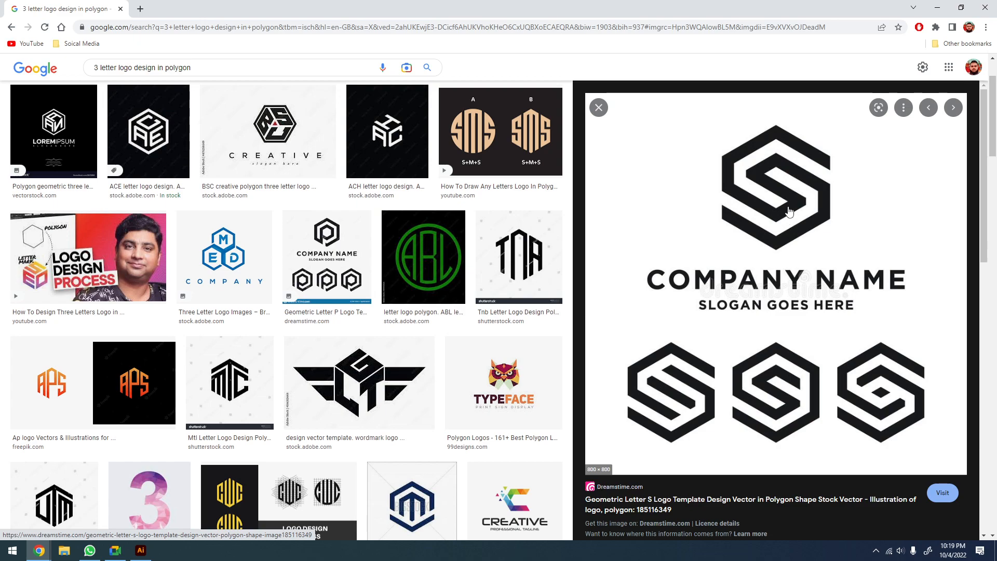
Browse the images related to the letter S logo and open the Wddw letter logo design
{"action": "scroll", "coordinate": [789, 215], "scroll_direction": "down", "scroll_amount": 3}
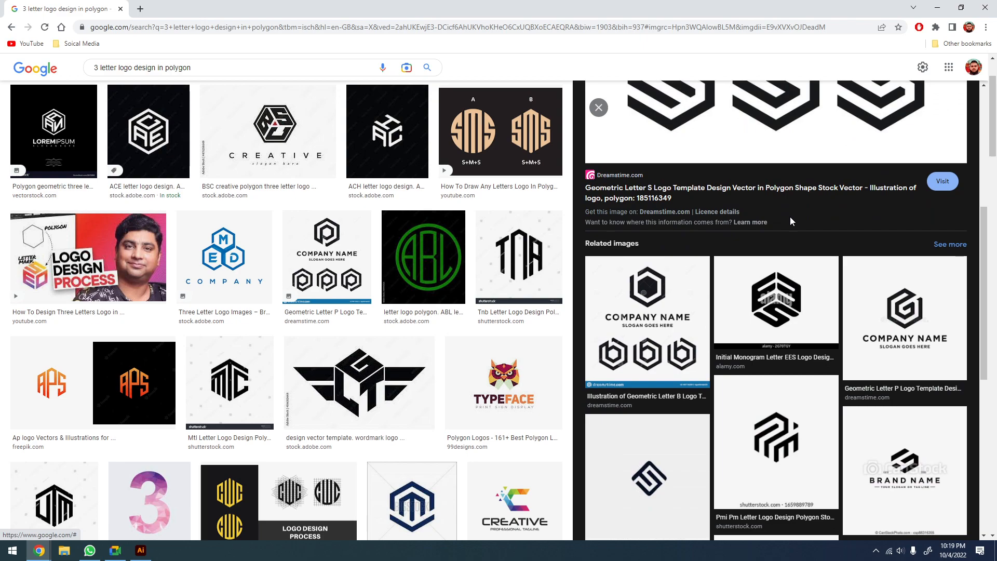
{"action": "scroll", "coordinate": [790, 222], "scroll_direction": "down", "scroll_amount": 5}
{"action": "scroll", "coordinate": [791, 222], "scroll_direction": "down", "scroll_amount": 3}
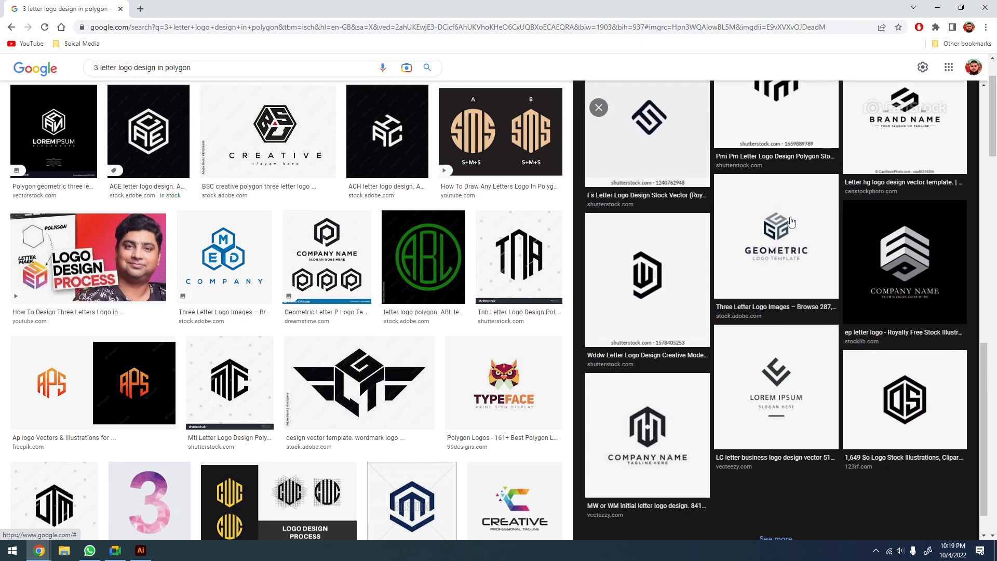
{"action": "left_click", "coordinate": [633, 285]}
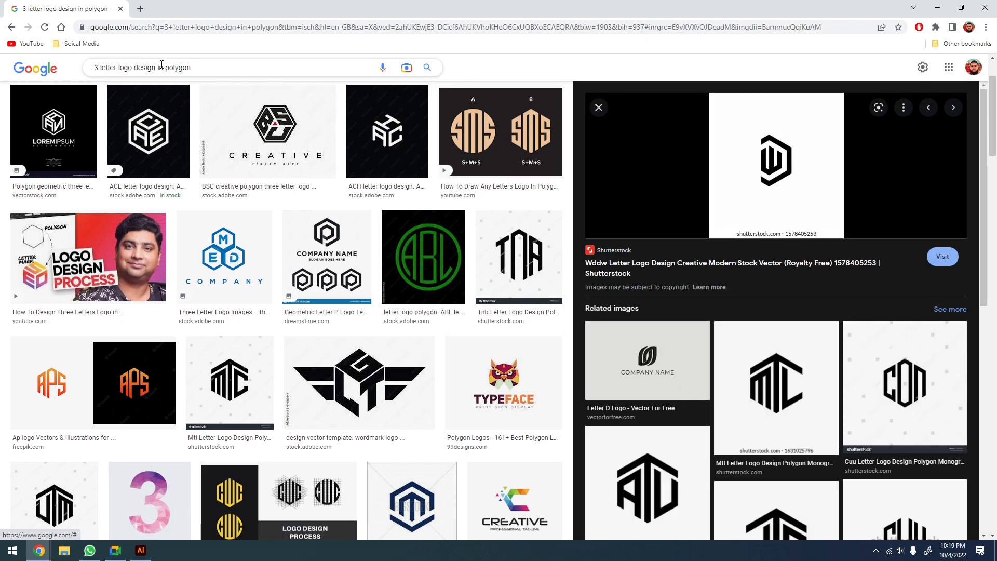
Search images for "3 letter logo design in triangle"
{"action": "left_click_drag", "start_coordinate": [189, 68], "coordinate": [172, 74]}
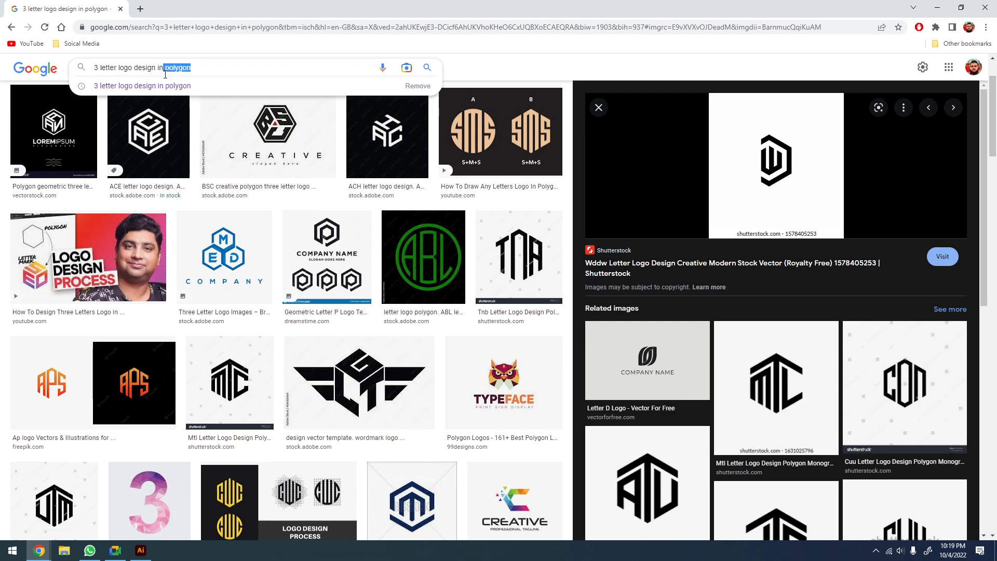
{"action": "type", "text": "triangle"}
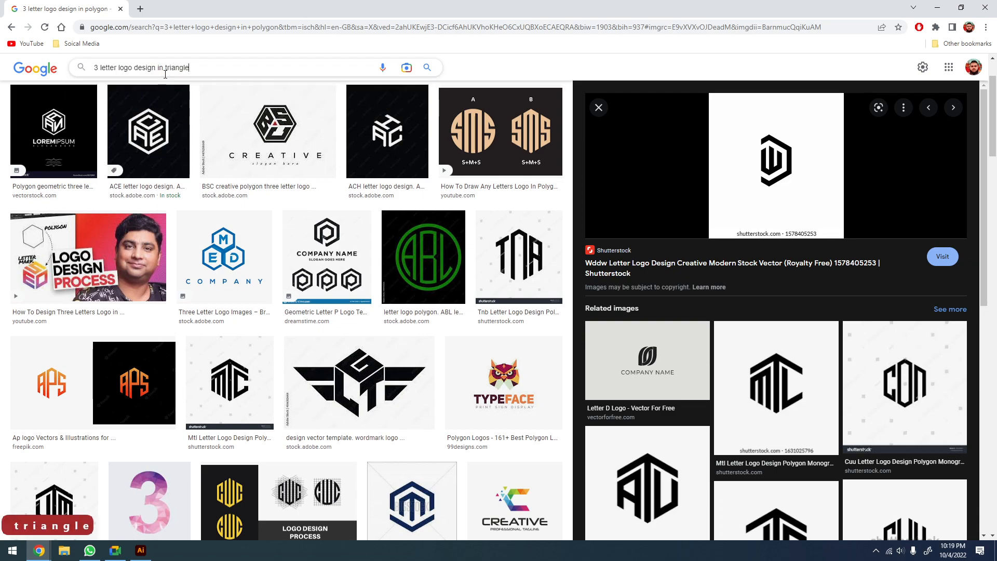
{"action": "key", "text": "Return"}
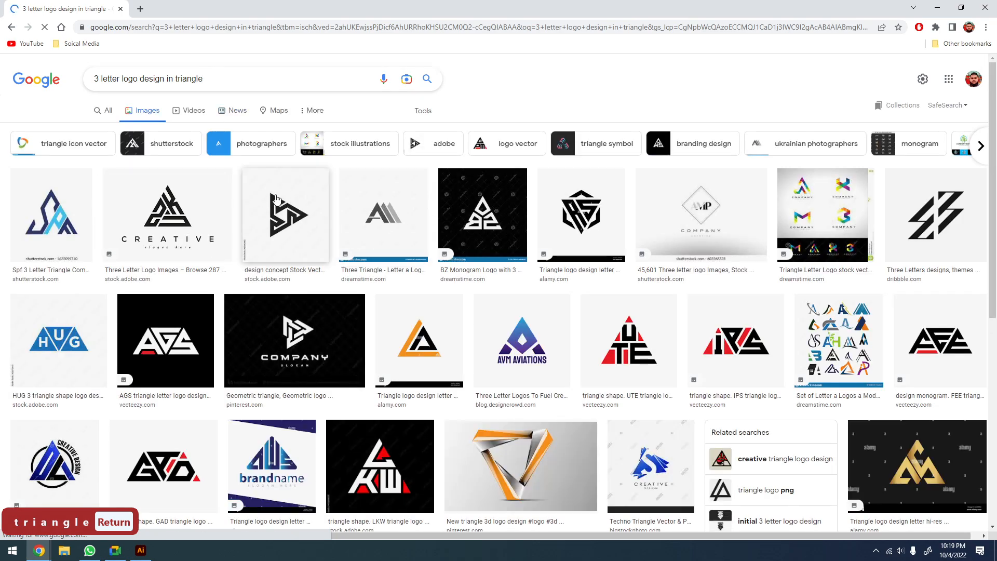
View the black triangular "Creative" three-letter logo and browse its related images and the other triangle logo results for ideas
{"action": "left_click", "coordinate": [156, 213]}
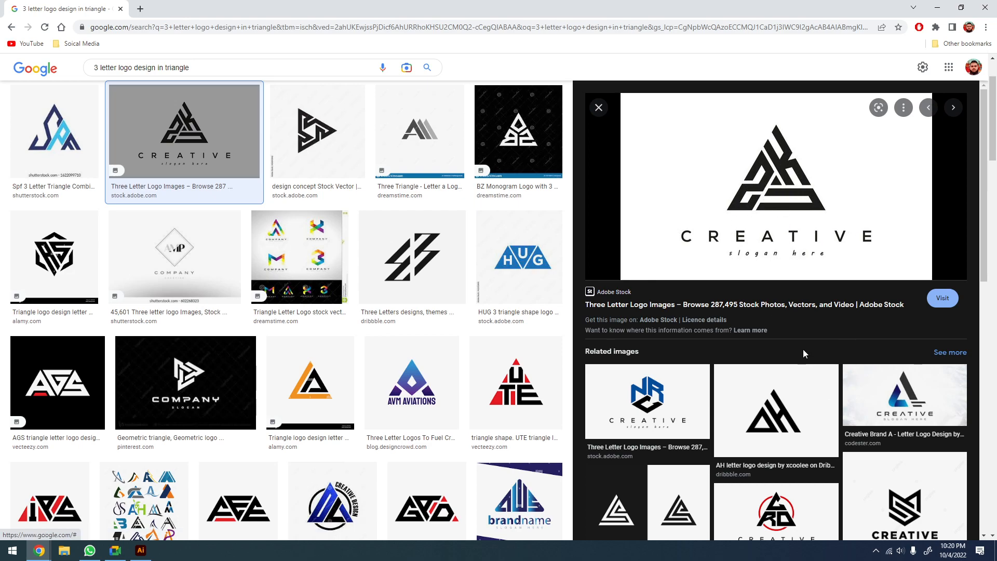
{"action": "scroll", "coordinate": [701, 353], "scroll_direction": "down", "scroll_amount": 2}
{"action": "scroll", "coordinate": [662, 314], "scroll_direction": "down", "scroll_amount": 2}
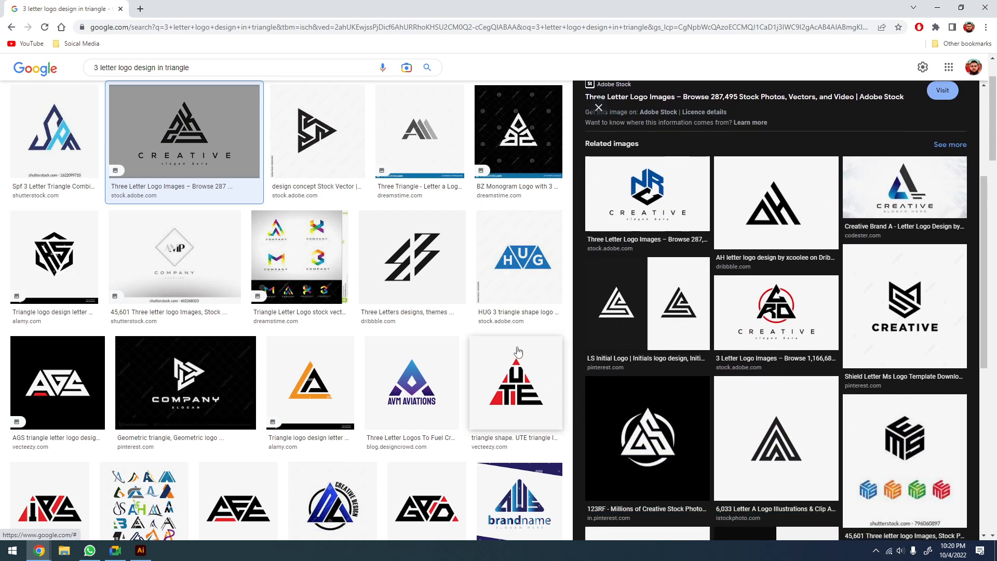
{"action": "scroll", "coordinate": [438, 362], "scroll_direction": "down", "scroll_amount": 1}
{"action": "scroll", "coordinate": [242, 326], "scroll_direction": "down", "scroll_amount": 4}
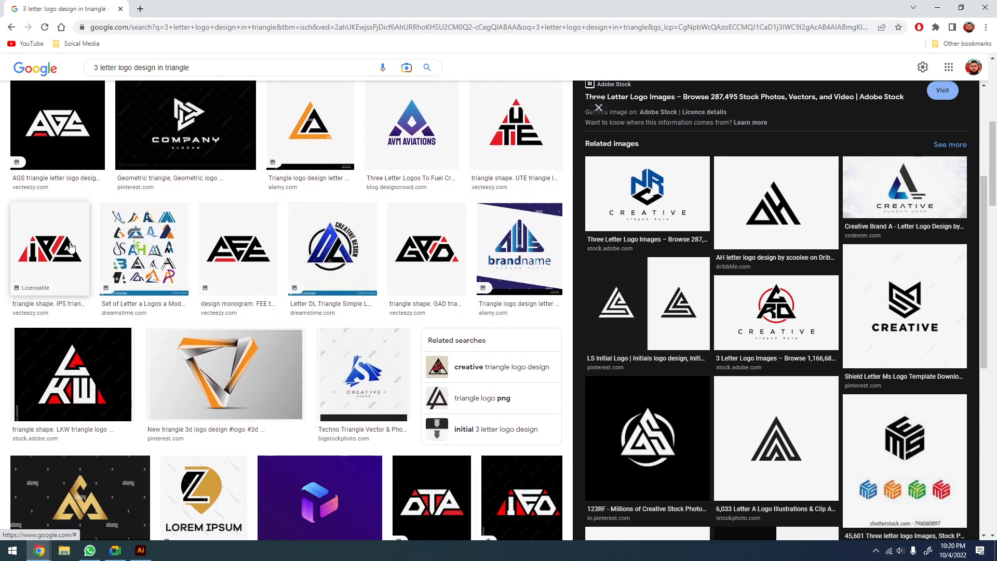
{"action": "scroll", "coordinate": [205, 269], "scroll_direction": "down", "scroll_amount": 2}
{"action": "scroll", "coordinate": [205, 269], "scroll_direction": "down", "scroll_amount": 2}
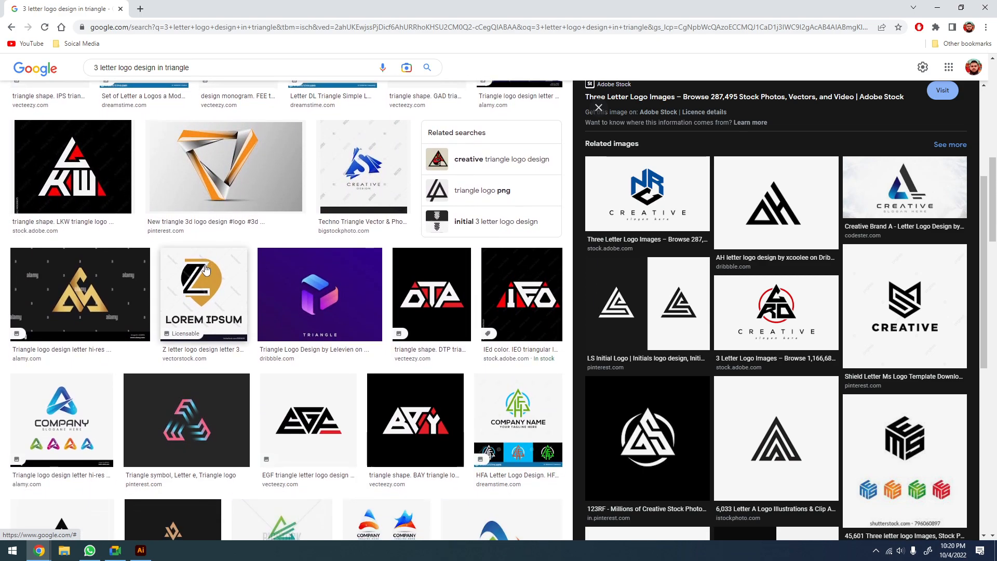
{"action": "scroll", "coordinate": [210, 257], "scroll_direction": "down", "scroll_amount": 1}
{"action": "scroll", "coordinate": [212, 255], "scroll_direction": "down", "scroll_amount": 2}
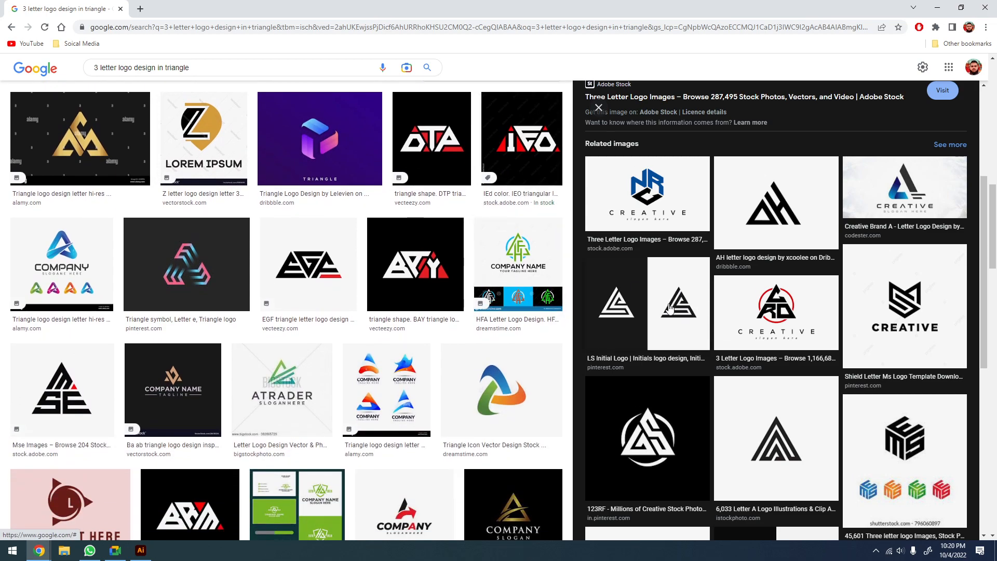
{"action": "scroll", "coordinate": [682, 310], "scroll_direction": "down", "scroll_amount": 3}
{"action": "scroll", "coordinate": [210, 206], "scroll_direction": "down", "scroll_amount": 2}
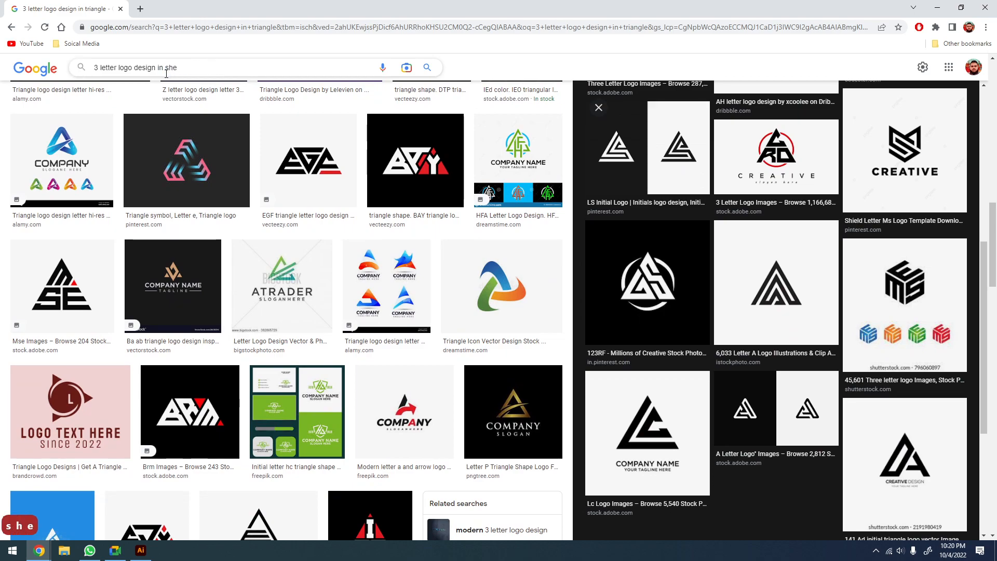
Search images for "3 letter logo design in shield" and view the shield monogram alphabet and the Letter 3 shield logo
{"action": "type", "text": "d"}
{"action": "key", "text": "Return"}
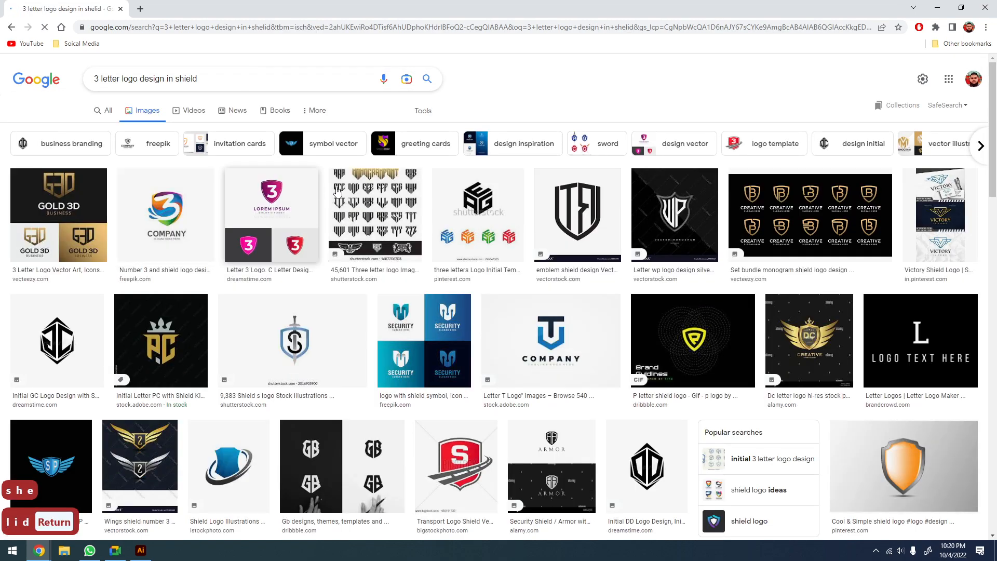
{"action": "left_click", "coordinate": [374, 234]}
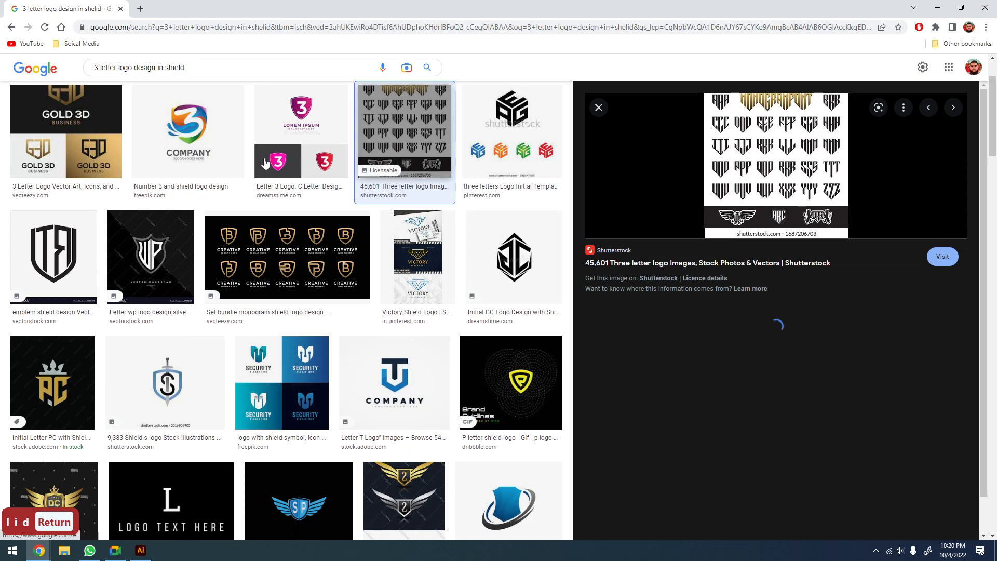
{"action": "left_click", "coordinate": [265, 165]}
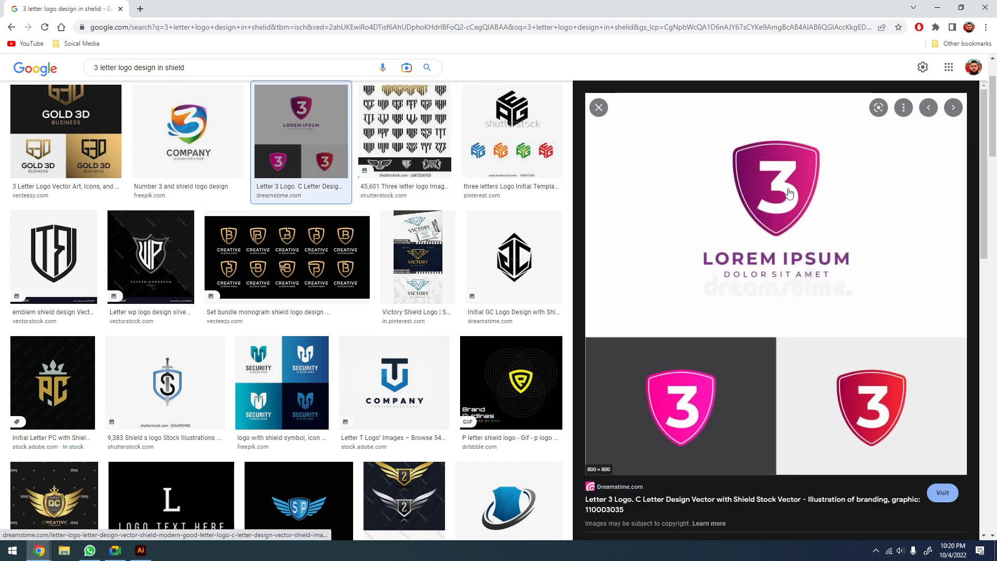
View the "Number 3 and shield logo design" result with its related images, and the Gold 3D shield logo
{"action": "key", "text": "Left"}
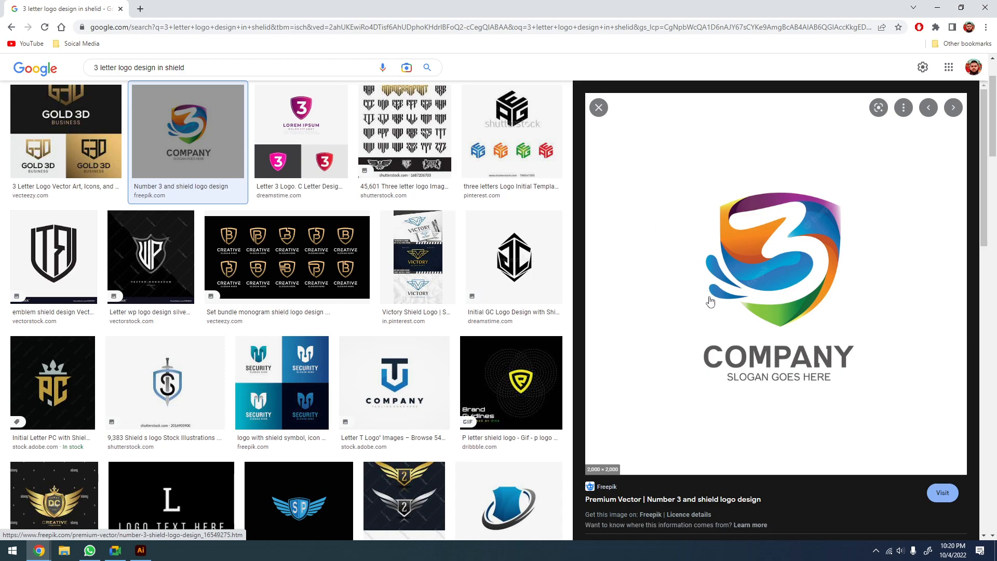
{"action": "scroll", "coordinate": [784, 253], "scroll_direction": "down", "scroll_amount": 7}
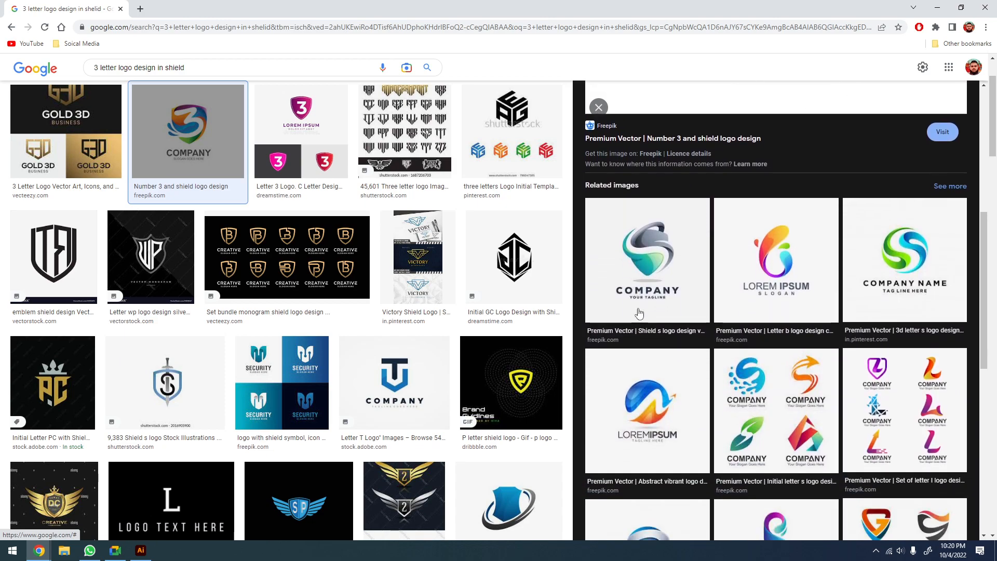
{"action": "left_click", "coordinate": [66, 135]}
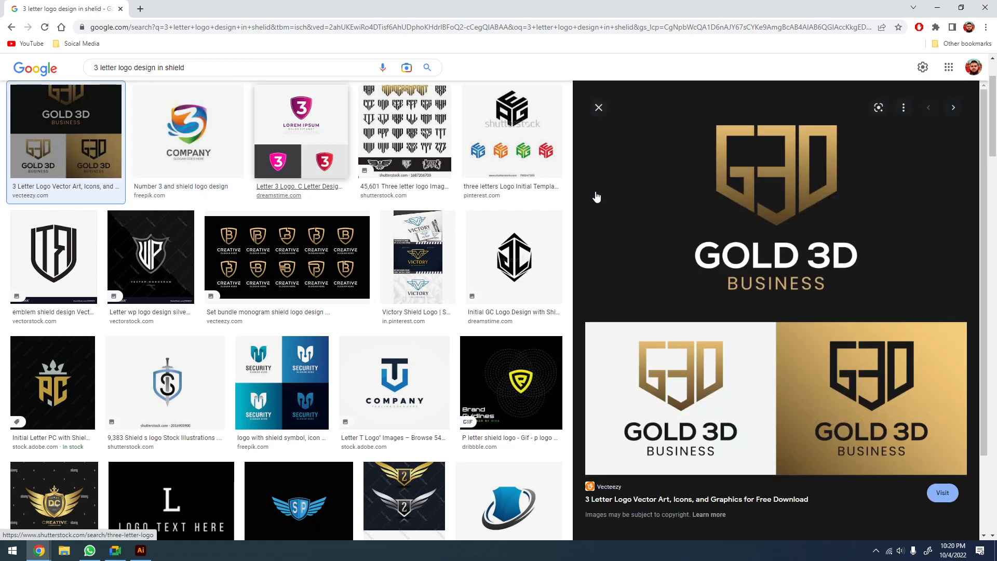
{"action": "scroll", "coordinate": [787, 207], "scroll_direction": "down", "scroll_amount": 3}
View the P letter shield logo and its Dribbble page in a new tab, and return to browsing the shield logo results
{"action": "left_click", "coordinate": [540, 378]}
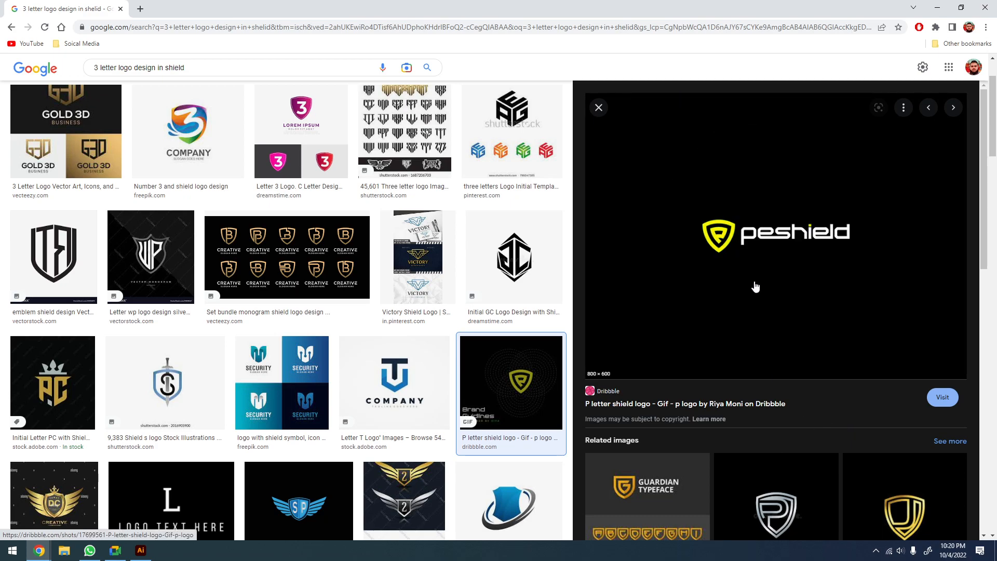
{"action": "middle_click", "coordinate": [618, 407]}
{"action": "left_click", "coordinate": [188, 9]}
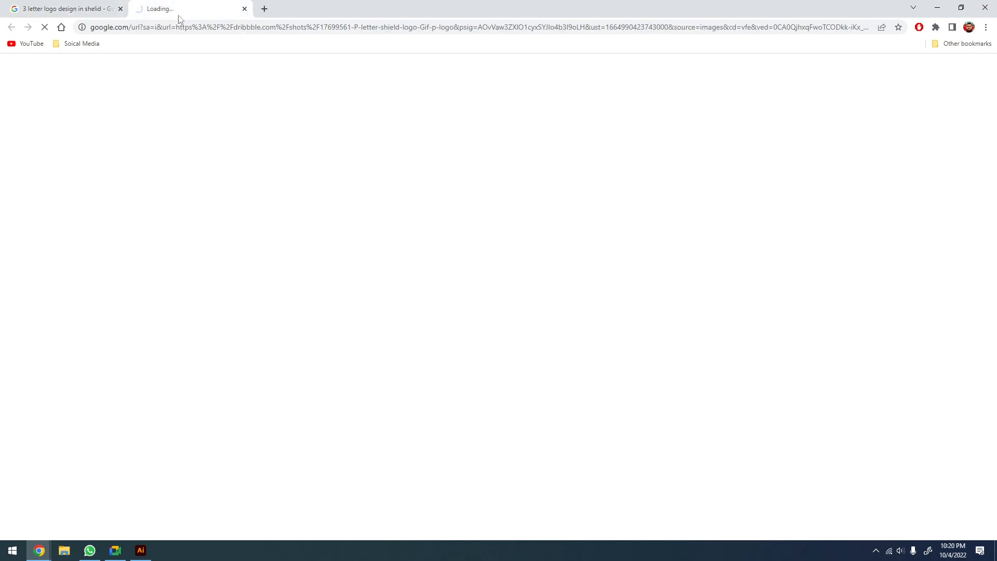
{"action": "scroll", "coordinate": [740, 299], "scroll_direction": "down", "scroll_amount": 5}
{"action": "scroll", "coordinate": [742, 302], "scroll_direction": "up", "scroll_amount": 1}
{"action": "scroll", "coordinate": [741, 303], "scroll_direction": "up", "scroll_amount": 3}
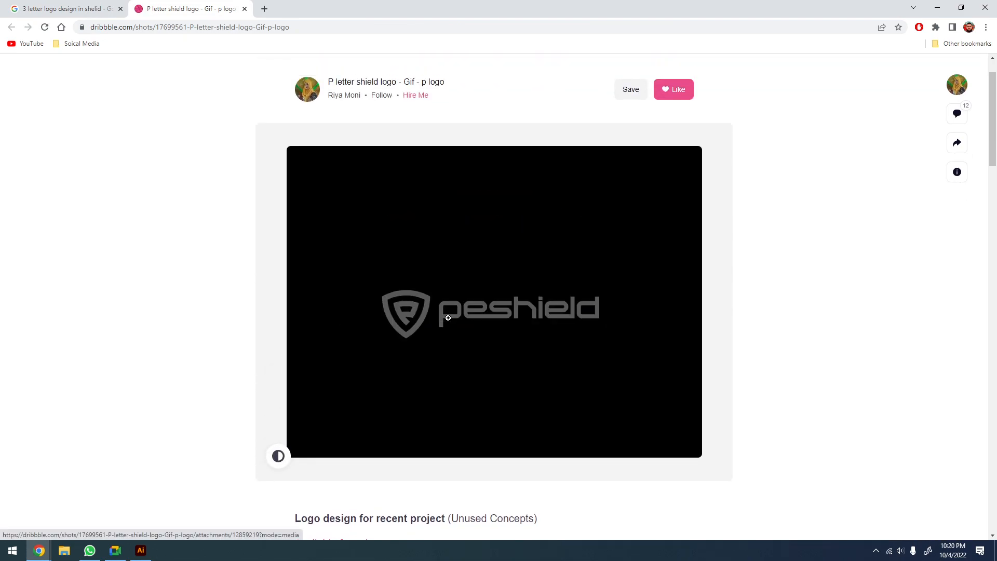
{"action": "left_click", "coordinate": [46, 4]}
{"action": "scroll", "coordinate": [271, 279], "scroll_direction": "down", "scroll_amount": 2}
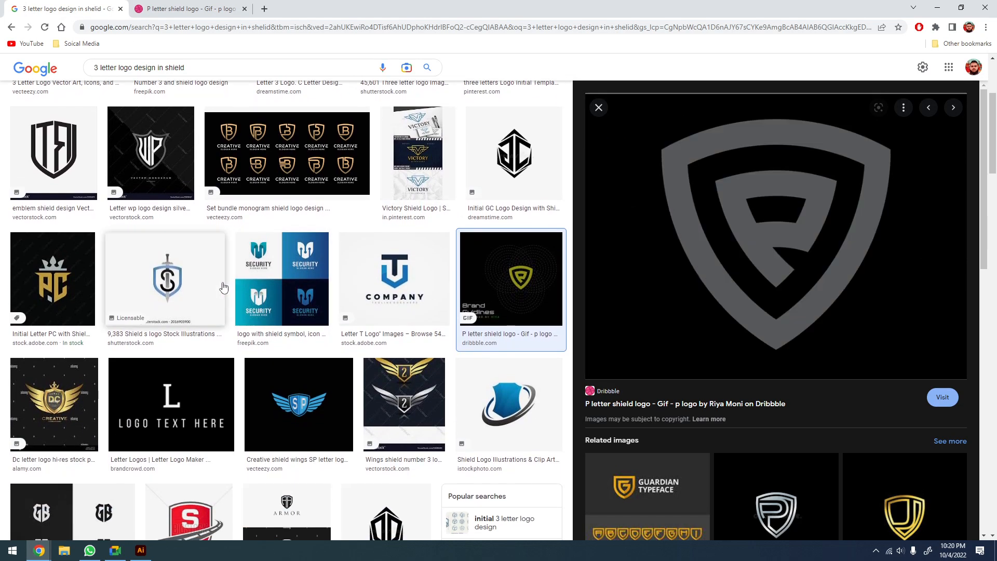
View the Freepik "Initial letter m secure technology" shield logo and browse its related images
{"action": "left_click", "coordinate": [272, 279]}
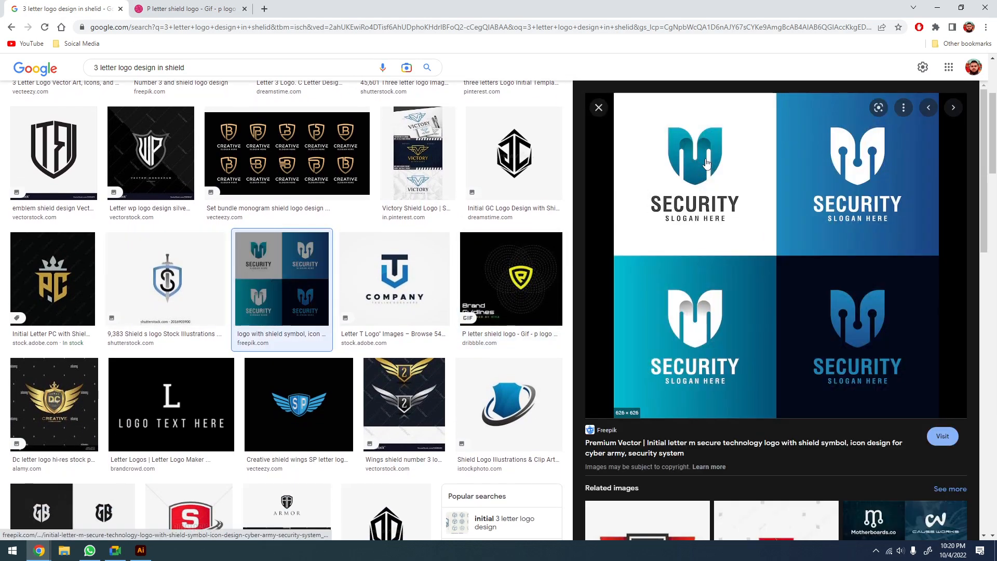
{"action": "scroll", "coordinate": [706, 164], "scroll_direction": "down", "scroll_amount": 4}
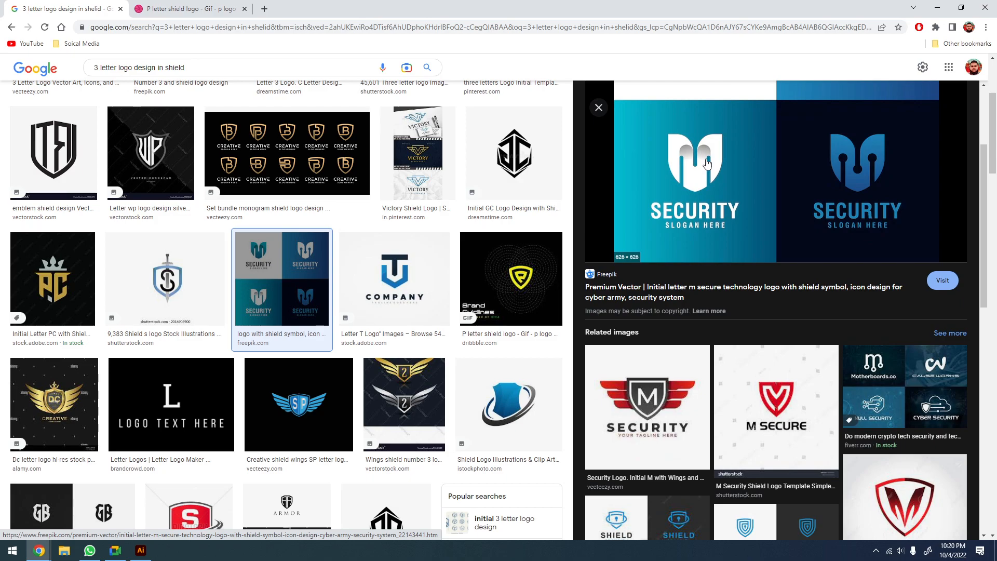
{"action": "scroll", "coordinate": [706, 163], "scroll_direction": "down", "scroll_amount": 3}
{"action": "scroll", "coordinate": [182, 210], "scroll_direction": "down", "scroll_amount": 3}
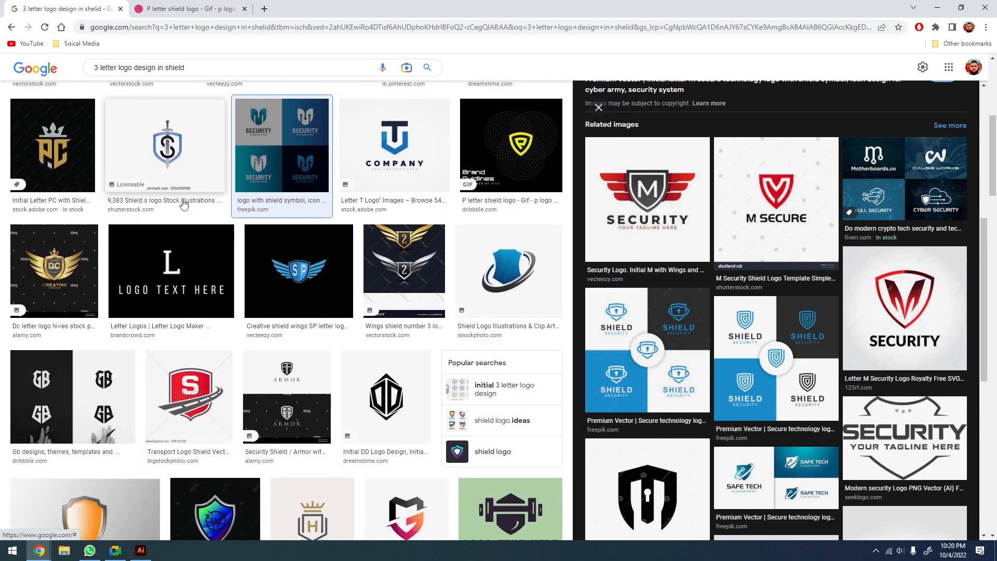
Browse further shield logo results and view the American shield logo with the letters M, N, O and P
{"action": "scroll", "coordinate": [182, 210], "scroll_direction": "down", "scroll_amount": 8}
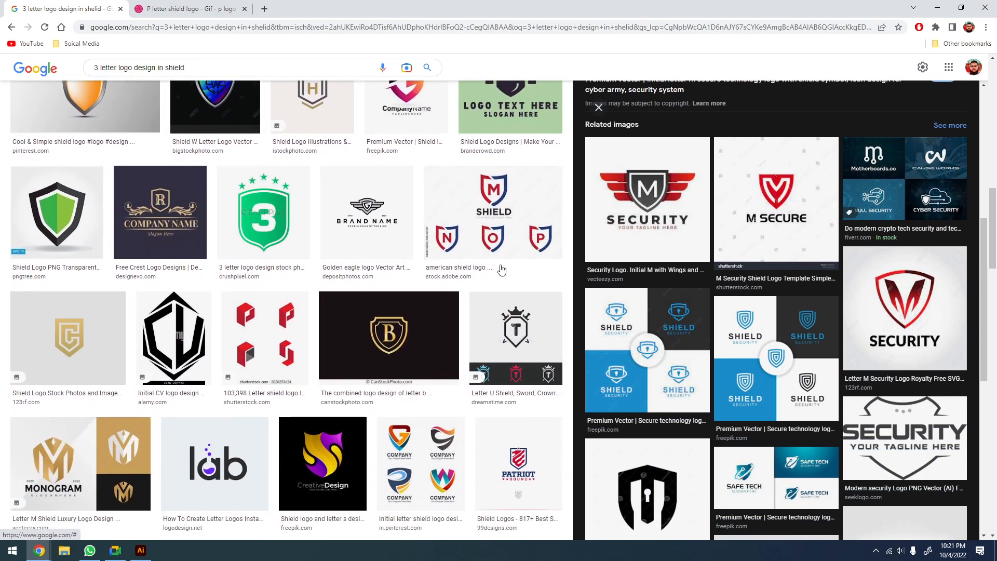
{"action": "left_click", "coordinate": [502, 268]}
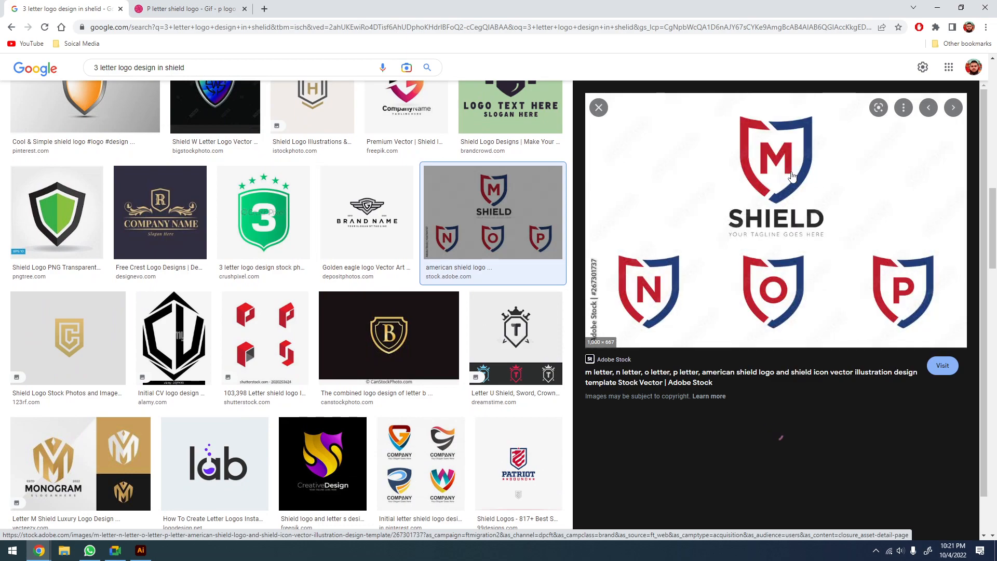
{"action": "scroll", "coordinate": [161, 232], "scroll_direction": "down", "scroll_amount": 3}
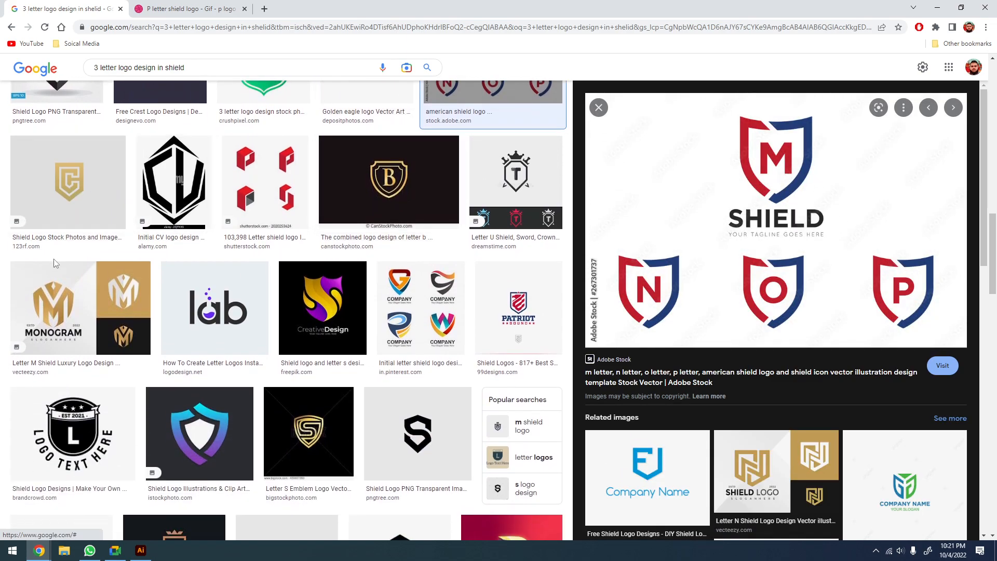
{"action": "scroll", "coordinate": [115, 297], "scroll_direction": "down", "scroll_amount": 2}
Switch to Illustrator and draw an unfilled circle about 92 px wide with a 1 pt black stroke in an empty area
{"action": "left_click", "coordinate": [142, 552]}
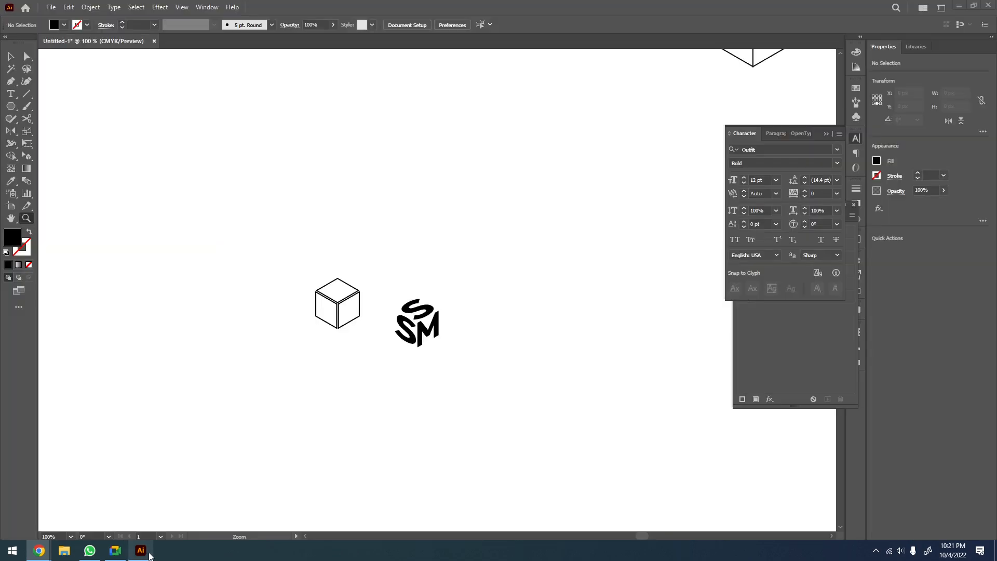
{"action": "left_click", "coordinate": [465, 193]}
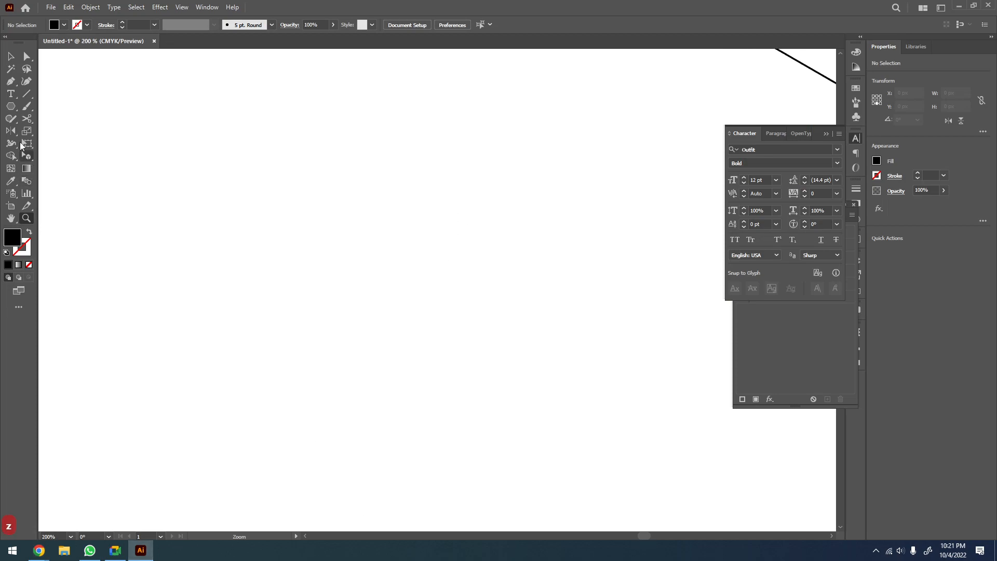
{"action": "left_click_drag", "start_coordinate": [10, 106], "coordinate": [61, 130]}
{"action": "left_click", "coordinate": [60, 129]}
{"action": "left_click_drag", "start_coordinate": [238, 242], "coordinate": [306, 310]}
Duplicate the circle sideways and the pair downwards to form a two-by-two cluster of overlapping circles
{"action": "key", "text": "v"}
{"action": "left_click_drag", "start_coordinate": [240, 248], "coordinate": [307, 243]}
{"action": "key", "text": "ctrl+z"}
{"action": "key", "text": "ctrl+z"}
{"action": "left_click_drag", "start_coordinate": [456, 165], "coordinate": [185, 333]}
{"action": "left_click", "coordinate": [346, 319]}
{"action": "left_click_drag", "start_coordinate": [417, 207], "coordinate": [202, 319]}
{"action": "left_click_drag", "start_coordinate": [307, 244], "coordinate": [307, 307]}
{"action": "left_click_drag", "start_coordinate": [429, 174], "coordinate": [161, 384]}
{"action": "key", "text": "z"}
{"action": "left_click_drag", "start_coordinate": [489, 104], "coordinate": [204, 306]}
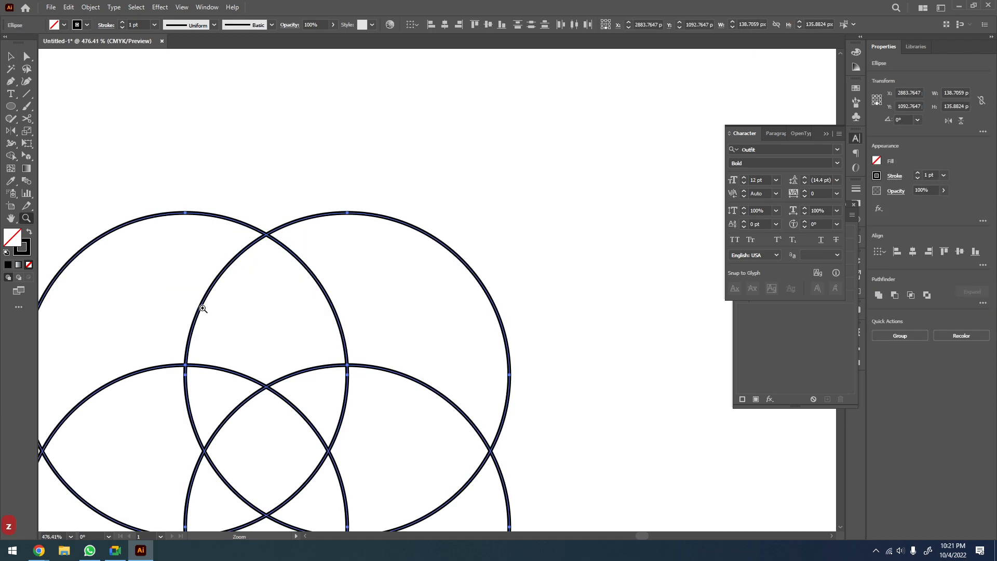
Turn the lower shield-shaped overlap of the four circles into a black-filled shape with the Shape Builder
{"action": "scroll", "coordinate": [220, 370], "scroll_direction": "down", "scroll_amount": 2}
{"action": "key", "text": "space"}
{"action": "left_click_drag", "start_coordinate": [290, 368], "coordinate": [279, 312]}
{"action": "key", "text": "shift+n"}
{"action": "key", "text": "shift+m"}
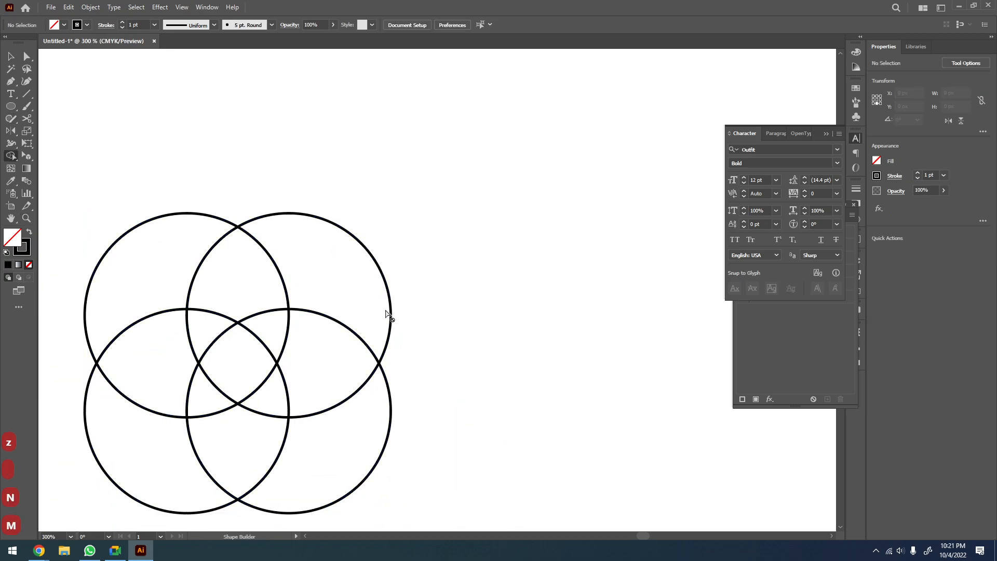
{"action": "key", "text": "z"}
{"action": "left_click", "coordinate": [380, 201], "text": "alt"}
{"action": "left_click", "coordinate": [335, 341], "text": "alt"}
{"action": "key", "text": "space"}
{"action": "left_click_drag", "start_coordinate": [336, 341], "coordinate": [342, 335]}
{"action": "key", "text": "v"}
{"action": "left_click_drag", "start_coordinate": [413, 237], "coordinate": [191, 424]}
{"action": "key", "text": "shift+m"}
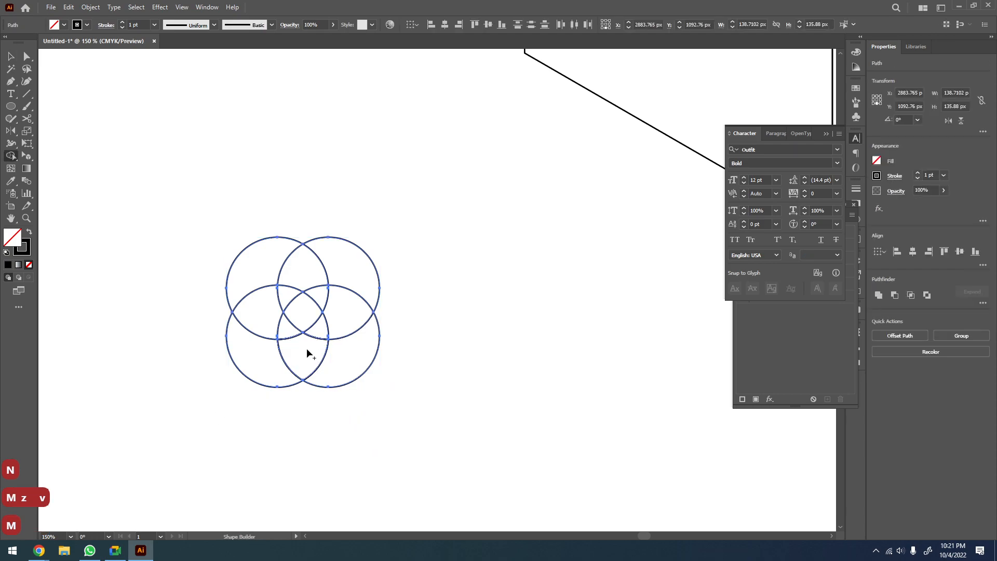
{"action": "left_click", "coordinate": [29, 232]}
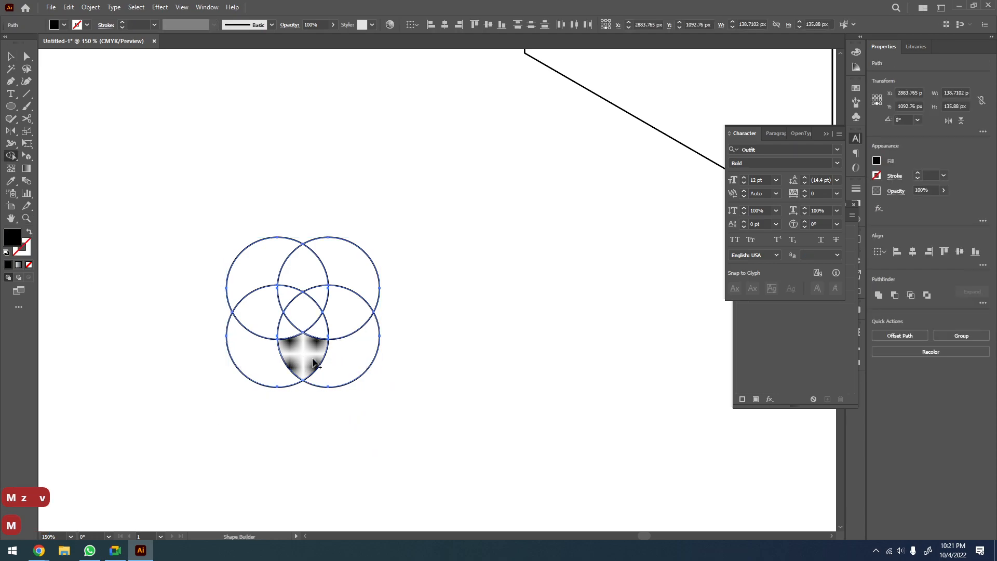
{"action": "left_click", "coordinate": [314, 362]}
Move the black shield out of the circle cluster into the empty space beside it
{"action": "left_click_drag", "start_coordinate": [507, 425], "coordinate": [401, 358]}
{"action": "key", "text": "v"}
{"action": "left_click", "coordinate": [188, 291]}
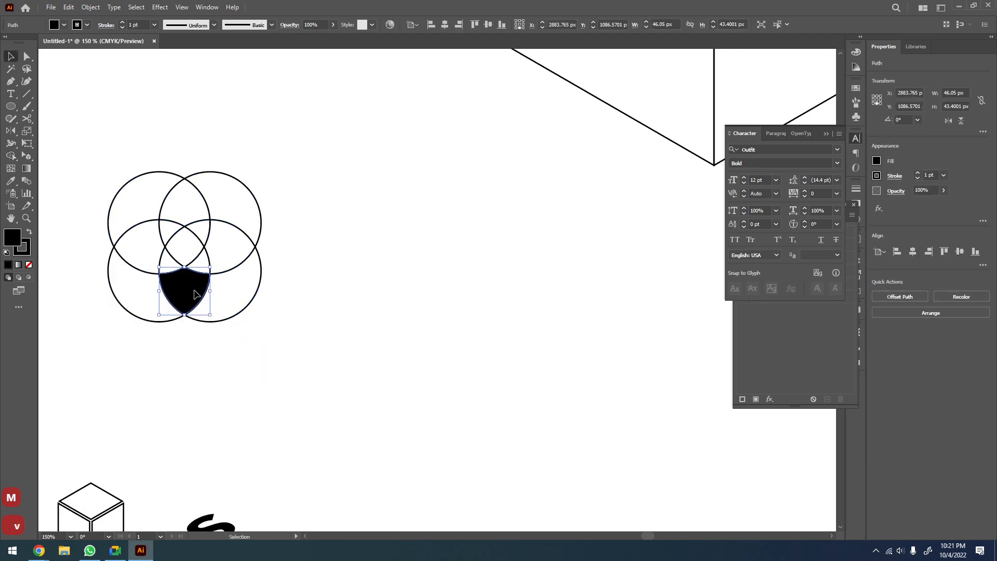
{"action": "left_click_drag", "start_coordinate": [188, 292], "coordinate": [559, 301]}
{"action": "key", "text": "z"}
{"action": "left_click_drag", "start_coordinate": [601, 263], "coordinate": [474, 345]}
{"action": "key", "text": "v"}
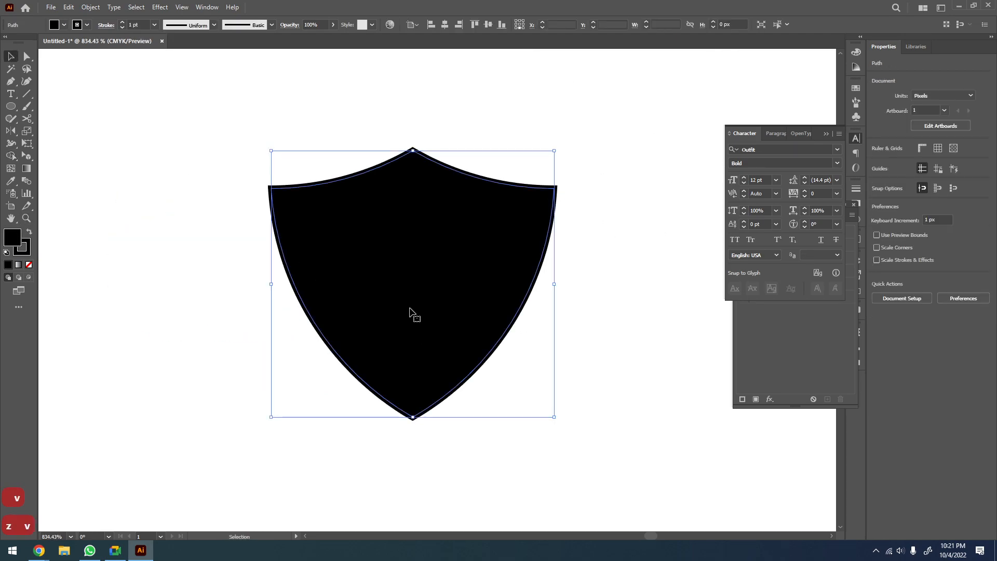
Remove the fill from the shield, leaving only its 1 pt black outline
{"action": "left_click", "coordinate": [23, 254]}
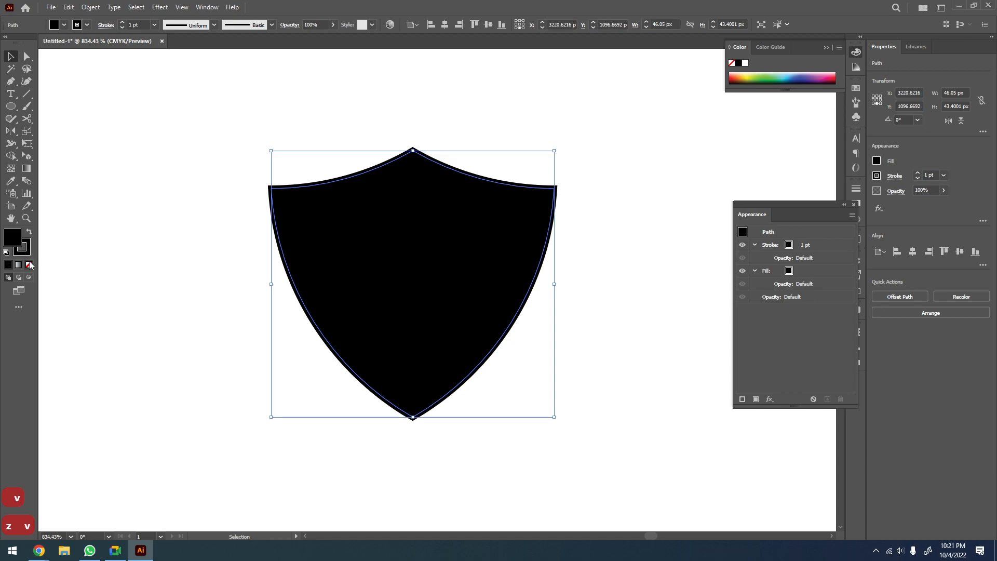
{"action": "left_click", "coordinate": [29, 265]}
{"action": "left_click", "coordinate": [100, 289]}
{"action": "key", "text": "z"}
{"action": "scroll", "coordinate": [207, 297], "scroll_direction": "down", "scroll_amount": 5}
{"action": "left_click_drag", "start_coordinate": [158, 314], "coordinate": [410, 292]}
{"action": "scroll", "coordinate": [345, 279], "scroll_direction": "down", "scroll_amount": 2}
Delete the lower two circles of the cluster, keeping the upper overlapping pair
{"action": "key", "text": "v"}
{"action": "left_click_drag", "start_coordinate": [309, 157], "coordinate": [151, 306]}
{"action": "key", "text": "z"}
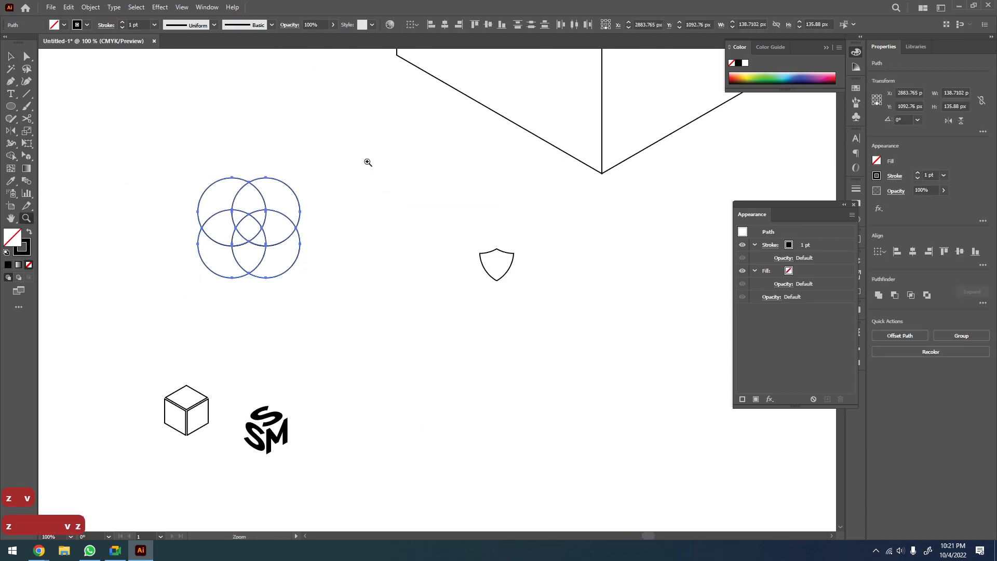
{"action": "left_click_drag", "start_coordinate": [361, 161], "coordinate": [161, 278]}
{"action": "scroll", "coordinate": [390, 369], "scroll_direction": "down", "scroll_amount": 5}
{"action": "left_click_drag", "start_coordinate": [392, 369], "coordinate": [245, 272]}
{"action": "key", "text": "v"}
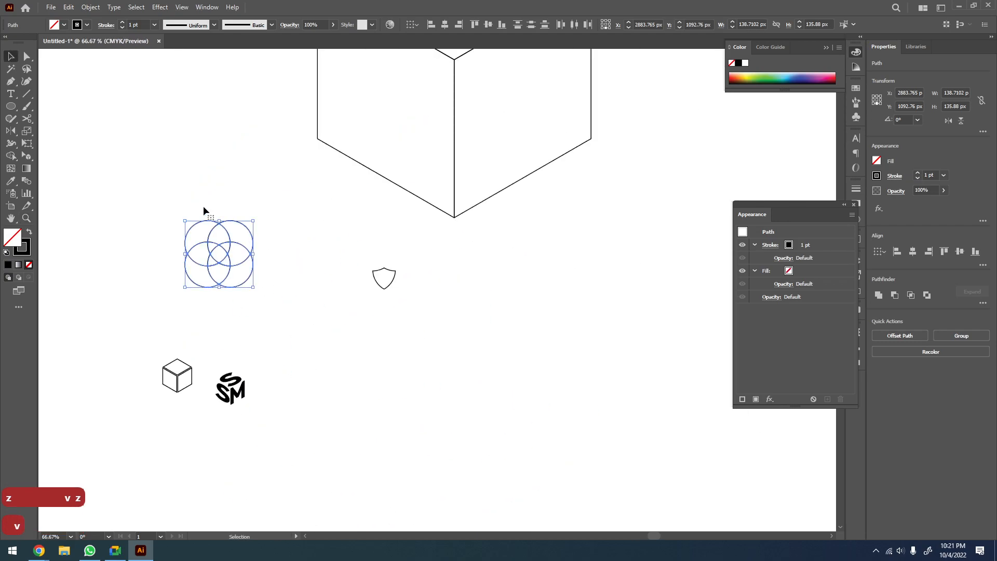
{"action": "left_click", "coordinate": [206, 213]}
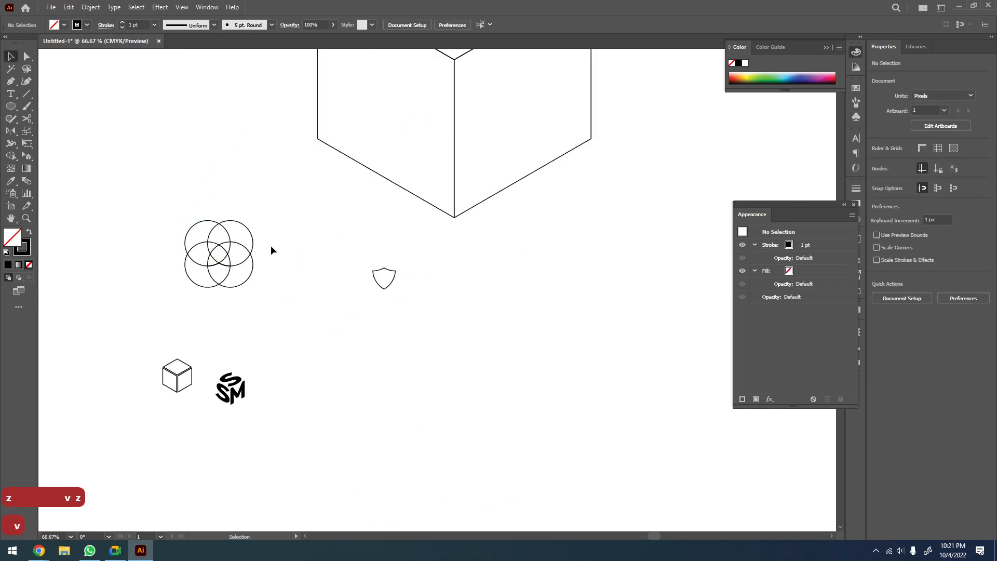
{"action": "left_click_drag", "start_coordinate": [175, 297], "coordinate": [176, 298]}
{"action": "key", "text": "Delete"}
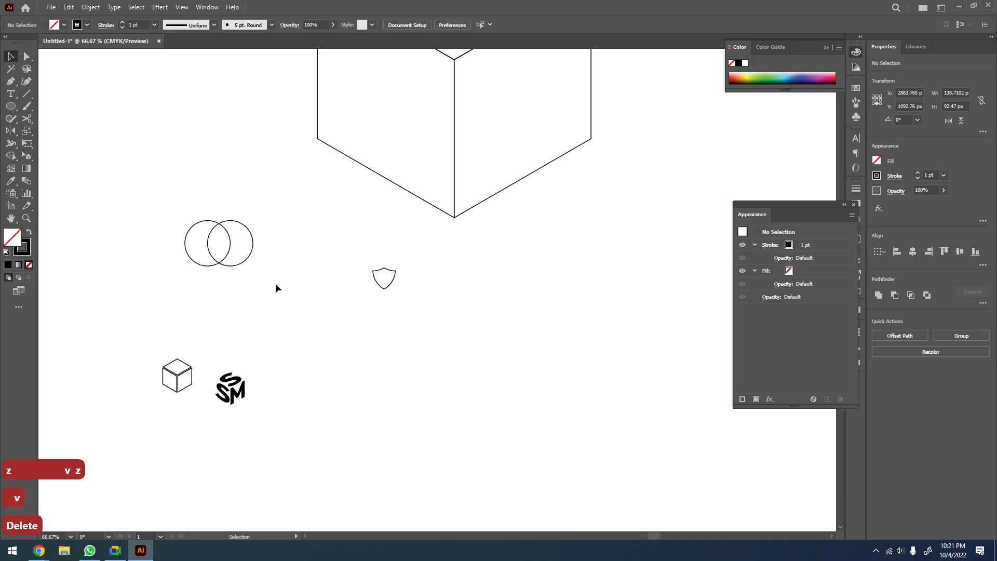
Duplicate a circle down across the overlap of the remaining pair and select all three circles
{"action": "key", "text": "z"}
{"action": "left_click_drag", "start_coordinate": [274, 209], "coordinate": [135, 277]}
{"action": "key", "text": "v"}
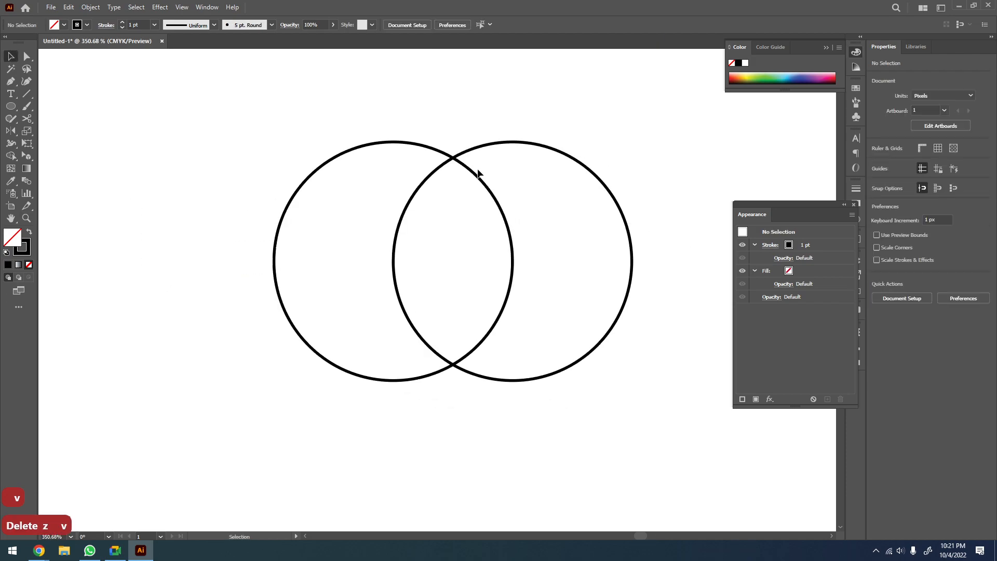
{"action": "left_click_drag", "start_coordinate": [497, 155], "coordinate": [445, 237]}
{"action": "left_click_drag", "start_coordinate": [634, 143], "coordinate": [368, 329]}
Merge the overlap regions beneath the third circle's arc with the Shape Builder to form a rounded-top shield
{"action": "key", "text": "shift+m"}
{"action": "mouse_move", "coordinate": [545, 210]}
{"action": "left_mouse_down"}
{"action": "mouse_move", "coordinate": [513, 392]}
{"action": "mouse_move", "coordinate": [370, 408]}
{"action": "mouse_move", "coordinate": [412, 252]}
{"action": "mouse_move", "coordinate": [503, 237]}
{"action": "left_mouse_up"}
{"action": "key", "text": "ctrl+z"}
{"action": "mouse_move", "coordinate": [609, 178]}
{"action": "left_mouse_down"}
{"action": "mouse_move", "coordinate": [379, 186]}
{"action": "mouse_move", "coordinate": [376, 363]}
{"action": "mouse_move", "coordinate": [477, 392]}
{"action": "mouse_move", "coordinate": [543, 327]}
{"action": "left_mouse_up"}
Place the rounded-top shield beside the pointed-top shield and clear away the leftover circle pieces
{"action": "key", "text": "v"}
{"action": "left_click", "coordinate": [597, 356]}
{"action": "left_click_drag", "start_coordinate": [602, 359], "coordinate": [306, 269]}
{"action": "key", "text": "z"}
{"action": "scroll", "coordinate": [250, 254], "scroll_direction": "down", "scroll_amount": 3}
{"action": "left_click_drag", "start_coordinate": [238, 262], "coordinate": [303, 249]}
{"action": "left_click_drag", "start_coordinate": [178, 205], "coordinate": [503, 319]}
{"action": "left_click", "coordinate": [503, 320]}
{"action": "key", "text": "z"}
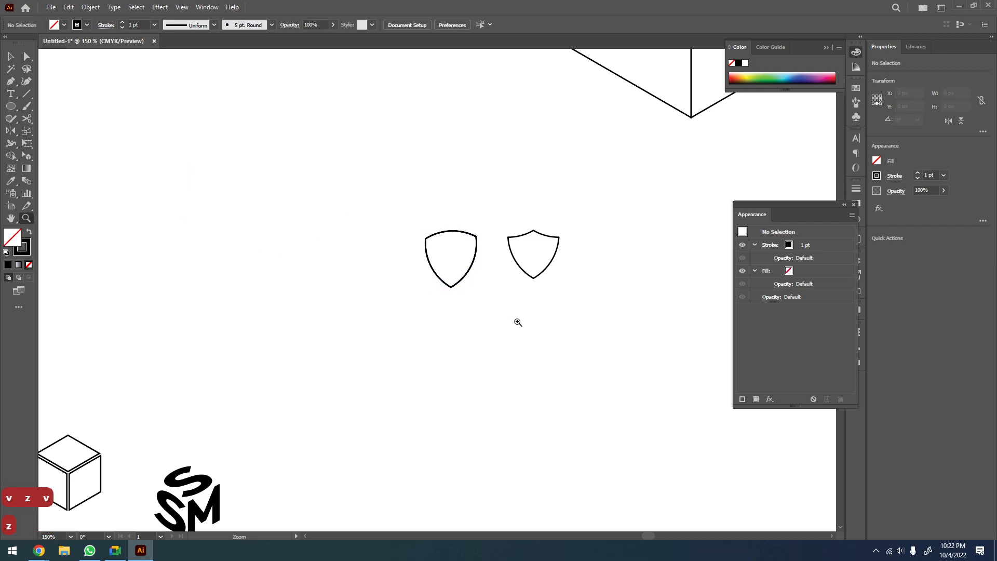
Examine the two shield outlines side by side up close
{"action": "left_click_drag", "start_coordinate": [573, 214], "coordinate": [371, 314]}
{"action": "scroll", "coordinate": [403, 311], "scroll_direction": "down", "scroll_amount": 3}
{"action": "key", "text": "space"}
{"action": "left_click_drag", "start_coordinate": [471, 325], "coordinate": [412, 301]}
{"action": "scroll", "coordinate": [562, 323], "scroll_direction": "down", "scroll_amount": 2}
{"action": "key", "text": "space"}
{"action": "left_click_drag", "start_coordinate": [438, 265], "coordinate": [339, 309]}
{"action": "key", "text": "space"}
{"action": "left_click_drag", "start_coordinate": [496, 290], "coordinate": [635, 313]}
{"action": "left_click", "coordinate": [600, 305], "text": "alt"}
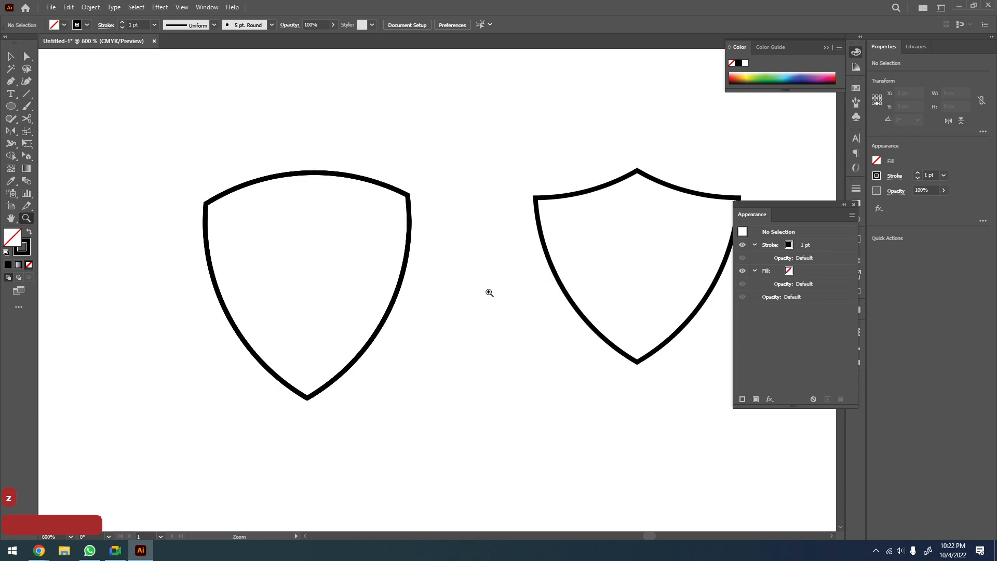
{"action": "left_click", "coordinate": [455, 295], "text": "alt"}
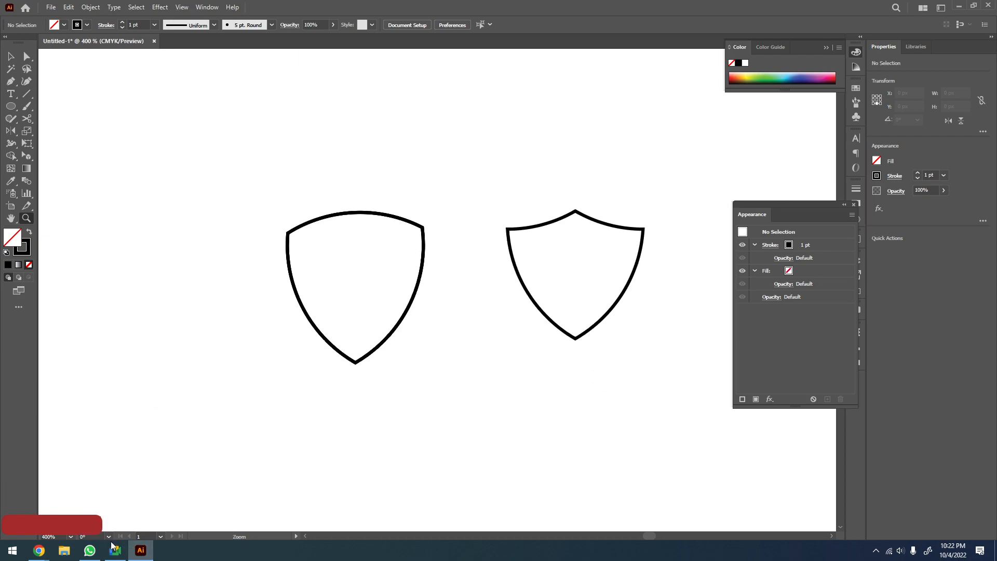
Switch to the browser, browse more shield logo results and view the "Free Rs Logo Designs" result with its related images
{"action": "left_click", "coordinate": [89, 551]}
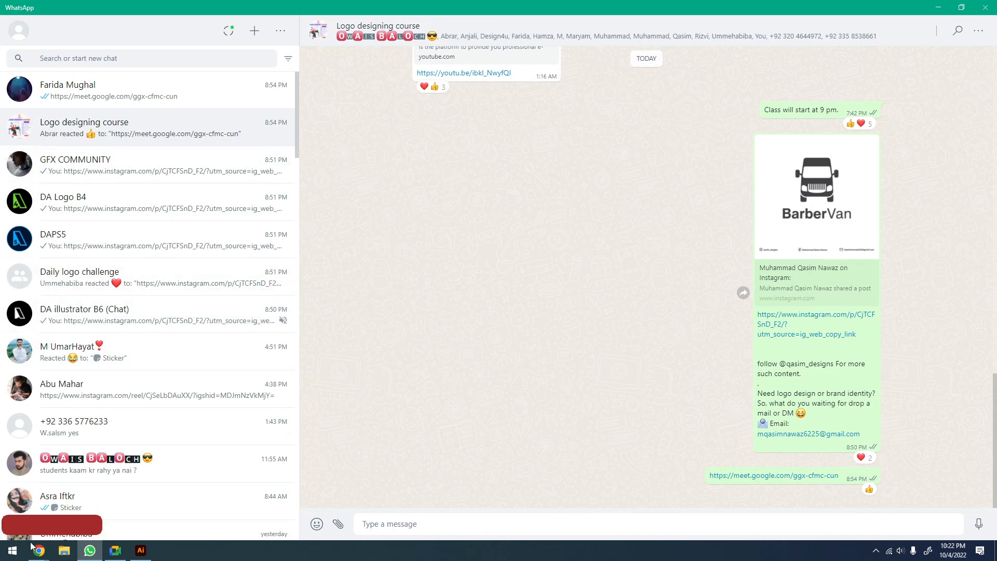
{"action": "mouse_move", "coordinate": [42, 553]}
{"action": "left_click", "coordinate": [88, 471]}
{"action": "scroll", "coordinate": [447, 283], "scroll_direction": "down", "scroll_amount": 1}
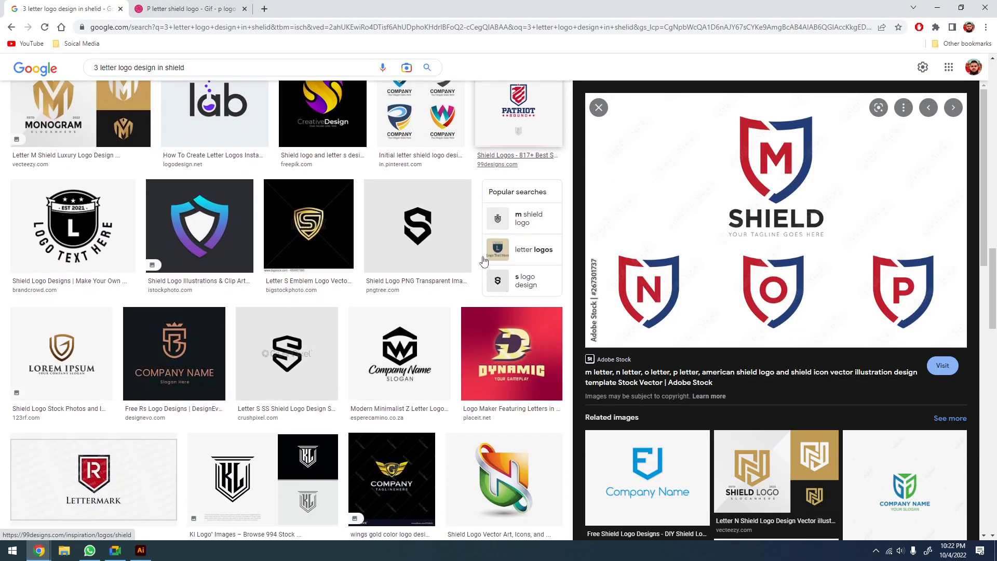
{"action": "scroll", "coordinate": [509, 147], "scroll_direction": "down", "scroll_amount": 2}
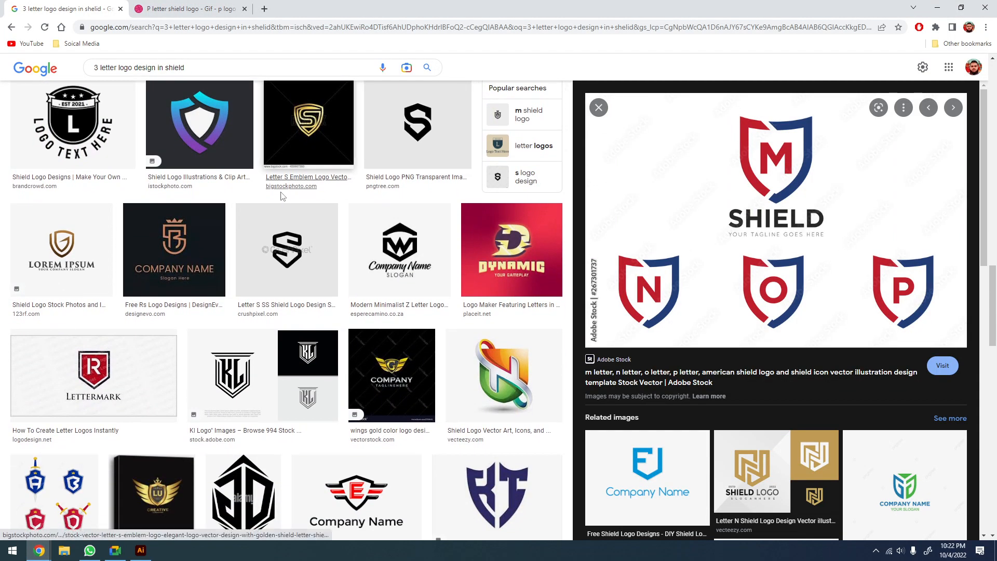
{"action": "left_click", "coordinate": [181, 258]}
{"action": "scroll", "coordinate": [829, 308], "scroll_direction": "down", "scroll_amount": 1}
{"action": "scroll", "coordinate": [830, 309], "scroll_direction": "down", "scroll_amount": 4}
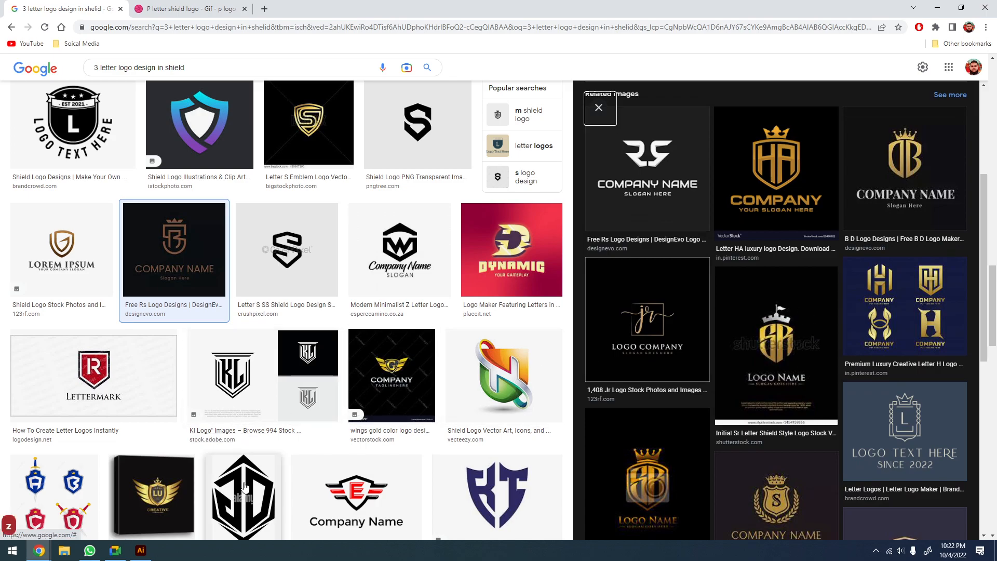
Switch to Illustrator and place a copy of the black striped shield monogram inside the large square frame
{"action": "left_click", "coordinate": [140, 551]}
{"action": "scroll", "coordinate": [384, 345], "scroll_direction": "down", "scroll_amount": 5}
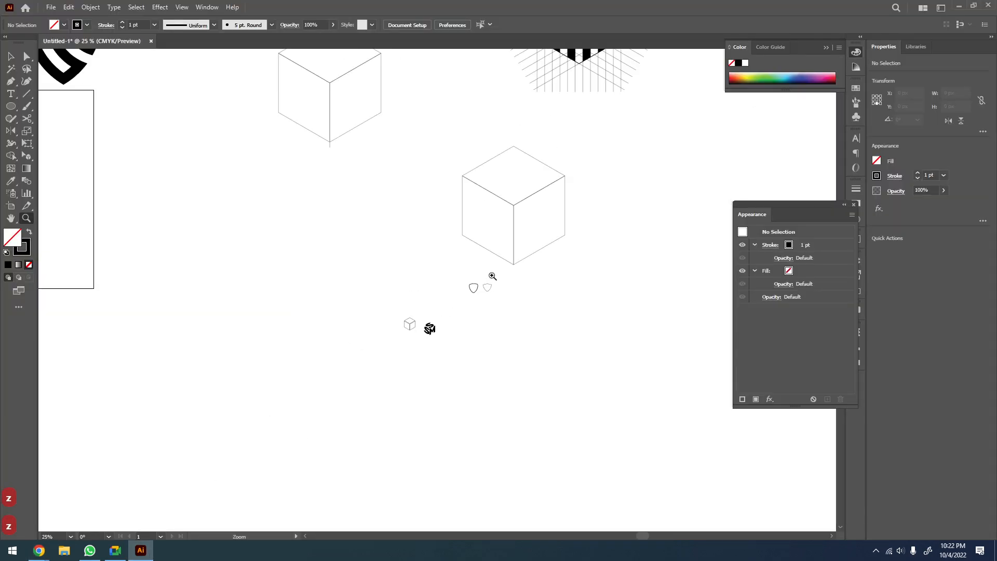
{"action": "left_click_drag", "start_coordinate": [505, 325], "coordinate": [508, 396]}
{"action": "scroll", "coordinate": [523, 330], "scroll_direction": "down", "scroll_amount": 2}
{"action": "left_click_drag", "start_coordinate": [466, 318], "coordinate": [546, 268]}
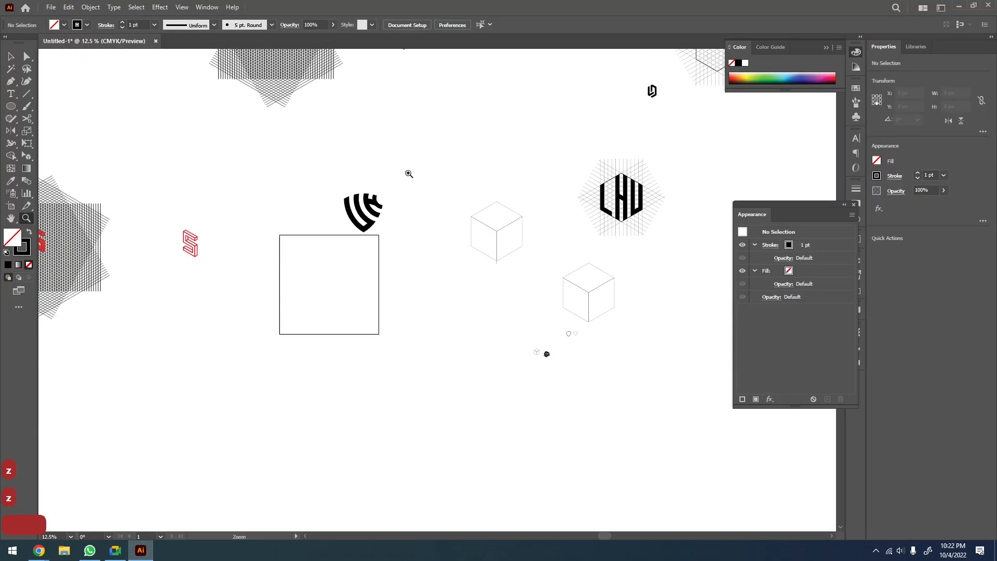
{"action": "left_click_drag", "start_coordinate": [410, 171], "coordinate": [306, 246]}
{"action": "scroll", "coordinate": [412, 249], "scroll_direction": "down", "scroll_amount": 2}
{"action": "key", "text": "v"}
{"action": "left_click_drag", "start_coordinate": [570, 163], "coordinate": [312, 289]}
{"action": "scroll", "coordinate": [424, 247], "scroll_direction": "down", "scroll_amount": 3}
{"action": "key", "text": "v"}
{"action": "left_click_drag", "start_coordinate": [450, 222], "coordinate": [383, 319], "text": "alt"}
Scale the copied shield monogram down proportionally to about 297 by 299 px
{"action": "key", "text": "z"}
{"action": "left_click_drag", "start_coordinate": [439, 269], "coordinate": [249, 403]}
{"action": "key", "text": "v"}
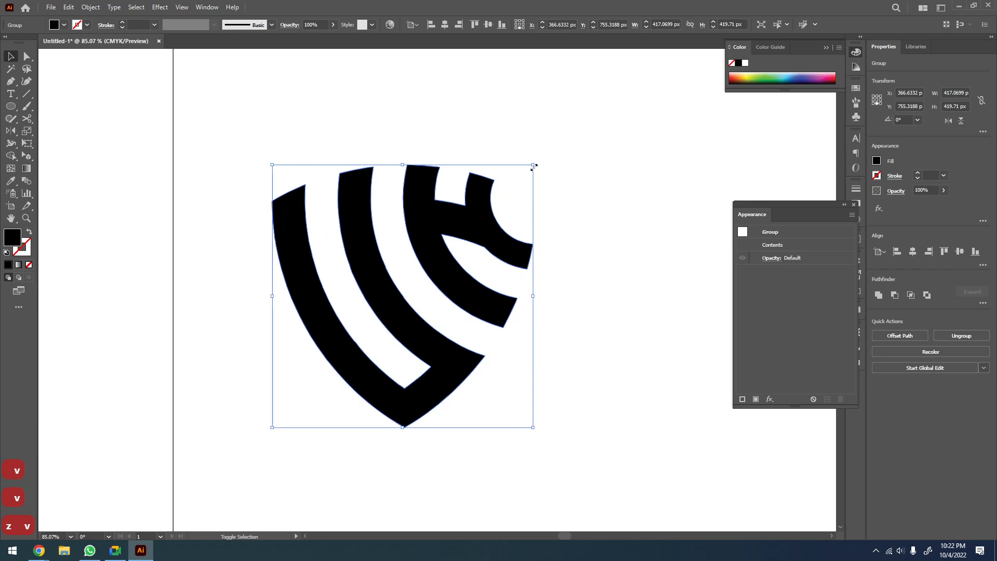
{"action": "left_click_drag", "start_coordinate": [533, 165], "coordinate": [459, 240], "text": "shift"}
{"action": "key", "text": "z"}
{"action": "scroll", "coordinate": [255, 315], "scroll_direction": "down", "scroll_amount": 5}
{"action": "left_click_drag", "start_coordinate": [249, 318], "coordinate": [540, 392]}
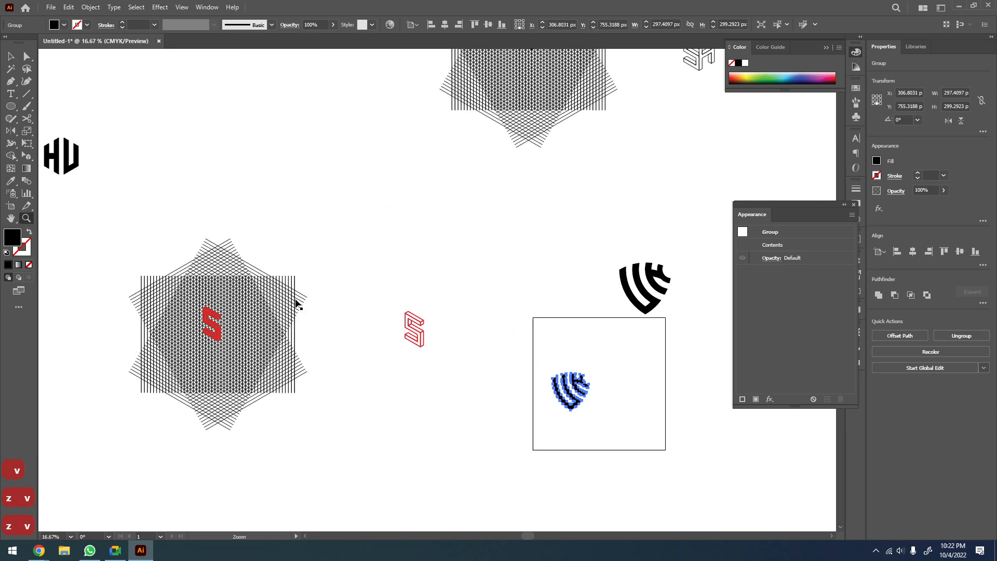
Review the logos across the canvas and return to the small shield monogram inside the square frame
{"action": "left_click_drag", "start_coordinate": [216, 178], "coordinate": [573, 229]}
{"action": "key", "text": "z"}
{"action": "scroll", "coordinate": [397, 338], "scroll_direction": "down", "scroll_amount": 4}
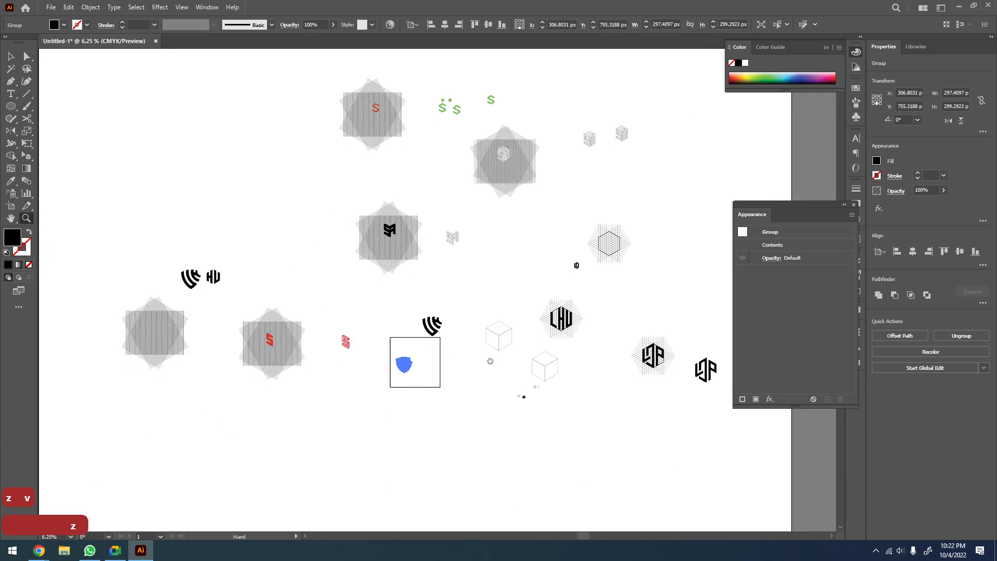
{"action": "left_click_drag", "start_coordinate": [208, 277], "coordinate": [297, 265]}
{"action": "key", "text": "v"}
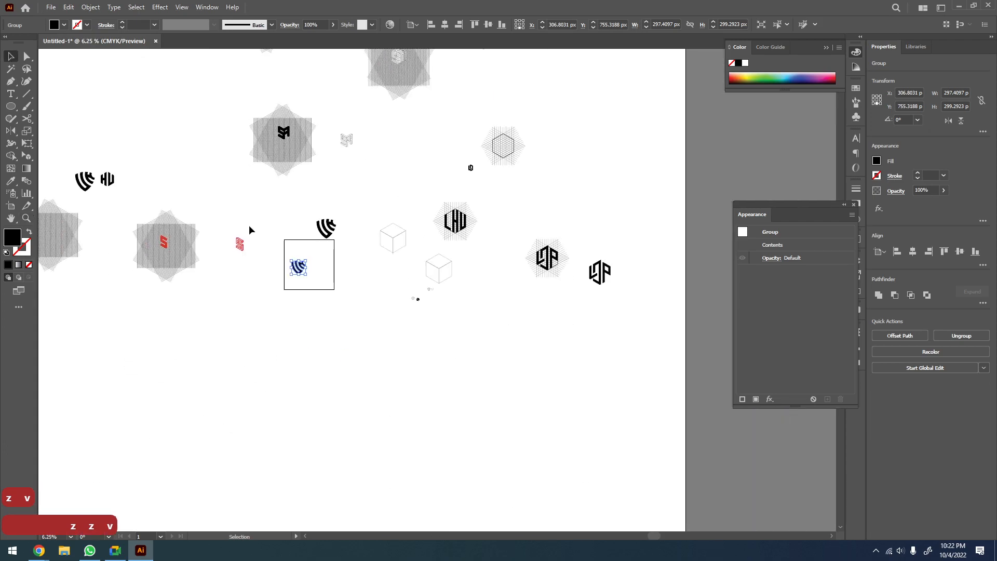
{"action": "left_click_drag", "start_coordinate": [249, 226], "coordinate": [229, 259]}
{"action": "left_click_drag", "start_coordinate": [320, 249], "coordinate": [263, 303]}
{"action": "left_click_drag", "start_coordinate": [578, 247], "coordinate": [460, 263]}
{"action": "key", "text": "v"}
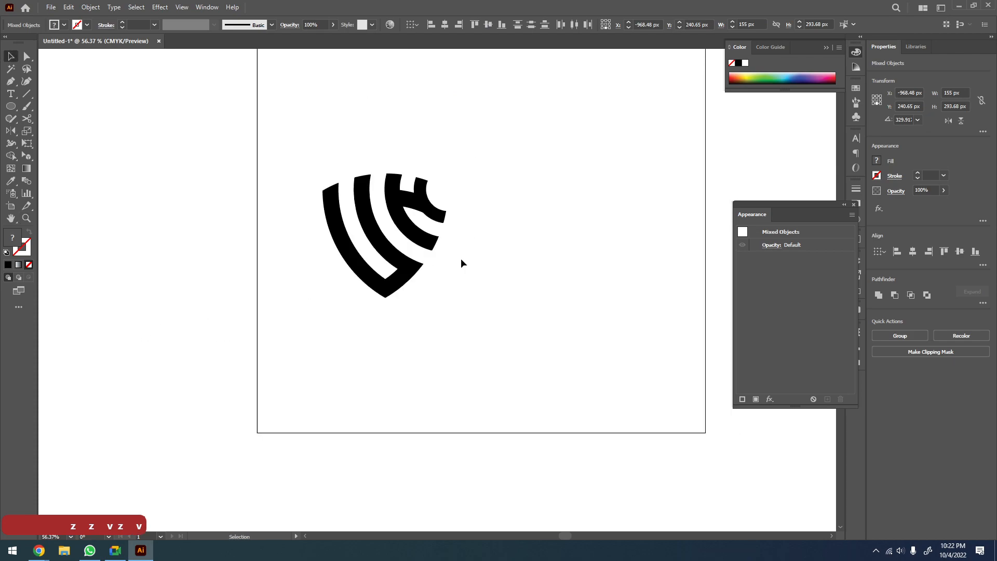
{"action": "left_click_drag", "start_coordinate": [403, 280], "coordinate": [314, 337]}
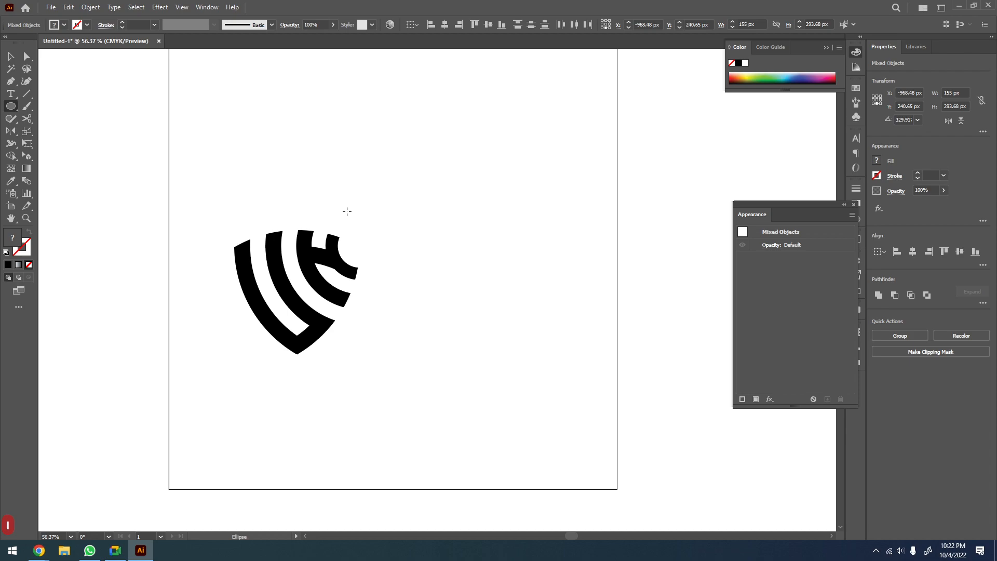
Switch to WhatsApp, open a contact's chat and look back through the older messages and shared media
{"action": "key", "text": "z"}
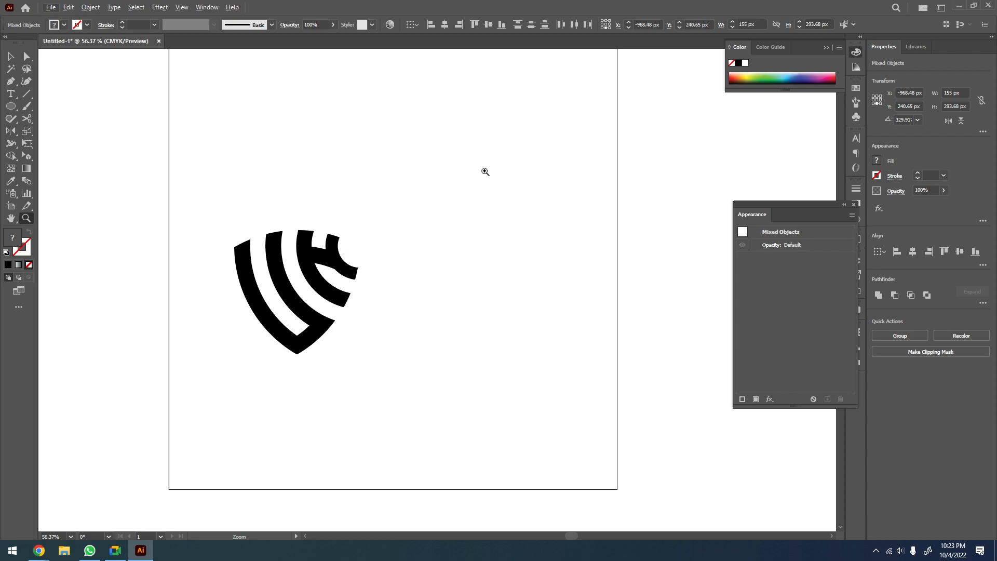
{"action": "left_click", "coordinate": [90, 550]}
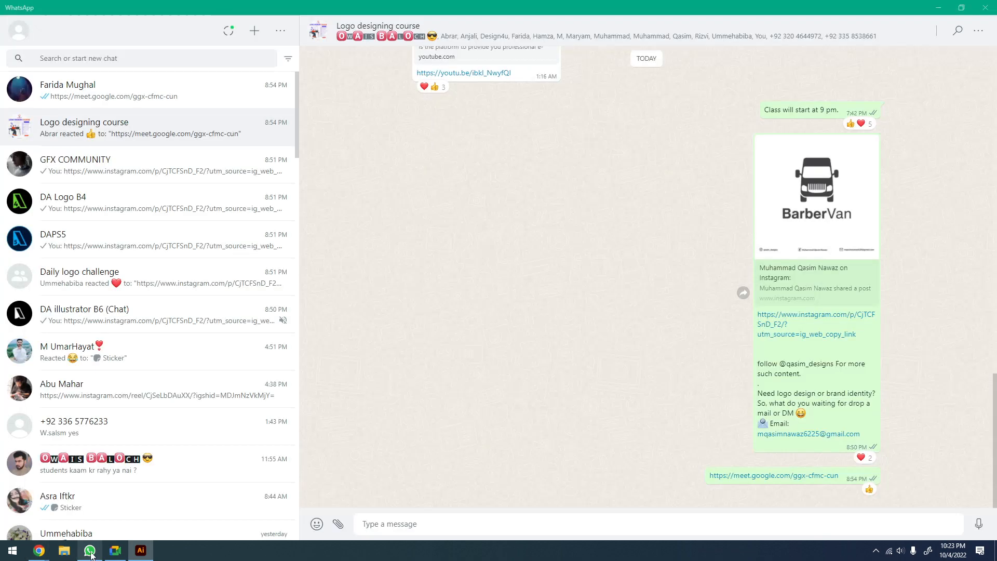
{"action": "scroll", "coordinate": [84, 135], "scroll_direction": "down", "scroll_amount": 3}
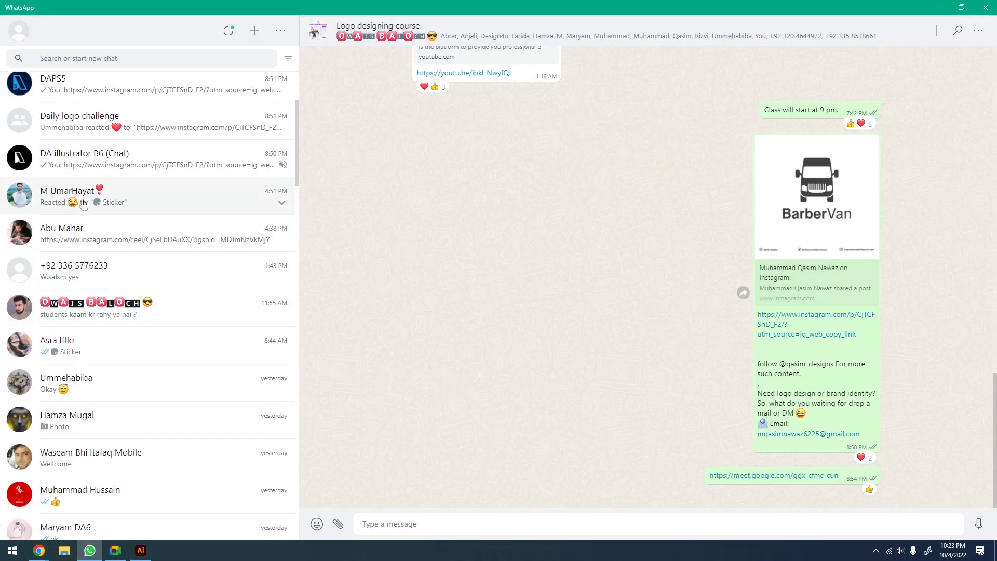
{"action": "left_click", "coordinate": [83, 197]}
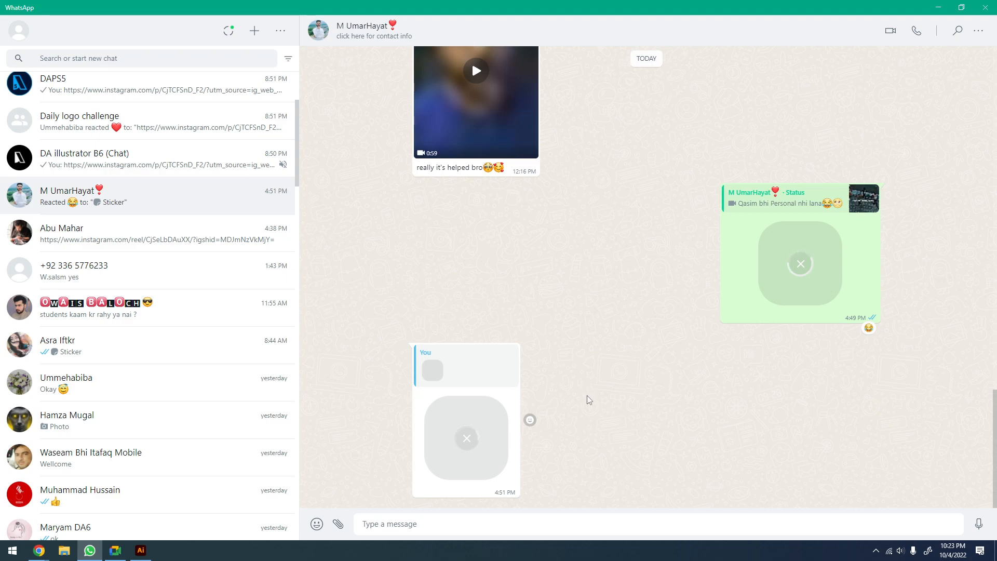
{"action": "scroll", "coordinate": [588, 400], "scroll_direction": "up", "scroll_amount": 3}
{"action": "scroll", "coordinate": [589, 400], "scroll_direction": "up", "scroll_amount": 15}
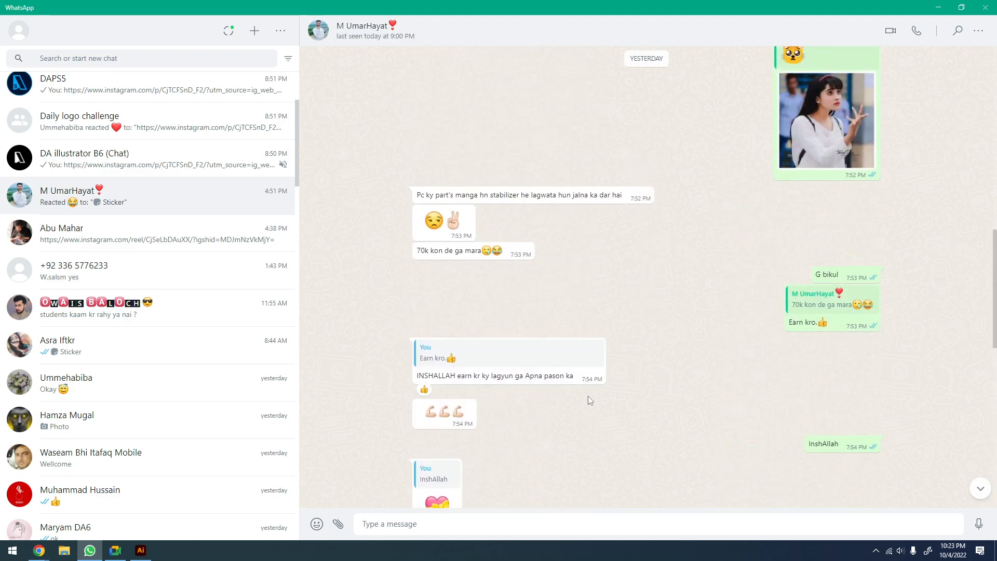
{"action": "scroll", "coordinate": [590, 400], "scroll_direction": "up", "scroll_amount": 15}
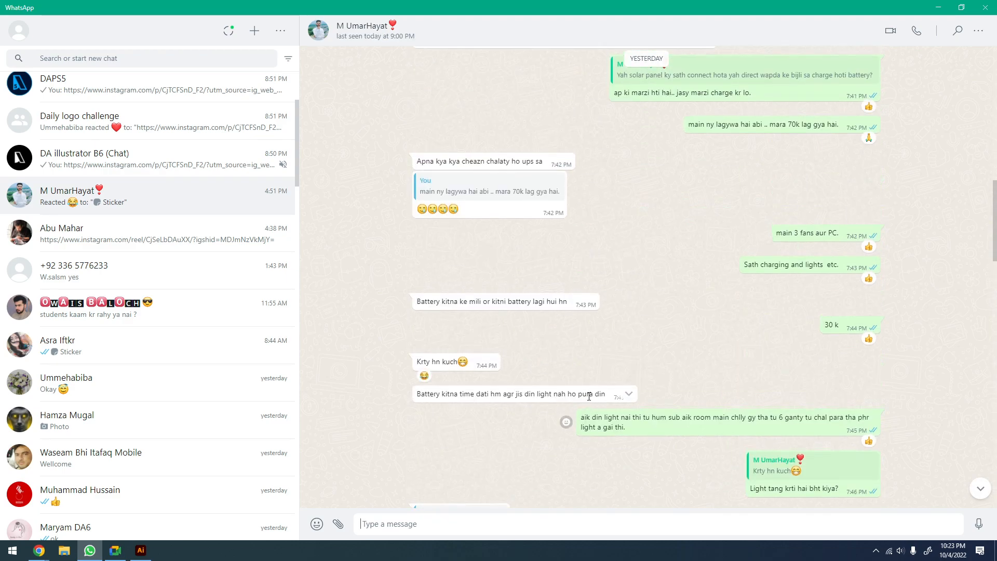
{"action": "scroll", "coordinate": [589, 396], "scroll_direction": "up", "scroll_amount": 10}
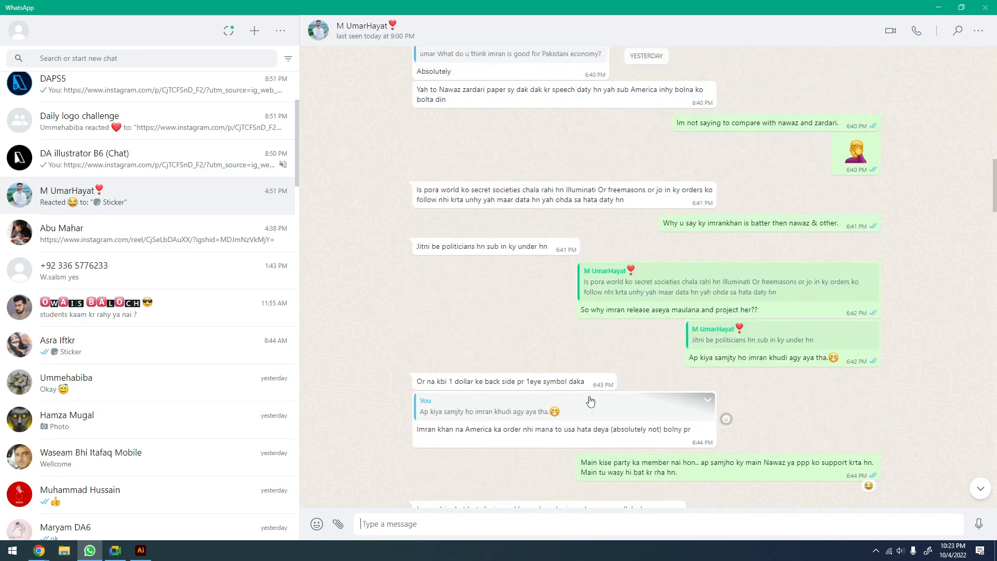
{"action": "scroll", "coordinate": [590, 397], "scroll_direction": "up", "scroll_amount": 15}
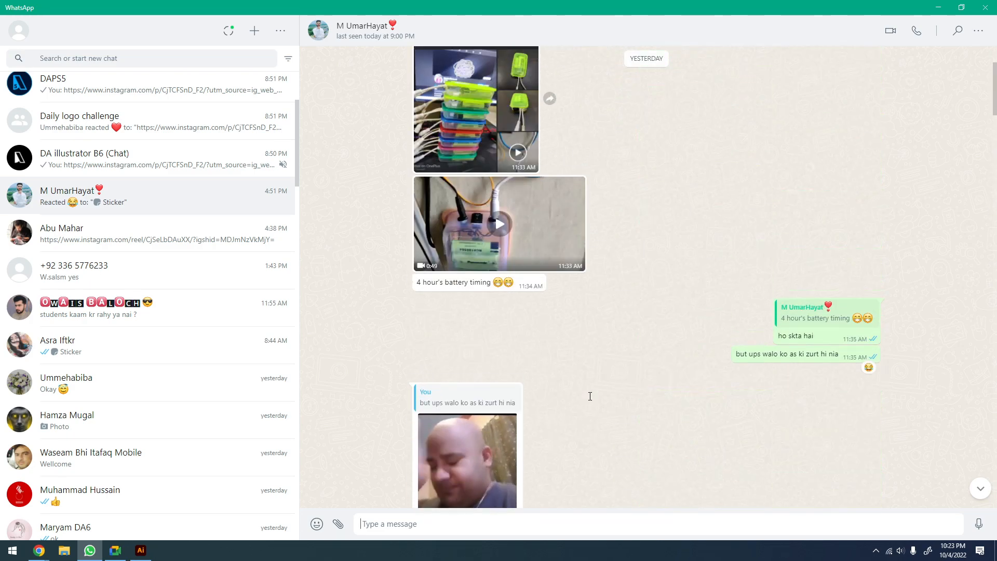
{"action": "scroll", "coordinate": [589, 396], "scroll_direction": "up", "scroll_amount": 3}
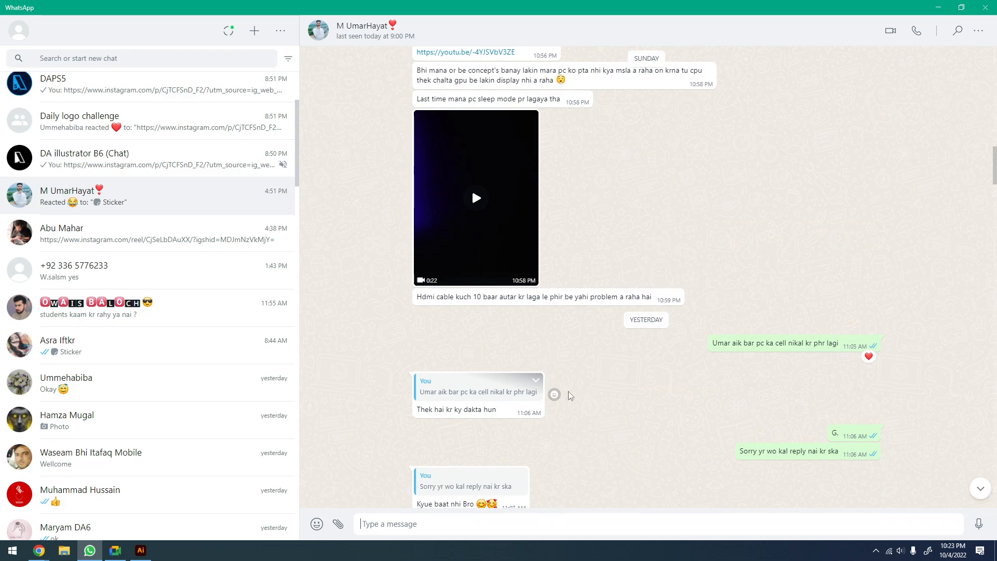
Open the 0:22 video shared in the chat and return to the conversation
{"action": "left_click", "coordinate": [476, 199]}
{"action": "left_click", "coordinate": [476, 199]}
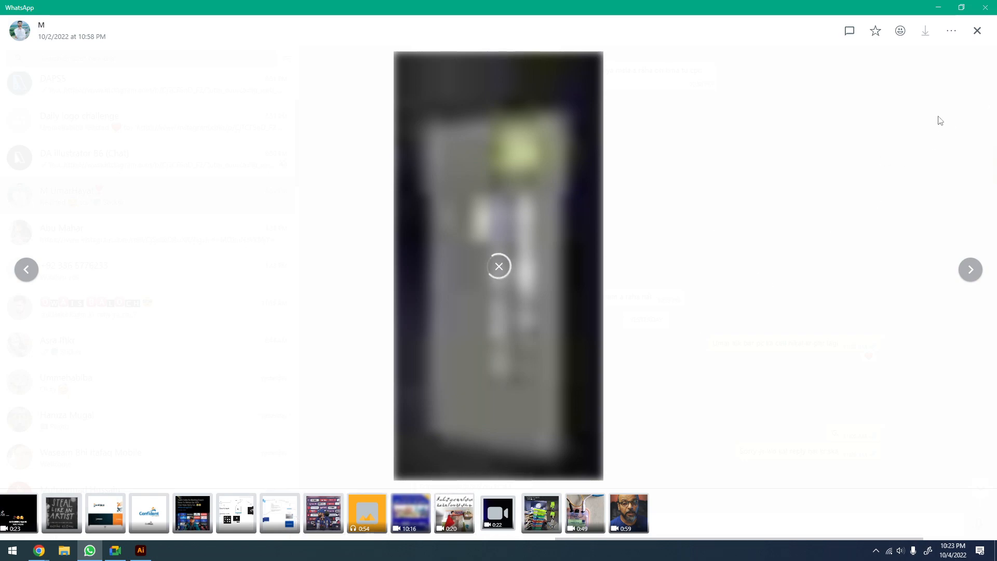
{"action": "left_click", "coordinate": [720, 195]}
{"action": "scroll", "coordinate": [571, 285], "scroll_direction": "up", "scroll_amount": 4}
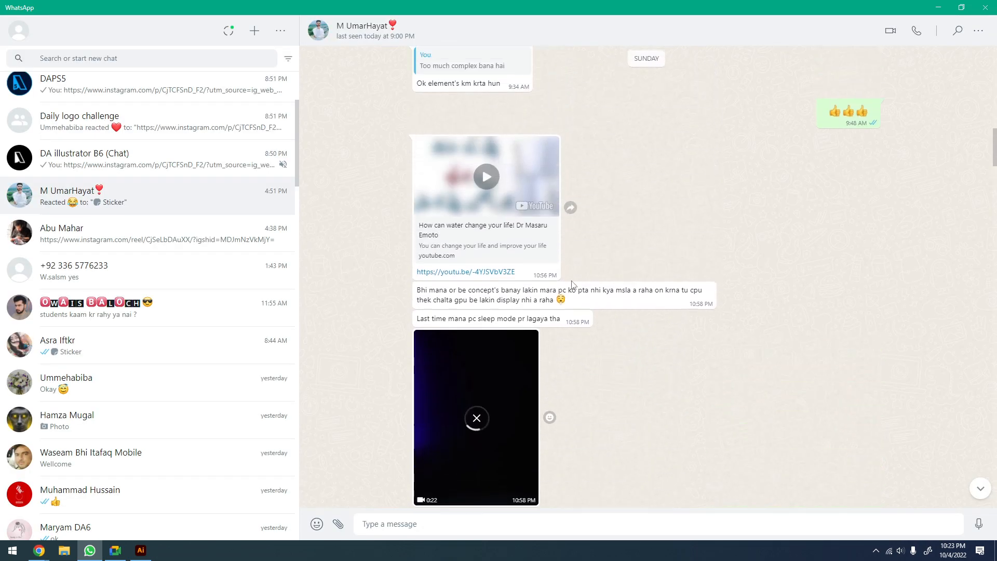
{"action": "left_click", "coordinate": [476, 459]}
Look through the contact's earlier messages and shared images back to 9/27/2022
{"action": "scroll", "coordinate": [637, 307], "scroll_direction": "up", "scroll_amount": 10}
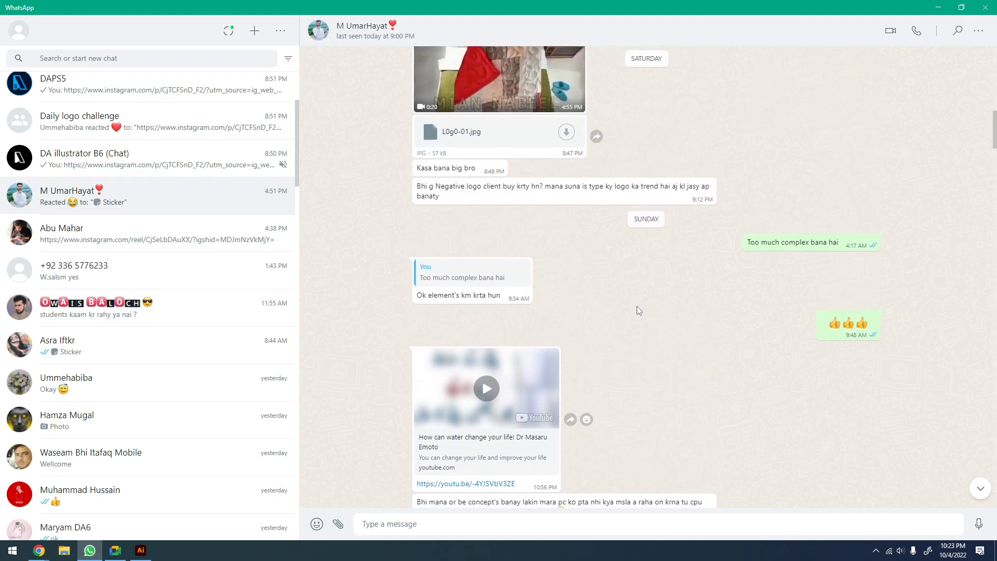
{"action": "scroll", "coordinate": [639, 309], "scroll_direction": "up", "scroll_amount": 5}
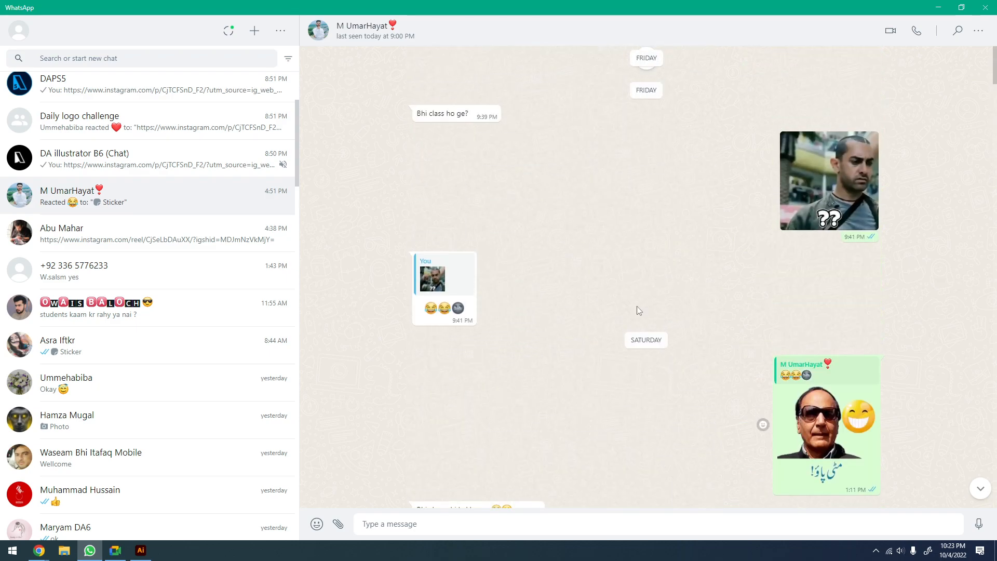
{"action": "scroll", "coordinate": [638, 310], "scroll_direction": "up", "scroll_amount": 5}
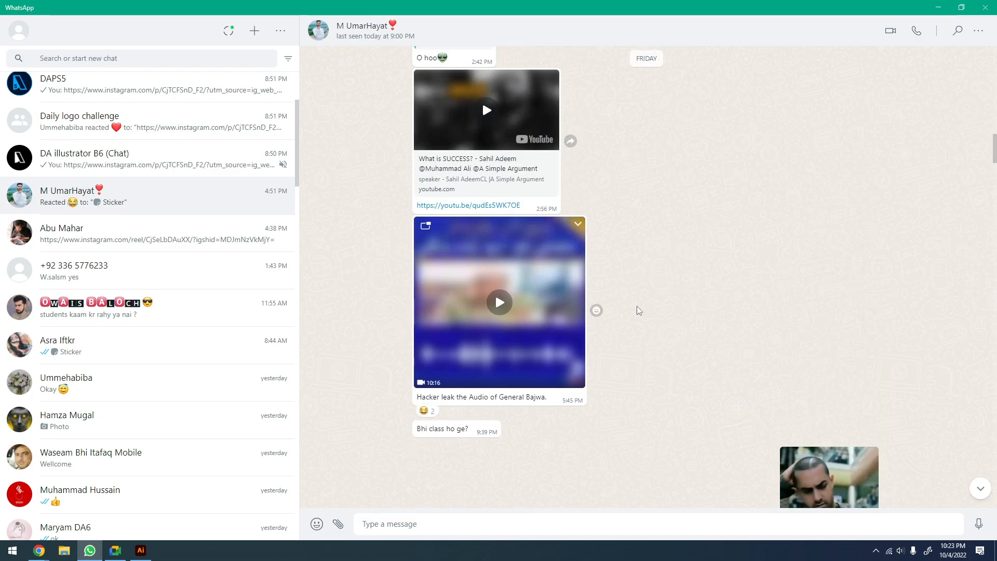
{"action": "scroll", "coordinate": [639, 311], "scroll_direction": "up", "scroll_amount": 3}
{"action": "scroll", "coordinate": [638, 309], "scroll_direction": "up", "scroll_amount": 10}
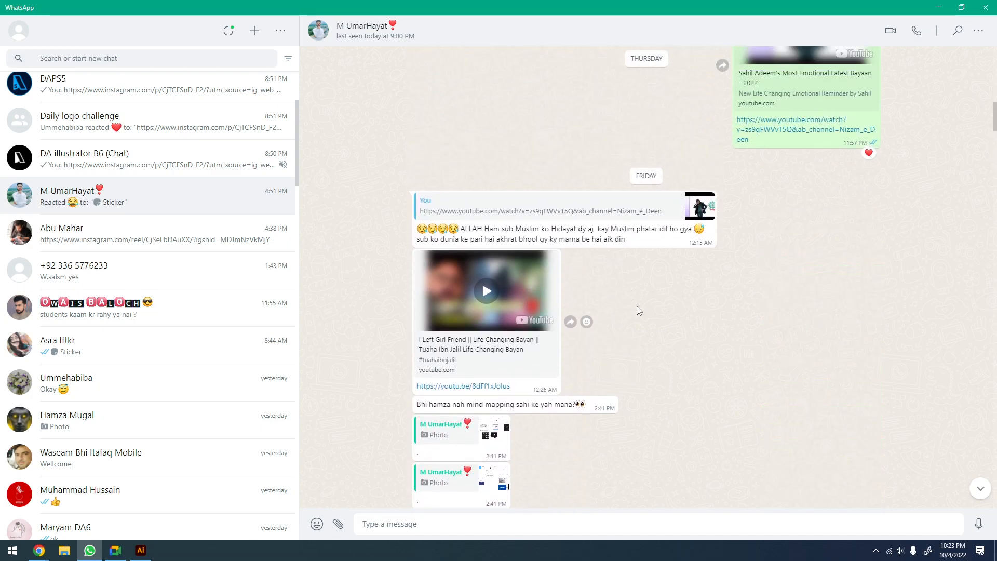
{"action": "scroll", "coordinate": [637, 310], "scroll_direction": "up", "scroll_amount": 5}
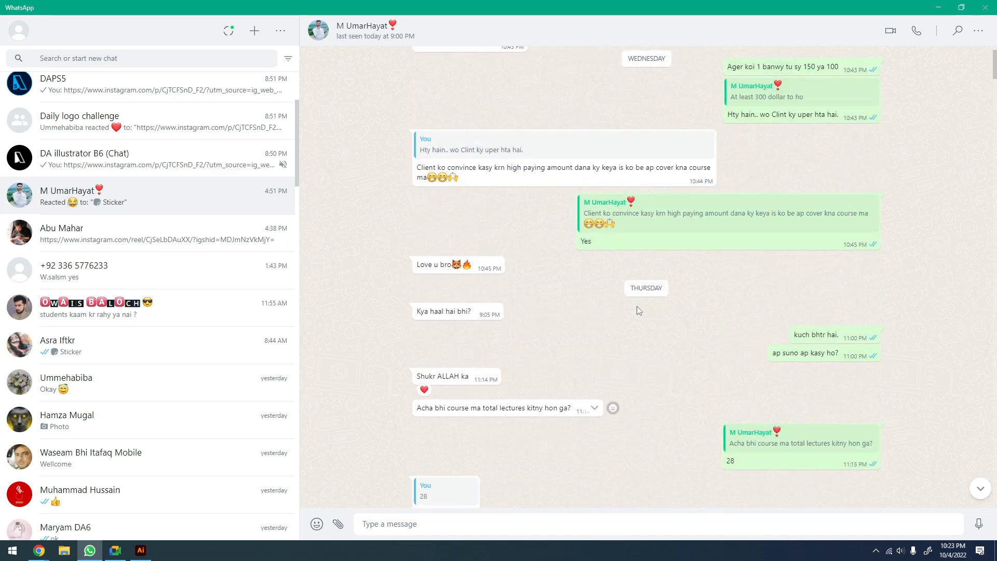
{"action": "scroll", "coordinate": [539, 299], "scroll_direction": "up", "scroll_amount": 5}
{"action": "scroll", "coordinate": [542, 299], "scroll_direction": "up", "scroll_amount": 10}
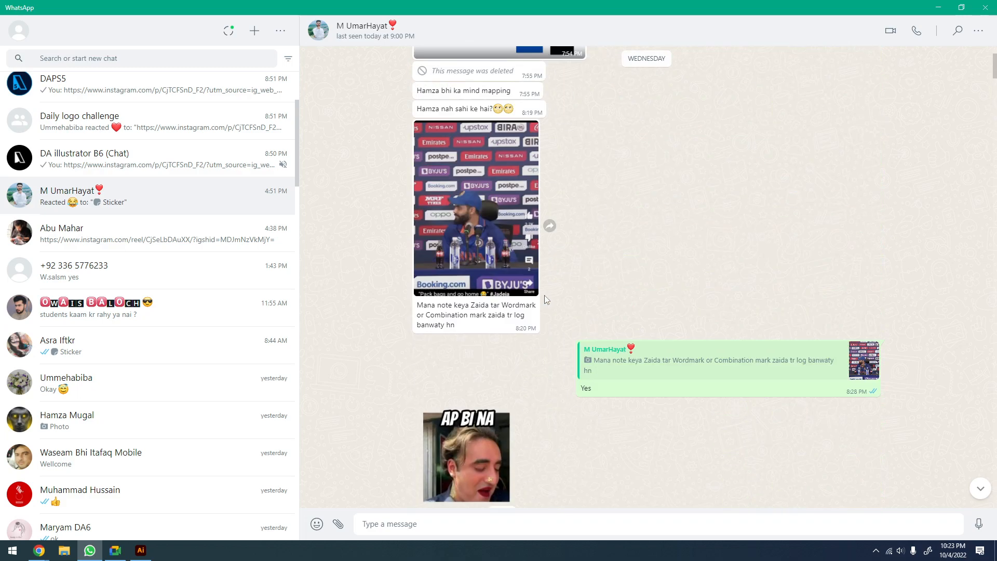
{"action": "scroll", "coordinate": [544, 295], "scroll_direction": "up", "scroll_amount": 10}
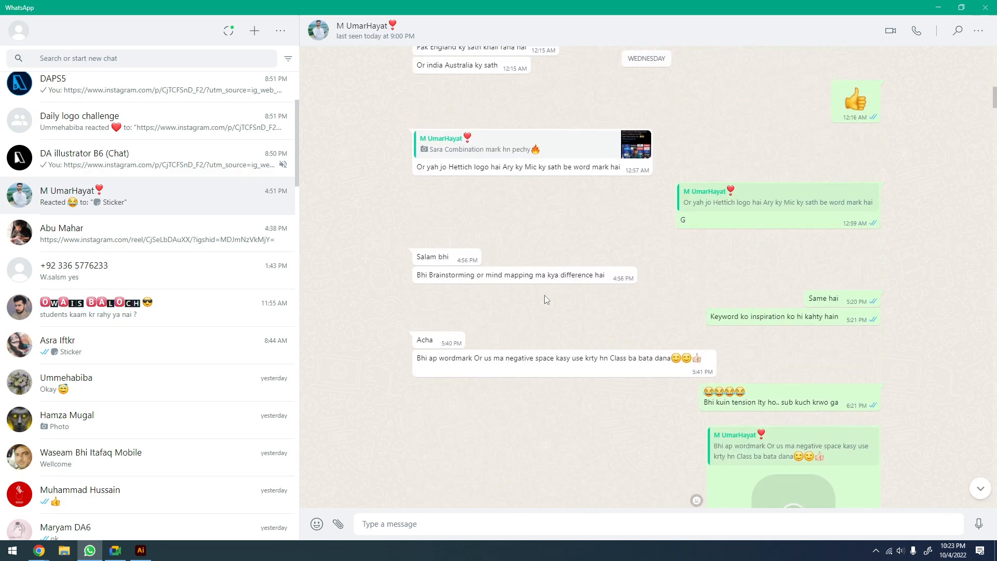
{"action": "scroll", "coordinate": [547, 300], "scroll_direction": "down", "scroll_amount": 5}
{"action": "scroll", "coordinate": [548, 300], "scroll_direction": "up", "scroll_amount": 10}
{"action": "scroll", "coordinate": [547, 300], "scroll_direction": "up", "scroll_amount": 5}
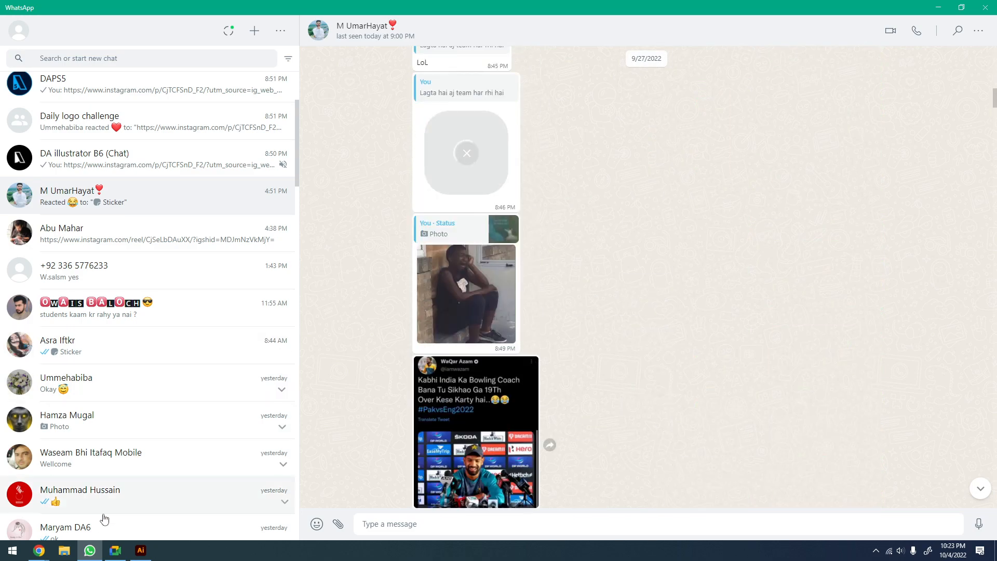
Switch to the browser, open Instagram in place of the shield logo results and check the account's notifications
{"action": "left_click", "coordinate": [56, 507]}
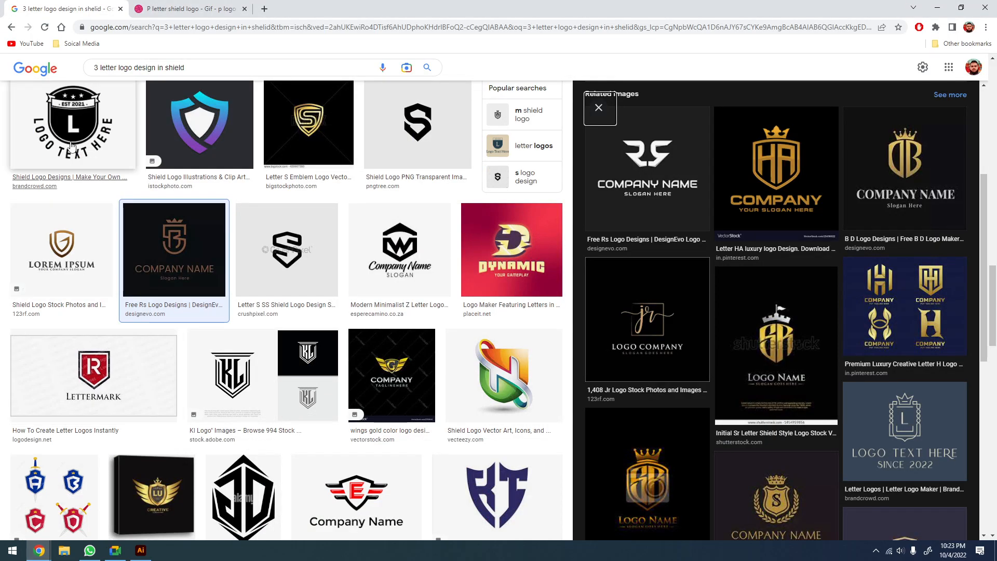
{"action": "left_click", "coordinate": [78, 43]}
{"action": "left_click", "coordinate": [82, 71]}
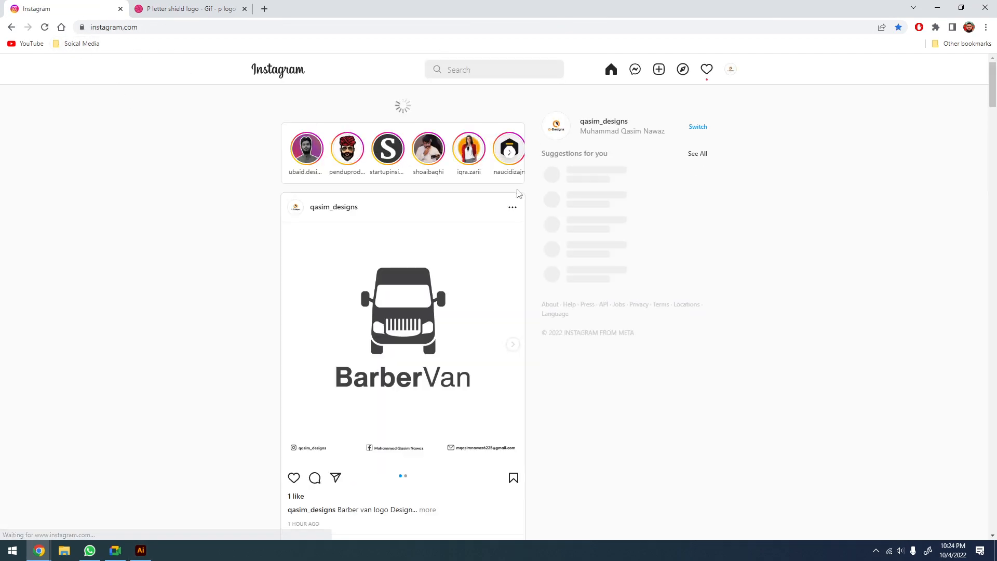
{"action": "left_click", "coordinate": [707, 69]}
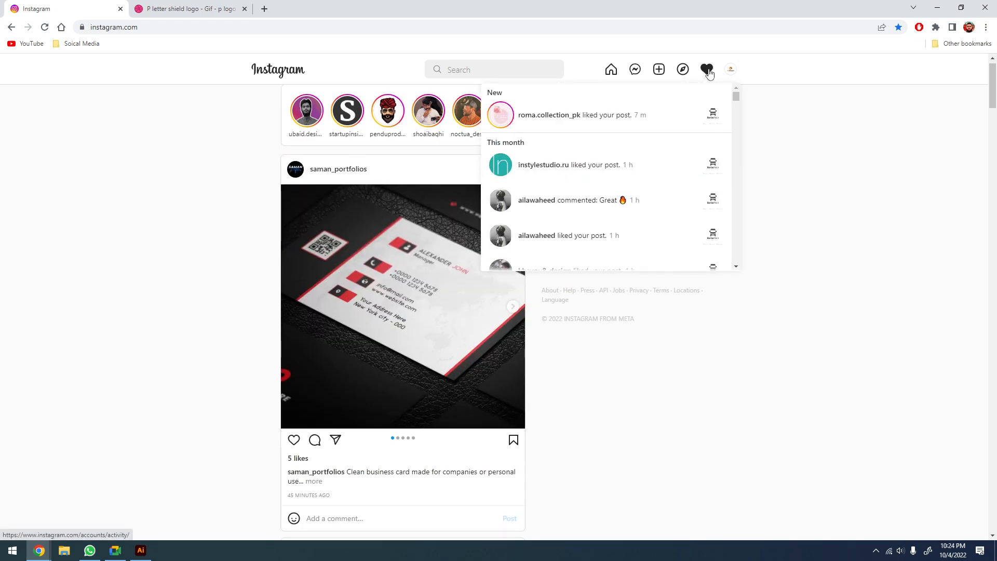
{"action": "left_click", "coordinate": [709, 73]}
Browse the Instagram feed to the GB/BG monogram logo post and open its designer's profile
{"action": "scroll", "coordinate": [464, 144], "scroll_direction": "down", "scroll_amount": 8}
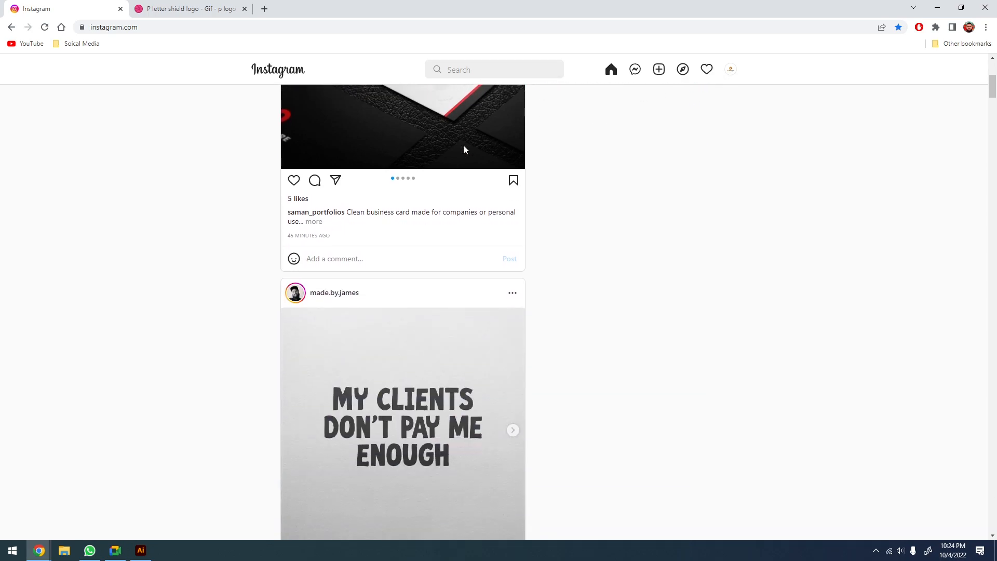
{"action": "scroll", "coordinate": [464, 159], "scroll_direction": "down", "scroll_amount": 9}
{"action": "scroll", "coordinate": [367, 156], "scroll_direction": "up", "scroll_amount": 2}
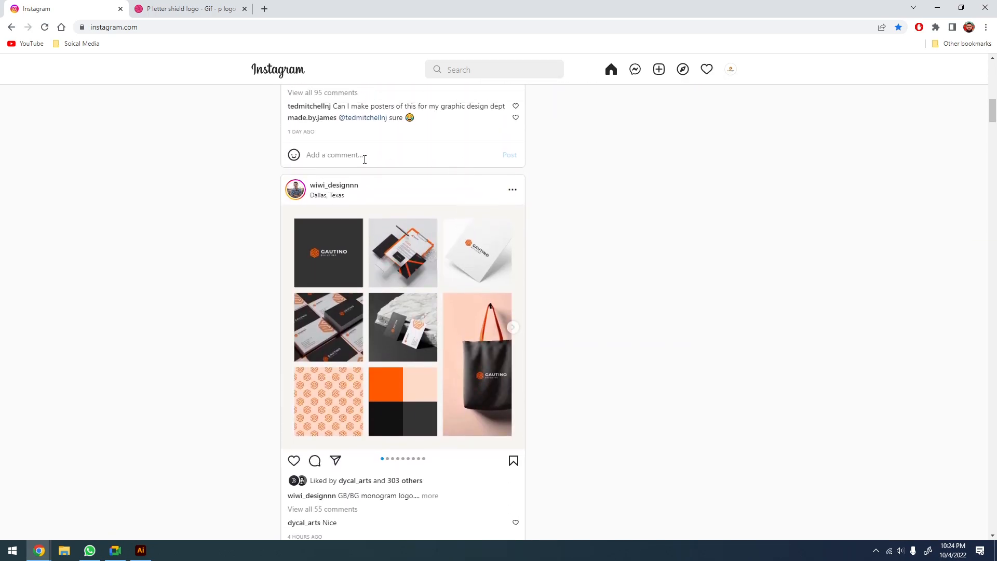
{"action": "left_click", "coordinate": [340, 189]}
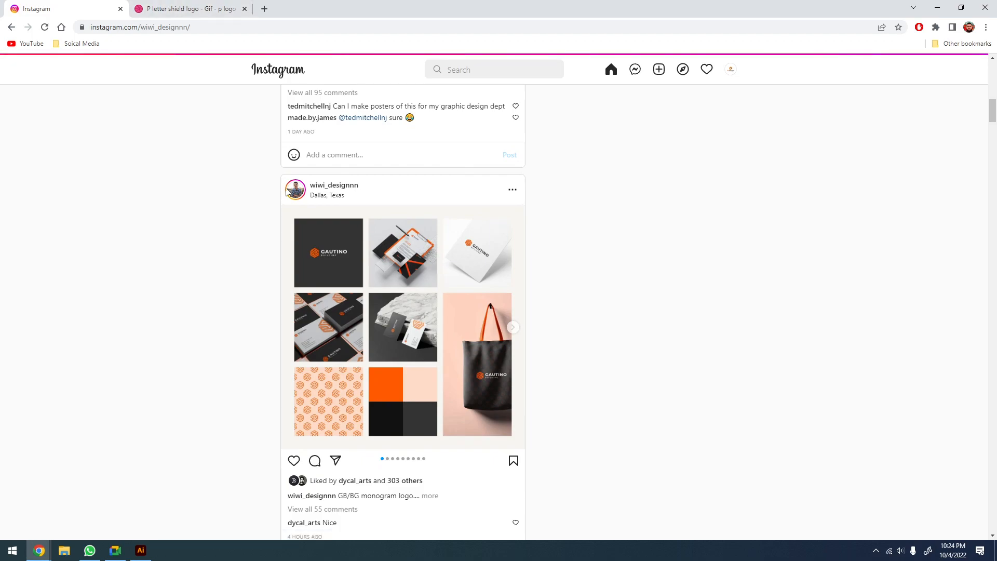
Examine the brand identity and monogram logo posts in the designer's profile grid
{"action": "scroll", "coordinate": [579, 294], "scroll_direction": "down", "scroll_amount": 2}
{"action": "scroll", "coordinate": [826, 374], "scroll_direction": "down", "scroll_amount": 4}
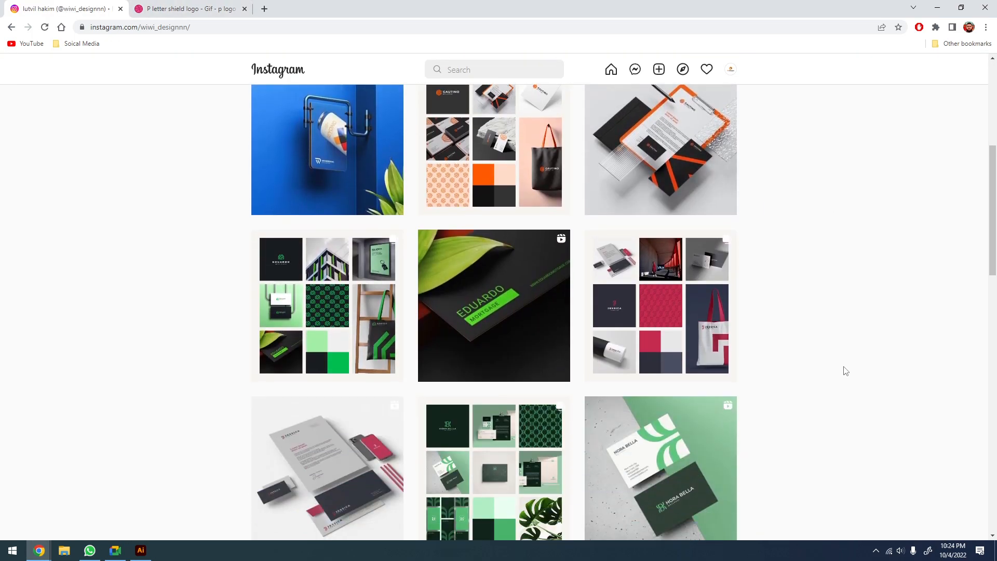
{"action": "scroll", "coordinate": [675, 307], "scroll_direction": "up", "scroll_amount": 2}
{"action": "scroll", "coordinate": [441, 290], "scroll_direction": "down", "scroll_amount": 3}
{"action": "scroll", "coordinate": [748, 314], "scroll_direction": "down", "scroll_amount": 8}
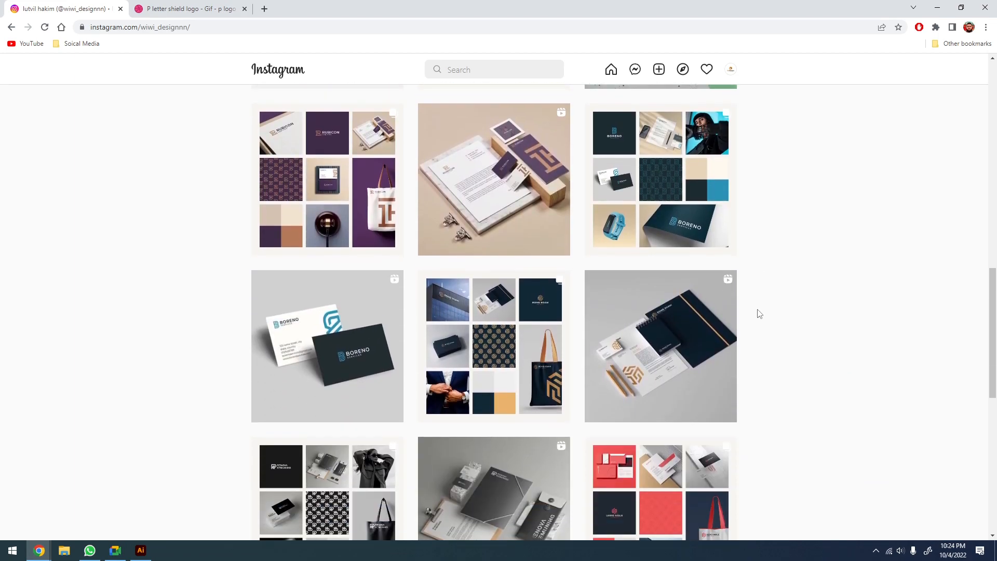
{"action": "scroll", "coordinate": [757, 314], "scroll_direction": "down", "scroll_amount": 12}
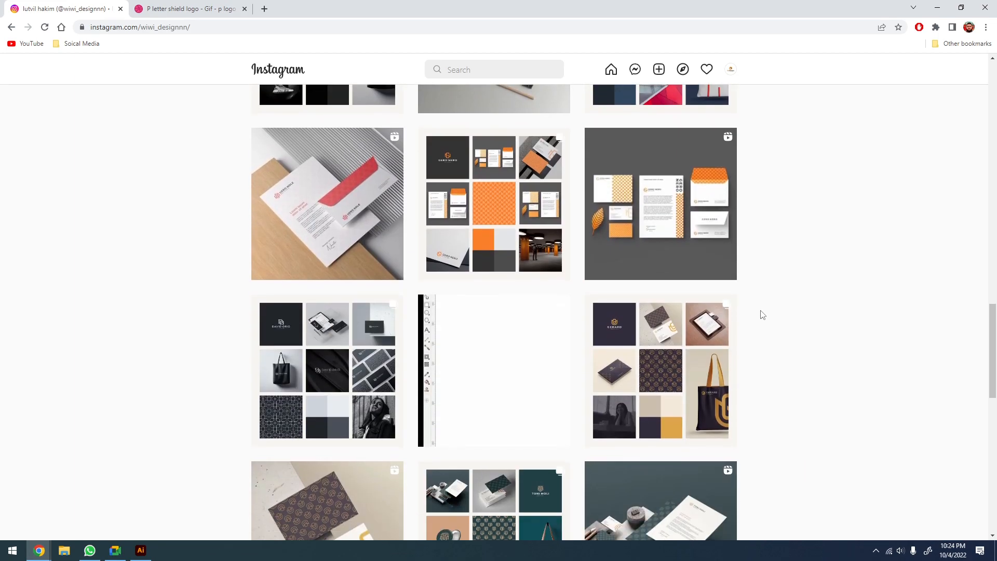
{"action": "scroll", "coordinate": [762, 316], "scroll_direction": "down", "scroll_amount": 10}
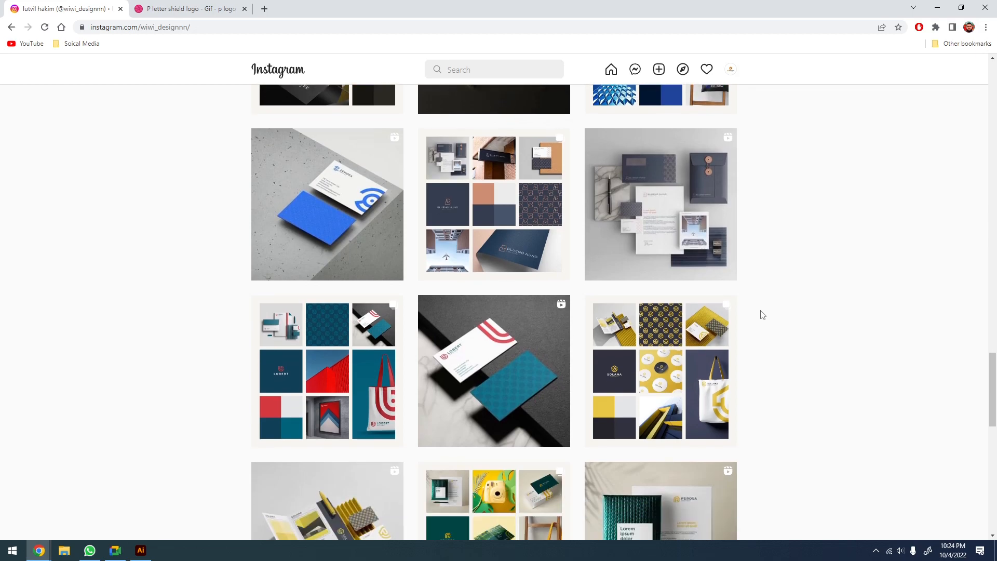
{"action": "scroll", "coordinate": [765, 315], "scroll_direction": "up", "scroll_amount": 9}
{"action": "scroll", "coordinate": [766, 315], "scroll_direction": "up", "scroll_amount": 20}
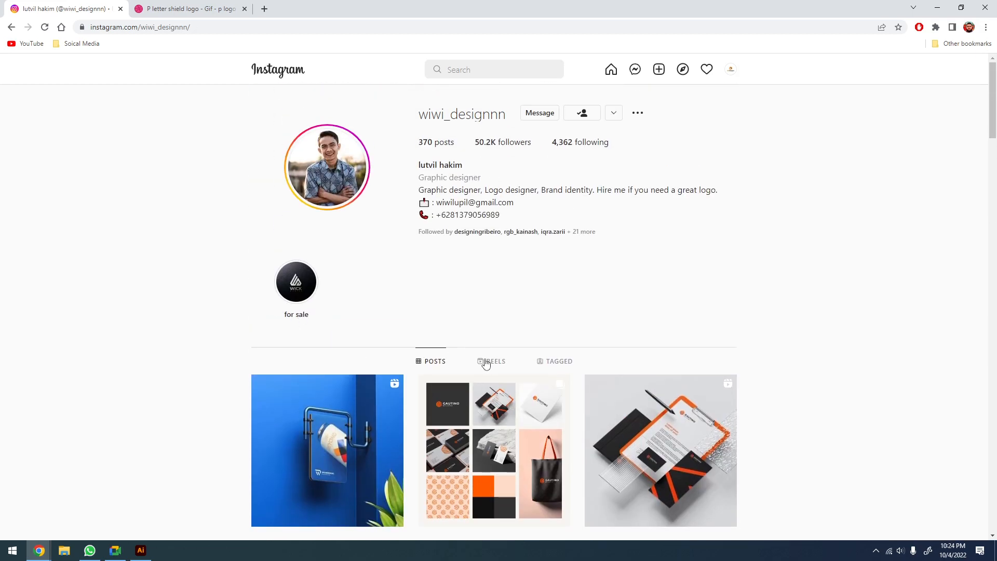
Show the designer's reels, view the reel with the navy and gold stationery mockup and close it
{"action": "left_click", "coordinate": [484, 363]}
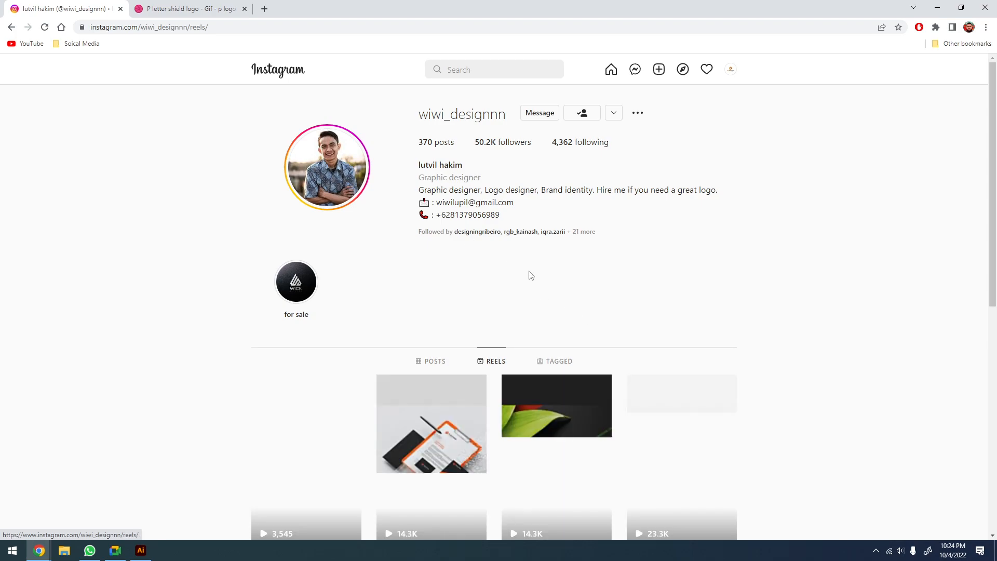
{"action": "scroll", "coordinate": [599, 296], "scroll_direction": "down", "scroll_amount": 3}
{"action": "scroll", "coordinate": [668, 369], "scroll_direction": "down", "scroll_amount": 2}
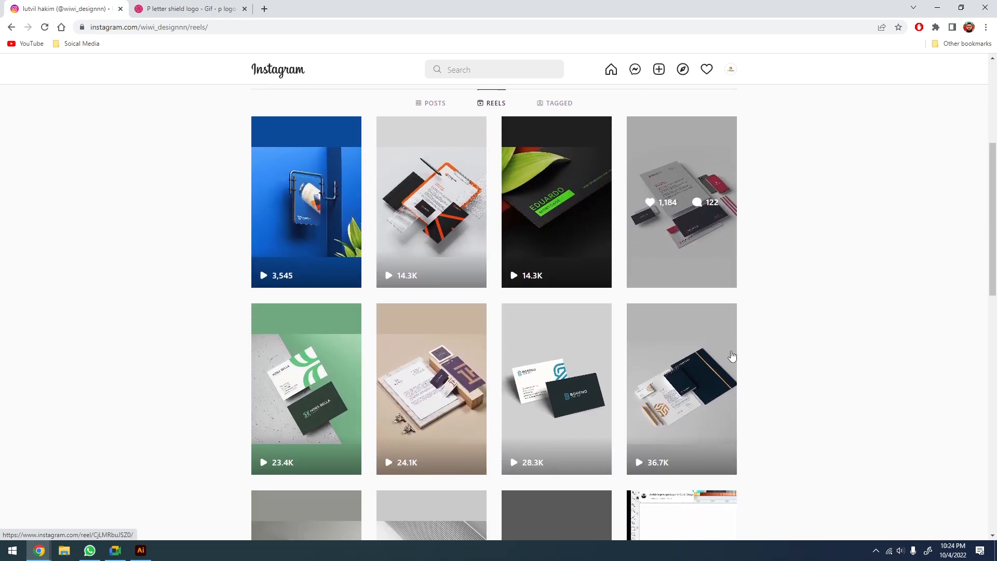
{"action": "left_click", "coordinate": [705, 353]}
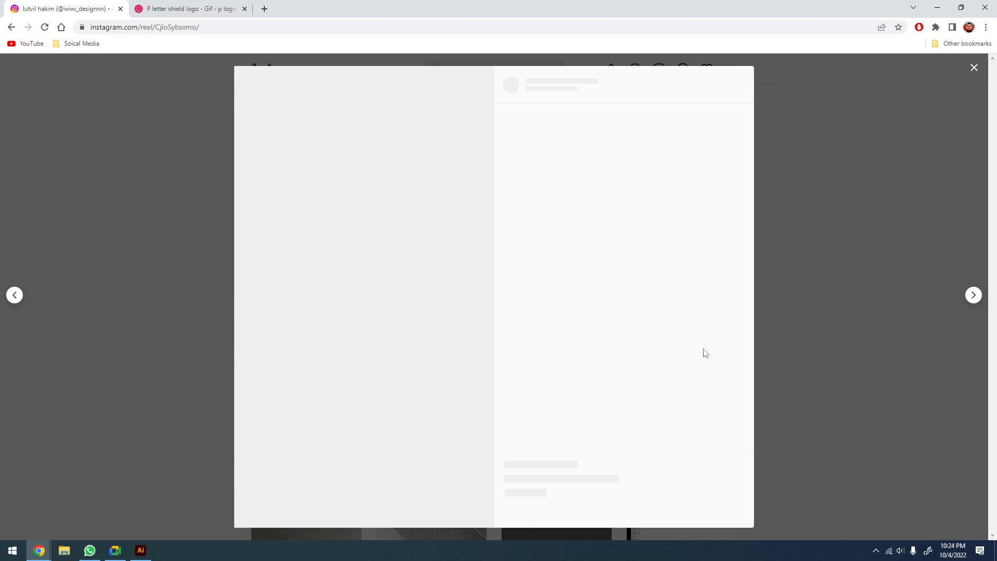
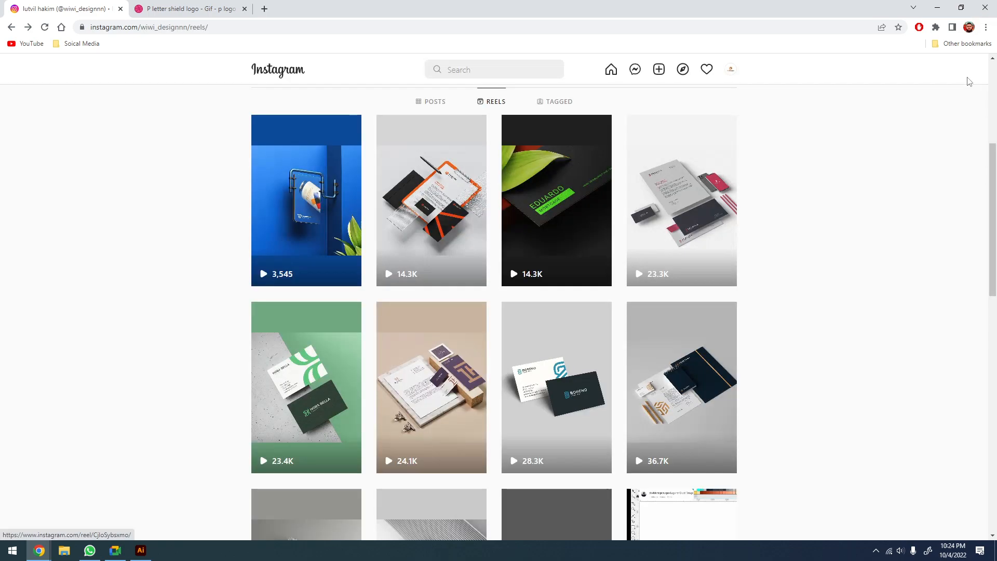
{"action": "left_click", "coordinate": [974, 68]}
Switch to Illustrator and review the grids, monograms and cubes across the whole canvas
{"action": "left_click", "coordinate": [140, 551]}
{"action": "key", "text": "z"}
{"action": "left_click_drag", "start_coordinate": [414, 294], "coordinate": [478, 330]}
{"action": "left_click_drag", "start_coordinate": [545, 147], "coordinate": [208, 376]}
{"action": "scroll", "coordinate": [442, 348], "scroll_direction": "down", "scroll_amount": 2}
{"action": "left_click_drag", "start_coordinate": [415, 401], "coordinate": [323, 371]}
{"action": "left_click_drag", "start_coordinate": [529, 235], "coordinate": [668, 394]}
{"action": "scroll", "coordinate": [668, 394], "scroll_direction": "down", "scroll_amount": 3}
{"action": "left_click_drag", "start_coordinate": [453, 393], "coordinate": [395, 384]}
{"action": "key", "text": "v"}
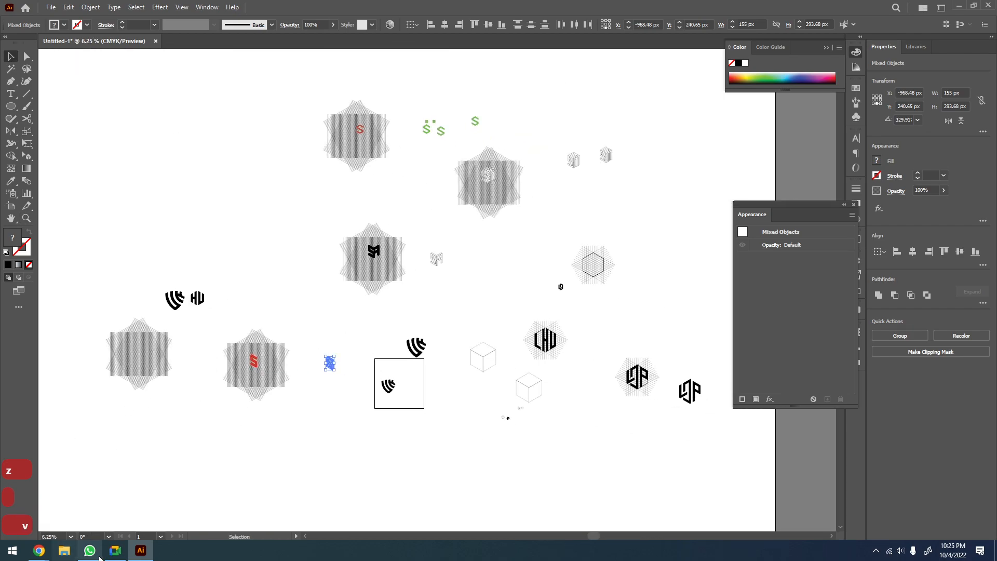
Switch to File Explorer and open the Works folder on New Volume (D:)
{"action": "mouse_move", "coordinate": [39, 550]}
{"action": "left_click", "coordinate": [77, 517]}
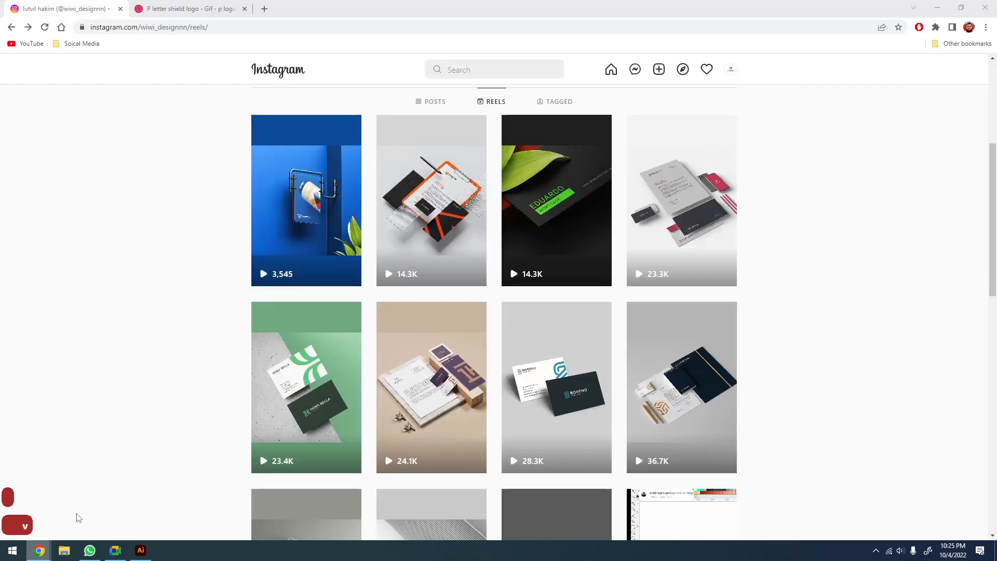
{"action": "left_click", "coordinate": [64, 550]}
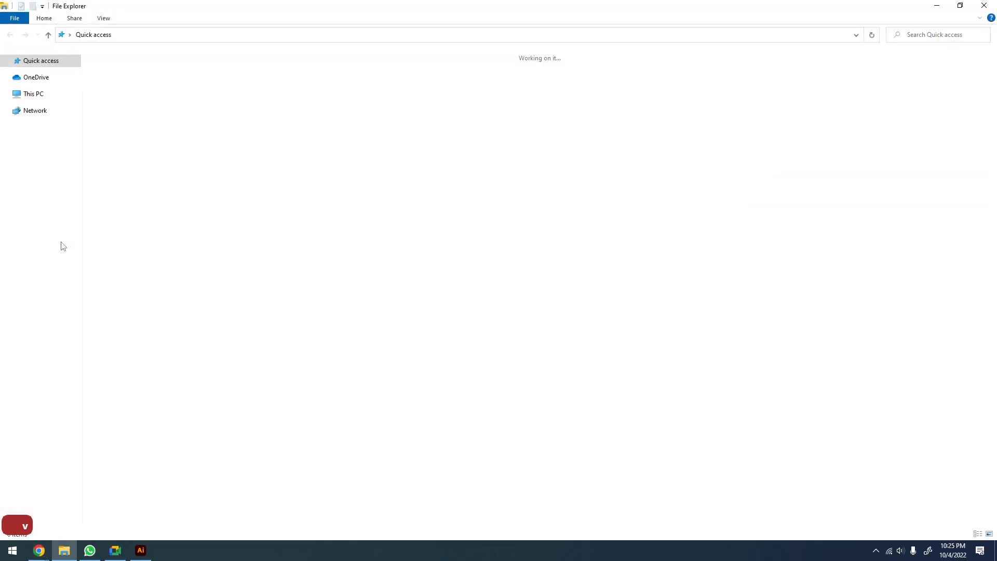
{"action": "left_click", "coordinate": [37, 95]}
{"action": "double_click", "coordinate": [301, 148]}
{"action": "double_click", "coordinate": [225, 77]}
Look through the logo and package design files in the New folder and return to the Works folder
{"action": "left_click", "coordinate": [229, 89]}
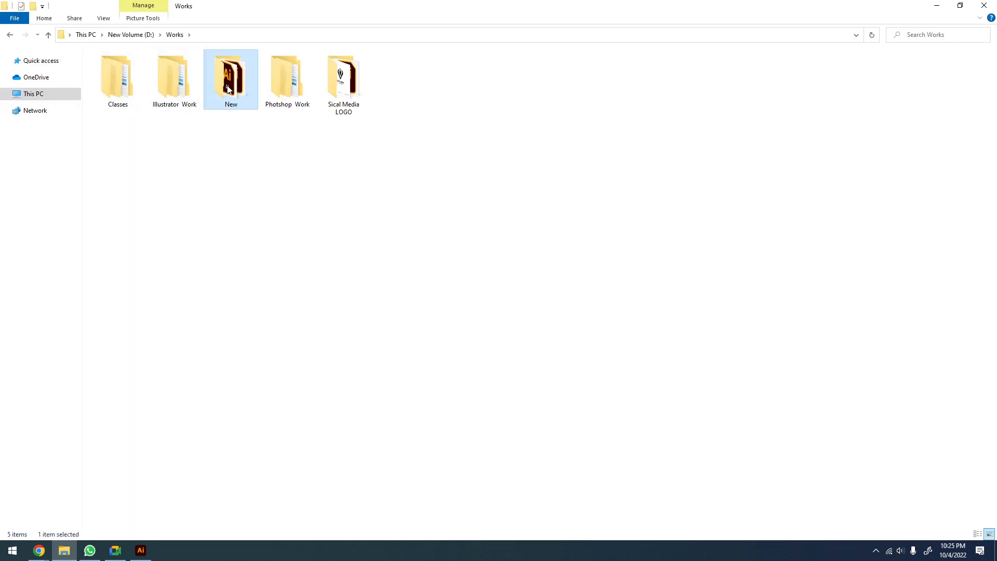
{"action": "double_click", "coordinate": [228, 90]}
{"action": "key", "text": "alt+Left"}
{"action": "double_click", "coordinate": [219, 90]}
{"action": "left_click", "coordinate": [307, 80]}
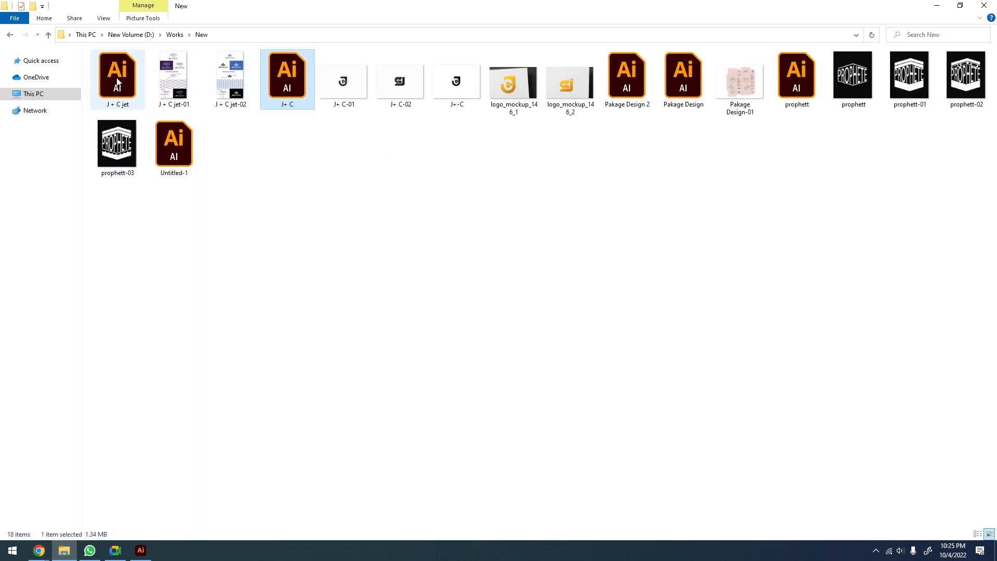
{"action": "left_click", "coordinate": [127, 92]}
{"action": "left_click", "coordinate": [521, 204]}
{"action": "key", "text": "alt+Left"}
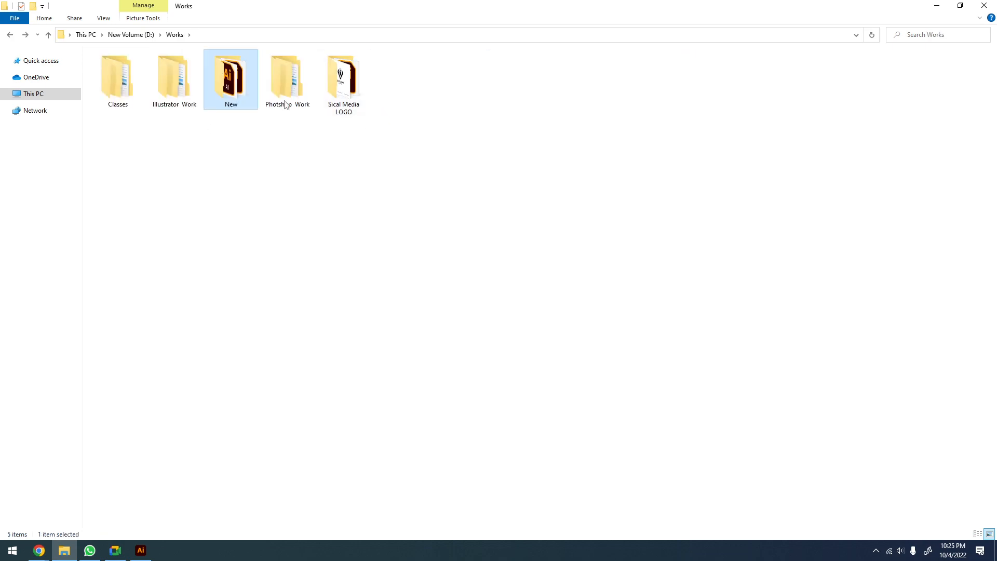
Open the Angel Alba DJ Entertainment Illustrator document from its project folder under Illustrator Work > Logo Design > Project
{"action": "left_click", "coordinate": [268, 91]}
{"action": "double_click", "coordinate": [183, 92]}
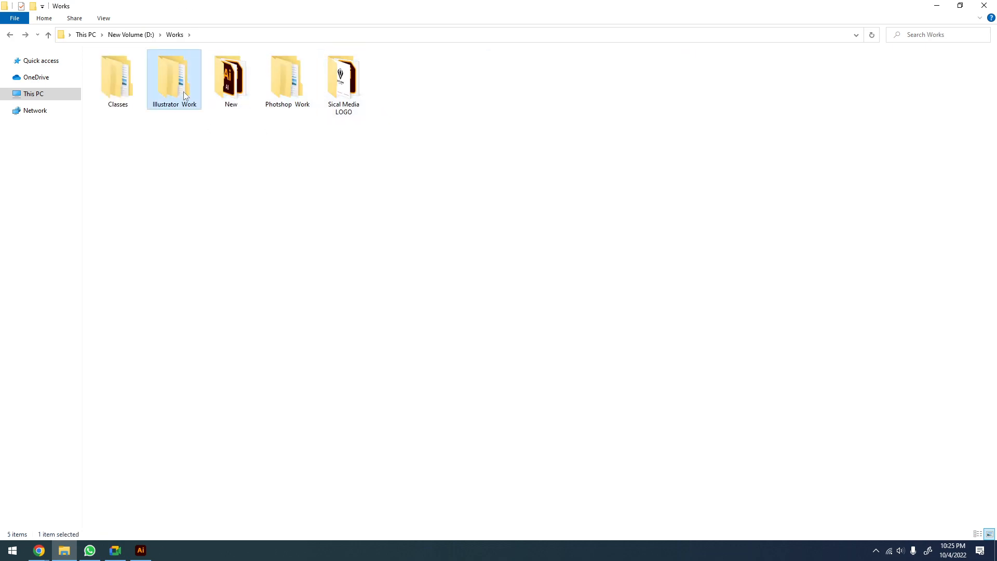
{"action": "double_click", "coordinate": [304, 91]}
{"action": "key", "text": "alt+Left"}
{"action": "double_click", "coordinate": [235, 85]}
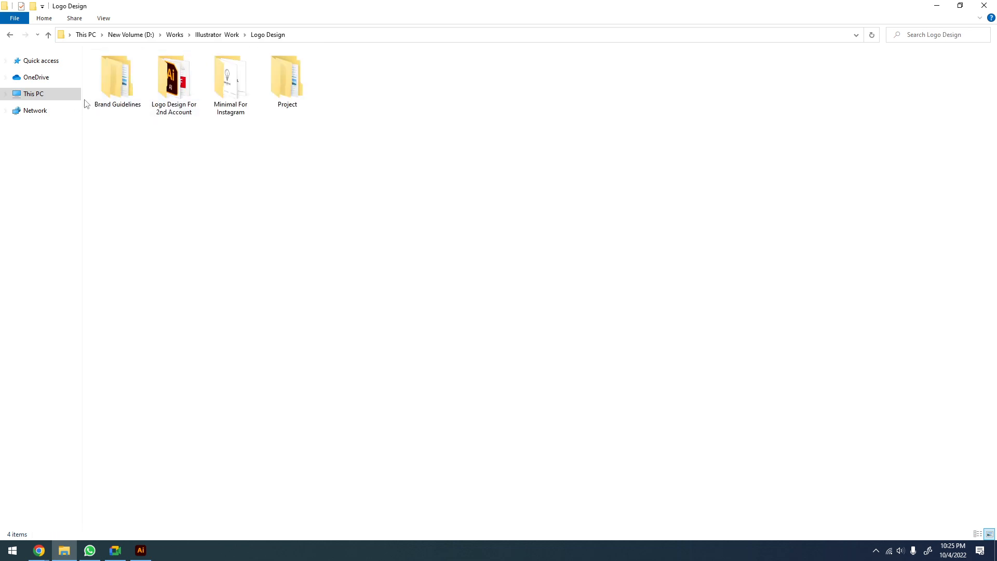
{"action": "double_click", "coordinate": [273, 91]}
{"action": "key", "text": "alt+Left"}
{"action": "double_click", "coordinate": [282, 88]}
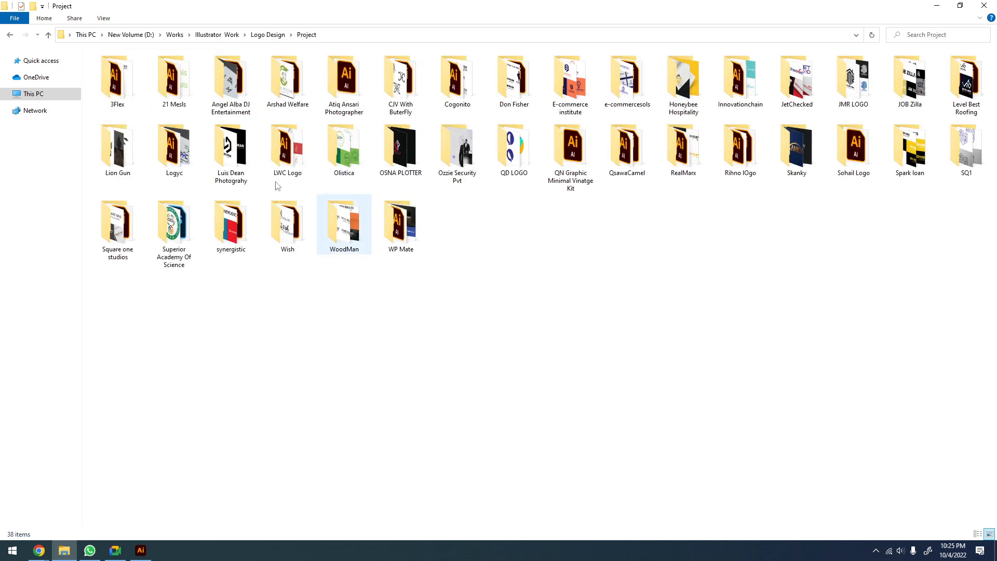
{"action": "double_click", "coordinate": [231, 83]}
{"action": "double_click", "coordinate": [155, 100]}
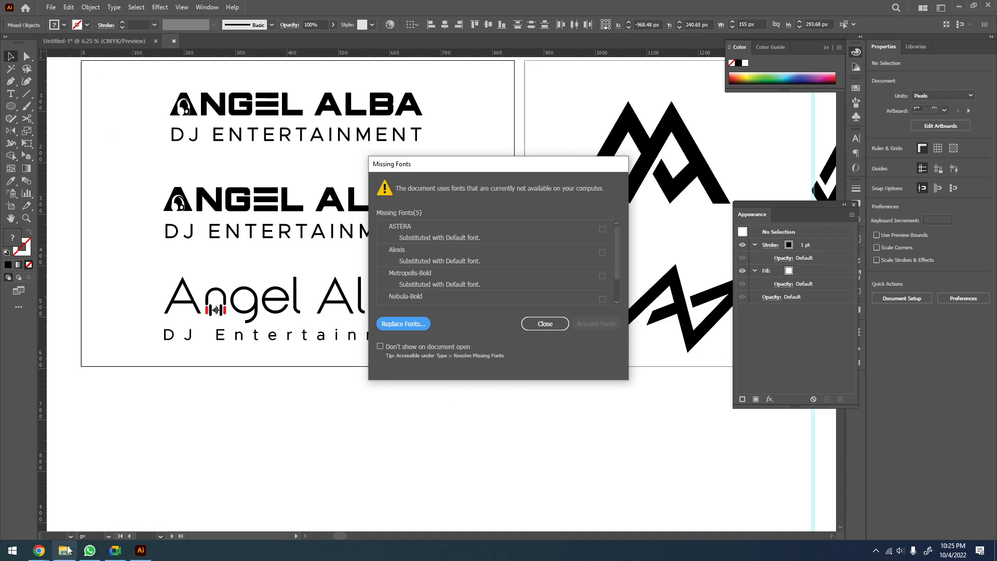
Glance over the designer's Instagram reels in Chrome and return to the Project folder in File Explorer
{"action": "mouse_move", "coordinate": [39, 551]}
{"action": "left_click", "coordinate": [59, 519]}
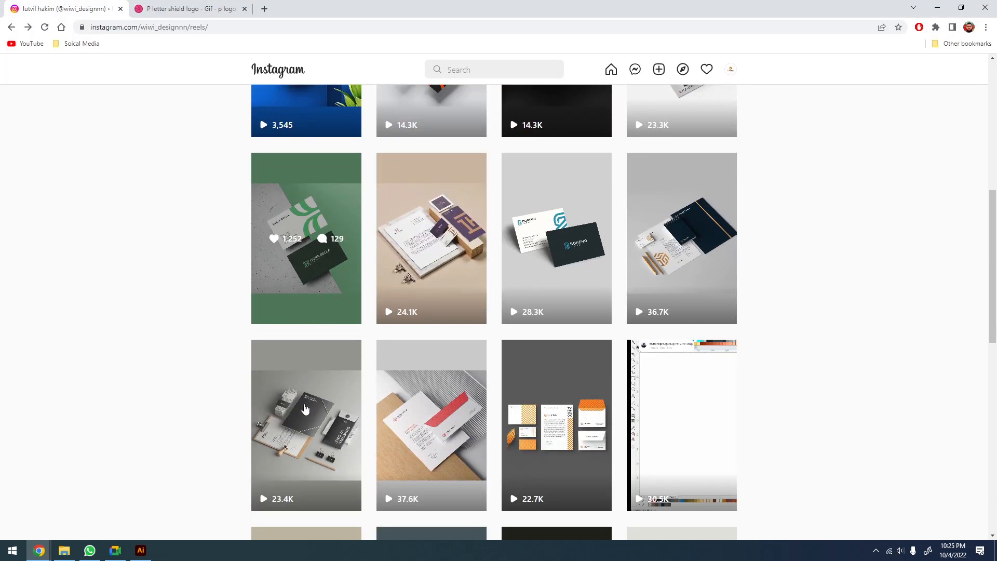
{"action": "scroll", "coordinate": [305, 409], "scroll_direction": "down", "scroll_amount": 2}
{"action": "left_click", "coordinate": [64, 551]}
{"action": "key", "text": "BackSpace"}
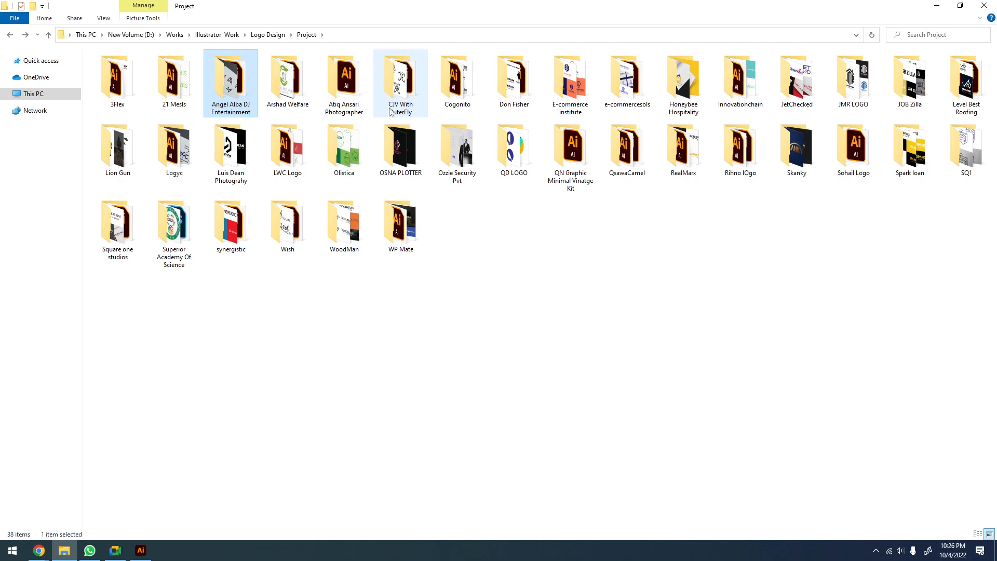
{"action": "left_click", "coordinate": [143, 554]}
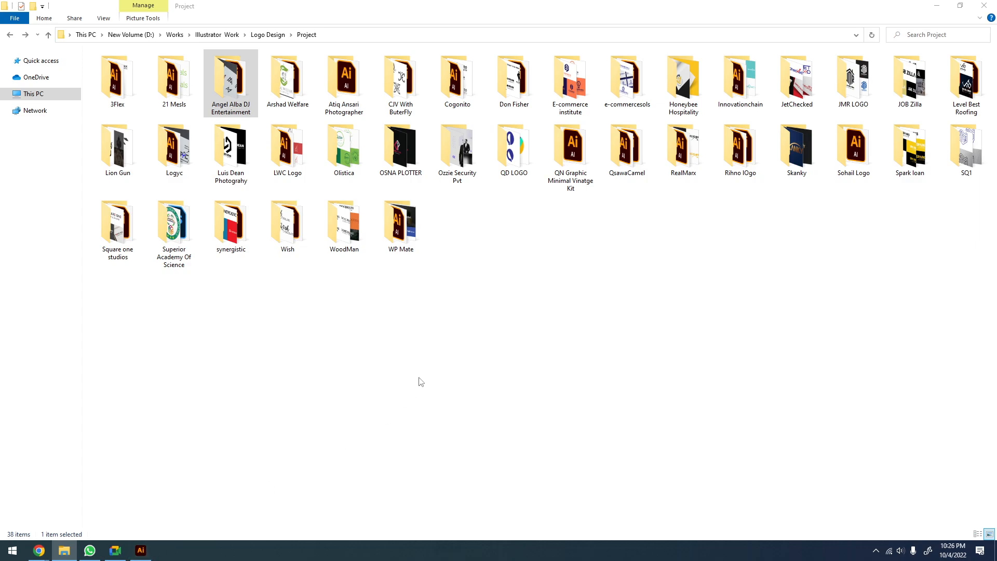
Look into the LWC Logo, photography and Logyc project folders, and open the Lion Gun folder
{"action": "double_click", "coordinate": [309, 151]}
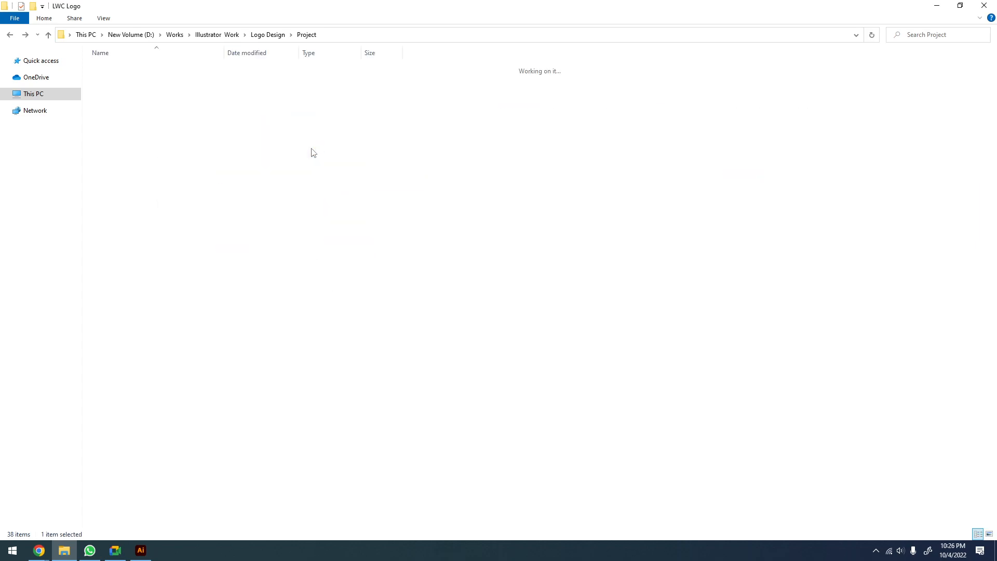
{"action": "key", "text": "alt+Left"}
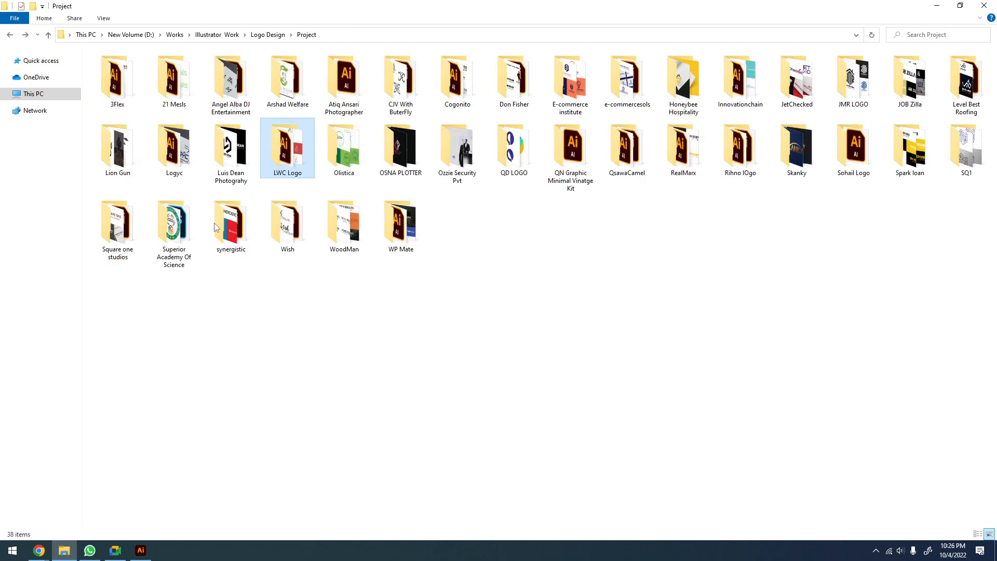
{"action": "double_click", "coordinate": [224, 153]}
{"action": "key", "text": "alt+Left"}
{"action": "double_click", "coordinate": [187, 153]}
{"action": "key", "text": "alt+Left"}
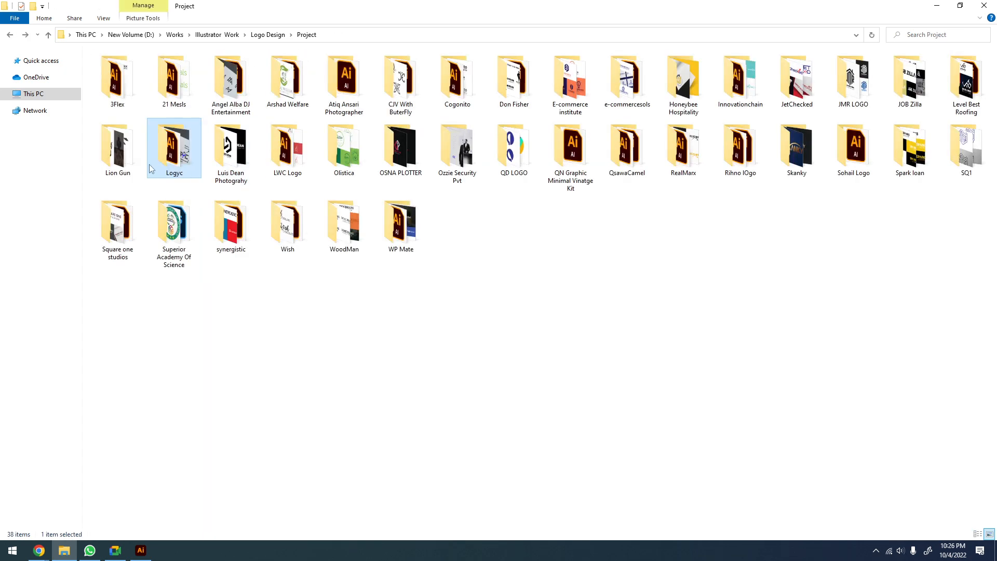
{"action": "double_click", "coordinate": [120, 151]}
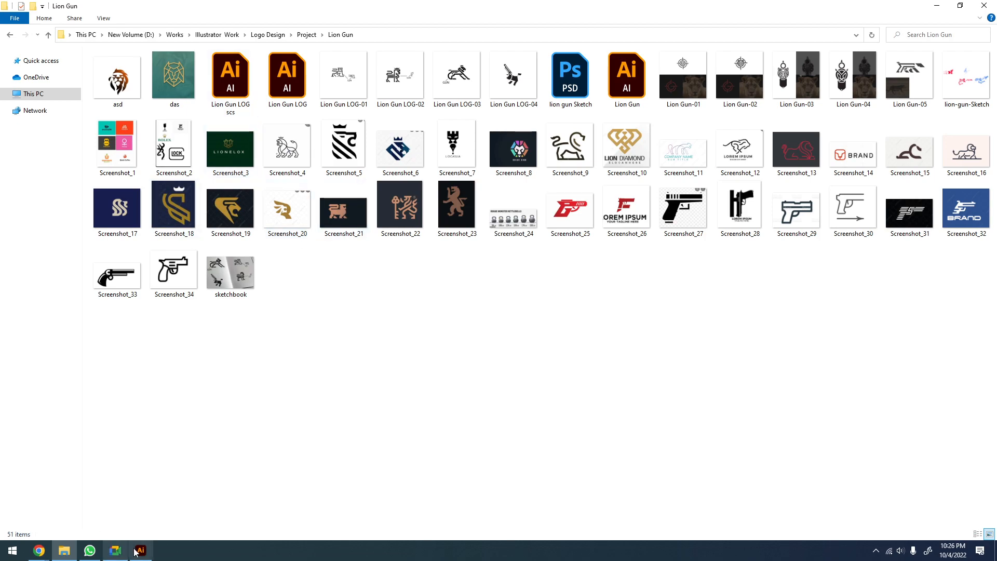
Try to switch back to the Illustrator window with the Angel Alba DJ Entertainment document
{"action": "left_click", "coordinate": [145, 494]}
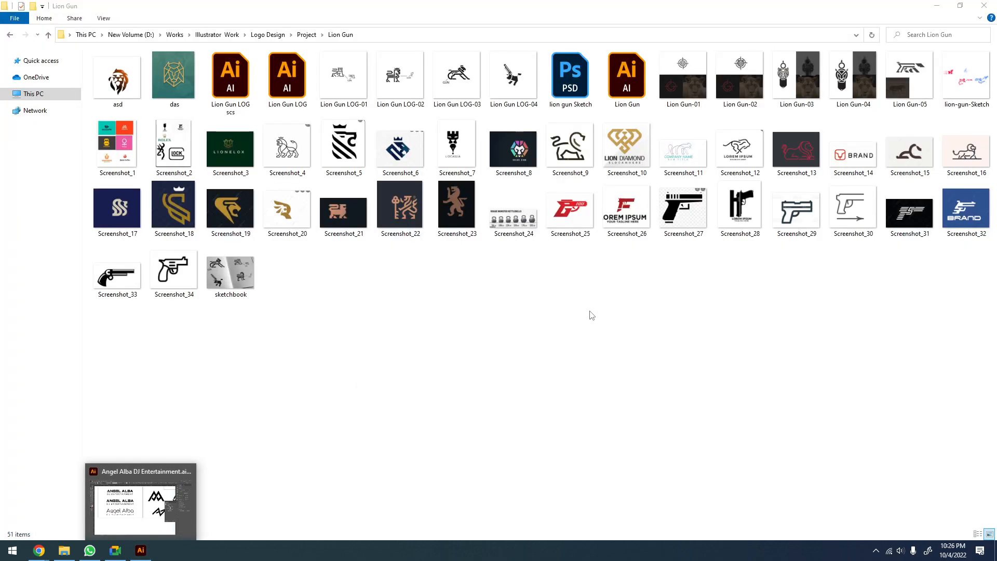
{"action": "key", "text": "alt+Tab"}
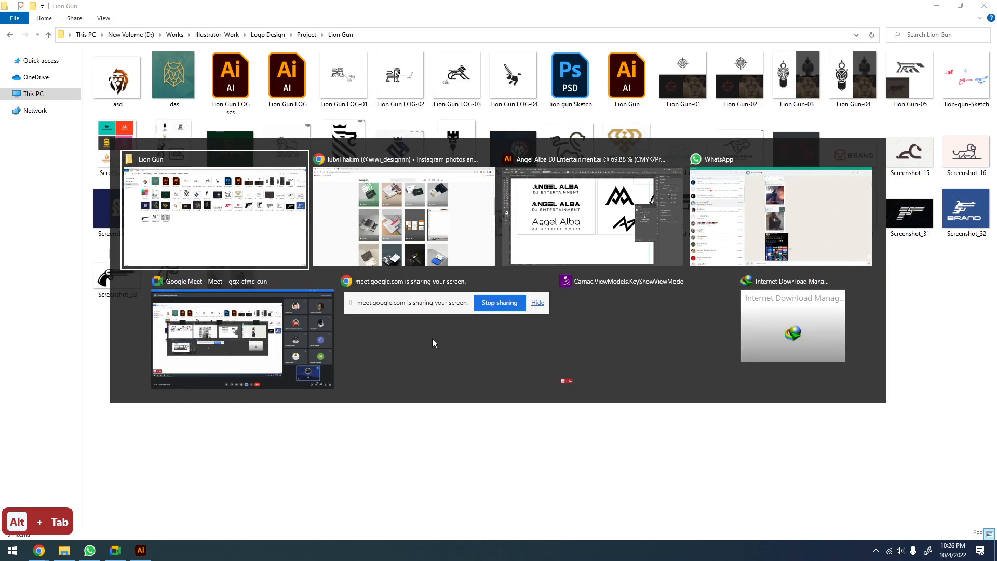
{"action": "key", "text": "alt+Tab"}
{"action": "key", "text": "alt+Tab"}
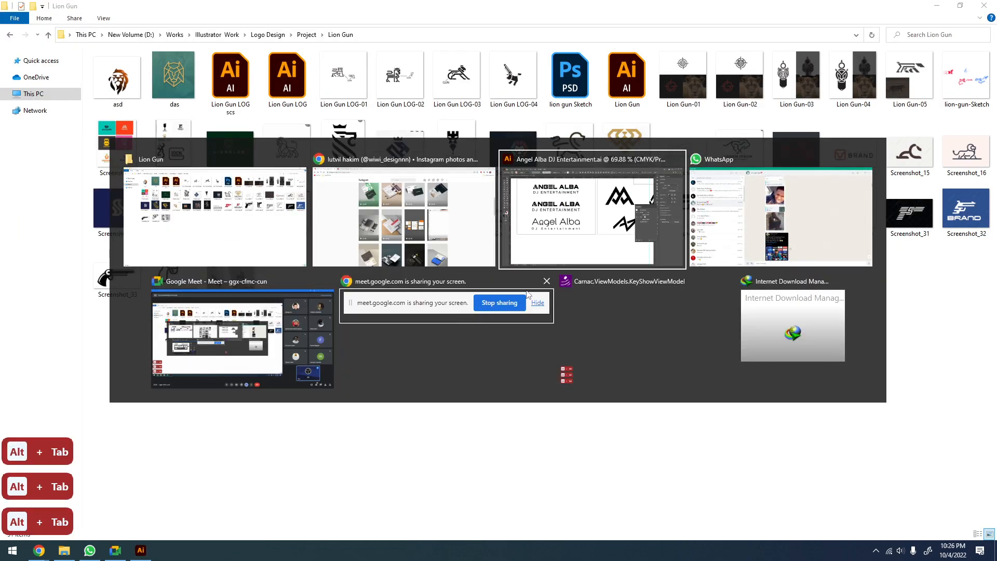
End the Adobe Illustrator 2022 task in Task Manager and close Task Manager
{"action": "right_click", "coordinate": [227, 554]}
{"action": "left_click", "coordinate": [258, 497]}
{"action": "left_click", "coordinate": [99, 42]}
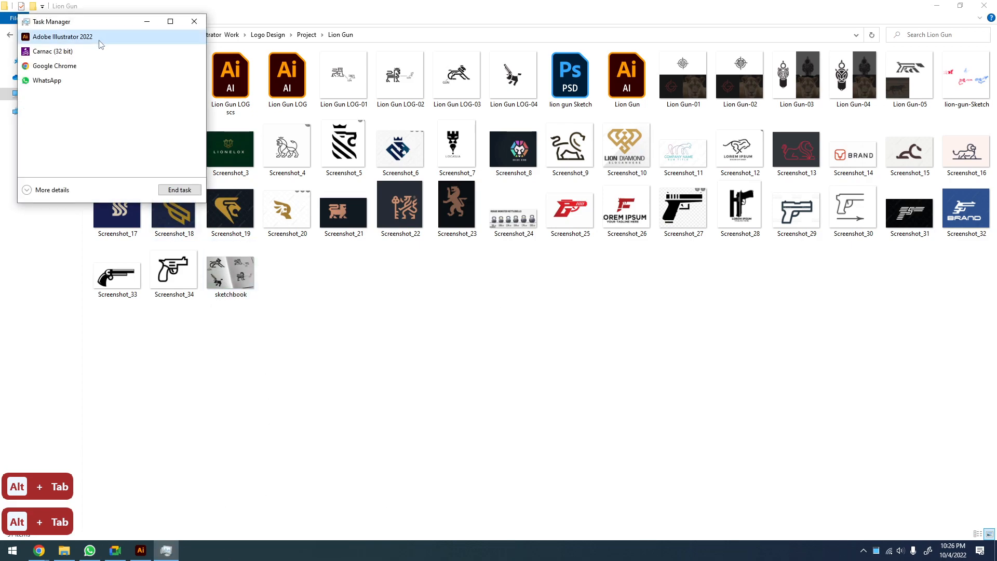
{"action": "left_click", "coordinate": [169, 187]}
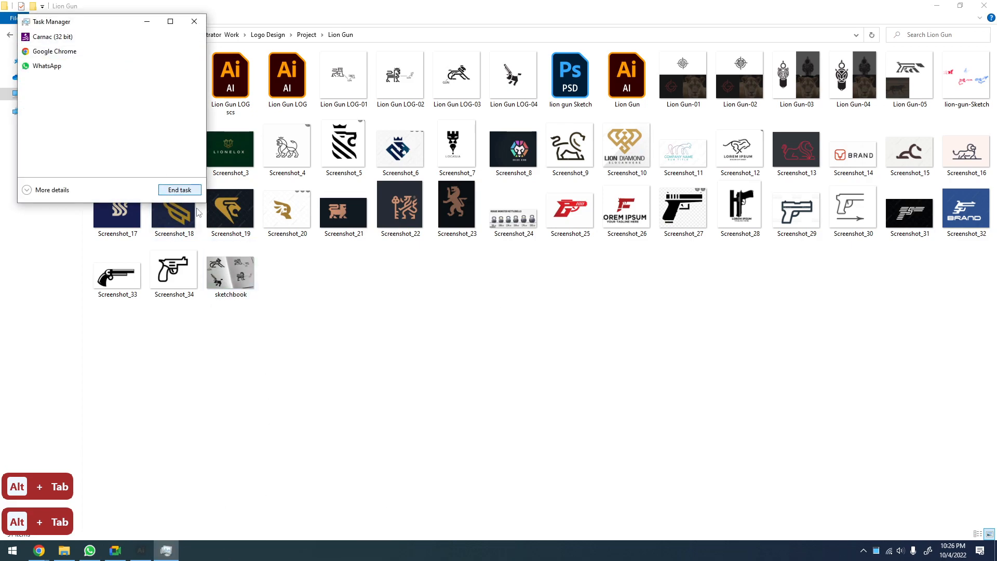
{"action": "left_click", "coordinate": [194, 21]}
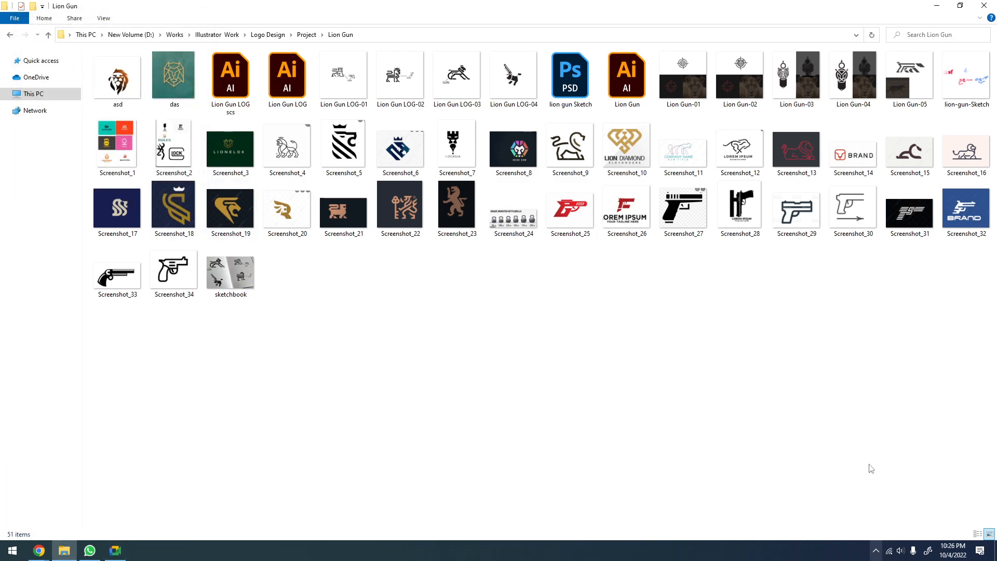
Minimize the open windows, relaunch Illustrator from the desktop and refresh the desktop
{"action": "left_click", "coordinate": [937, 6]}
{"action": "left_click", "coordinate": [938, 7]}
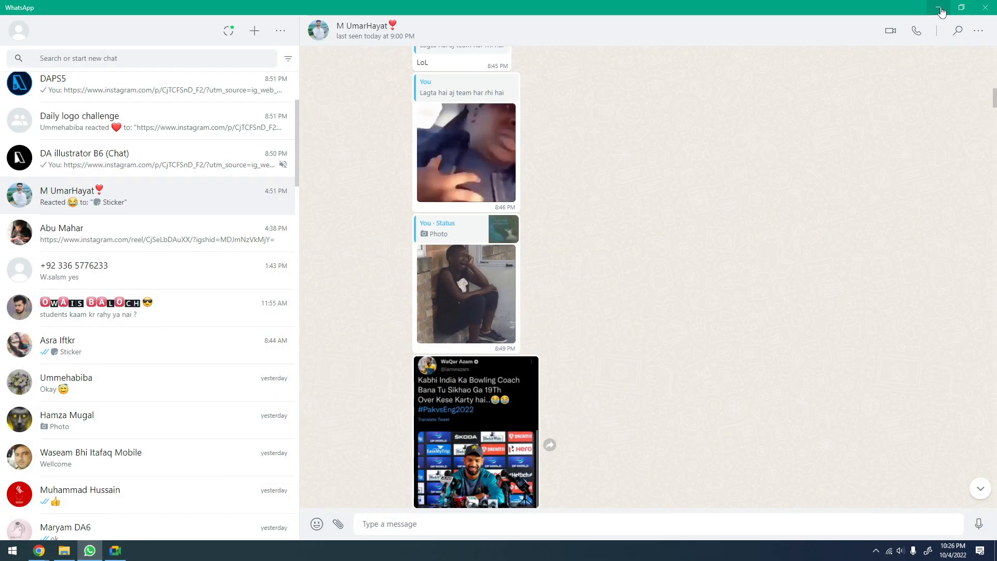
{"action": "left_click", "coordinate": [939, 10]}
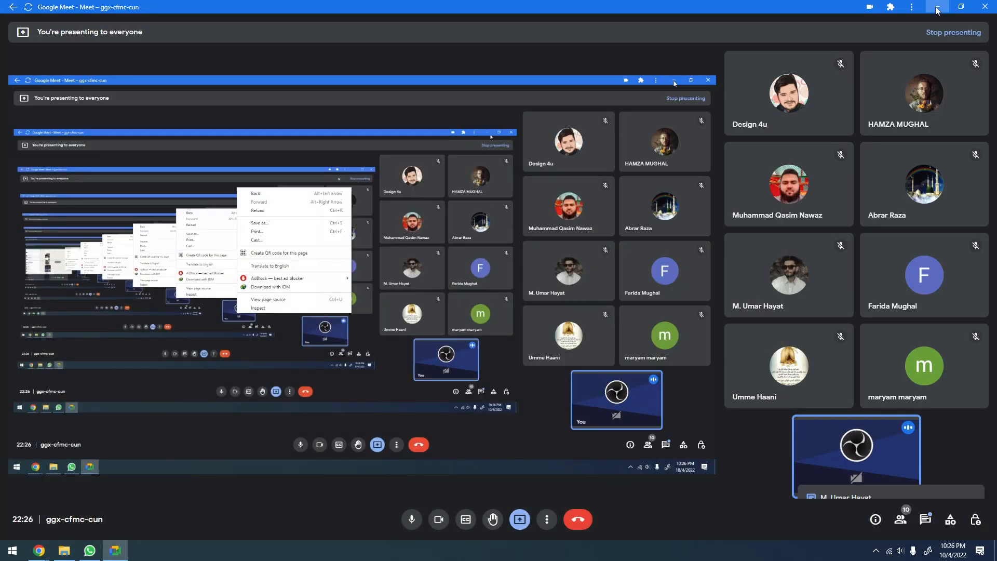
{"action": "left_click", "coordinate": [937, 7]}
{"action": "left_click", "coordinate": [24, 379]}
{"action": "right_click", "coordinate": [178, 196]}
{"action": "left_click", "coordinate": [216, 222]}
Switch to the relaunched Illustrator and dismiss its startup dialogs, keeping the recovered documents open
{"action": "mouse_move", "coordinate": [64, 550]}
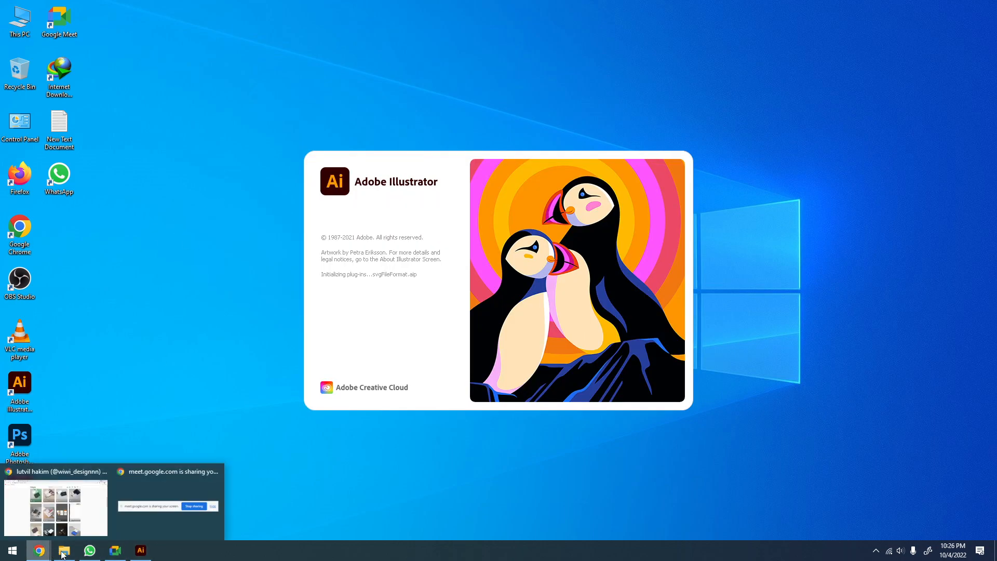
{"action": "left_click", "coordinate": [133, 523]}
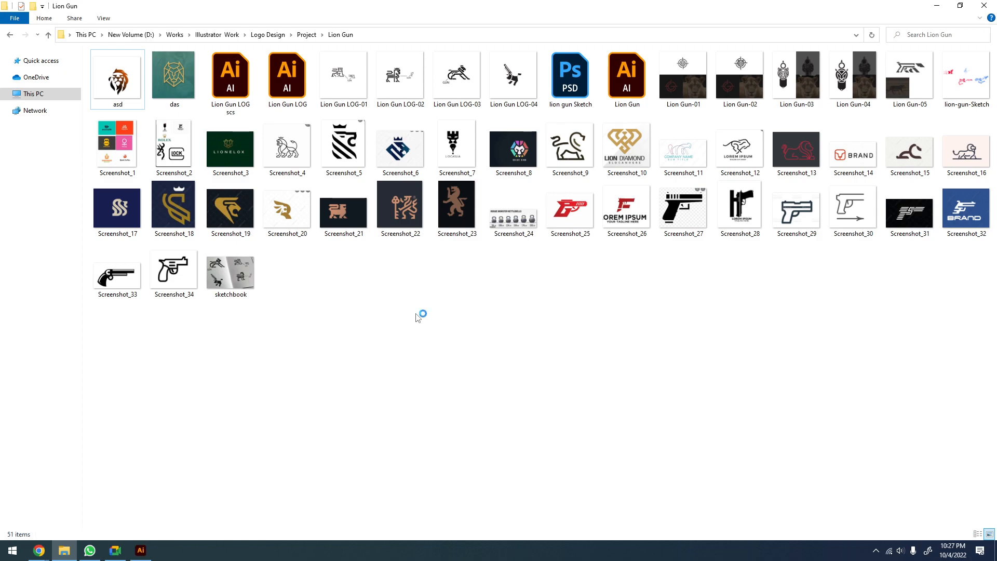
{"action": "mouse_move", "coordinate": [141, 555]}
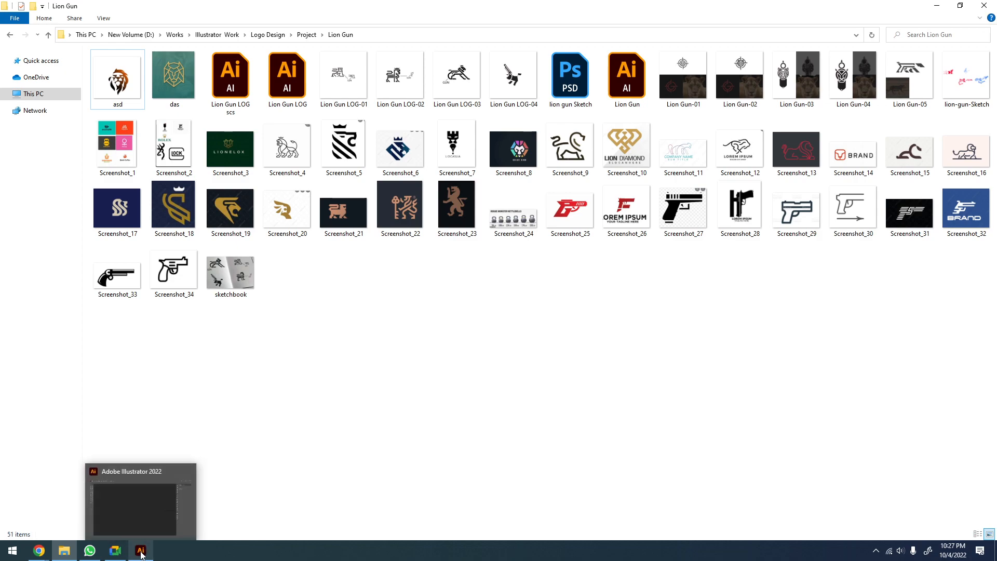
{"action": "left_click", "coordinate": [149, 508]}
{"action": "left_click", "coordinate": [552, 299]}
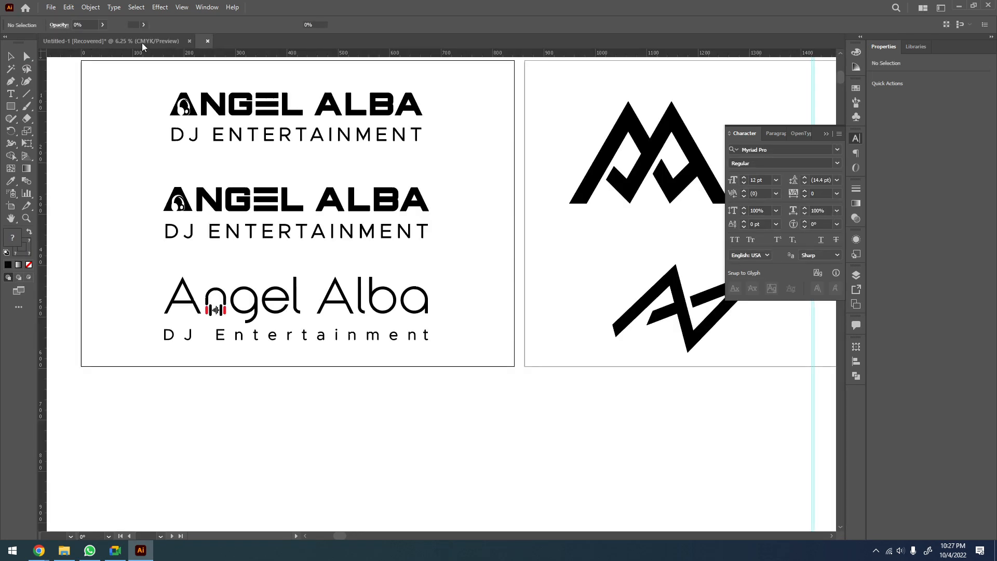
{"action": "left_click", "coordinate": [554, 326]}
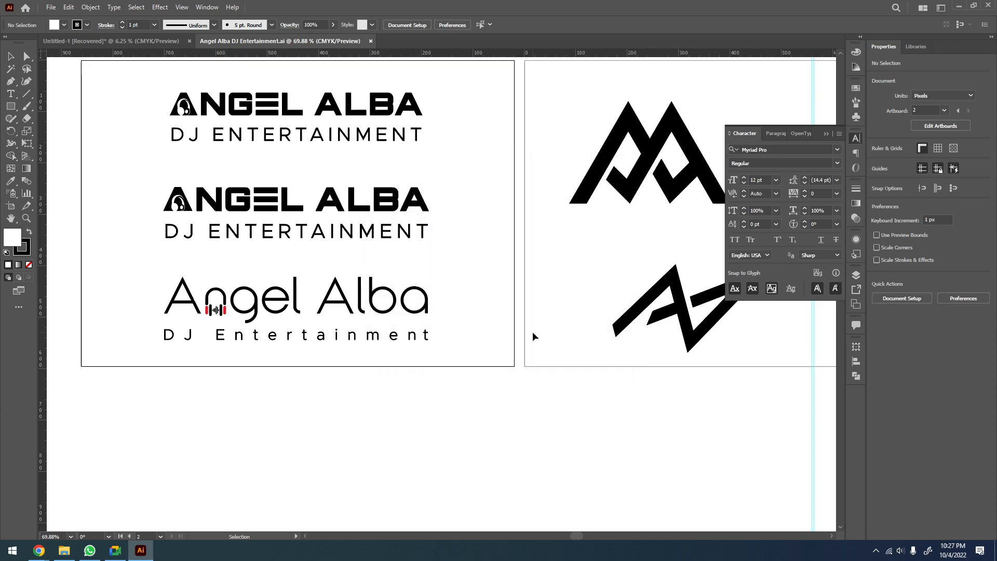
Examine the wordmarks, monogram variants and reference logos across the Angel Alba DJ Entertainment document and close it
{"action": "left_click", "coordinate": [533, 336]}
{"action": "key", "text": "z"}
{"action": "scroll", "coordinate": [422, 293], "scroll_direction": "down", "scroll_amount": 4}
{"action": "left_click_drag", "start_coordinate": [170, 182], "coordinate": [379, 222]}
{"action": "left_click_drag", "start_coordinate": [530, 218], "coordinate": [338, 371]}
{"action": "scroll", "coordinate": [378, 316], "scroll_direction": "down", "scroll_amount": 3}
{"action": "left_click_drag", "start_coordinate": [447, 309], "coordinate": [429, 333]}
{"action": "left_click_drag", "start_coordinate": [288, 296], "coordinate": [419, 299]}
{"action": "left_click_drag", "start_coordinate": [304, 268], "coordinate": [397, 325]}
{"action": "left_click_drag", "start_coordinate": [266, 227], "coordinate": [285, 260]}
{"action": "left_click_drag", "start_coordinate": [500, 401], "coordinate": [310, 234]}
{"action": "left_click_drag", "start_coordinate": [671, 354], "coordinate": [387, 310]}
{"action": "left_click_drag", "start_coordinate": [549, 240], "coordinate": [347, 327]}
{"action": "key", "text": "z"}
{"action": "scroll", "coordinate": [287, 348], "scroll_direction": "down", "scroll_amount": 3}
{"action": "key", "text": "ctrl+w"}
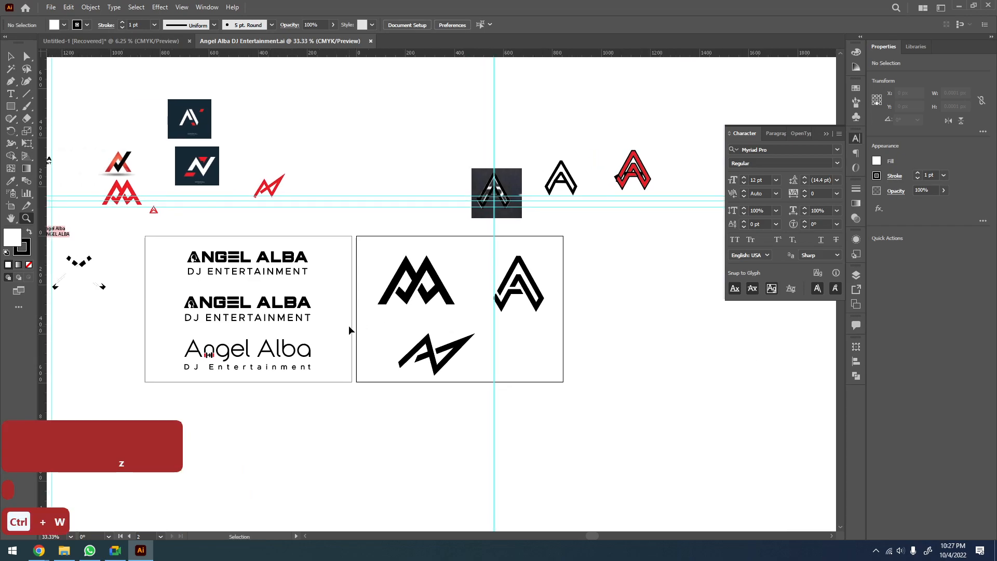
Open Lion Gun LOG scs.ai from the Lion Gun folder and ignore the missing linked screenshot
{"action": "key", "text": "alt+Tab"}
{"action": "double_click", "coordinate": [230, 78]}
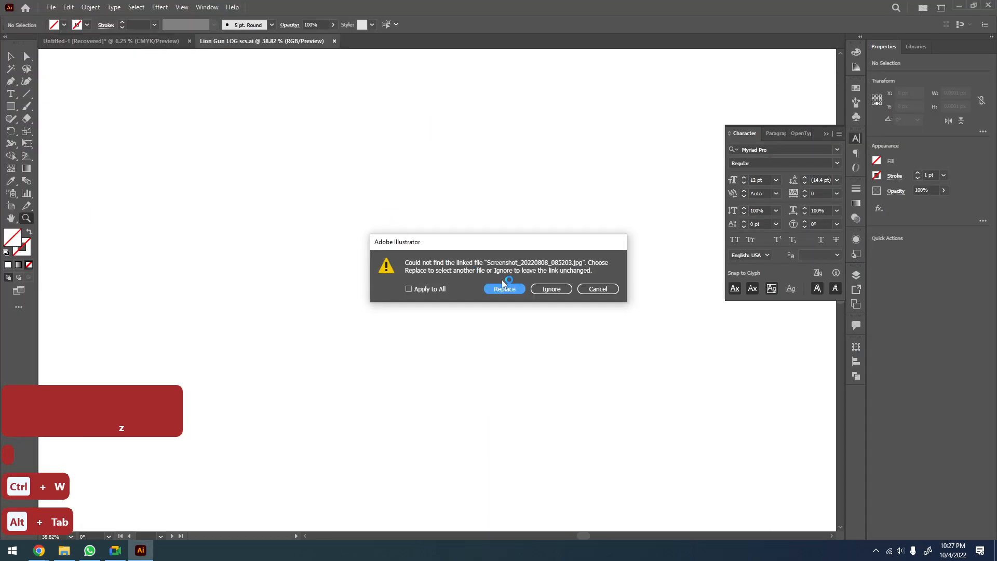
{"action": "left_click", "coordinate": [557, 291]}
Reposition the symmetric gun-mask logo and the small lion head with pistol on the artboard
{"action": "key", "text": "z"}
{"action": "scroll", "coordinate": [488, 289], "scroll_direction": "down", "scroll_amount": 2}
{"action": "left_click_drag", "start_coordinate": [361, 269], "coordinate": [287, 378]}
{"action": "scroll", "coordinate": [389, 340], "scroll_direction": "down", "scroll_amount": 1}
{"action": "left_click_drag", "start_coordinate": [465, 340], "coordinate": [335, 398]}
{"action": "scroll", "coordinate": [363, 363], "scroll_direction": "down", "scroll_amount": 1}
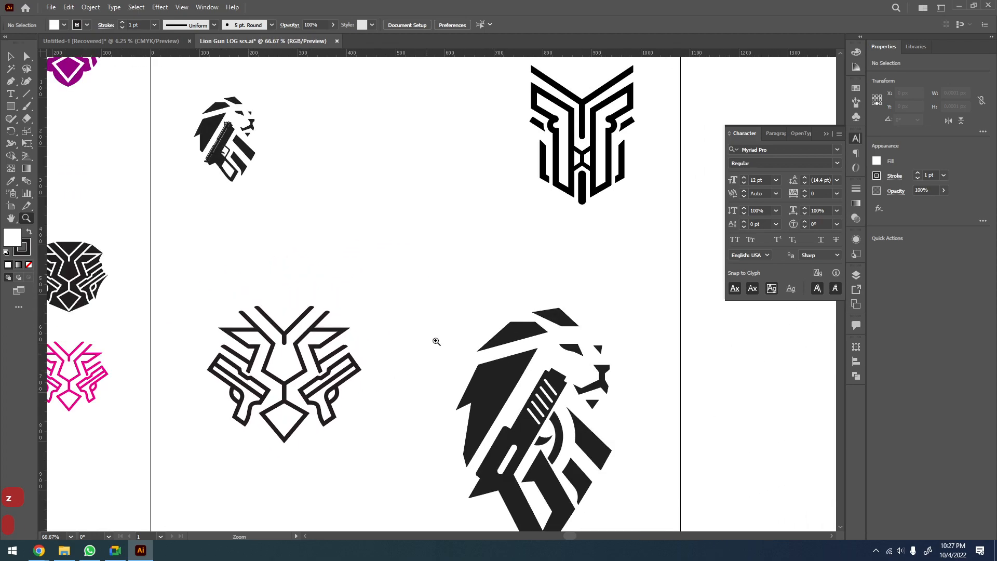
{"action": "left_click_drag", "start_coordinate": [434, 347], "coordinate": [387, 391]}
{"action": "key", "text": "v"}
{"action": "left_click_drag", "start_coordinate": [537, 201], "coordinate": [589, 276]}
{"action": "left_click_drag", "start_coordinate": [195, 190], "coordinate": [279, 215]}
Move the line-art lion face and the large lion head with pistol up on the artboard
{"action": "key", "text": "z"}
{"action": "left_click_drag", "start_coordinate": [336, 155], "coordinate": [220, 277]}
{"action": "scroll", "coordinate": [267, 281], "scroll_direction": "down", "scroll_amount": 1}
{"action": "left_click_drag", "start_coordinate": [360, 362], "coordinate": [342, 253]}
{"action": "scroll", "coordinate": [364, 307], "scroll_direction": "down", "scroll_amount": 2}
{"action": "key", "text": "v"}
{"action": "left_click_drag", "start_coordinate": [369, 408], "coordinate": [398, 284]}
{"action": "left_click", "coordinate": [503, 347]}
Scale the large lion head with pistol down proportionally to about 276 × 459 px
{"action": "key", "text": "z"}
{"action": "scroll", "coordinate": [503, 345], "scroll_direction": "down", "scroll_amount": 3}
{"action": "scroll", "coordinate": [423, 396], "scroll_direction": "up", "scroll_amount": 10}
{"action": "scroll", "coordinate": [423, 399], "scroll_direction": "down", "scroll_amount": 10}
{"action": "key", "text": "v"}
{"action": "left_click", "coordinate": [477, 262]}
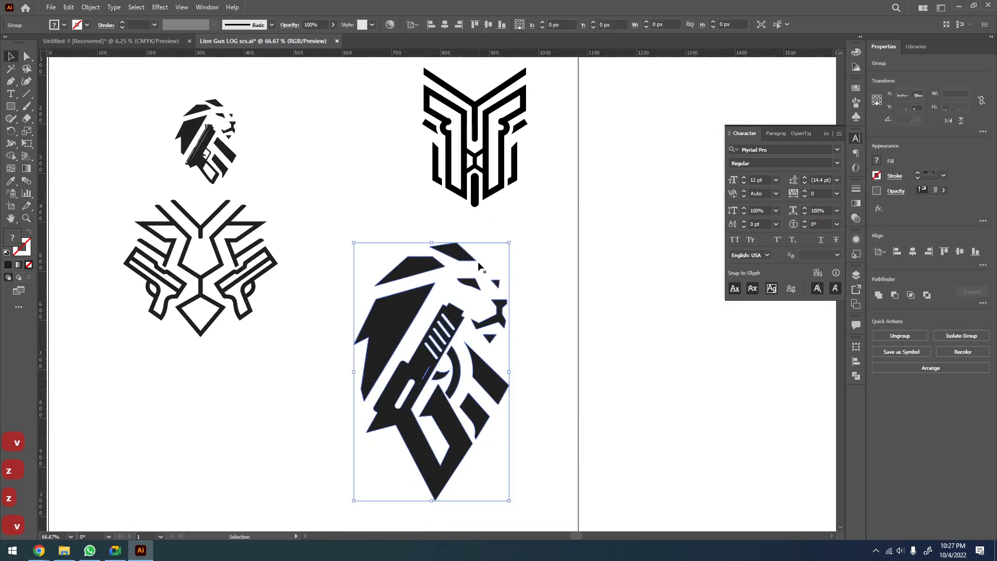
{"action": "left_click_drag", "start_coordinate": [434, 243], "coordinate": [432, 276]}
Examine the lion and gun logo drafts and reference images placed on and around the artboard
{"action": "key", "text": "z"}
{"action": "scroll", "coordinate": [334, 290], "scroll_direction": "down", "scroll_amount": 4}
{"action": "left_click_drag", "start_coordinate": [281, 296], "coordinate": [436, 316]}
{"action": "left_click_drag", "start_coordinate": [378, 273], "coordinate": [247, 342]}
{"action": "scroll", "coordinate": [367, 317], "scroll_direction": "down", "scroll_amount": 3}
{"action": "left_click_drag", "start_coordinate": [367, 316], "coordinate": [263, 361]}
{"action": "left_click_drag", "start_coordinate": [511, 177], "coordinate": [360, 294]}
{"action": "scroll", "coordinate": [476, 295], "scroll_direction": "down", "scroll_amount": 3}
{"action": "left_click_drag", "start_coordinate": [499, 363], "coordinate": [478, 258]}
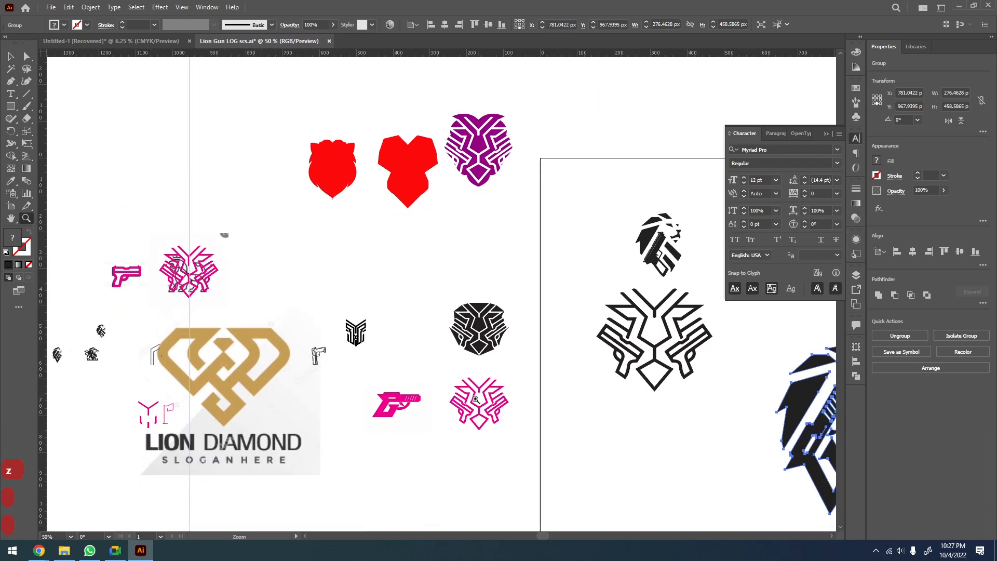
{"action": "left_click_drag", "start_coordinate": [477, 399], "coordinate": [394, 374]}
Close Lion Gun LOG scs.ai without saving and open Lion Gun LOG from the Lion Gun folder, ignoring the missing linked file
{"action": "key", "text": "ctrl+w"}
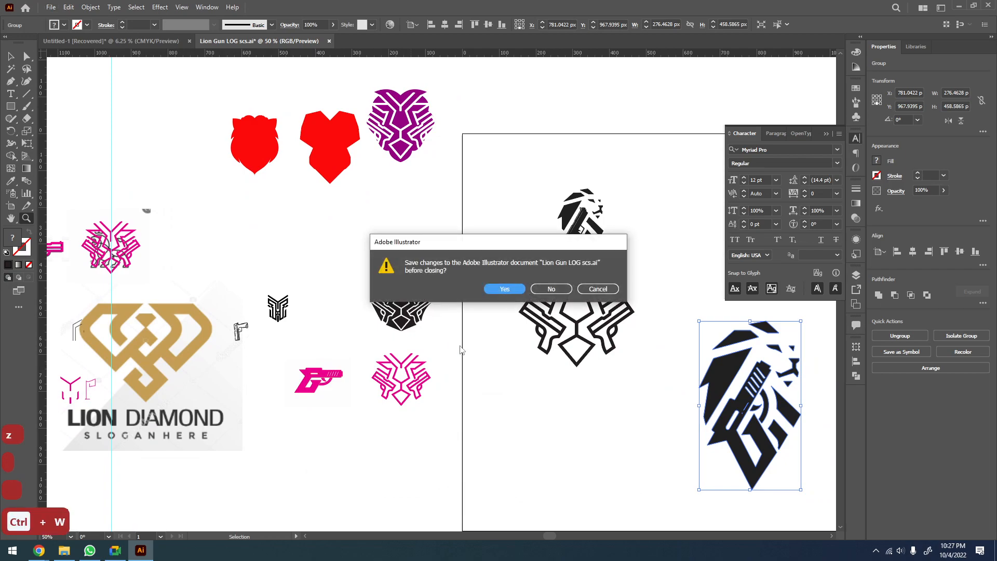
{"action": "left_click", "coordinate": [562, 286]}
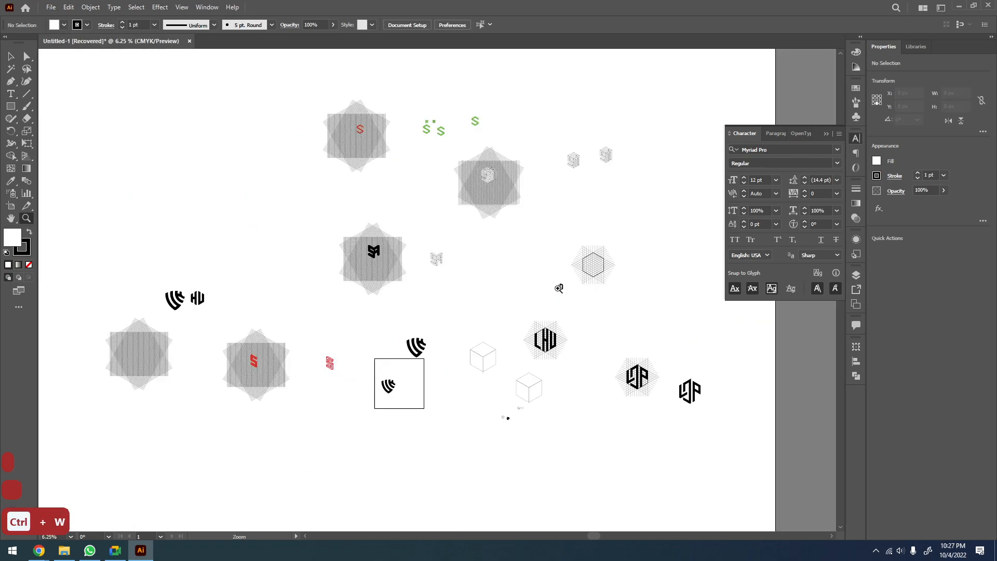
{"action": "key", "text": "alt+Tab"}
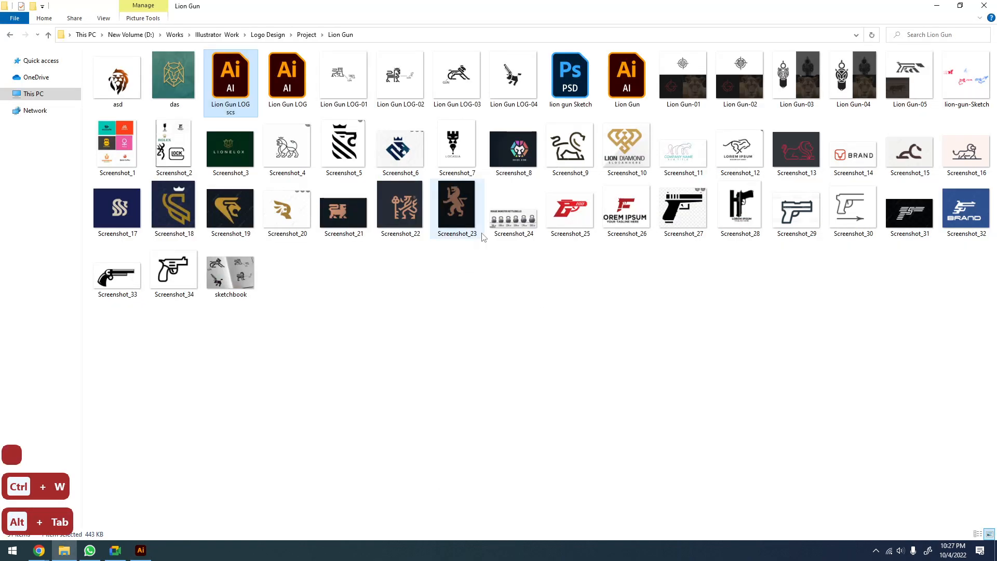
{"action": "double_click", "coordinate": [289, 77]}
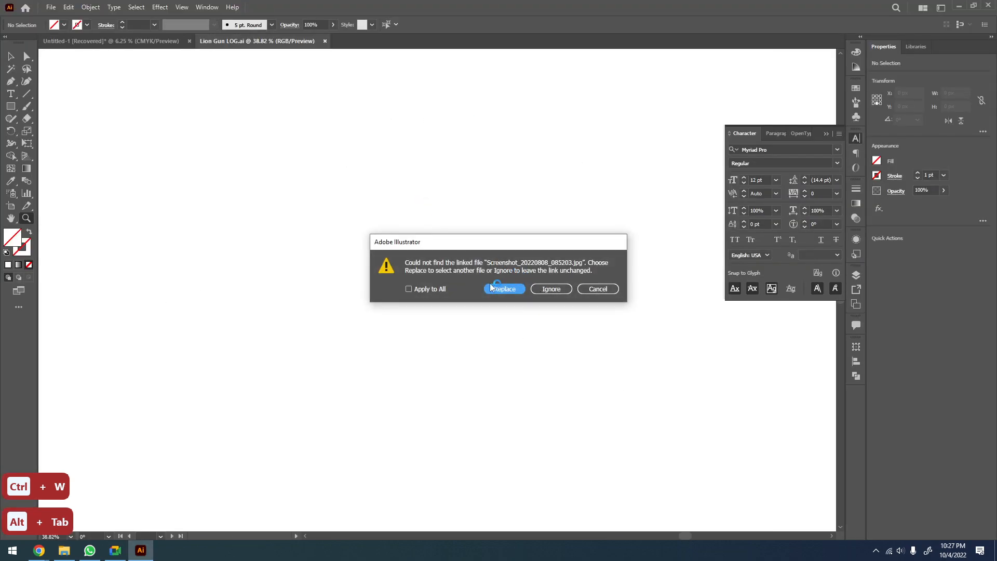
{"action": "left_click", "coordinate": [565, 289]}
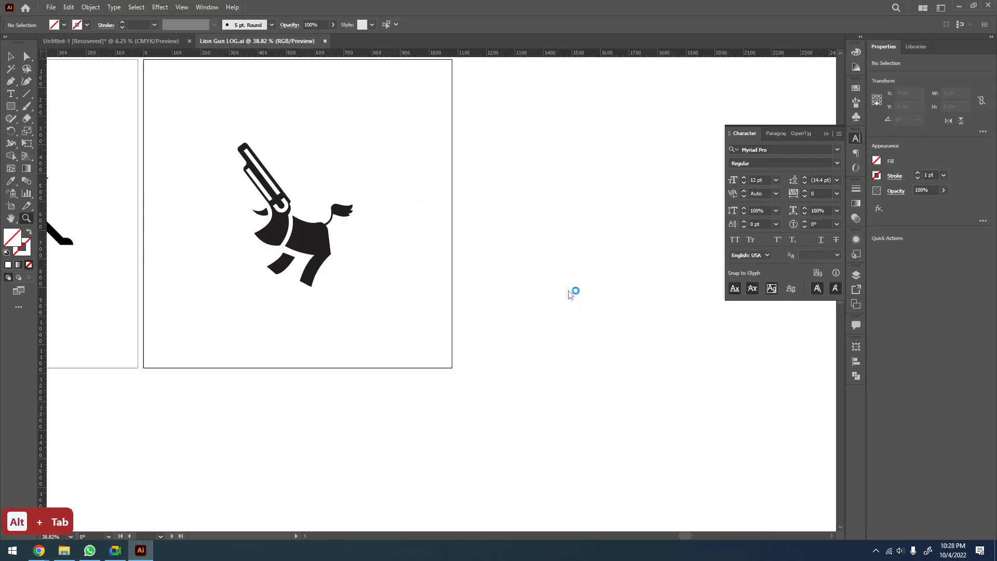
Examine the lion and gun logo concepts on the four artboards and the crowned lion above them
{"action": "key", "text": "z"}
{"action": "mouse_move", "coordinate": [431, 263]}
{"action": "left_mouse_down"}
{"action": "mouse_move", "coordinate": [391, 279]}
{"action": "mouse_move", "coordinate": [492, 298]}
{"action": "left_mouse_up"}
{"action": "key", "text": "space"}
{"action": "left_click_drag", "start_coordinate": [349, 302], "coordinate": [476, 305]}
{"action": "left_click_drag", "start_coordinate": [401, 312], "coordinate": [571, 323]}
{"action": "left_click_drag", "start_coordinate": [468, 313], "coordinate": [670, 363]}
{"action": "mouse_move", "coordinate": [308, 351]}
{"action": "left_mouse_down"}
{"action": "mouse_move", "coordinate": [445, 325]}
{"action": "mouse_move", "coordinate": [489, 397]}
{"action": "left_mouse_up"}
{"action": "mouse_move", "coordinate": [367, 368]}
{"action": "left_mouse_down"}
{"action": "mouse_move", "coordinate": [440, 391]}
{"action": "mouse_move", "coordinate": [573, 335]}
{"action": "left_mouse_up"}
{"action": "mouse_move", "coordinate": [357, 313]}
{"action": "left_mouse_down"}
{"action": "mouse_move", "coordinate": [393, 274]}
{"action": "mouse_move", "coordinate": [323, 197]}
{"action": "left_mouse_up"}
{"action": "left_click_drag", "start_coordinate": [495, 239], "coordinate": [345, 314]}
{"action": "left_click_drag", "start_coordinate": [403, 126], "coordinate": [382, 419]}
{"action": "key", "text": "z"}
{"action": "scroll", "coordinate": [407, 399], "scroll_direction": "down", "scroll_amount": 3}
{"action": "left_click_drag", "start_coordinate": [598, 418], "coordinate": [265, 417]}
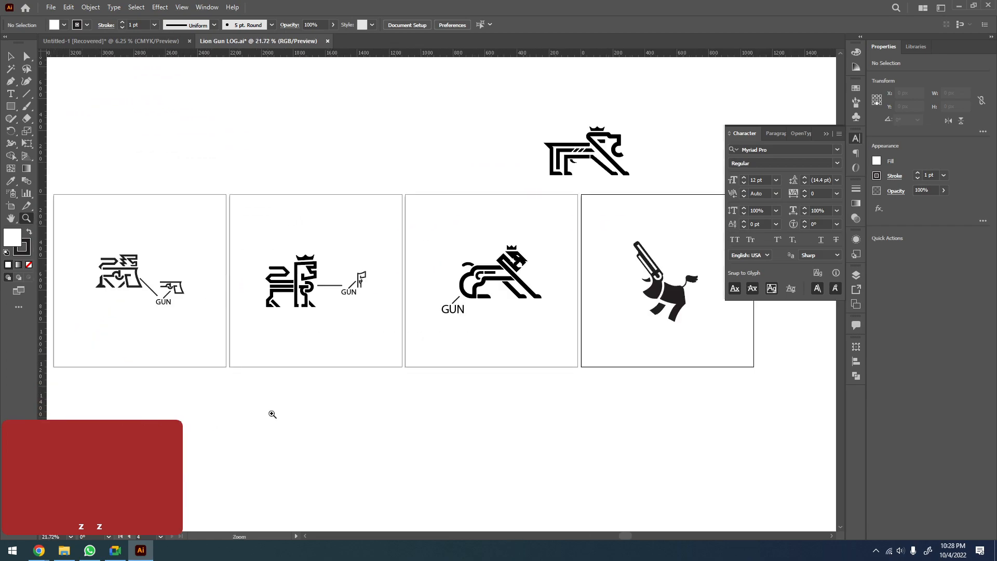
Close Lion Gun LOG.ai without saving and return to the Project folder in File Explorer
{"action": "key", "text": "ctrl+w"}
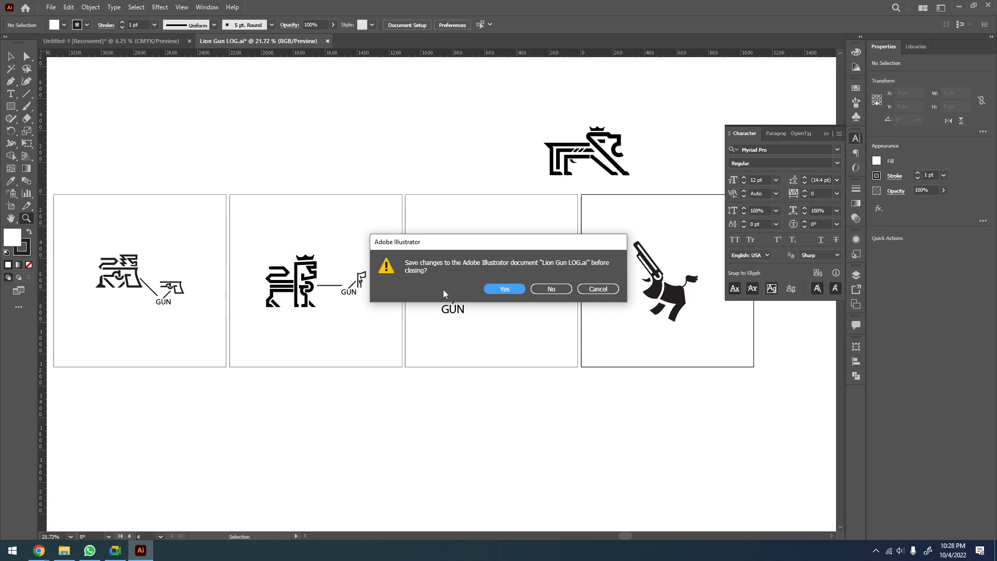
{"action": "left_click", "coordinate": [544, 290]}
{"action": "key", "text": "alt+Tab"}
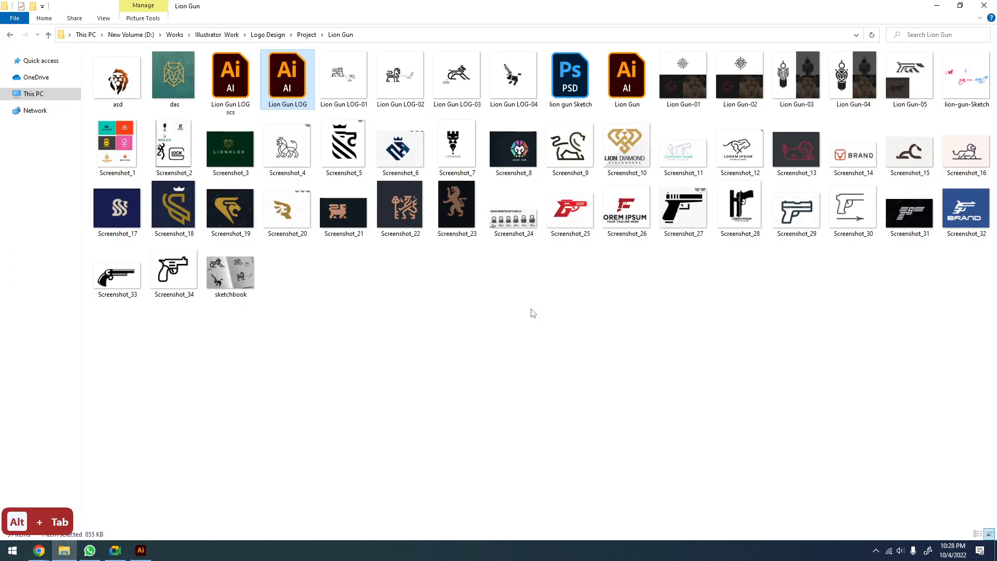
{"action": "key", "text": "BackSpace"}
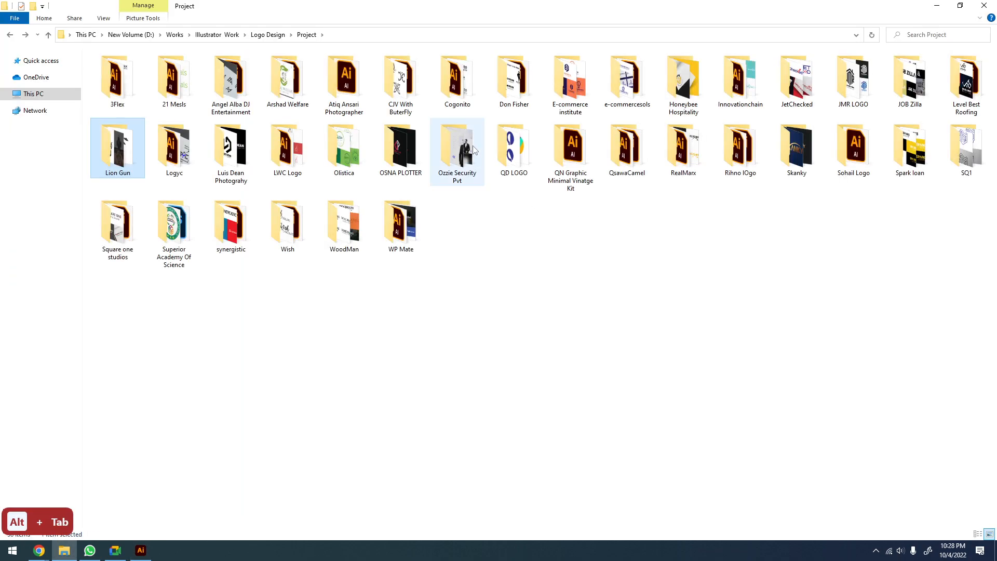
Open the Ozzie Security Pvt project folder and display its files as large icons
{"action": "left_click", "coordinate": [406, 145]}
{"action": "double_click", "coordinate": [465, 158]}
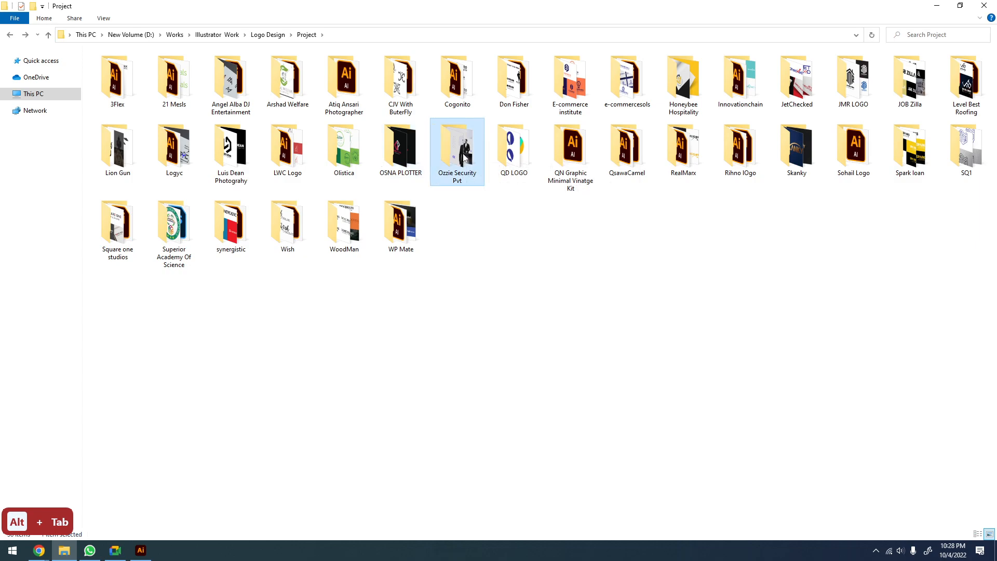
{"action": "right_click", "coordinate": [530, 142]}
{"action": "mouse_move", "coordinate": [626, 153]}
{"action": "left_click", "coordinate": [681, 160]}
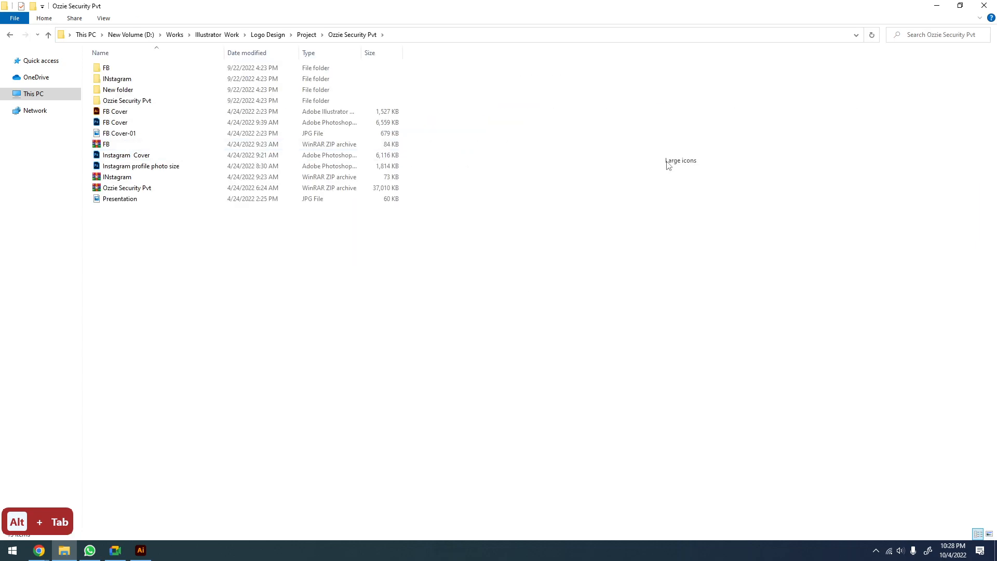
{"action": "left_click", "coordinate": [499, 181]}
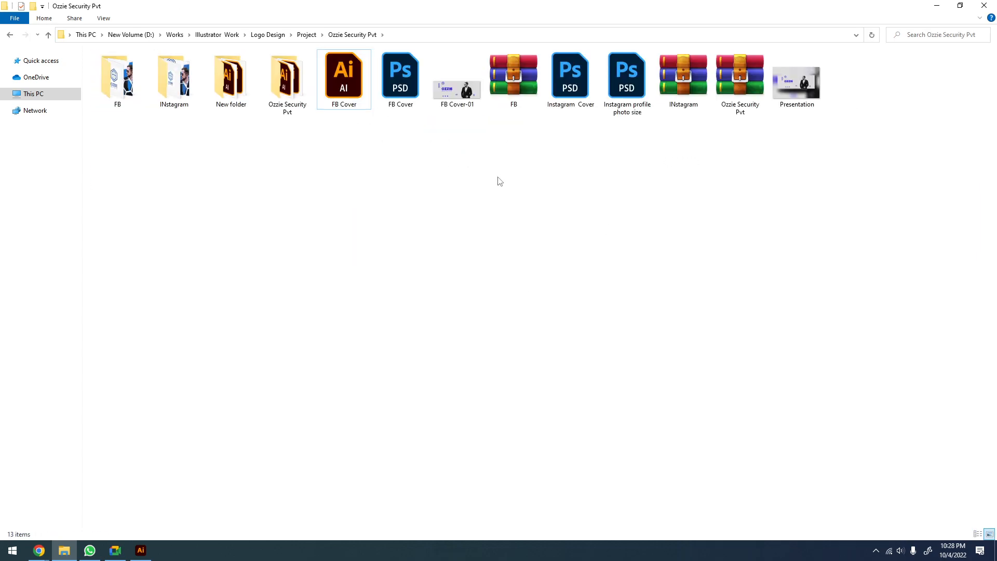
Display the inner Ozzie Security Pvt folder's contents as extra large icons and return to the parent folder
{"action": "double_click", "coordinate": [288, 83]}
{"action": "right_click", "coordinate": [299, 150]}
{"action": "mouse_move", "coordinate": [358, 157]}
{"action": "left_click", "coordinate": [432, 159]}
{"action": "key", "text": "alt+Left"}
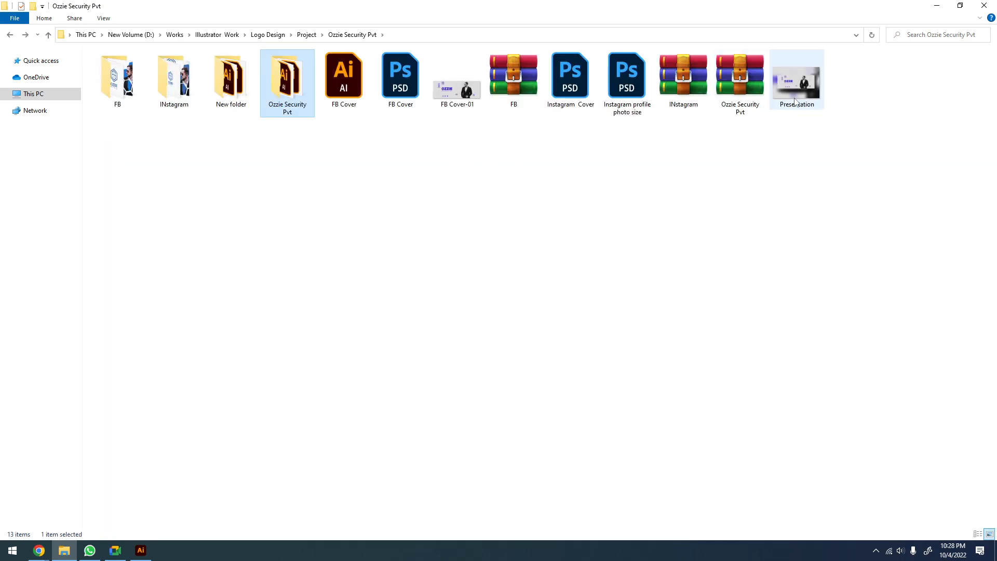
View the FB Cover-01 image, zoom in on its hexagonal lock logo, and close the image viewer
{"action": "double_click", "coordinate": [480, 100]}
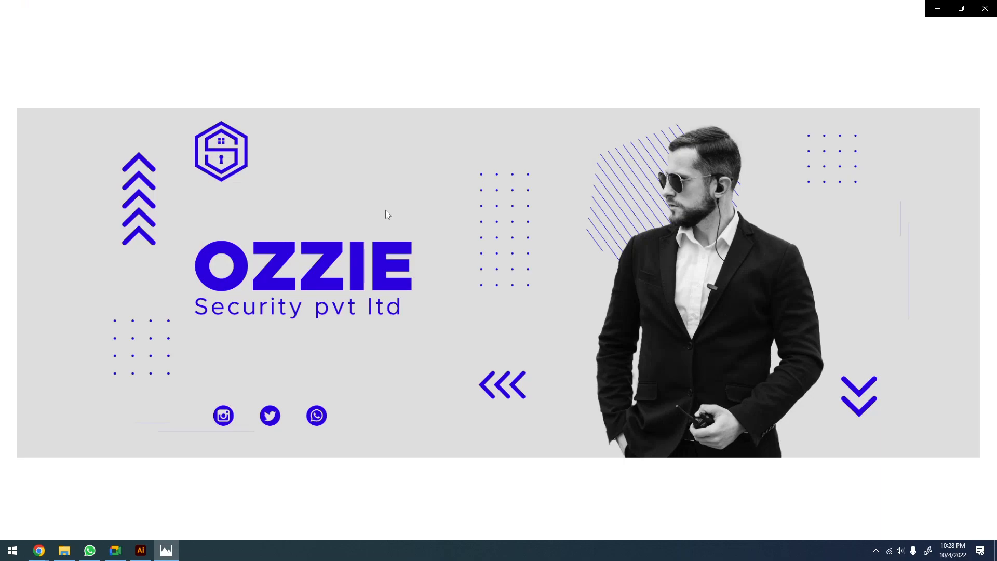
{"action": "double_click", "coordinate": [221, 155]}
{"action": "left_click_drag", "start_coordinate": [254, 198], "coordinate": [342, 274]}
{"action": "double_click", "coordinate": [486, 286]}
{"action": "left_click", "coordinate": [985, 9]}
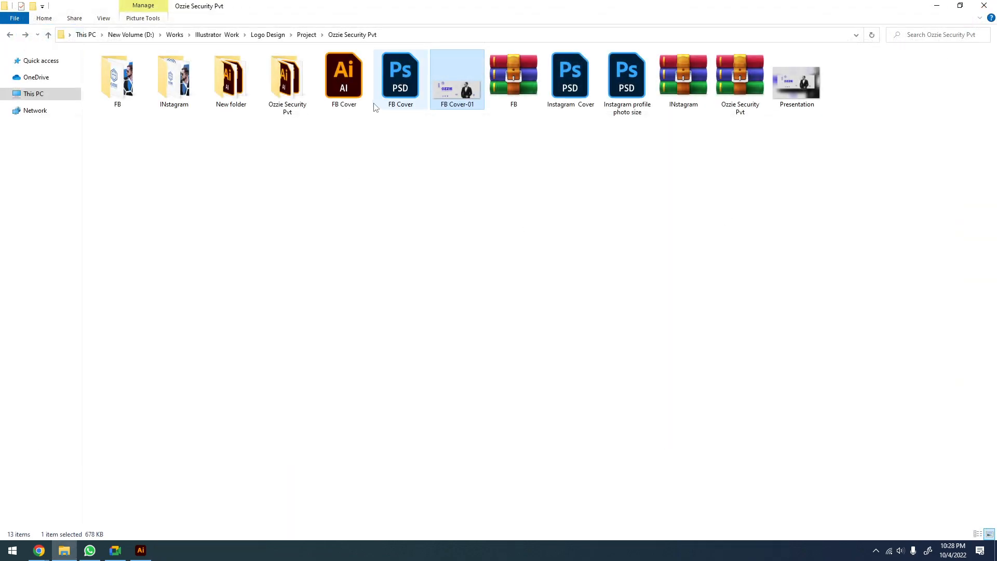
Check the FB Cover artwork in Illustrator, close it, and return to the Ozzie Security Pvt folder
{"action": "key", "text": "alt+Tab"}
{"action": "key", "text": "ctrl+w"}
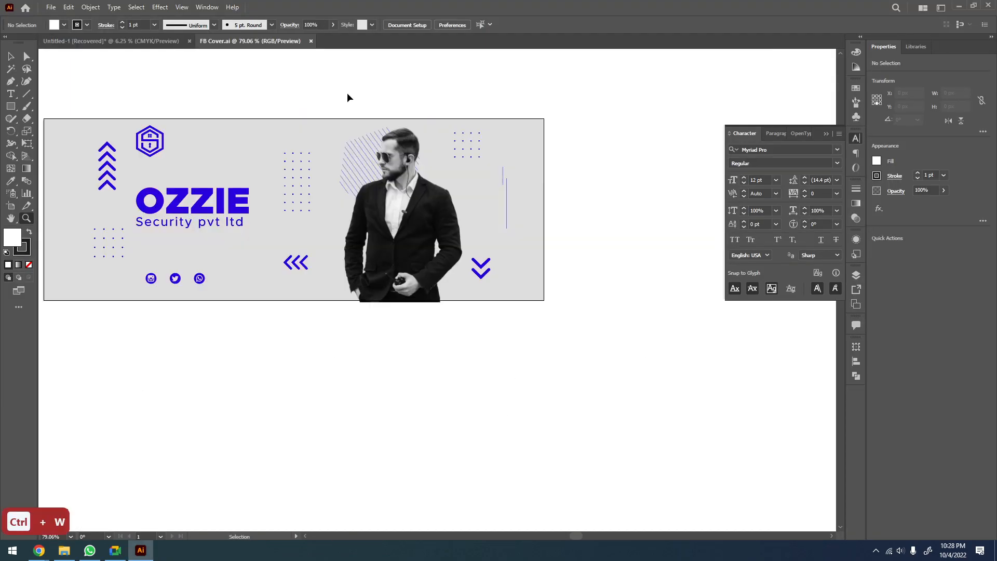
{"action": "key", "text": "alt+Tab"}
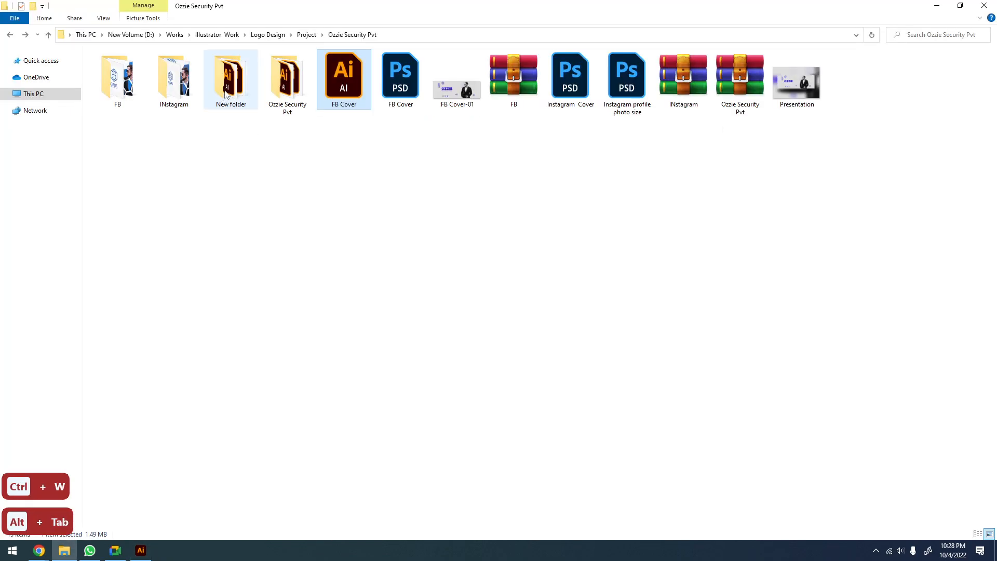
Review the JPGE, PDF, PNG and SVG delivery folders inside the inner Ozzie Security Pvt folder
{"action": "double_click", "coordinate": [287, 78]}
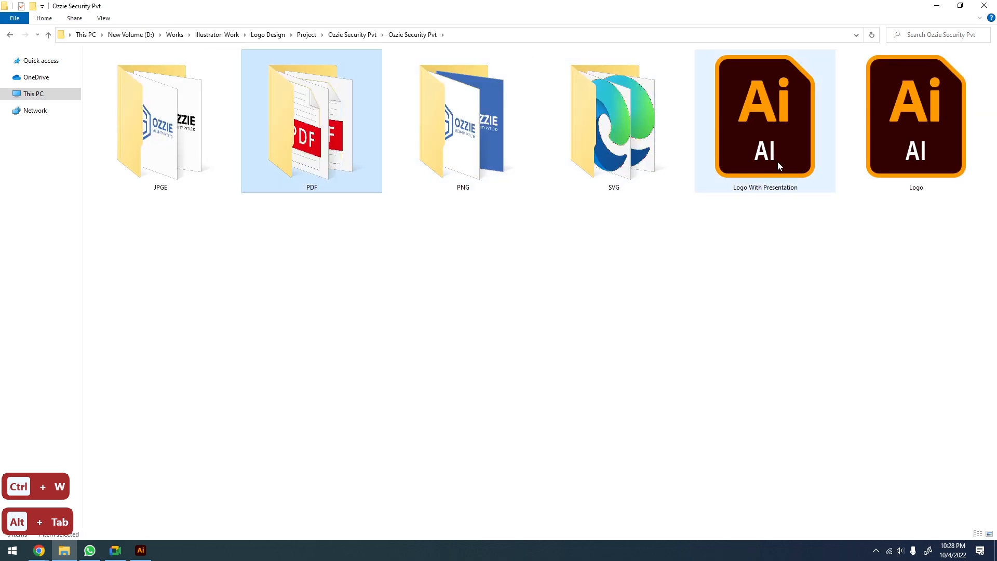
{"action": "left_click", "coordinate": [183, 178]}
{"action": "left_click", "coordinate": [306, 177]}
{"action": "left_click", "coordinate": [407, 177]}
{"action": "left_click", "coordinate": [616, 178]}
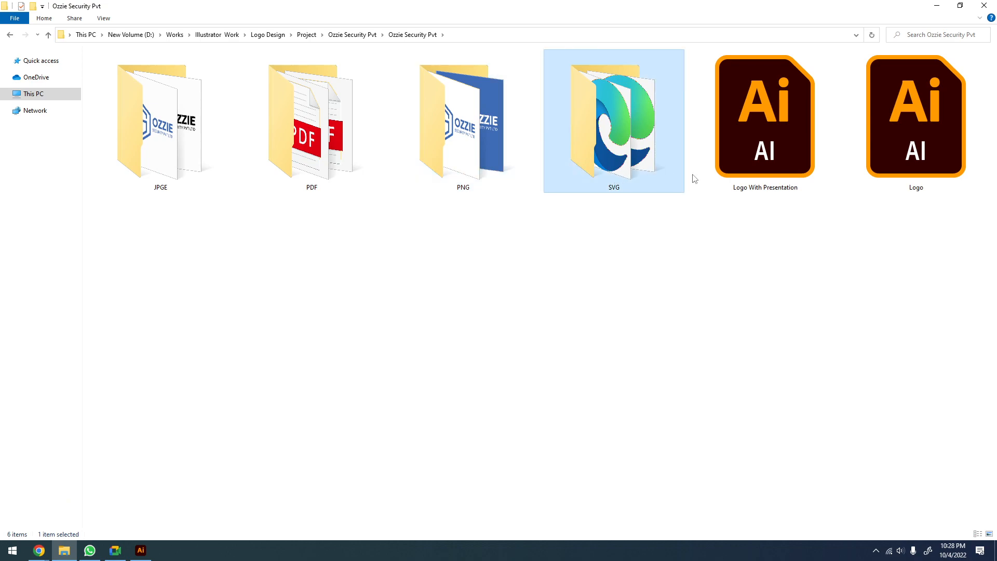
Try to open Logo With Presentation and Logo from the inner Ozzie Security Pvt folder in Illustrator
{"action": "double_click", "coordinate": [813, 158]}
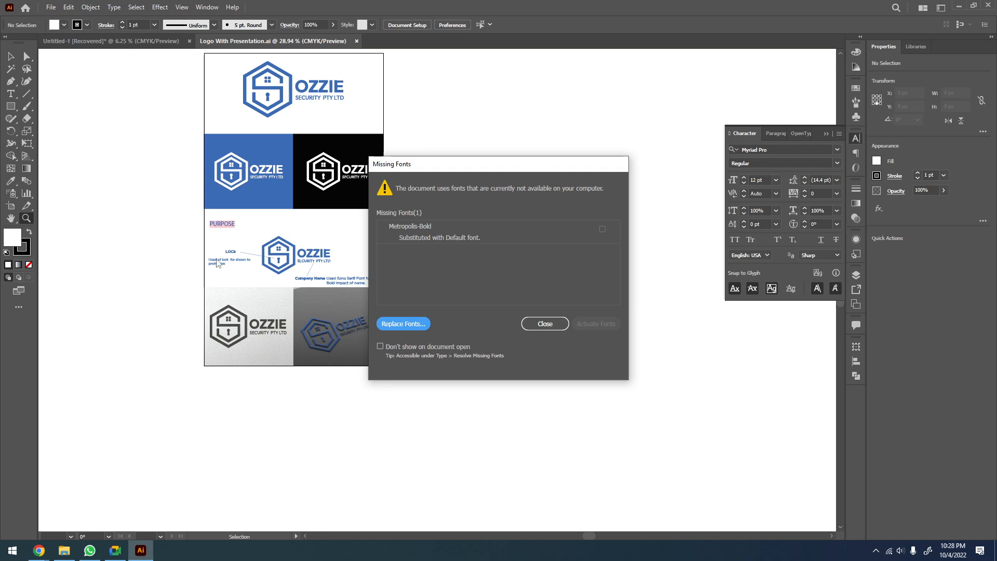
{"action": "key", "text": "alt+Tab"}
{"action": "left_click", "coordinate": [924, 162]}
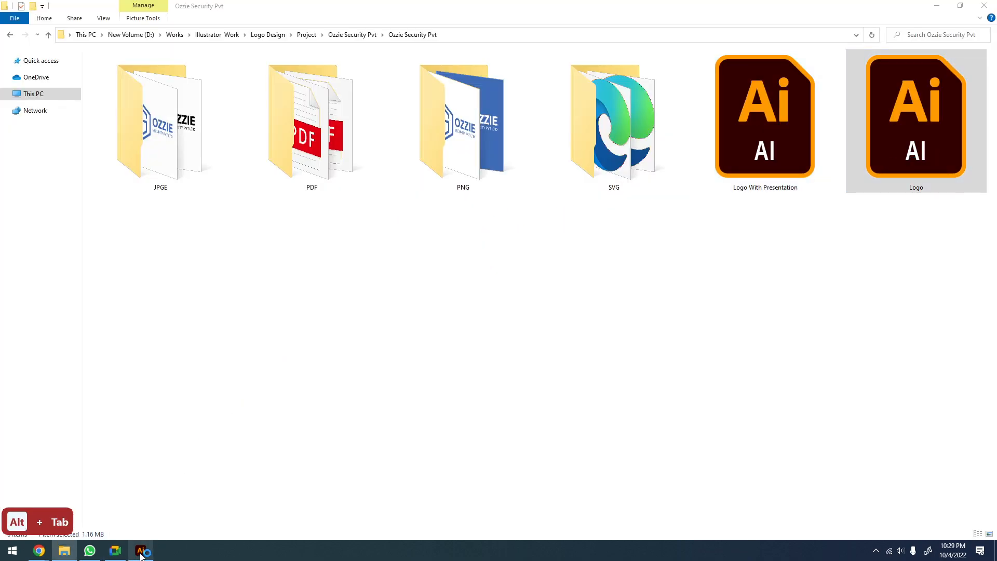
{"action": "mouse_move", "coordinate": [141, 550]}
{"action": "left_click", "coordinate": [146, 505]}
{"action": "key", "text": "alt+Tab"}
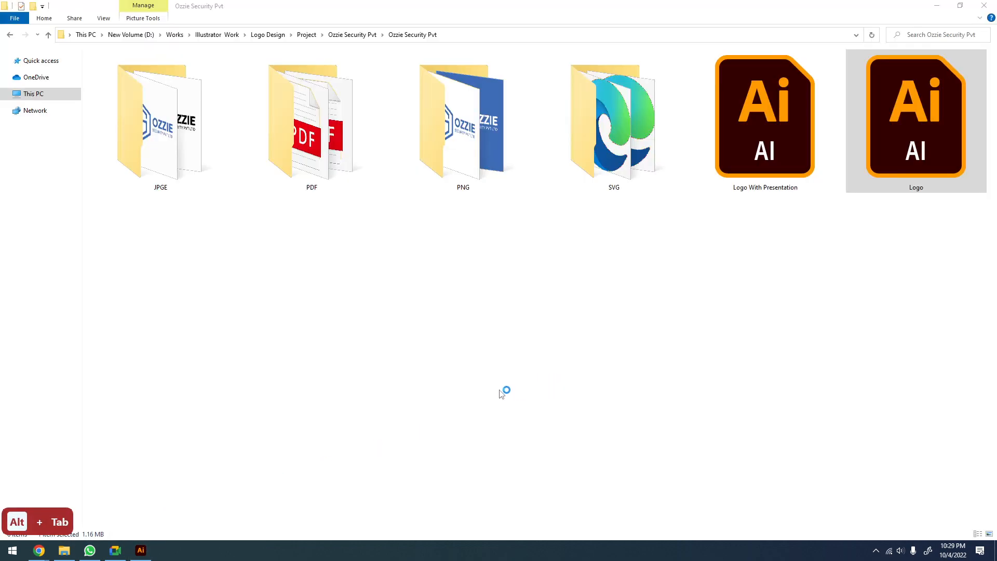
{"action": "mouse_move", "coordinate": [151, 550]}
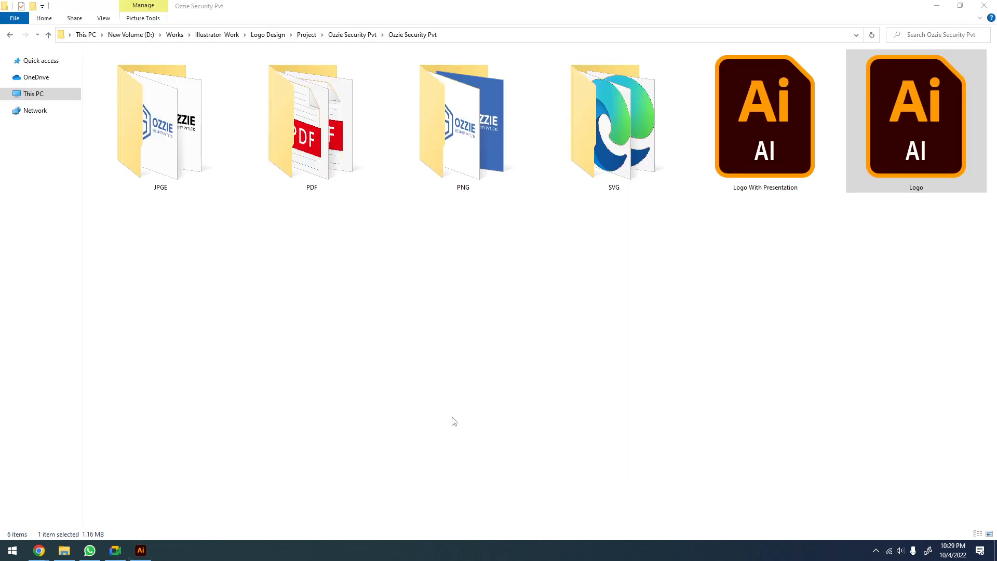
End the Adobe Illustrator 2022 task through Task Manager and close Task Manager
{"action": "right_click", "coordinate": [219, 551]}
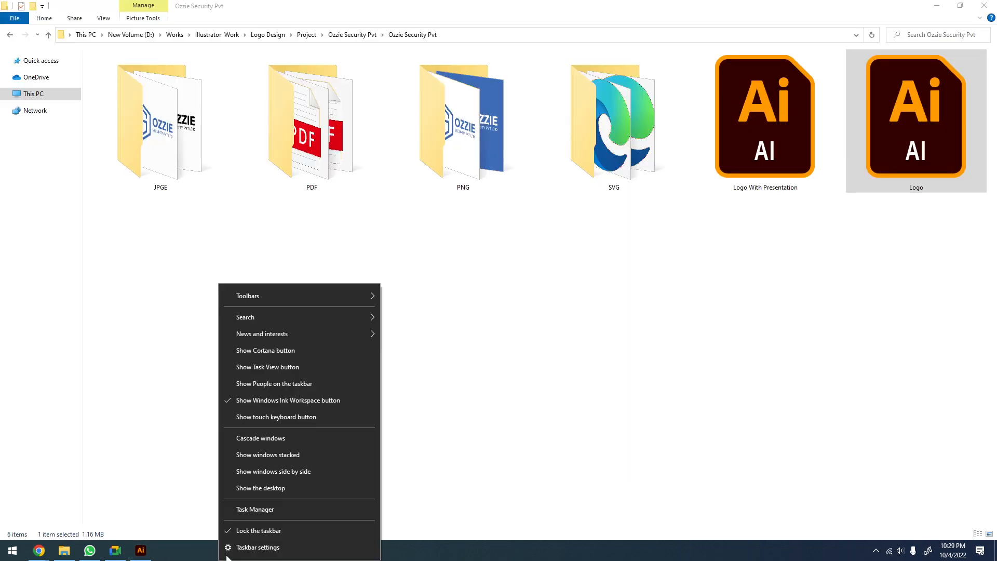
{"action": "left_click", "coordinate": [288, 504]}
{"action": "left_click", "coordinate": [88, 41]}
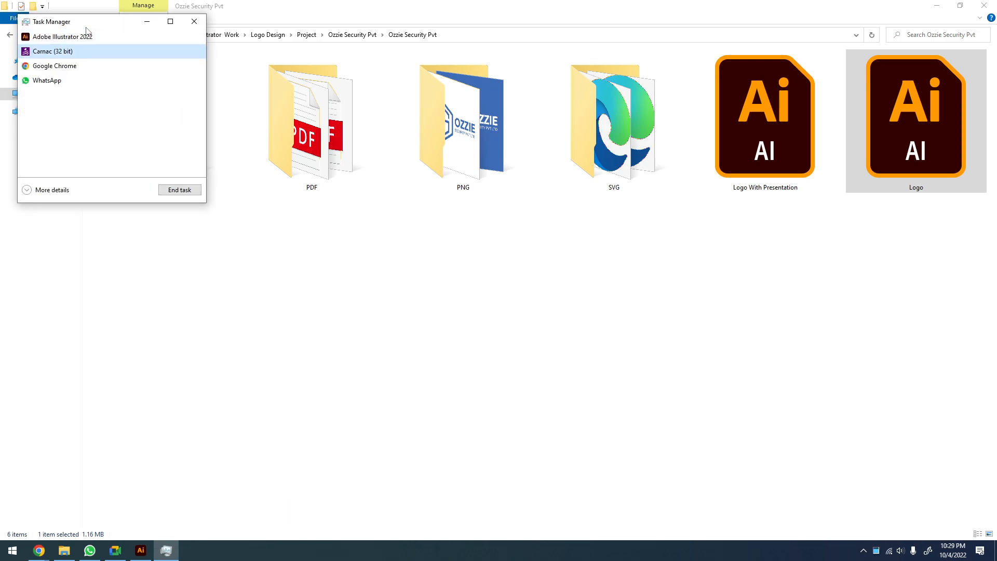
{"action": "left_click", "coordinate": [87, 35]}
{"action": "left_click", "coordinate": [179, 190]}
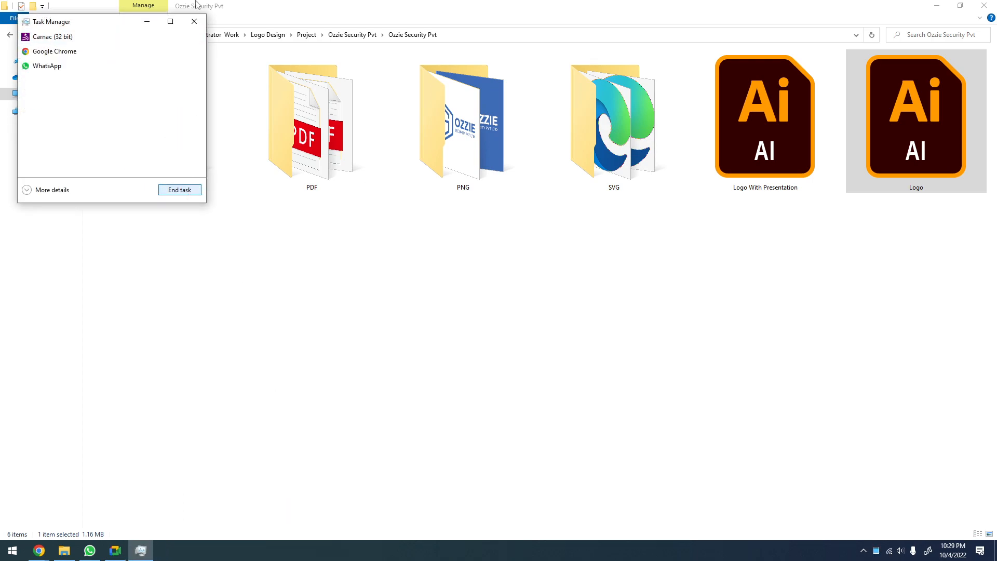
{"action": "left_click", "coordinate": [194, 22]}
Relaunch Adobe Illustrator from the desktop, refresh the desktop, and switch back to File Explorer
{"action": "left_click", "coordinate": [934, 6]}
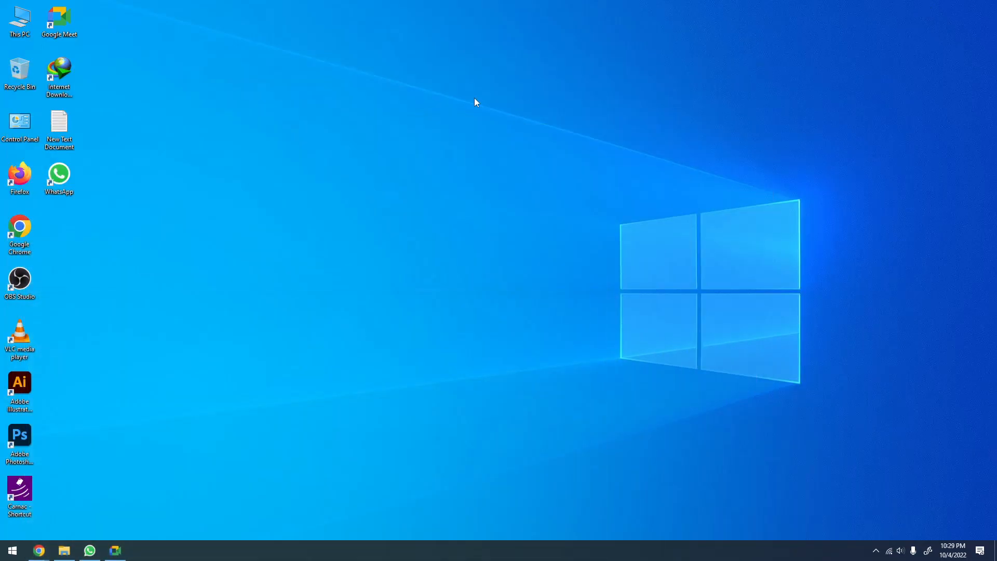
{"action": "double_click", "coordinate": [30, 385]}
{"action": "right_click", "coordinate": [155, 183]}
{"action": "left_click", "coordinate": [195, 211]}
{"action": "left_click", "coordinate": [67, 551]}
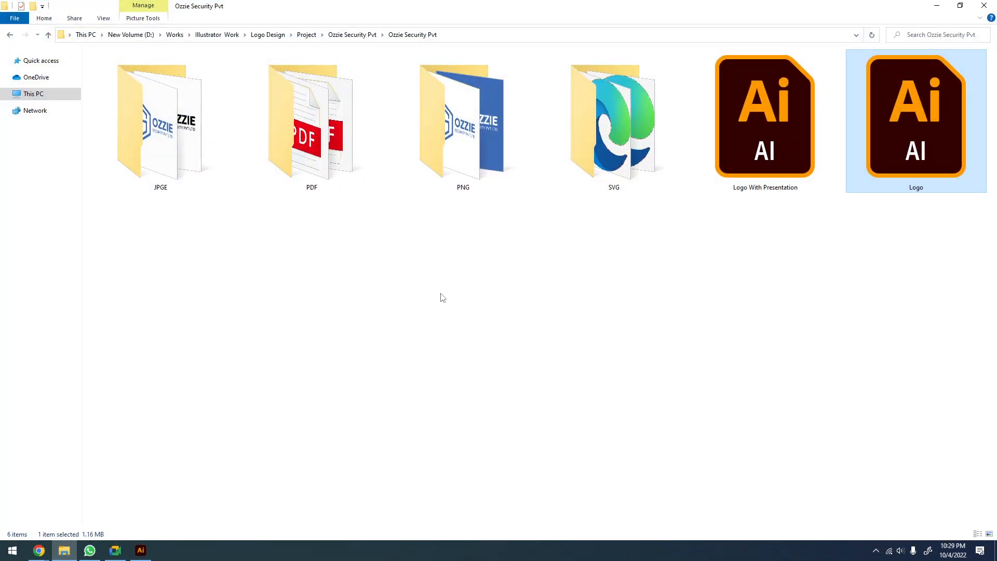
Return to the Project folder, open Superior Academy Of Science, and display its files as medium icons
{"action": "key", "text": "BackSpace"}
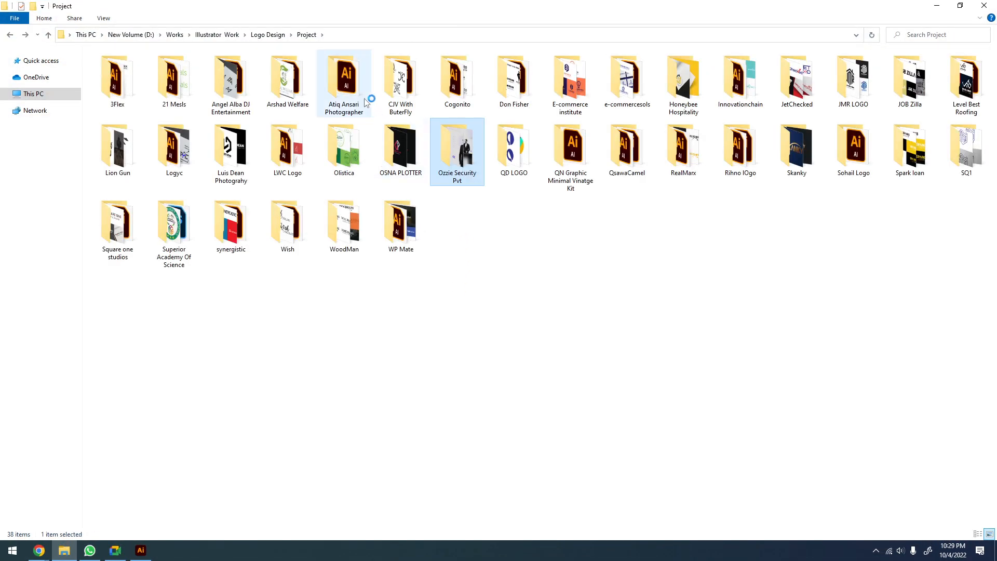
{"action": "left_click", "coordinate": [267, 239]}
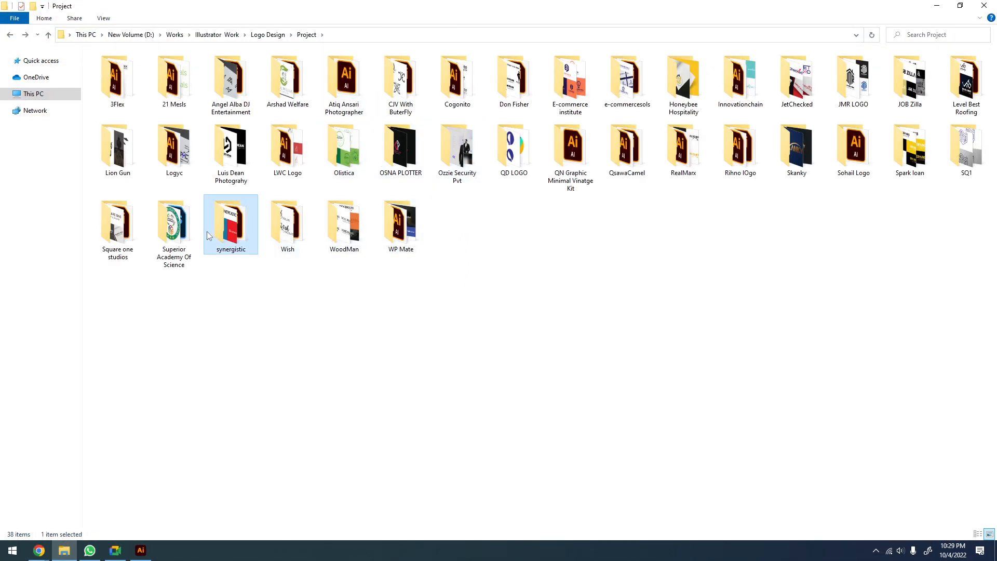
{"action": "double_click", "coordinate": [158, 231]}
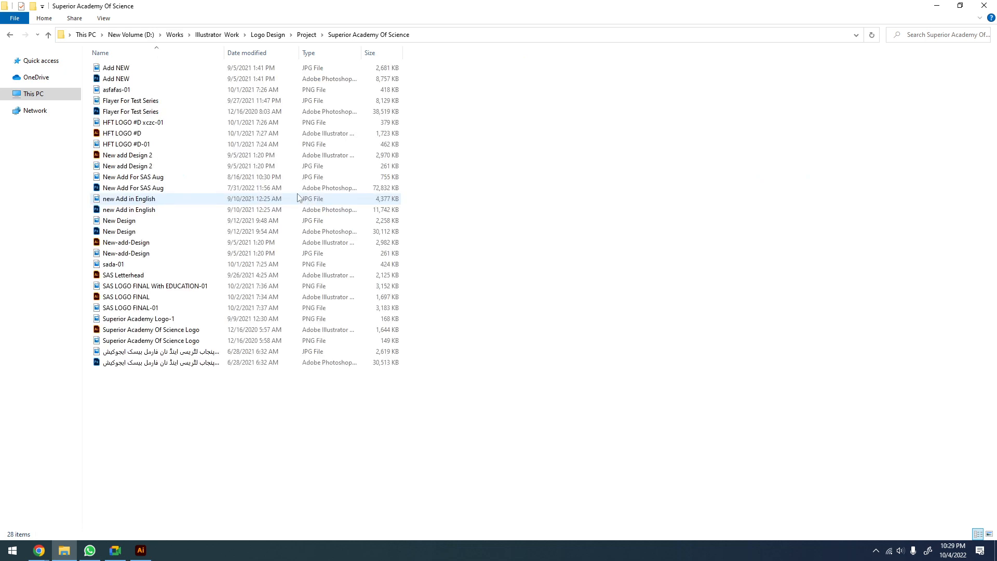
{"action": "right_click", "coordinate": [600, 128]}
{"action": "mouse_move", "coordinate": [675, 135]}
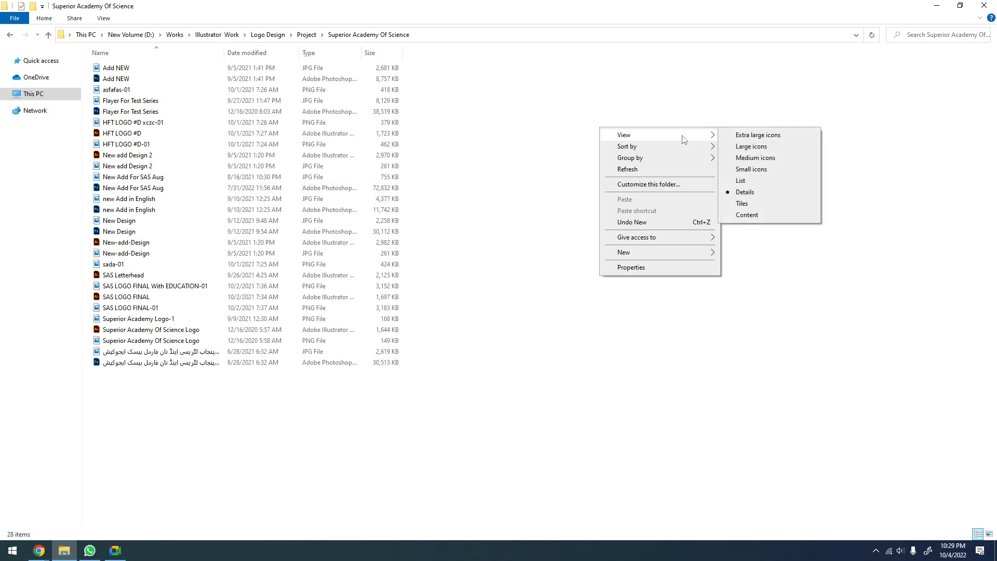
{"action": "left_click", "coordinate": [734, 156]}
Return to the Project folder, reopen Superior Academy Of Science, and display its files as large icons
{"action": "key", "text": "BackSpace"}
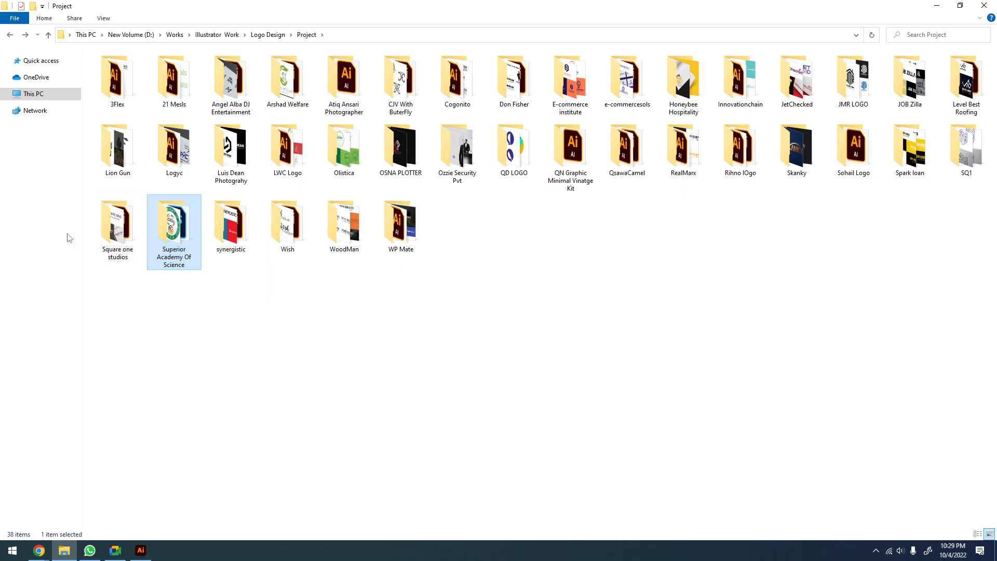
{"action": "double_click", "coordinate": [176, 222]}
{"action": "right_click", "coordinate": [426, 198]}
{"action": "mouse_move", "coordinate": [503, 206]}
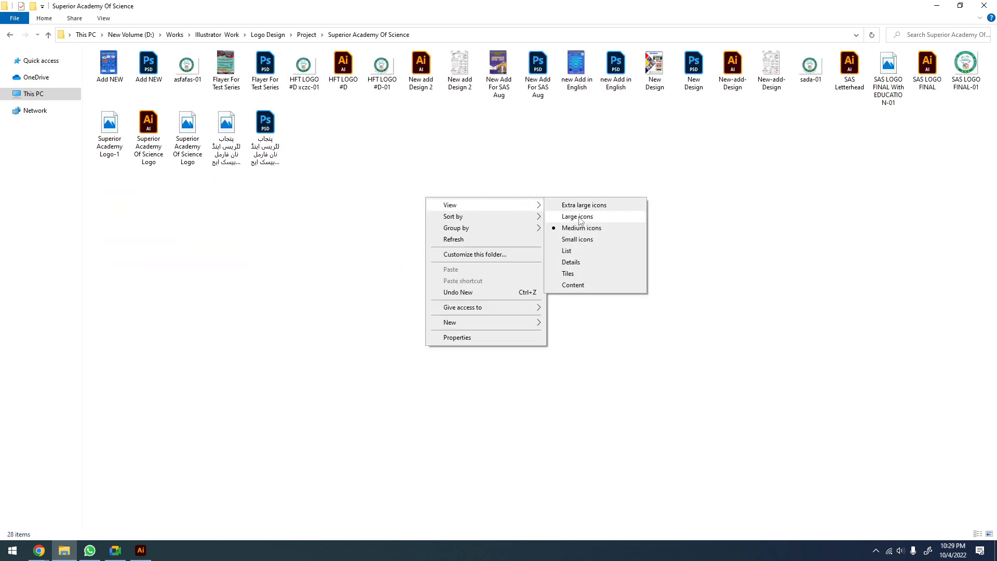
{"action": "left_click", "coordinate": [577, 216]}
View the Flayer For Test Series image, inspect it up close, and close it
{"action": "double_click", "coordinate": [297, 84]}
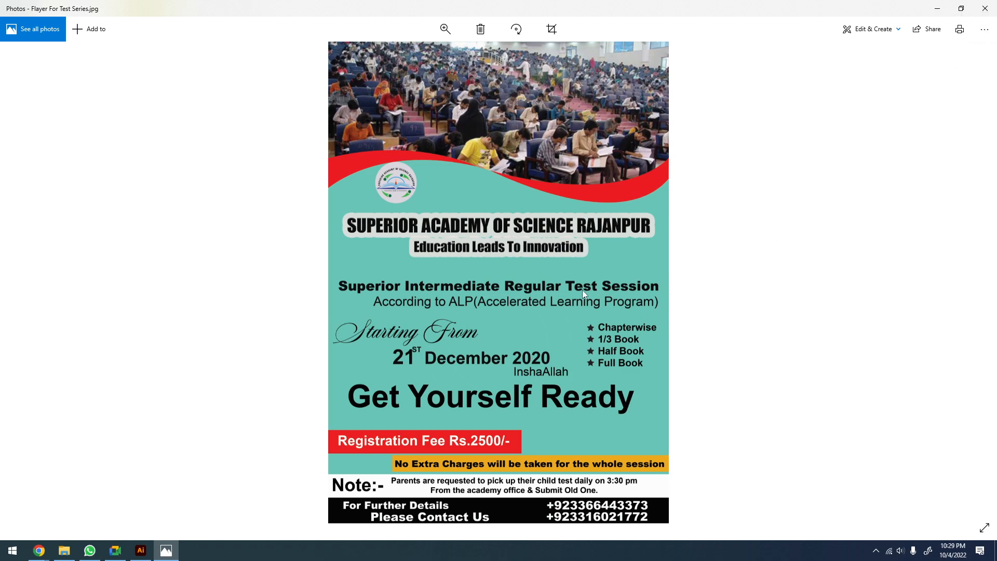
{"action": "scroll", "coordinate": [582, 290], "scroll_direction": "up", "scroll_amount": 3}
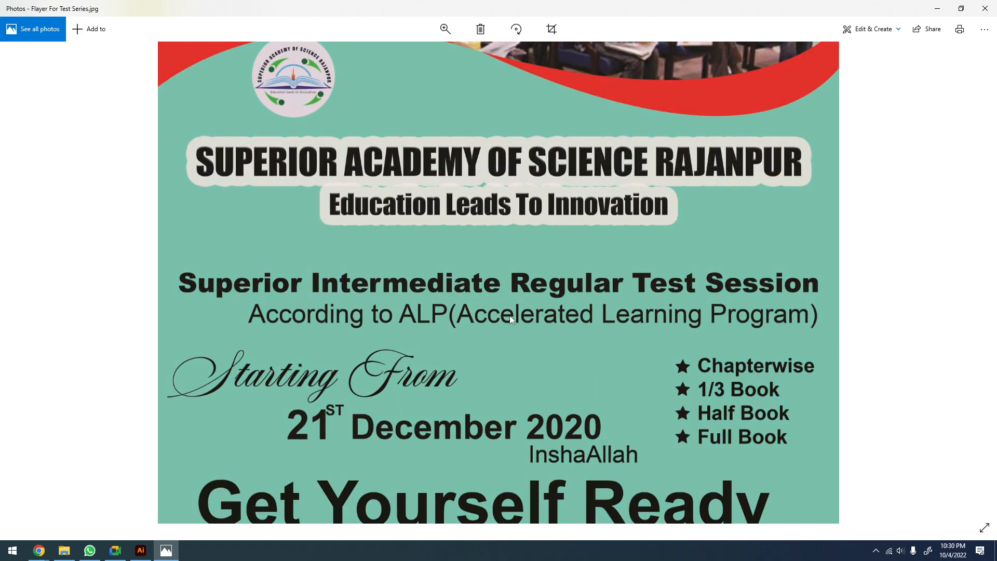
{"action": "scroll", "coordinate": [550, 218], "scroll_direction": "down", "scroll_amount": 3}
{"action": "scroll", "coordinate": [547, 318], "scroll_direction": "down", "scroll_amount": 2}
{"action": "left_click", "coordinate": [985, 8]}
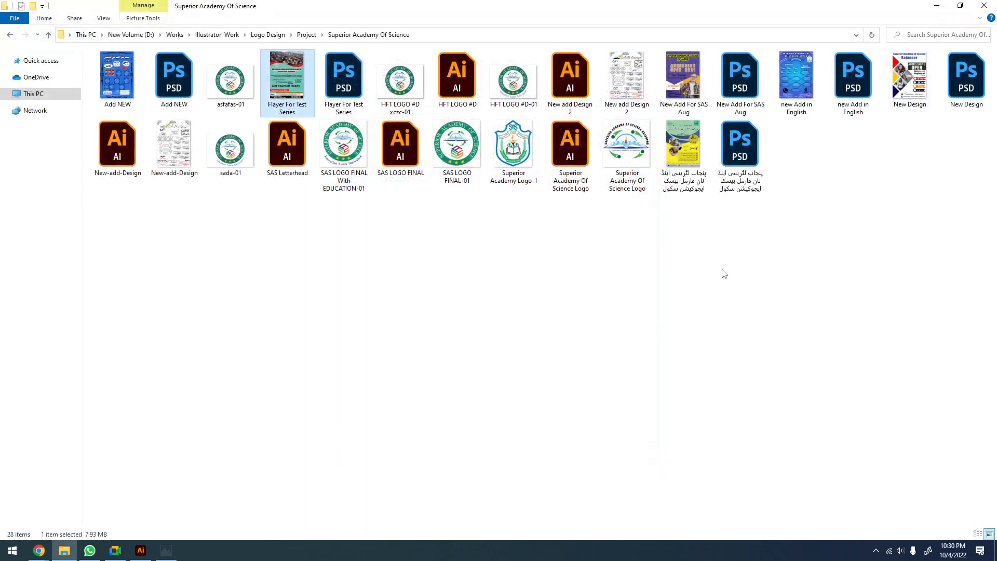
View the Urdu school admission poster and the New Design image, closing each one, and select the New add Design 2 image
{"action": "double_click", "coordinate": [683, 156]}
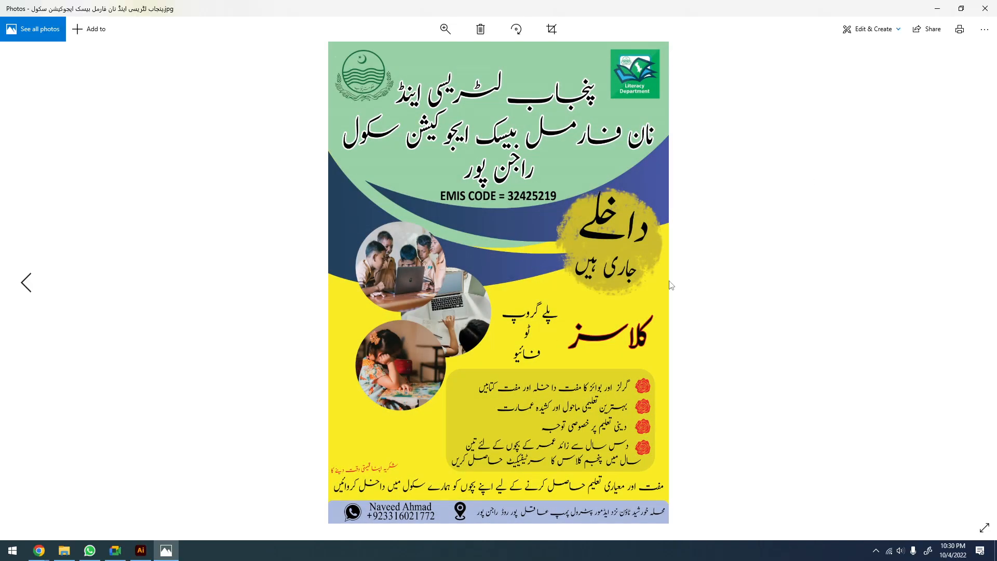
{"action": "left_click", "coordinate": [985, 9]}
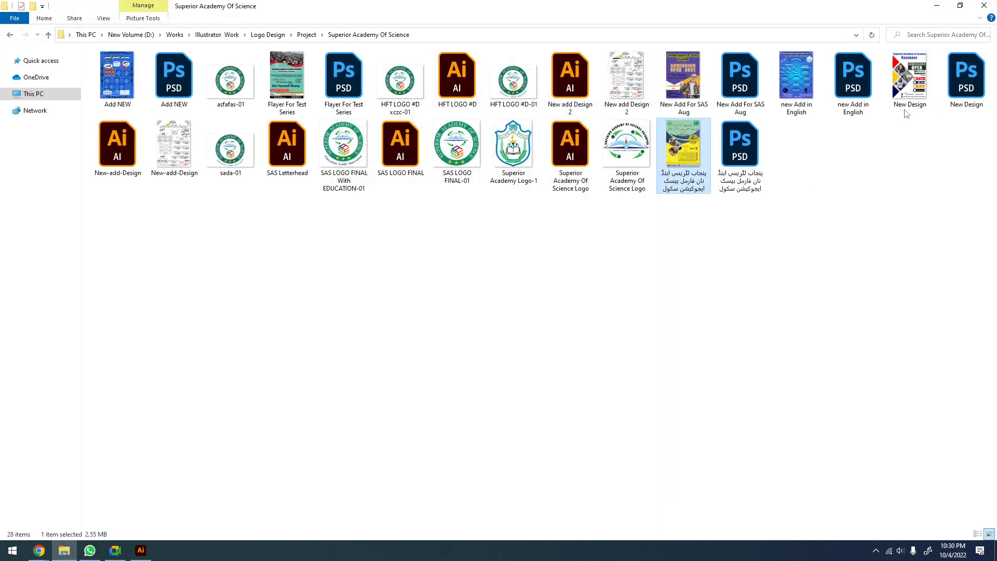
{"action": "double_click", "coordinate": [910, 80]}
{"action": "left_click", "coordinate": [985, 8]}
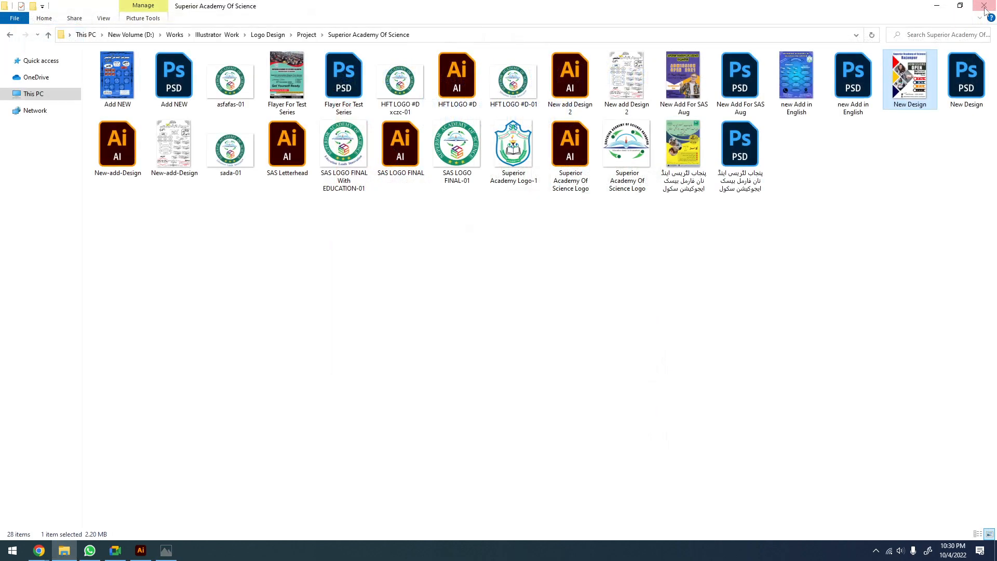
{"action": "left_click", "coordinate": [632, 92]}
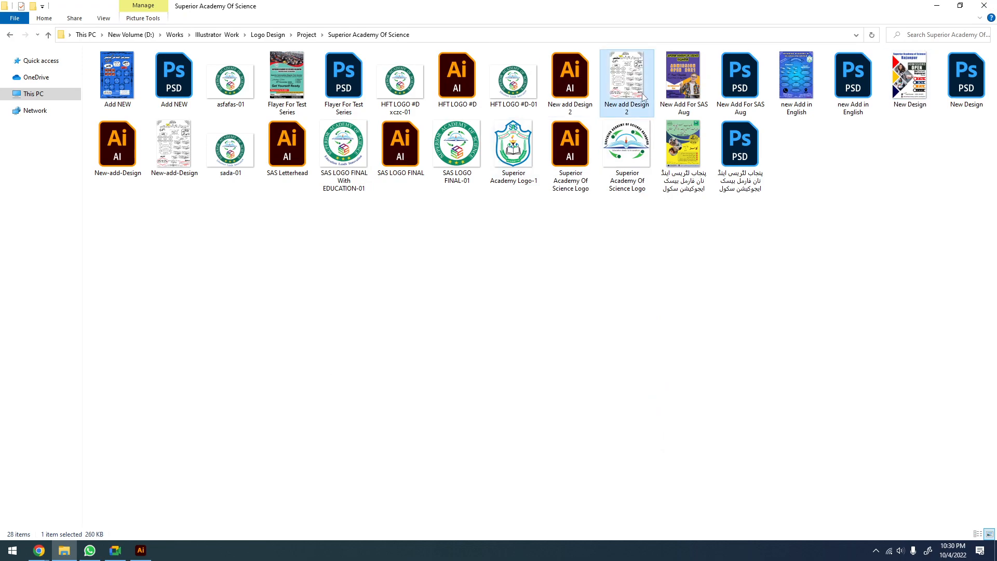
Go back to the Project folder and look through the files in Square one studios
{"action": "key", "text": "BackSpace"}
{"action": "double_click", "coordinate": [217, 160]}
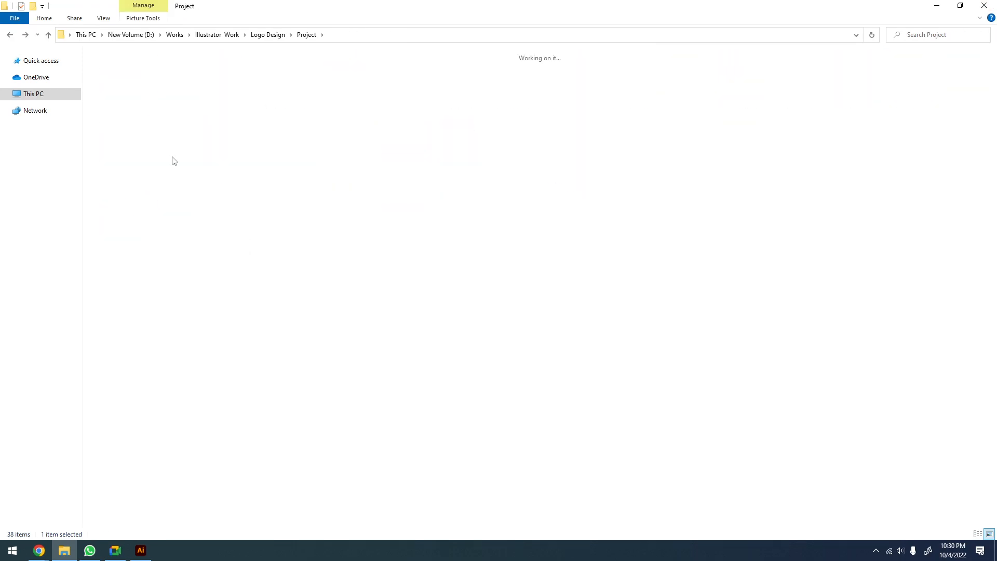
{"action": "key", "text": "BackSpace"}
{"action": "double_click", "coordinate": [125, 223]}
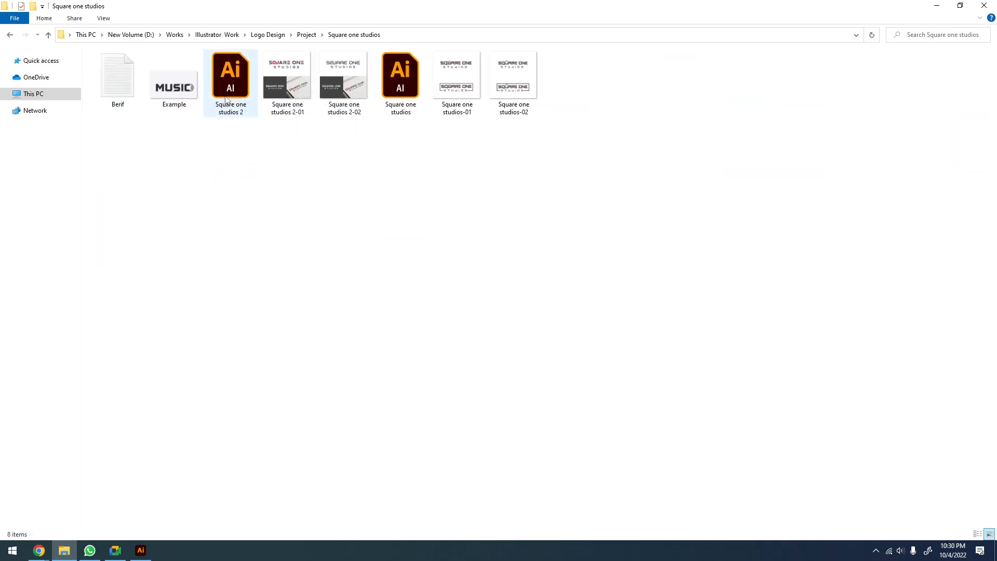
{"action": "key", "text": "BackSpace"}
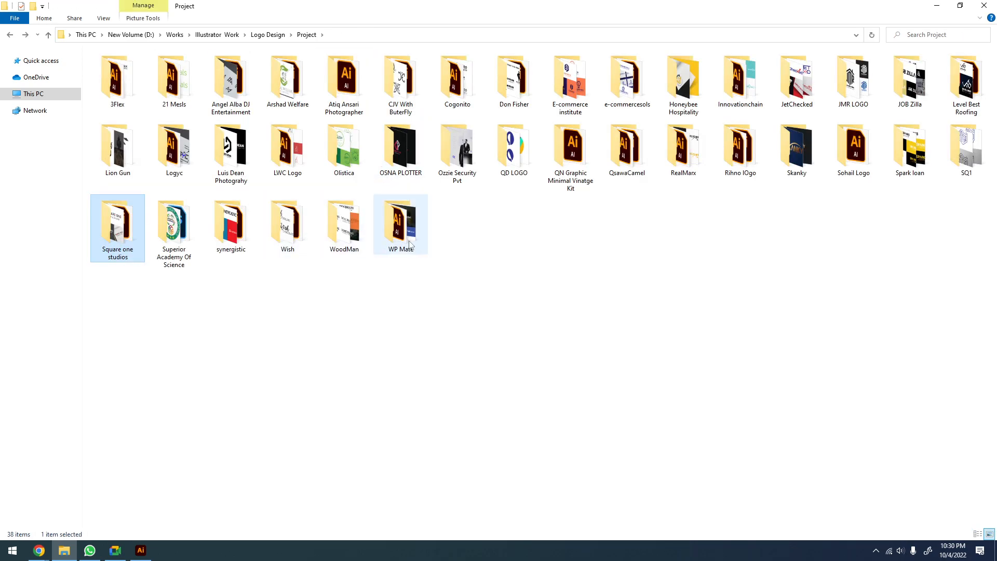
Look through the WP Mate, WoodMan and Wish project folders, returning to the Project folder after each
{"action": "double_click", "coordinate": [410, 243]}
{"action": "key", "text": "BackSpace"}
{"action": "double_click", "coordinate": [334, 239]}
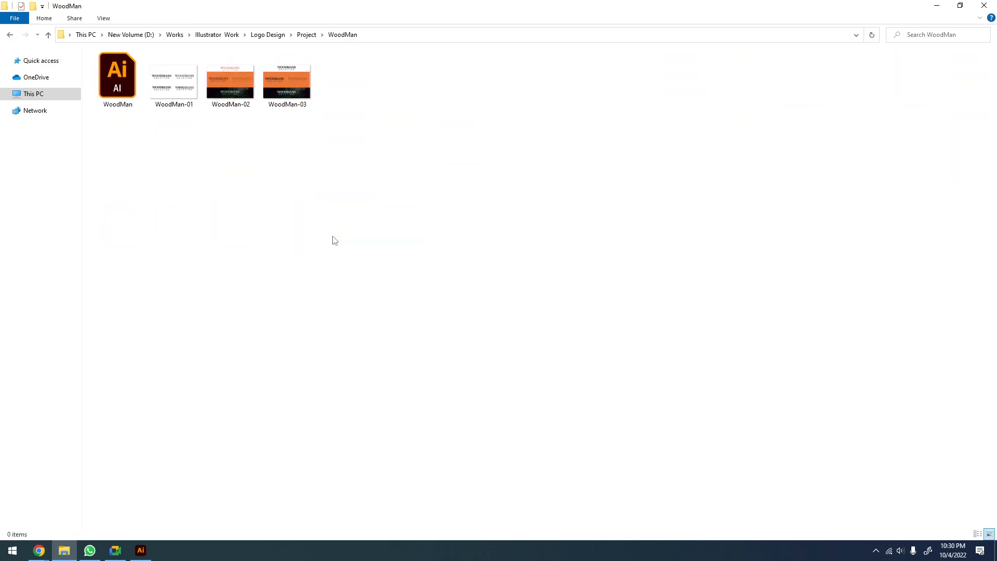
{"action": "key", "text": "BackSpace"}
{"action": "double_click", "coordinate": [269, 234]}
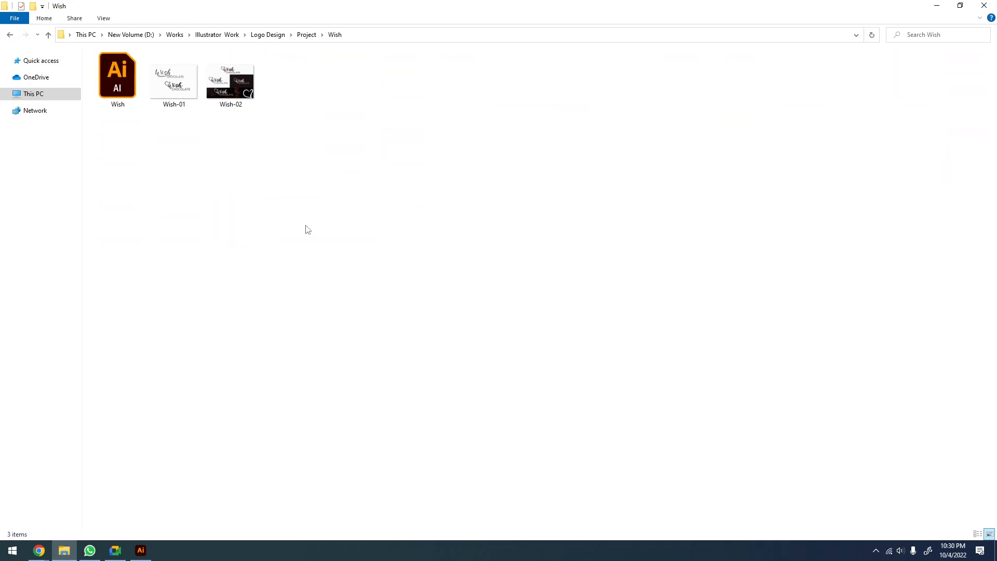
{"action": "key", "text": "BackSpace"}
Open the SQ1 project folder and view its logo images from Presntation-01 through Presntation-04
{"action": "double_click", "coordinate": [965, 150]}
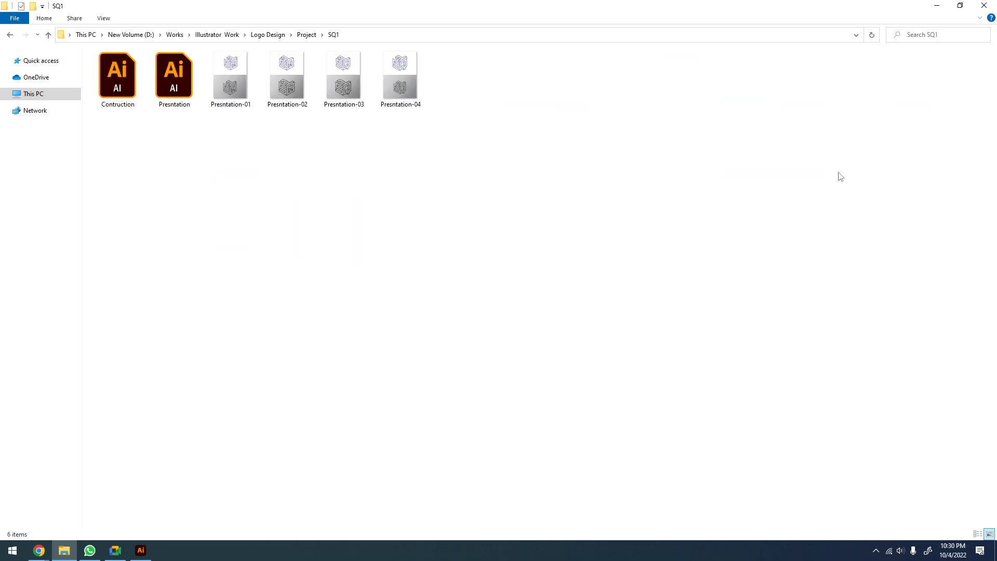
{"action": "double_click", "coordinate": [223, 93]}
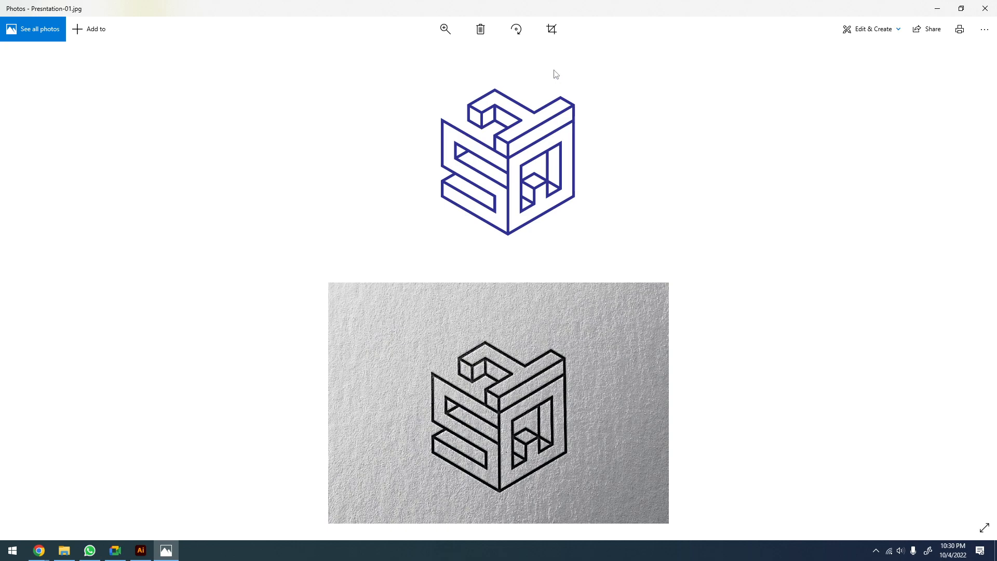
{"action": "left_click", "coordinate": [983, 287]}
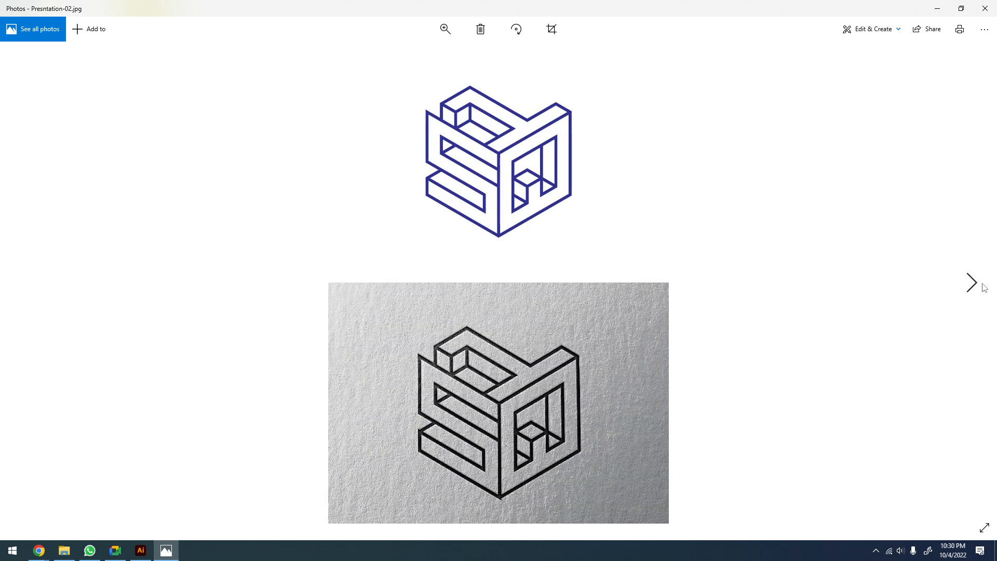
{"action": "left_click", "coordinate": [981, 287]}
{"action": "left_click", "coordinate": [977, 286]}
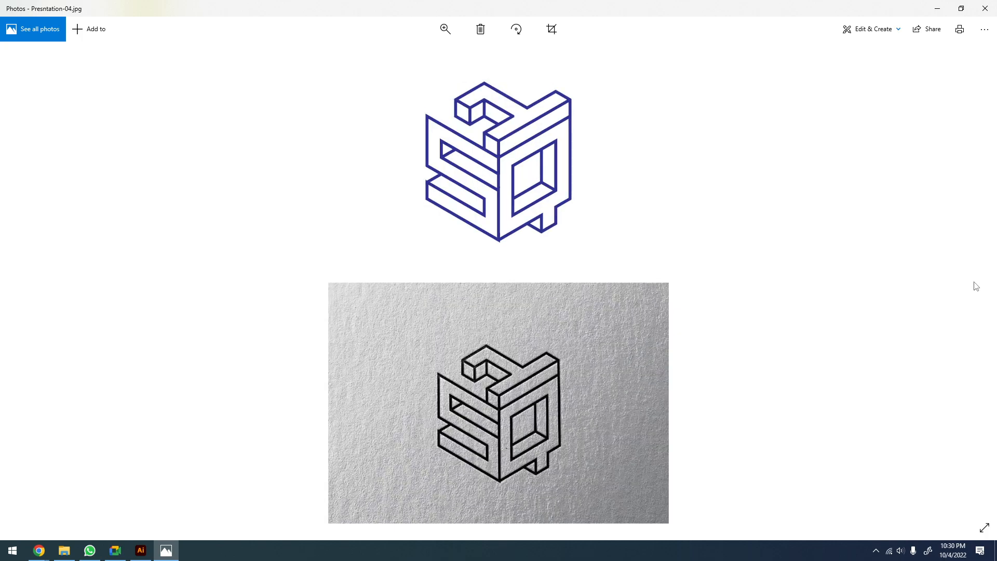
Go back to Presntation-03, examine its SQ1 cube logo up close, and close the image
{"action": "left_click", "coordinate": [37, 265]}
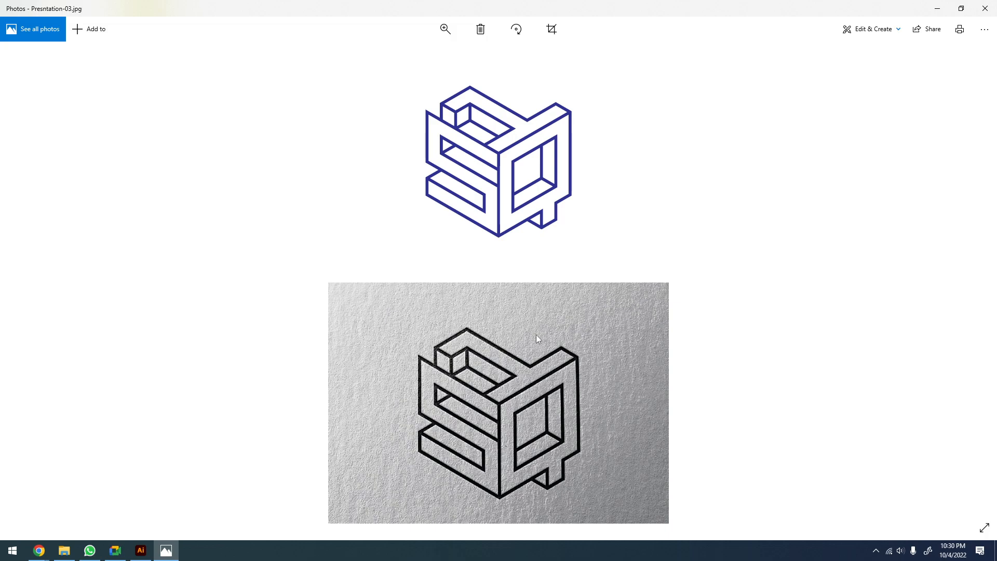
{"action": "scroll", "coordinate": [519, 345], "scroll_direction": "up", "scroll_amount": 3}
{"action": "left_click_drag", "start_coordinate": [481, 283], "coordinate": [454, 476]}
{"action": "scroll", "coordinate": [445, 143], "scroll_direction": "down", "scroll_amount": 3}
{"action": "left_click", "coordinate": [985, 8]}
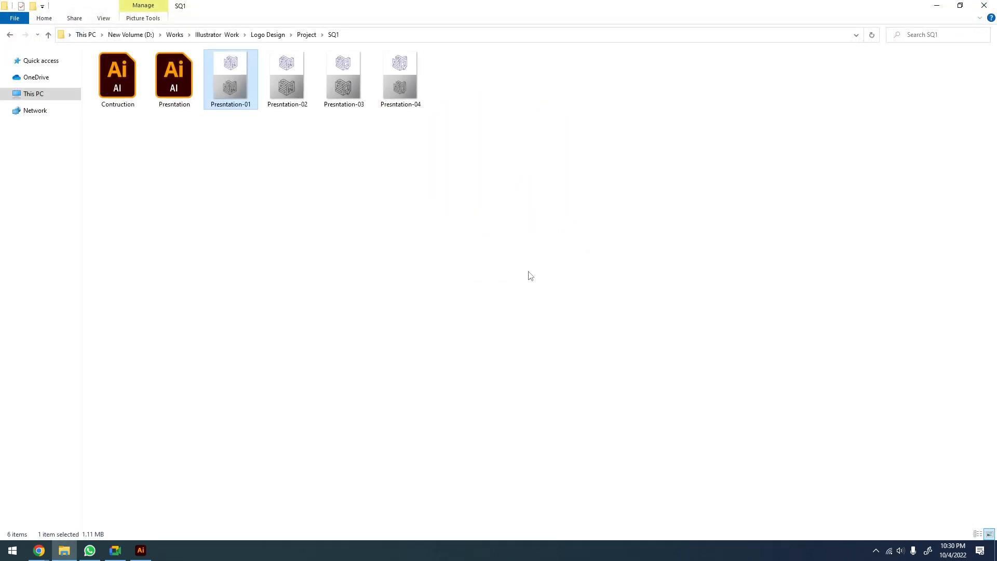
Return to the Project folder, open Cogonito, and view the image of the Cognito moto logo variants
{"action": "key", "text": "BackSpace"}
{"action": "double_click", "coordinate": [470, 110]}
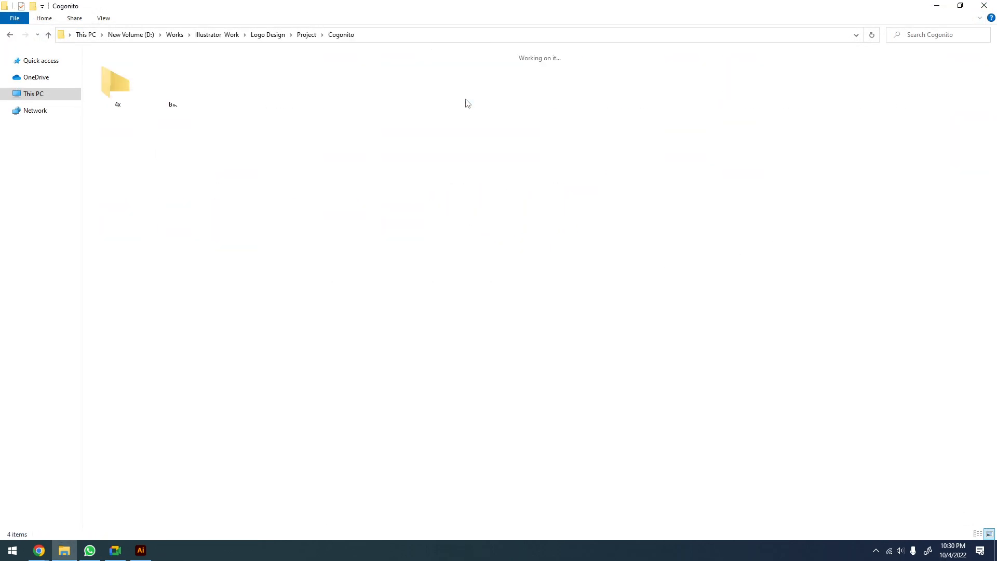
{"action": "double_click", "coordinate": [311, 96]}
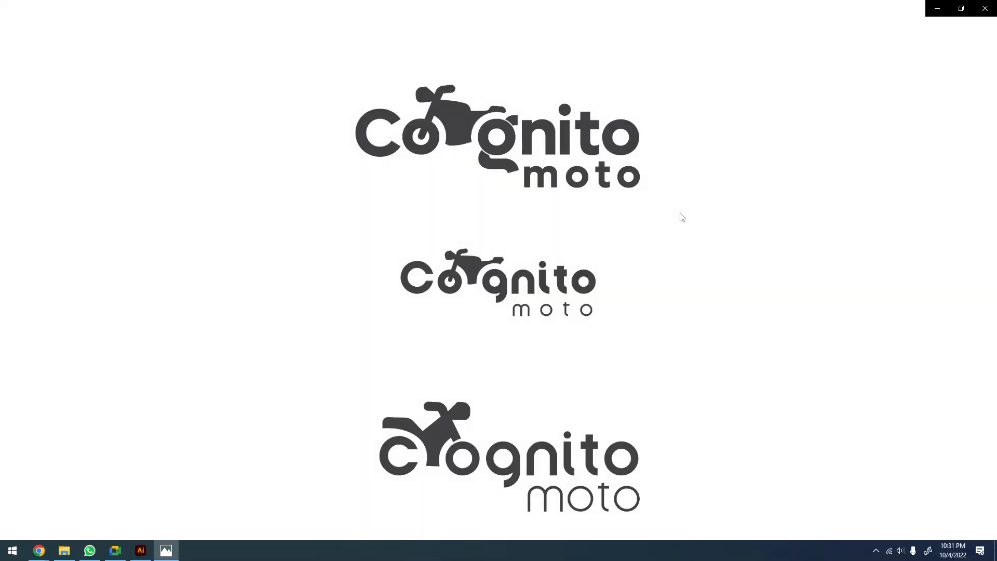